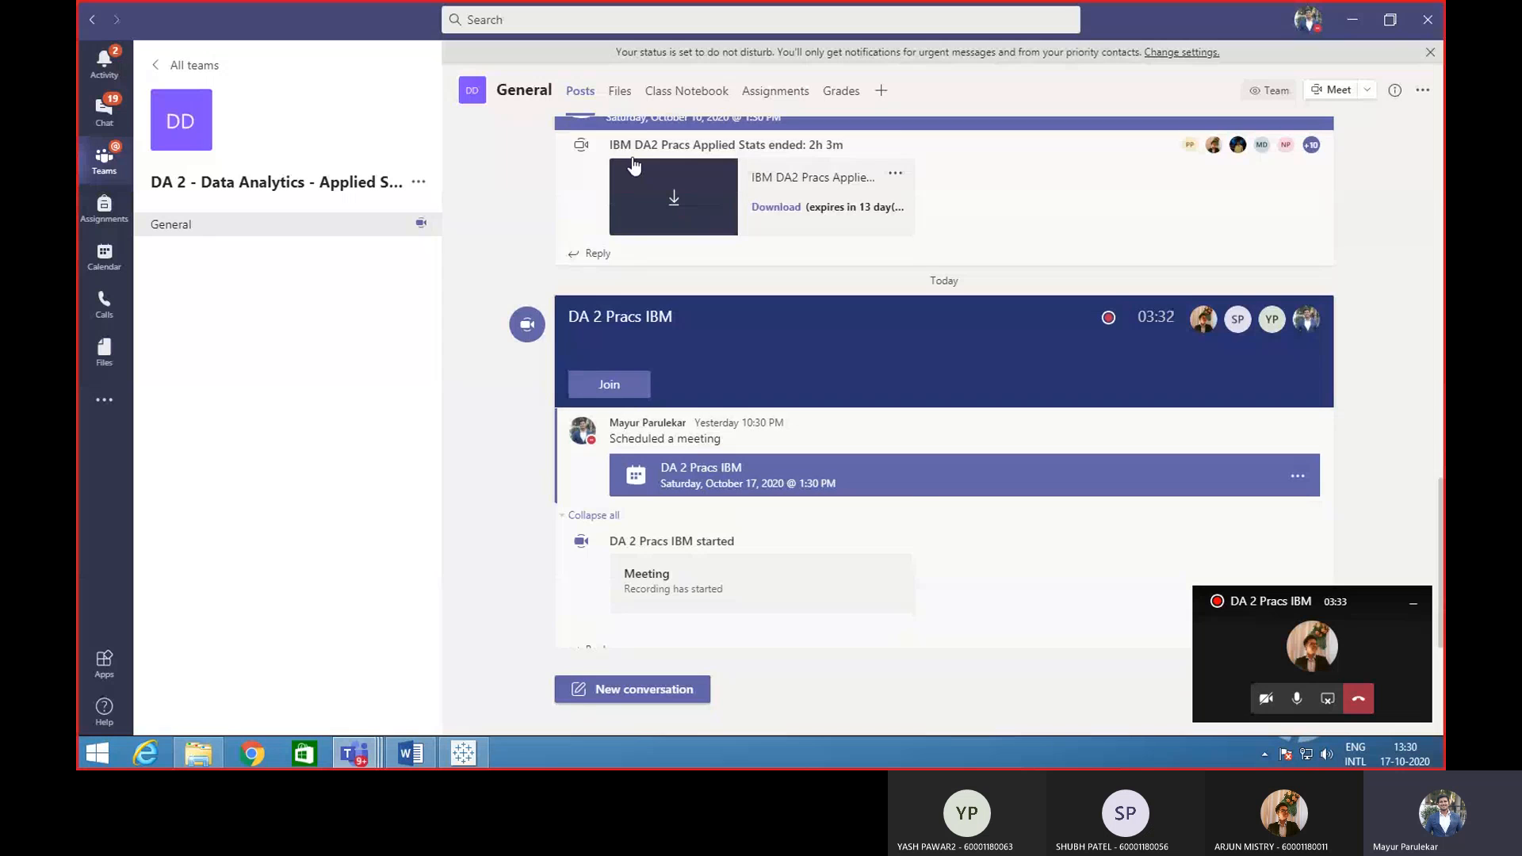
# - Open the TWBX Files folder inside Class Materials > Lecture Notes in the General channel's files
pyautogui.click(619, 91)
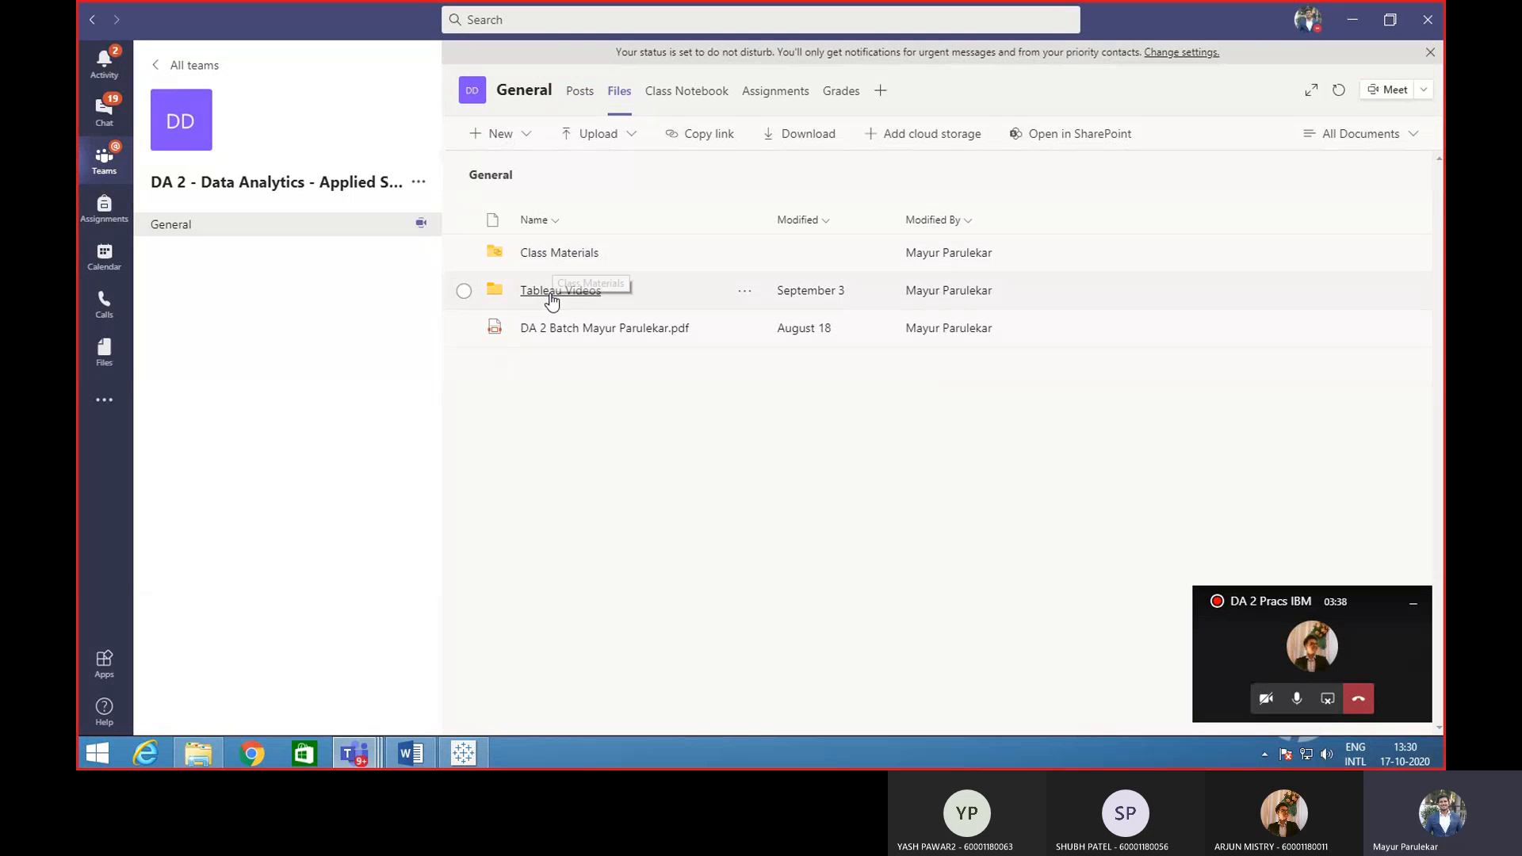
pyautogui.click(527, 252)
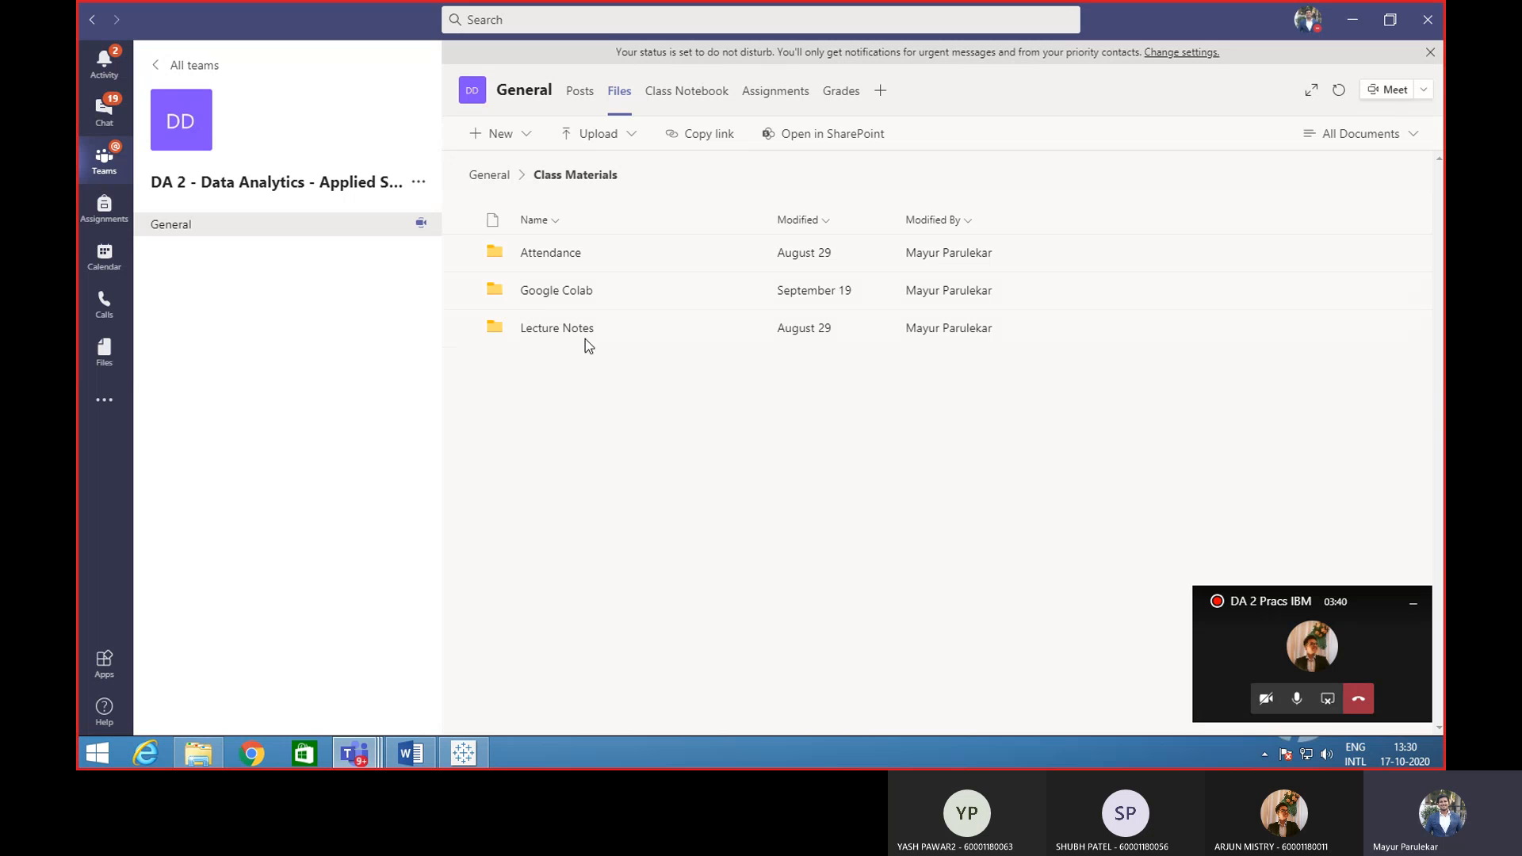
pyautogui.click(552, 330)
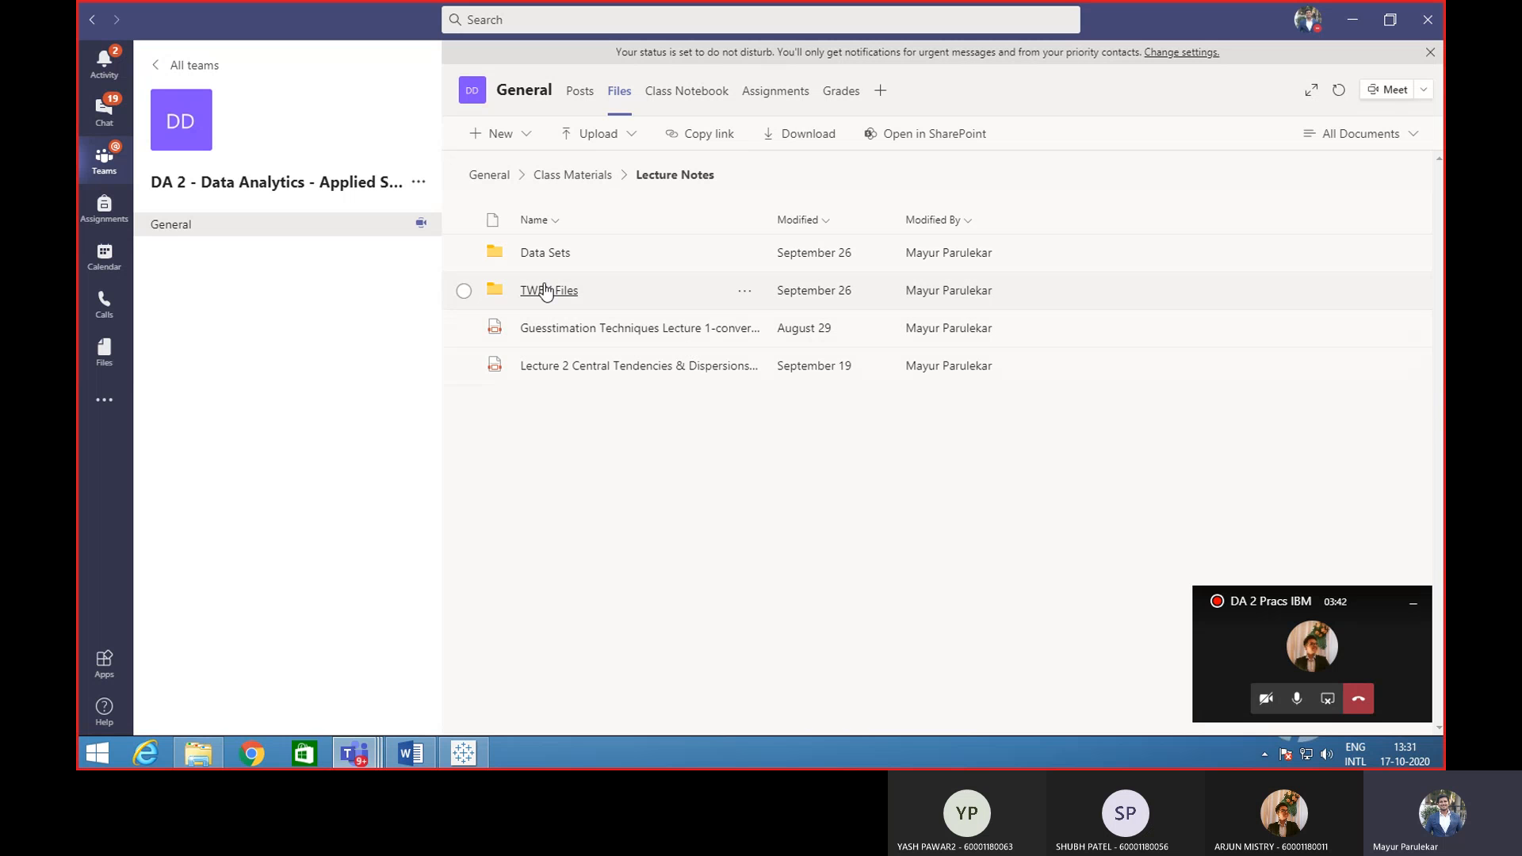
pyautogui.click(550, 291)
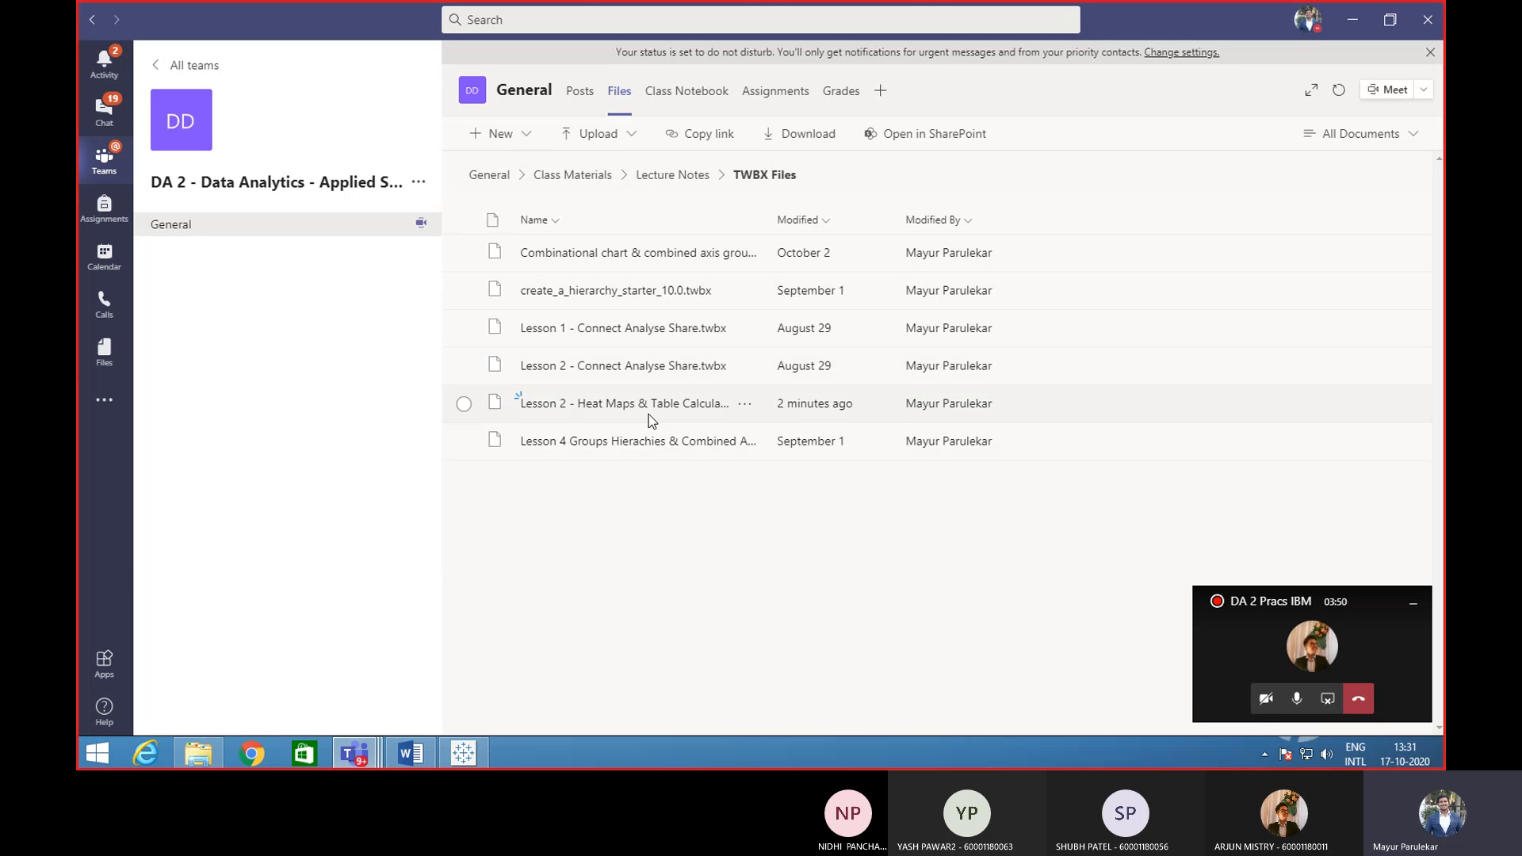
# - Upload the file build_a_scatter_plot_starter_10.0.twbx to the TWBX Files folder
pyautogui.click(599, 135)
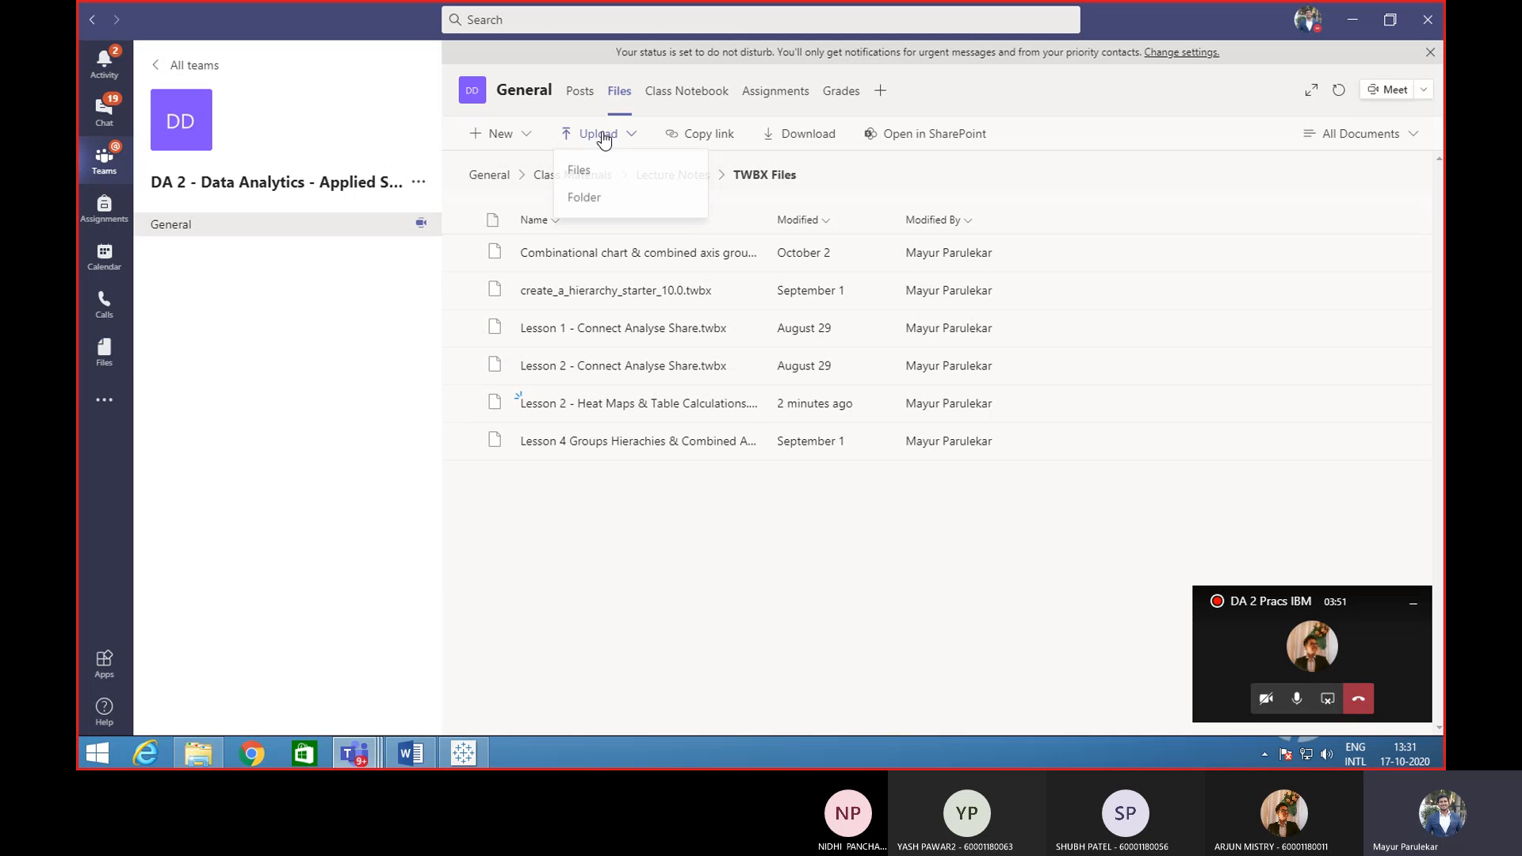
pyautogui.click(617, 181)
pyautogui.click(534, 125)
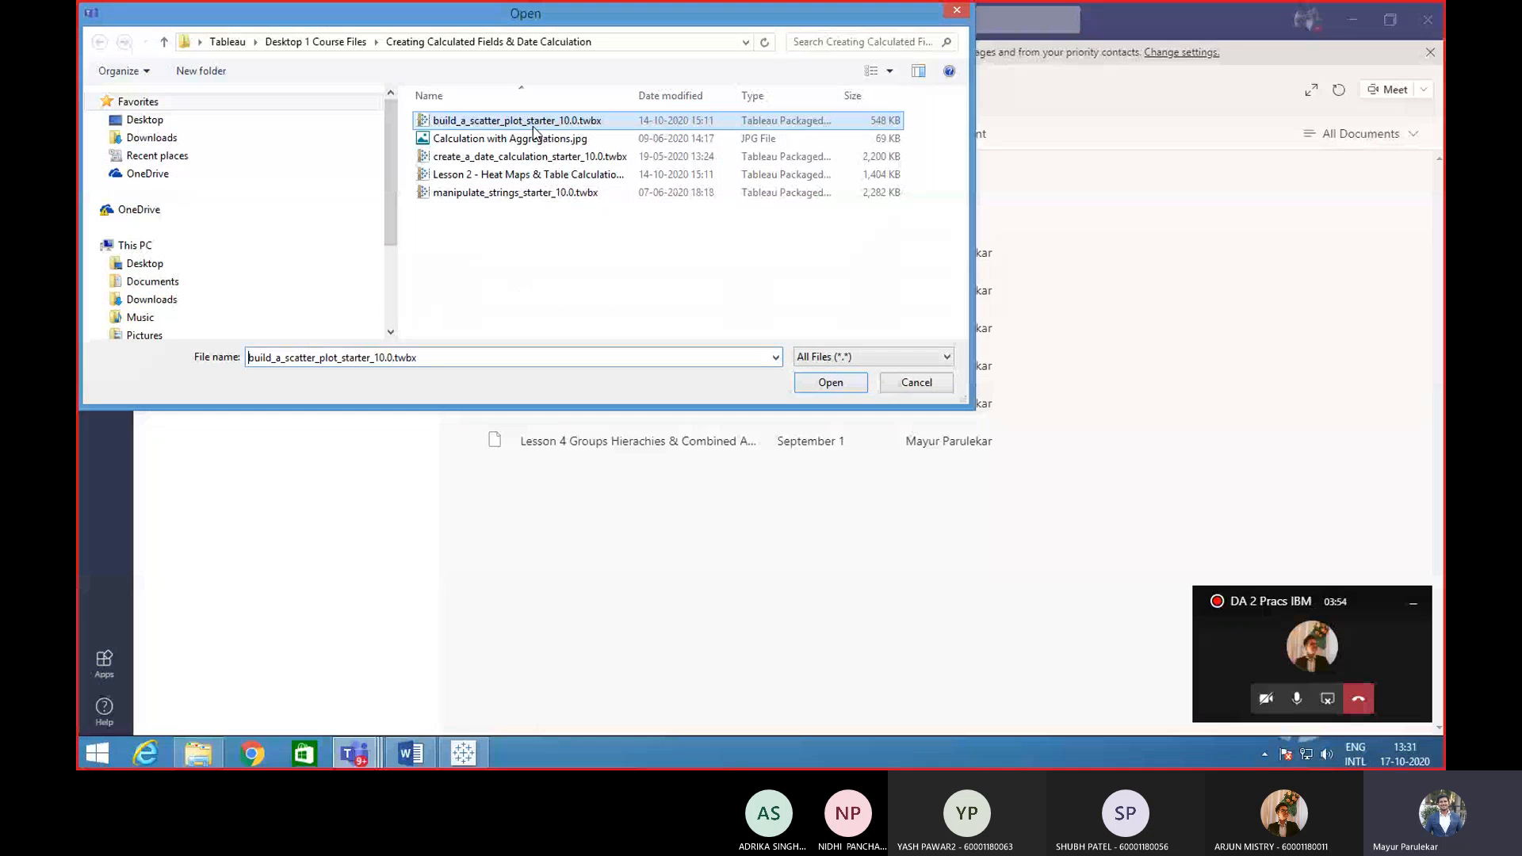
pyautogui.click(810, 386)
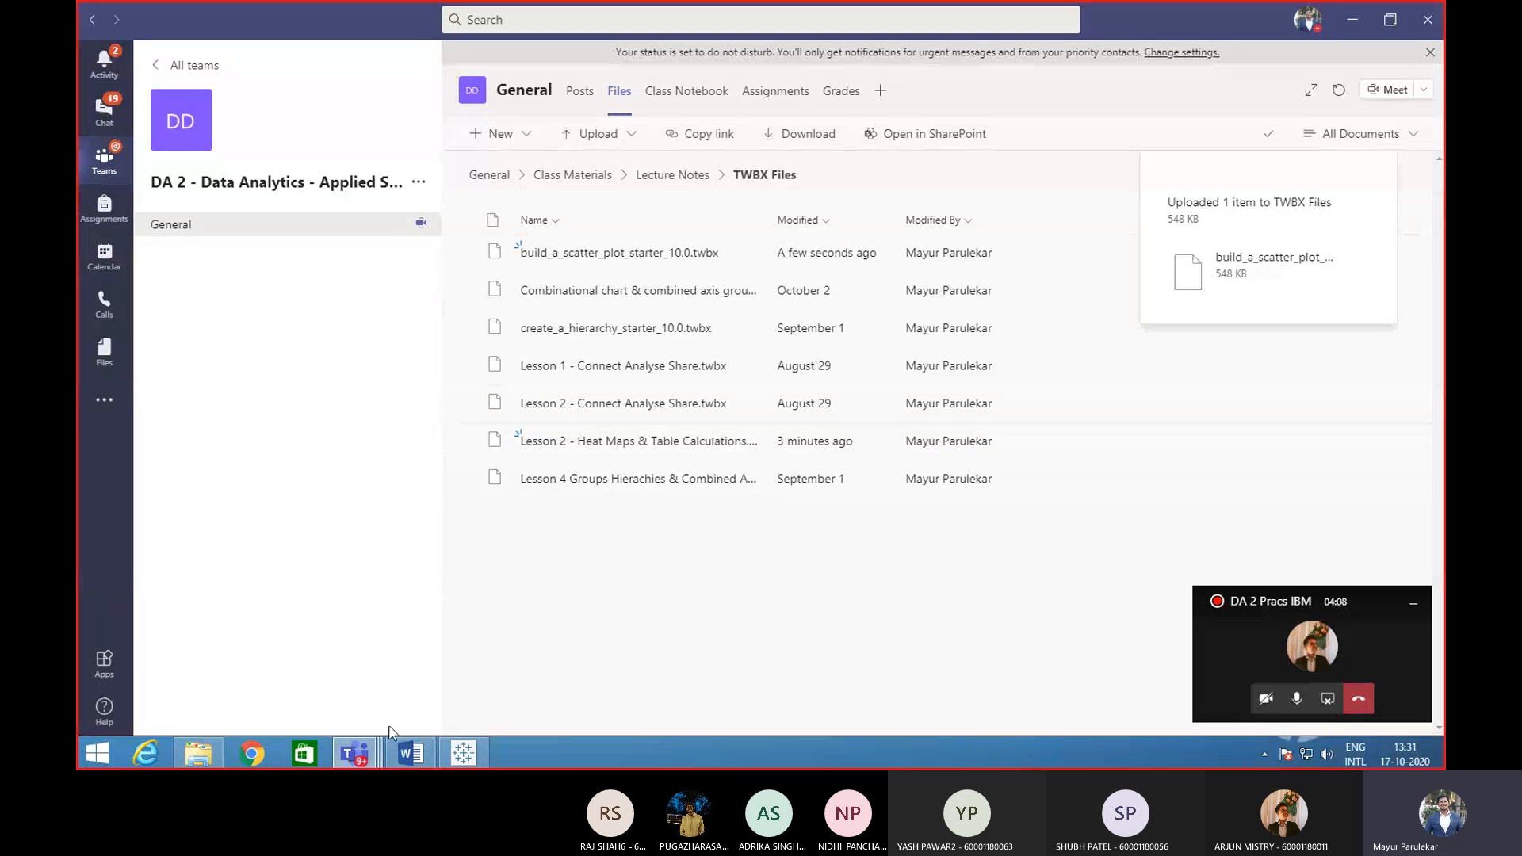
# - Check the DA 2 Pracs IBM meeting window, and show the Hierarchies sheet of the create_a_hierarchy_starter_10.0 workbook in Tableau
pyautogui.moveTo(462, 753)
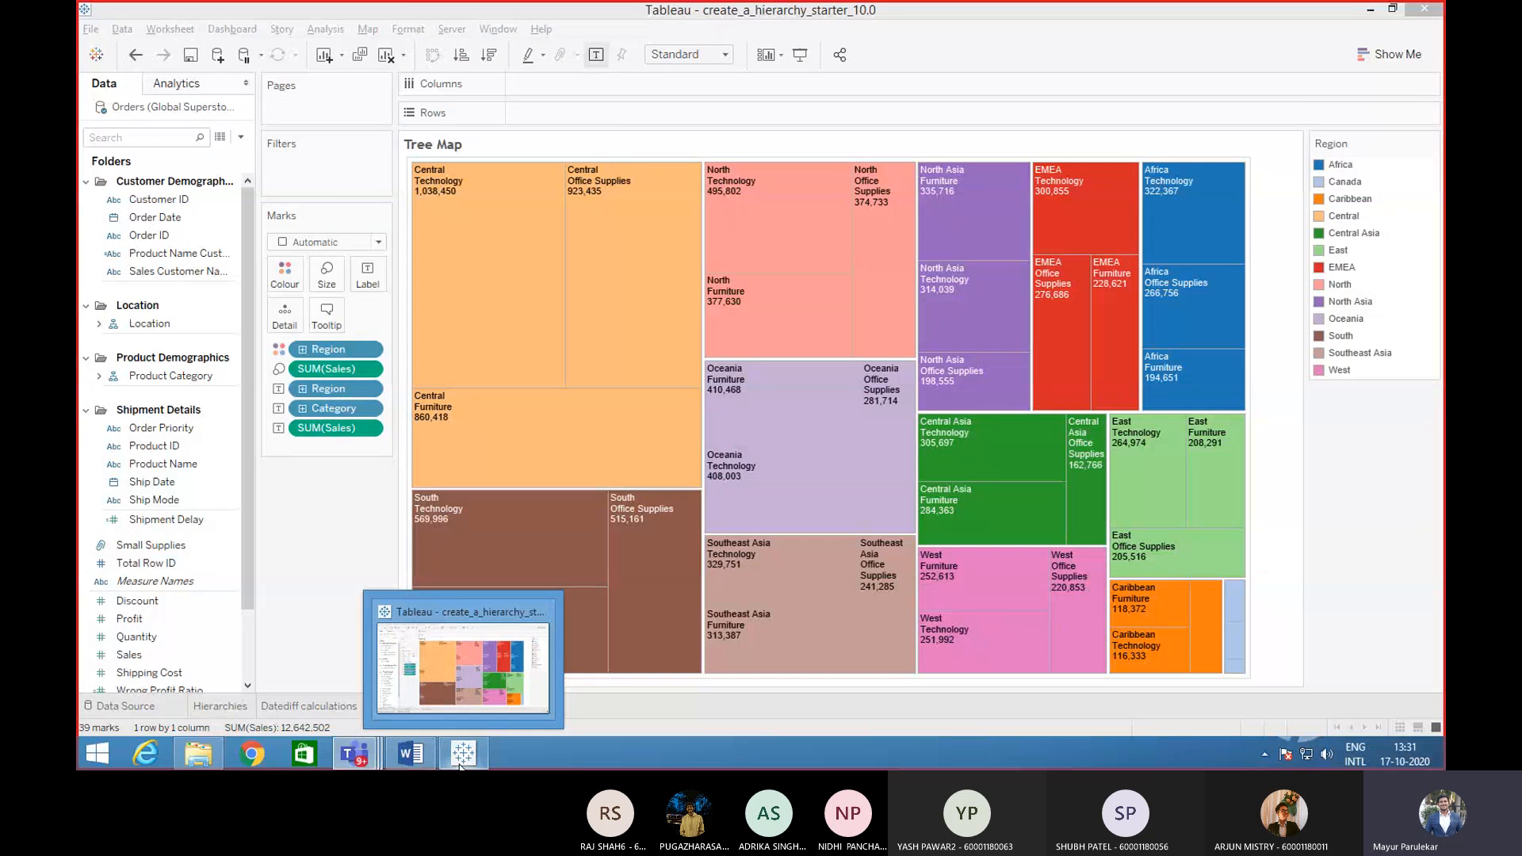
pyautogui.moveTo(354, 753)
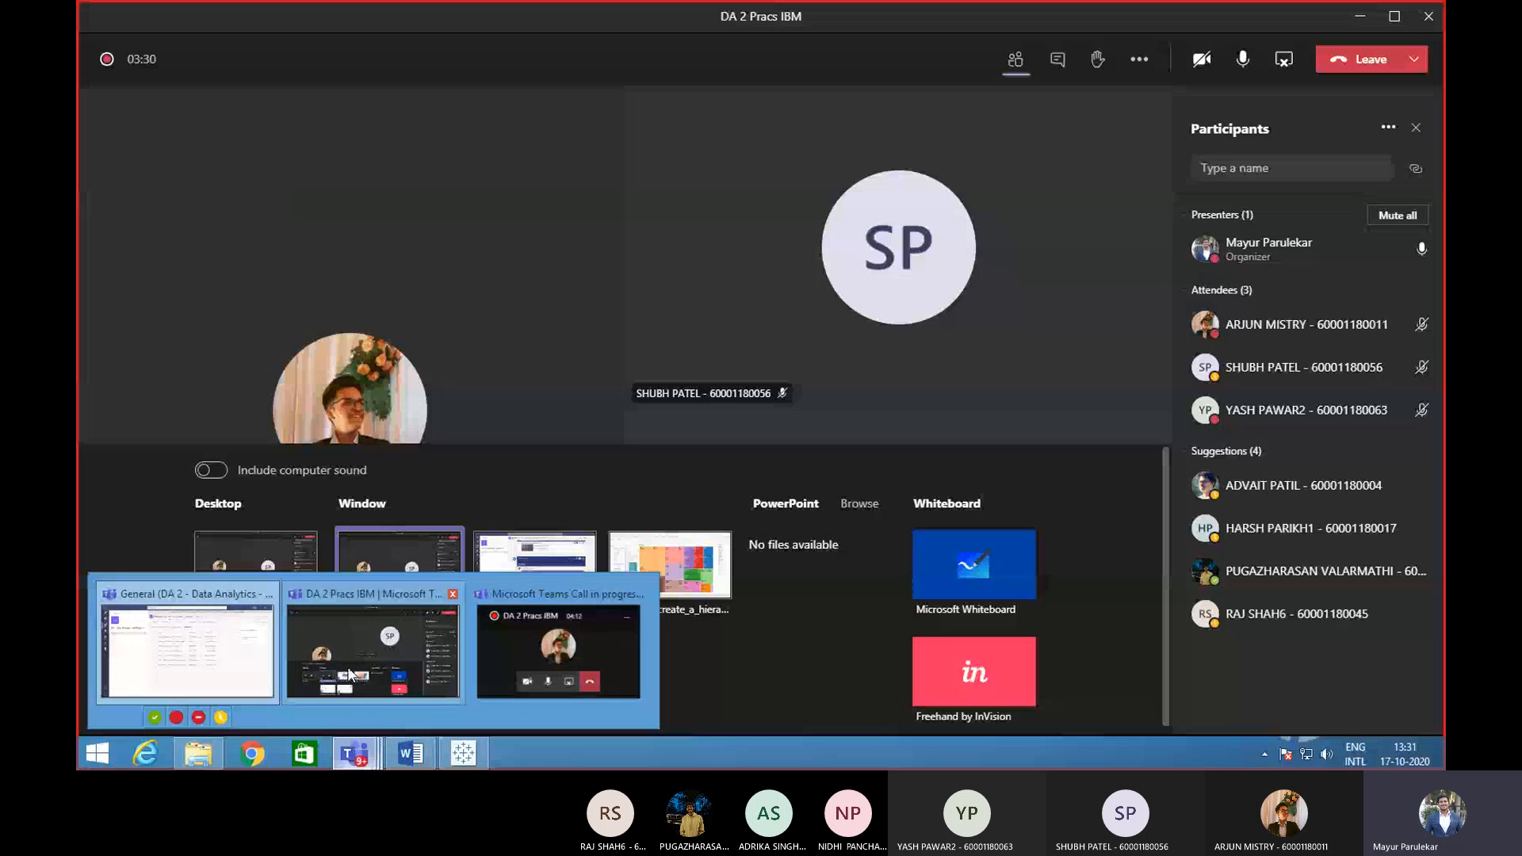
pyautogui.click(349, 675)
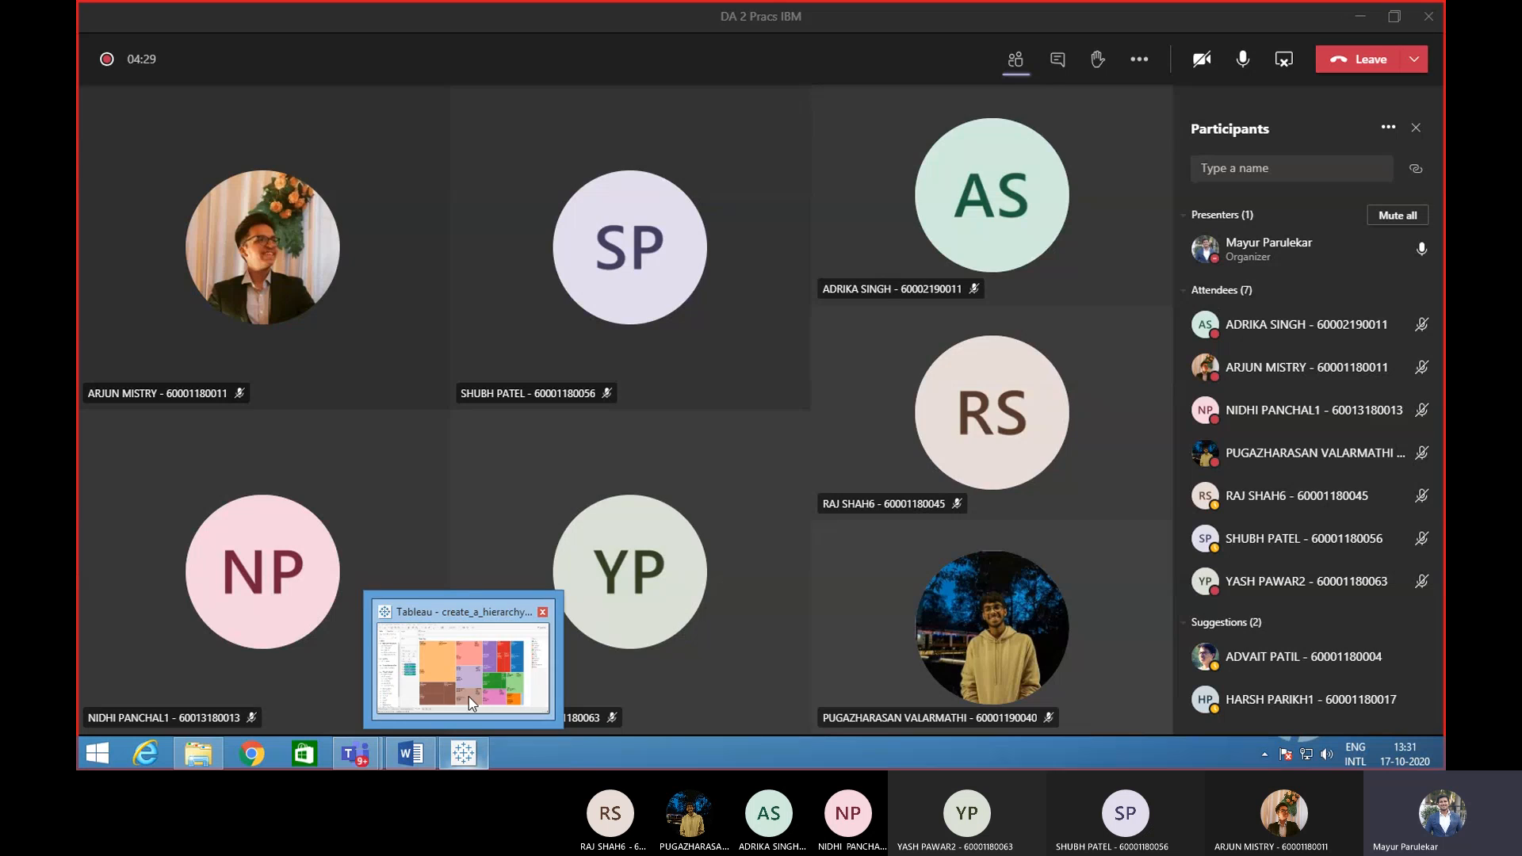
pyautogui.click(471, 756)
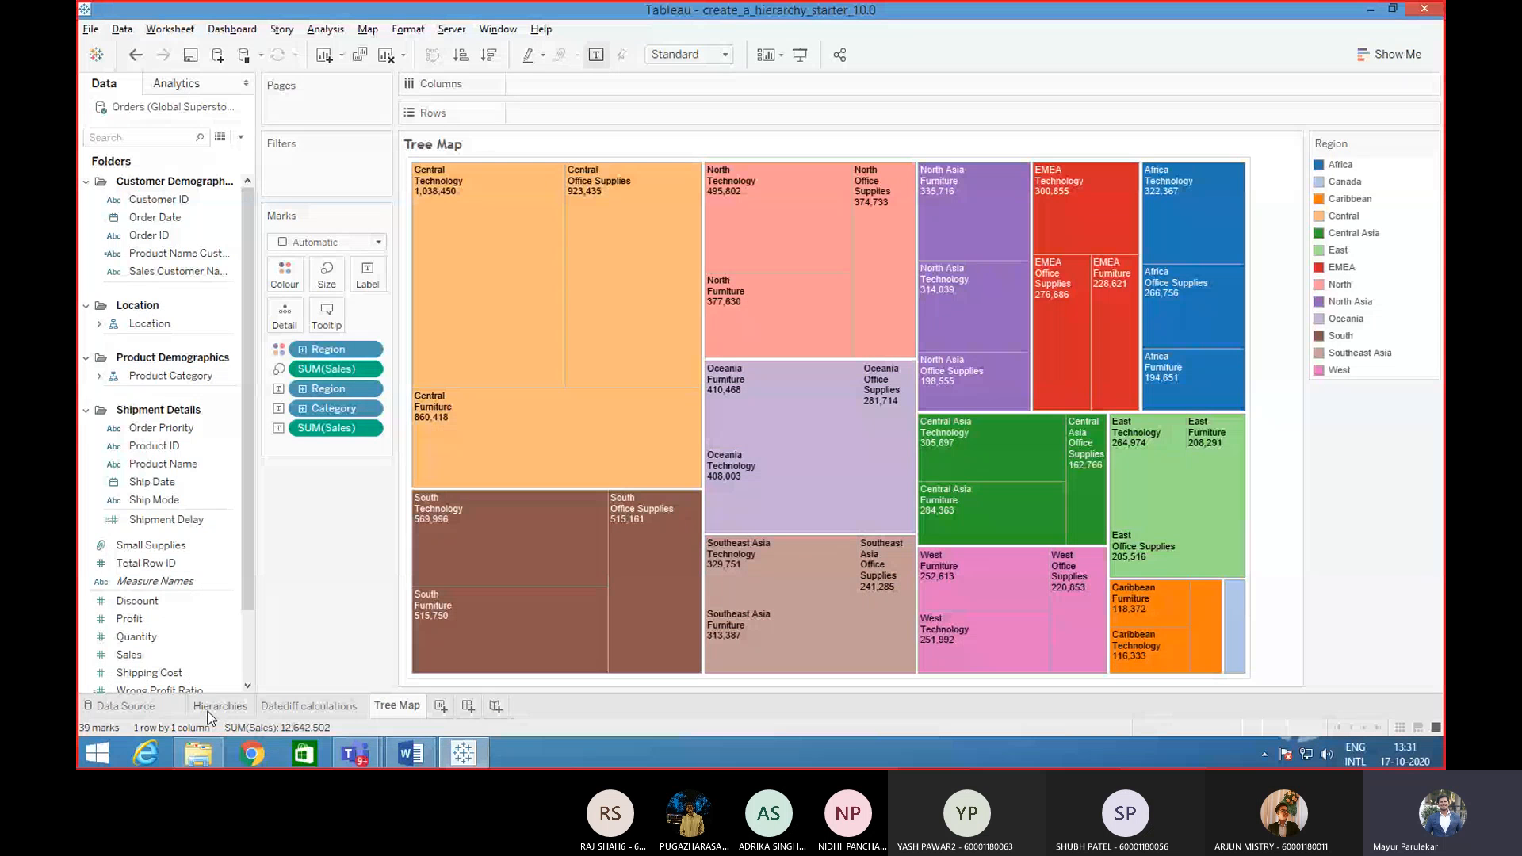
pyautogui.click(211, 712)
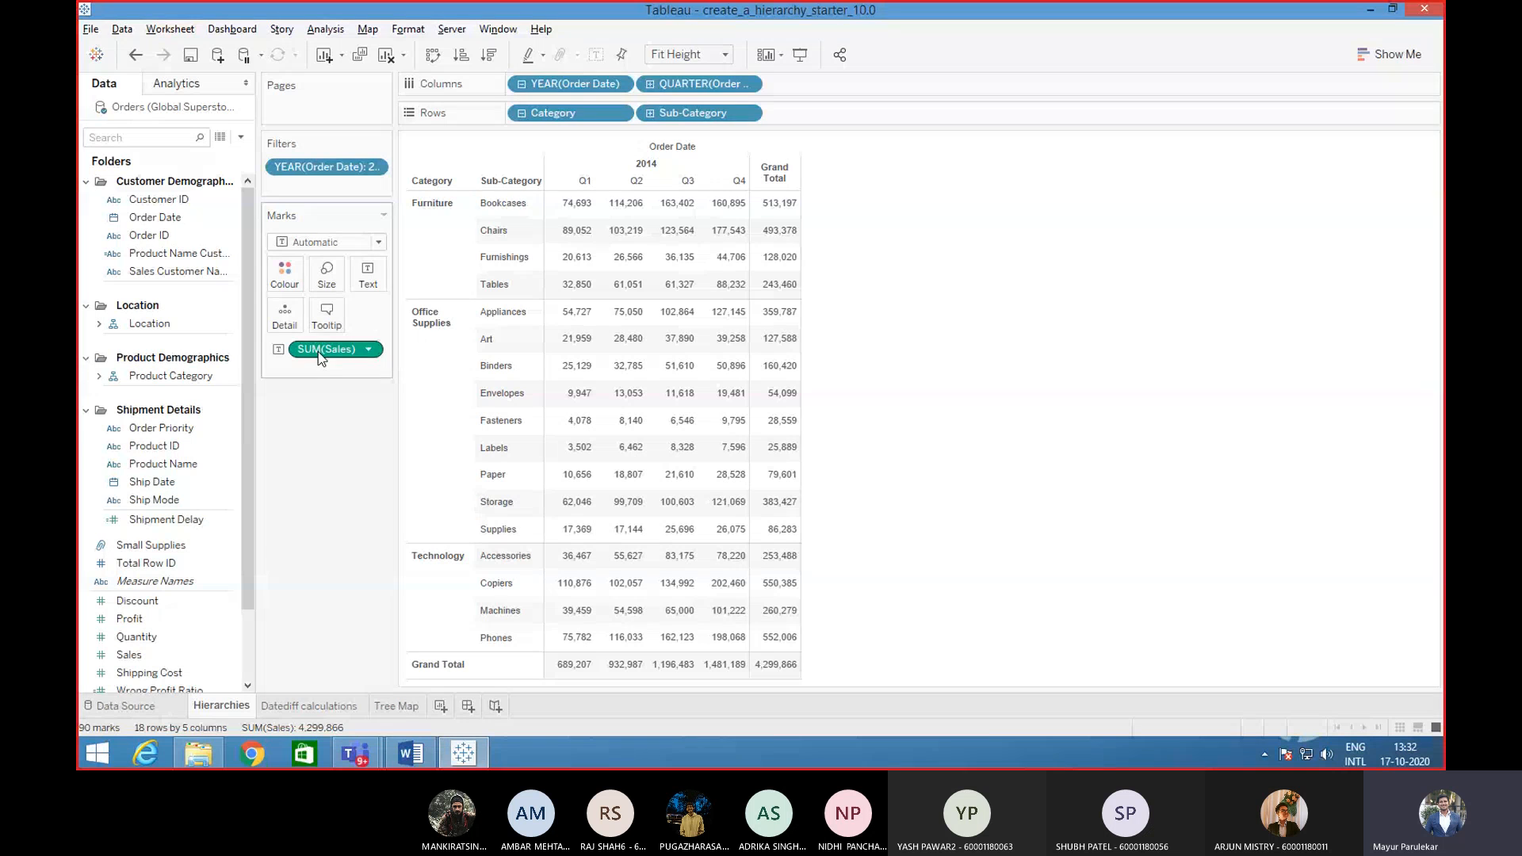
# - Open the recent workbook Lesson 2 - Heat Maps & Table Calculations.twbx
pyautogui.moveTo(762, 407)
pyautogui.click(90, 28)
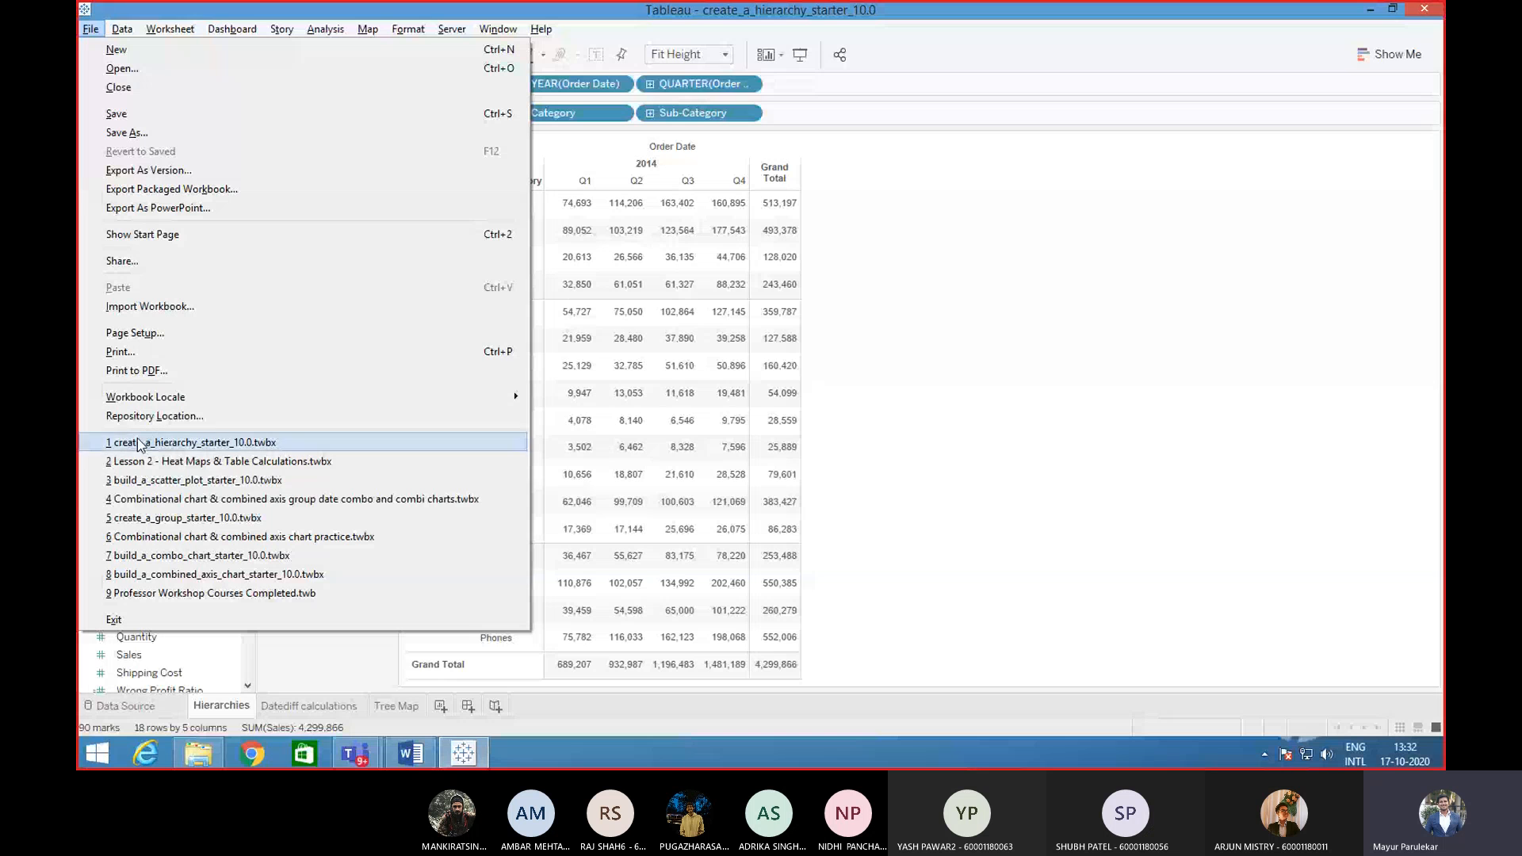
pyautogui.click(189, 463)
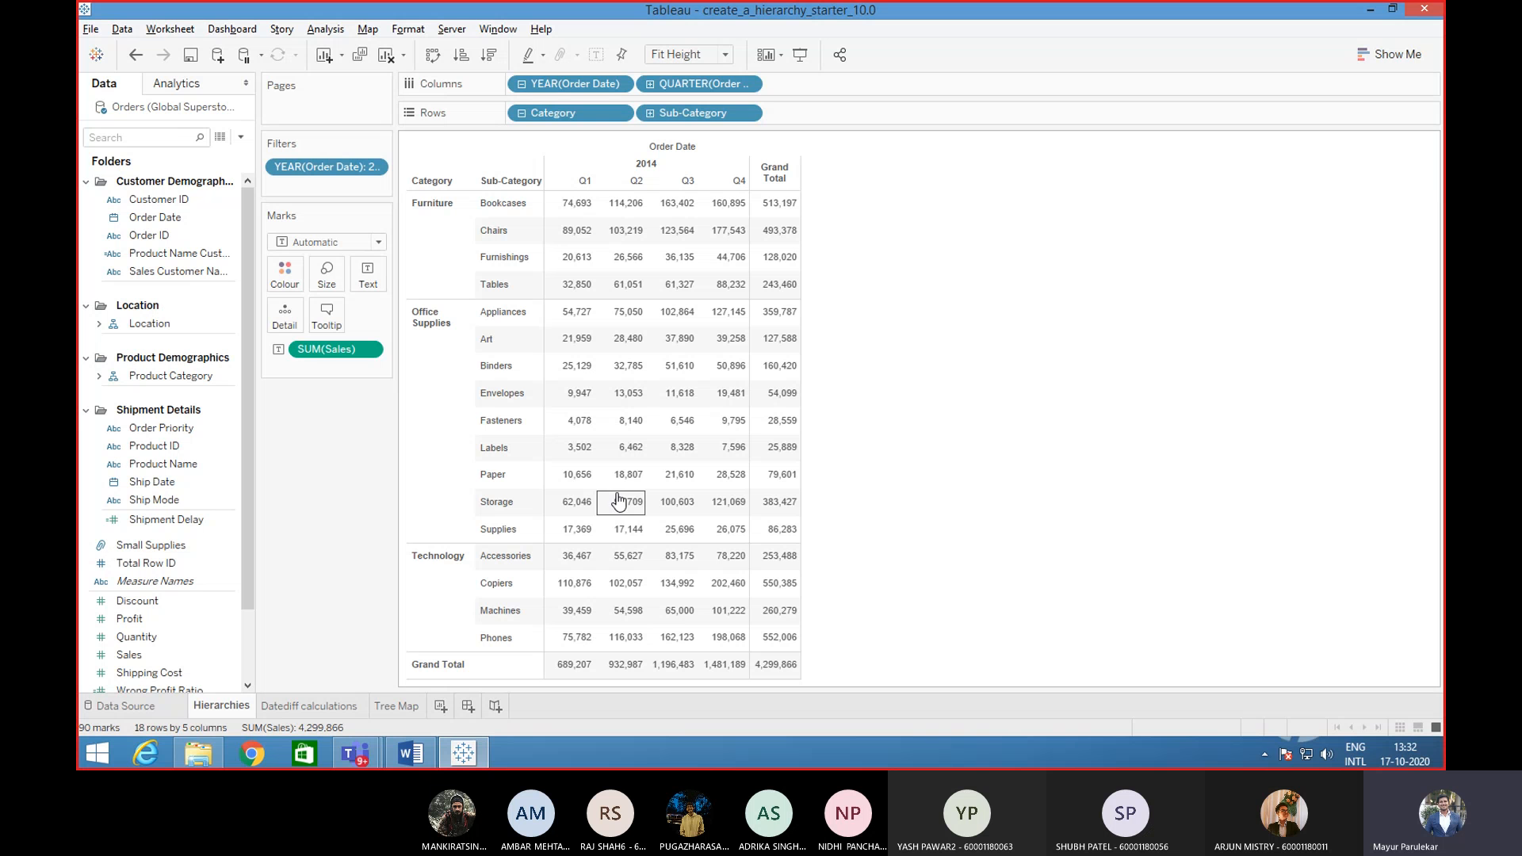
# - Switch to the DA 2 Pracs IBM meeting window in Teams to check the attendees
pyautogui.moveTo(357, 753)
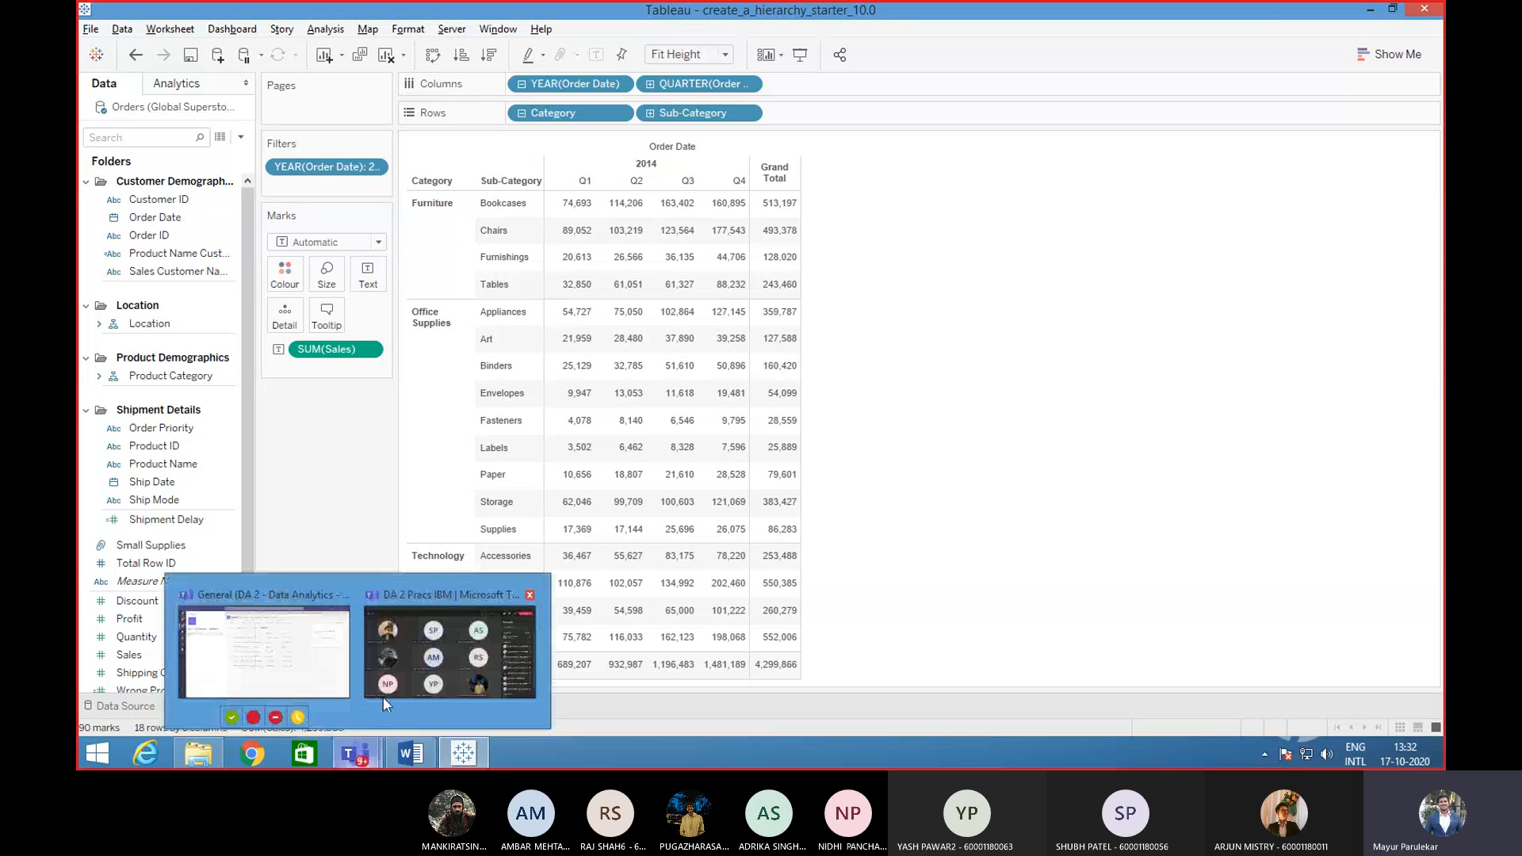
pyautogui.click(420, 672)
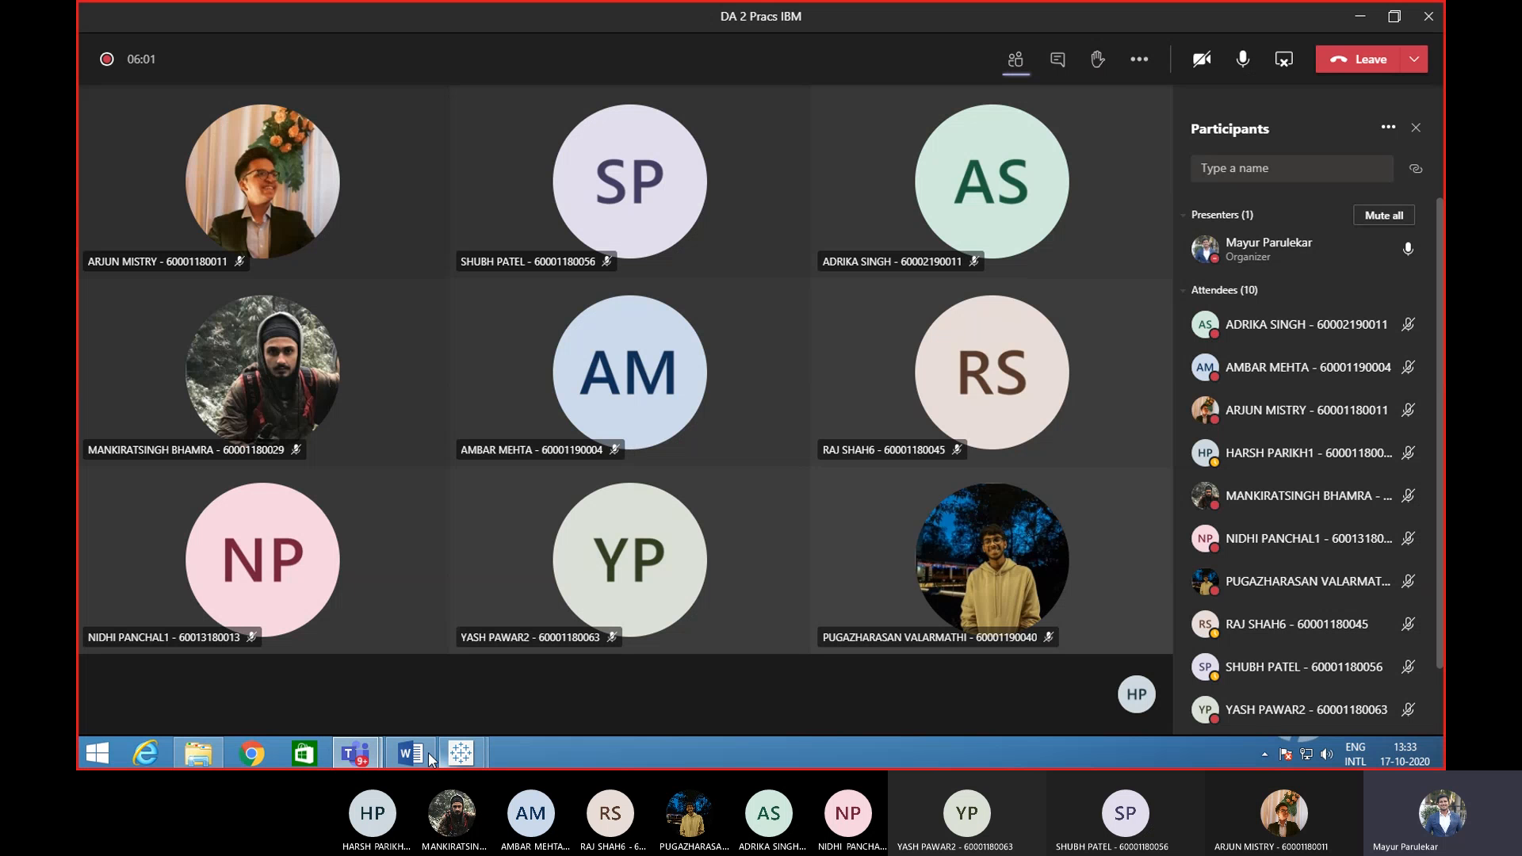
pyautogui.moveTo(407, 758)
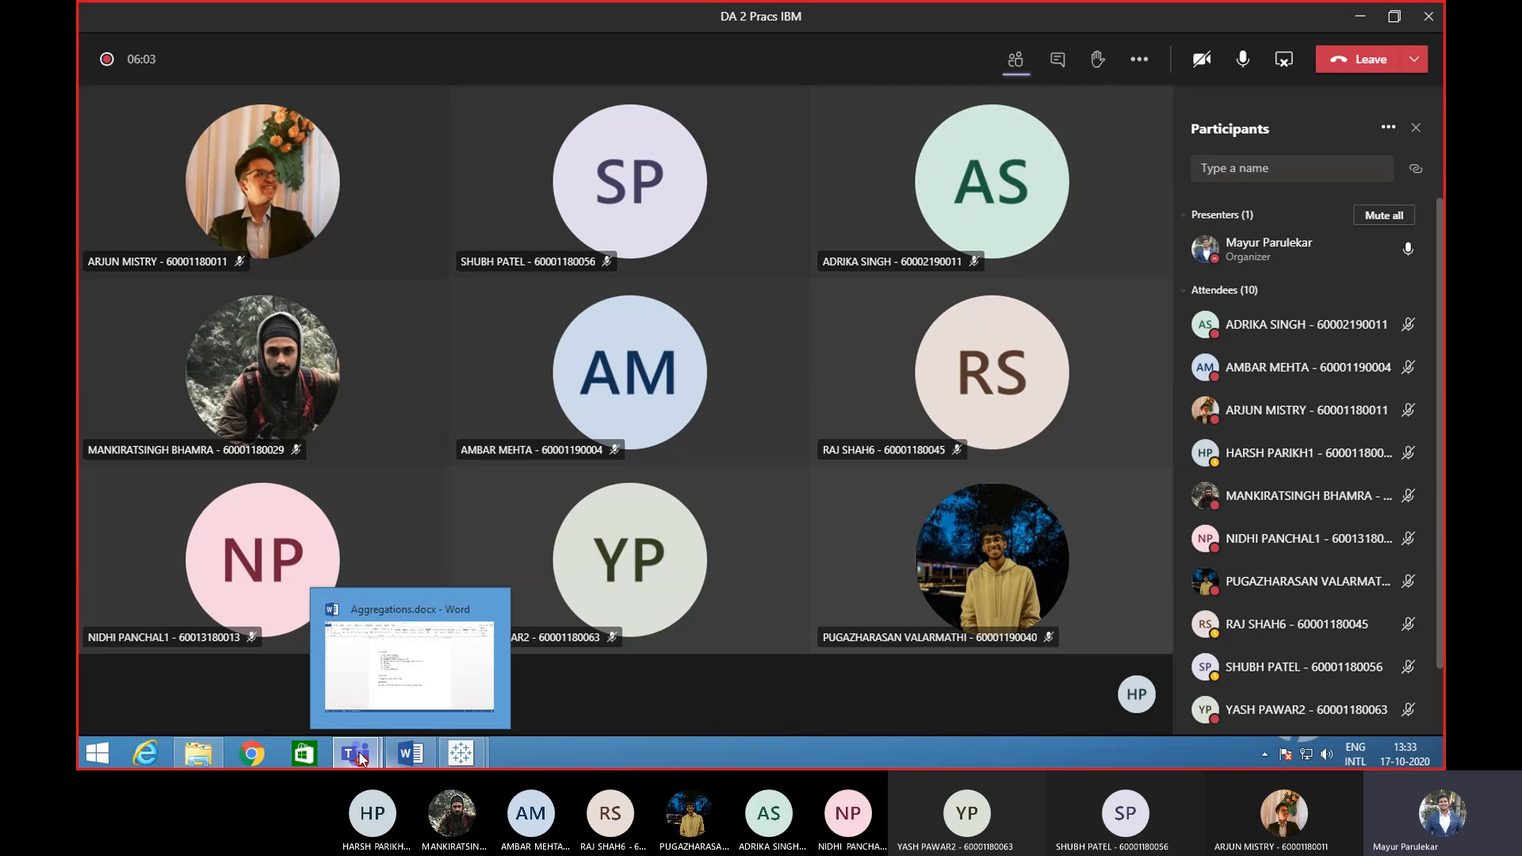
# - Switch to the Lesson 2 workbook in Tableau and preview its sheets from Tree Map through Highlight Tables
pyautogui.moveTo(457, 759)
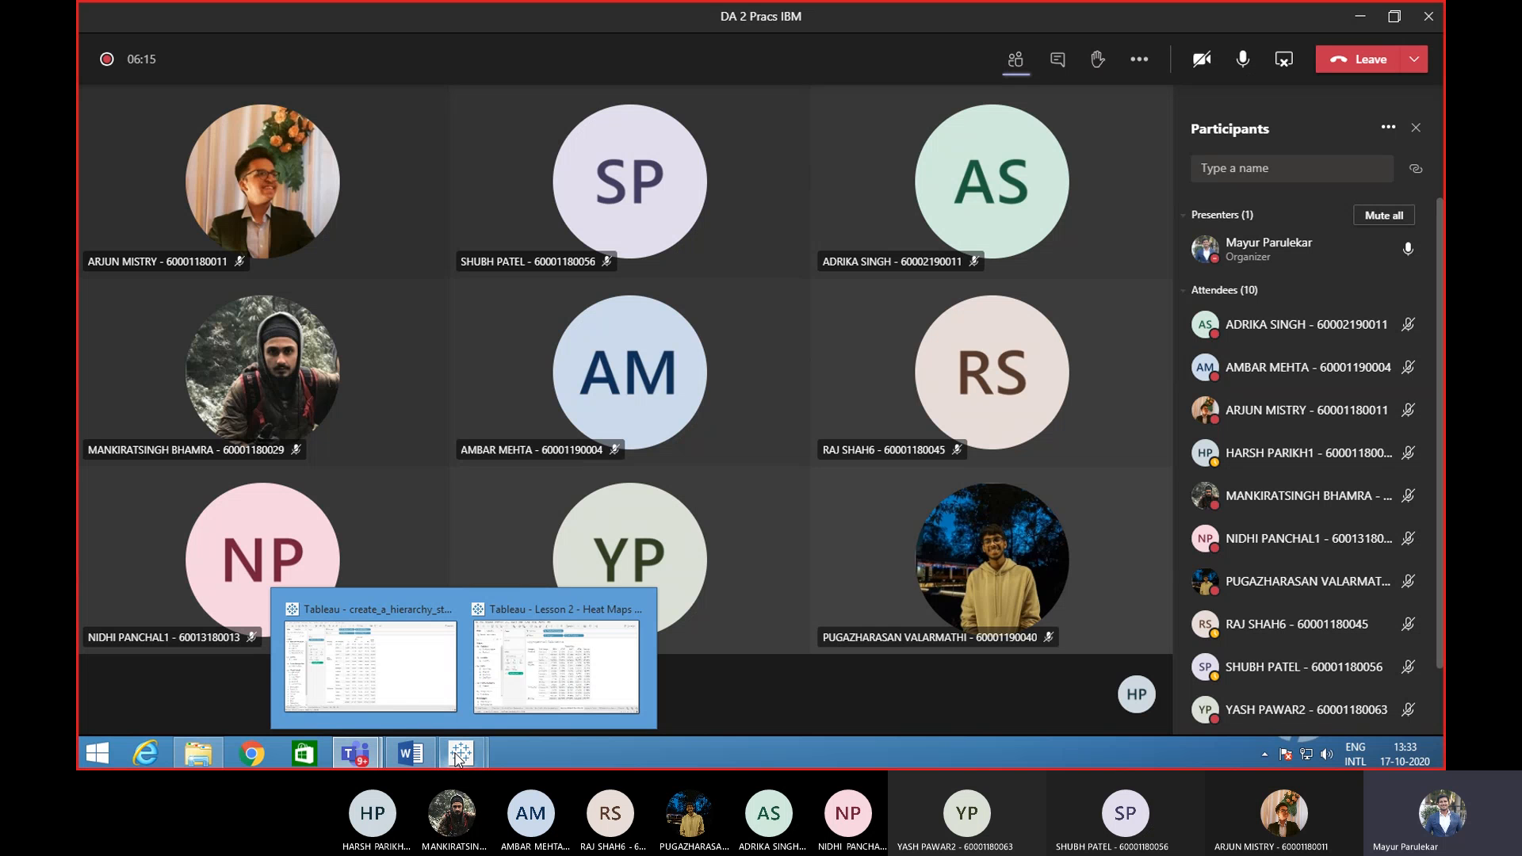
pyautogui.click(557, 669)
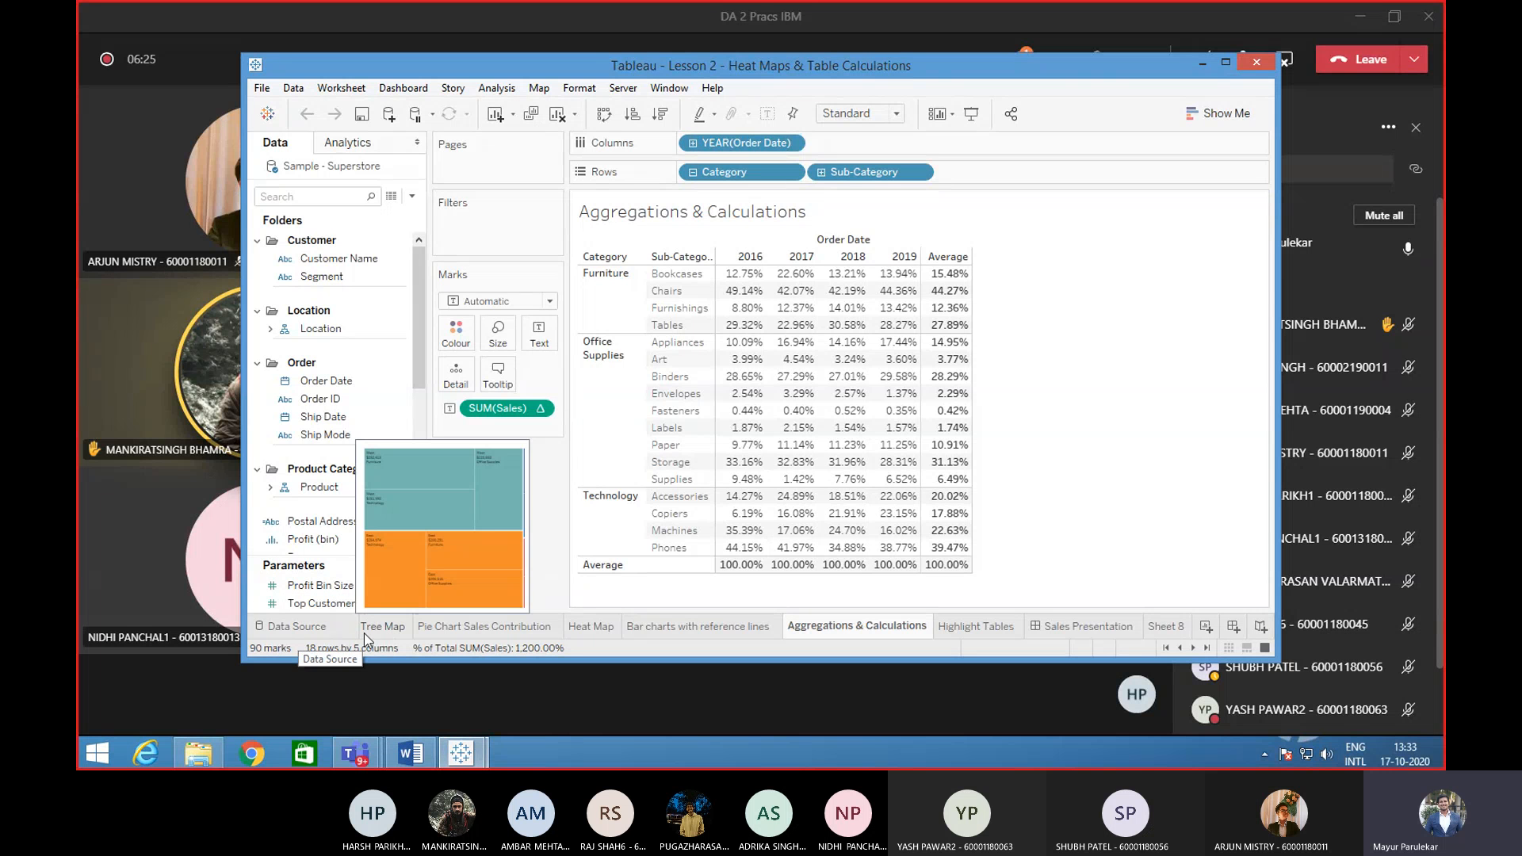
pyautogui.moveTo(459, 629)
pyautogui.moveTo(567, 632)
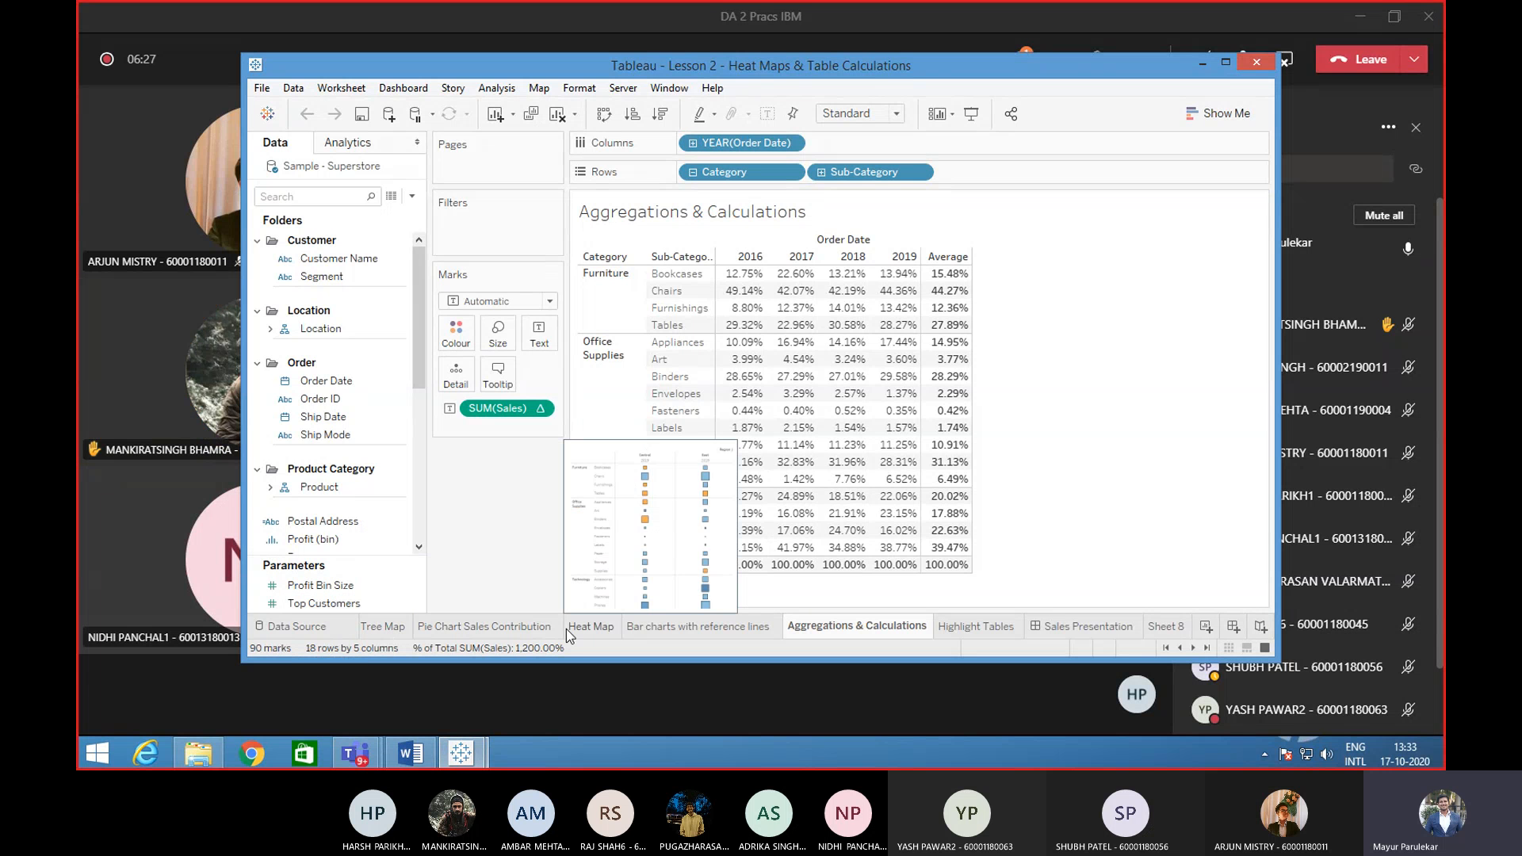
pyautogui.moveTo(821, 626)
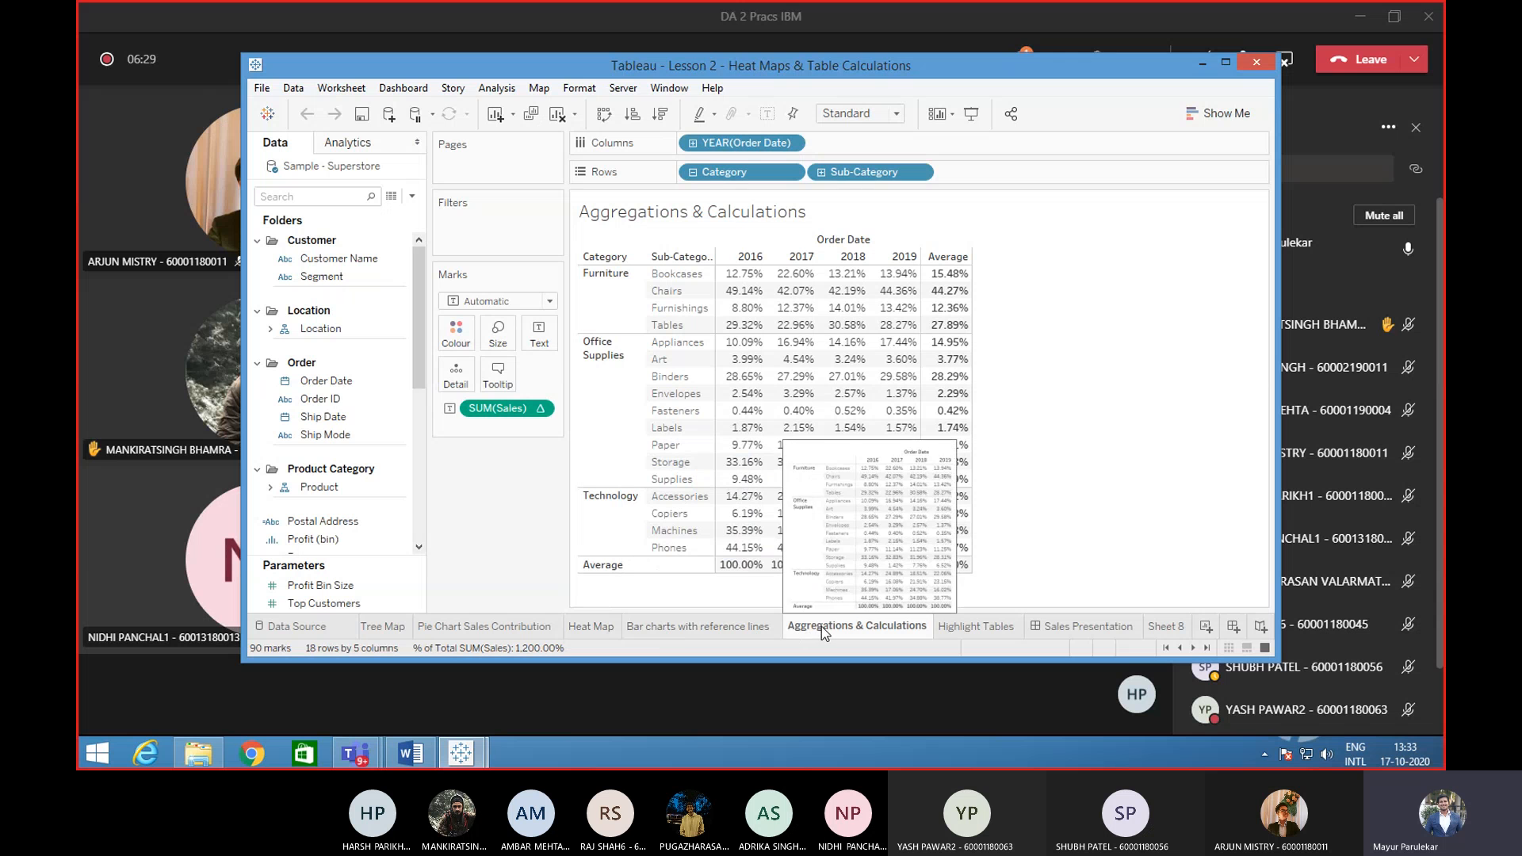
pyautogui.moveTo(951, 635)
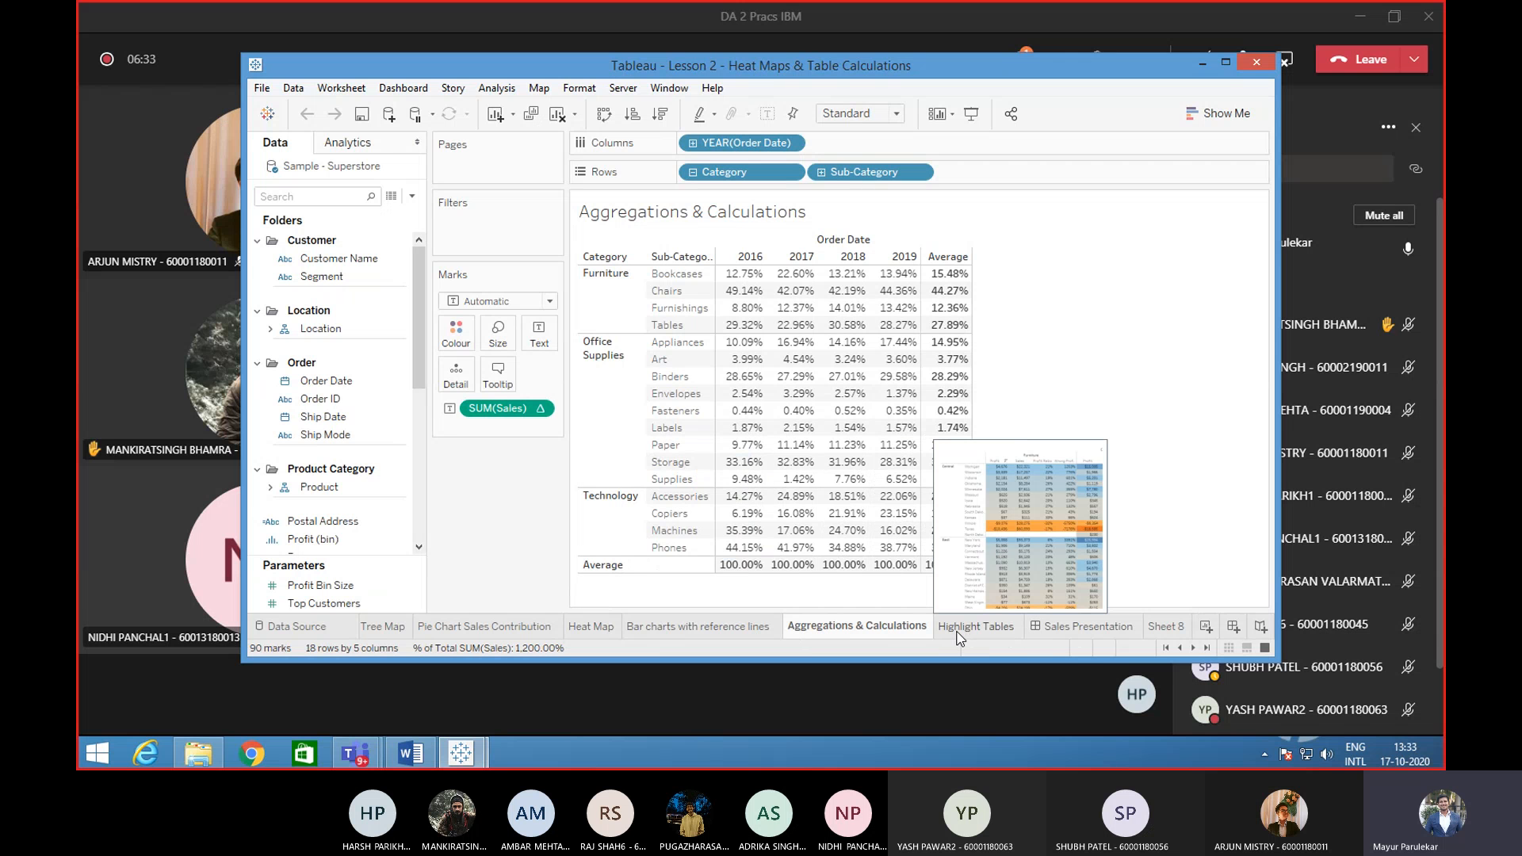
# - Compare the create_a_hierarchy_starter_10.0 and Lesson 2 workbook windows, leaving the Lesson 2 window minimized
pyautogui.click(1203, 65)
pyautogui.moveTo(460, 753)
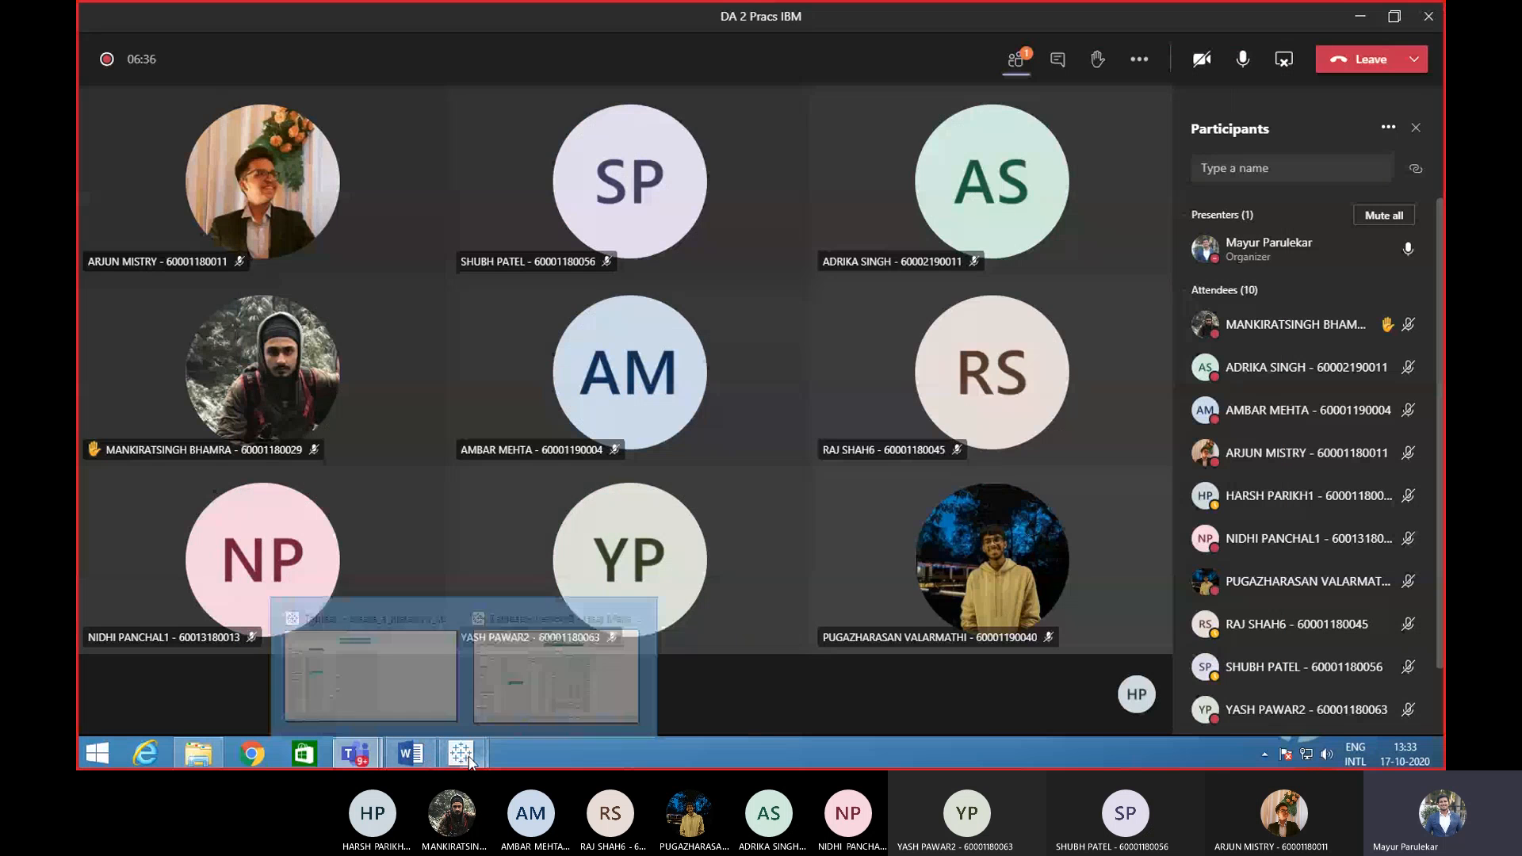
pyautogui.click(405, 697)
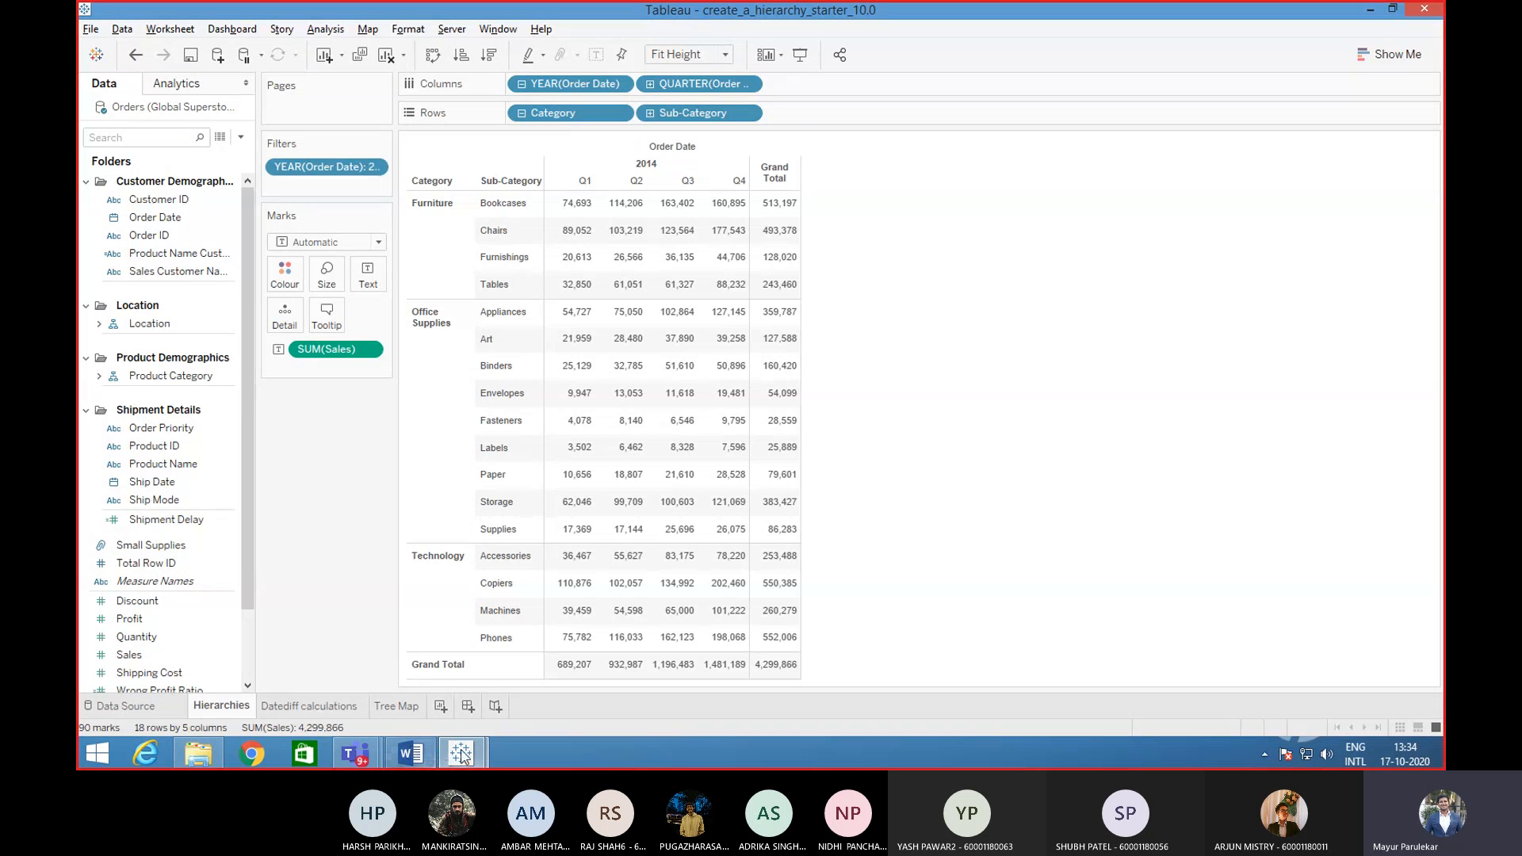
pyautogui.moveTo(461, 753)
pyautogui.click(523, 679)
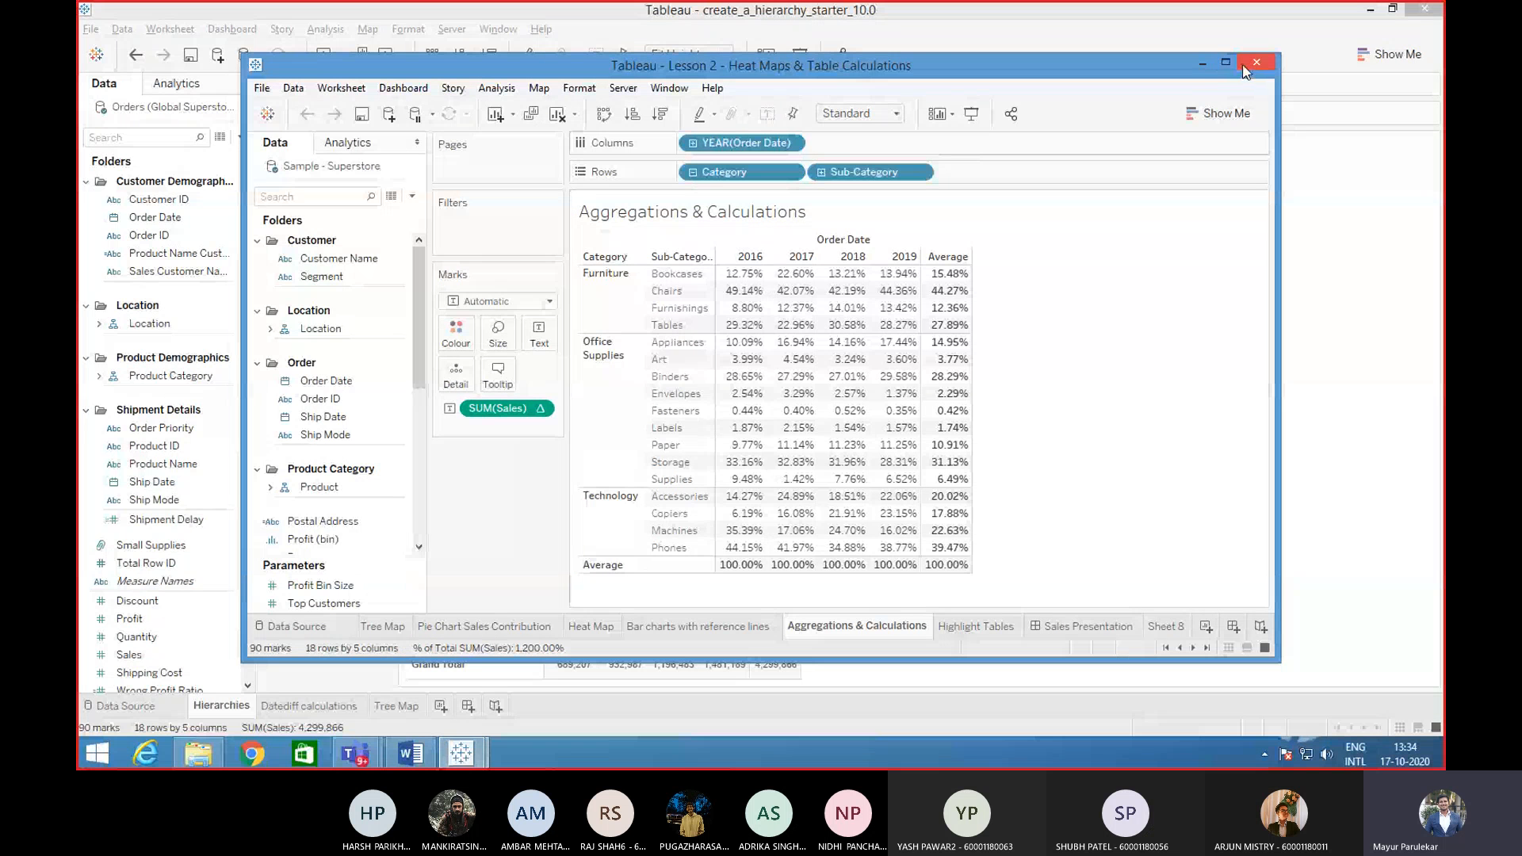
pyautogui.click(1201, 65)
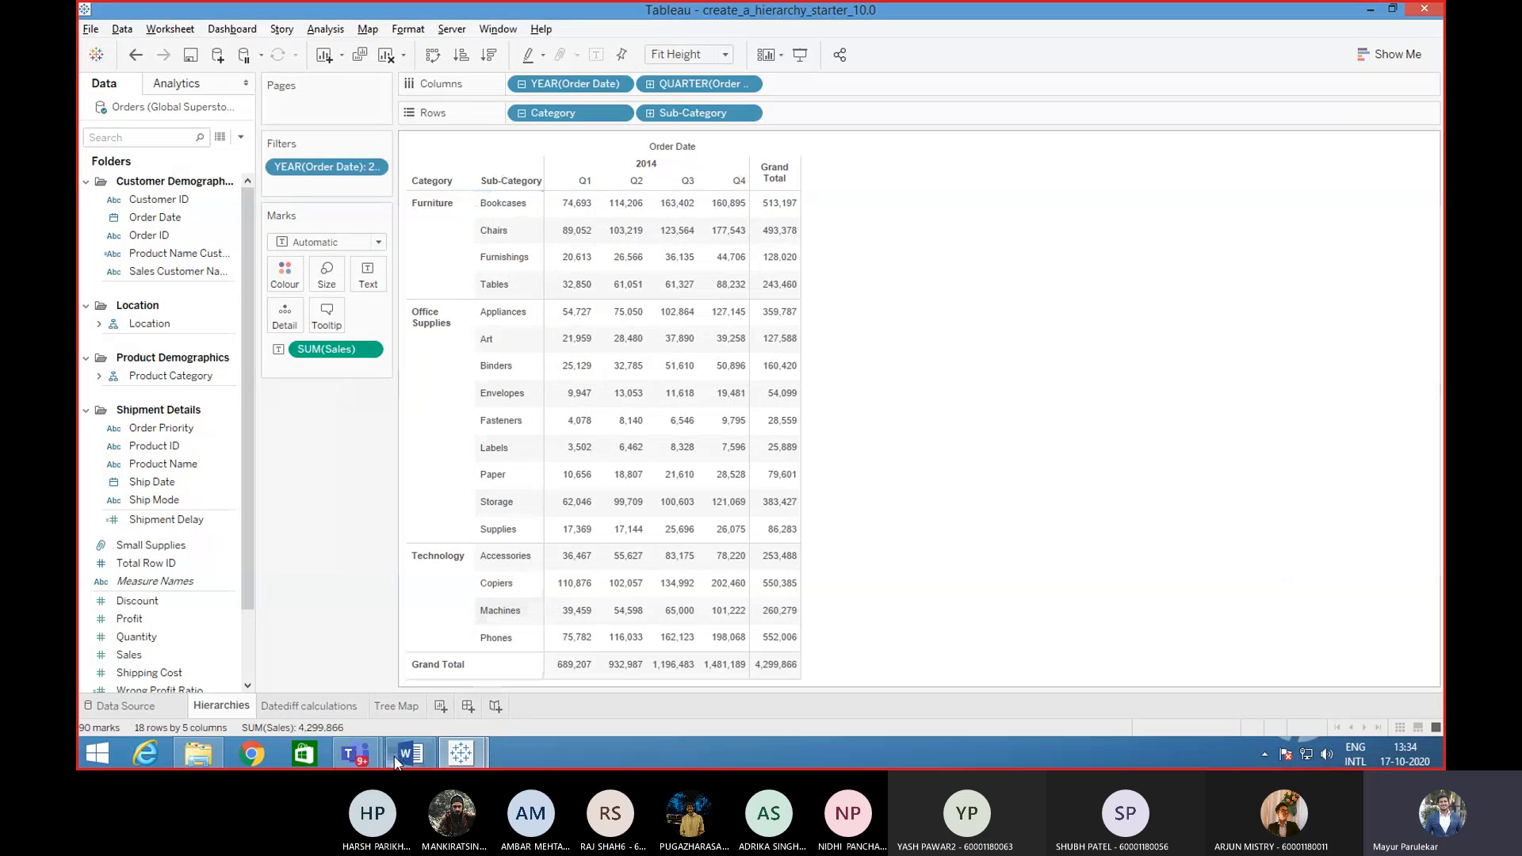
# - Return to the DA 2 Pracs IBM meeting in Teams and examine the participants list for raised hands
pyautogui.moveTo(369, 756)
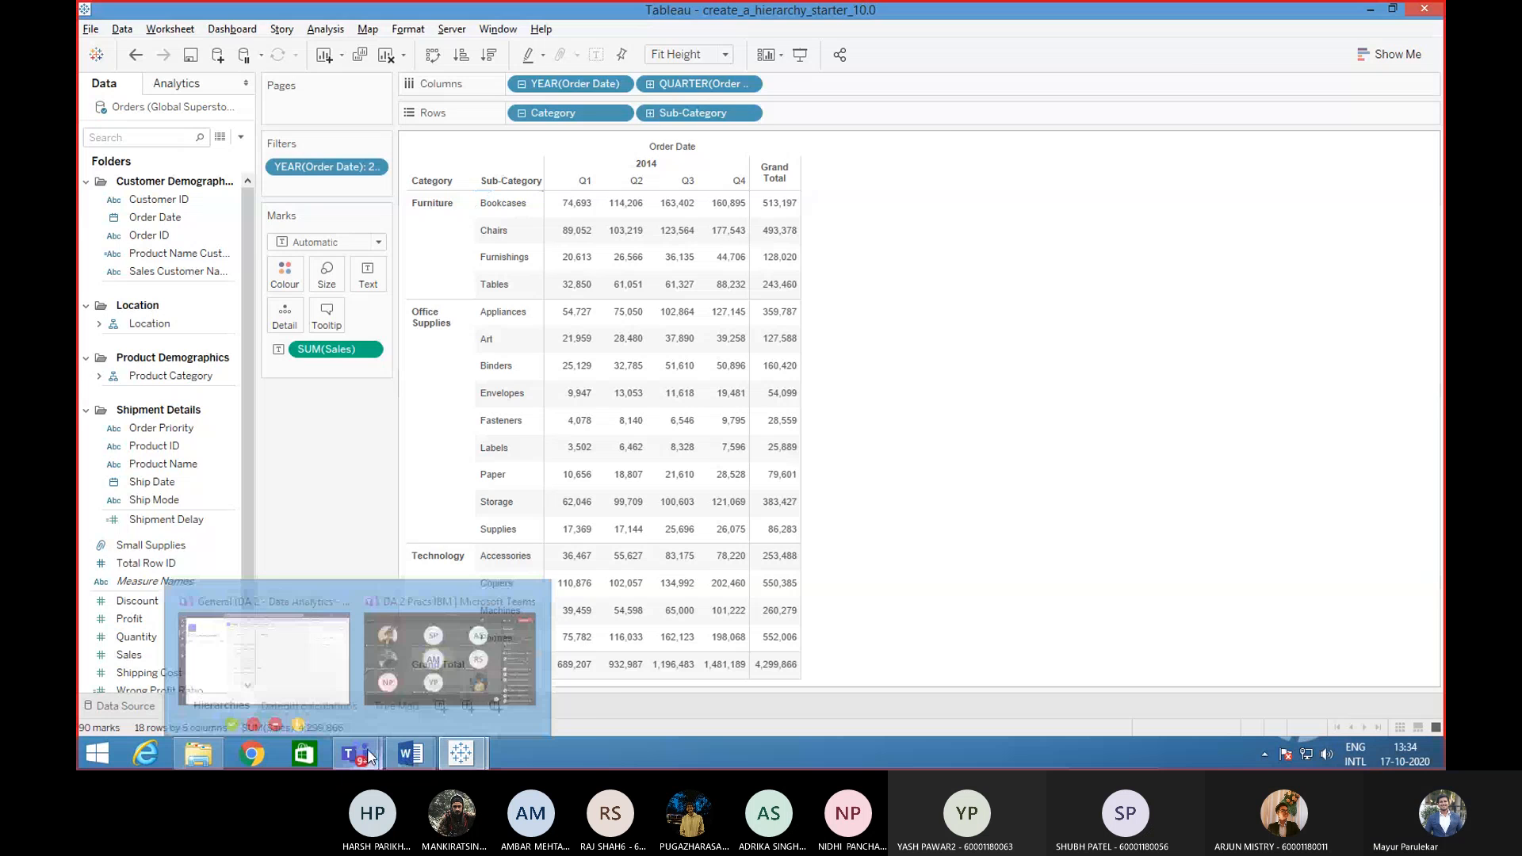
pyautogui.click(433, 677)
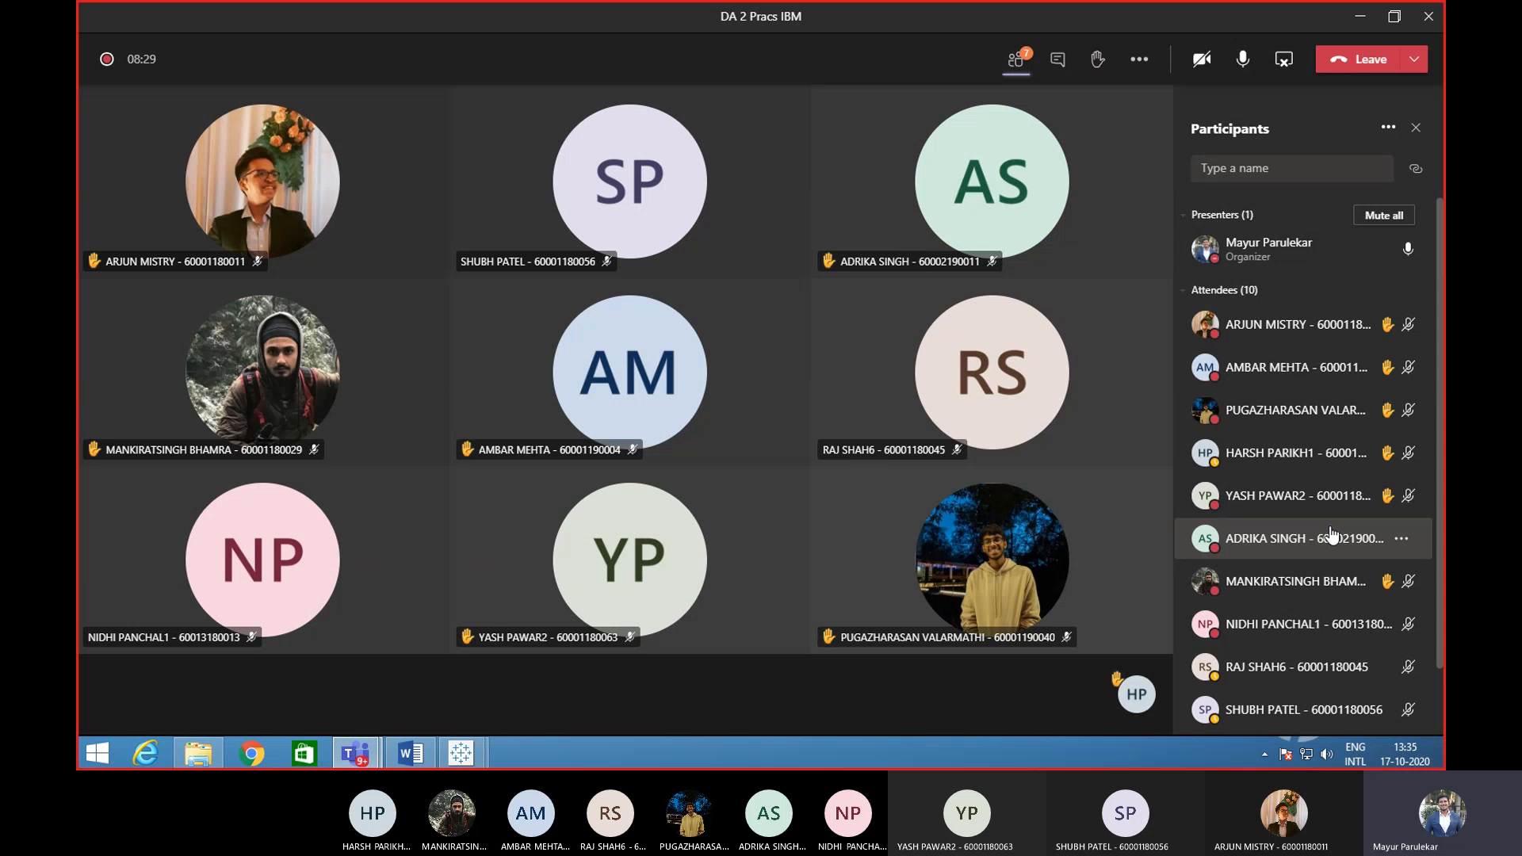
pyautogui.moveTo(1441, 495); pyautogui.dragTo(1444, 572)
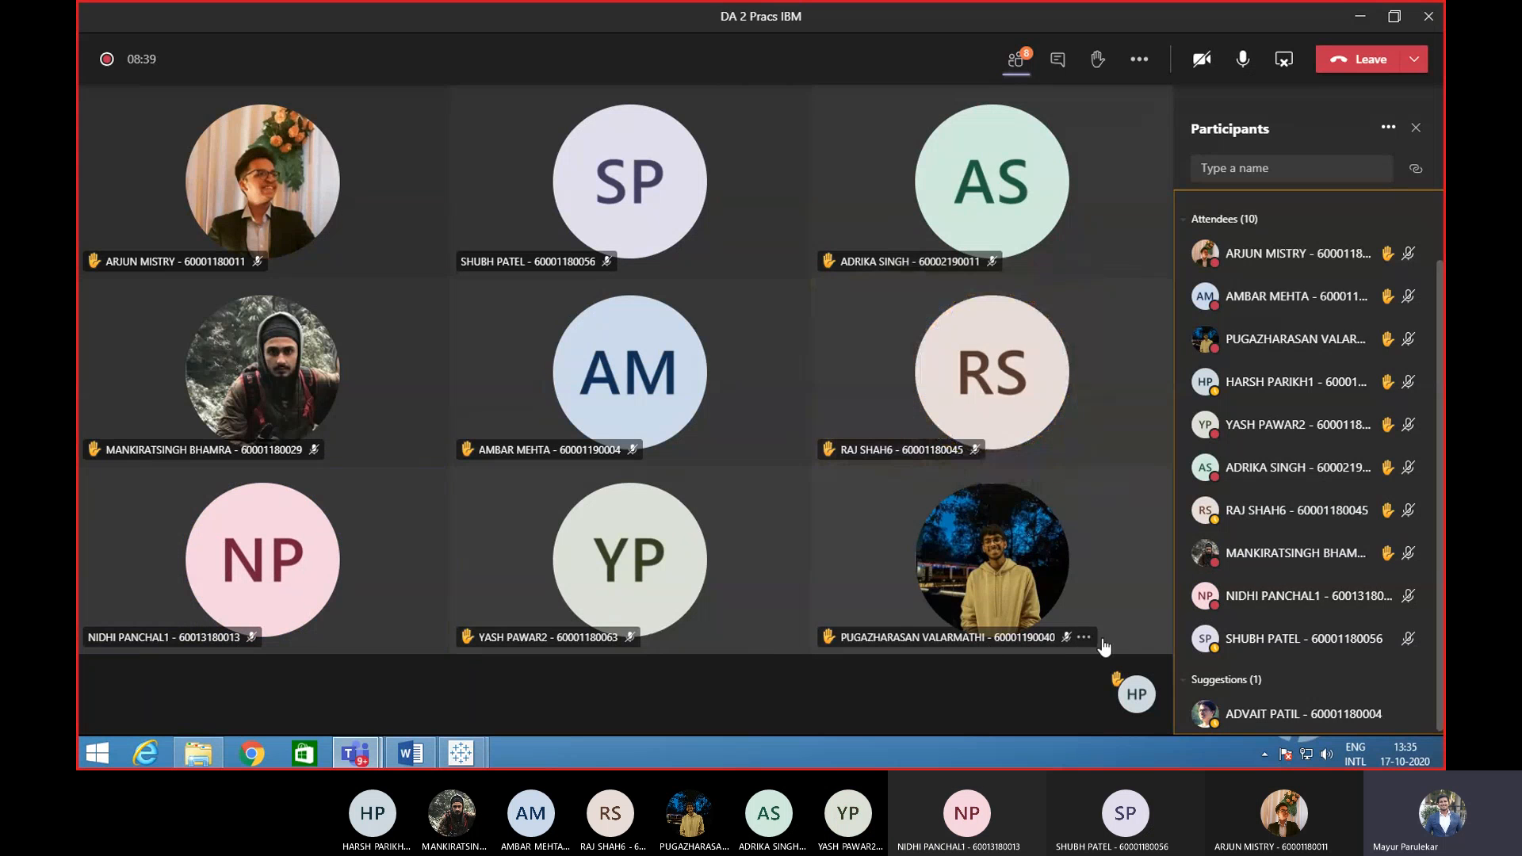
pyautogui.scroll(2, 1349, 552)
pyautogui.scroll(-1, 1349, 552)
pyautogui.scroll(-1, 1349, 549)
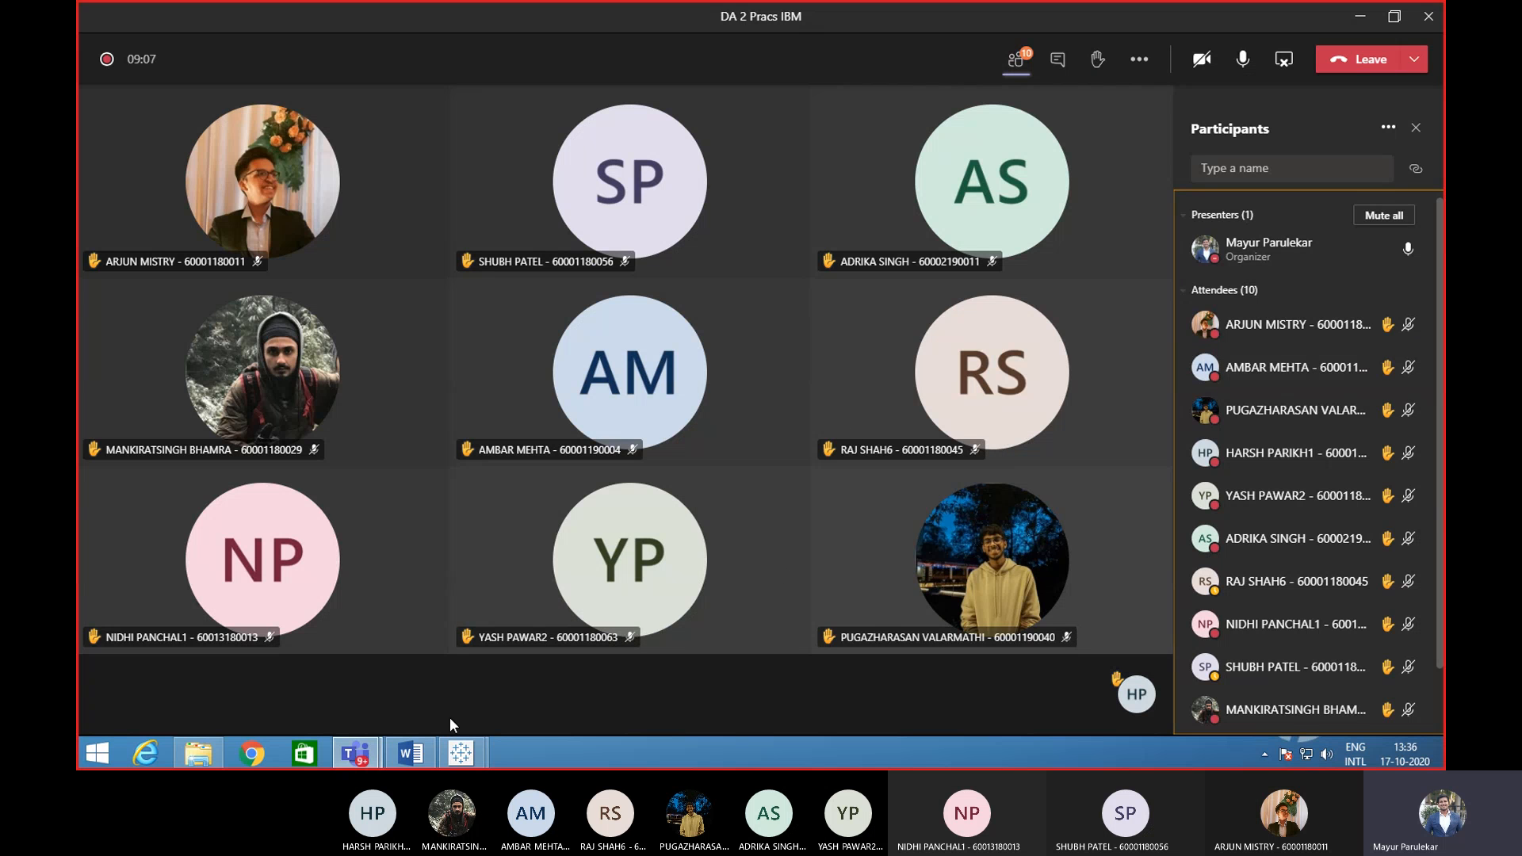
pyautogui.click(1141, 59)
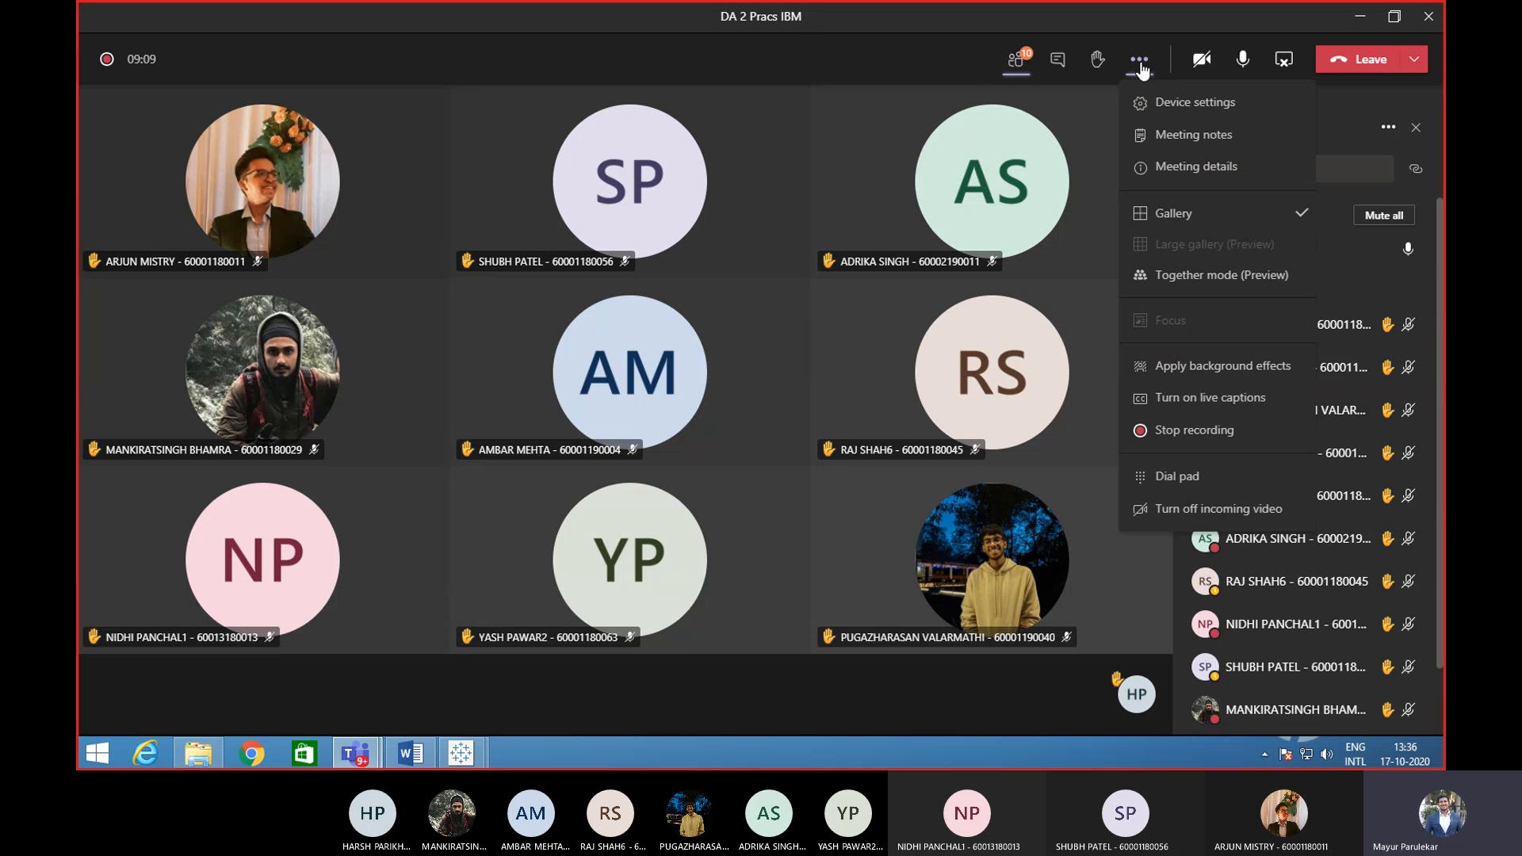
pyautogui.click(597, 685)
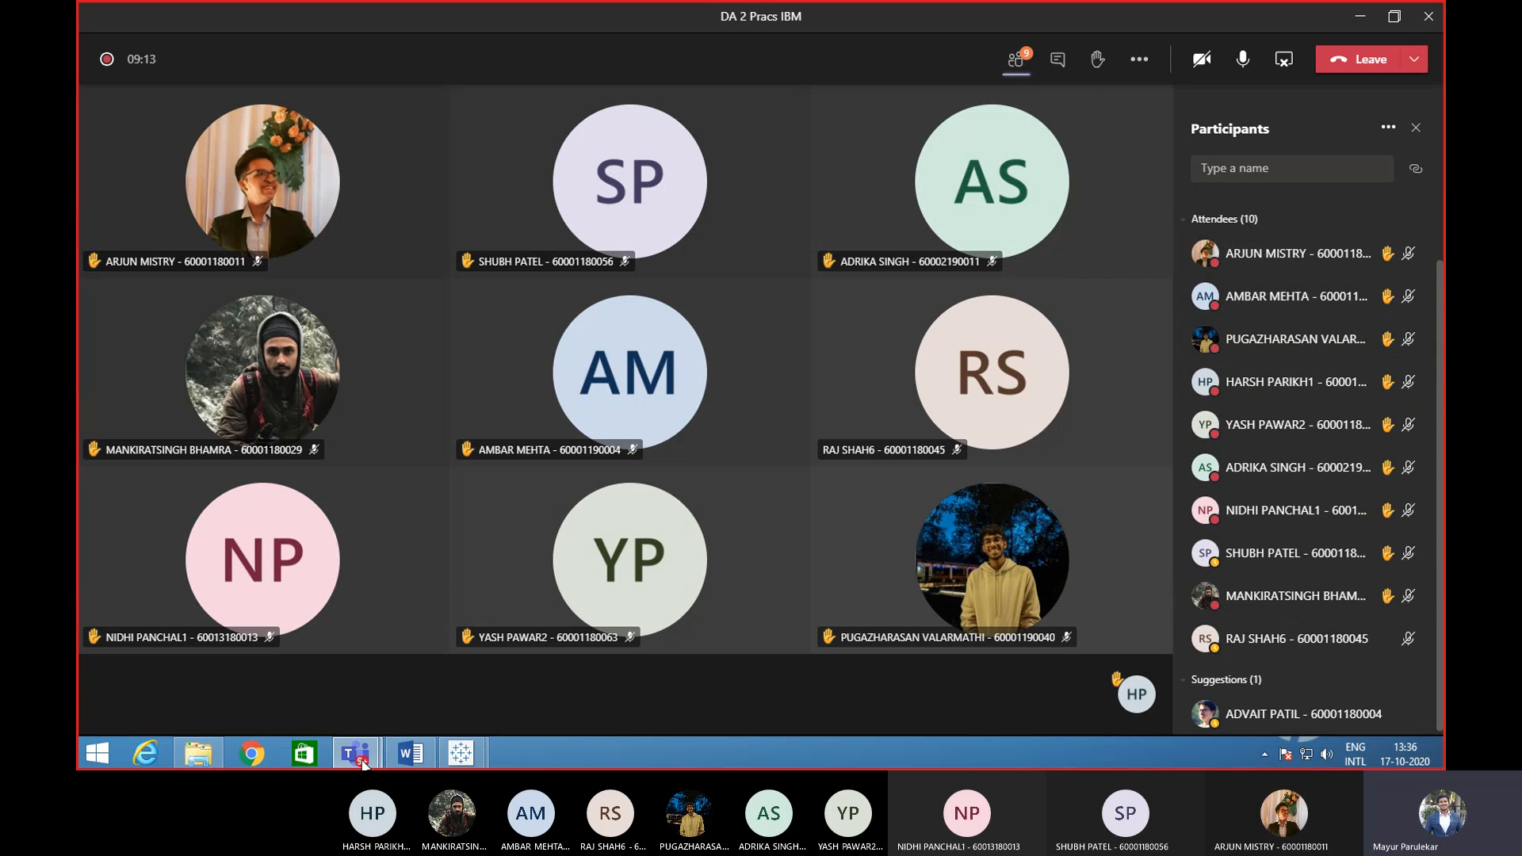
# - Bring the Lesson 2 - Heat Maps & Table Calculations workbook back up in Tableau
pyautogui.click(453, 751)
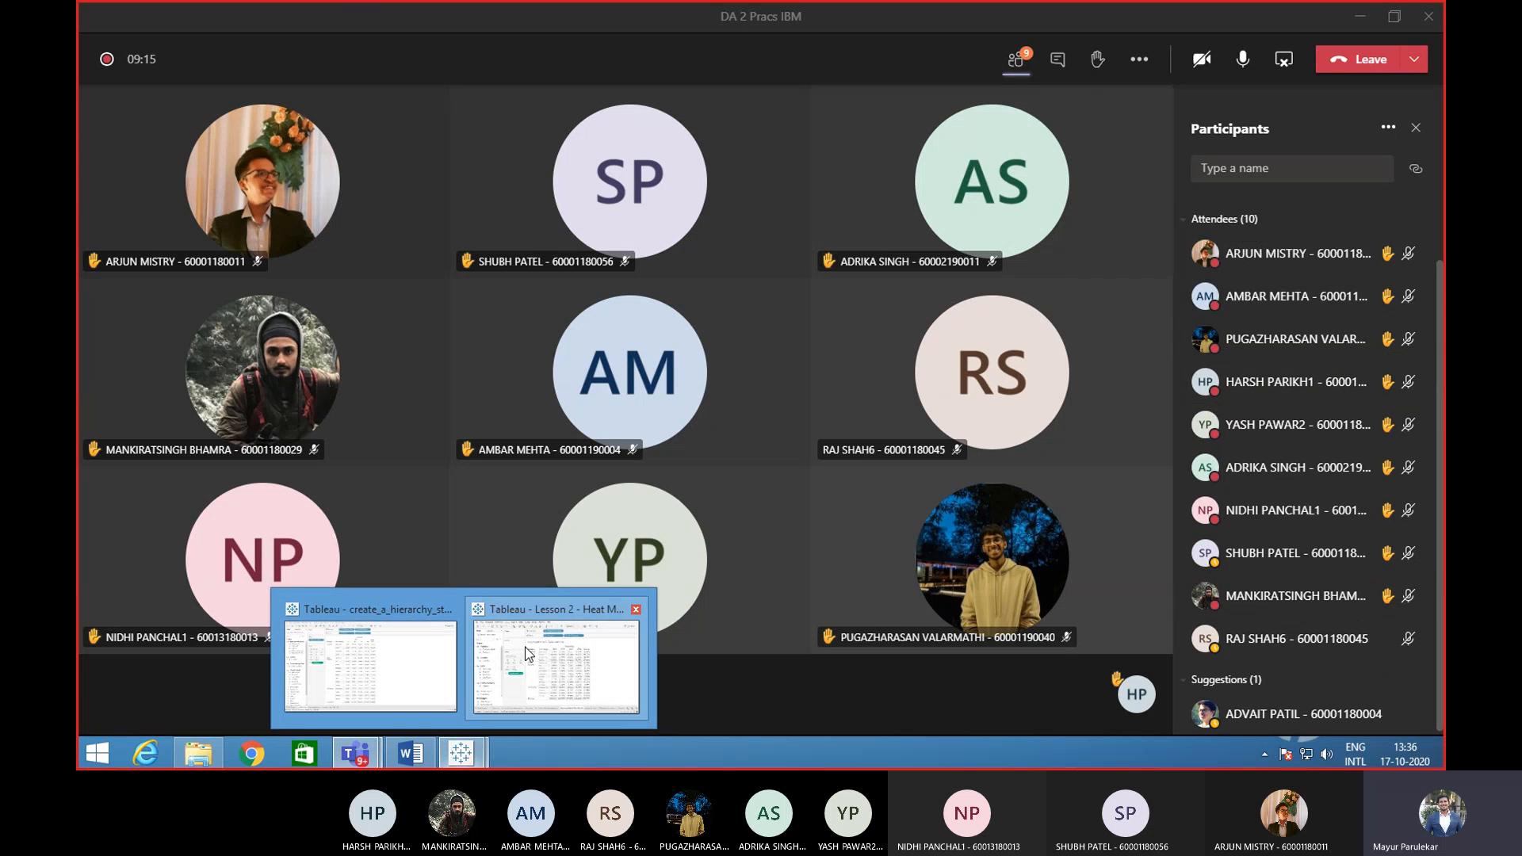
pyautogui.moveTo(516, 655)
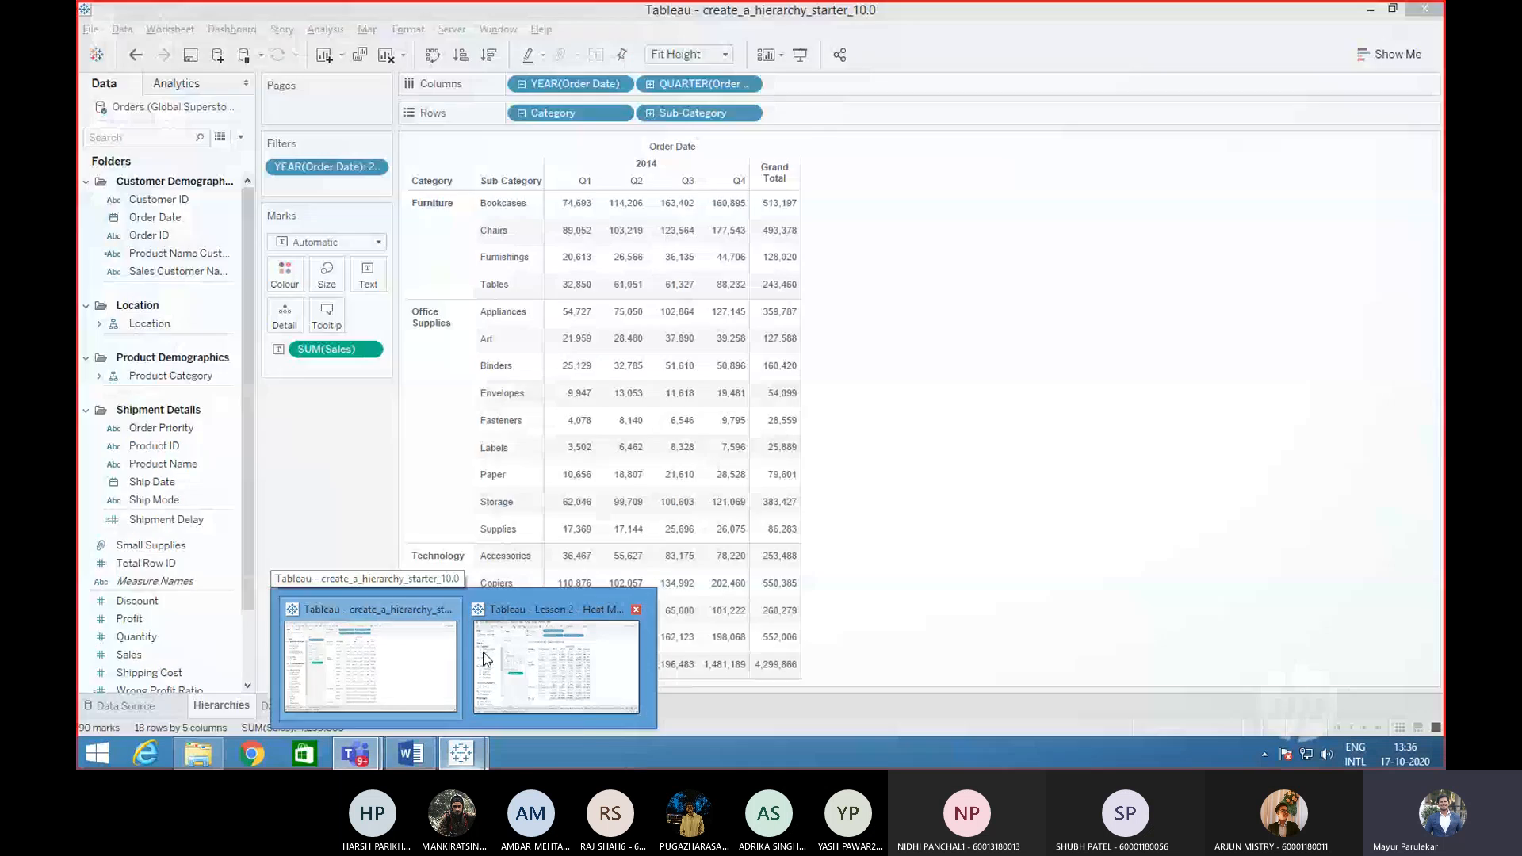
pyautogui.click(473, 653)
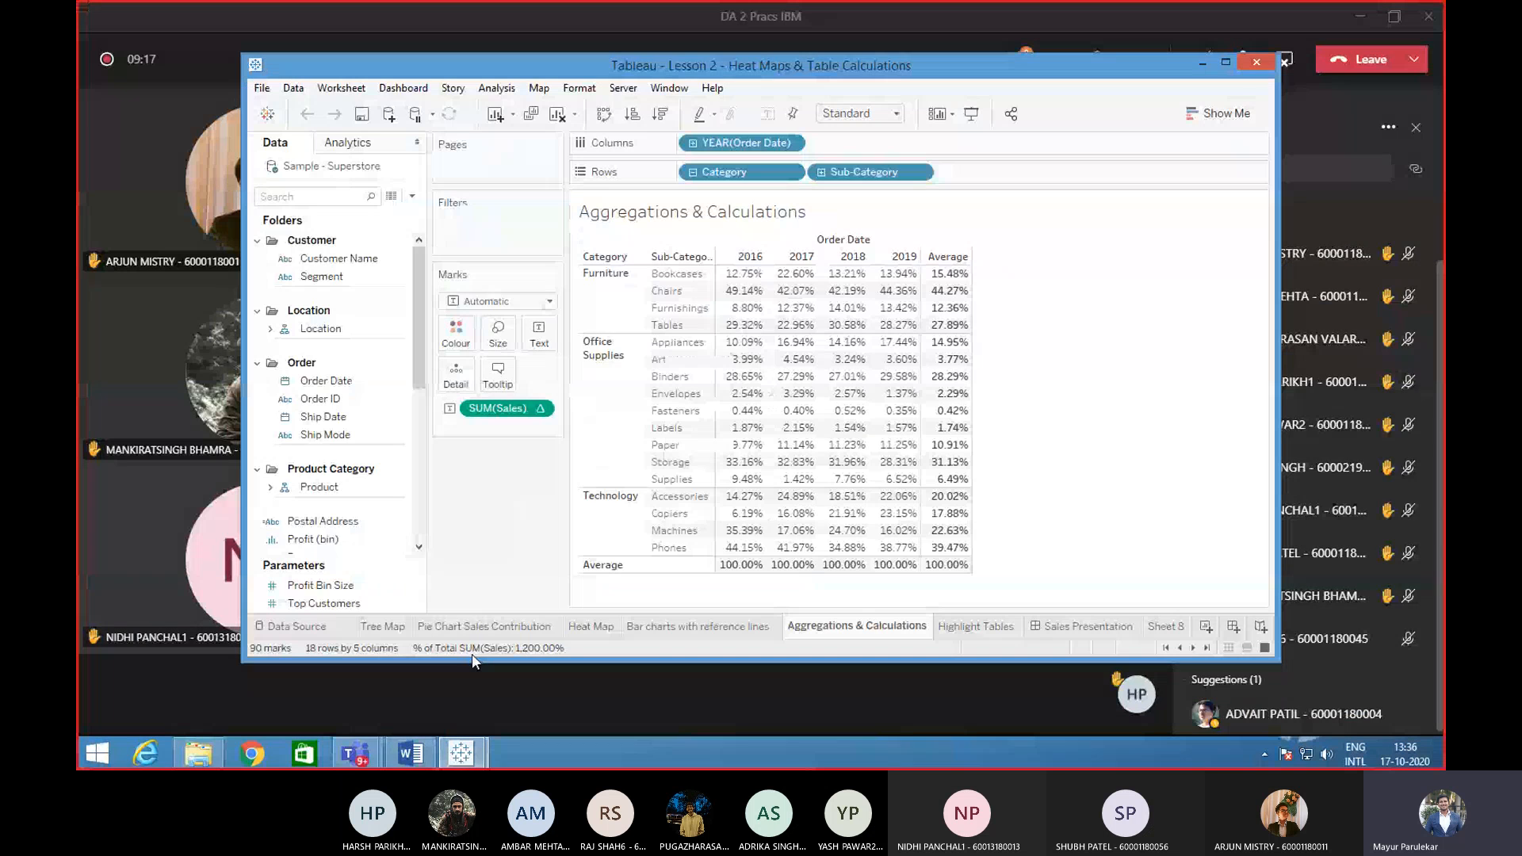
# - Switch to the create_a_hierarchy_starter_10.0 workbook and examine the dimension folders and measures in its Hierarchies sheet's data source
pyautogui.click(460, 753)
pyautogui.click(379, 678)
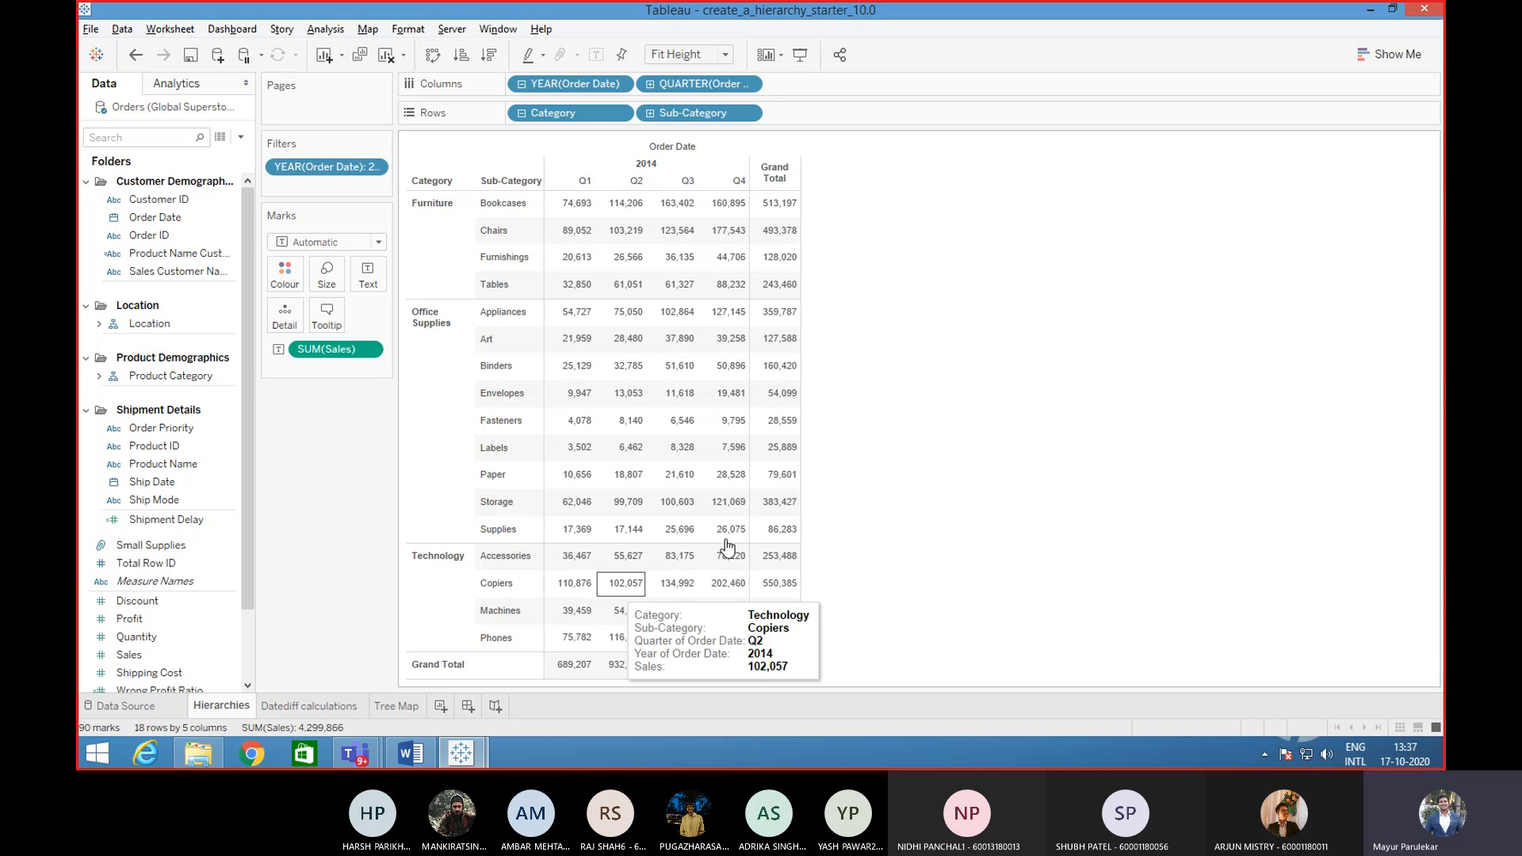
pyautogui.moveTo(770, 534)
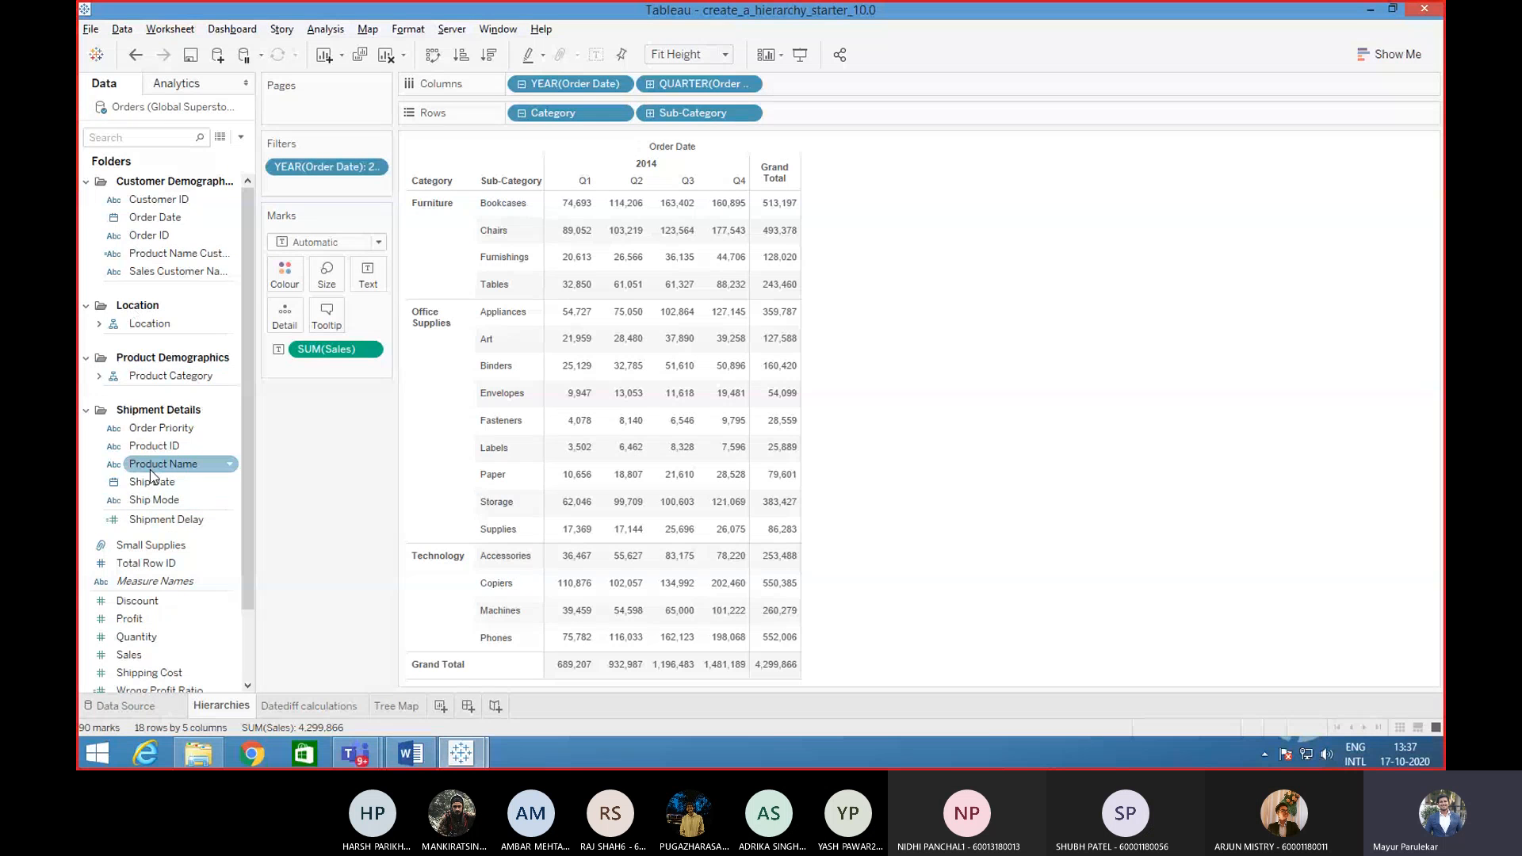
pyautogui.click(151, 255)
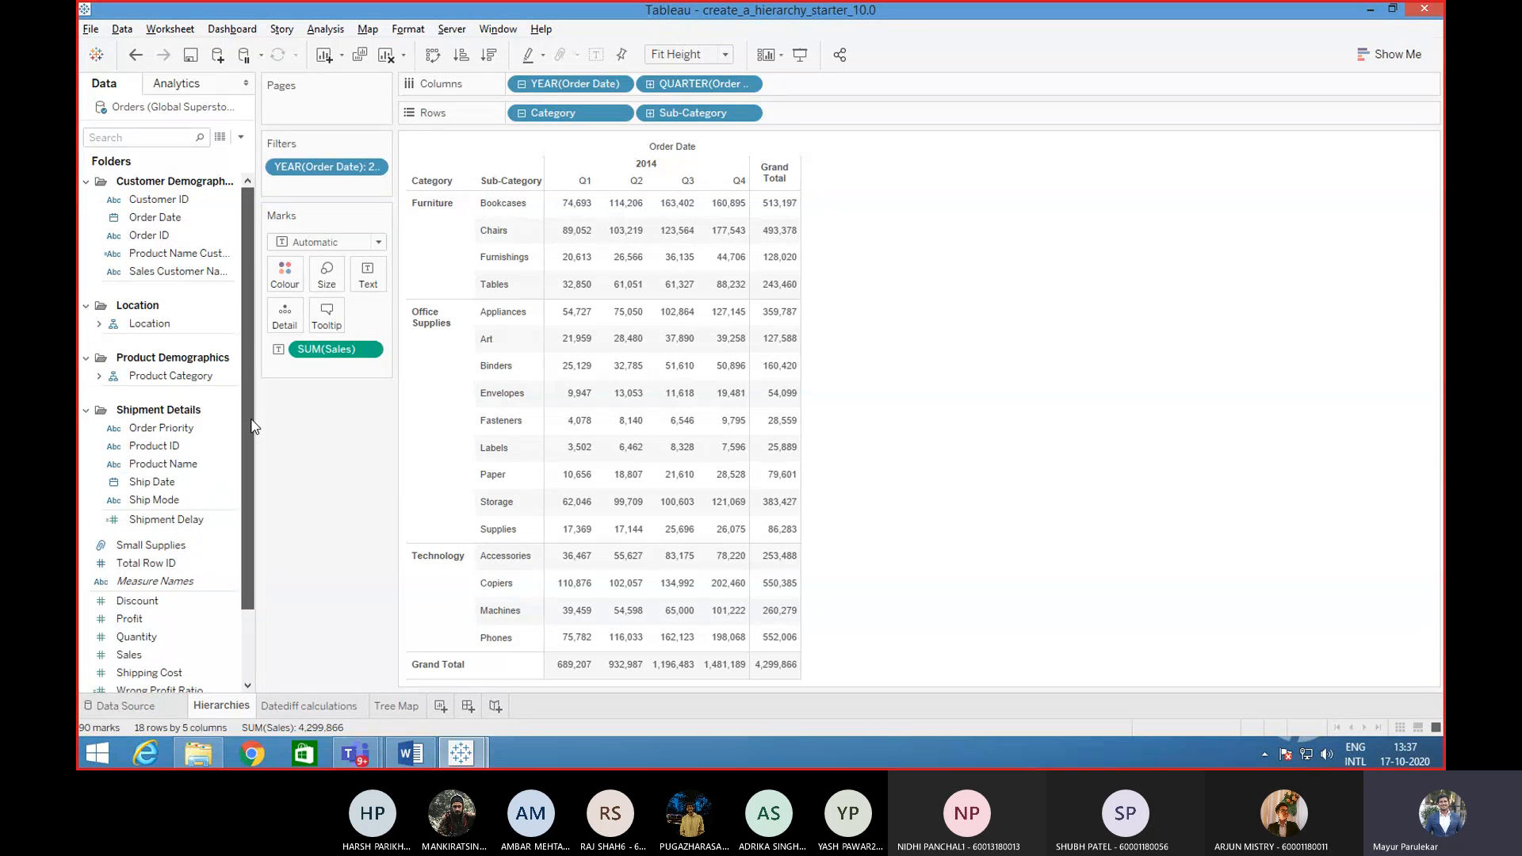
pyautogui.scroll(-1, 250, 430)
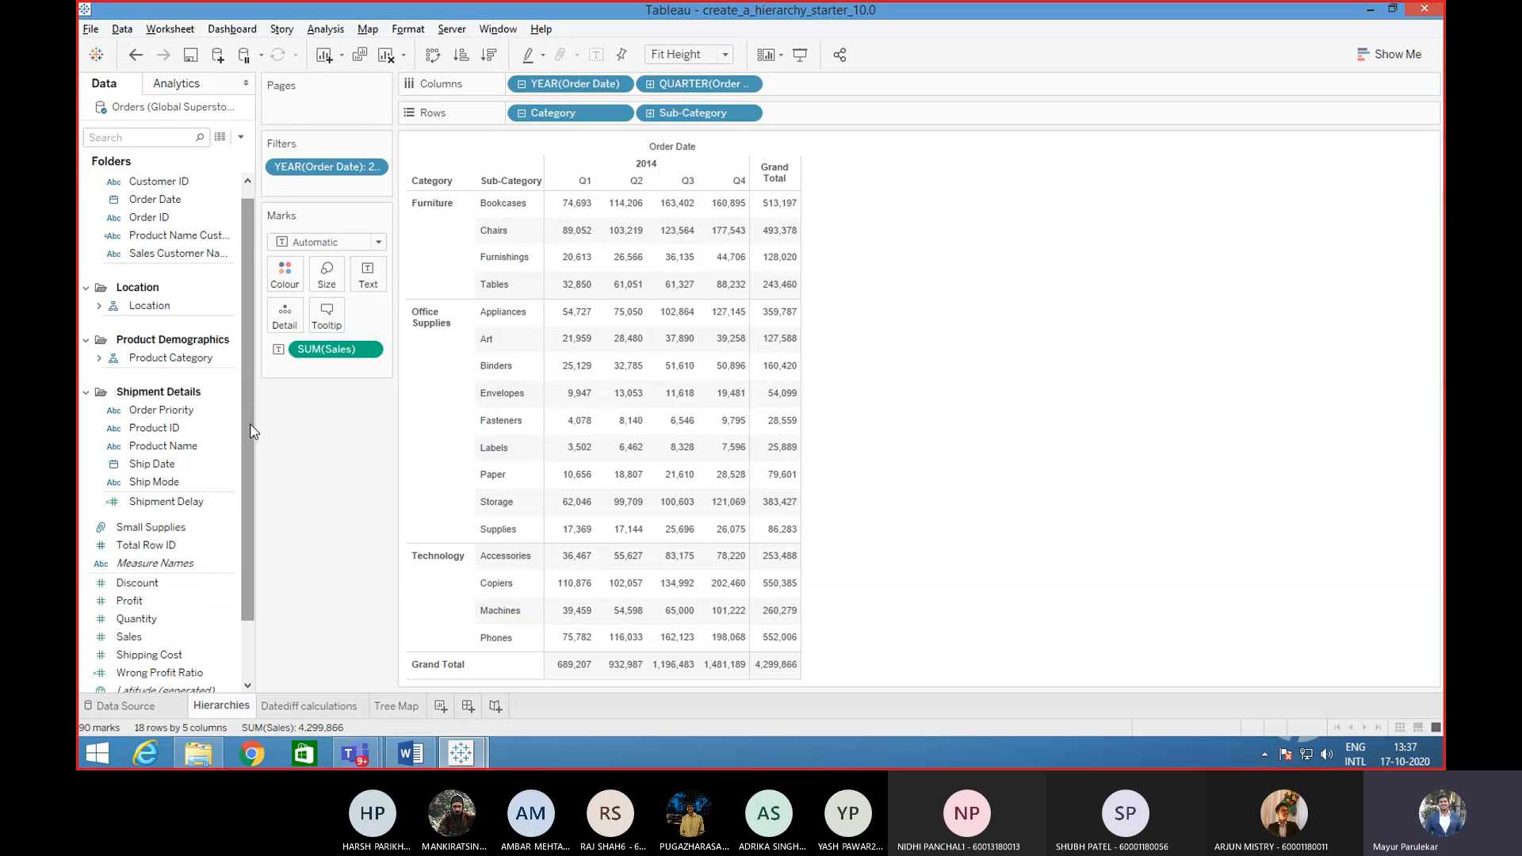
pyautogui.click(178, 502)
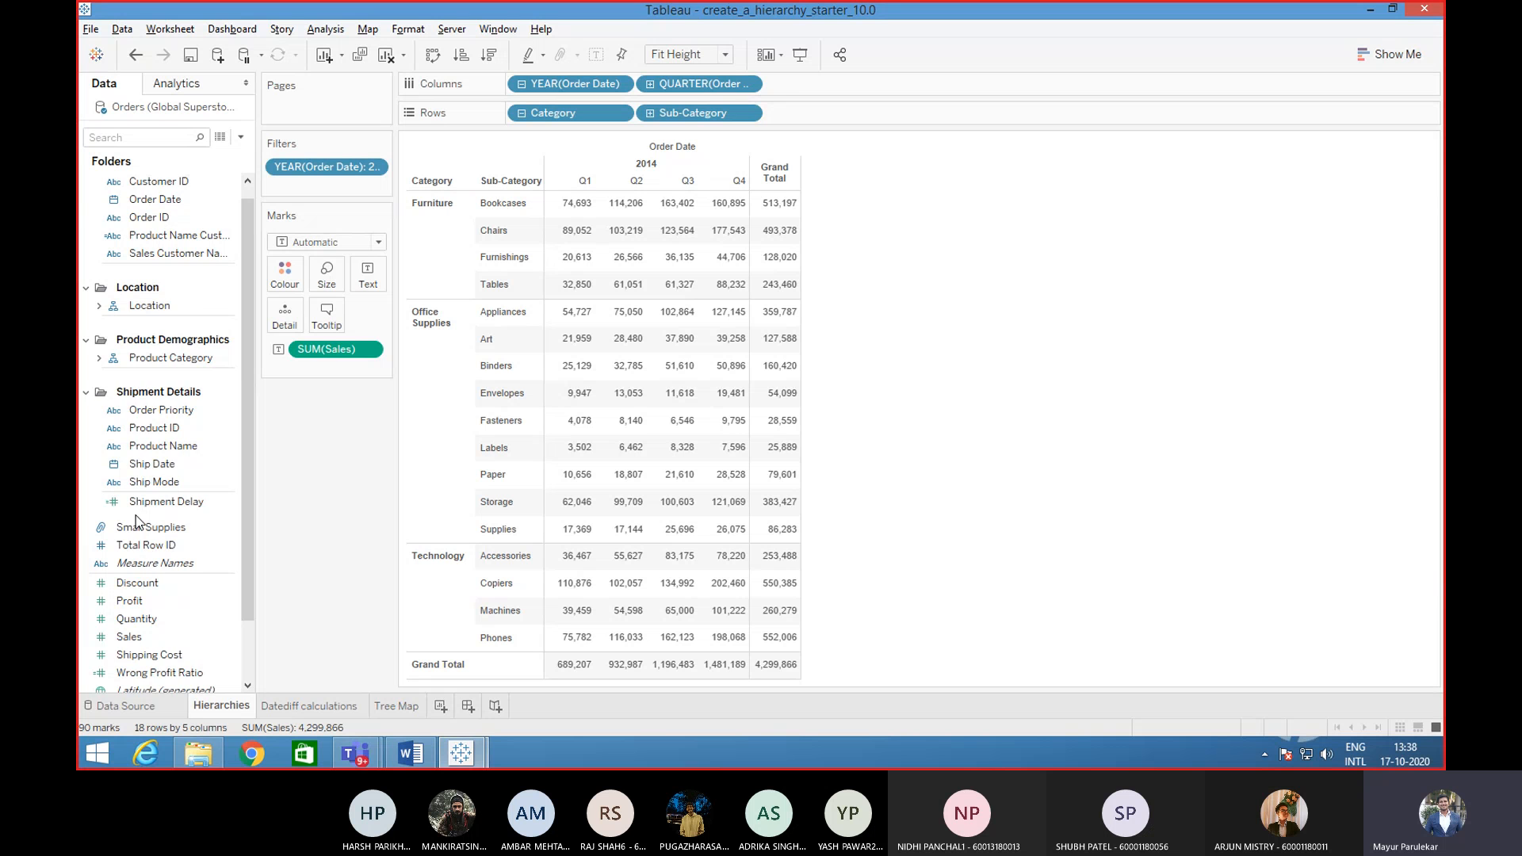
pyautogui.scroll(-2, 169, 530)
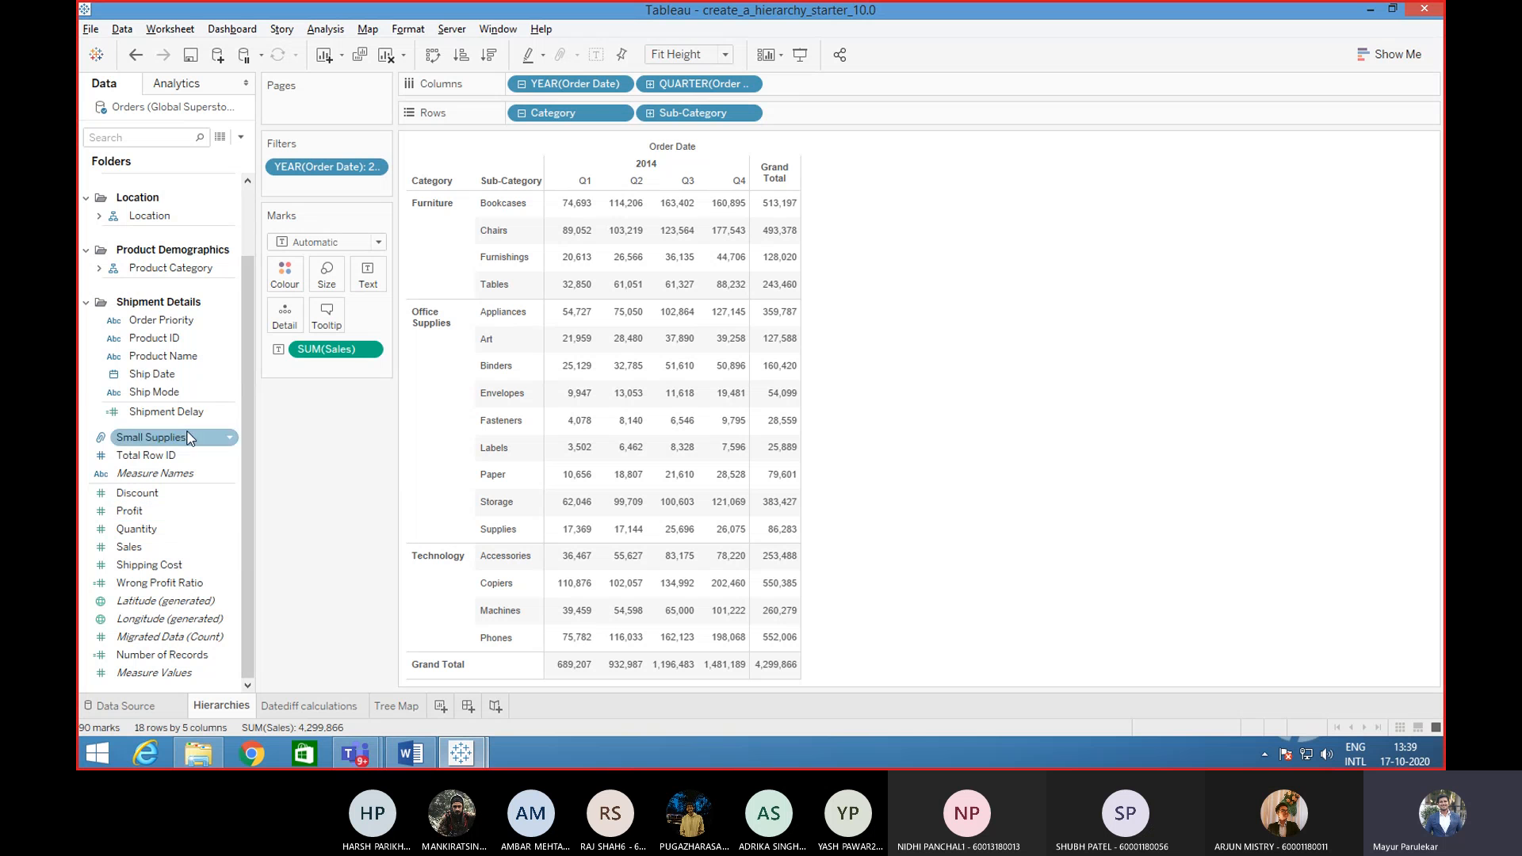
# - Collapse and reopen the Product Demographics folder, and expand the Product Category hierarchy to its Category, Sub-Category and Segment levels
pyautogui.click(86, 251)
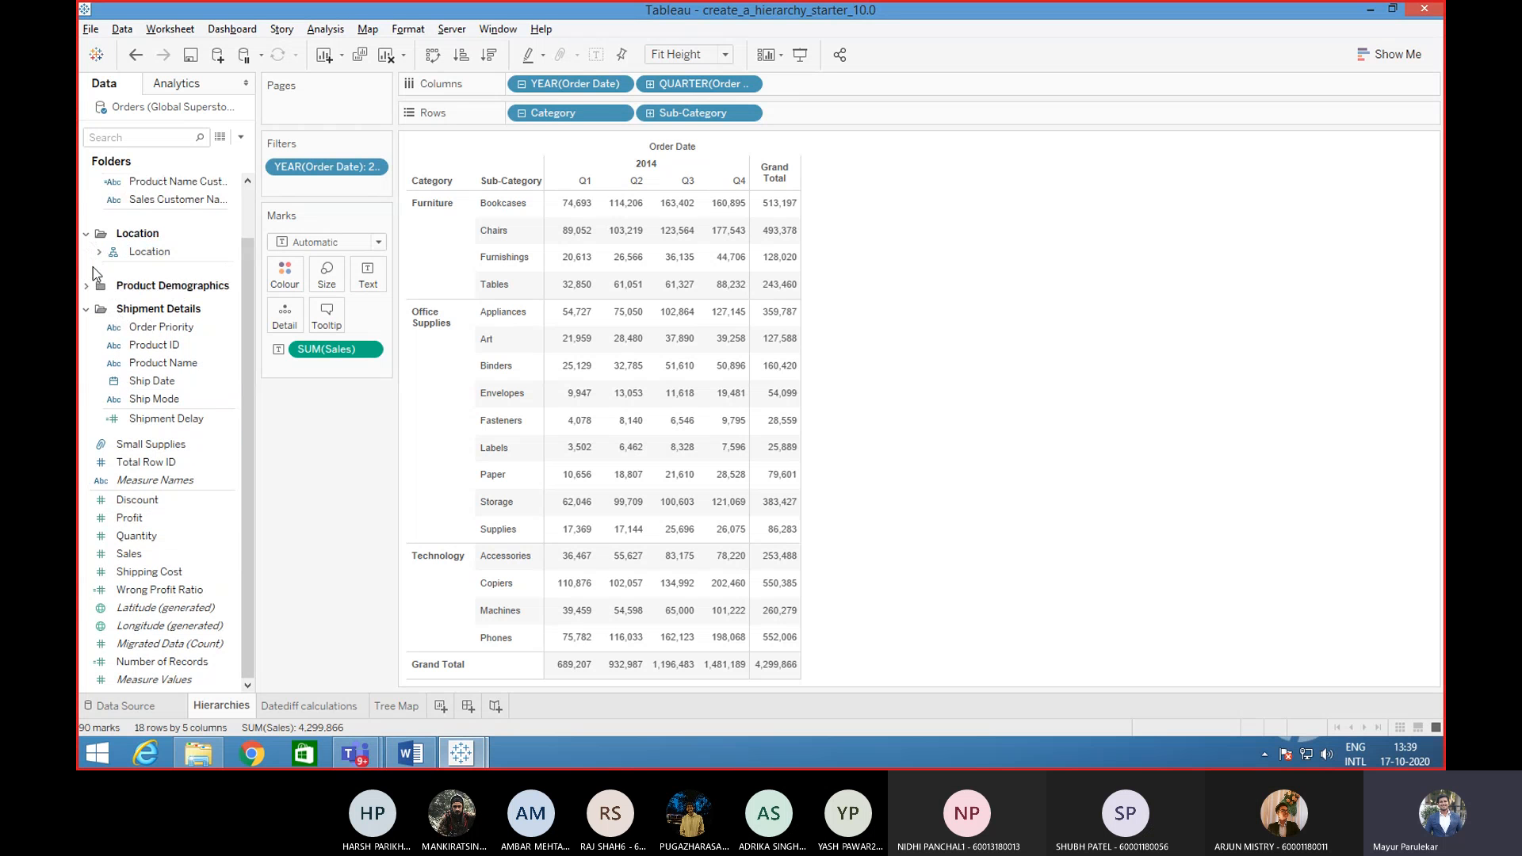
pyautogui.click(85, 285)
pyautogui.click(109, 309)
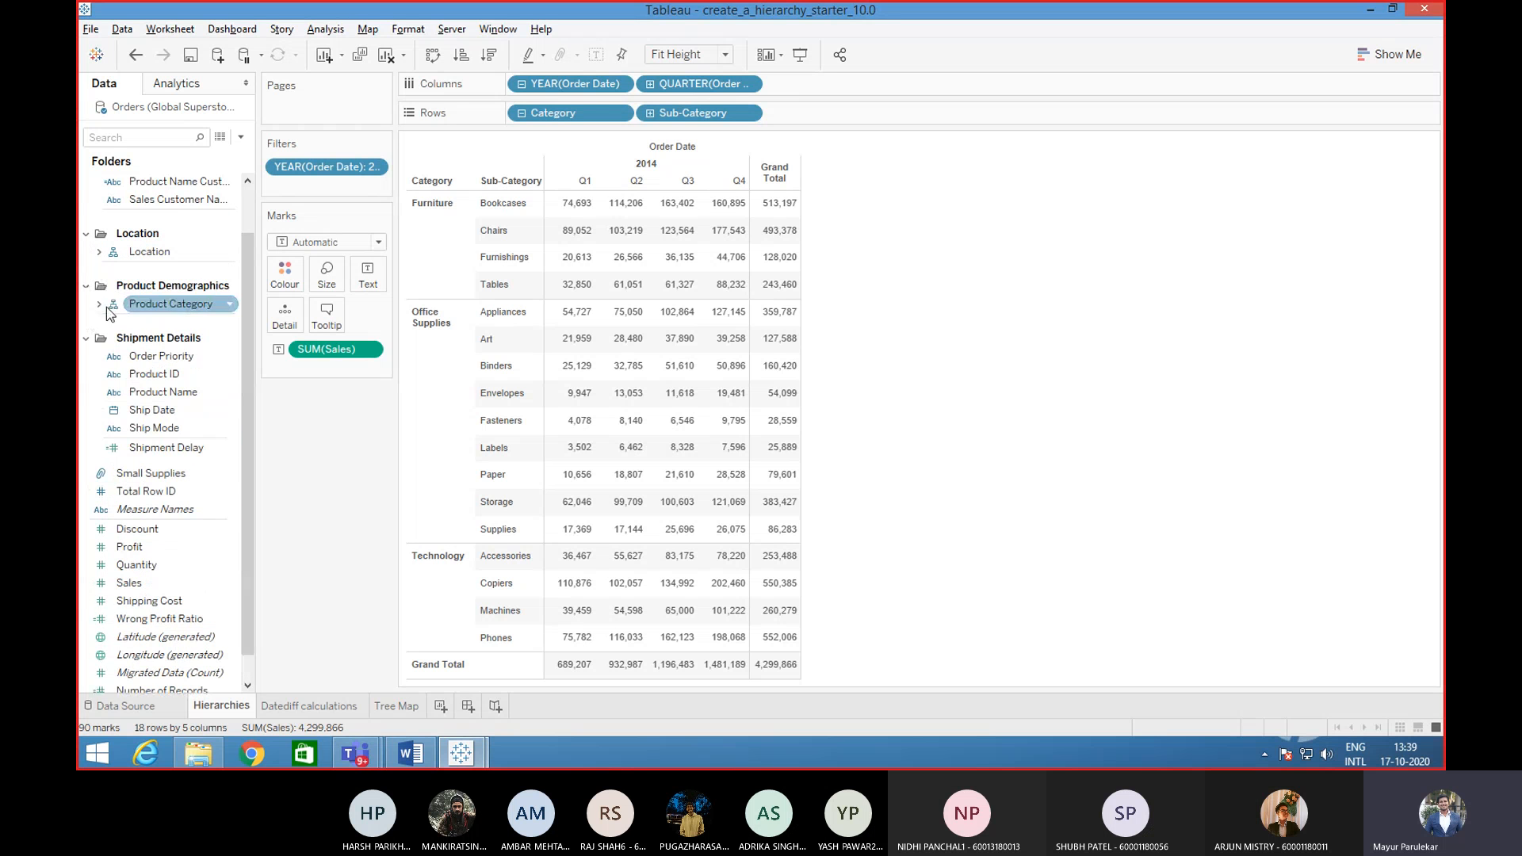
pyautogui.click(99, 304)
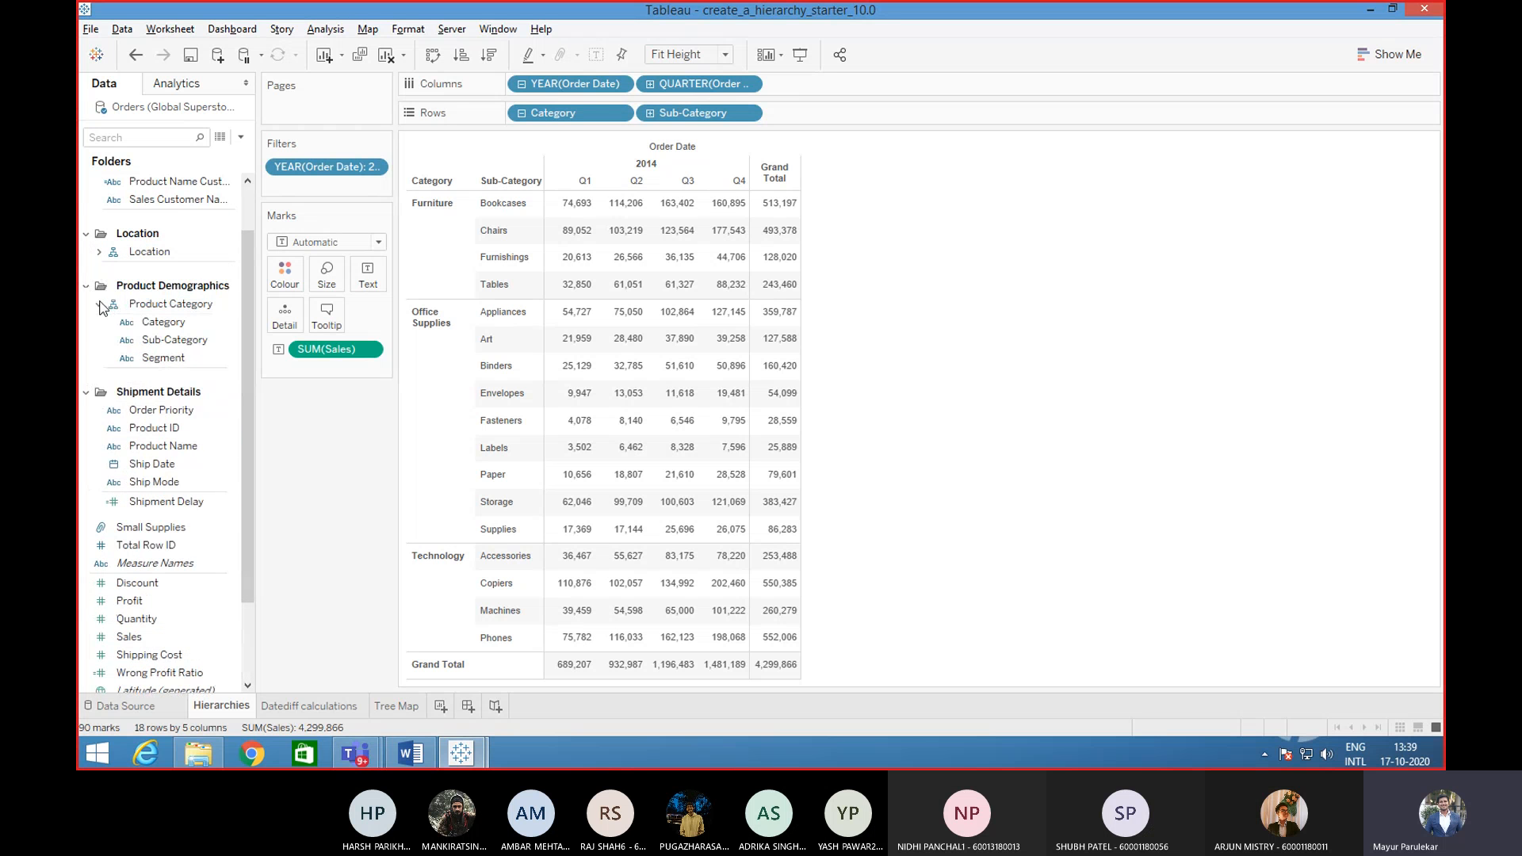
pyautogui.click(145, 324)
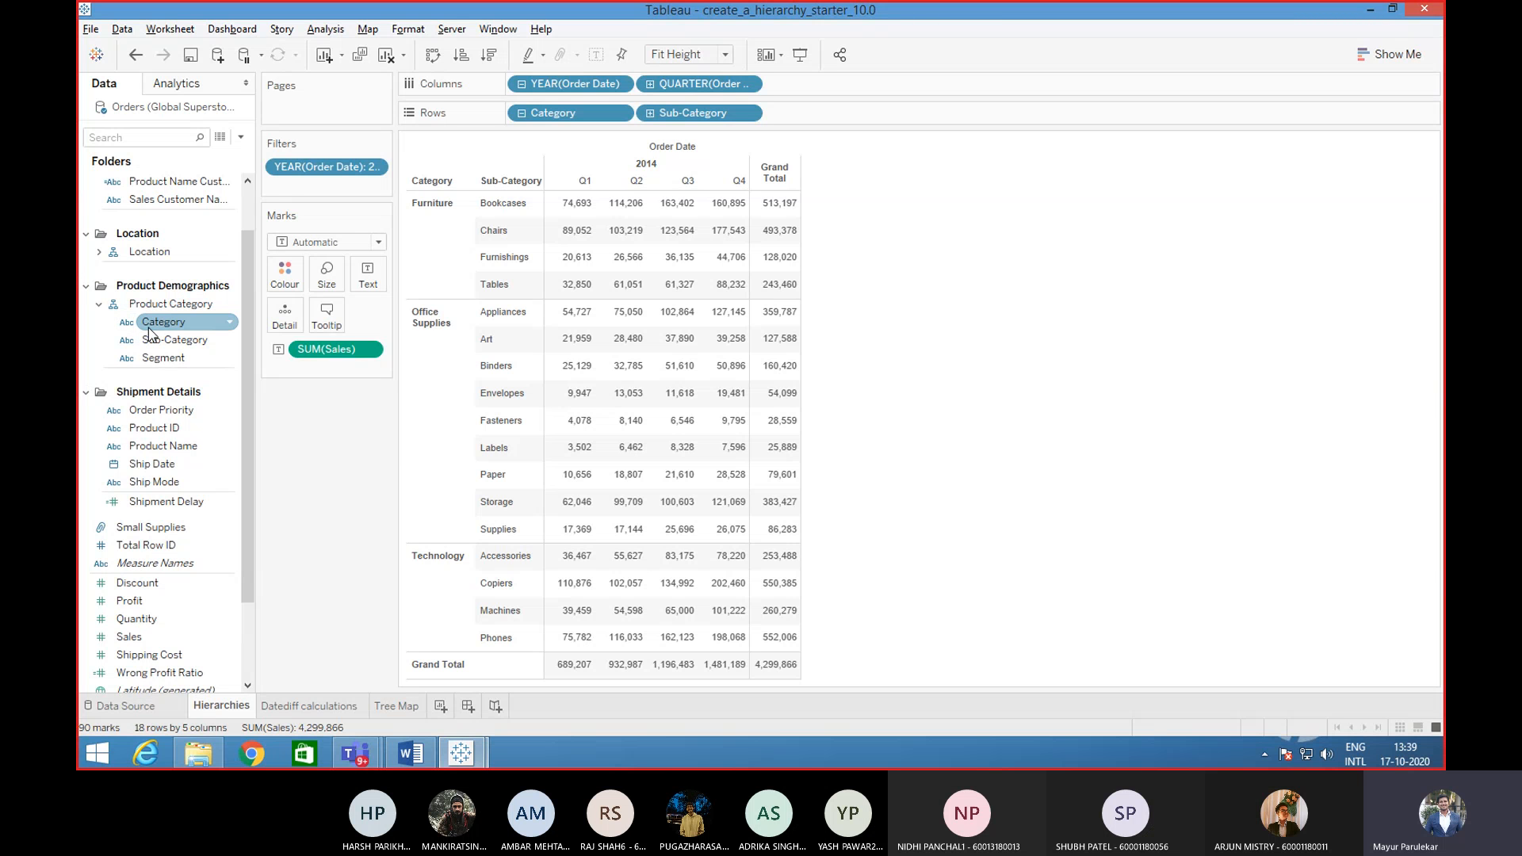
pyautogui.moveTo(151, 333); pyautogui.dragTo(564, 130)
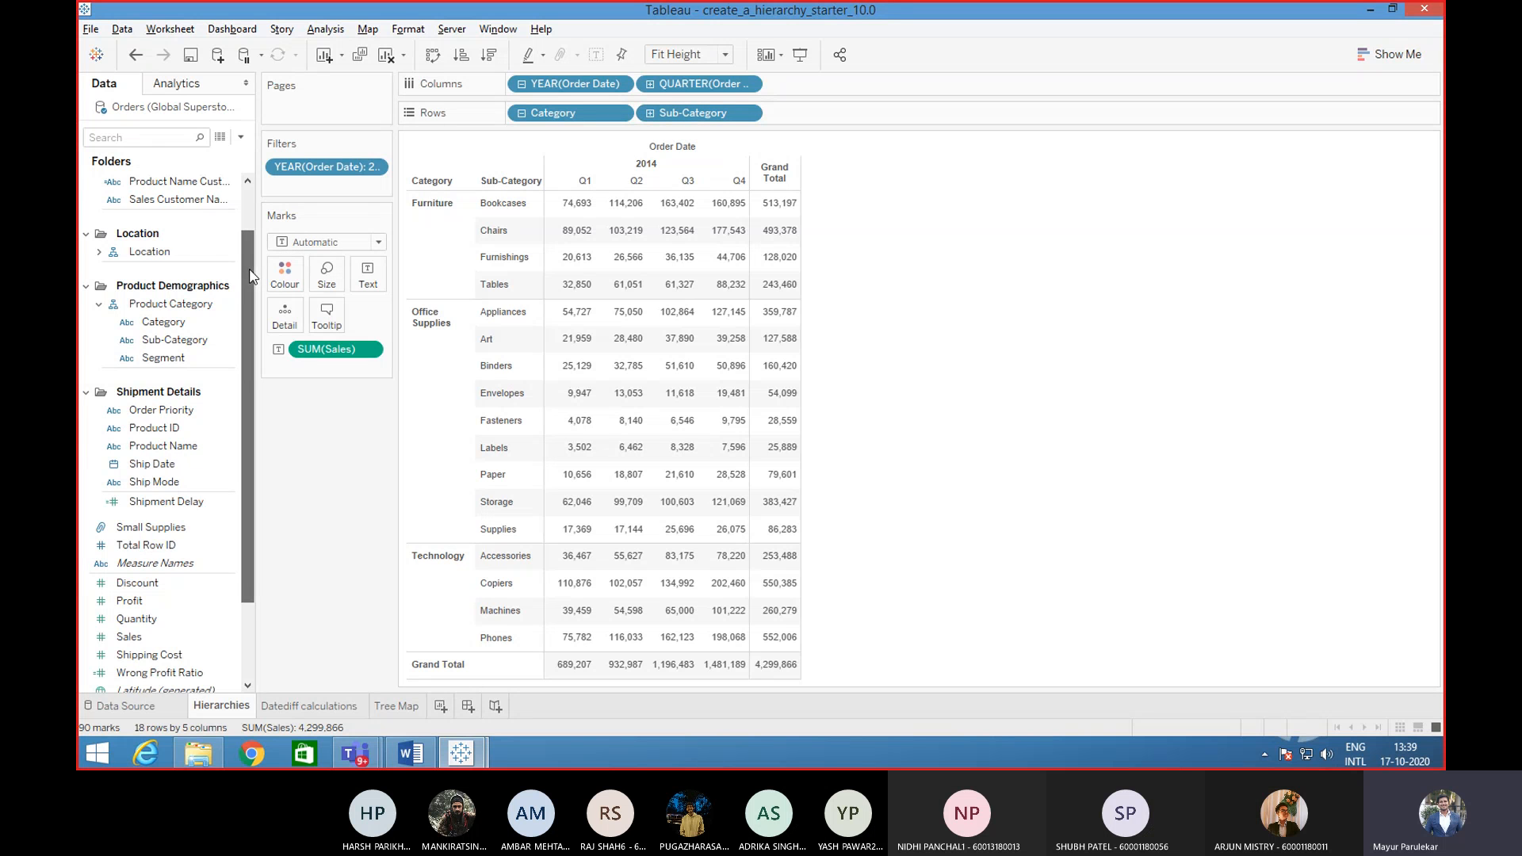
# - Remove the Order Date year filter from the Hierarchies sheet
pyautogui.scroll(1, 245, 236)
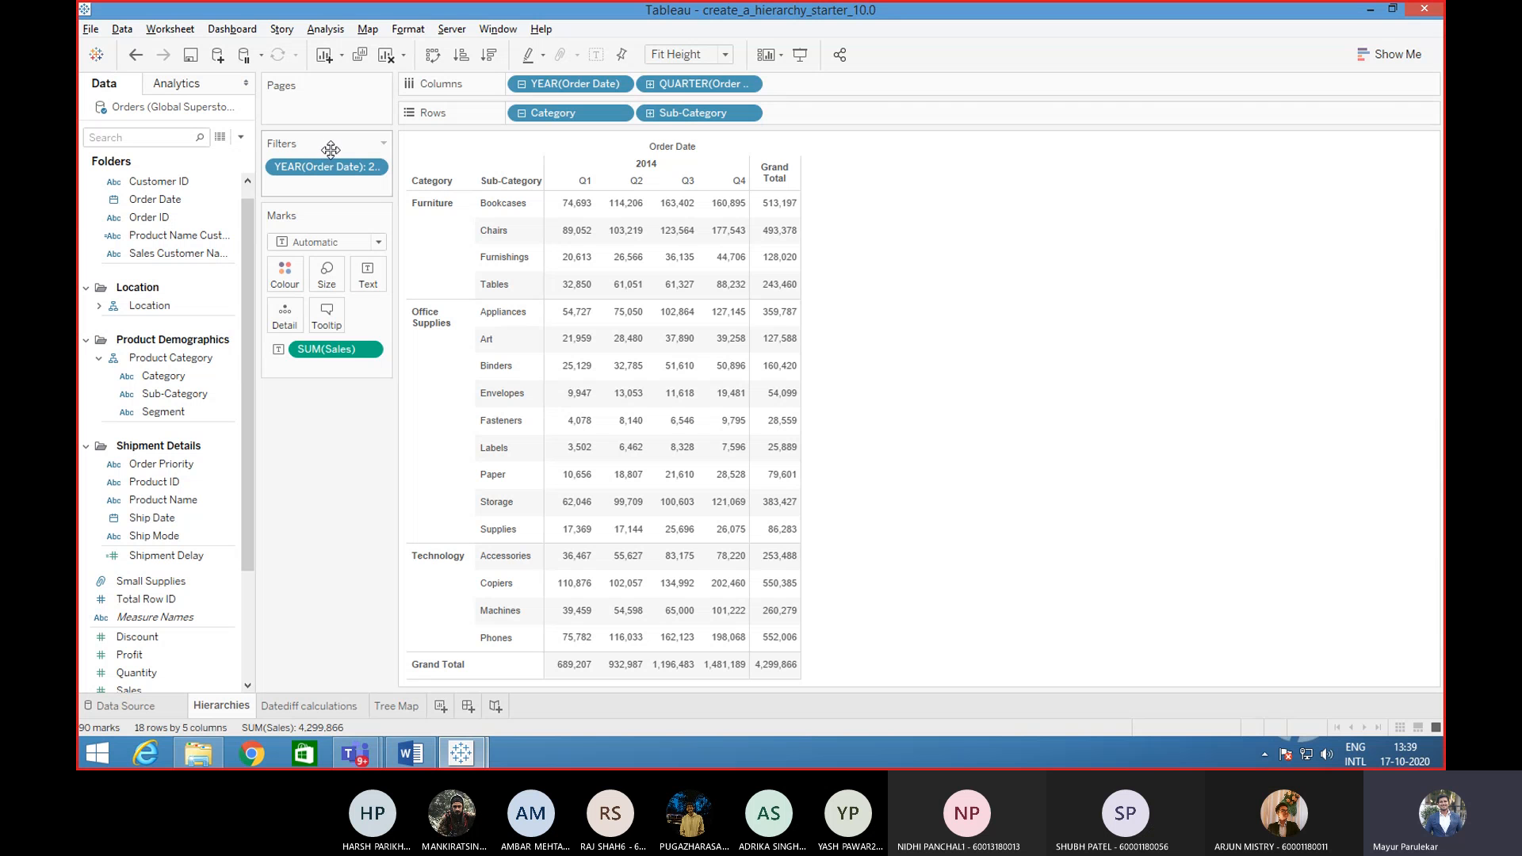
pyautogui.click(201, 183)
pyautogui.moveTo(346, 171); pyautogui.dragTo(341, 449)
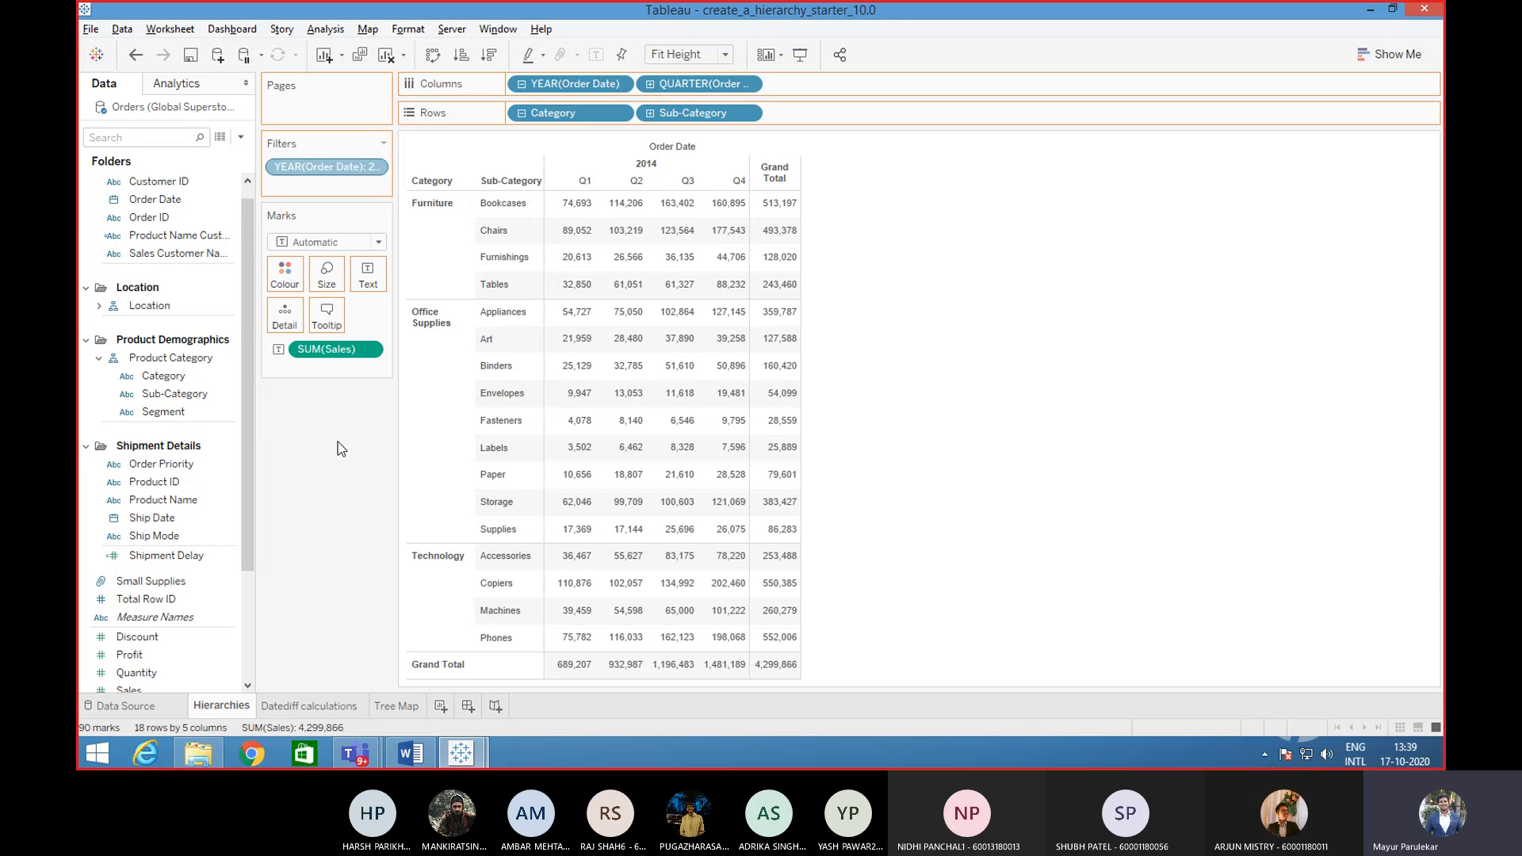
pyautogui.moveTo(337, 441); pyautogui.dragTo(338, 442)
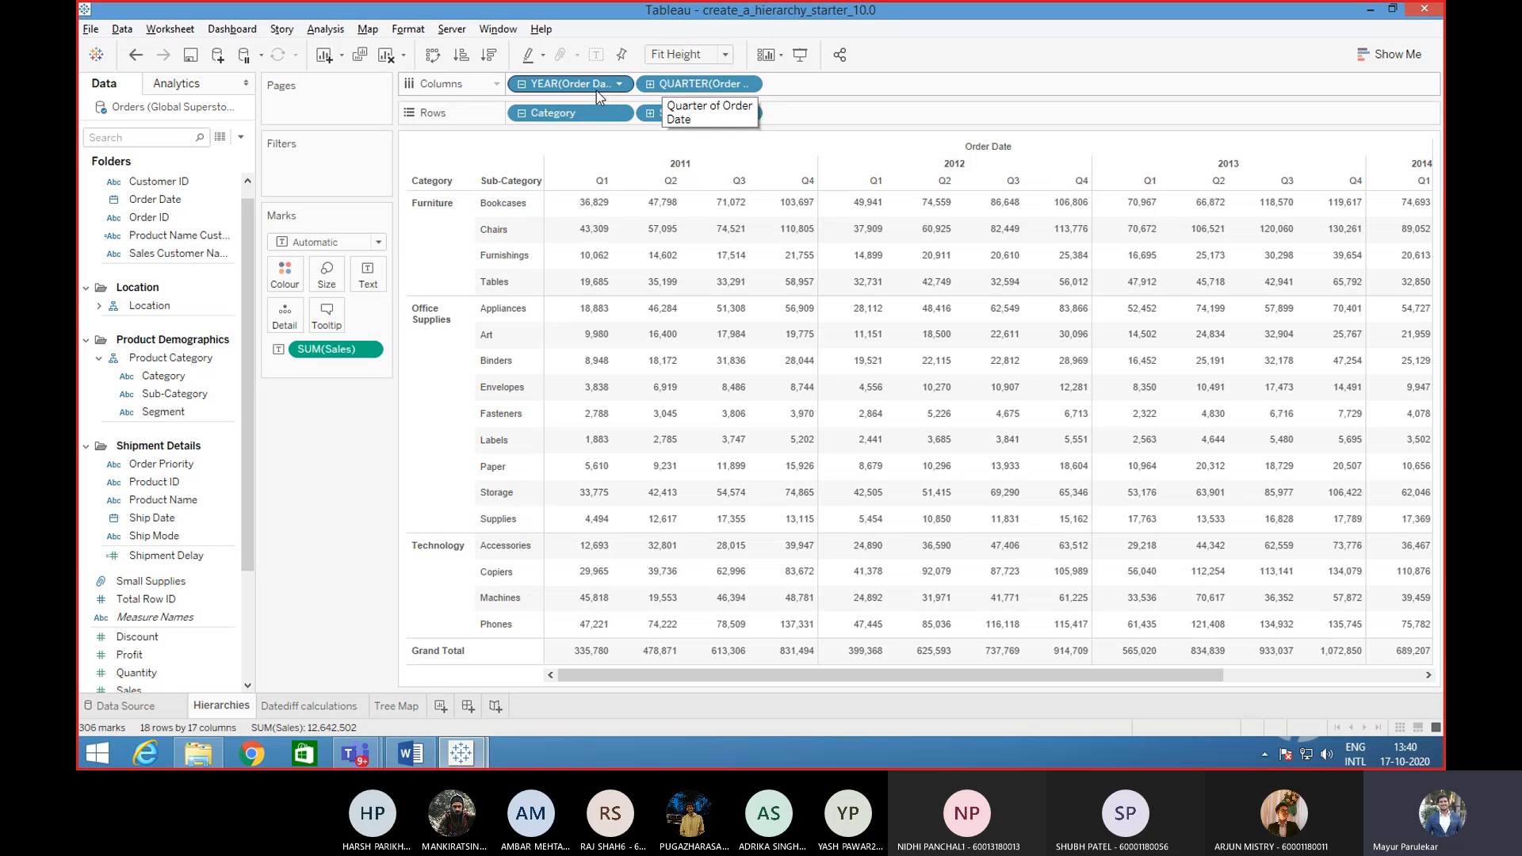
# - Add an Order Date filter by Years, keeping only 2014 selected
pyautogui.click(162, 309)
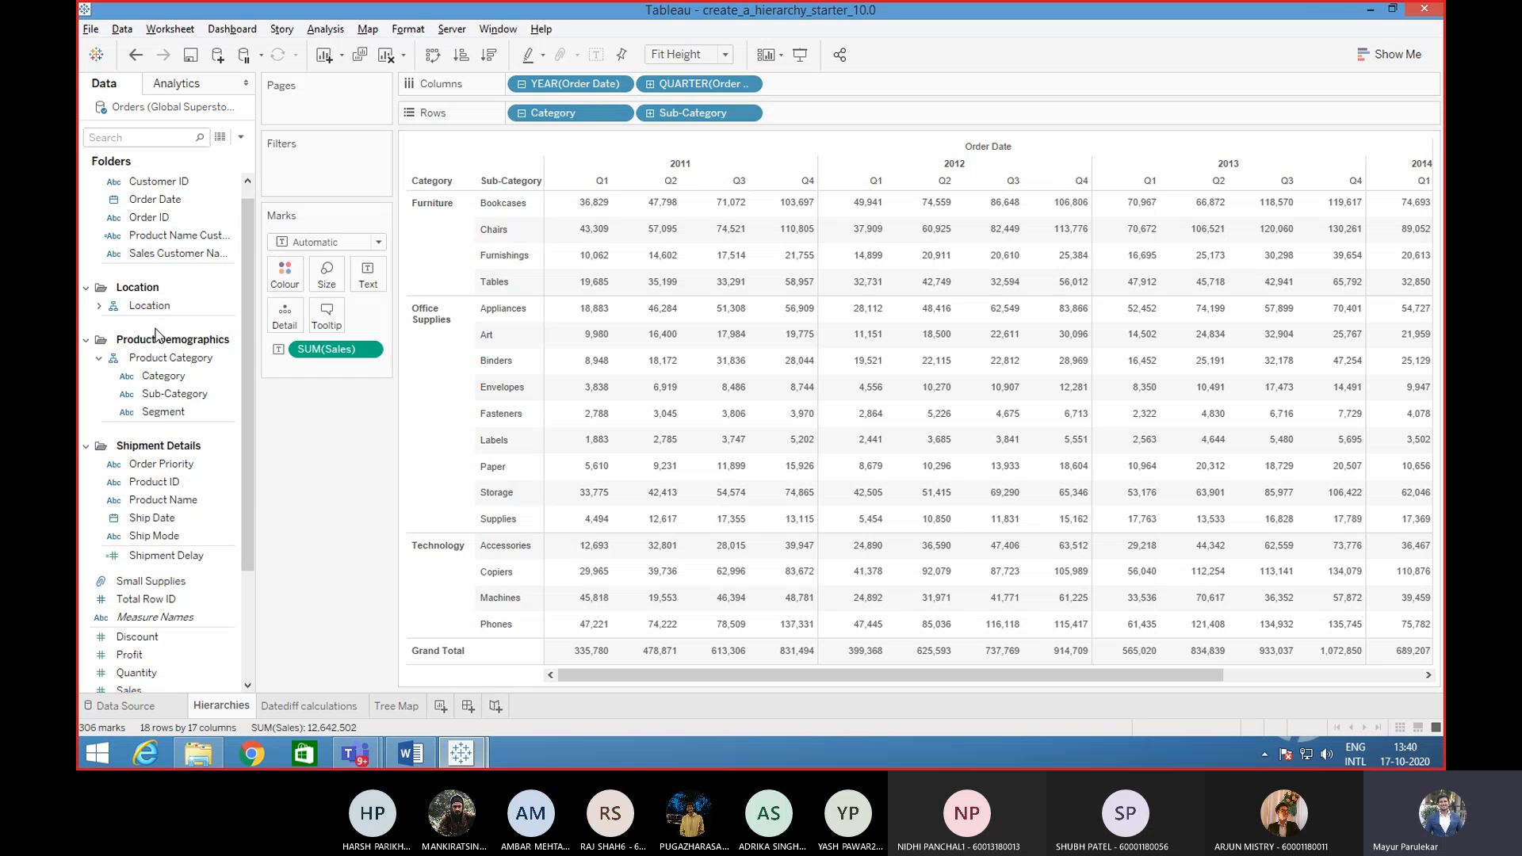
pyautogui.scroll(1, 245, 275)
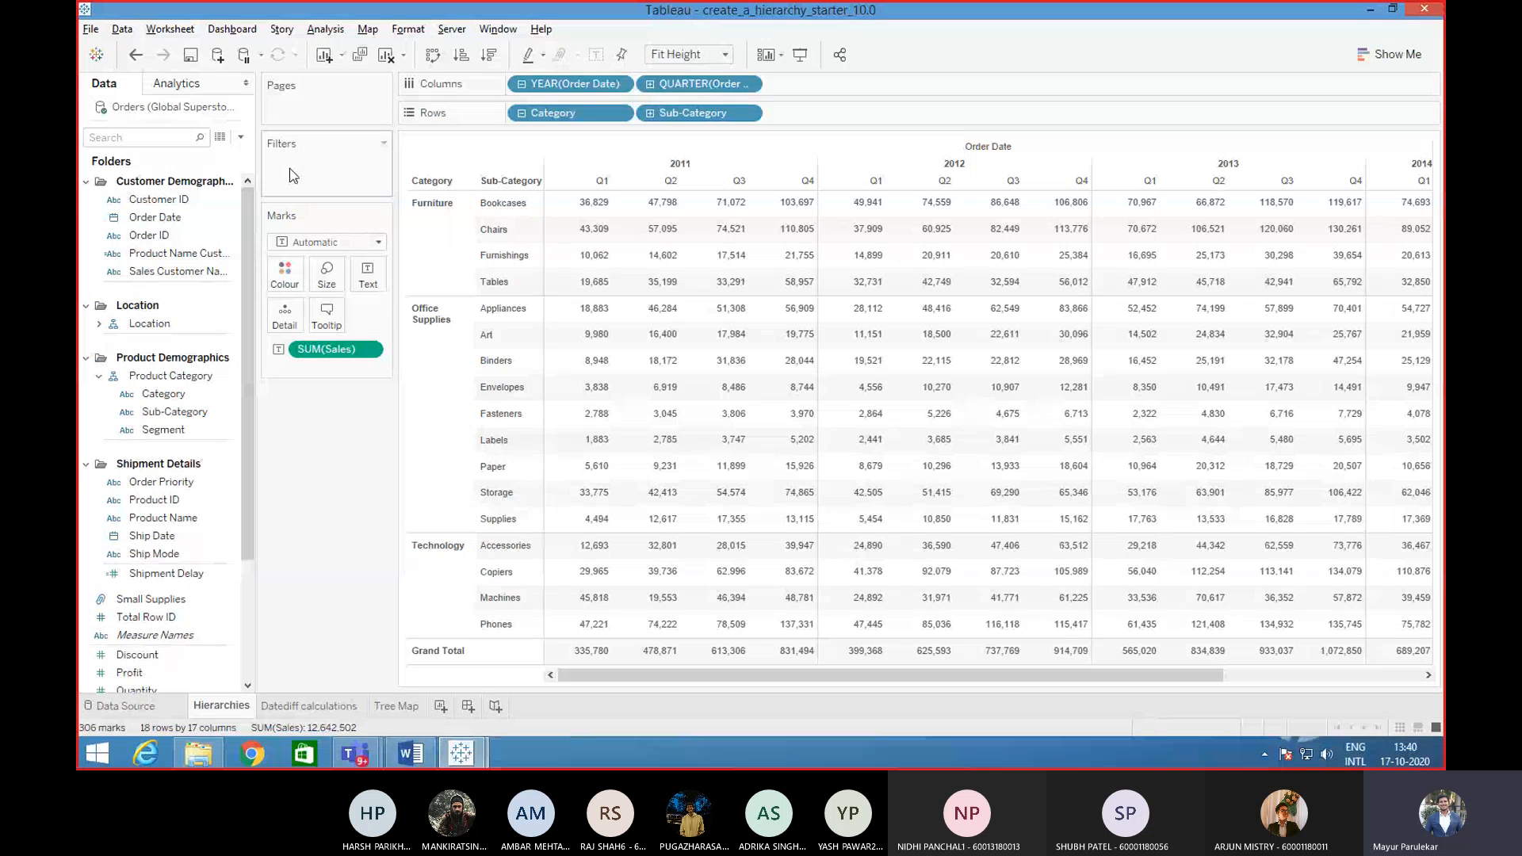
pyautogui.click(211, 198)
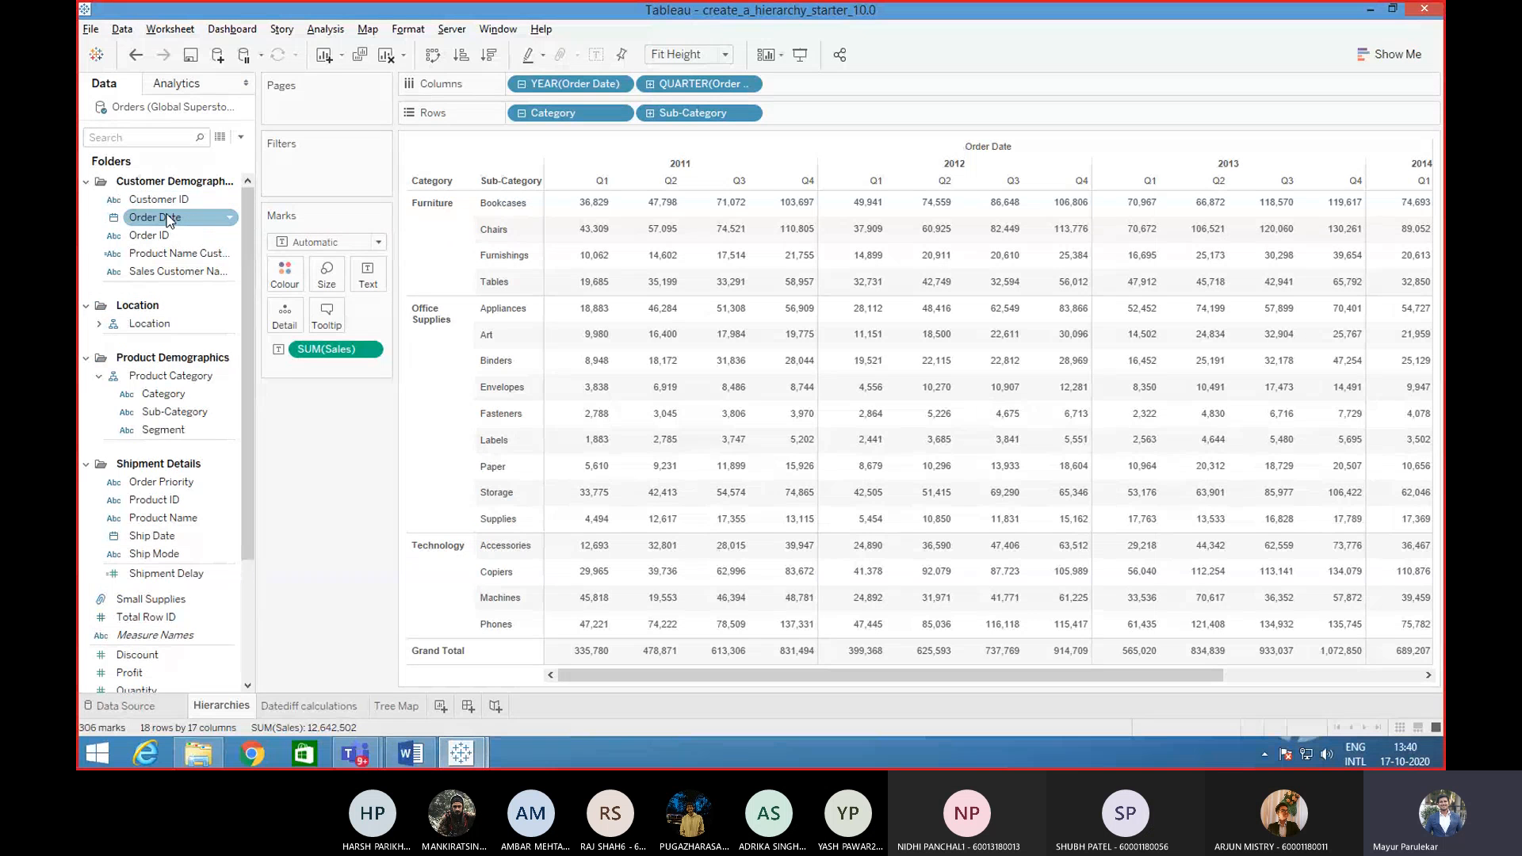
pyautogui.moveTo(164, 217); pyautogui.dragTo(309, 176)
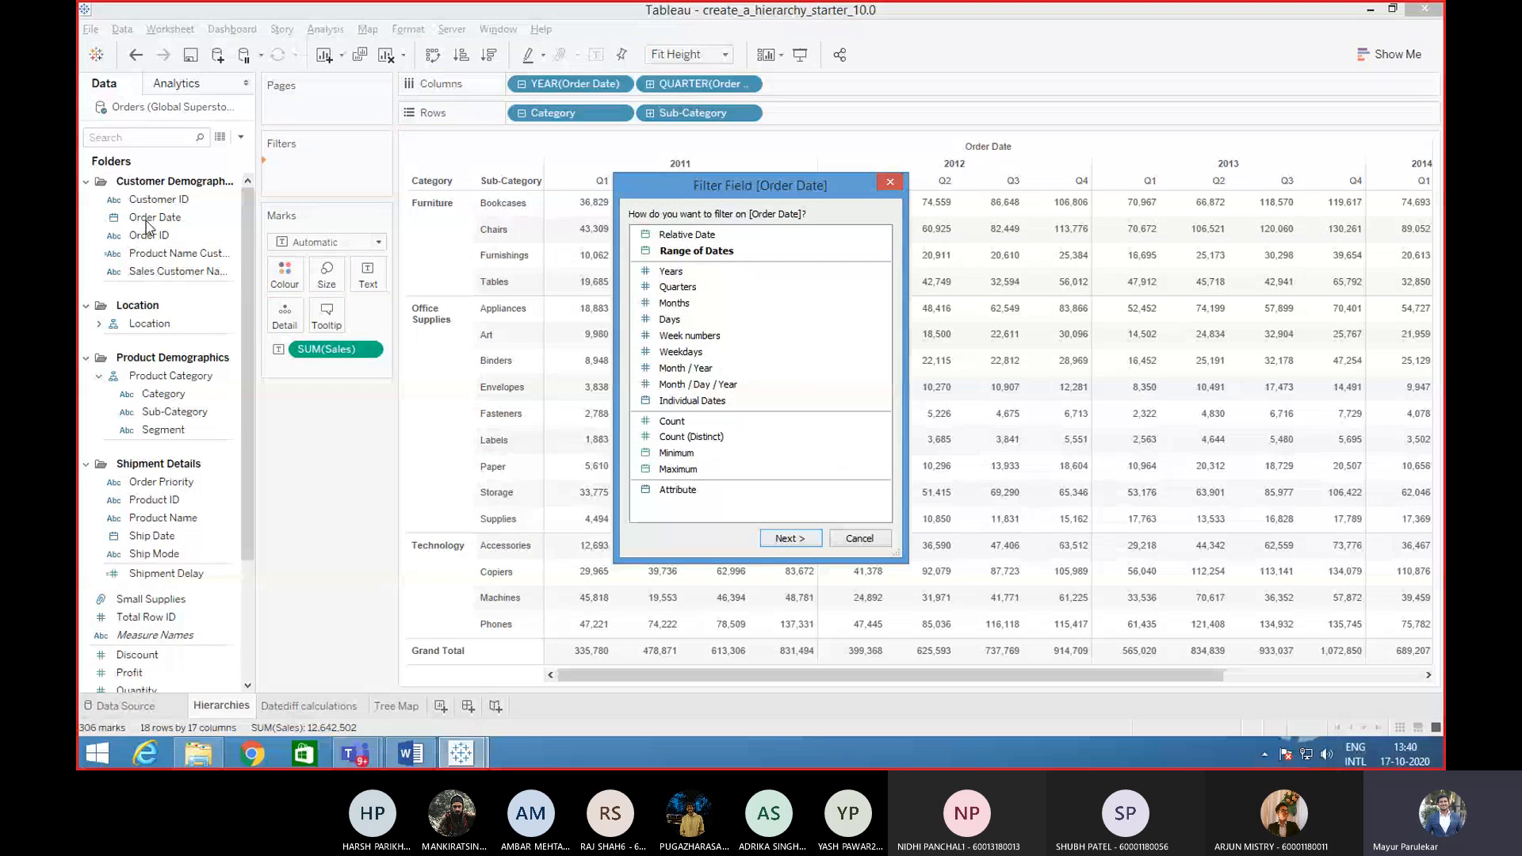
pyautogui.click(670, 271)
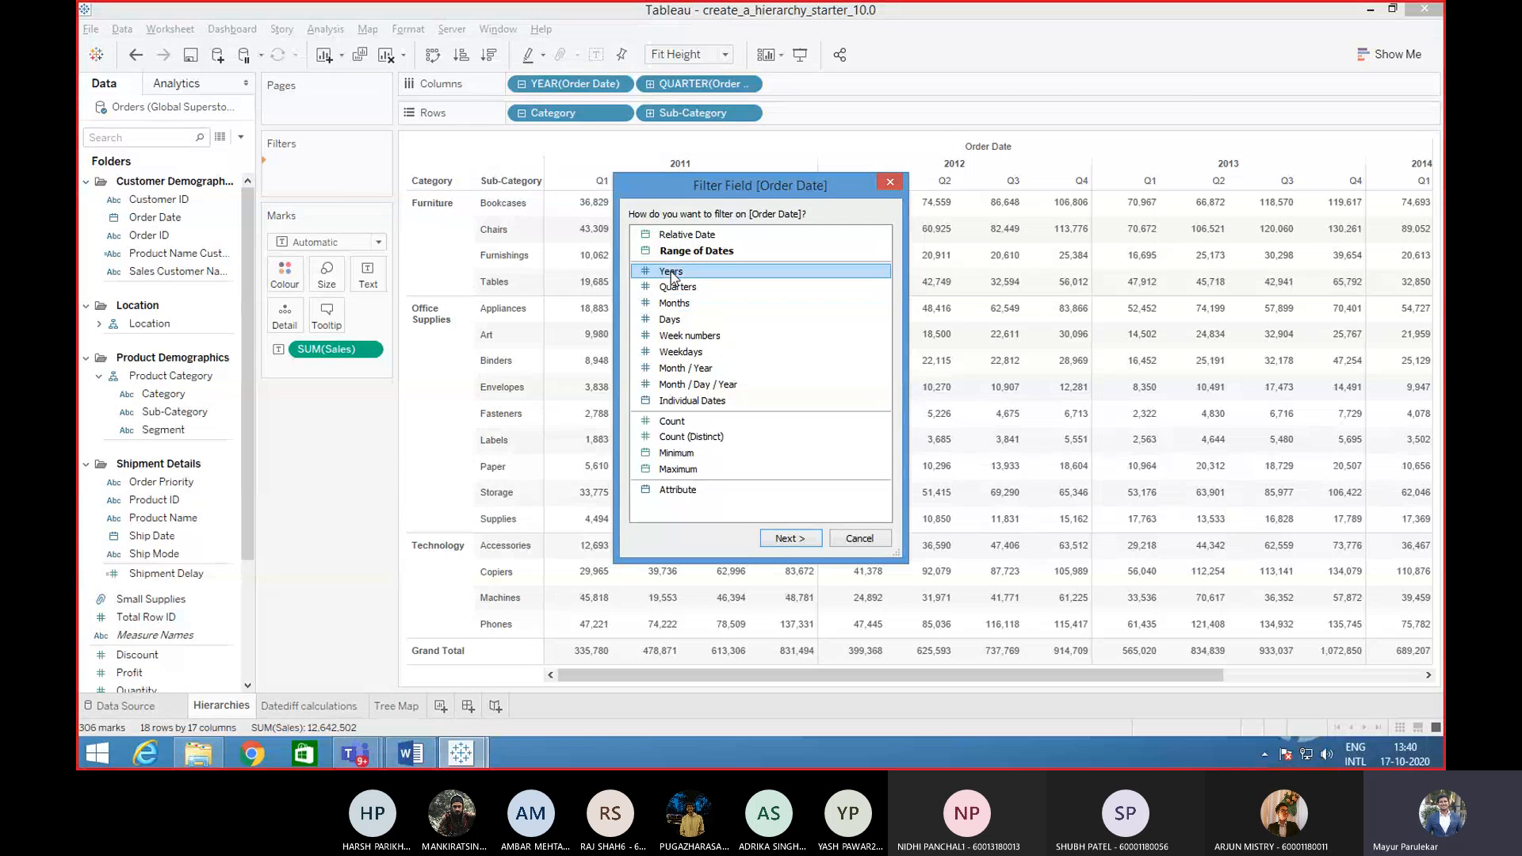
pyautogui.click(808, 540)
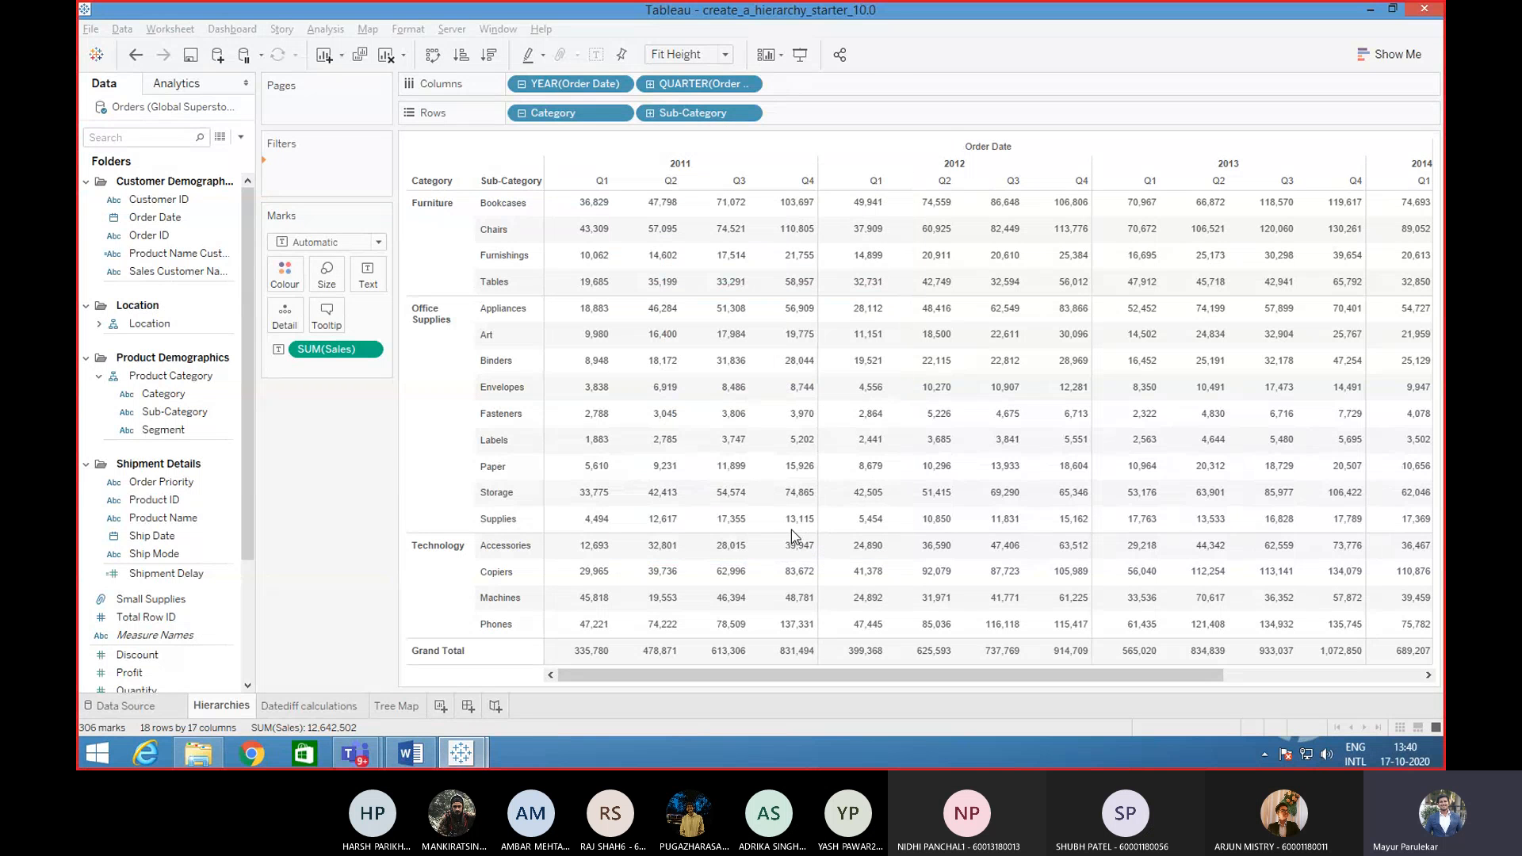
pyautogui.click(600, 270)
pyautogui.click(600, 255)
pyautogui.click(601, 239)
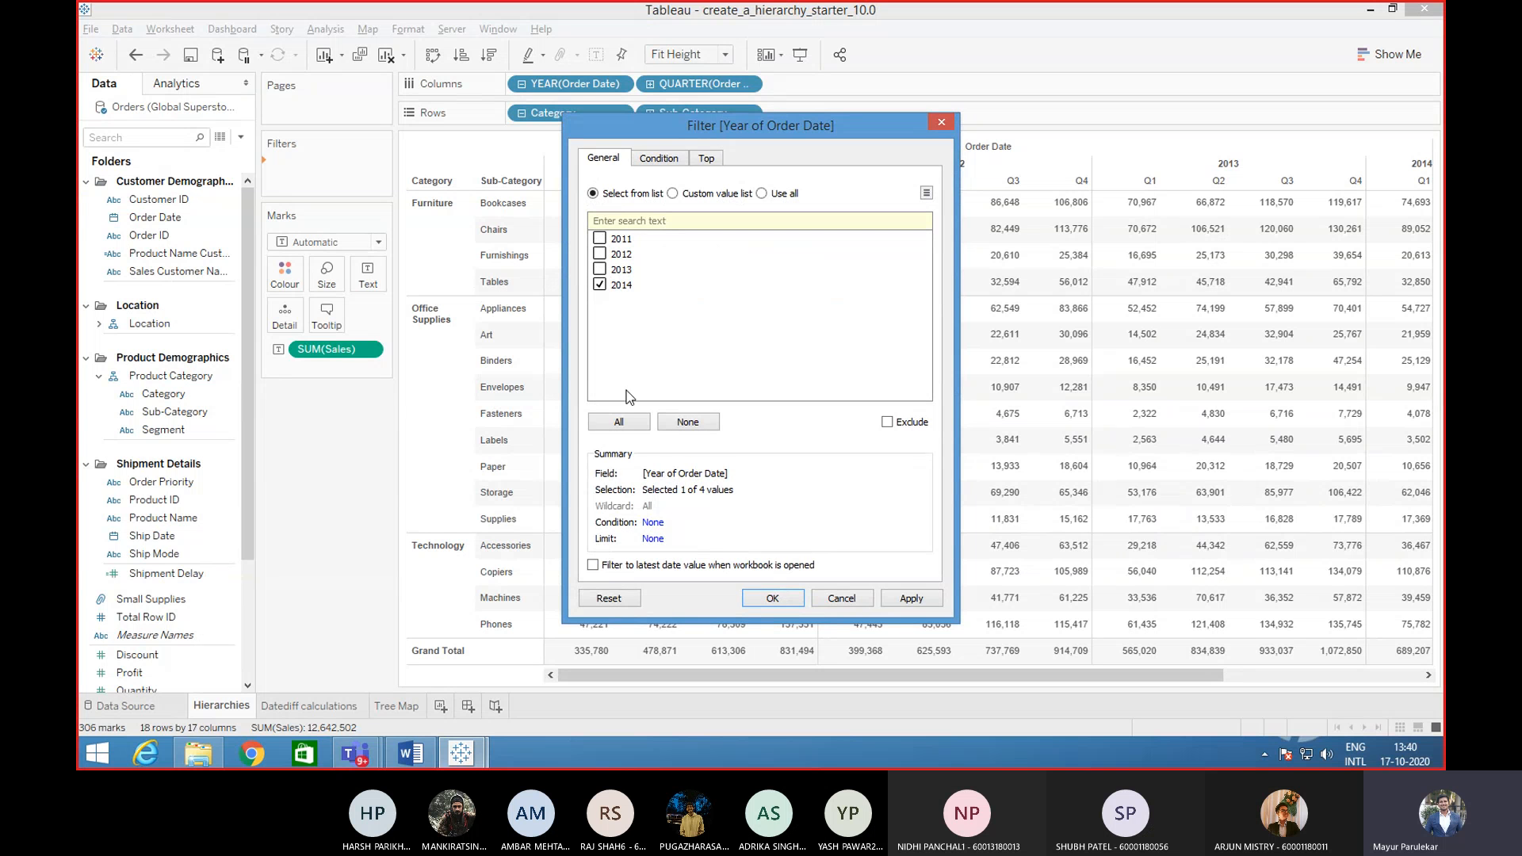
pyautogui.click(768, 600)
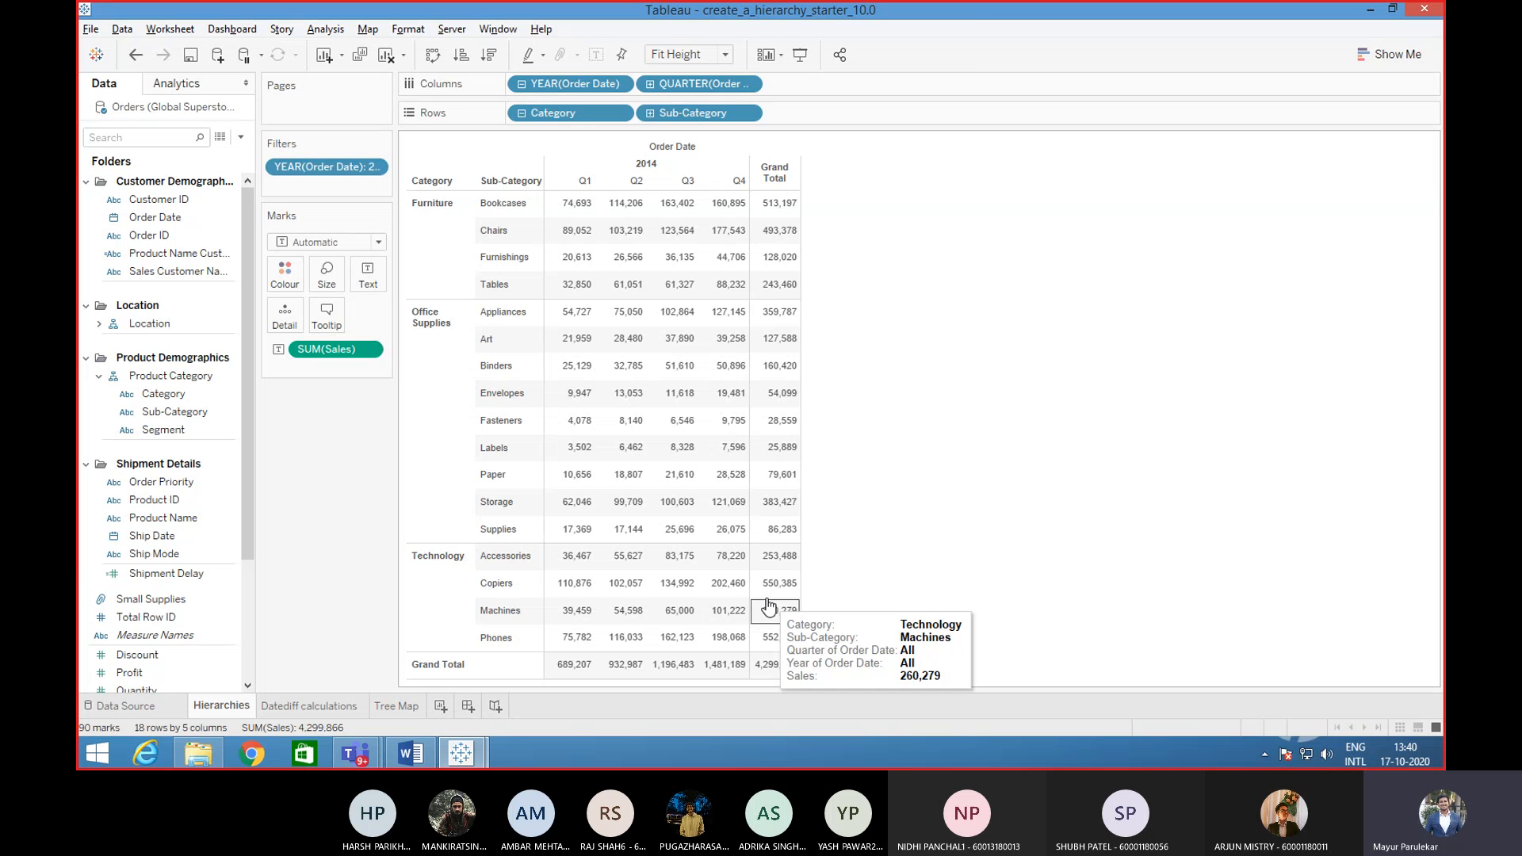
# - Check the DA 2 Pracs IBM meeting in Teams for participants' responses and return to the hierarchy workbook in Tableau
pyautogui.moveTo(355, 753)
pyautogui.click(444, 634)
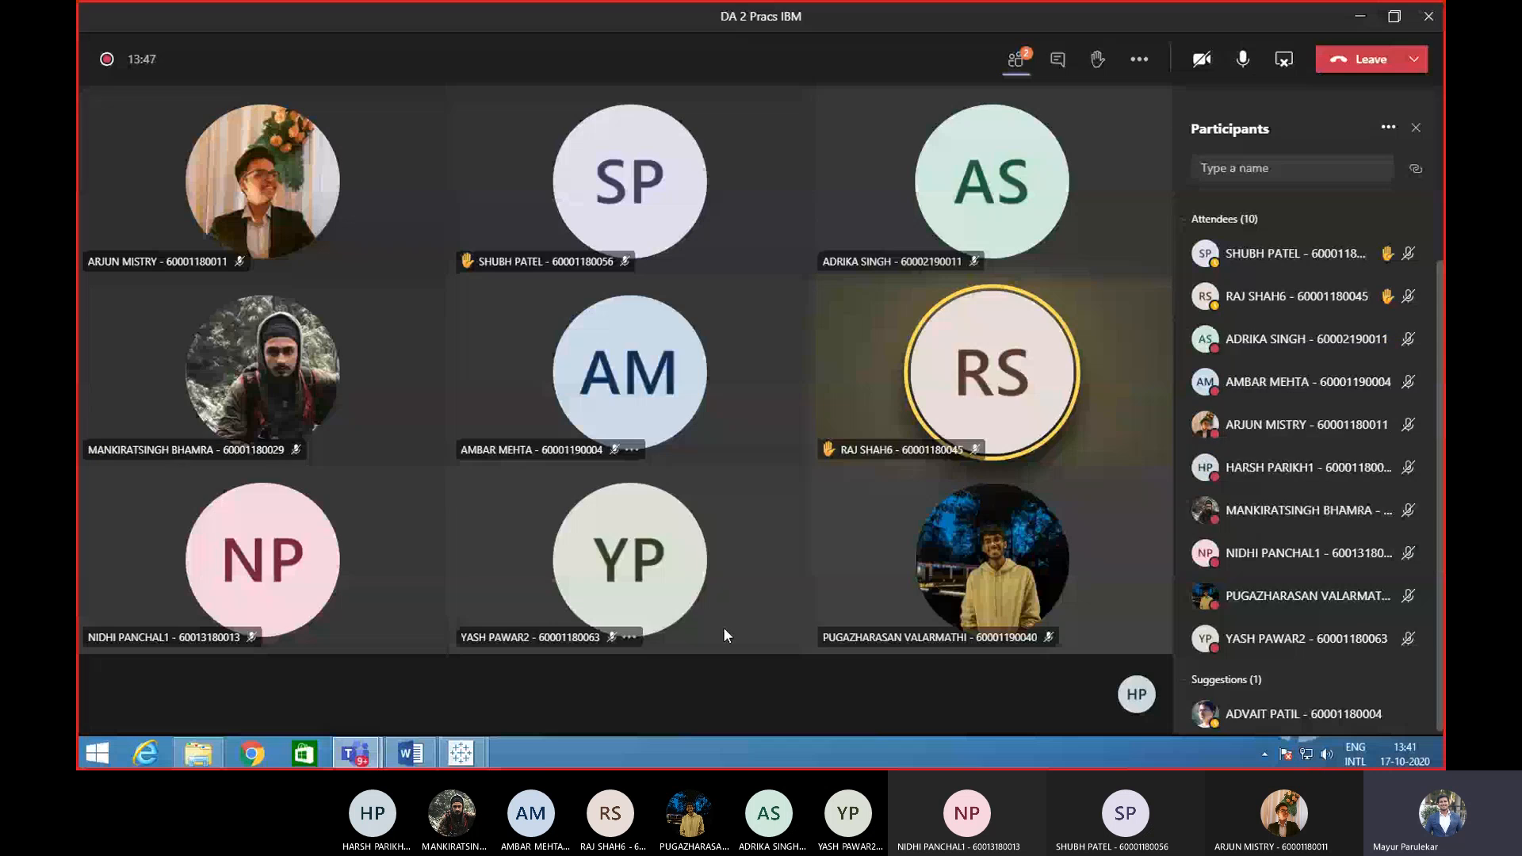
pyautogui.hotkey('alt', 'Tab')
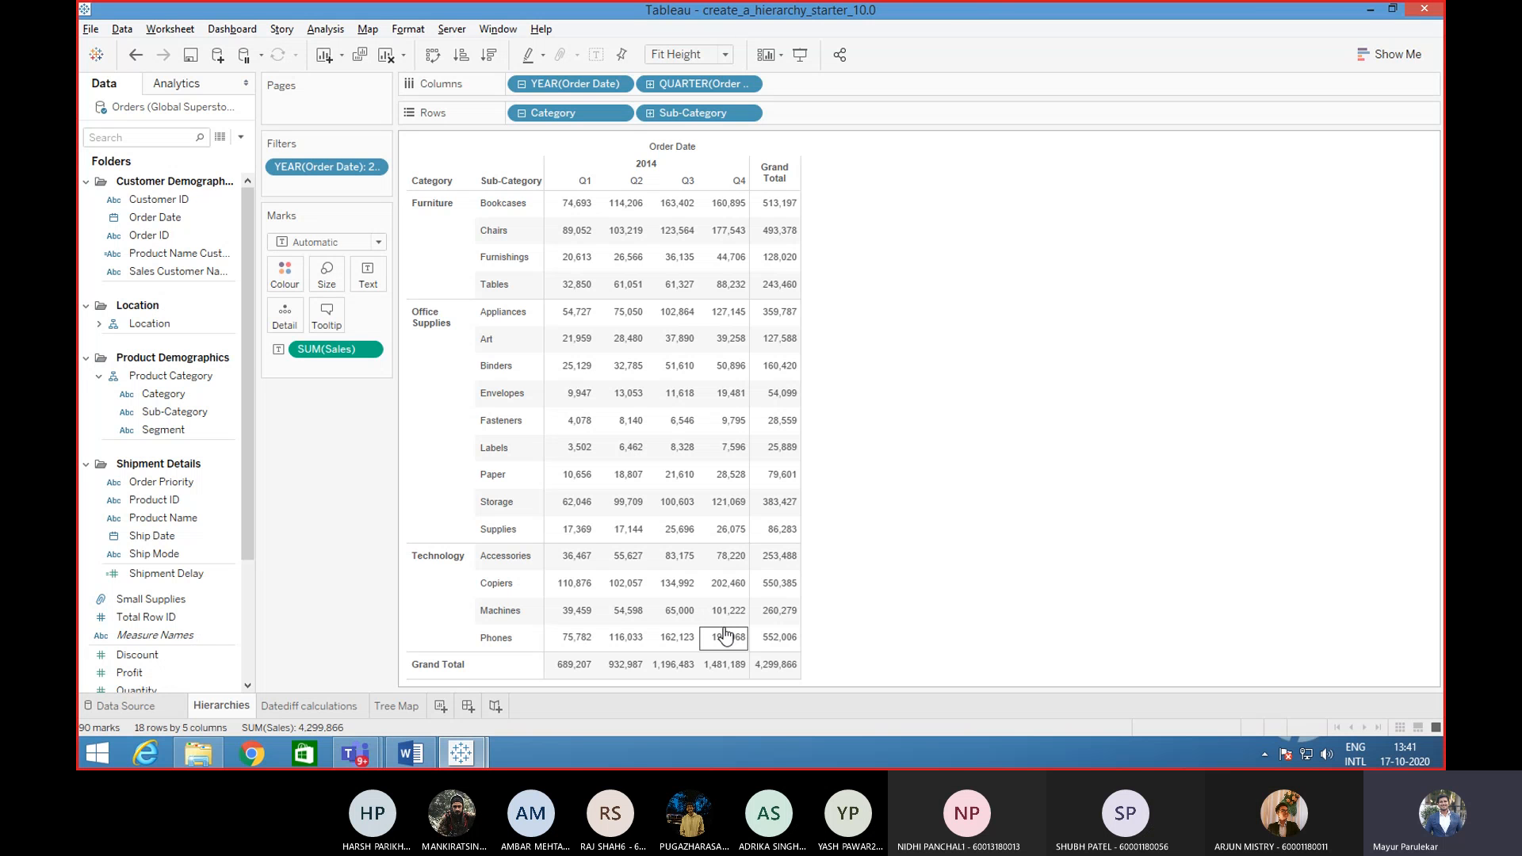
# - Drill the Order Date columns down from quarter to month and day, and collapse them back to quarter level
pyautogui.click(650, 84)
pyautogui.click(651, 84)
pyautogui.click(650, 84)
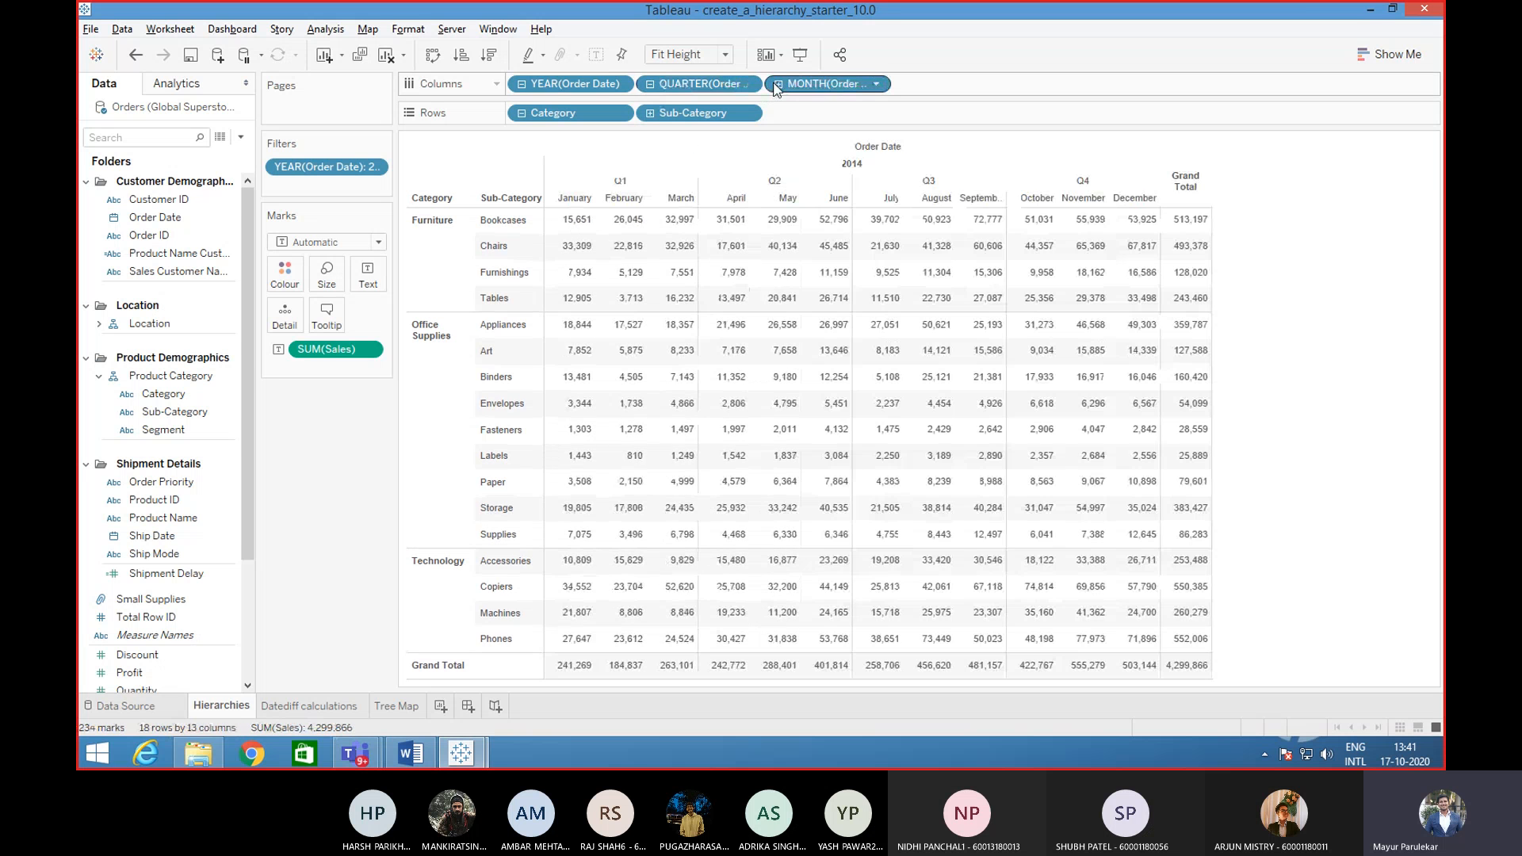
pyautogui.click(777, 84)
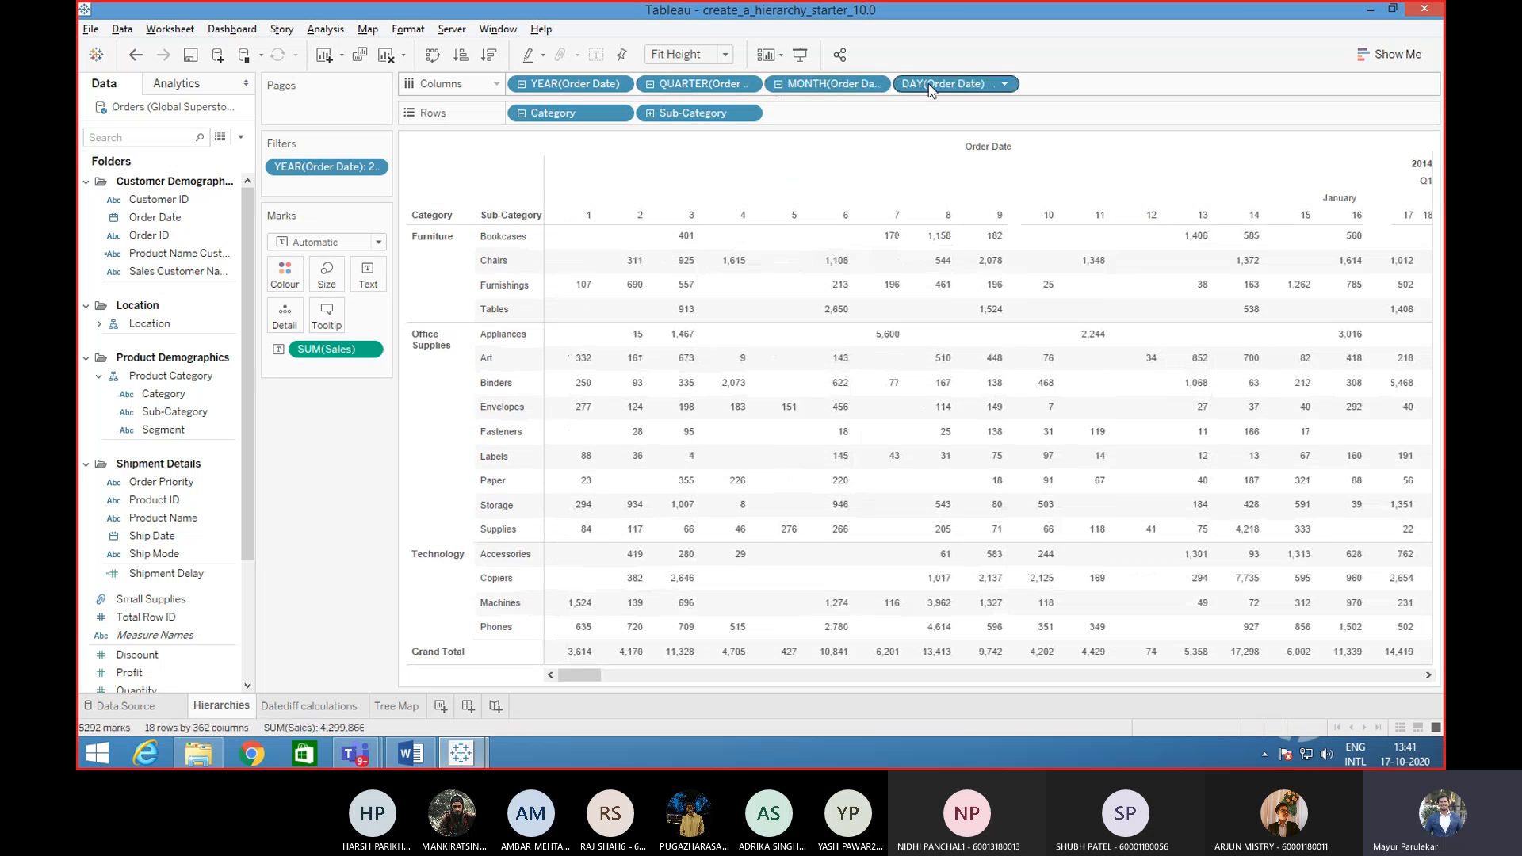
pyautogui.click(777, 84)
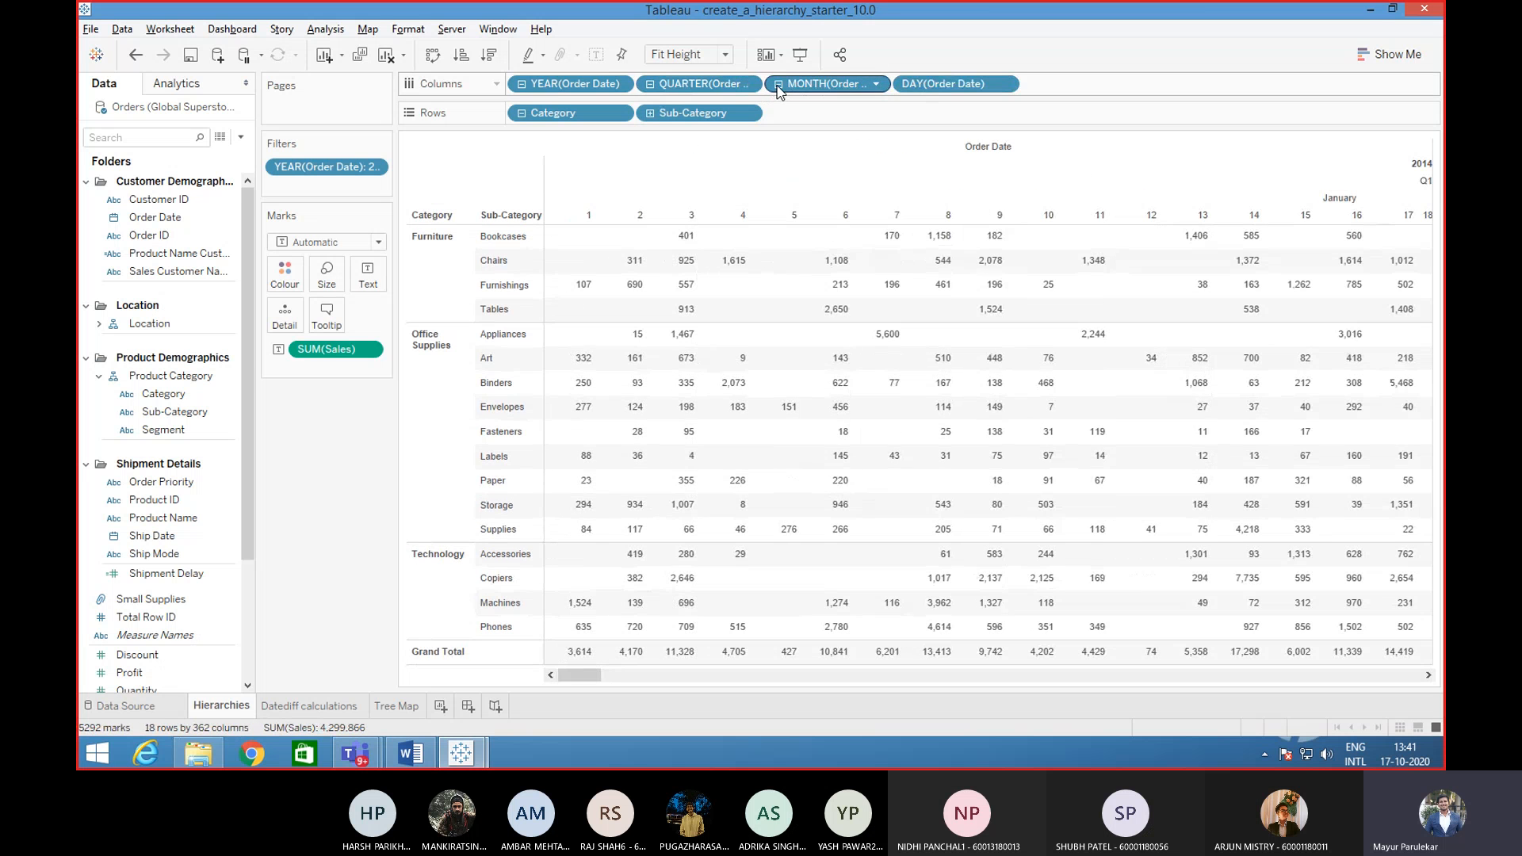
pyautogui.click(651, 85)
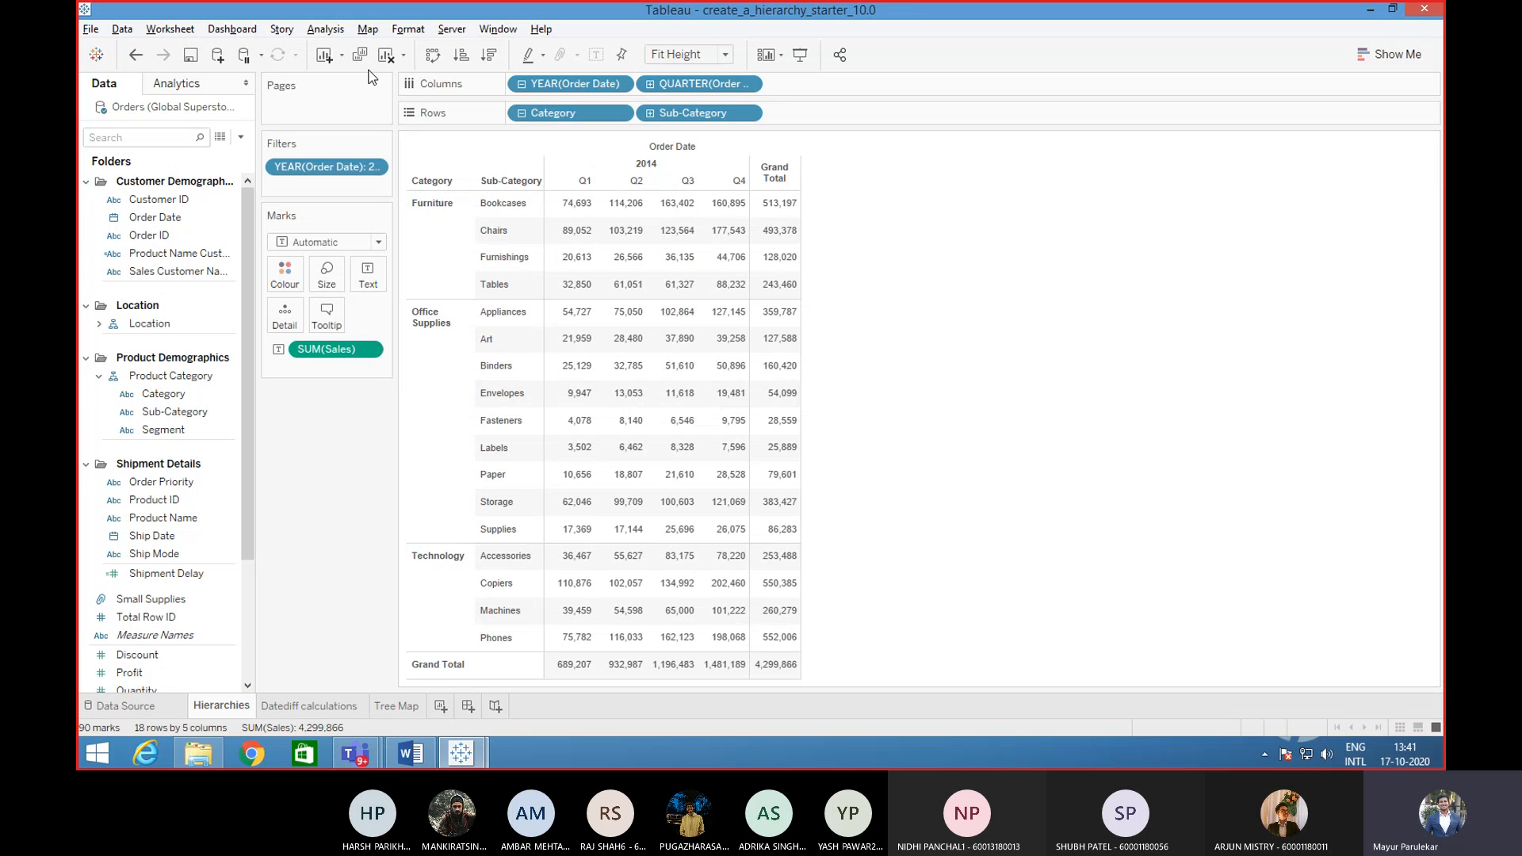
# - Turn off both the row and the column grand totals in the sales table
pyautogui.click(332, 32)
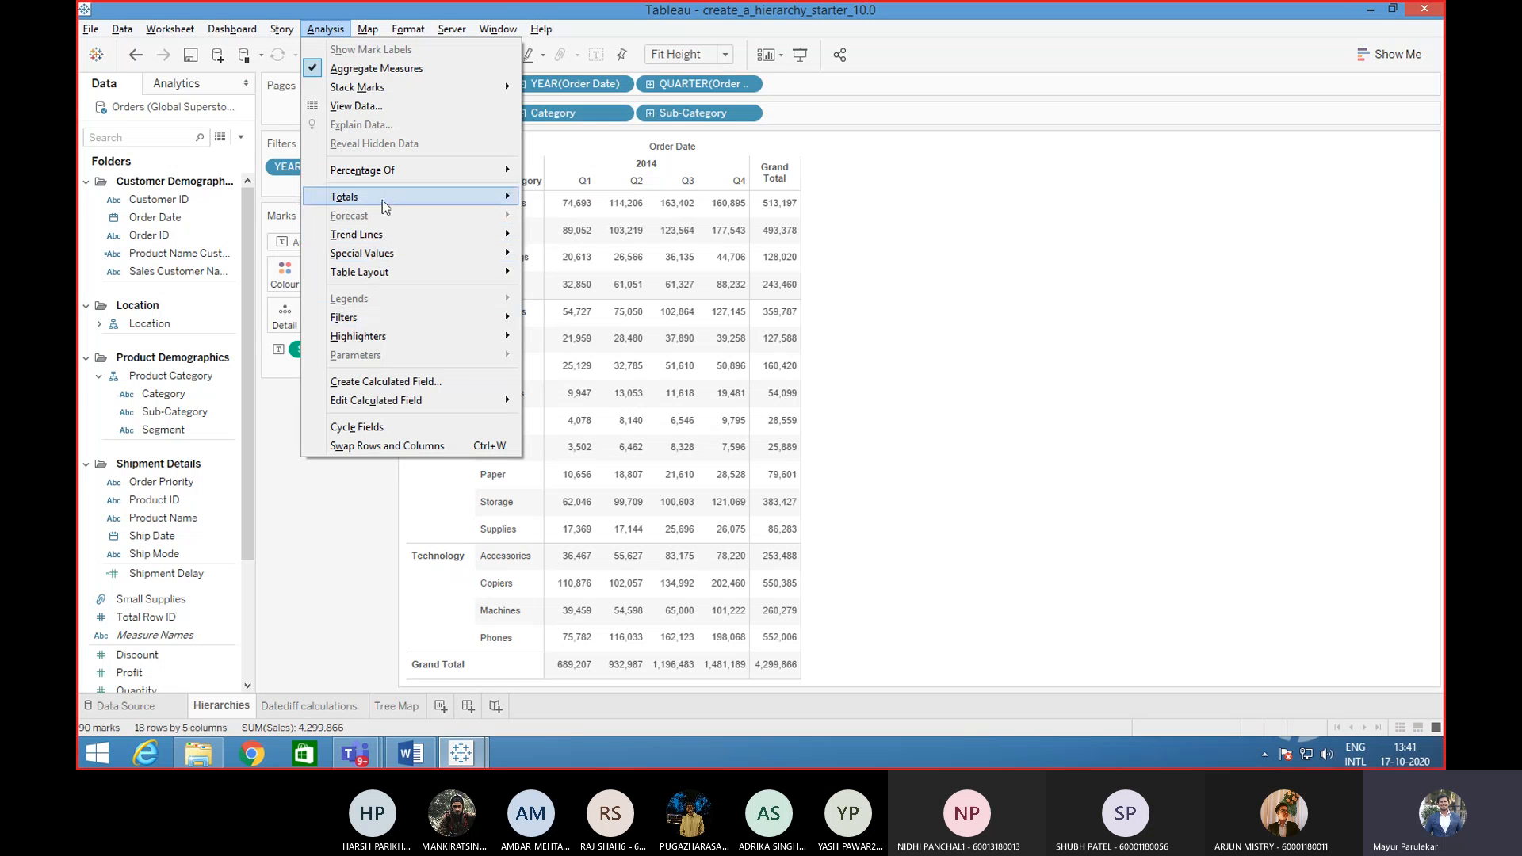
pyautogui.moveTo(382, 201)
pyautogui.click(555, 199)
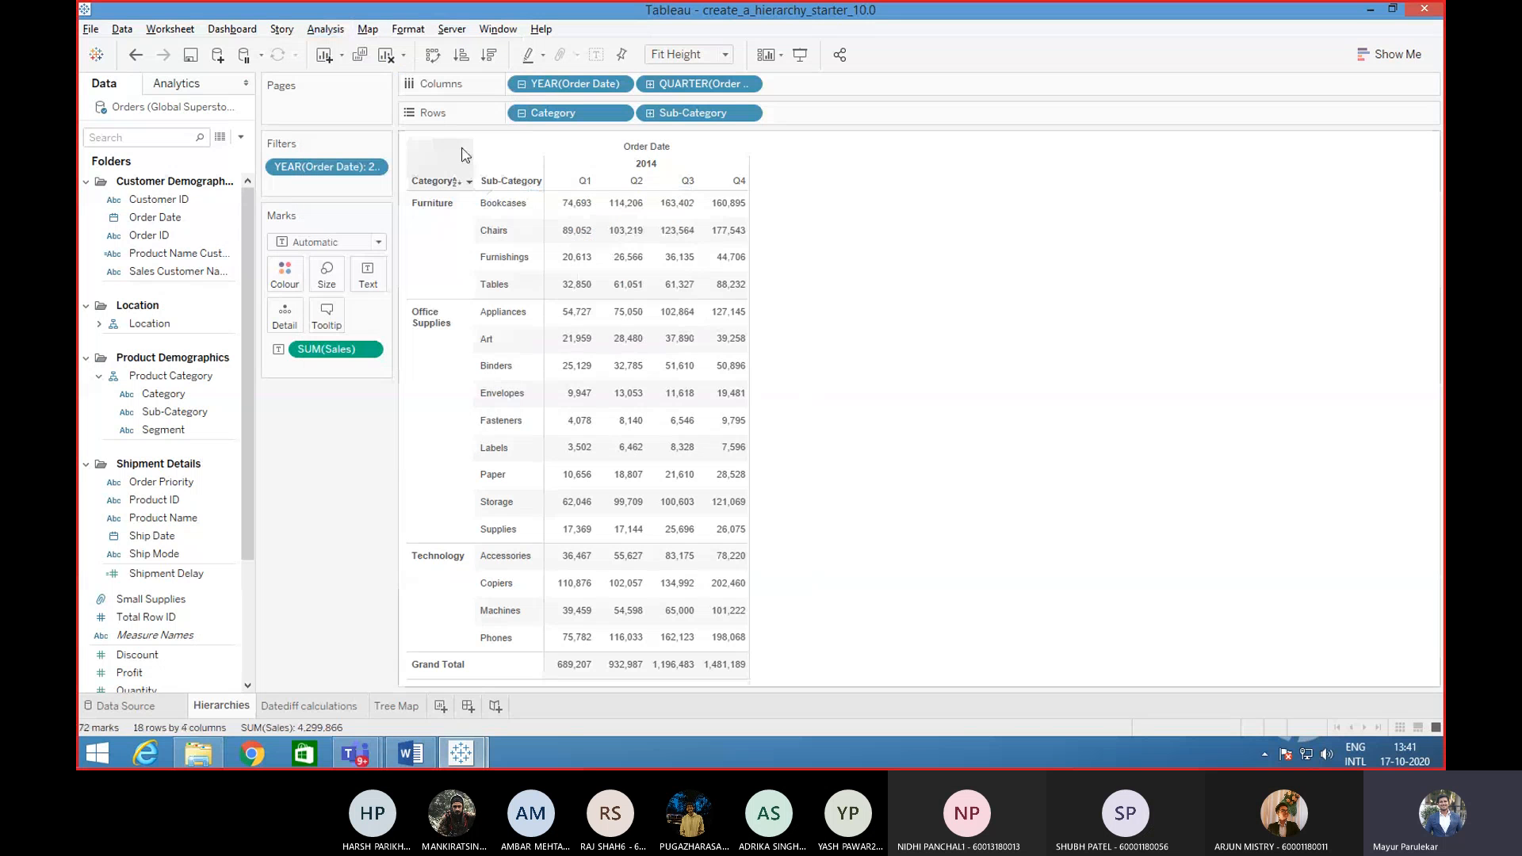
pyautogui.click(325, 30)
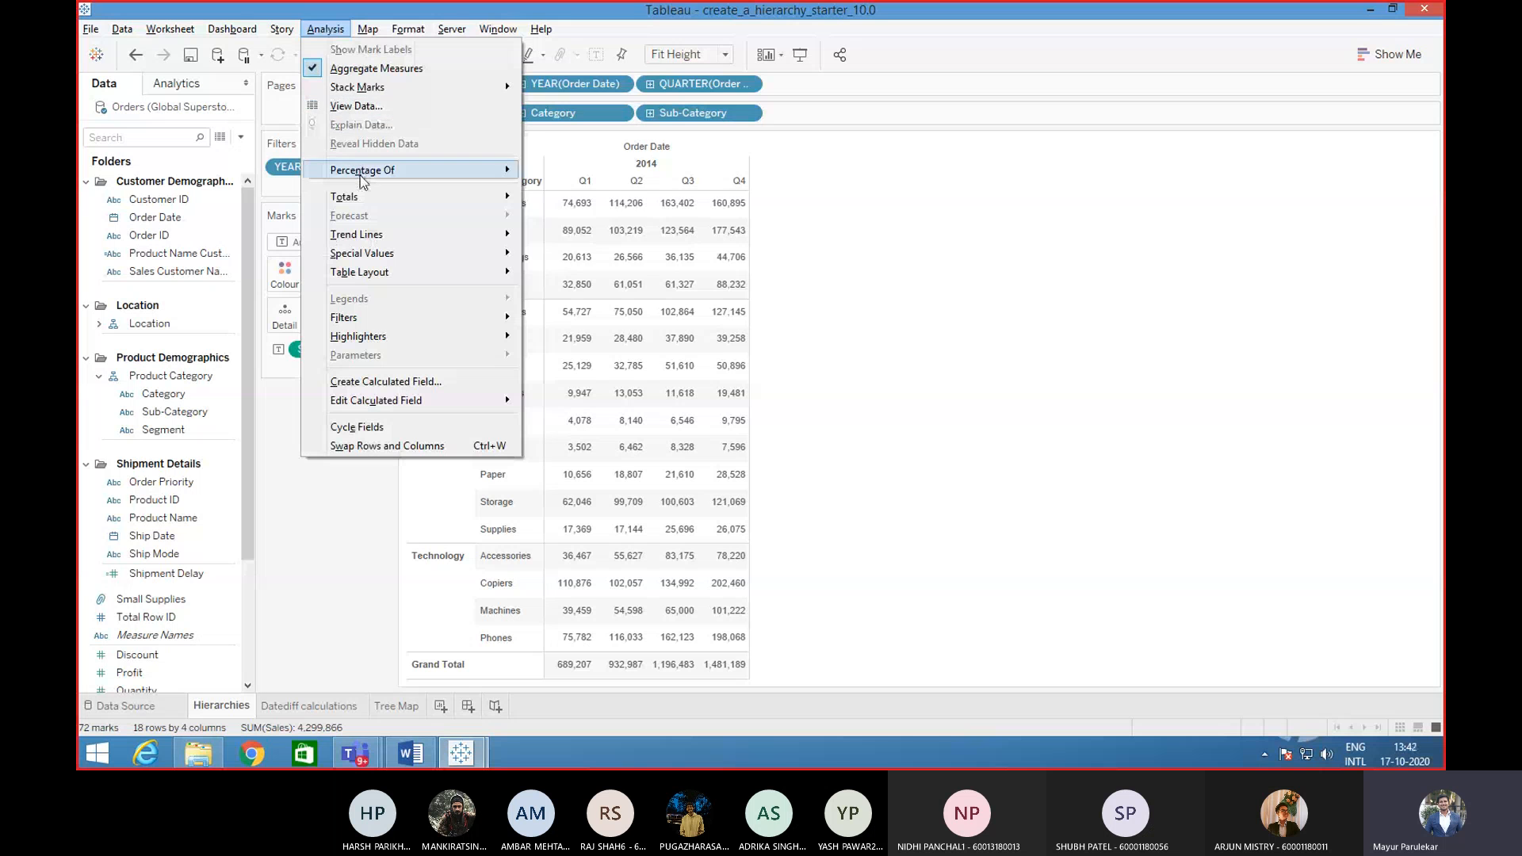
pyautogui.moveTo(363, 203)
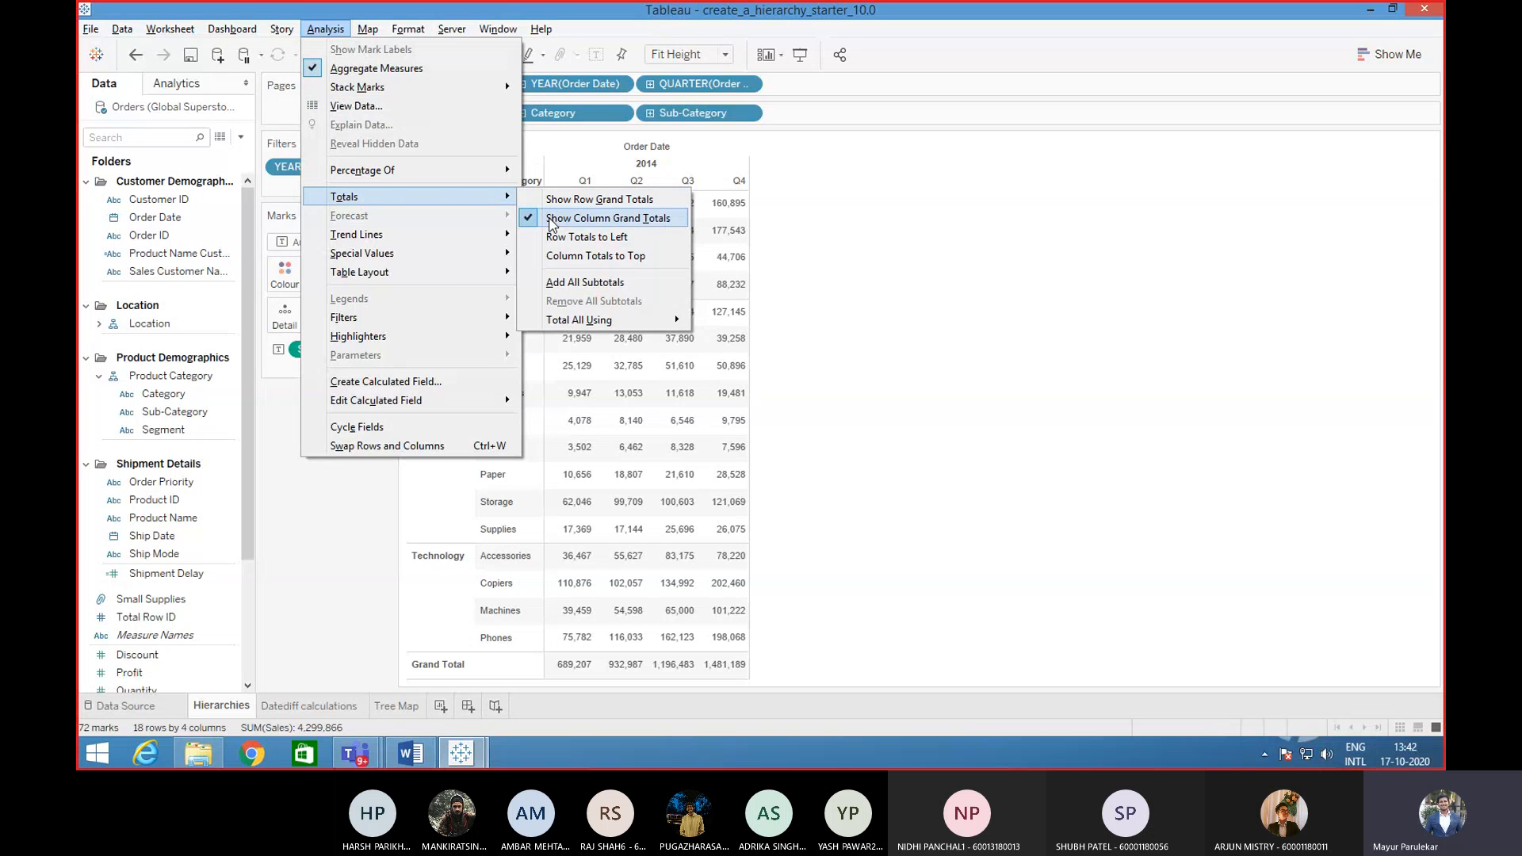
pyautogui.click(554, 218)
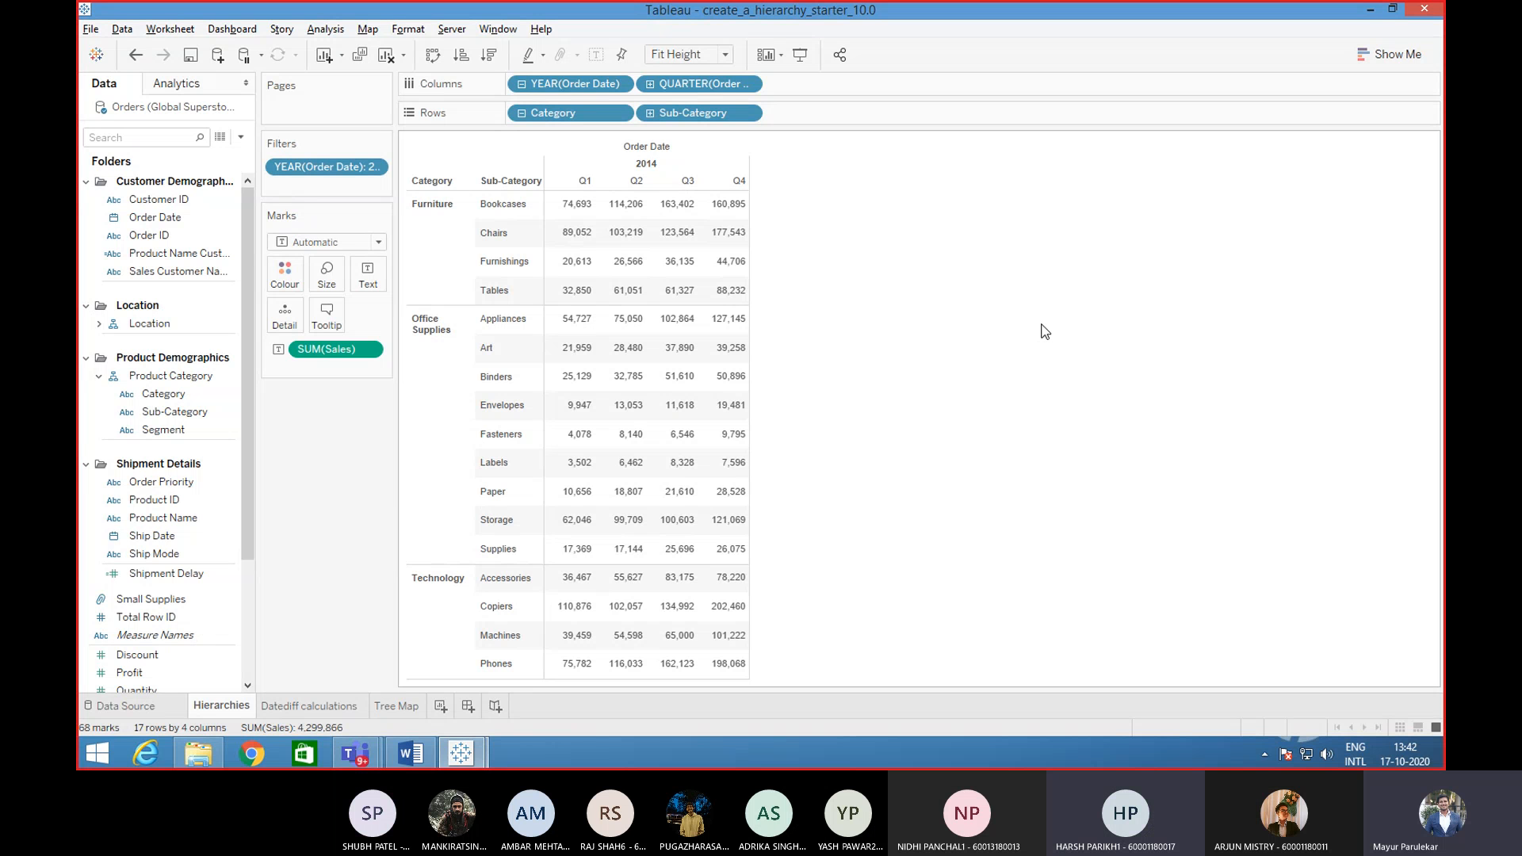
# - Switch to the DA 2 Pracs IBM meeting in Teams and review which attendees in the participants list have raised hands
pyautogui.moveTo(354, 753)
pyautogui.click(424, 671)
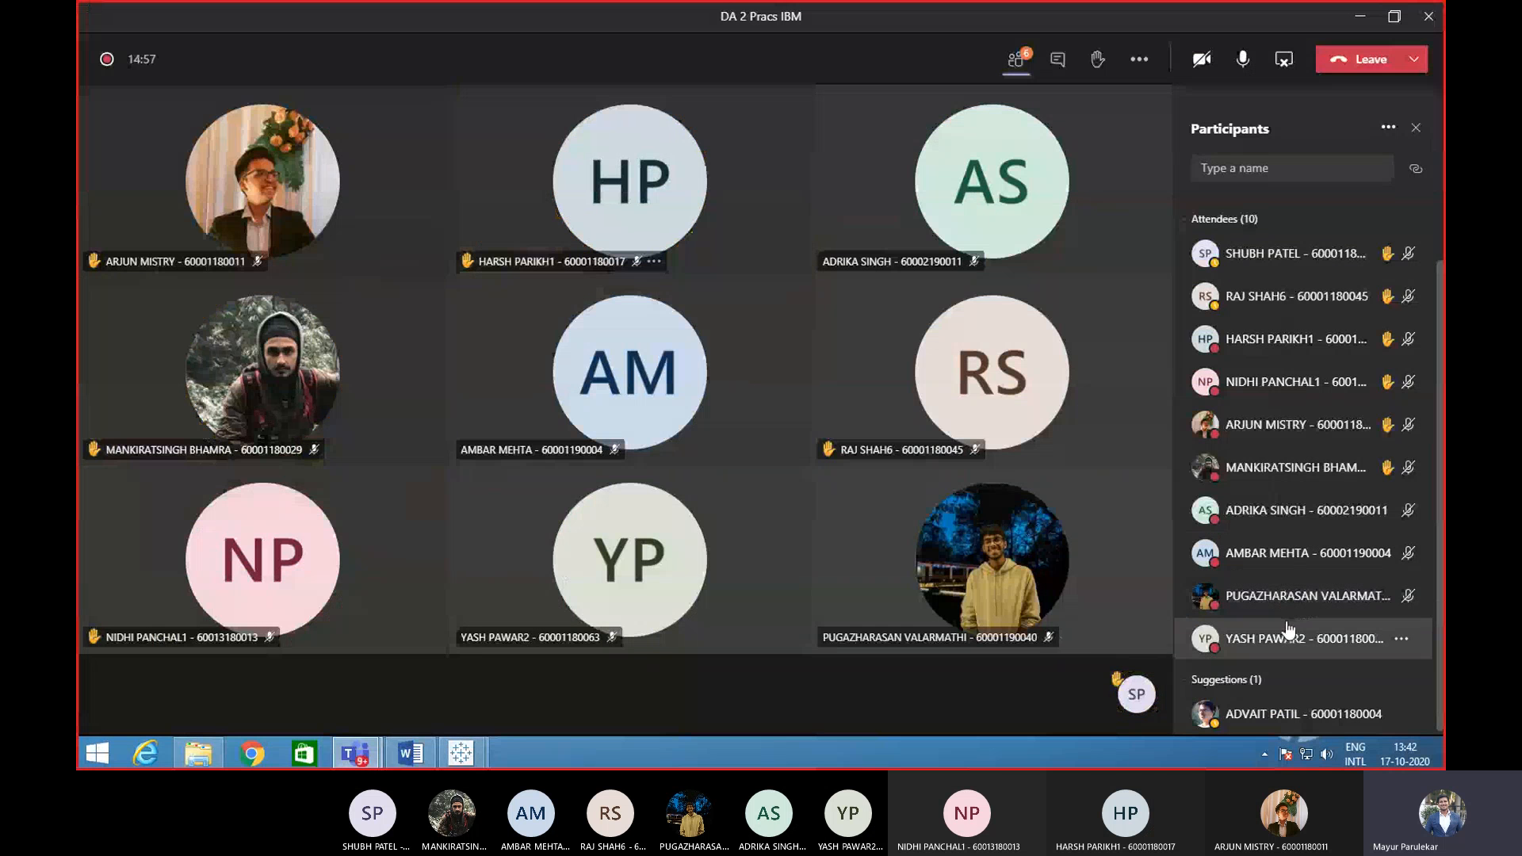
pyautogui.scroll(1, 1286, 630)
pyautogui.scroll(-1, 1287, 626)
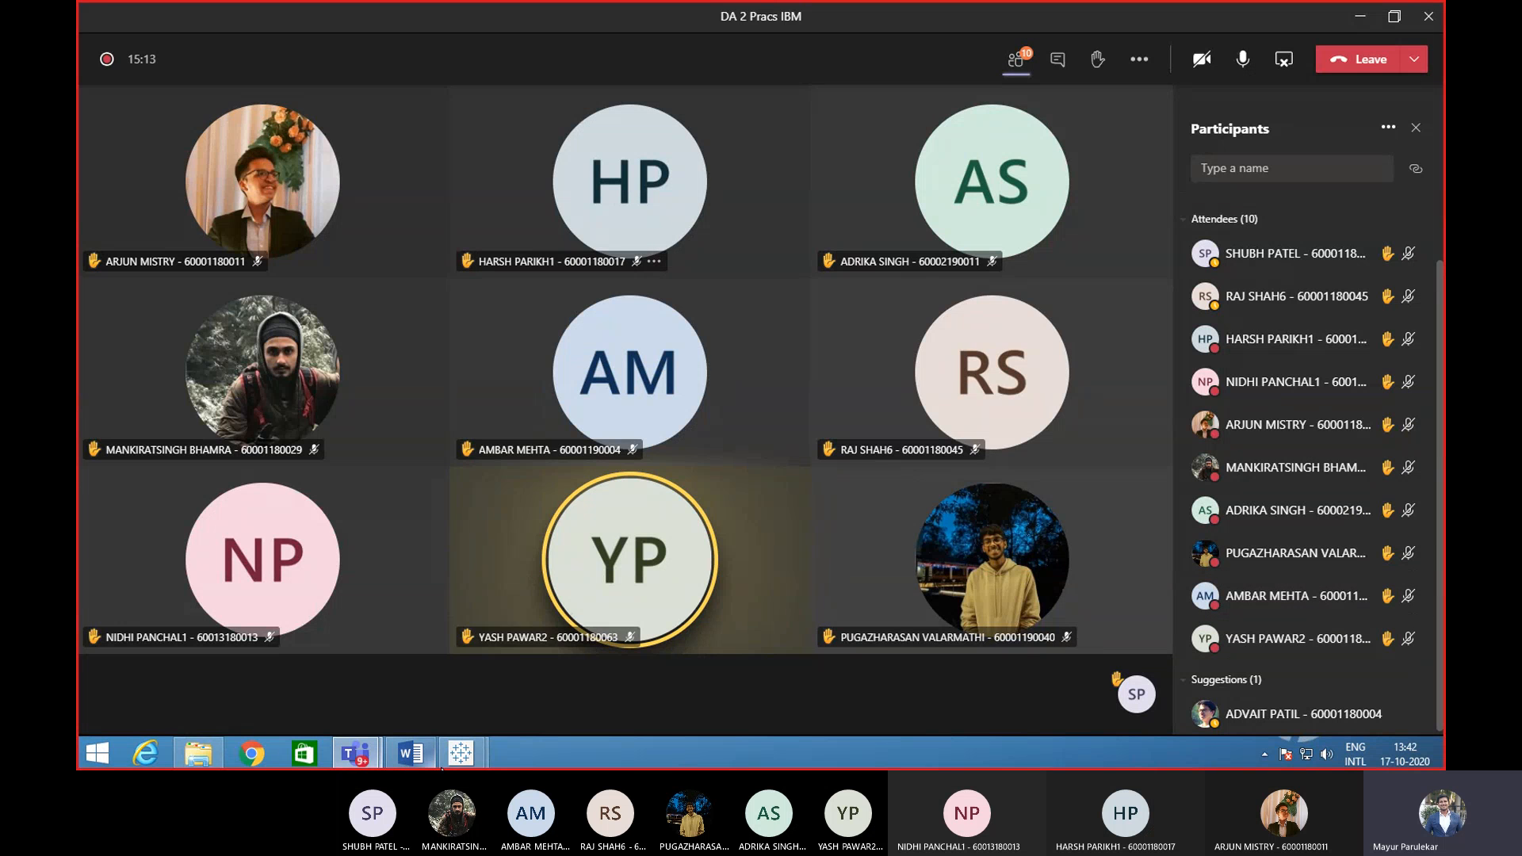
# - Switch back to the create_a_hierarchy_starter_10.0 workbook in Tableau and locate the Sales measure among the data fields
pyautogui.moveTo(461, 753)
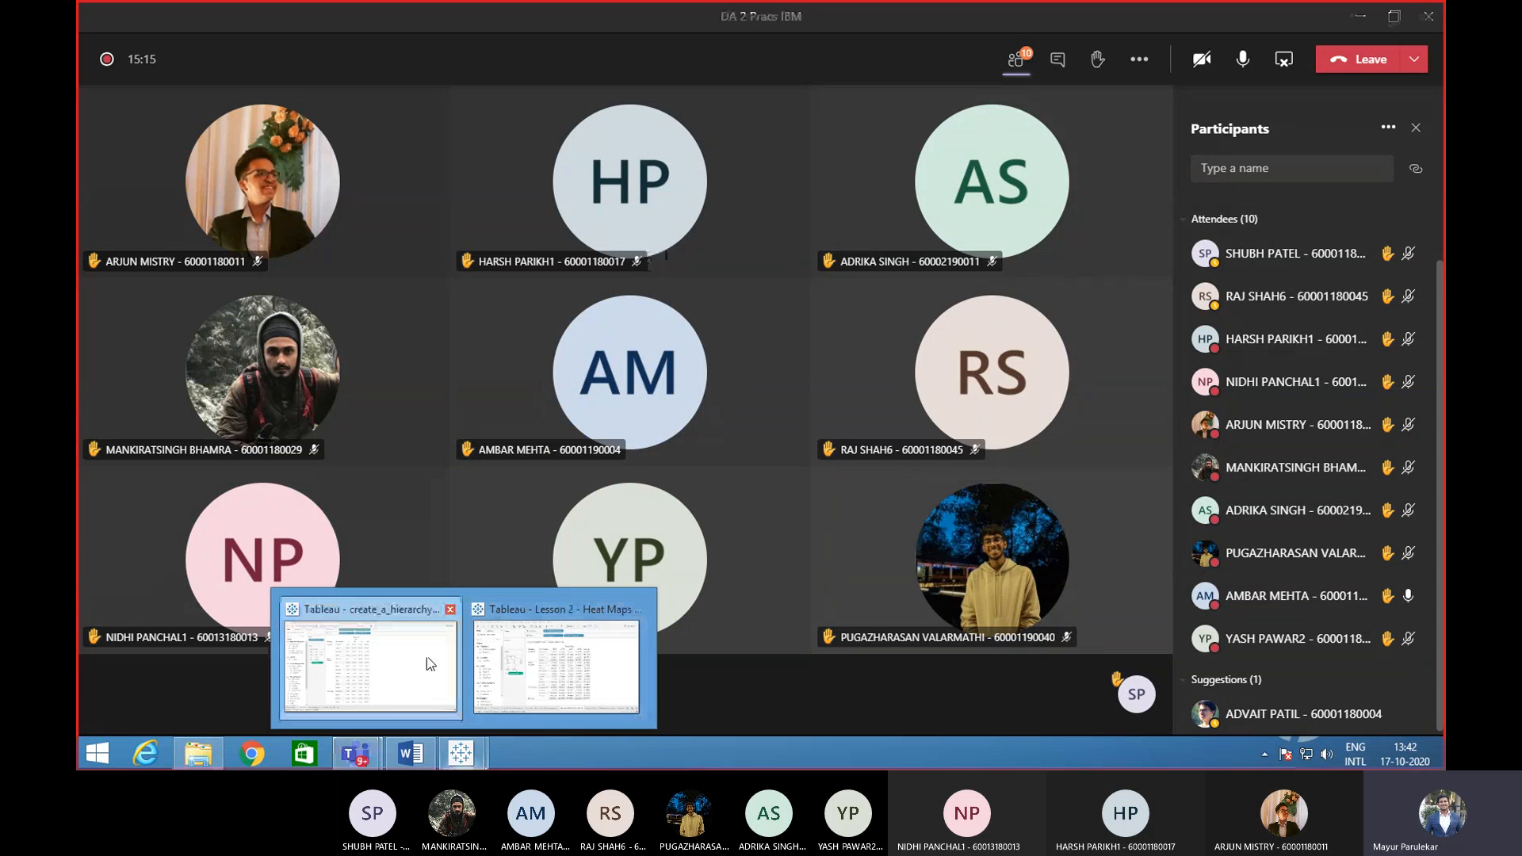
pyautogui.click(380, 662)
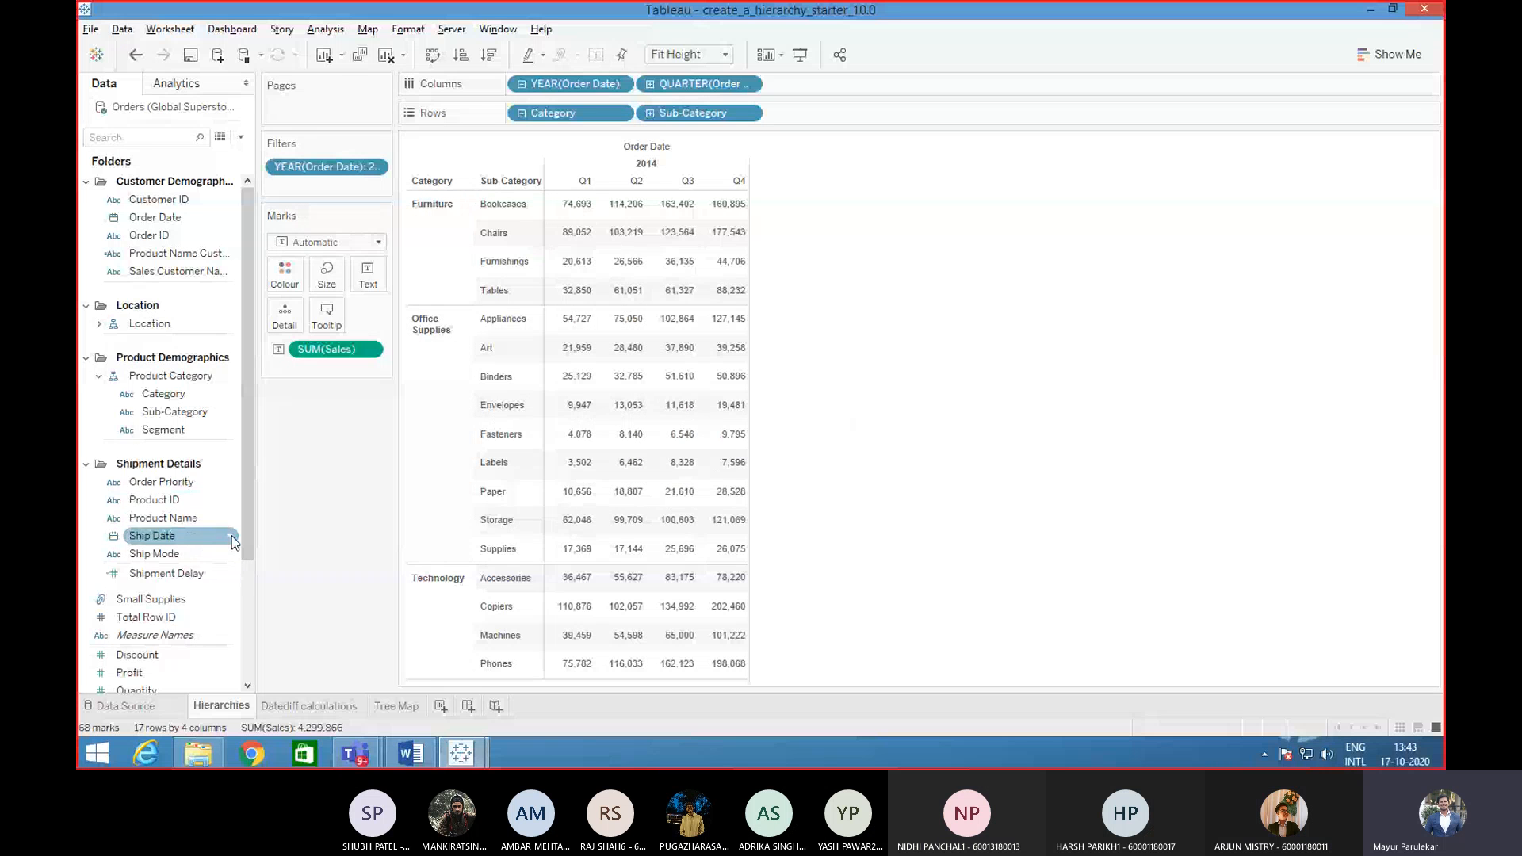
pyautogui.moveTo(242, 511); pyautogui.dragTo(244, 560)
pyautogui.click(127, 620)
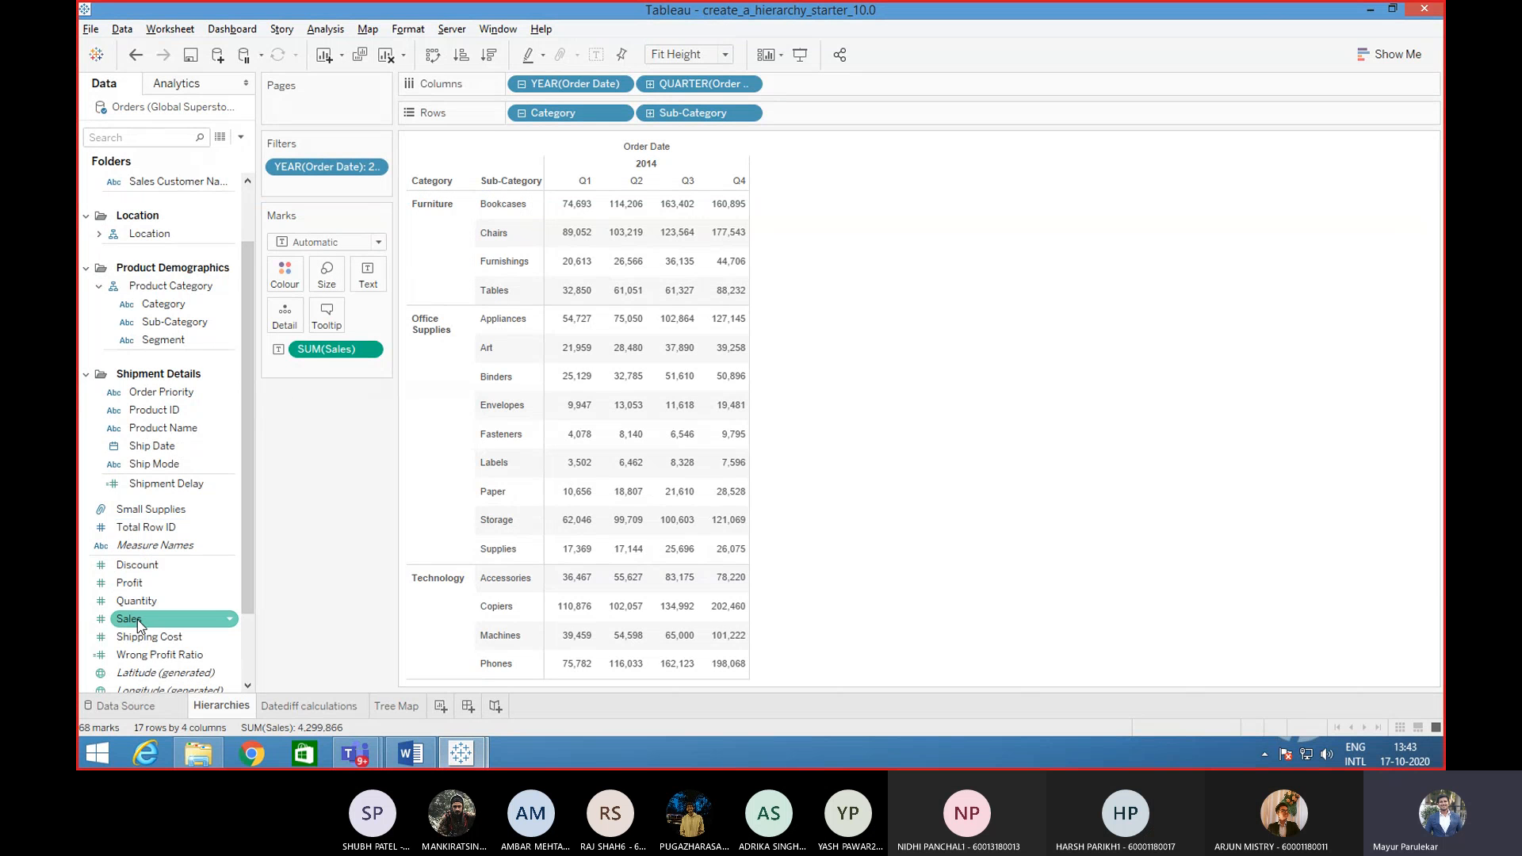
pyautogui.moveTo(139, 628)
pyautogui.mouseDown()
pyautogui.moveTo(204, 611)
pyautogui.moveTo(510, 380)
pyautogui.moveTo(629, 381)
pyautogui.moveTo(668, 409)
pyautogui.moveTo(309, 591)
pyautogui.moveTo(128, 623)
pyautogui.mouseUp()
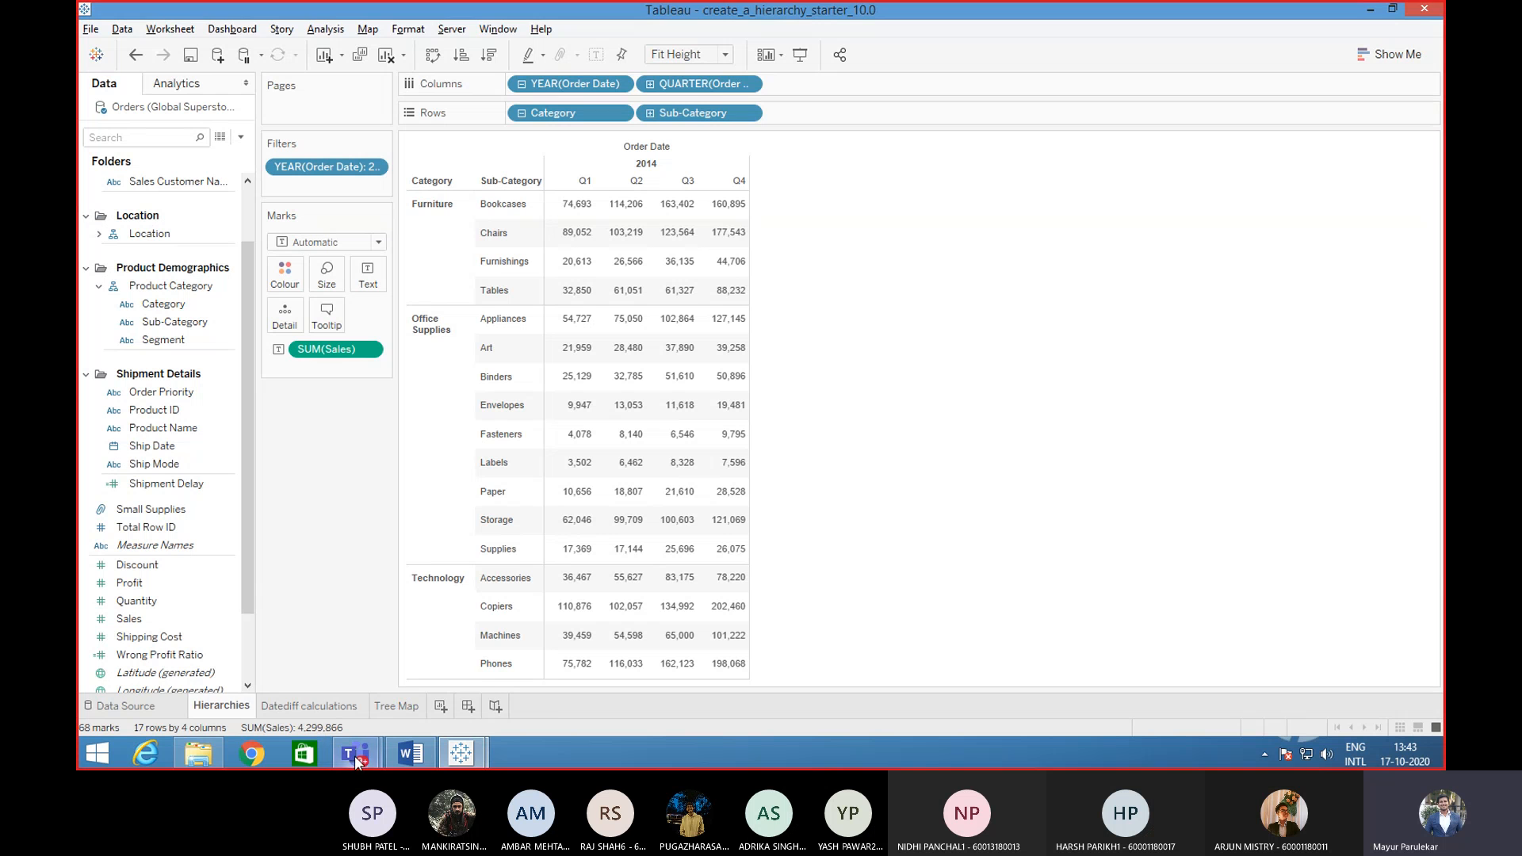
pyautogui.moveTo(355, 753)
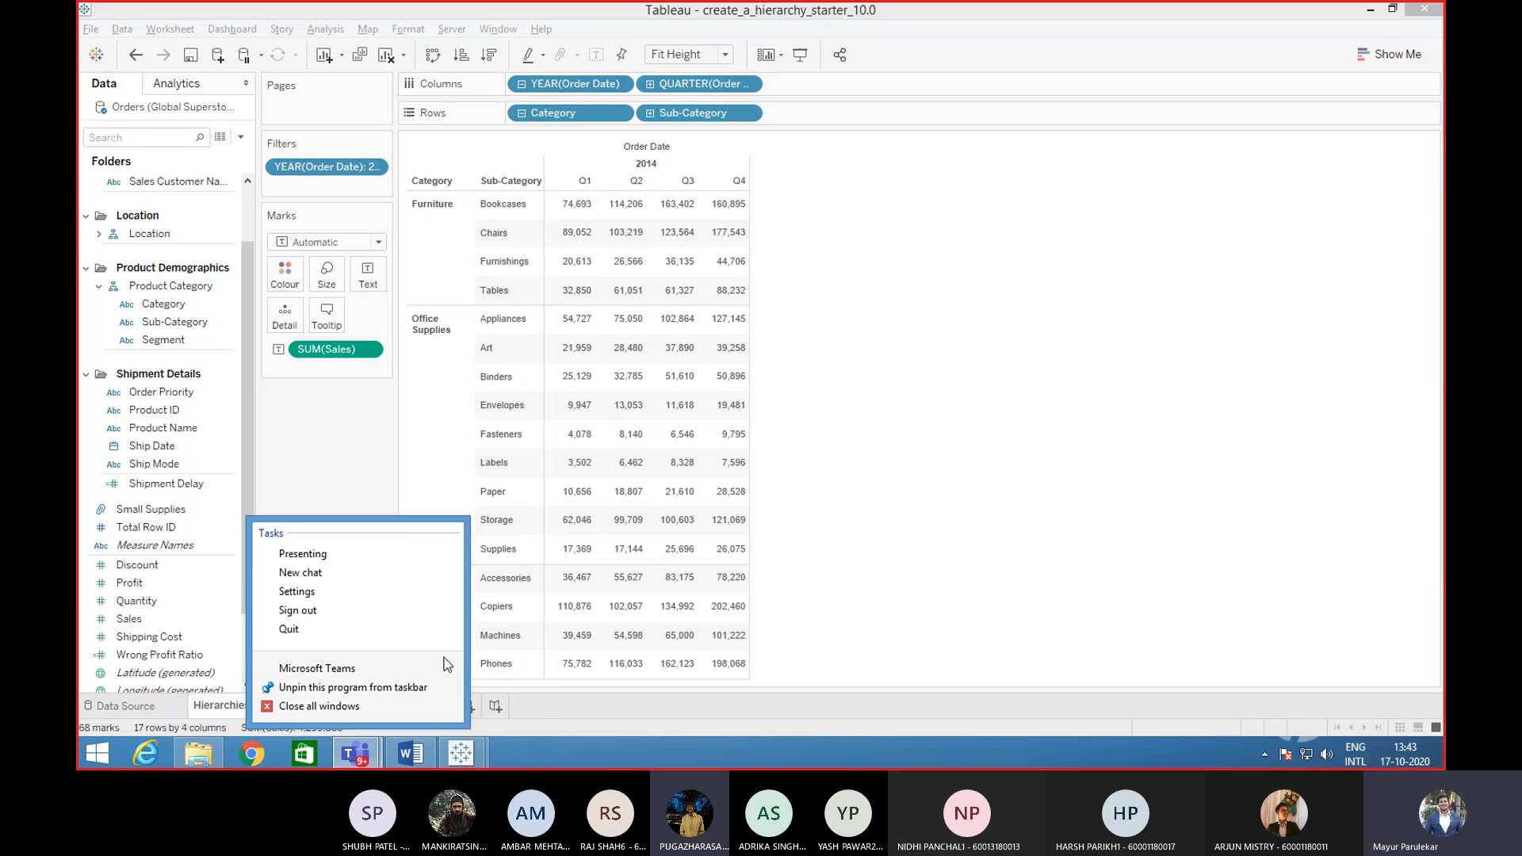
pyautogui.click(467, 766)
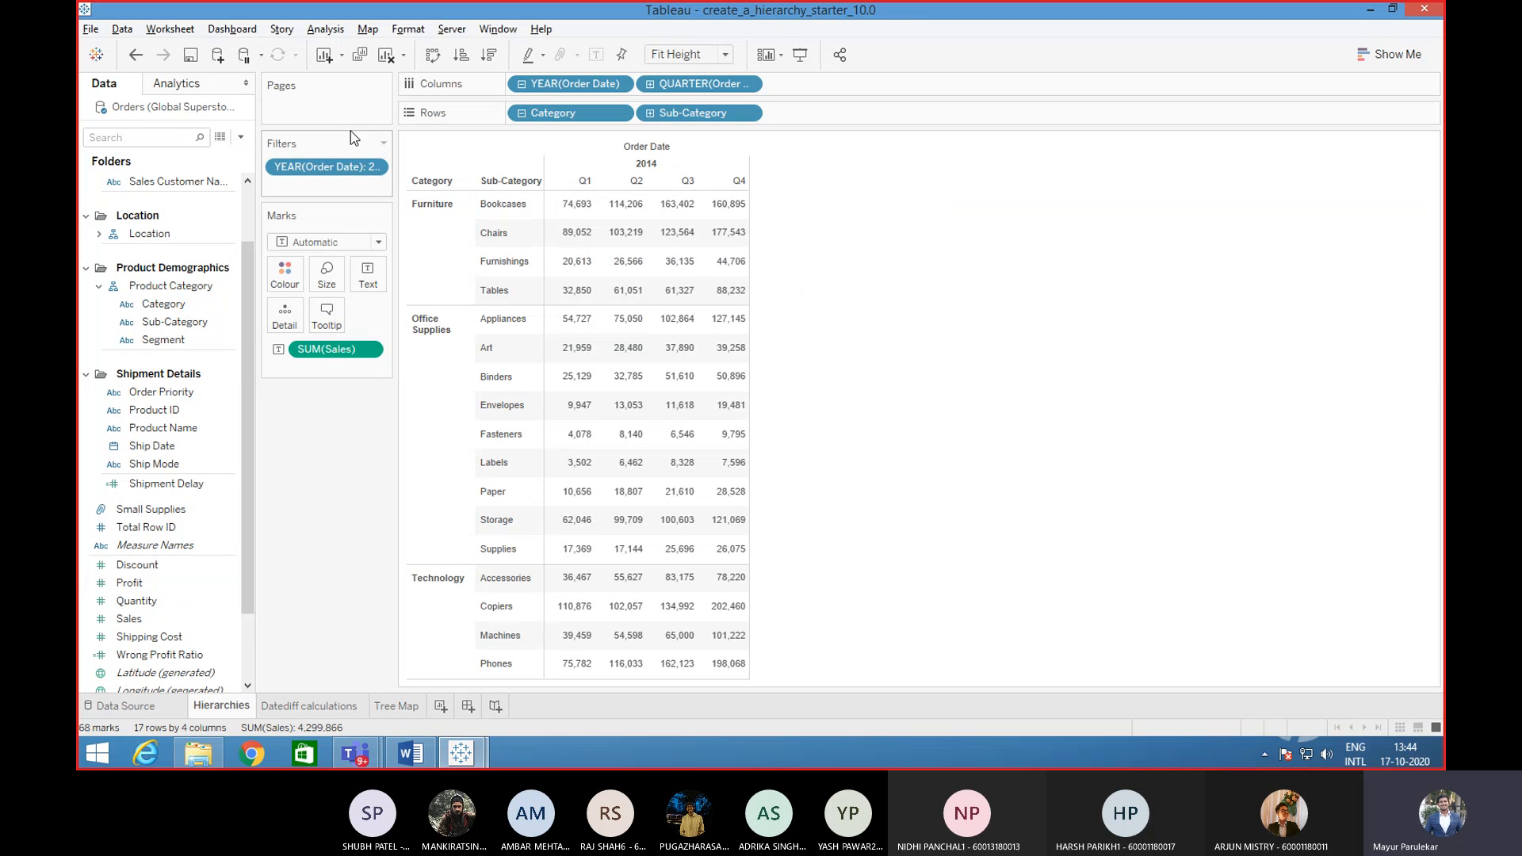
# - Show row grand totals in the quarterly sales table
pyautogui.click(325, 30)
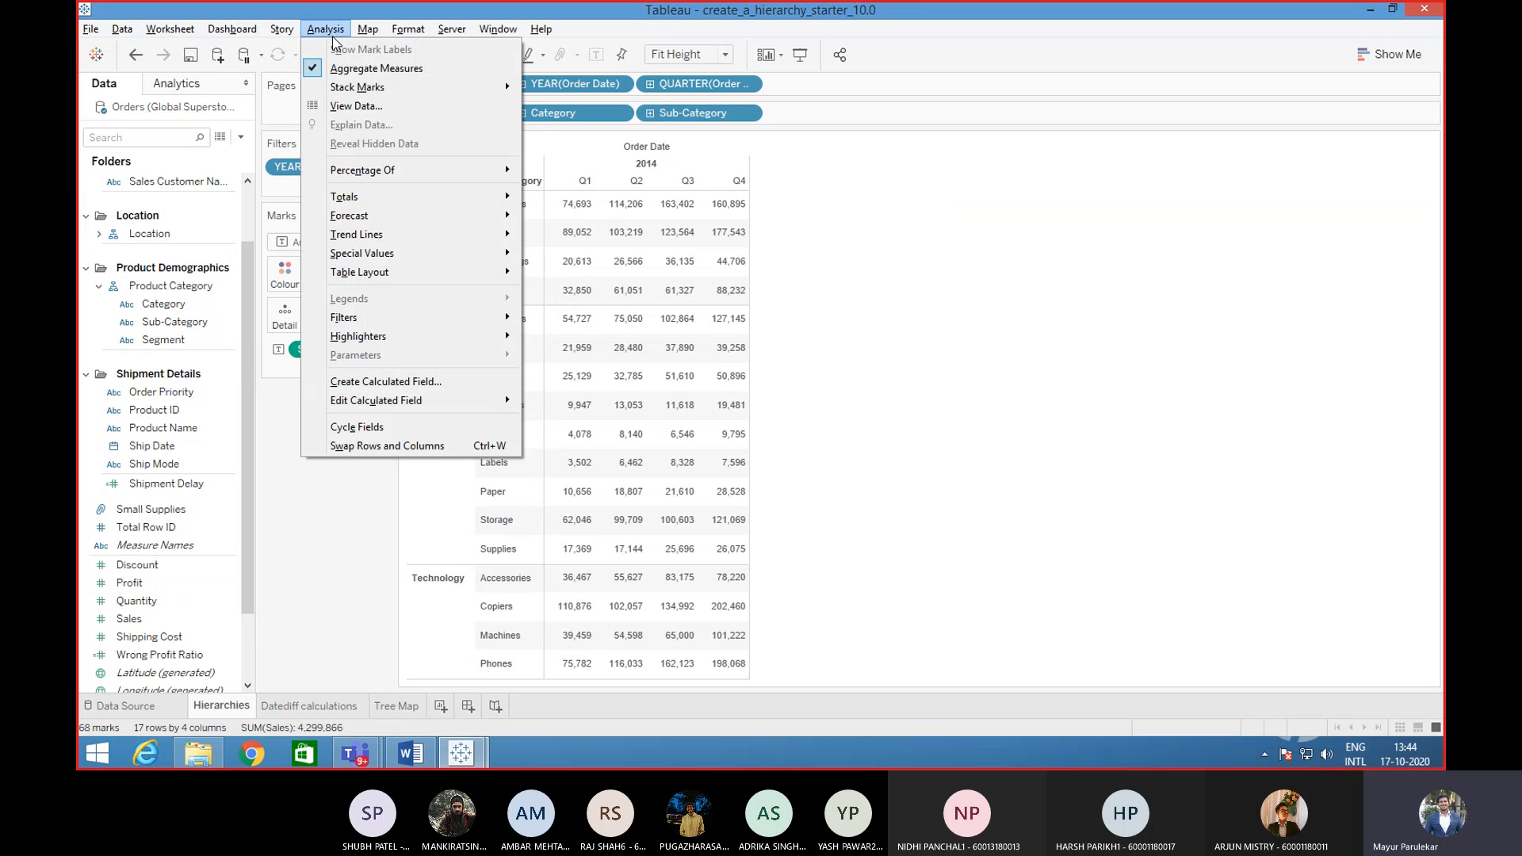
pyautogui.moveTo(342, 200)
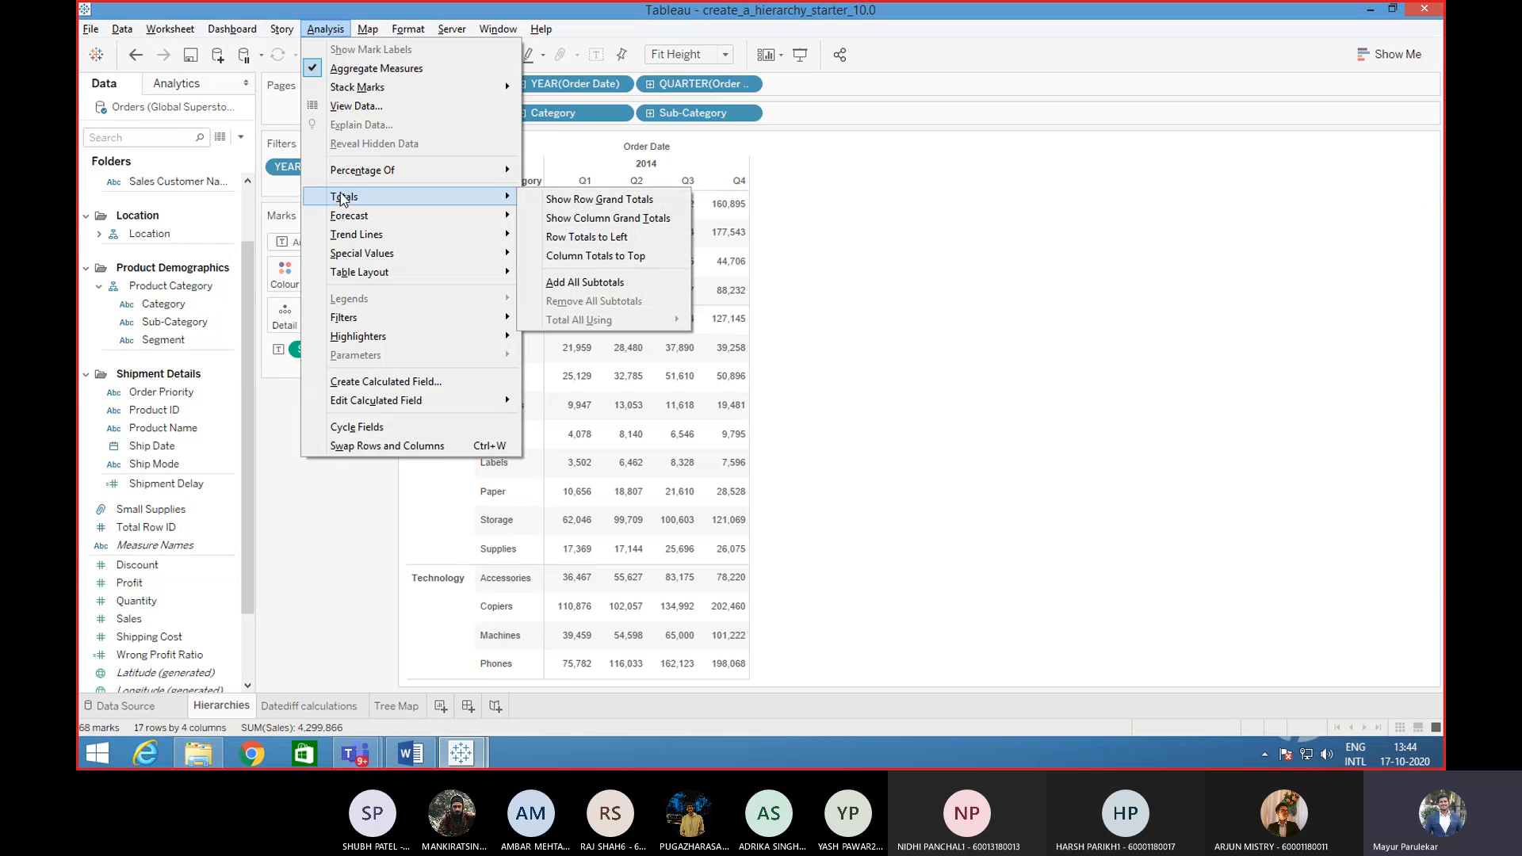
pyautogui.click(536, 203)
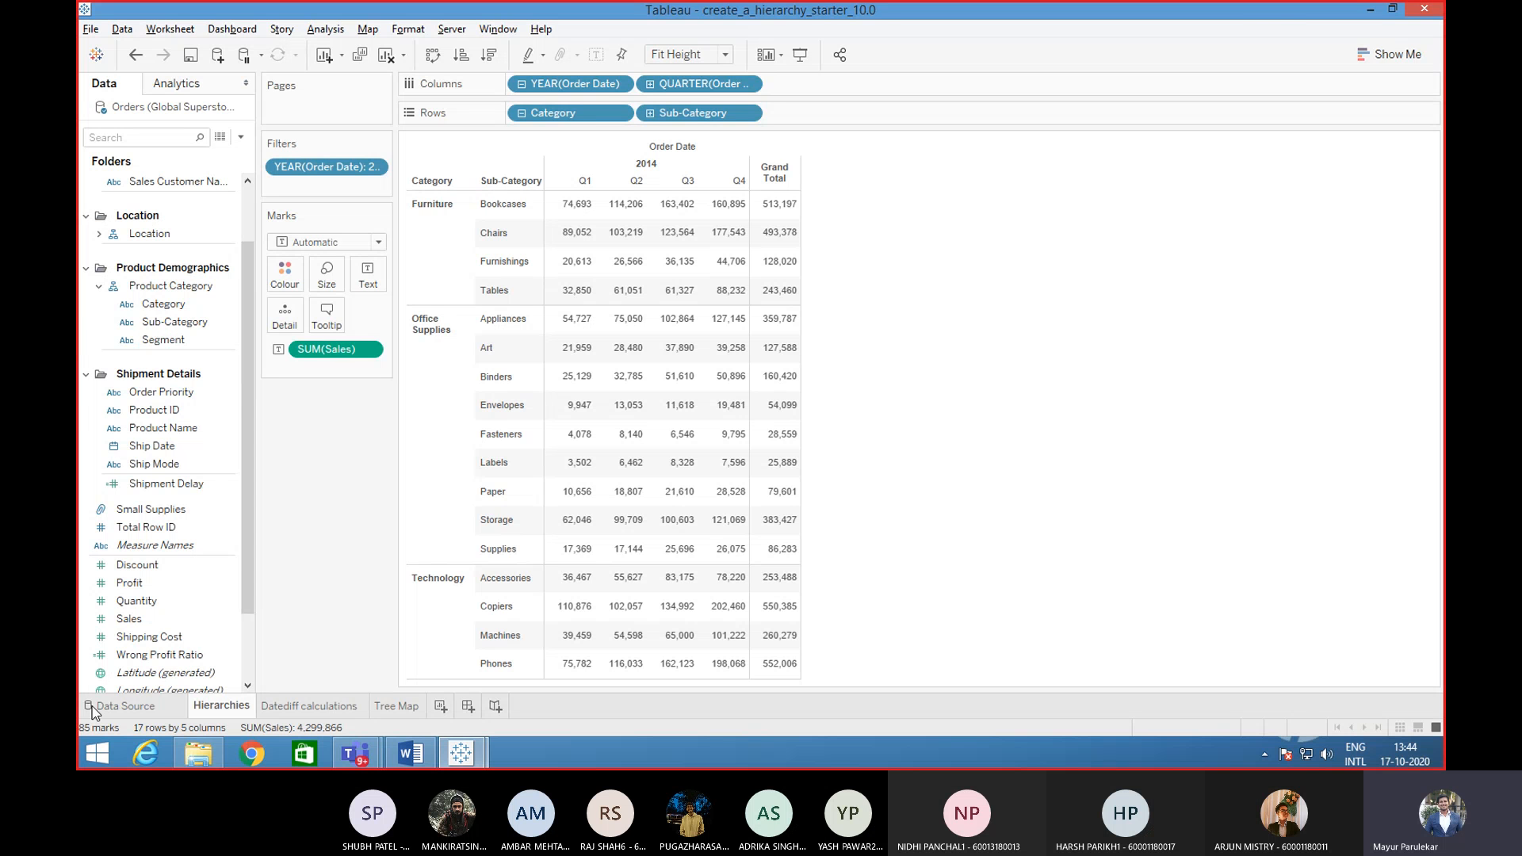
# - Check participants' raised hands in the DA 2 Pracs IBM Teams meeting, return to Tableau and inspect the Grand Total column values
pyautogui.moveTo(349, 753)
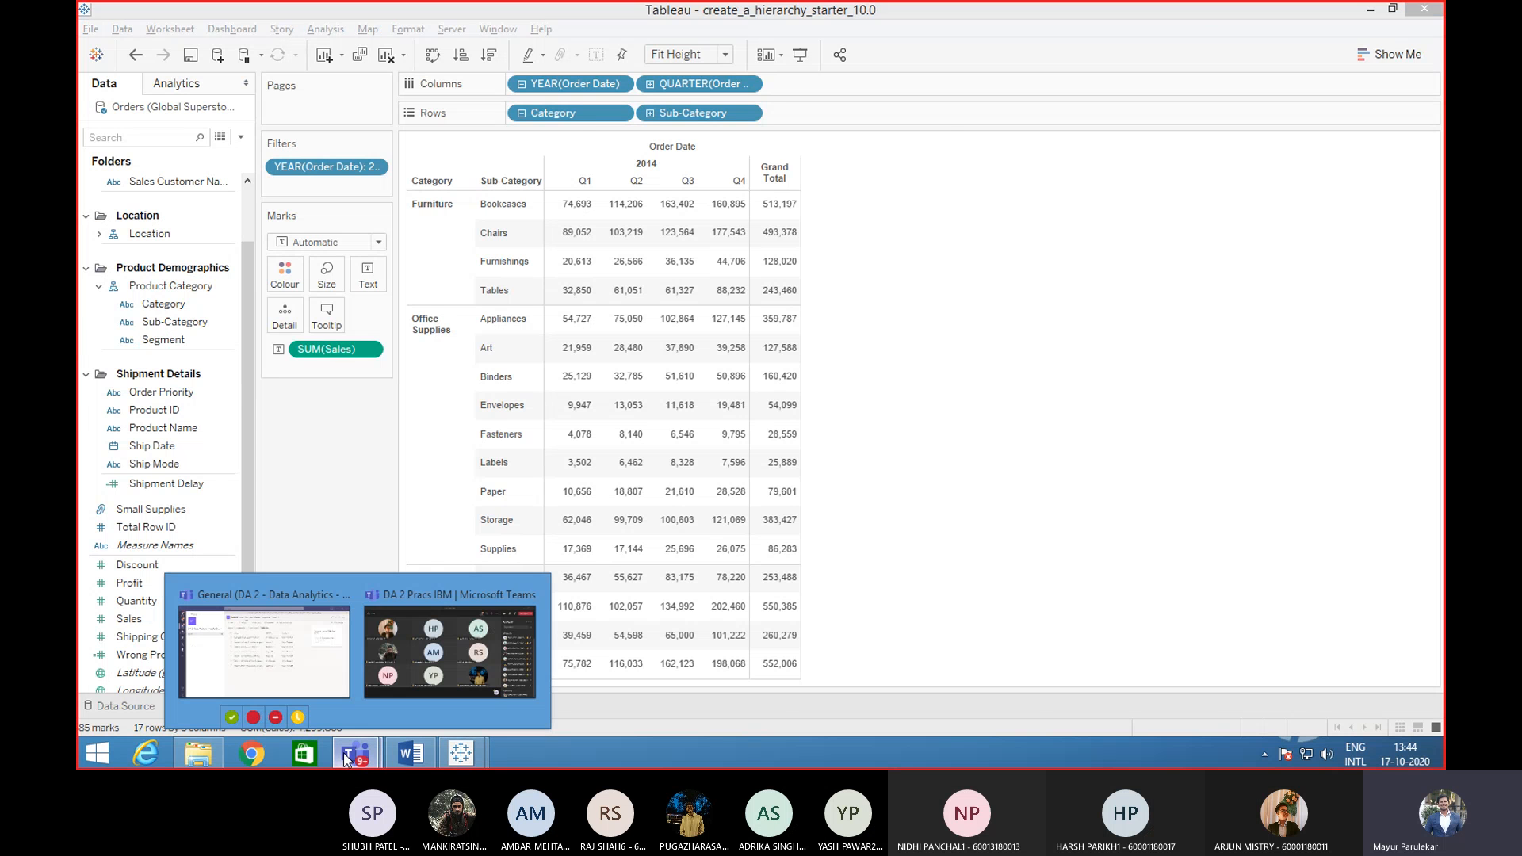
pyautogui.click(444, 668)
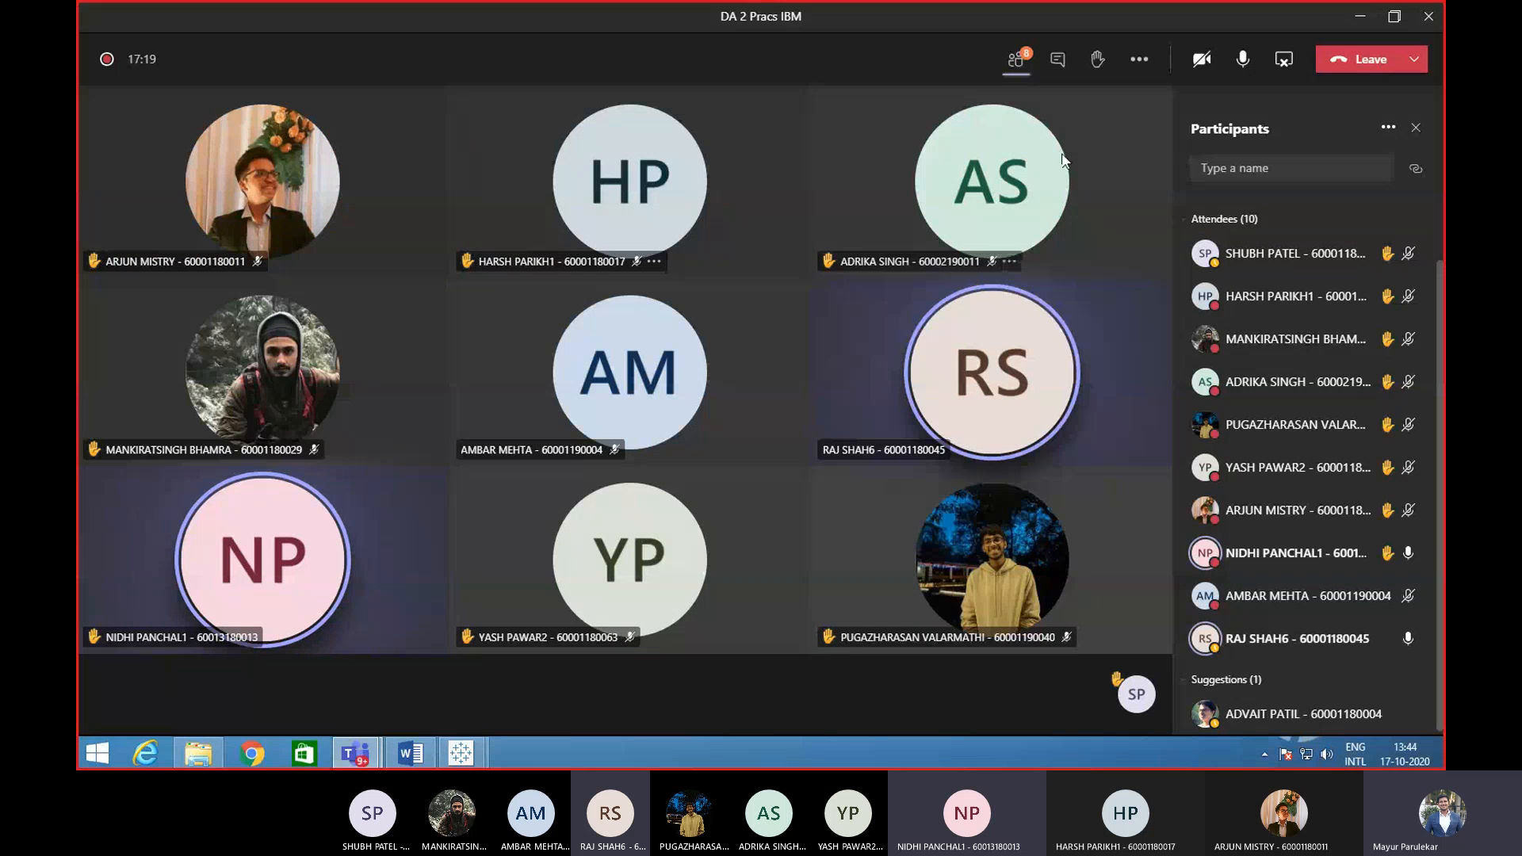
pyautogui.click(1352, 29)
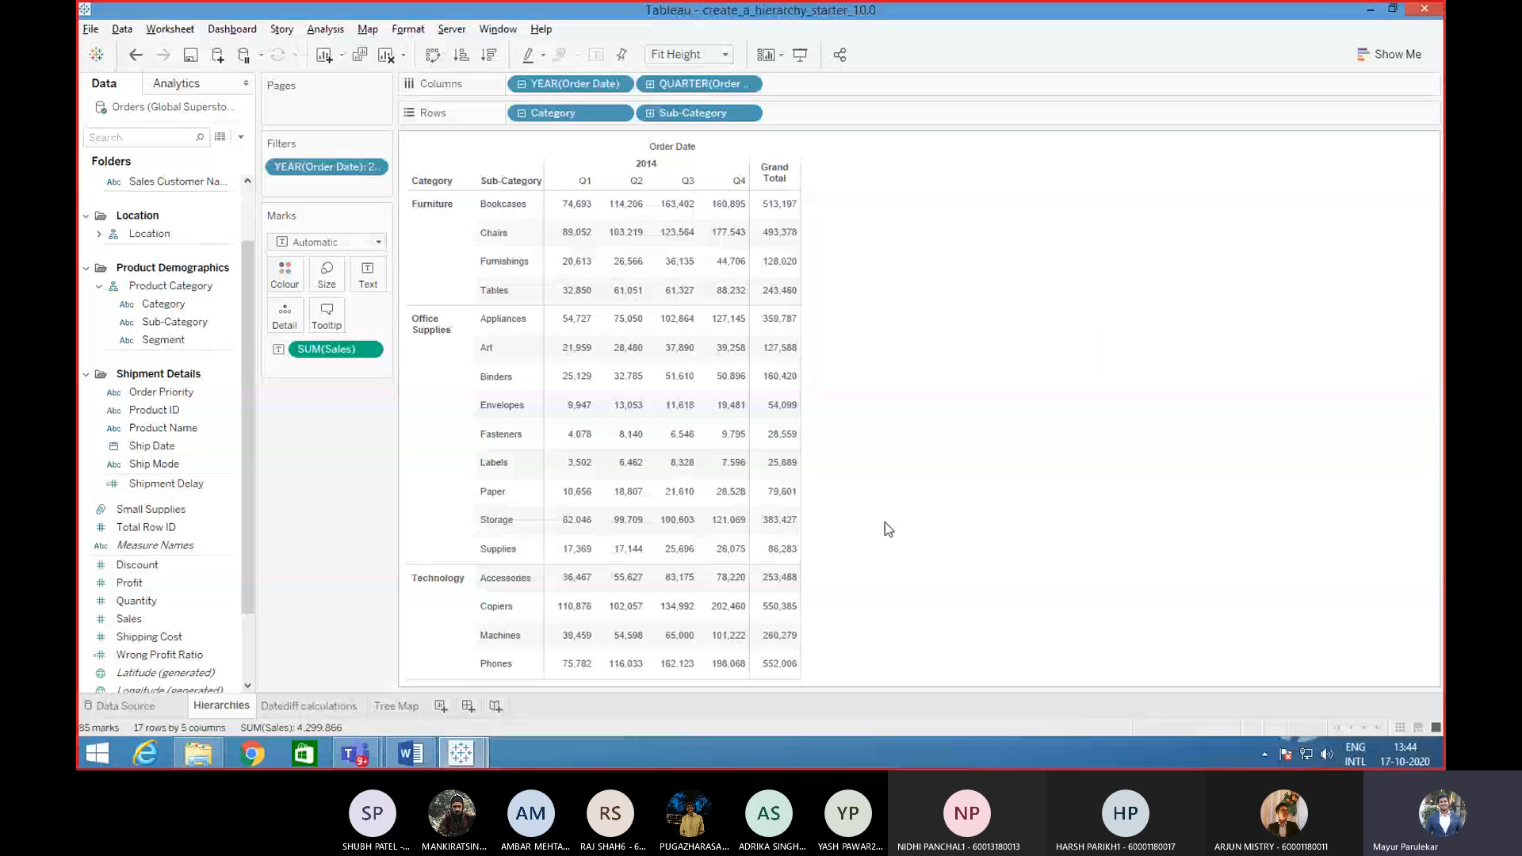
pyautogui.moveTo(799, 581)
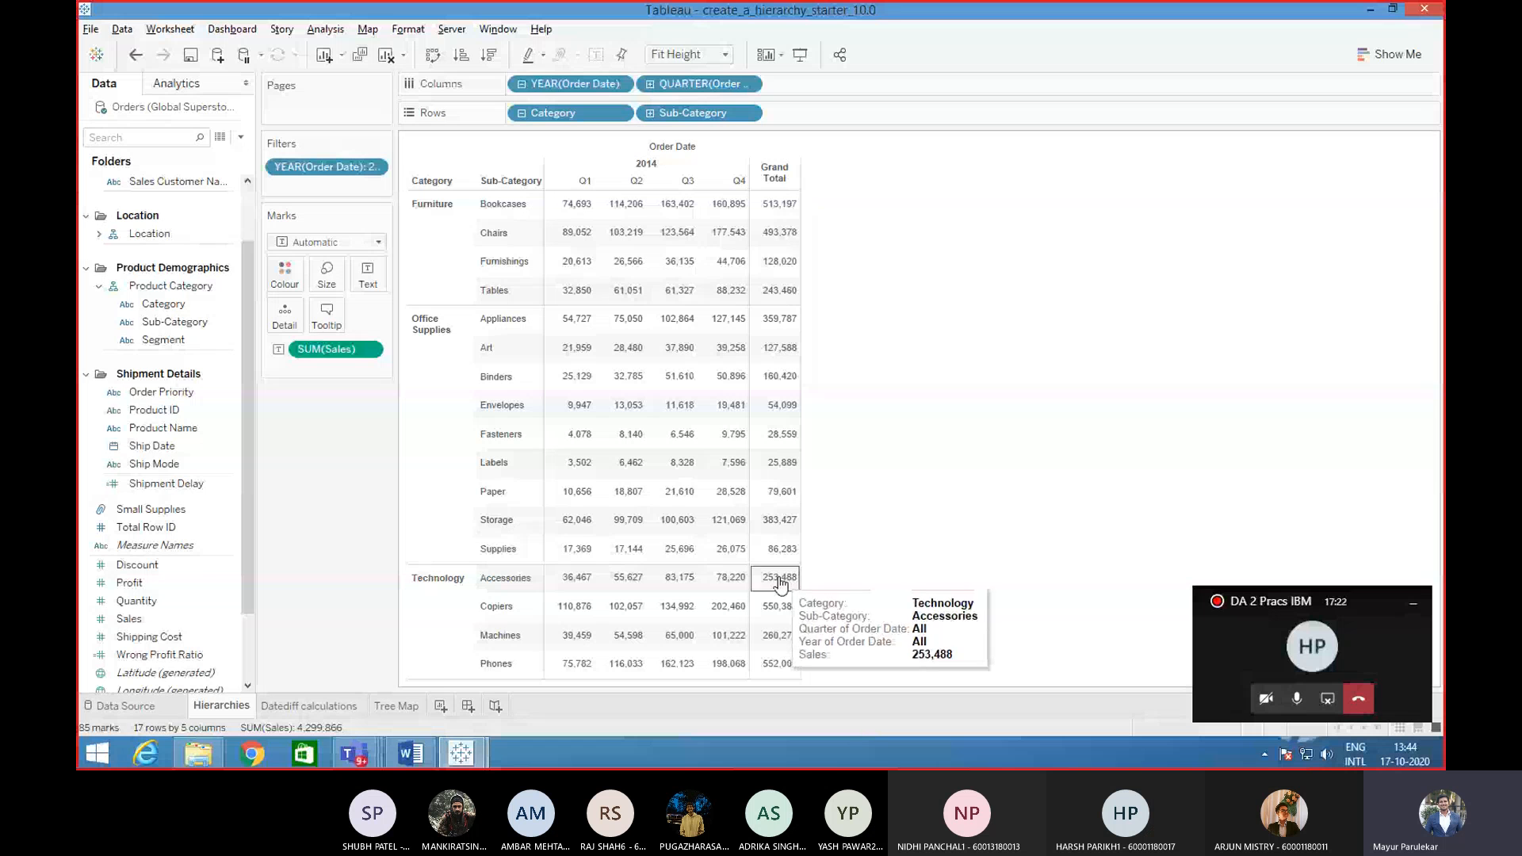
pyautogui.moveTo(781, 232)
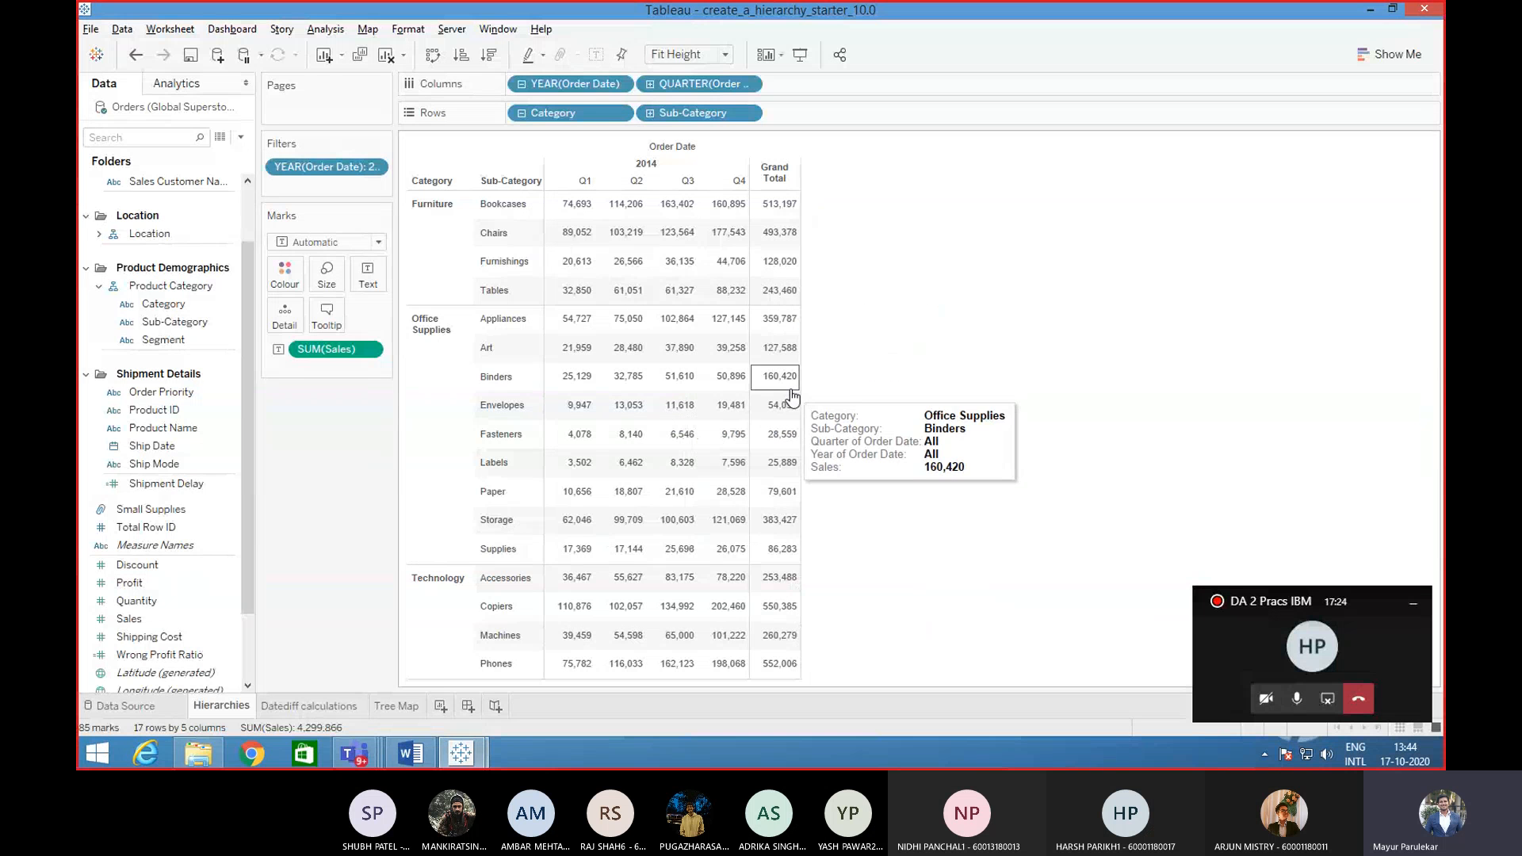
pyautogui.moveTo(770, 287)
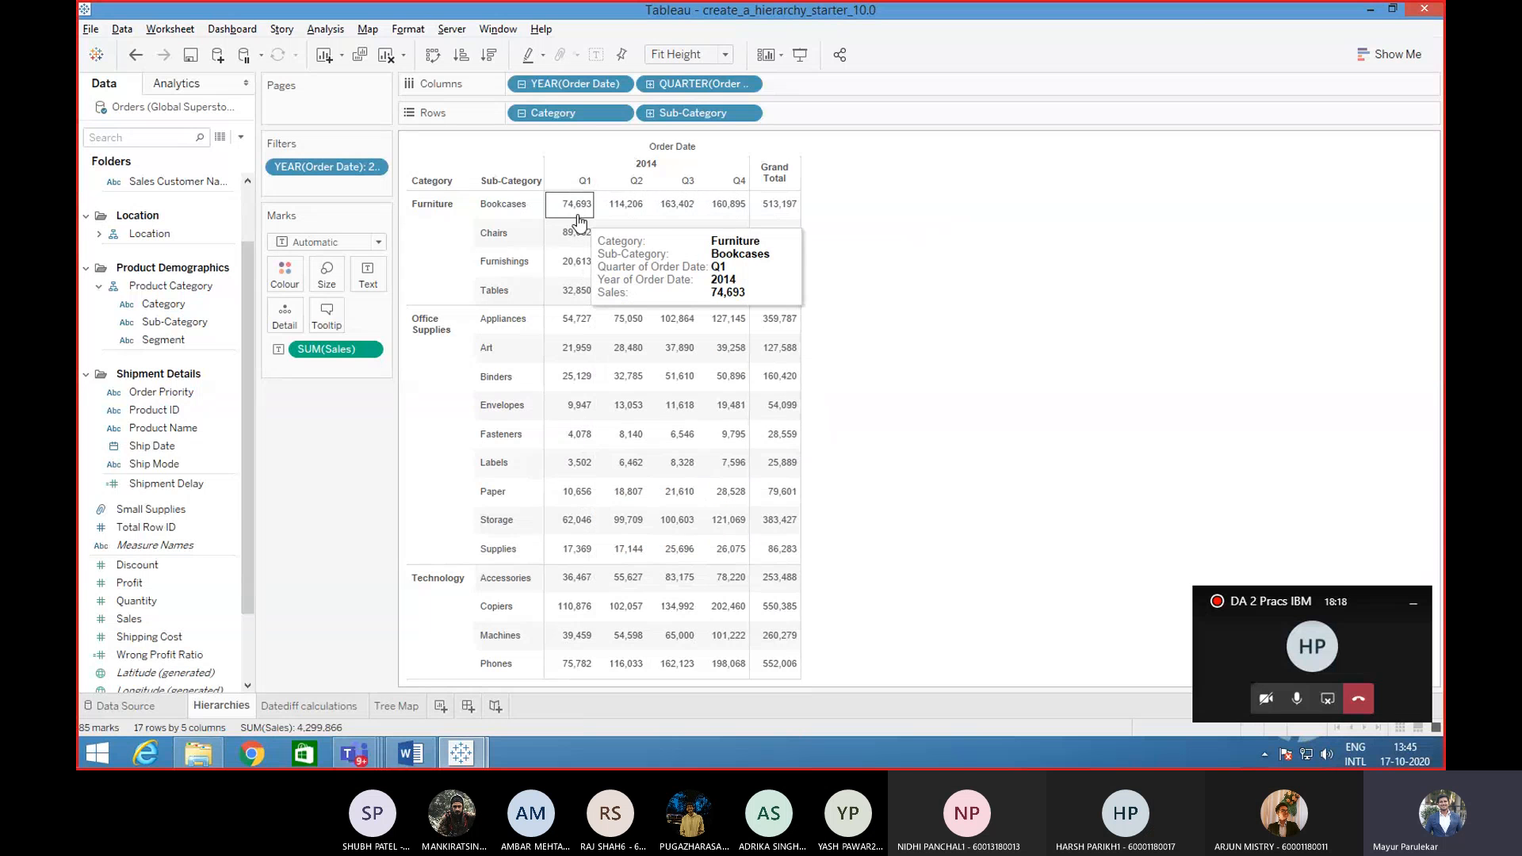
# - Show column grand totals in the sales table as well
pyautogui.click(324, 30)
pyautogui.moveTo(355, 204)
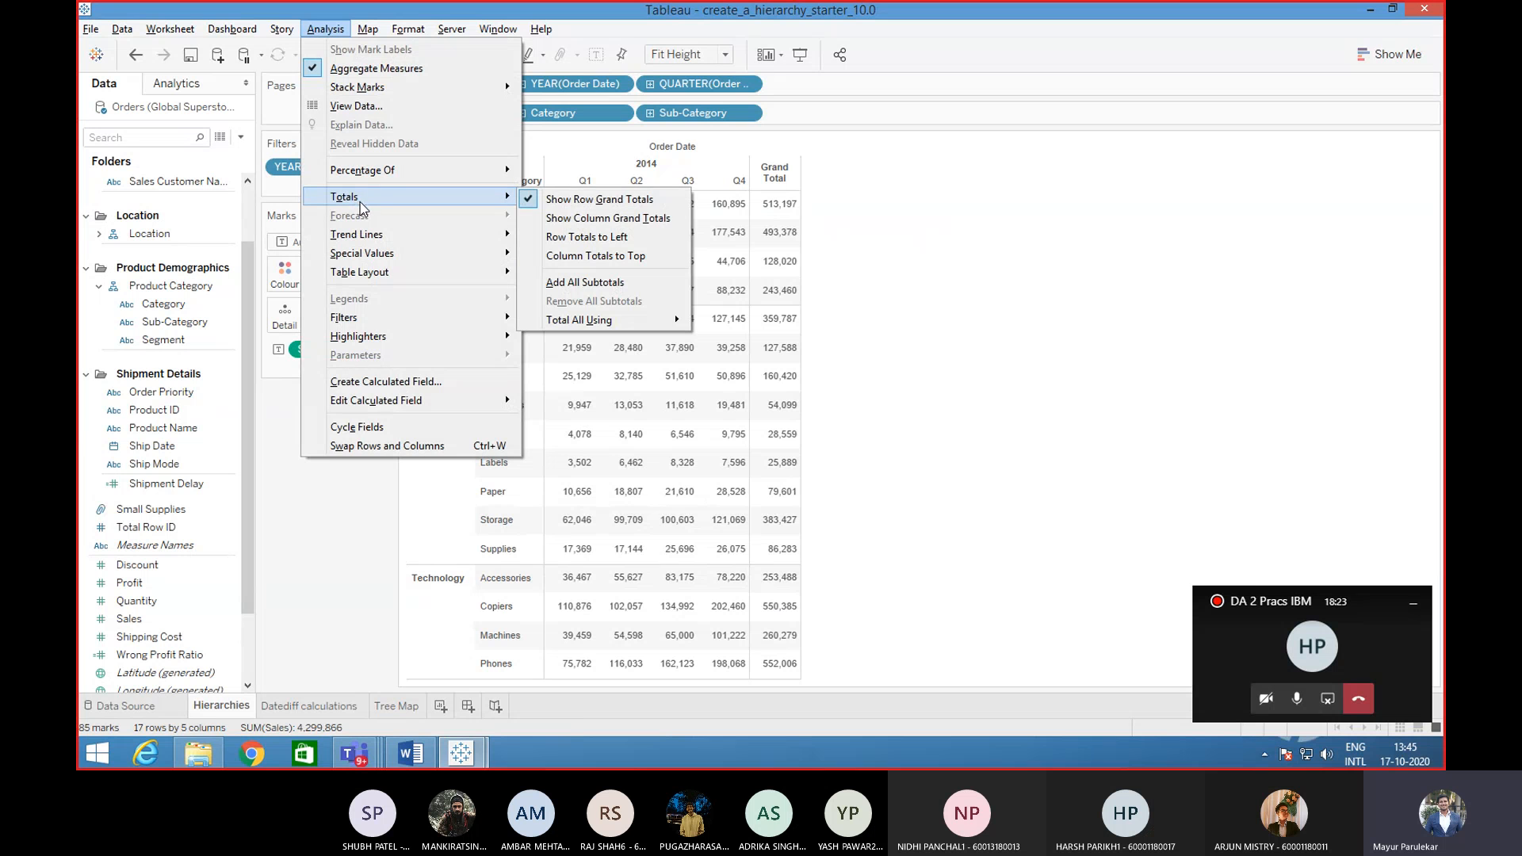
pyautogui.click(527, 218)
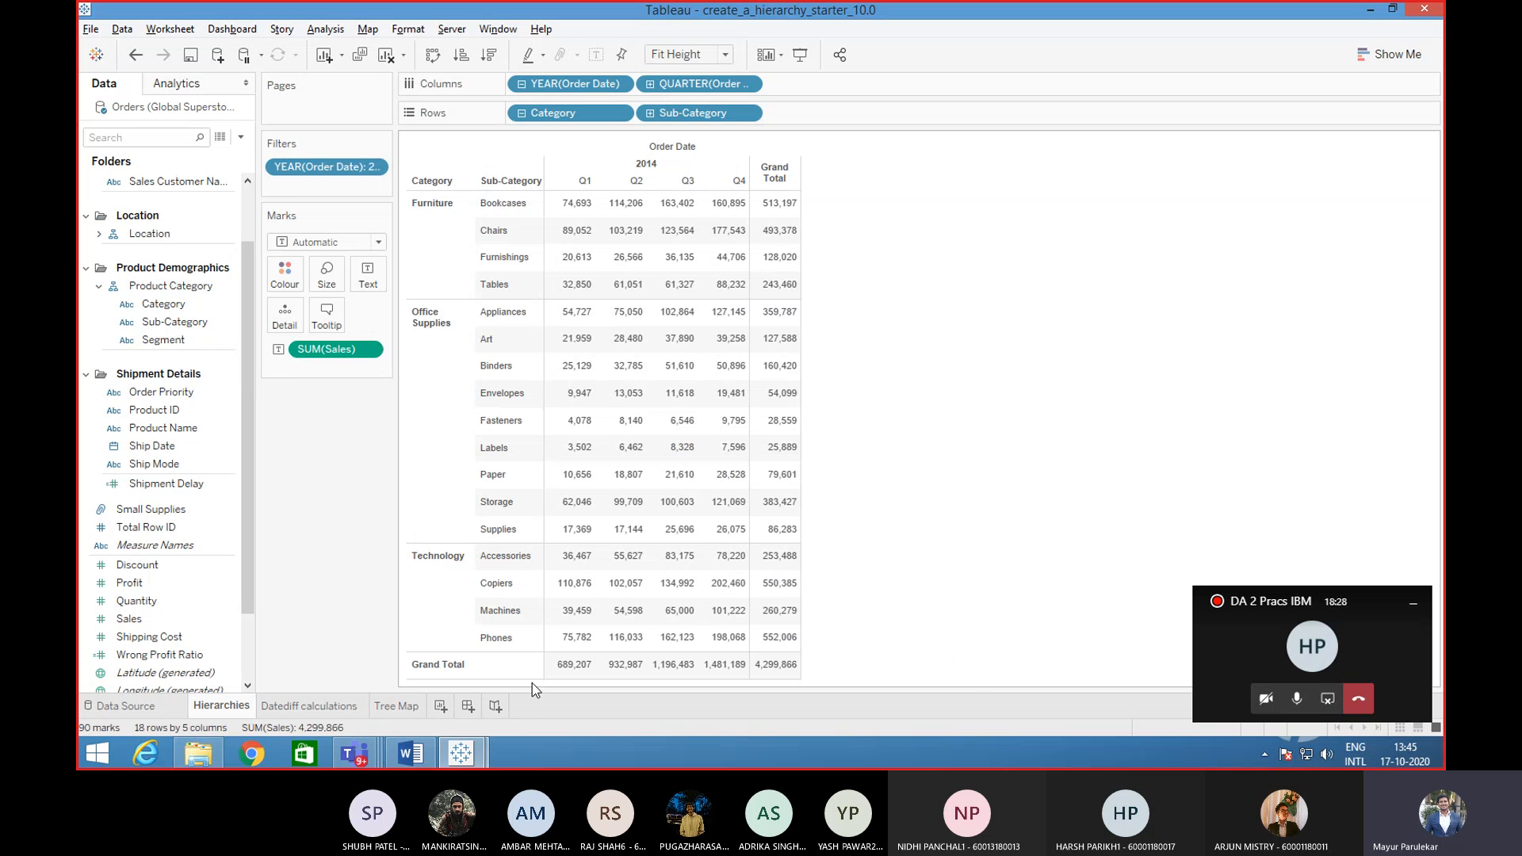
pyautogui.moveTo(781, 675)
# - Open the DA 2 Pracs IBM meeting in Teams, move its window aside, review the attendees' raised hands and return to Tableau
pyautogui.click(1246, 625)
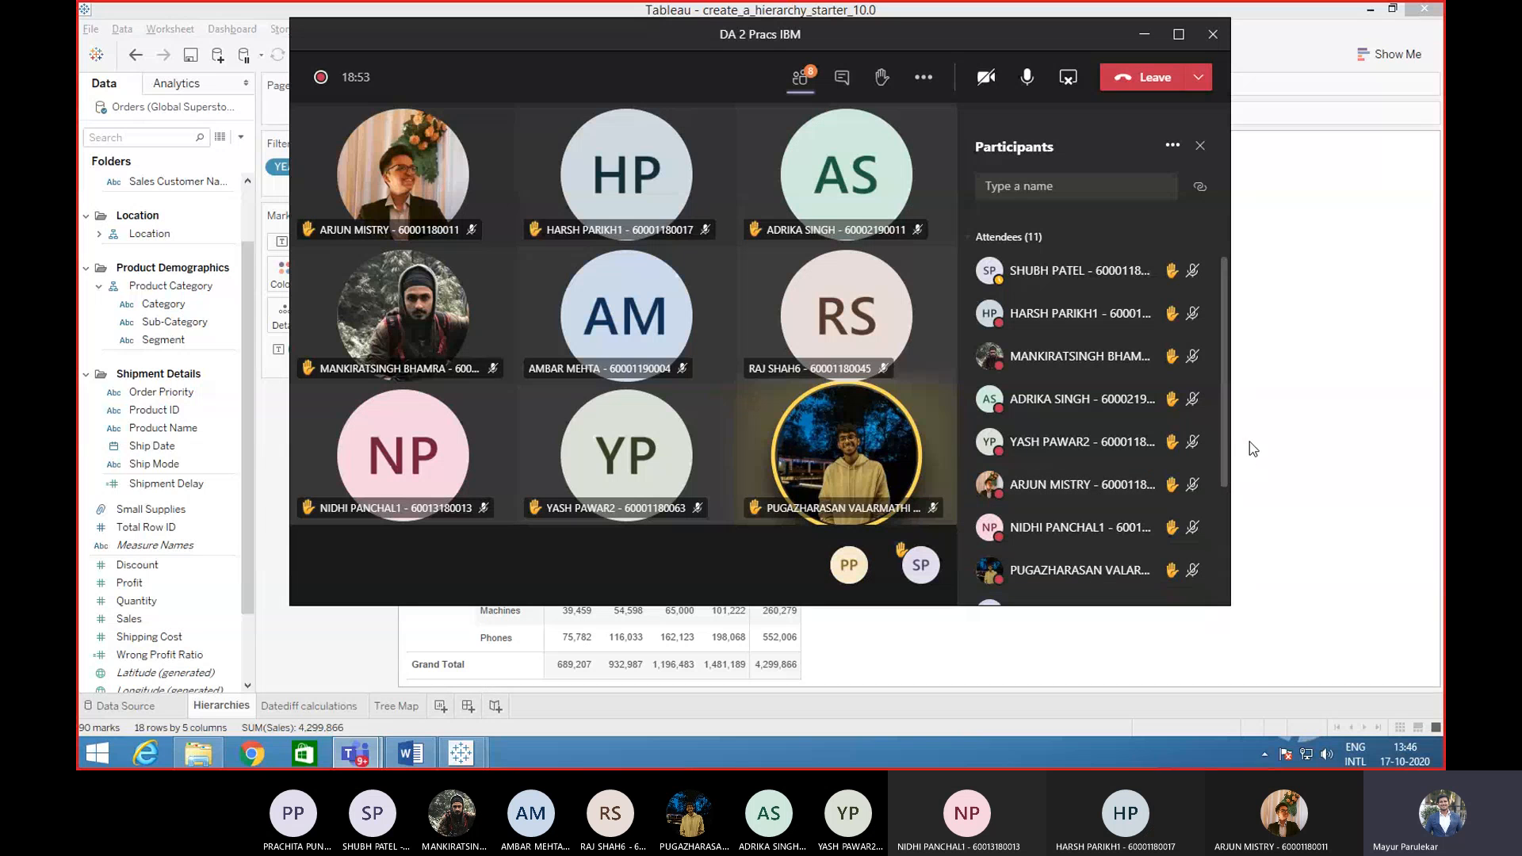
pyautogui.moveTo(1225, 403); pyautogui.dragTo(1227, 424)
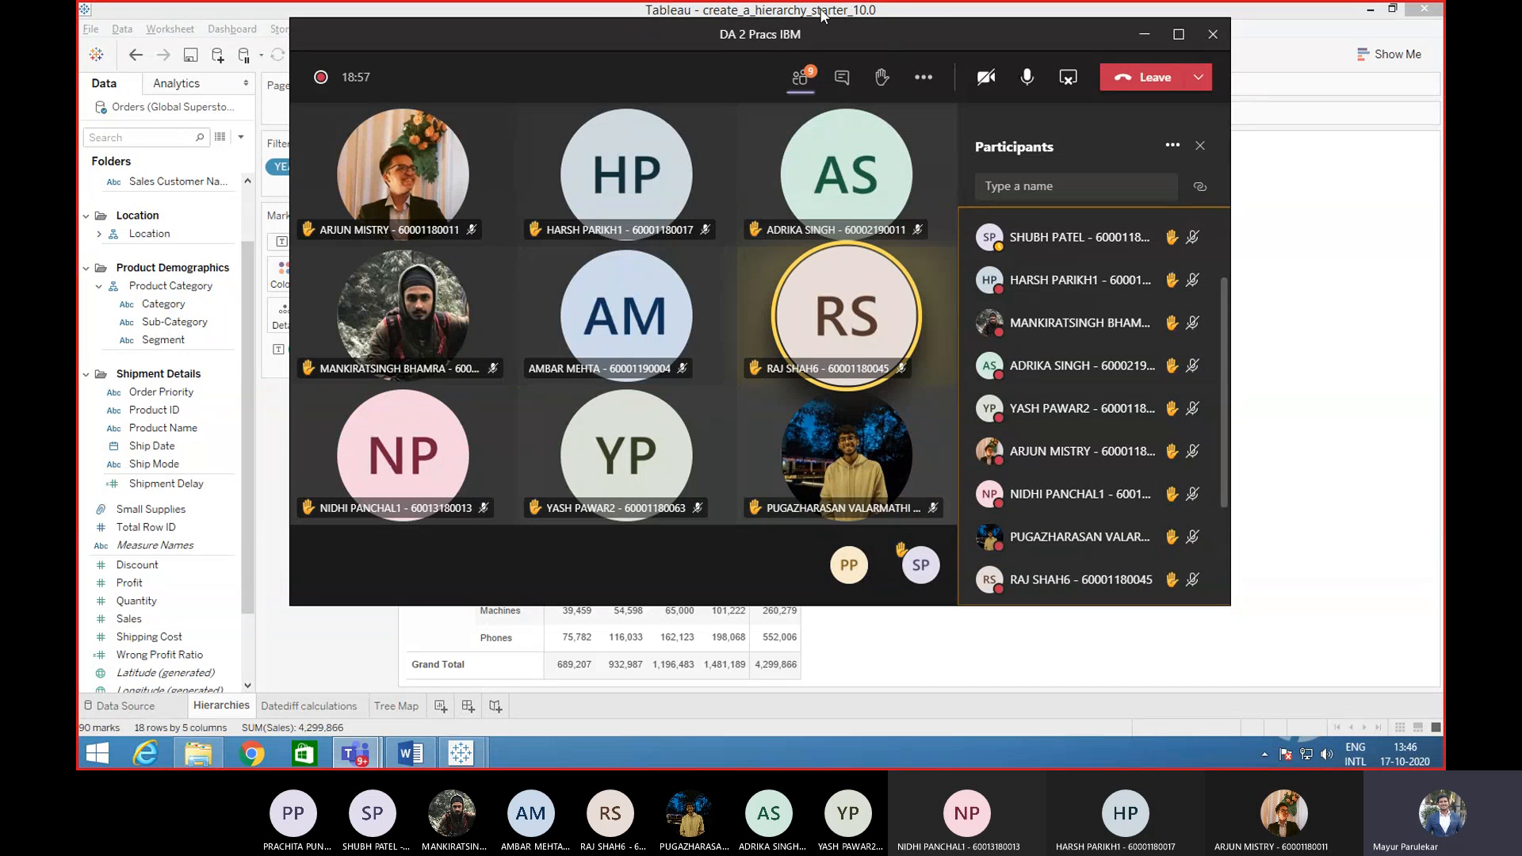
pyautogui.moveTo(815, 34); pyautogui.dragTo(1105, 41)
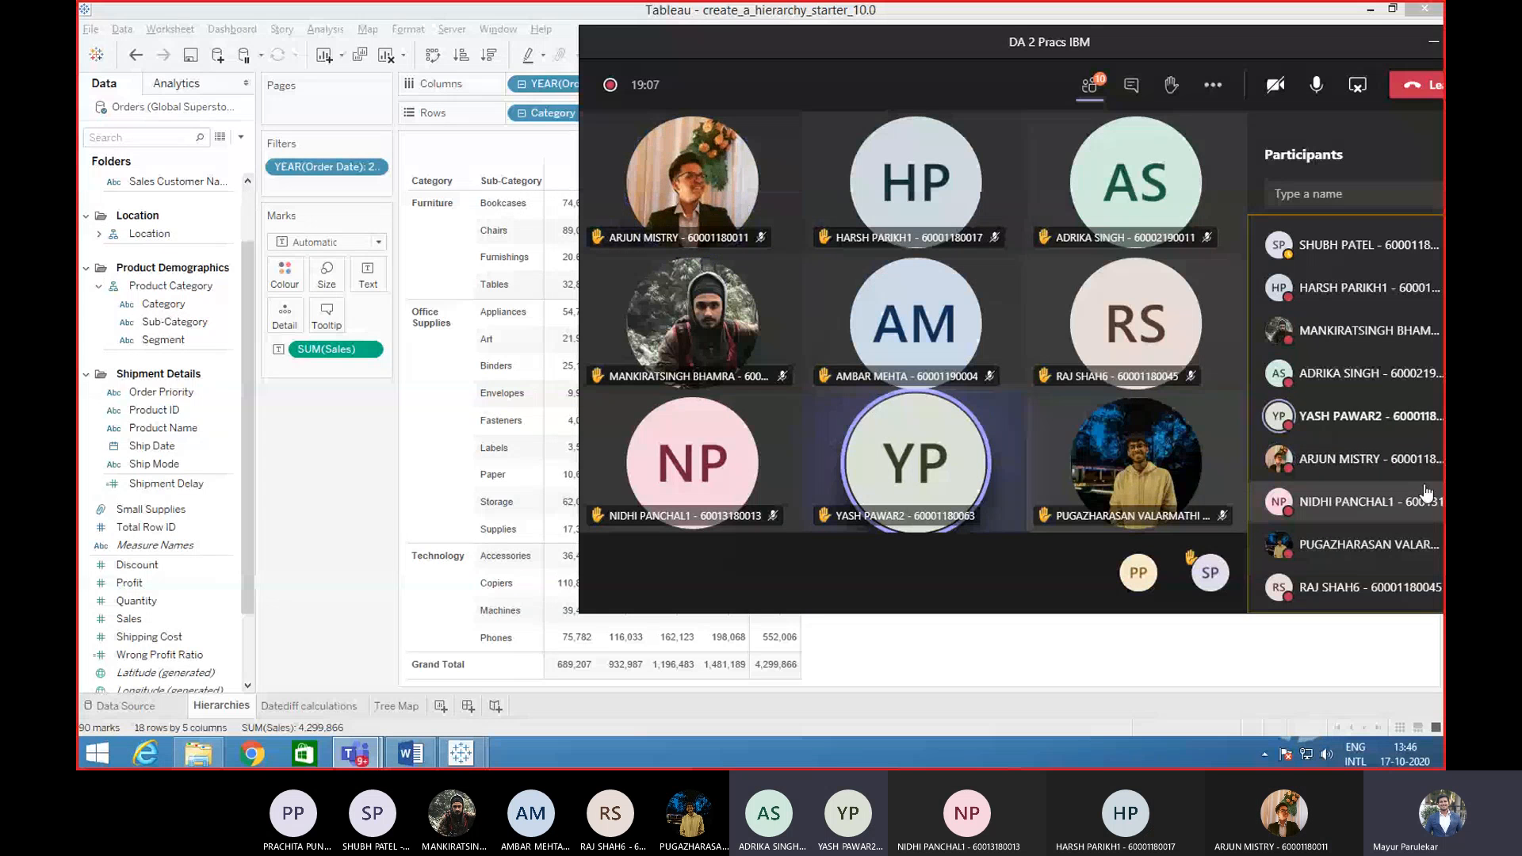
pyautogui.scroll(-1, 1418, 507)
pyautogui.scroll(-2, 1404, 561)
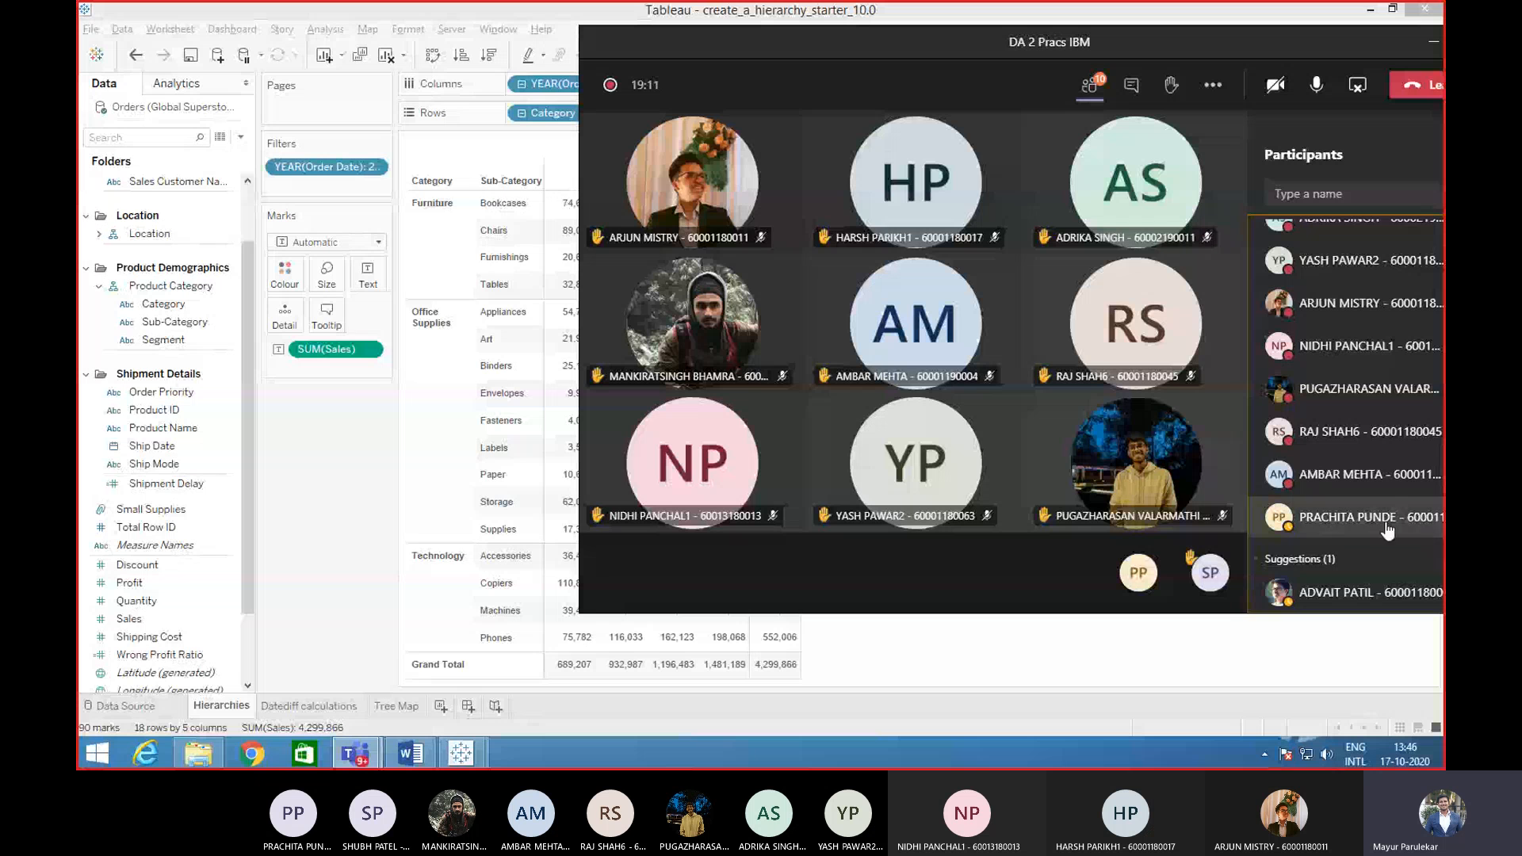
pyautogui.moveTo(1280, 390)
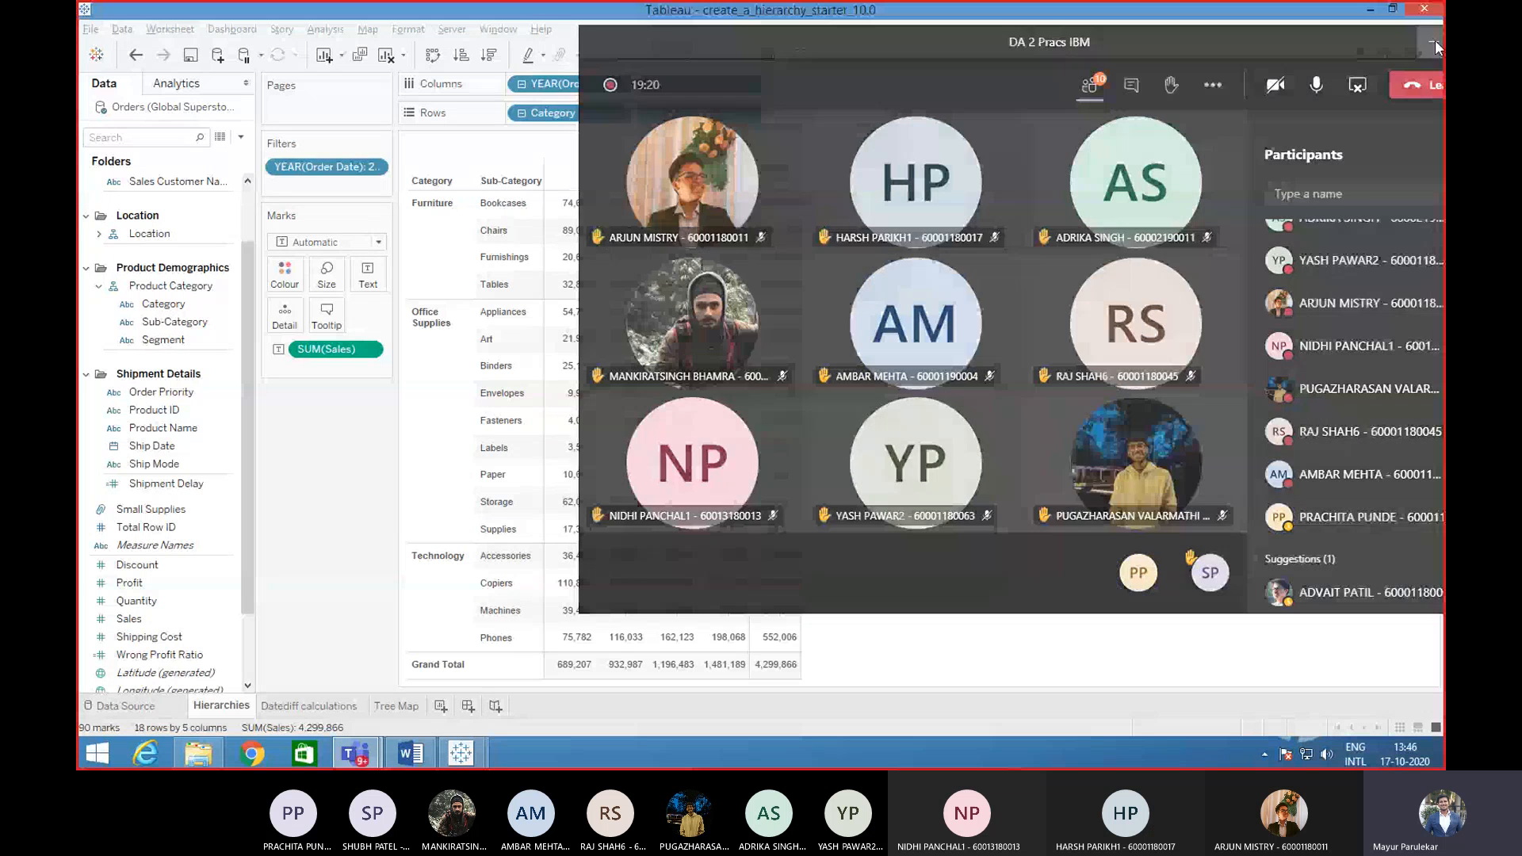
pyautogui.click(1434, 41)
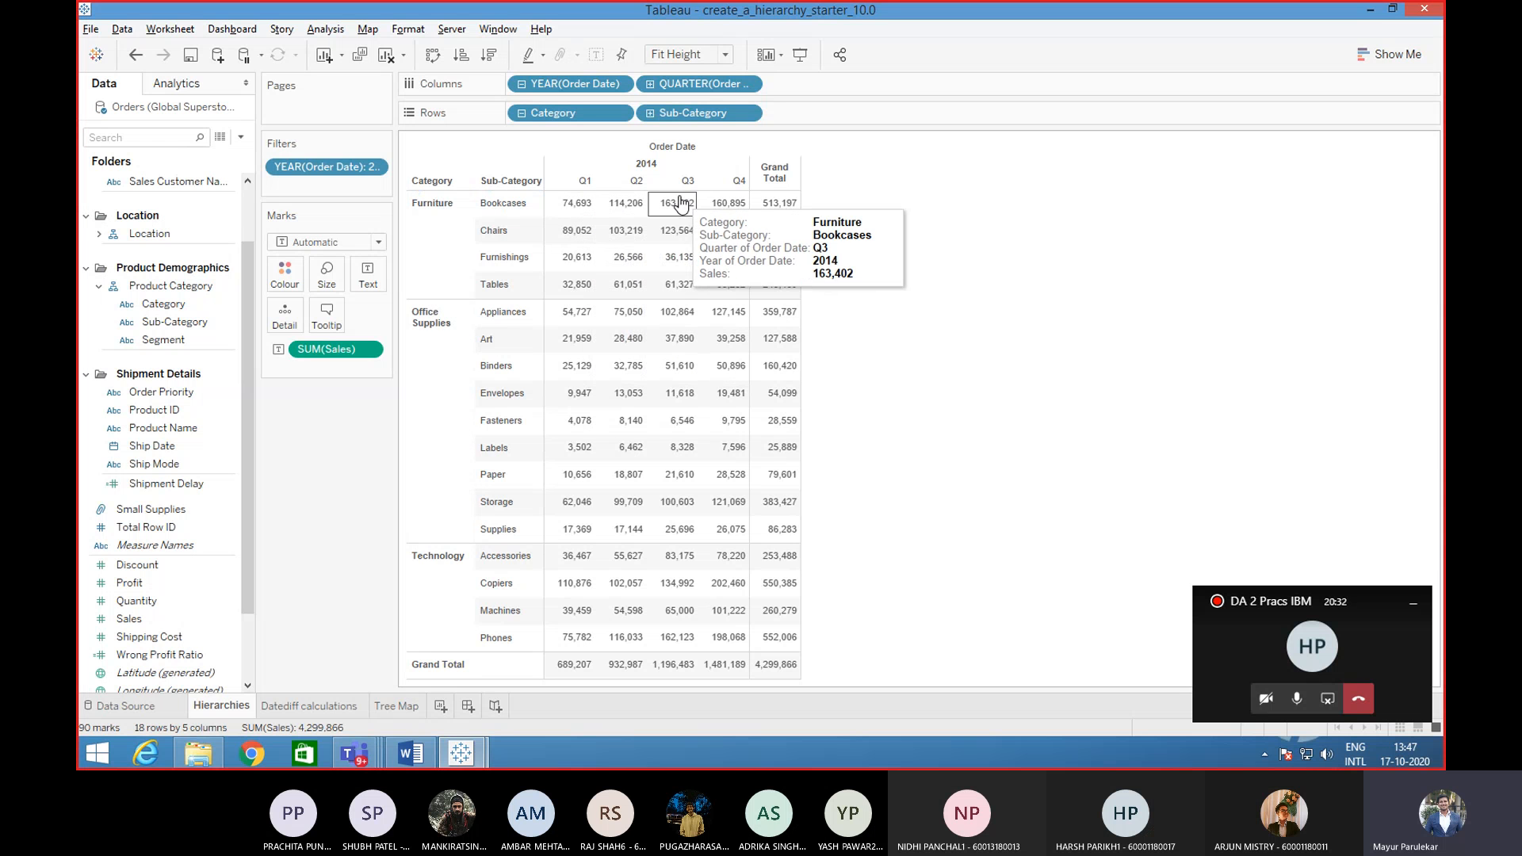
# - Add all subtotals to the category and quarter levels of the sales table
pyautogui.click(321, 30)
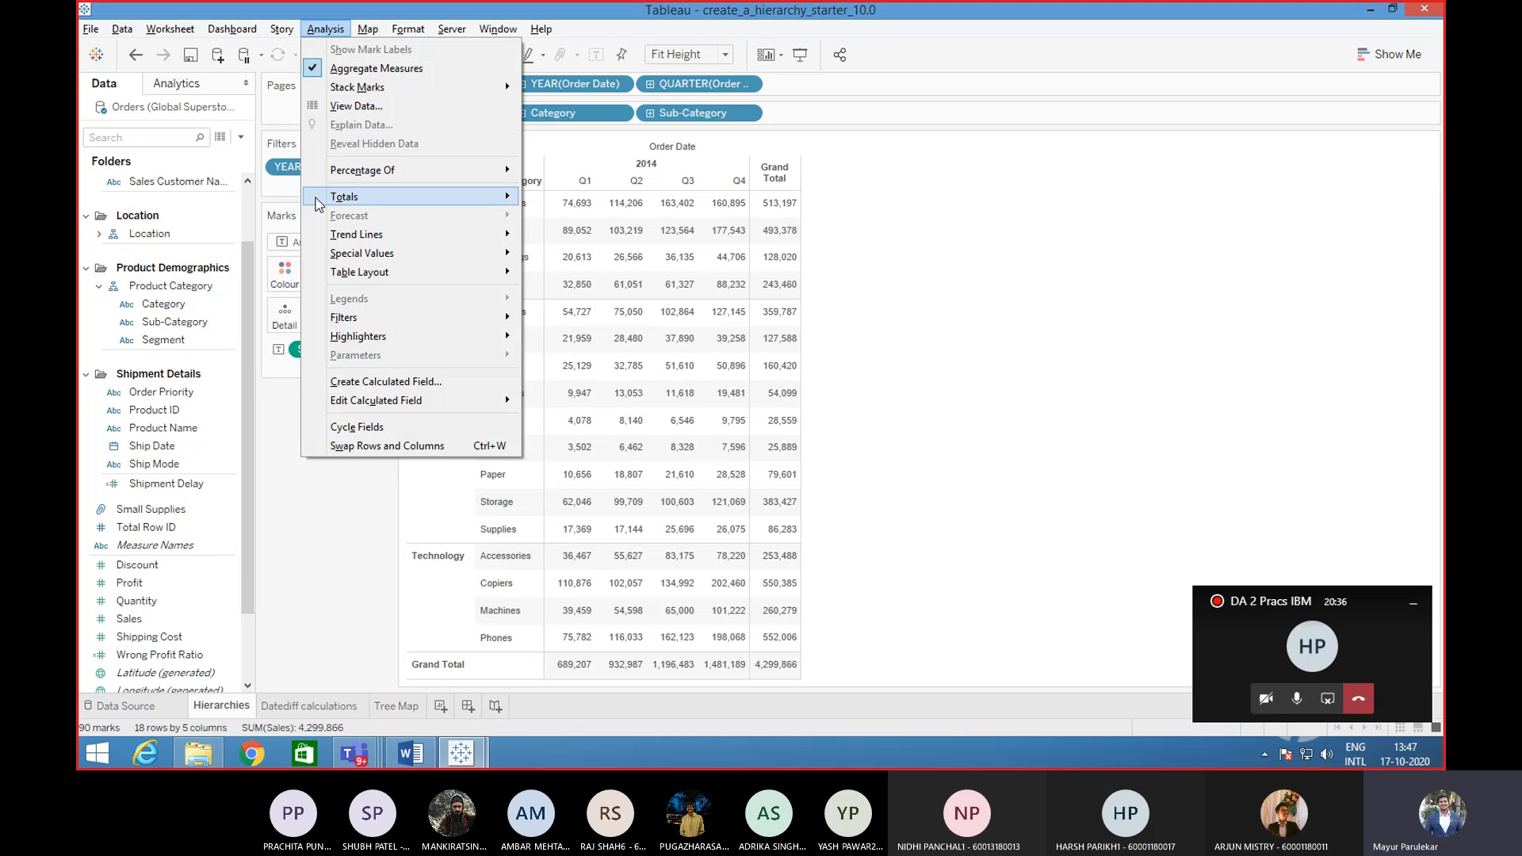
pyautogui.moveTo(321, 204)
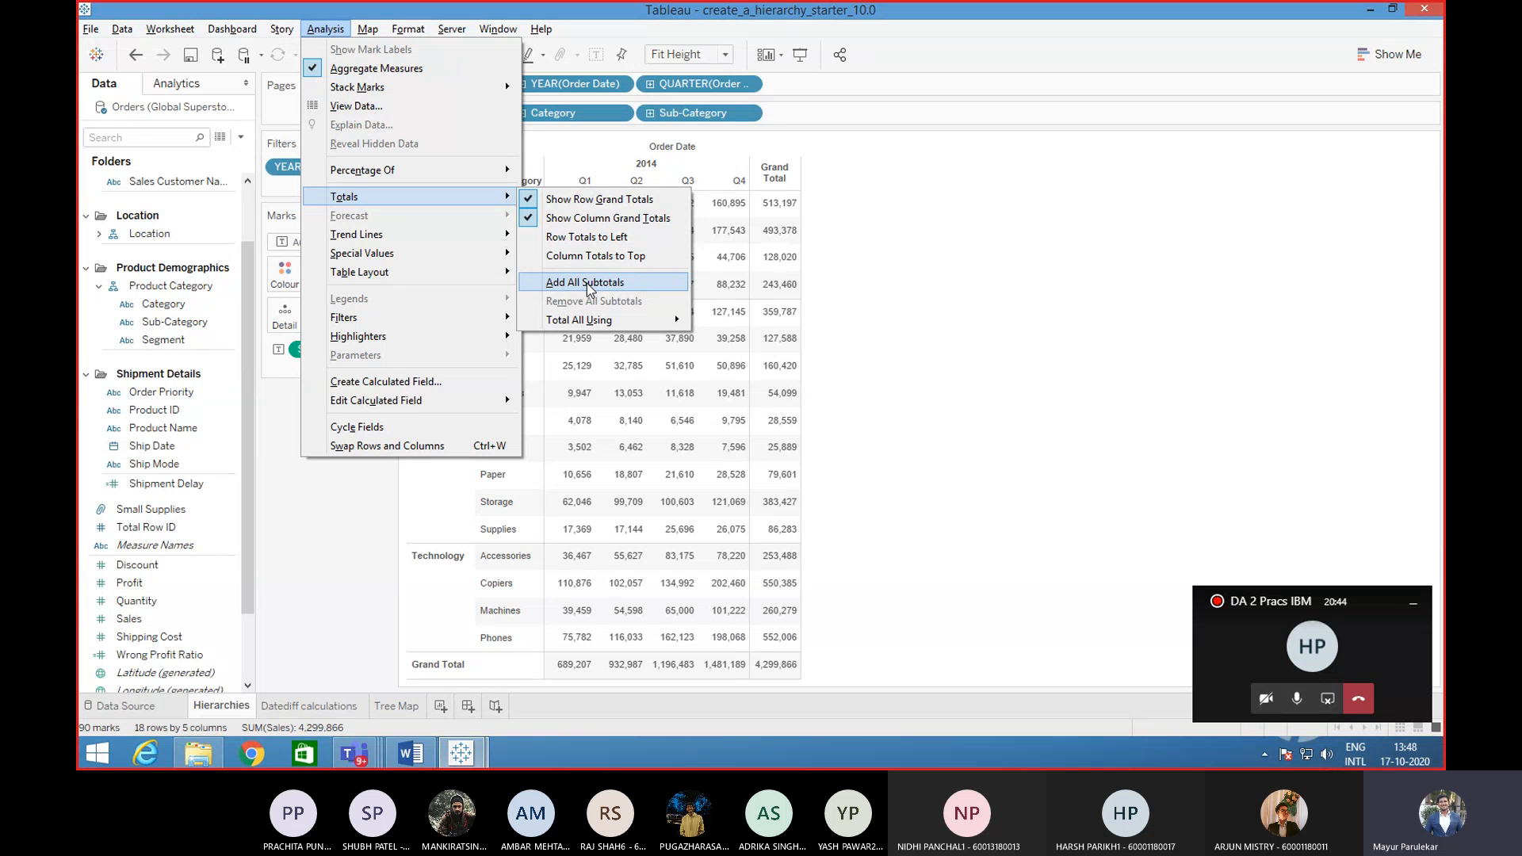
pyautogui.click(587, 283)
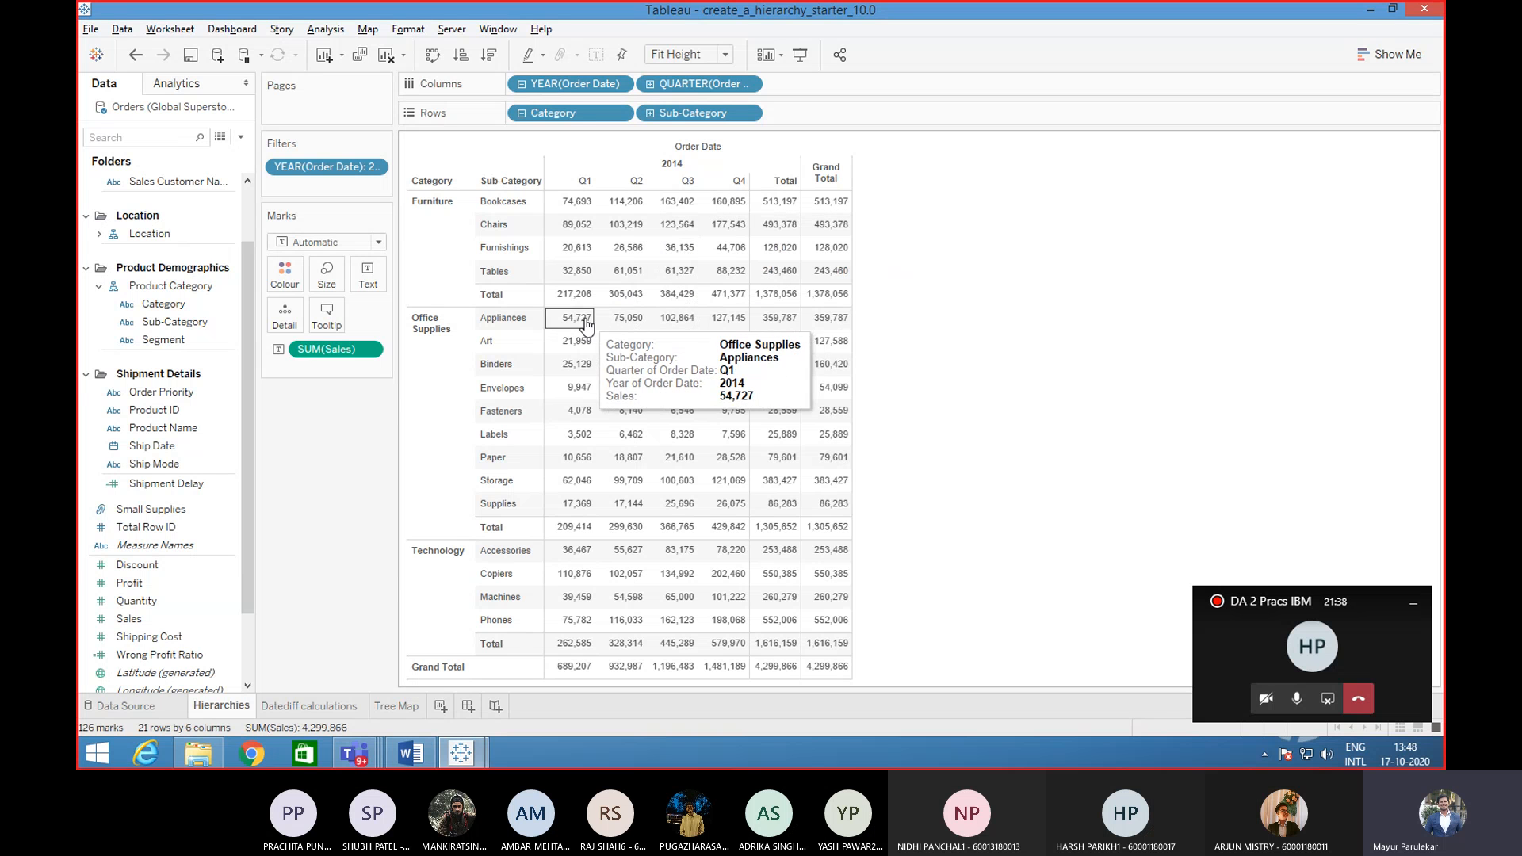
# - Check the Teams meeting for participants' responses, return to Tableau and examine the quarterly sales values alongside the subtotals
pyautogui.click(1251, 659)
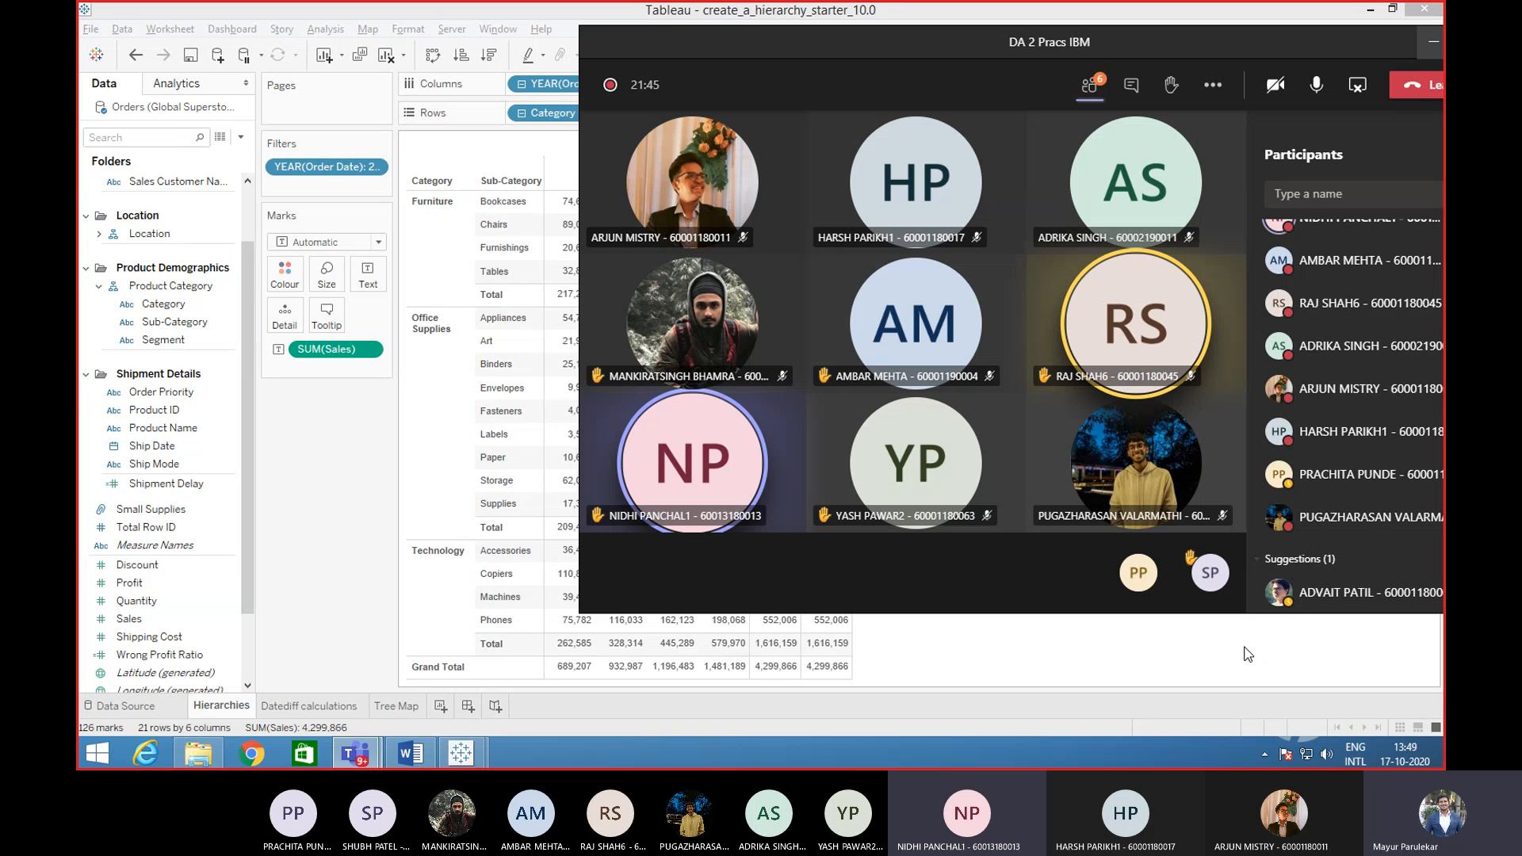
pyautogui.click(1427, 48)
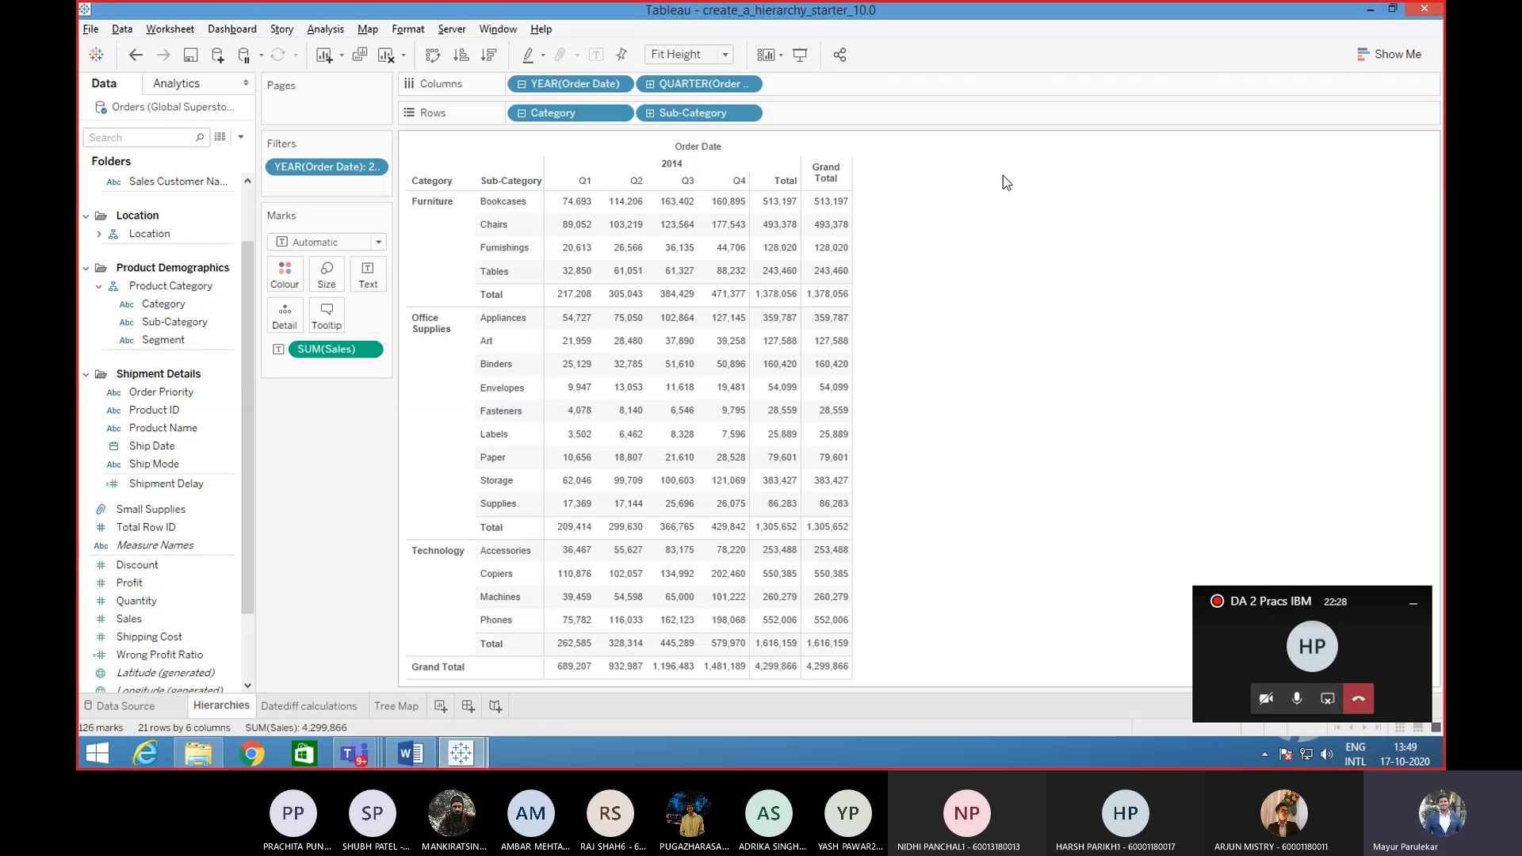
pyautogui.moveTo(686, 206)
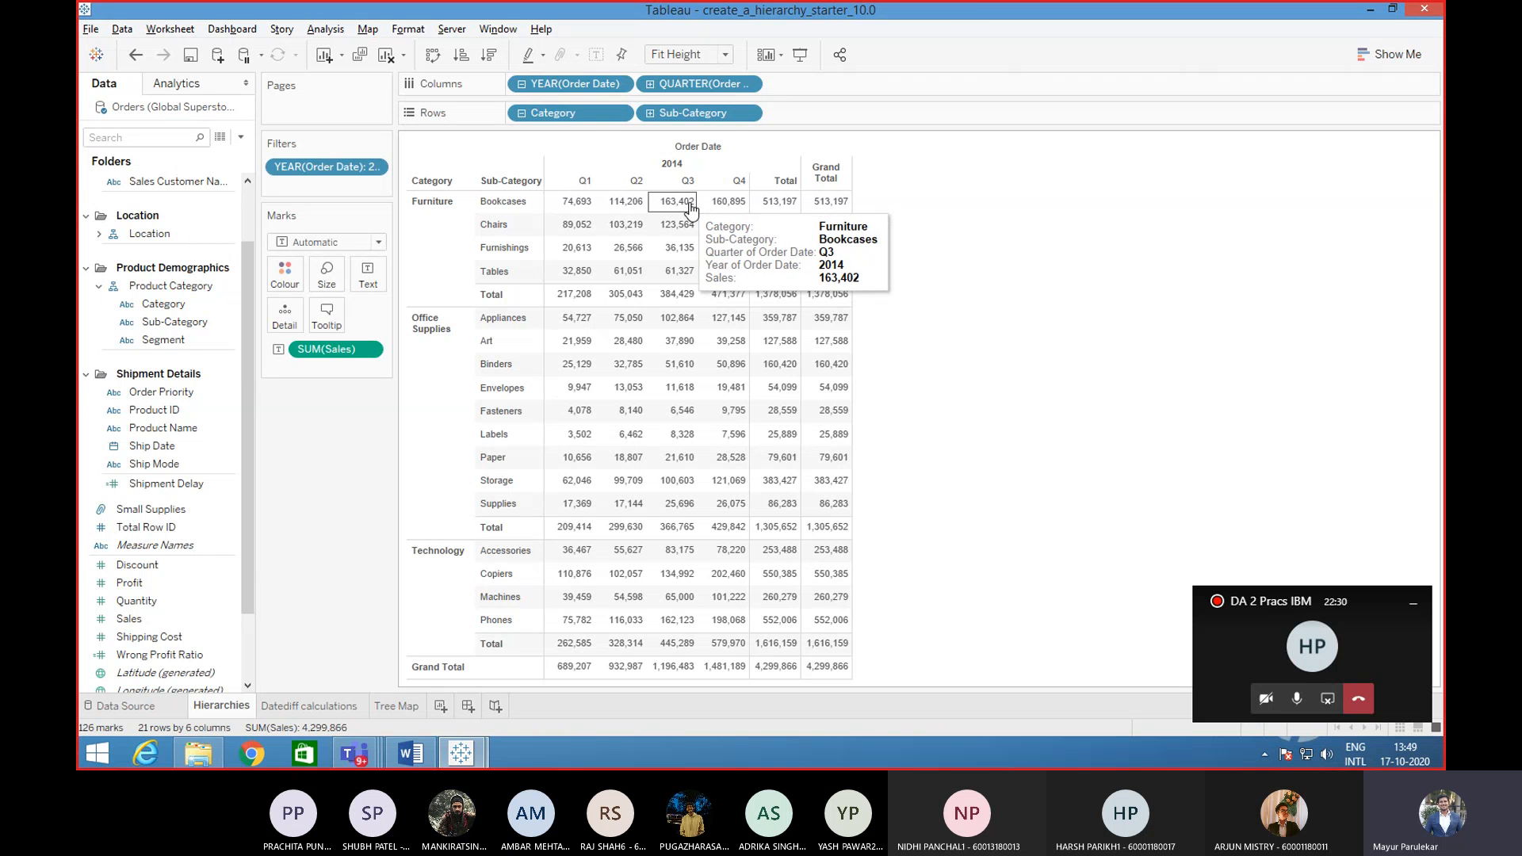
pyautogui.moveTo(613, 212)
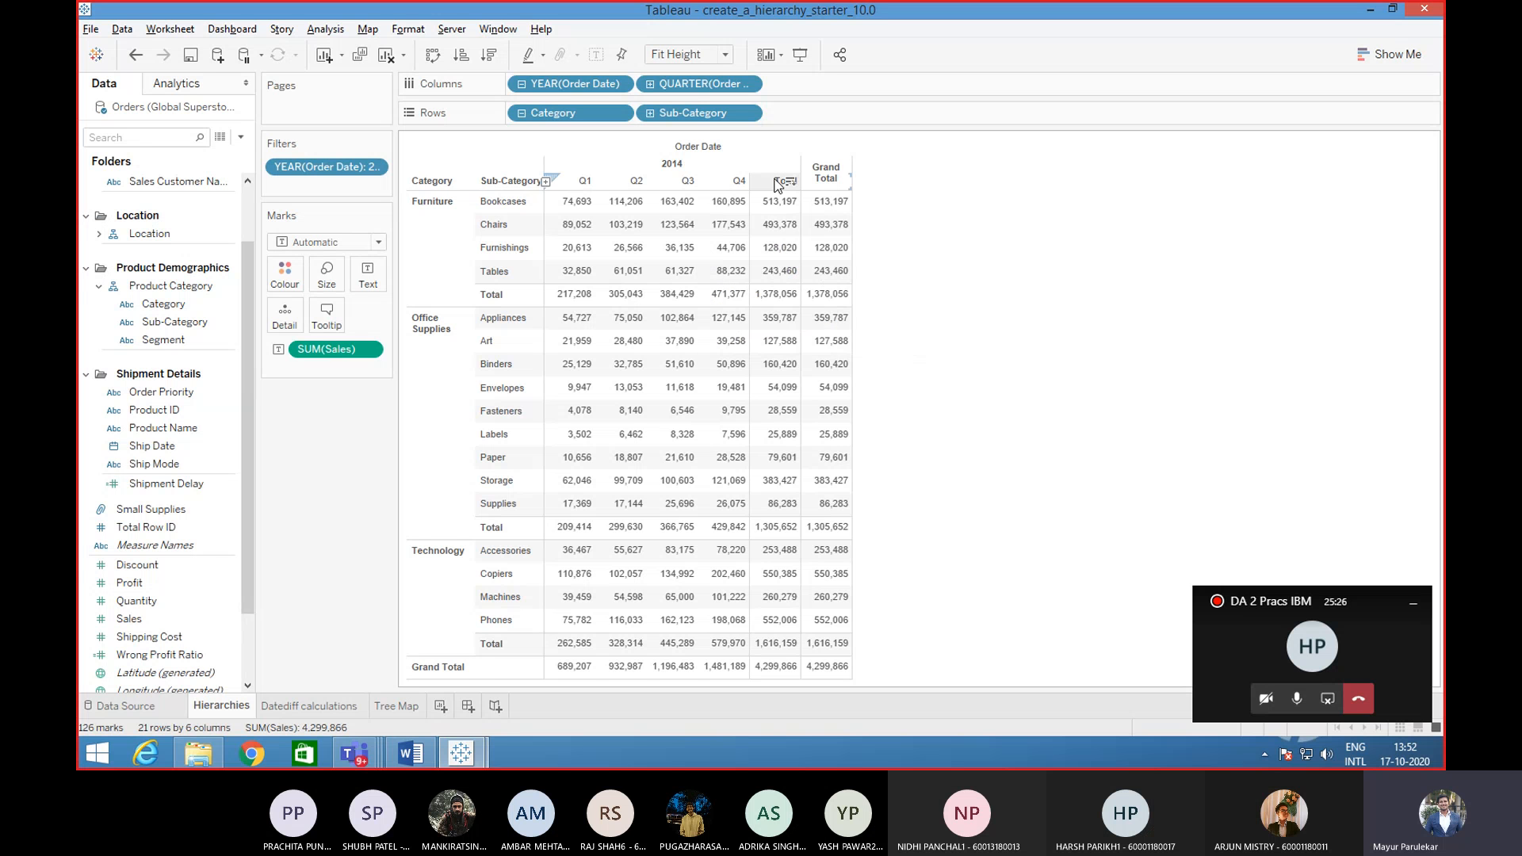
# - Undo the added subtotals and apply the Rank quick table calculation to SUM(Sales)
pyautogui.hotkey('ctrl', 'z')
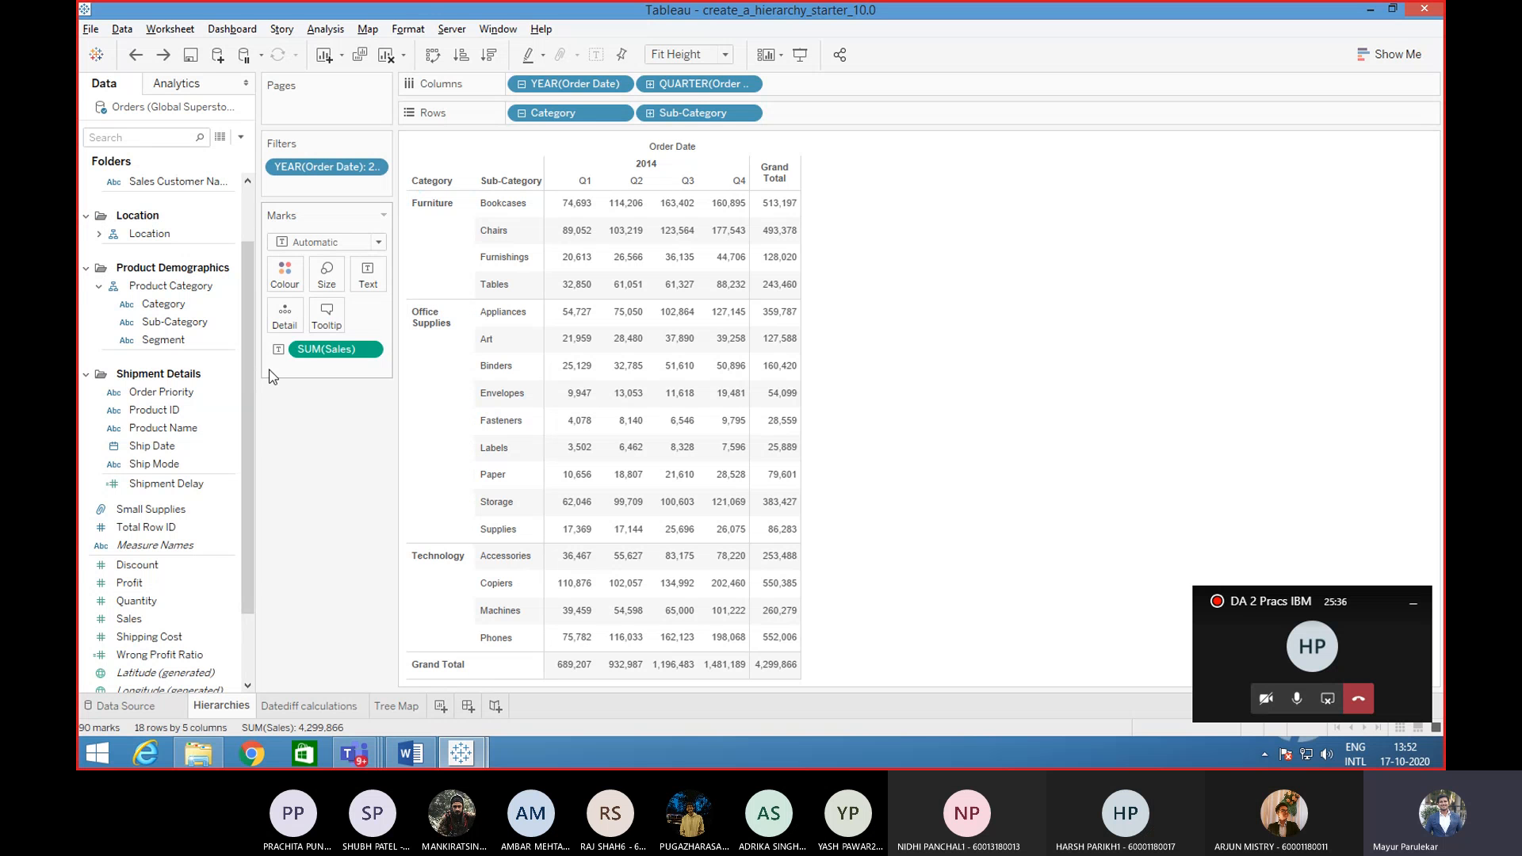
pyautogui.click(370, 352)
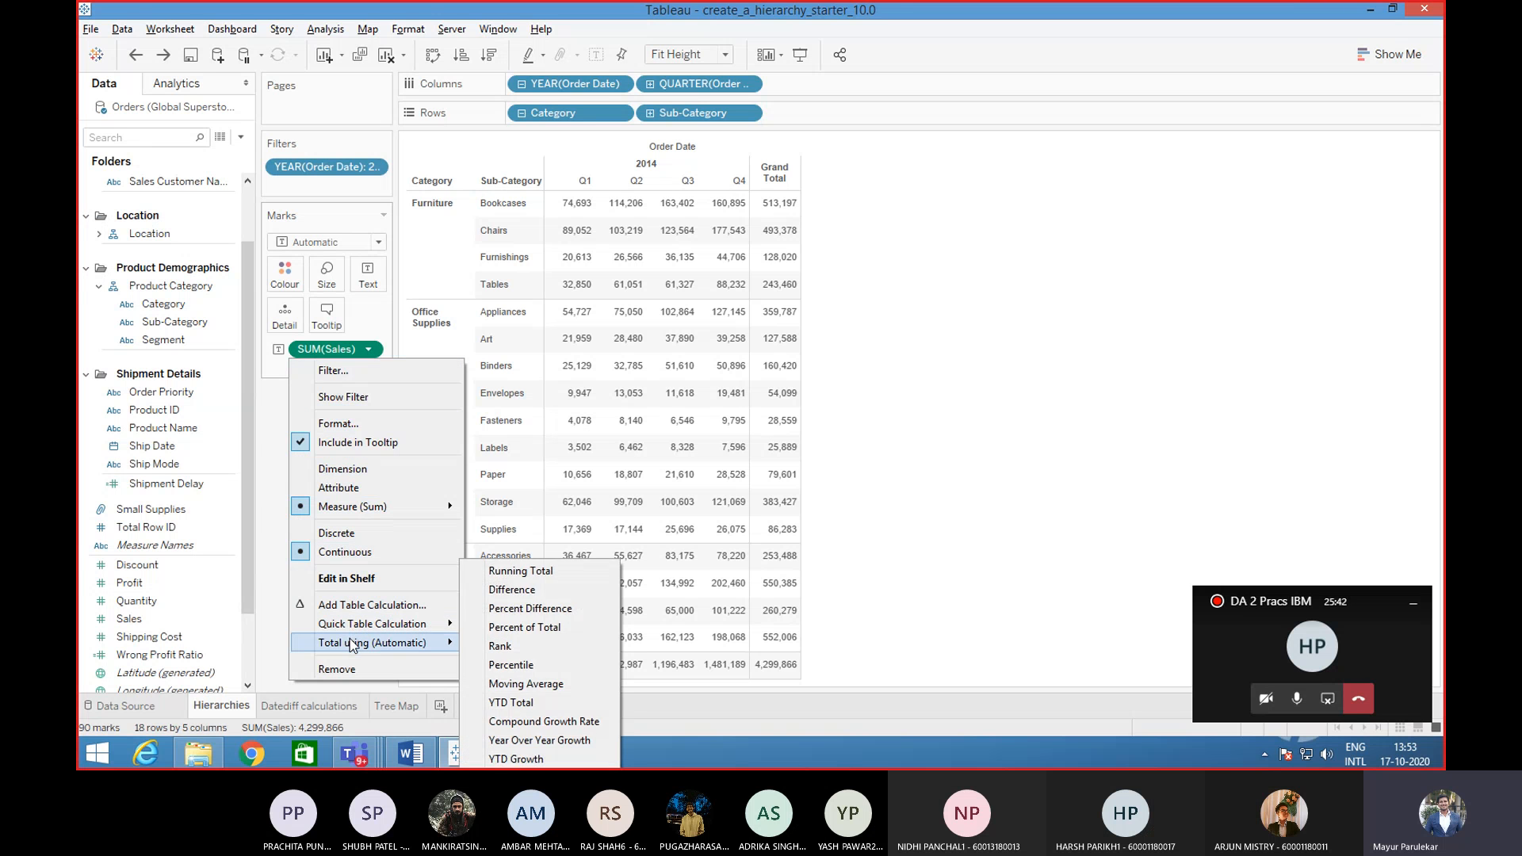
pyautogui.moveTo(355, 630)
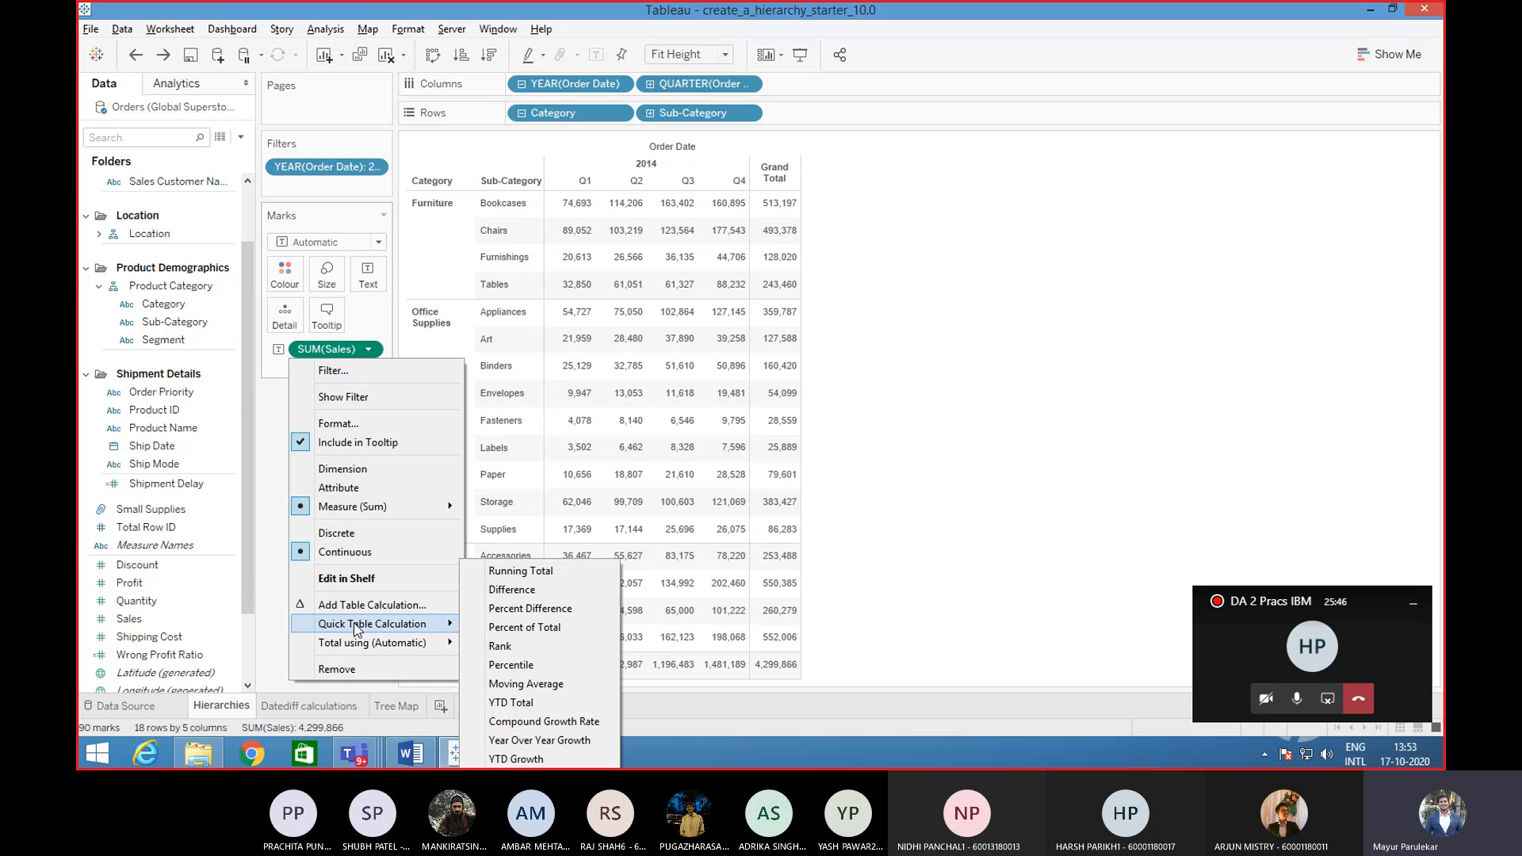
pyautogui.click(499, 646)
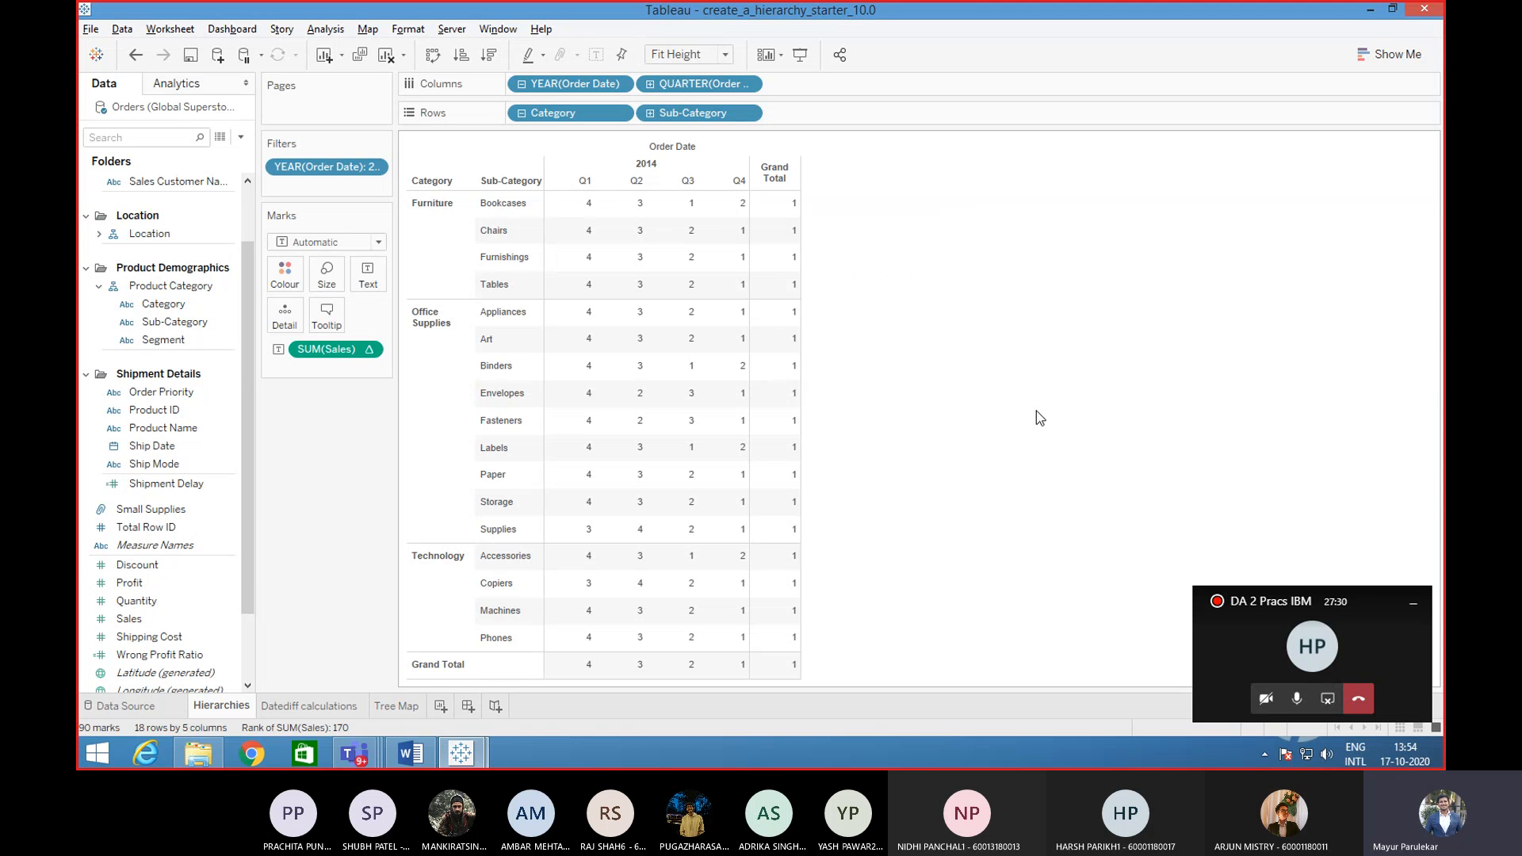
# - Check the Teams meeting for participants' responses, return to Tableau and examine the Office Supplies sales ranks across the quarters
pyautogui.click(1251, 642)
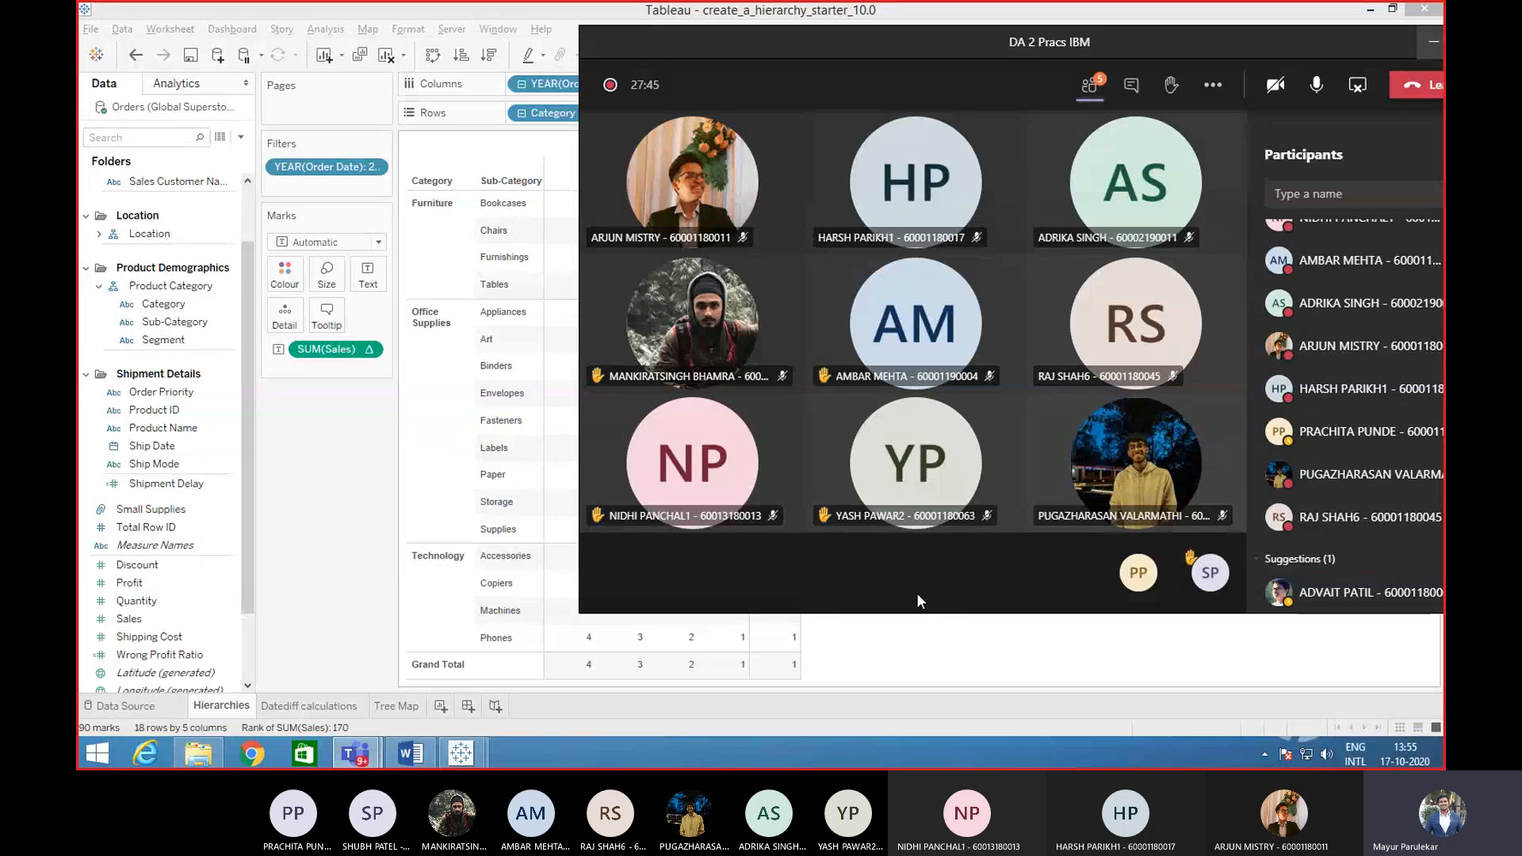
pyautogui.click(435, 435)
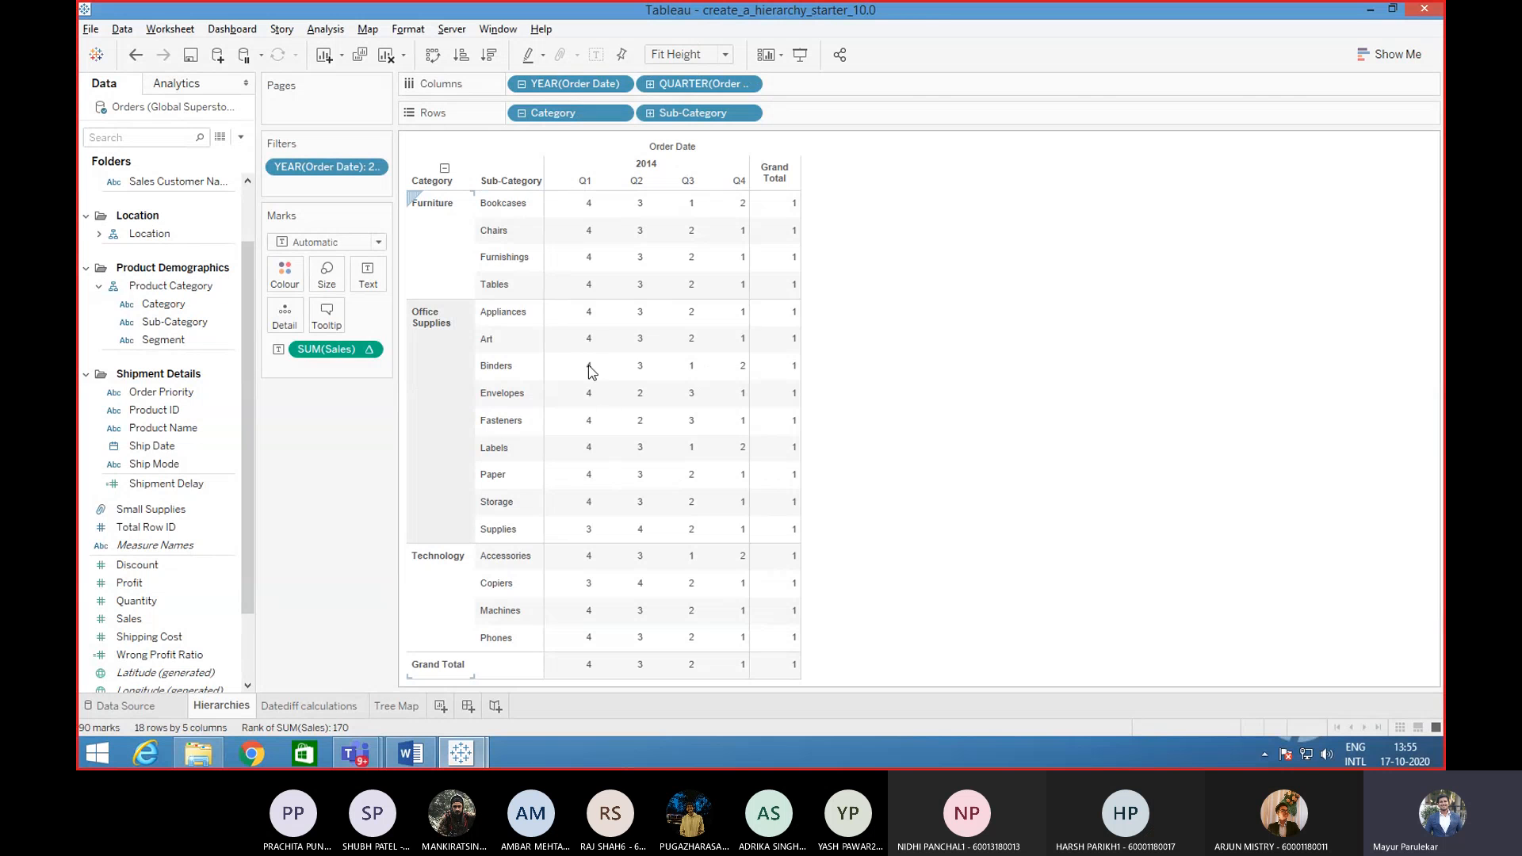
pyautogui.click(412, 360)
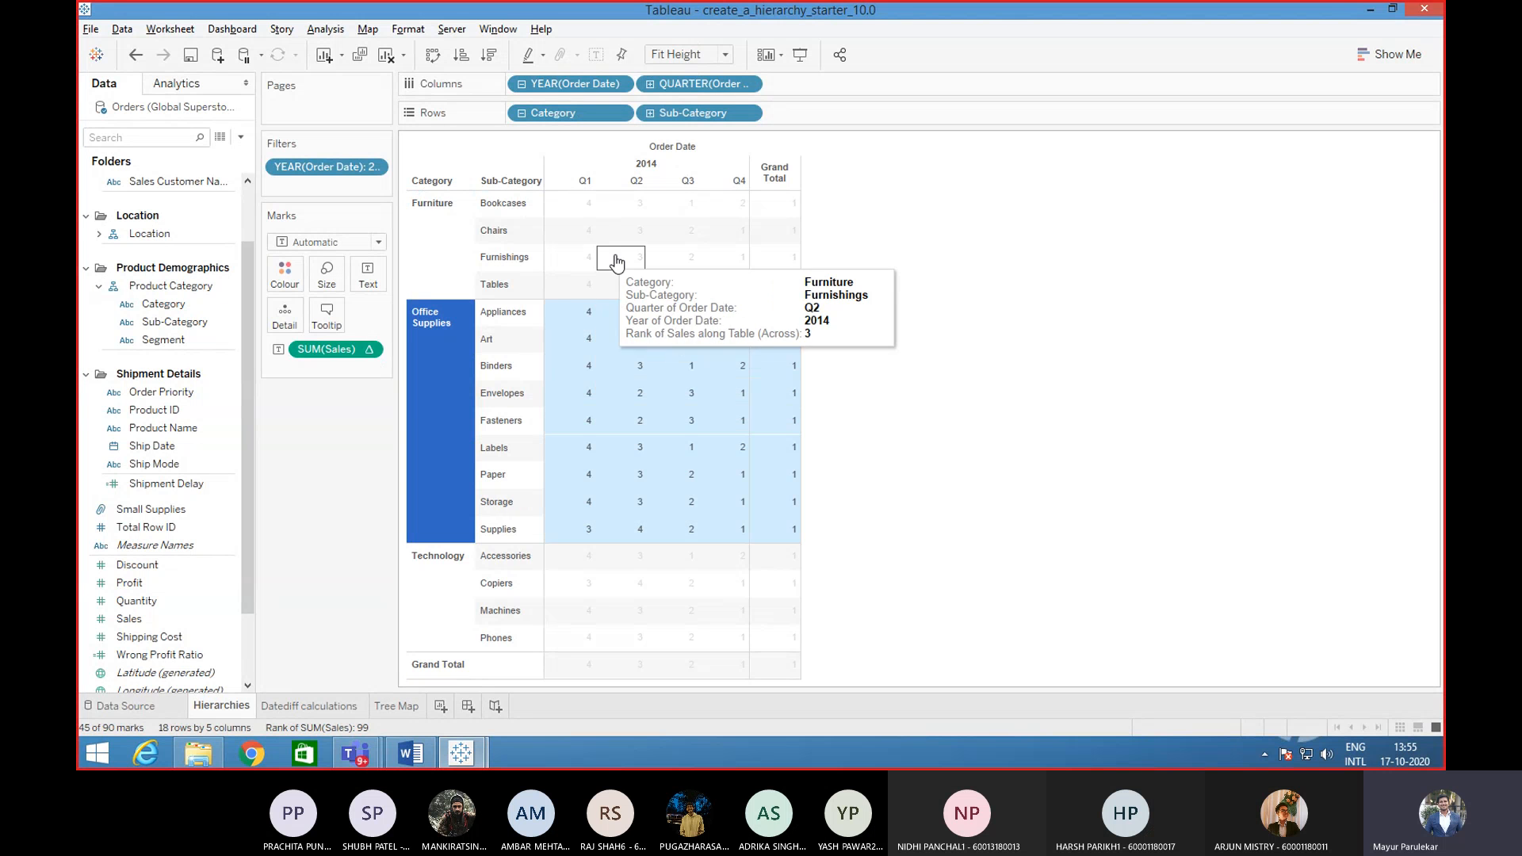
pyautogui.click(1151, 353)
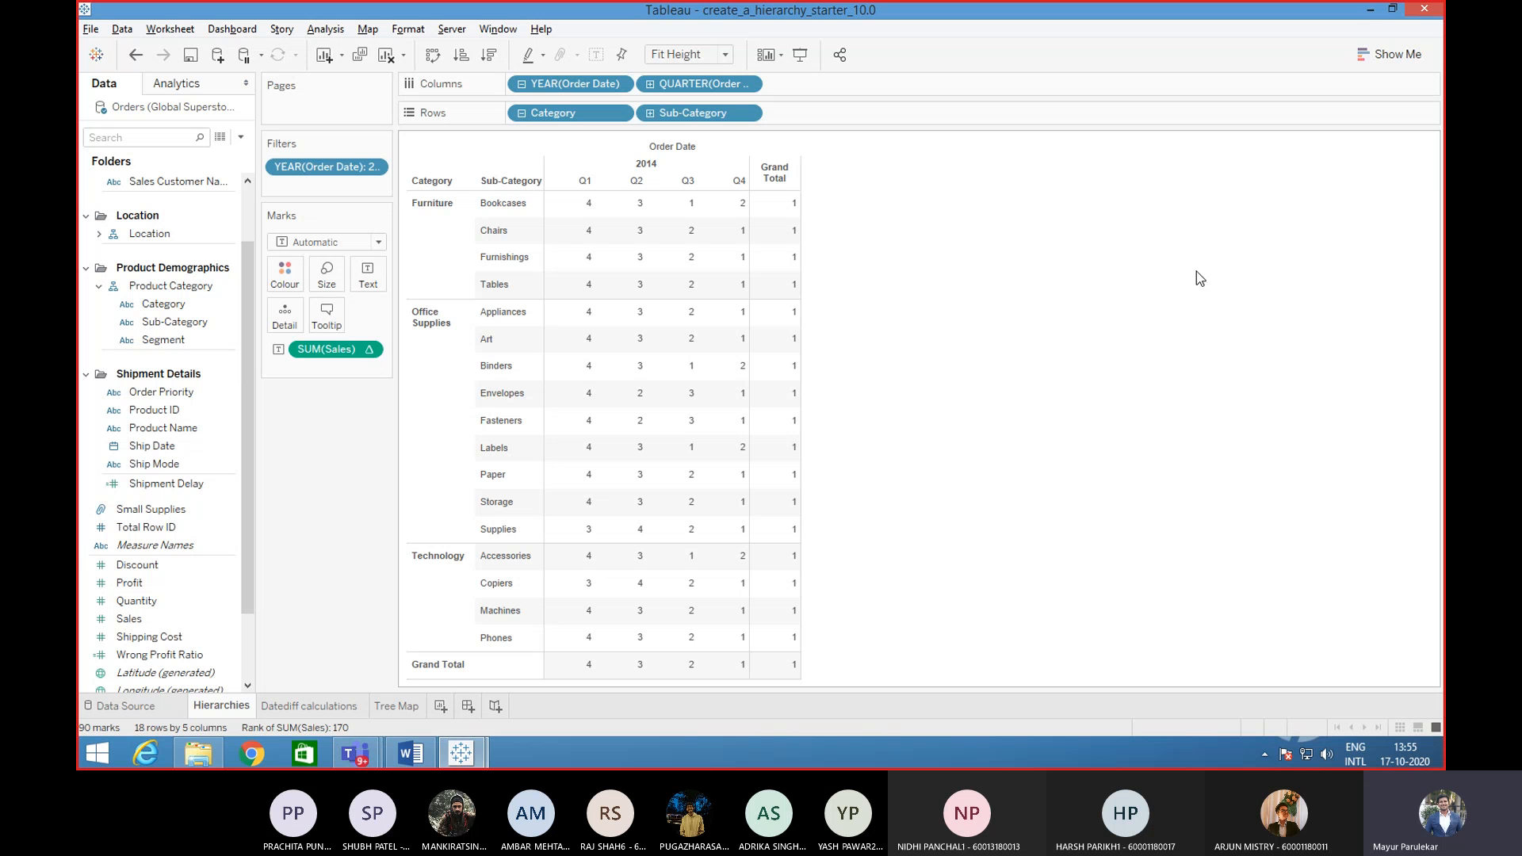
# - Review the quick table calculation options for SUM(Sales) and undo the Rank calculation
pyautogui.click(368, 349)
pyautogui.moveTo(372, 661)
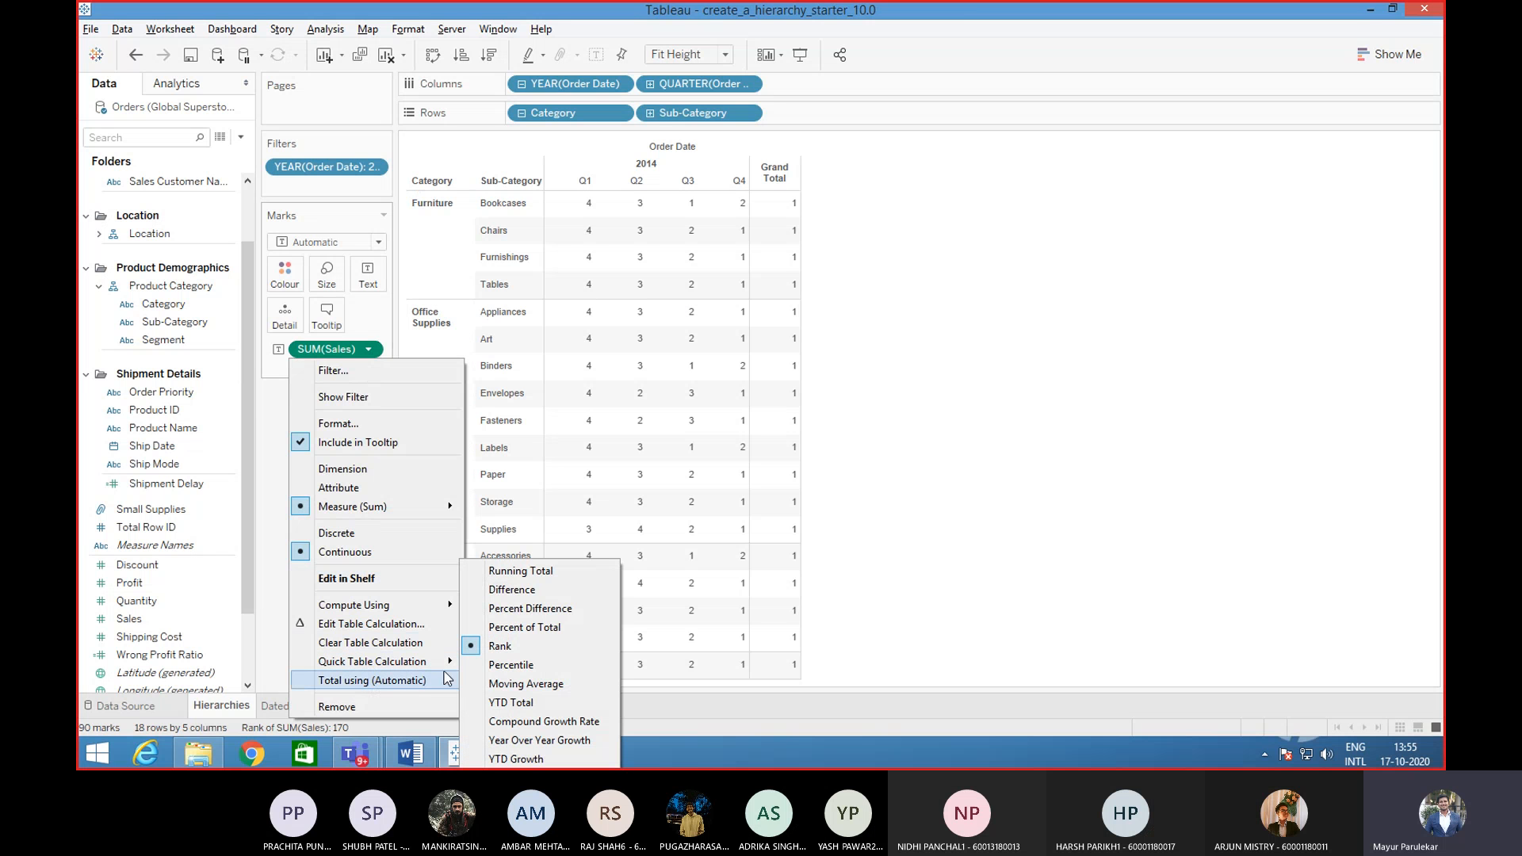
pyautogui.click(994, 435)
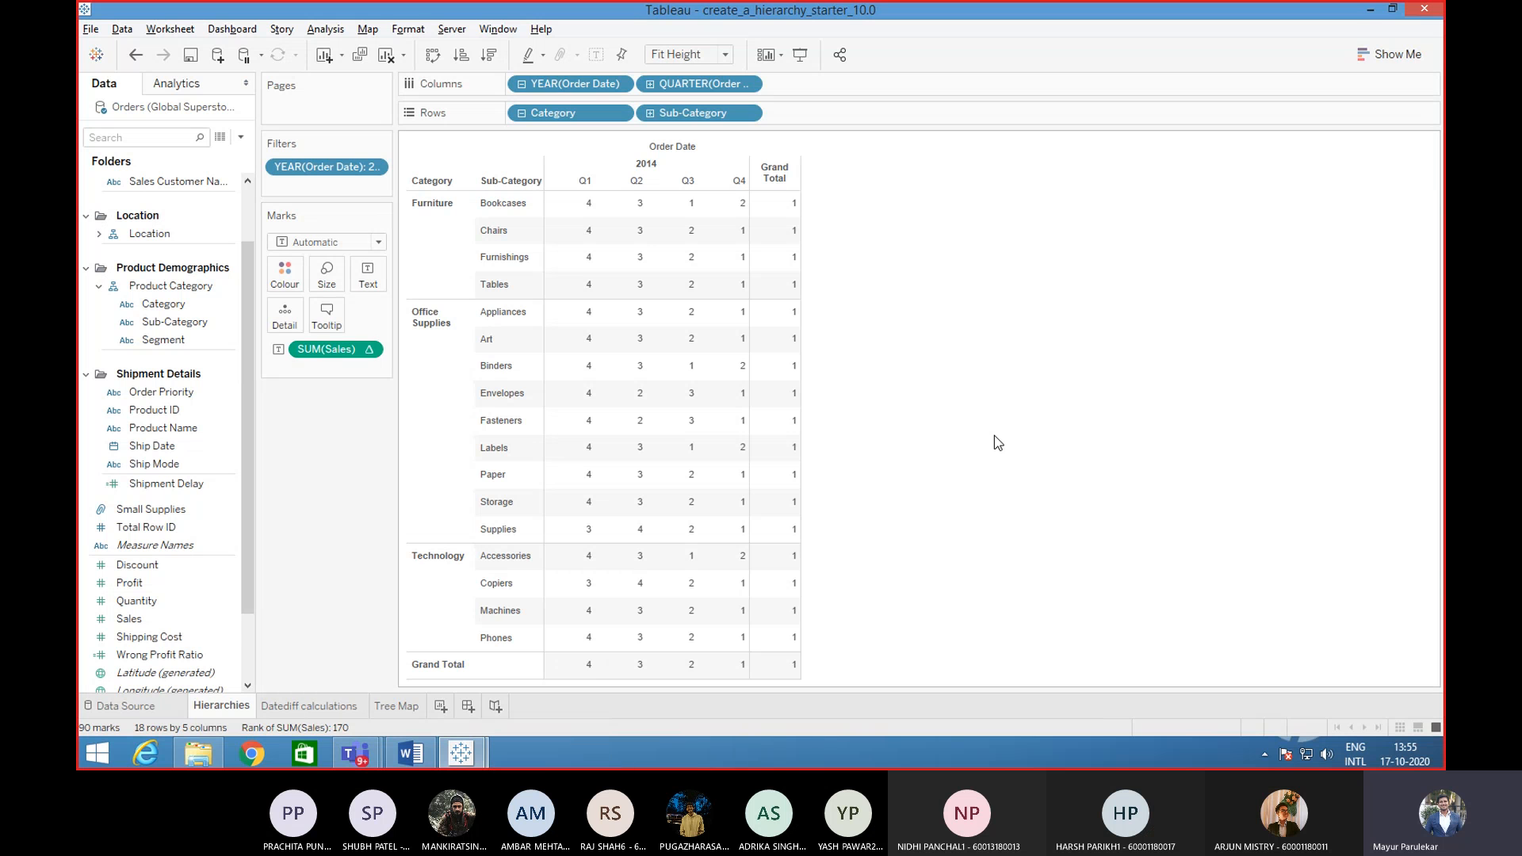
pyautogui.hotkey('ctrl', 'z')
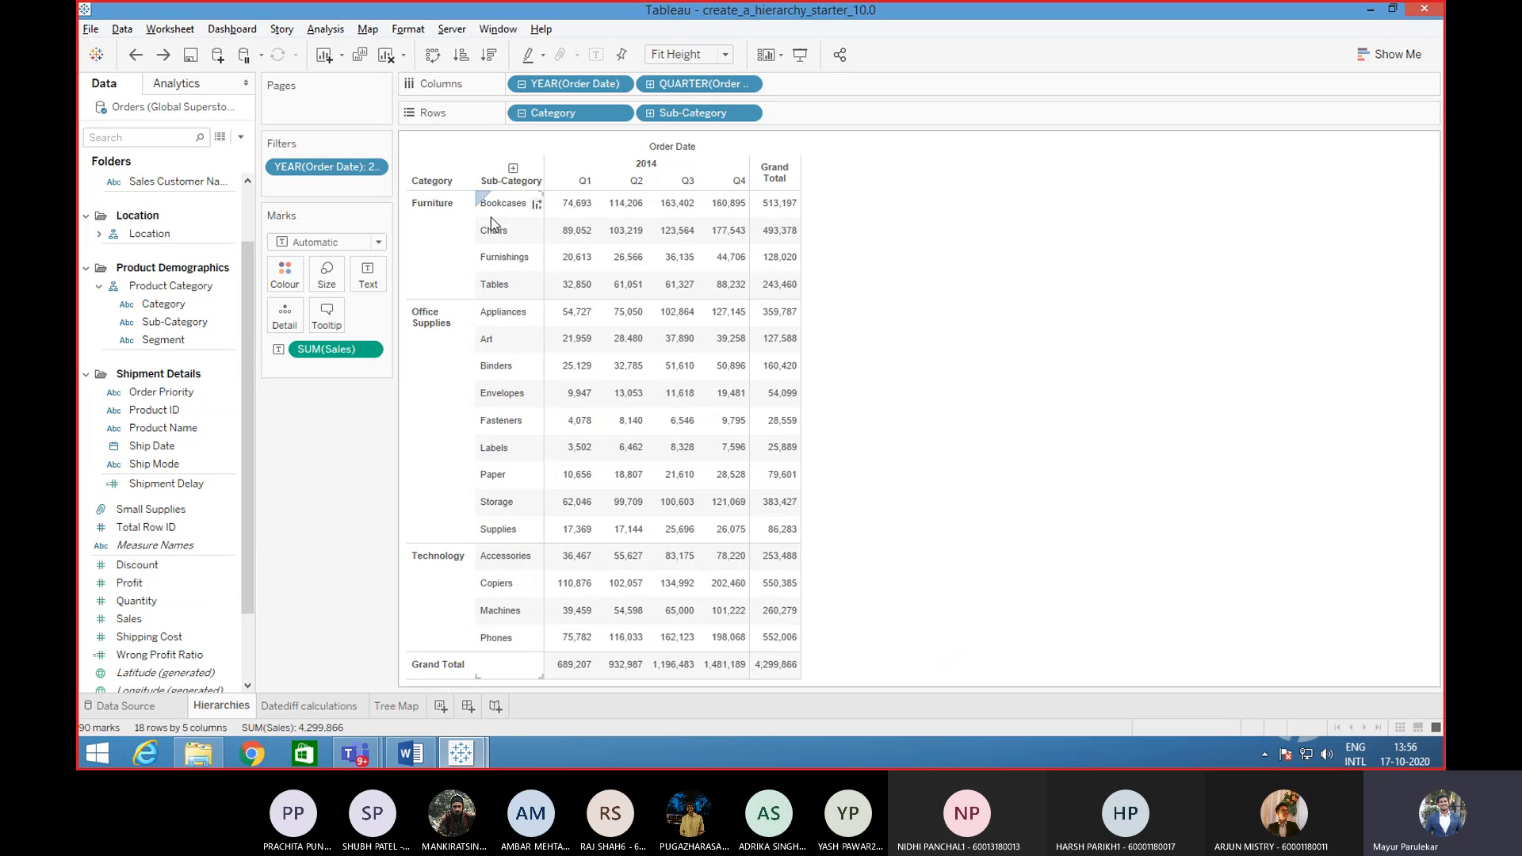
# - Change the Sales measure's aggregation to Average and examine the averages in the grand total column and row
pyautogui.click(368, 350)
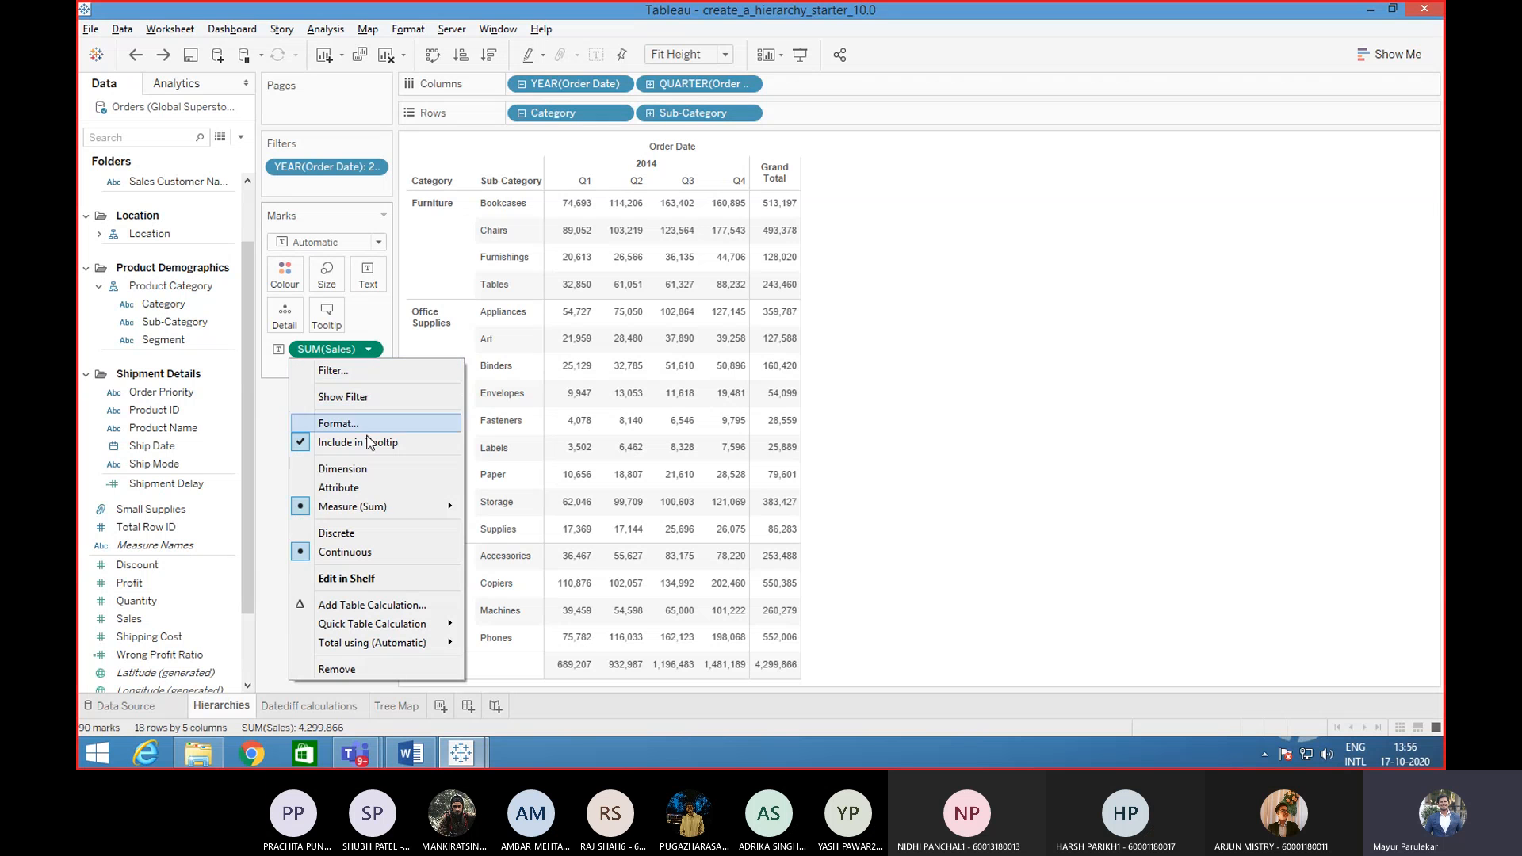
pyautogui.moveTo(372, 507)
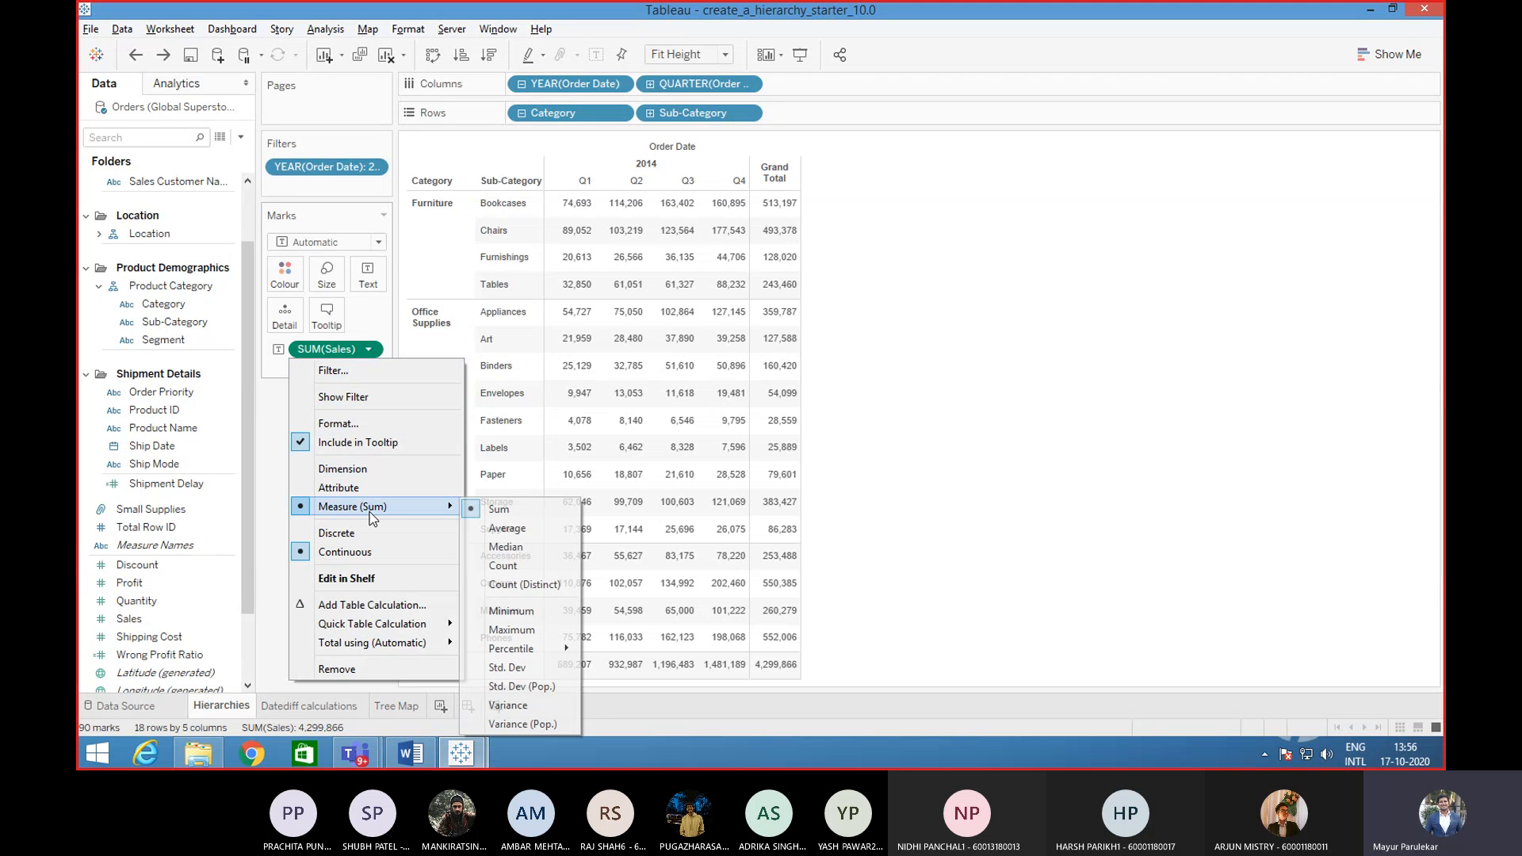
pyautogui.click(485, 529)
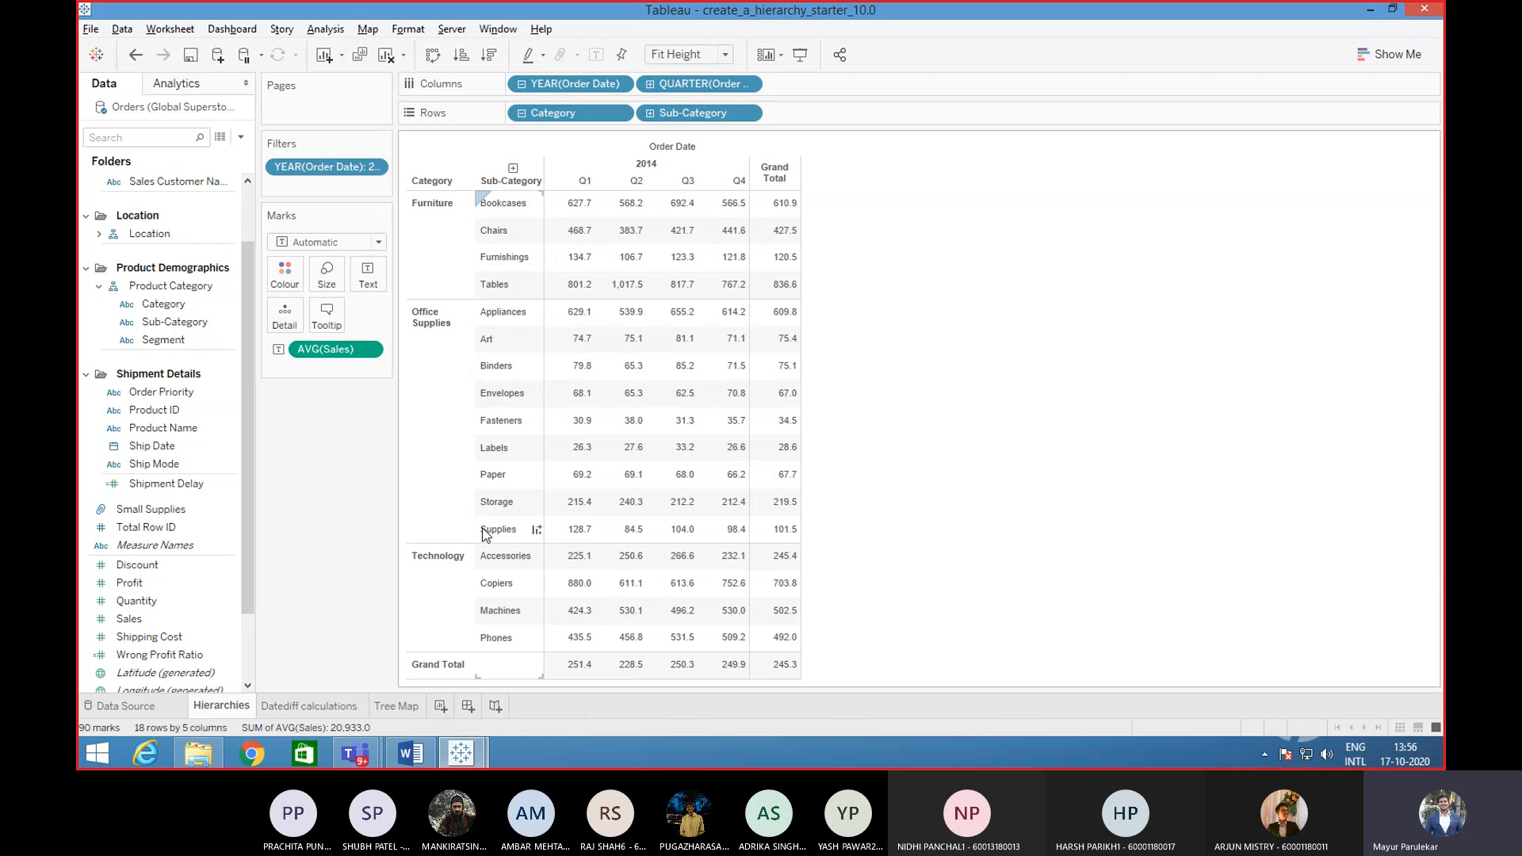
pyautogui.moveTo(754, 237)
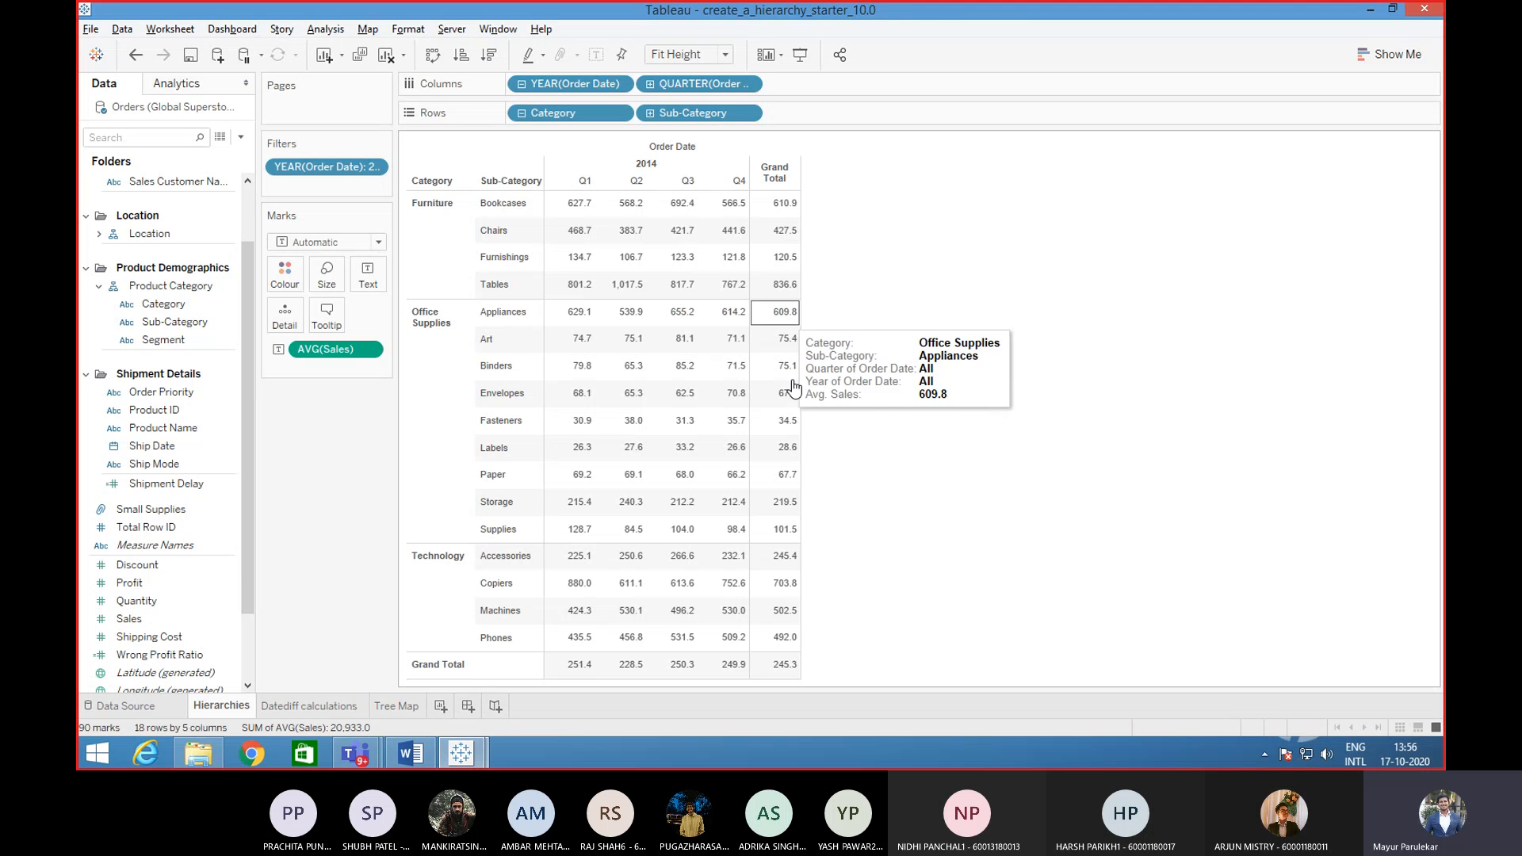
pyautogui.moveTo(624, 670)
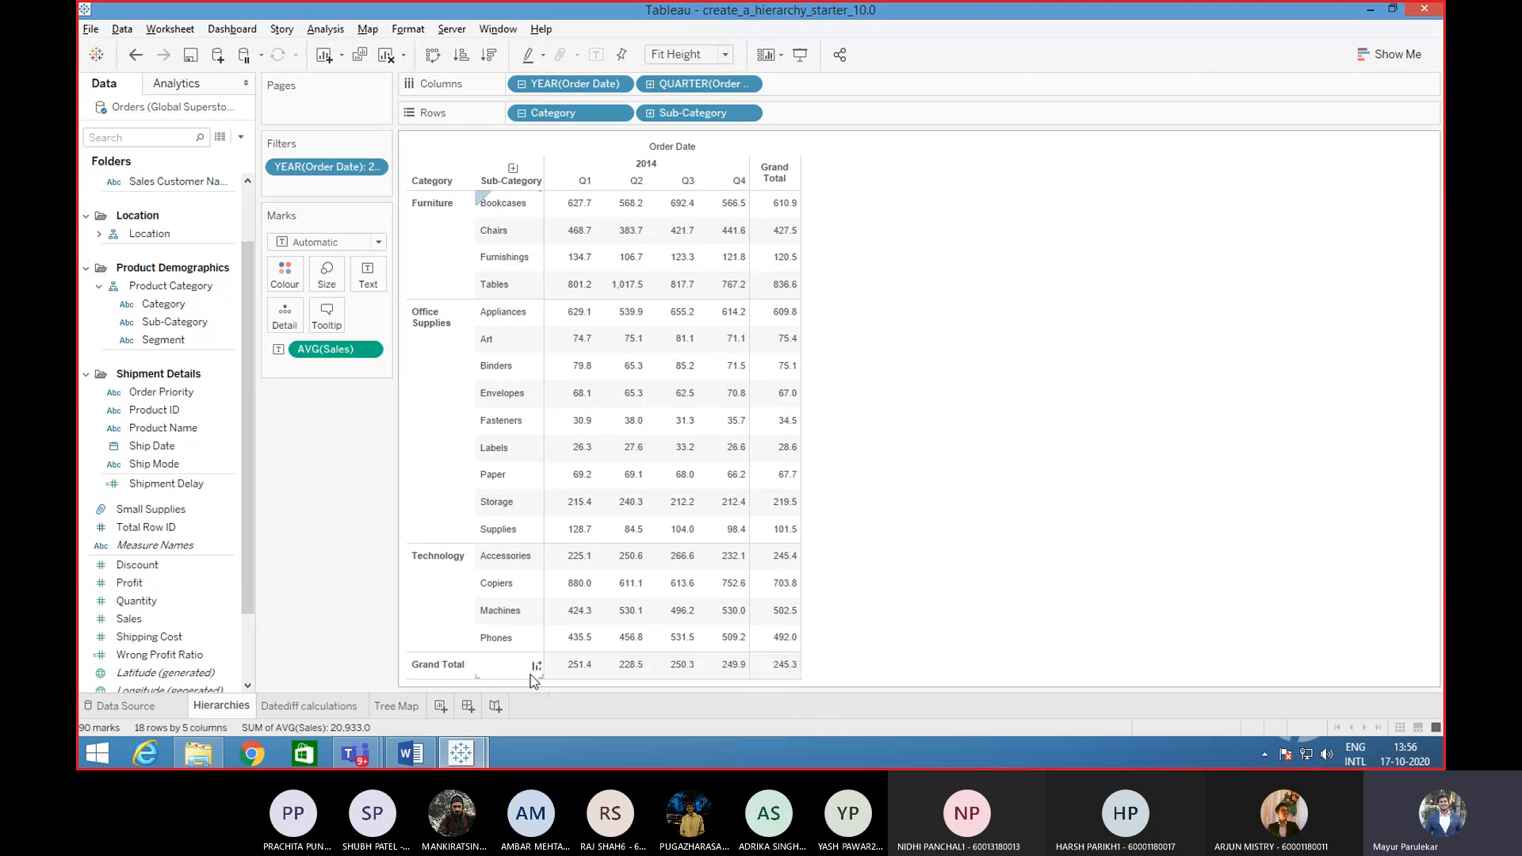
pyautogui.moveTo(741, 677)
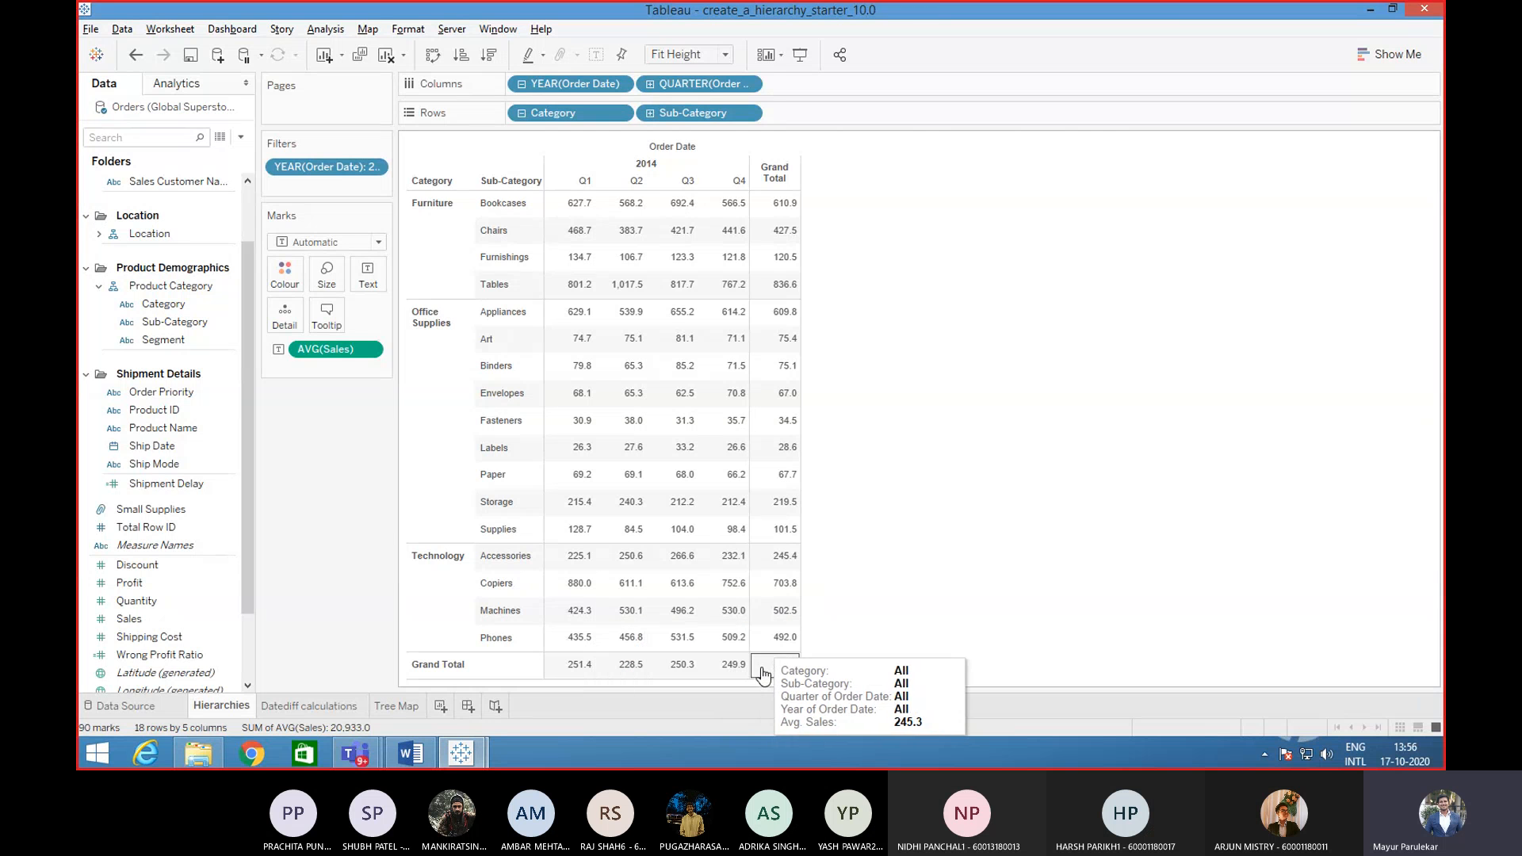
pyautogui.moveTo(799, 212)
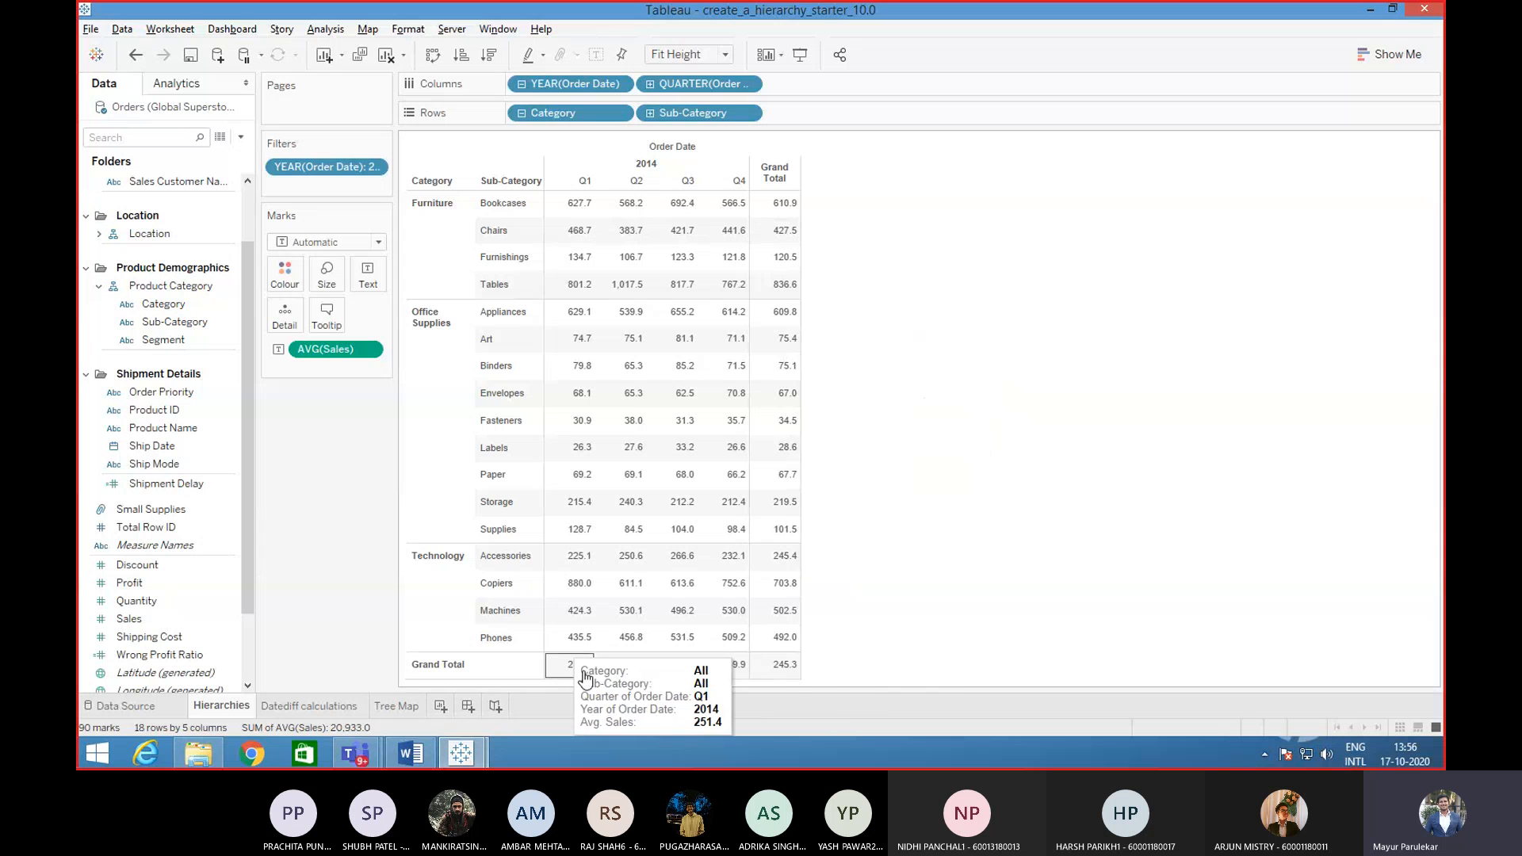
# - Relabel the grand total column as "Average" by changing the Totals label in the YEAR(Order Date) header format
pyautogui.rightClick(768, 176)
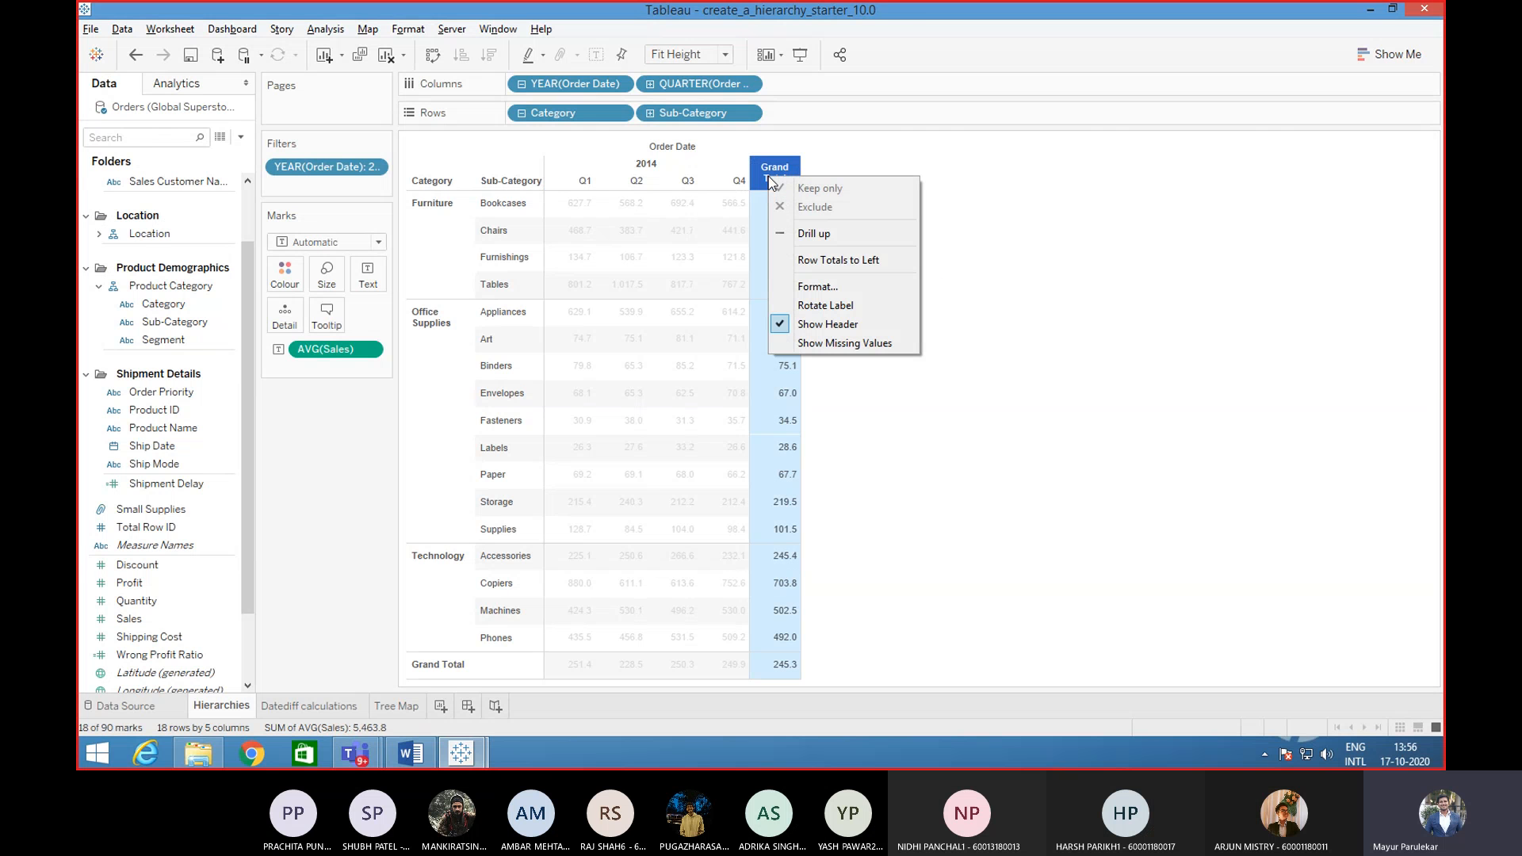
pyautogui.click(810, 287)
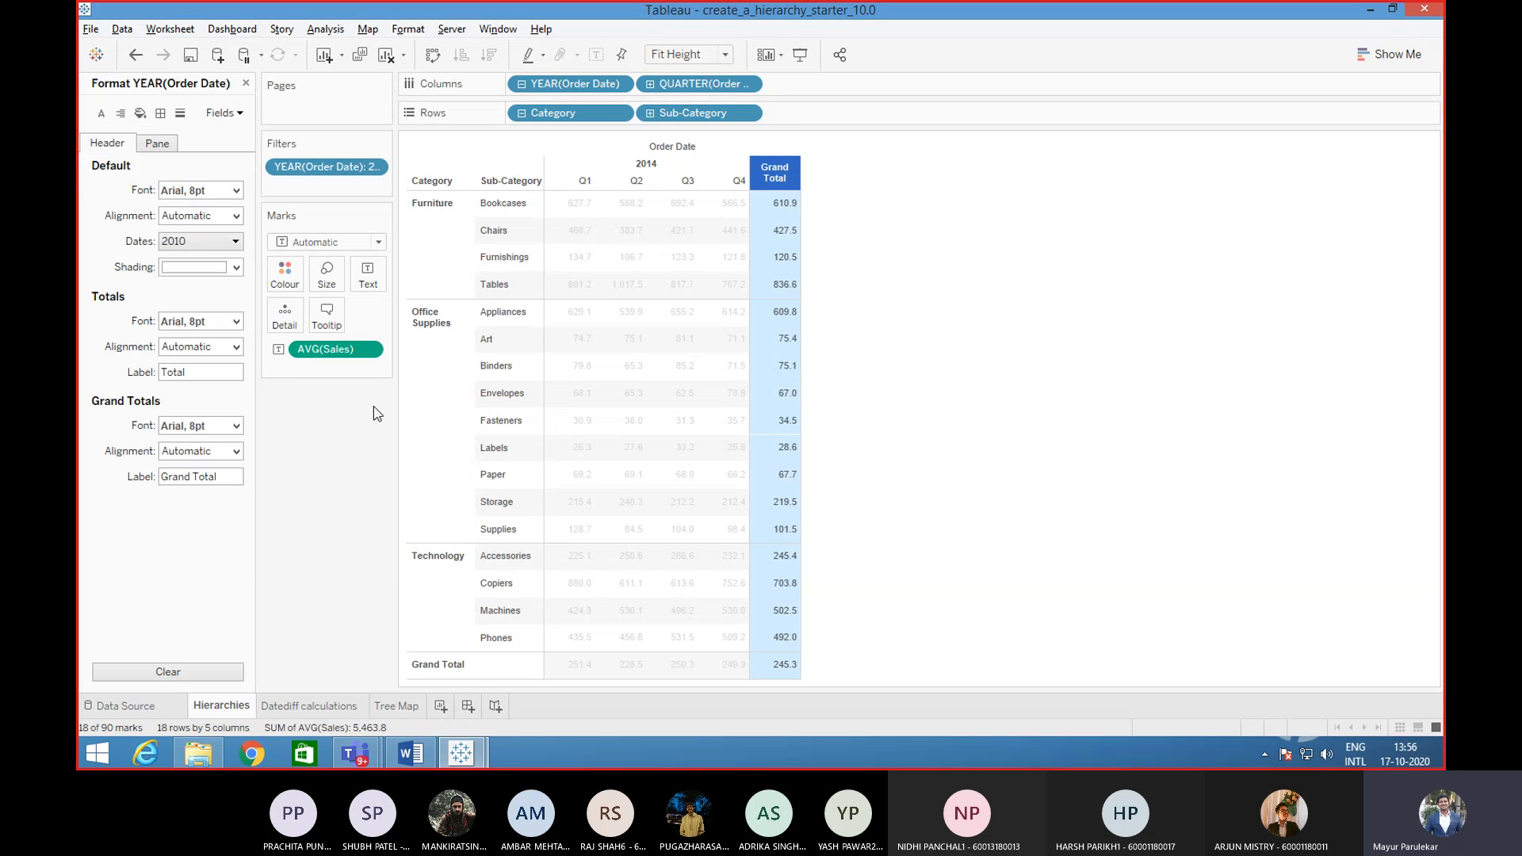
pyautogui.moveTo(202, 375); pyautogui.dragTo(160, 373)
pyautogui.press('BackSpace')
pyautogui.write('Average')
pyautogui.click(216, 476)
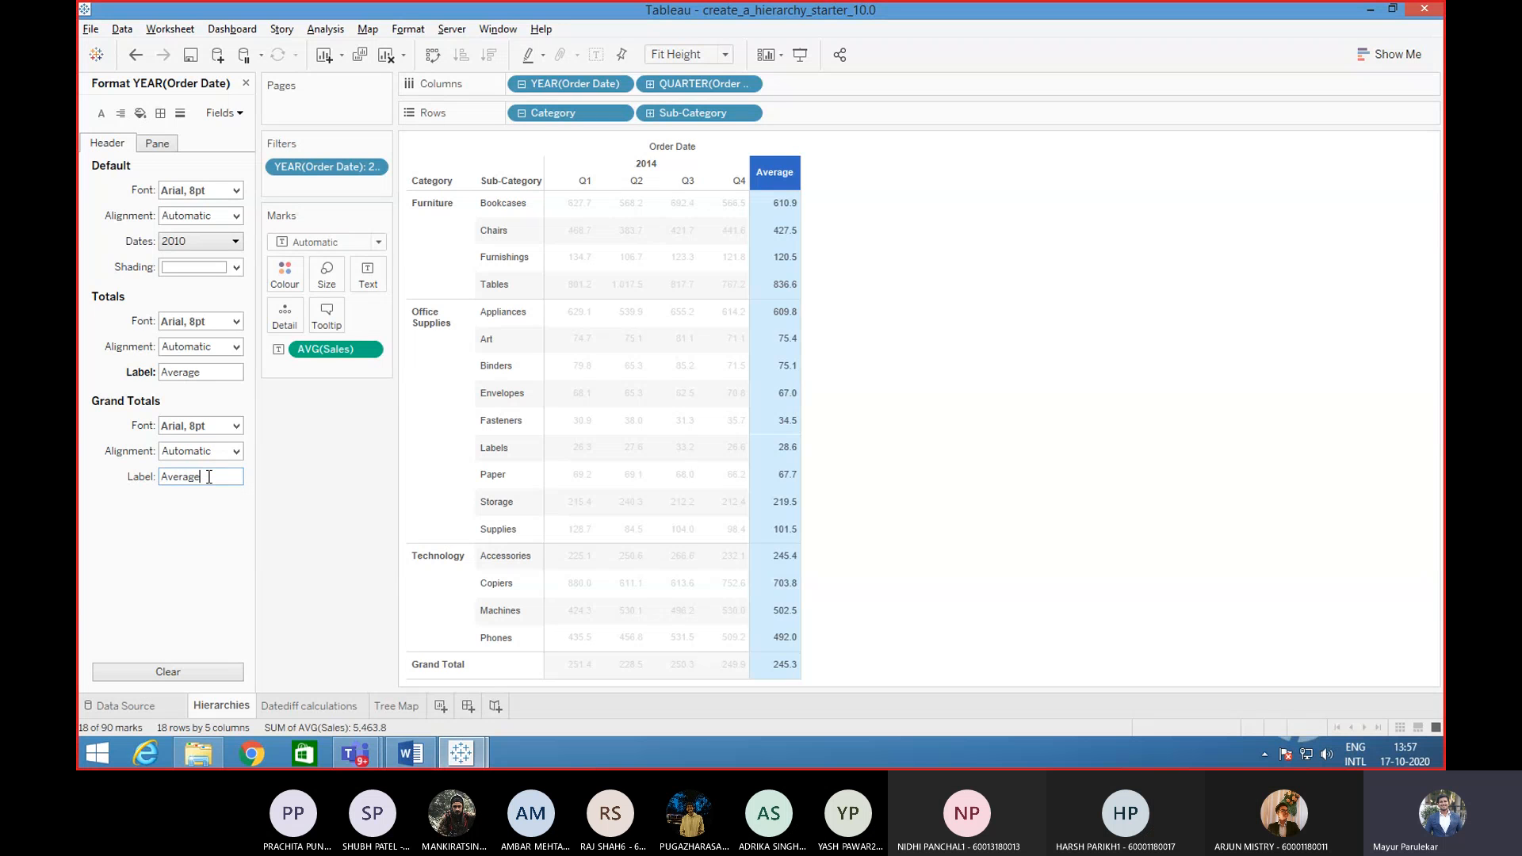
pyautogui.click(209, 539)
pyautogui.click(246, 83)
pyautogui.click(954, 305)
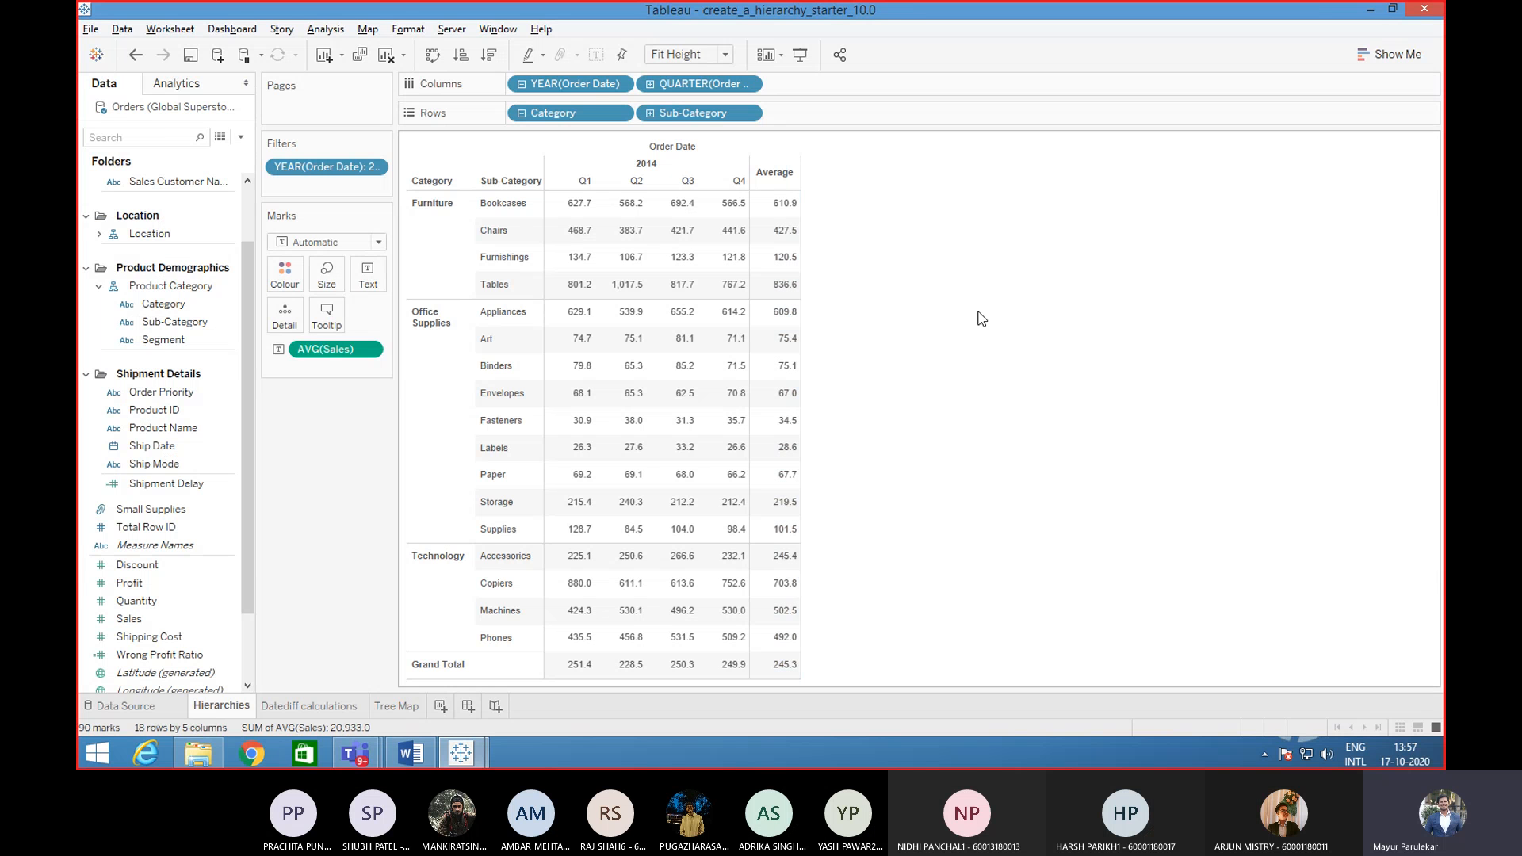
# - Relabel the grand total row as "Average" by changing the Totals label in the Category header format
pyautogui.click(426, 668)
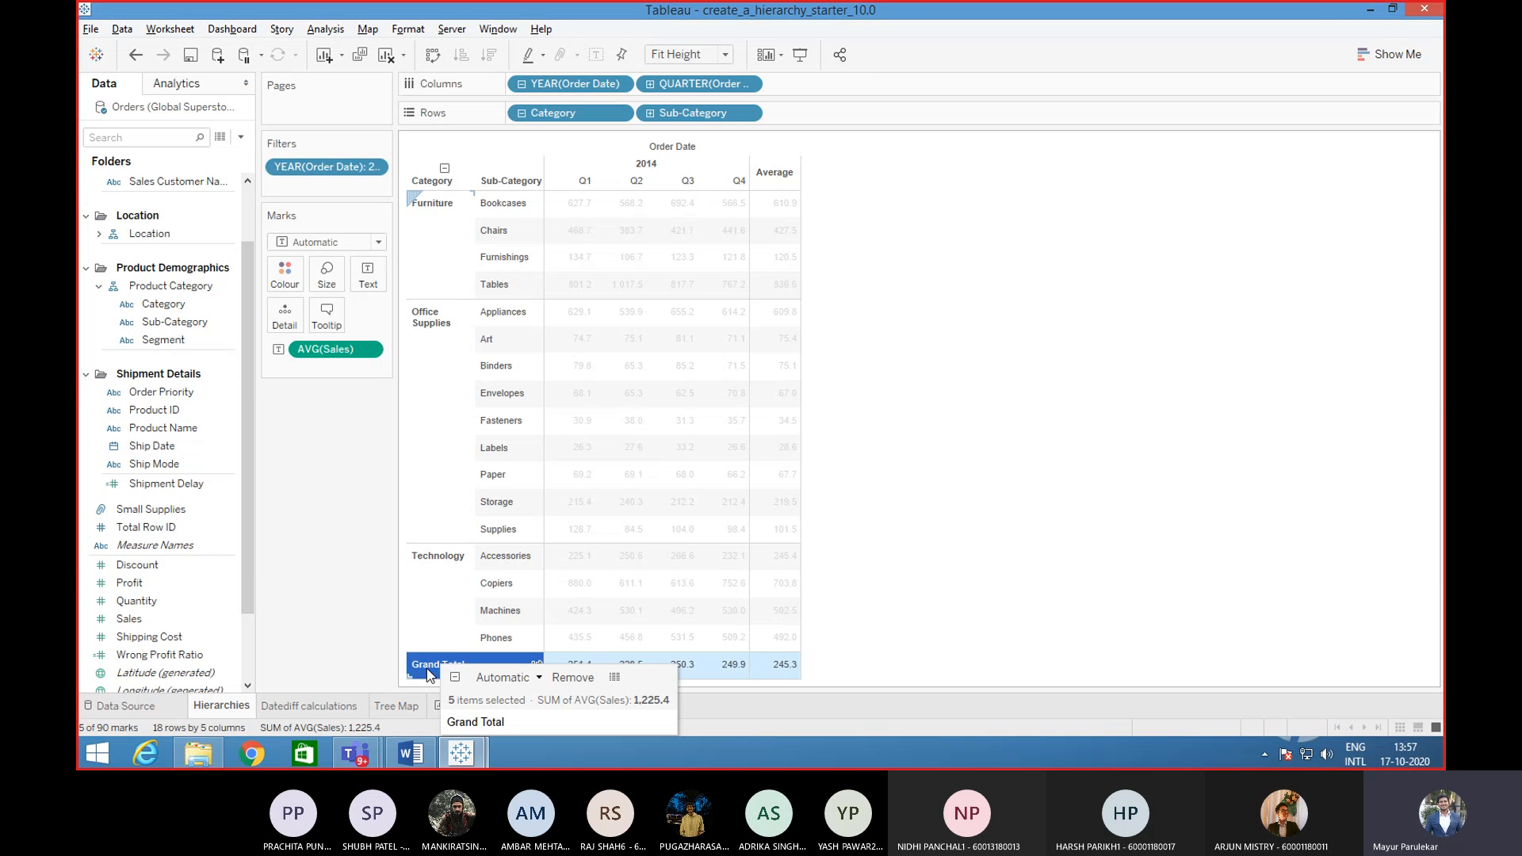
pyautogui.rightClick(428, 674)
pyautogui.click(470, 607)
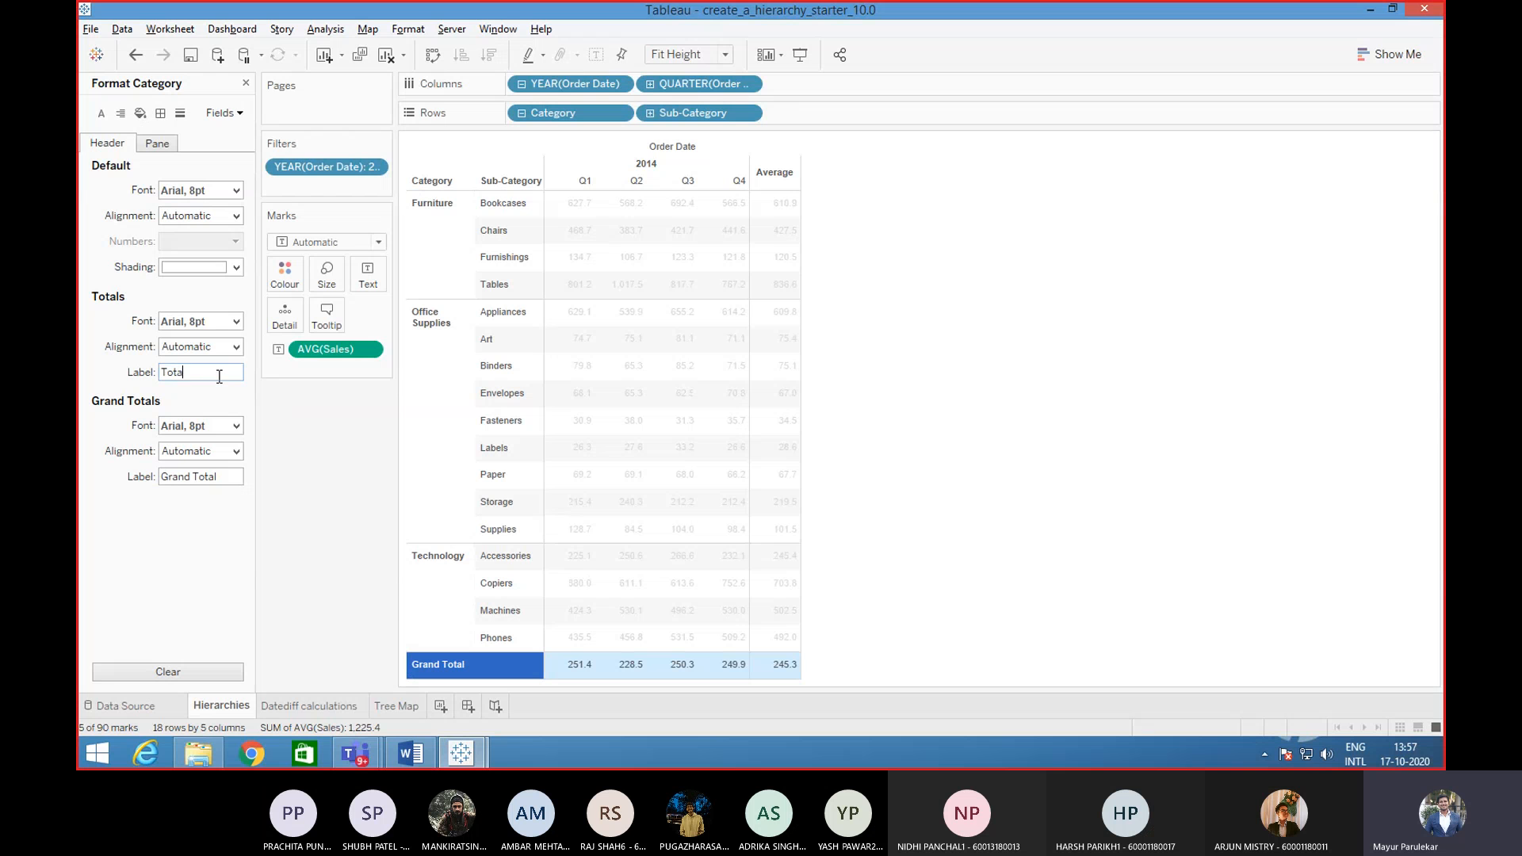
pyautogui.press('BackSpace')
pyautogui.press('BackSpace')
pyautogui.press('BackSpace')
pyautogui.press('BackSpace')
pyautogui.write('Avea')
pyautogui.press('BackSpace')
pyautogui.write('rage')
pyautogui.click(213, 531)
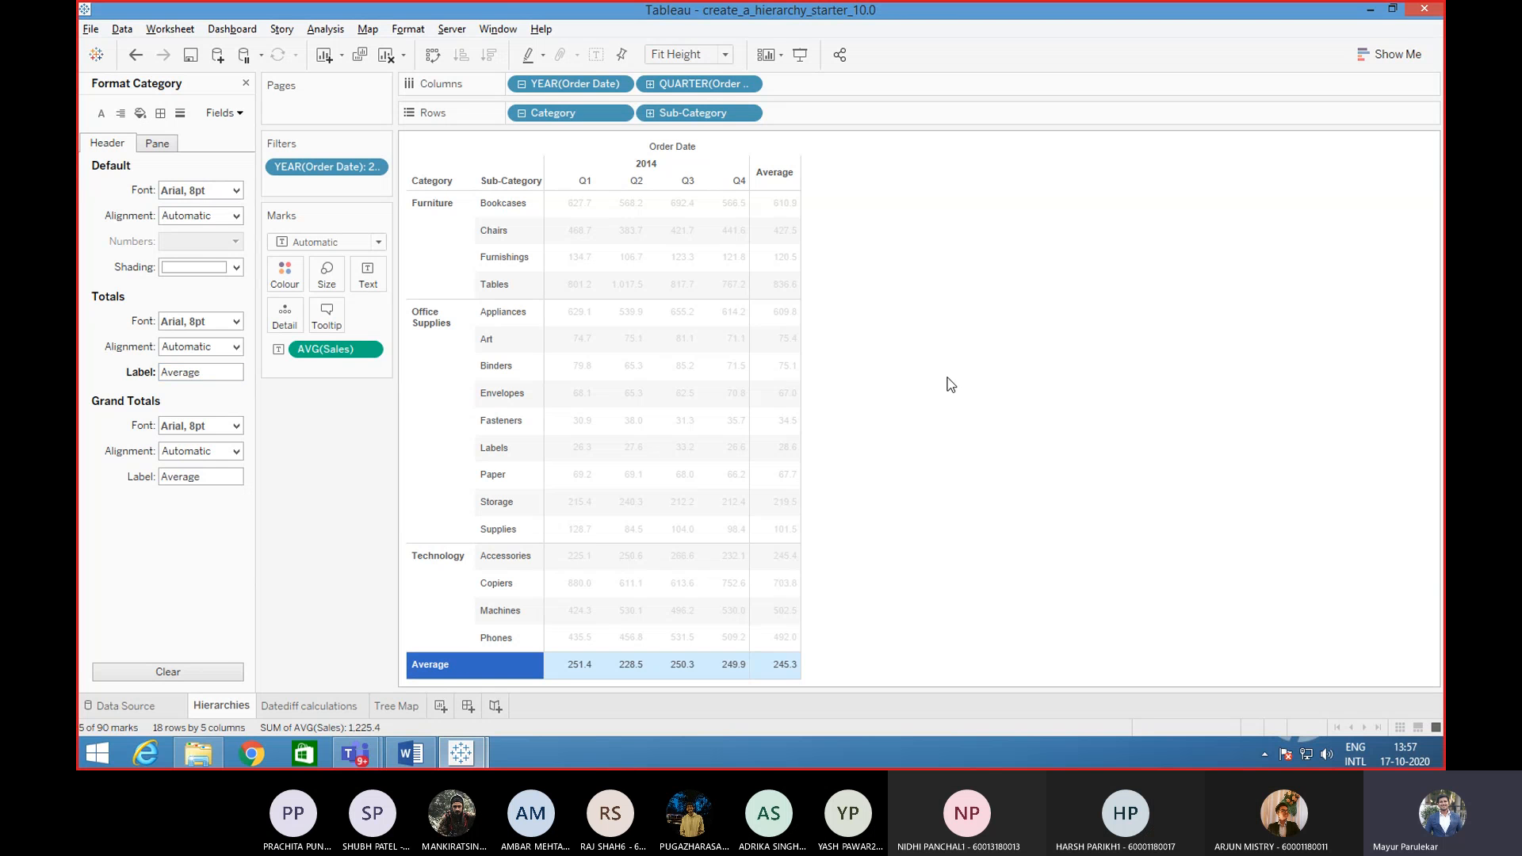
pyautogui.click(1010, 348)
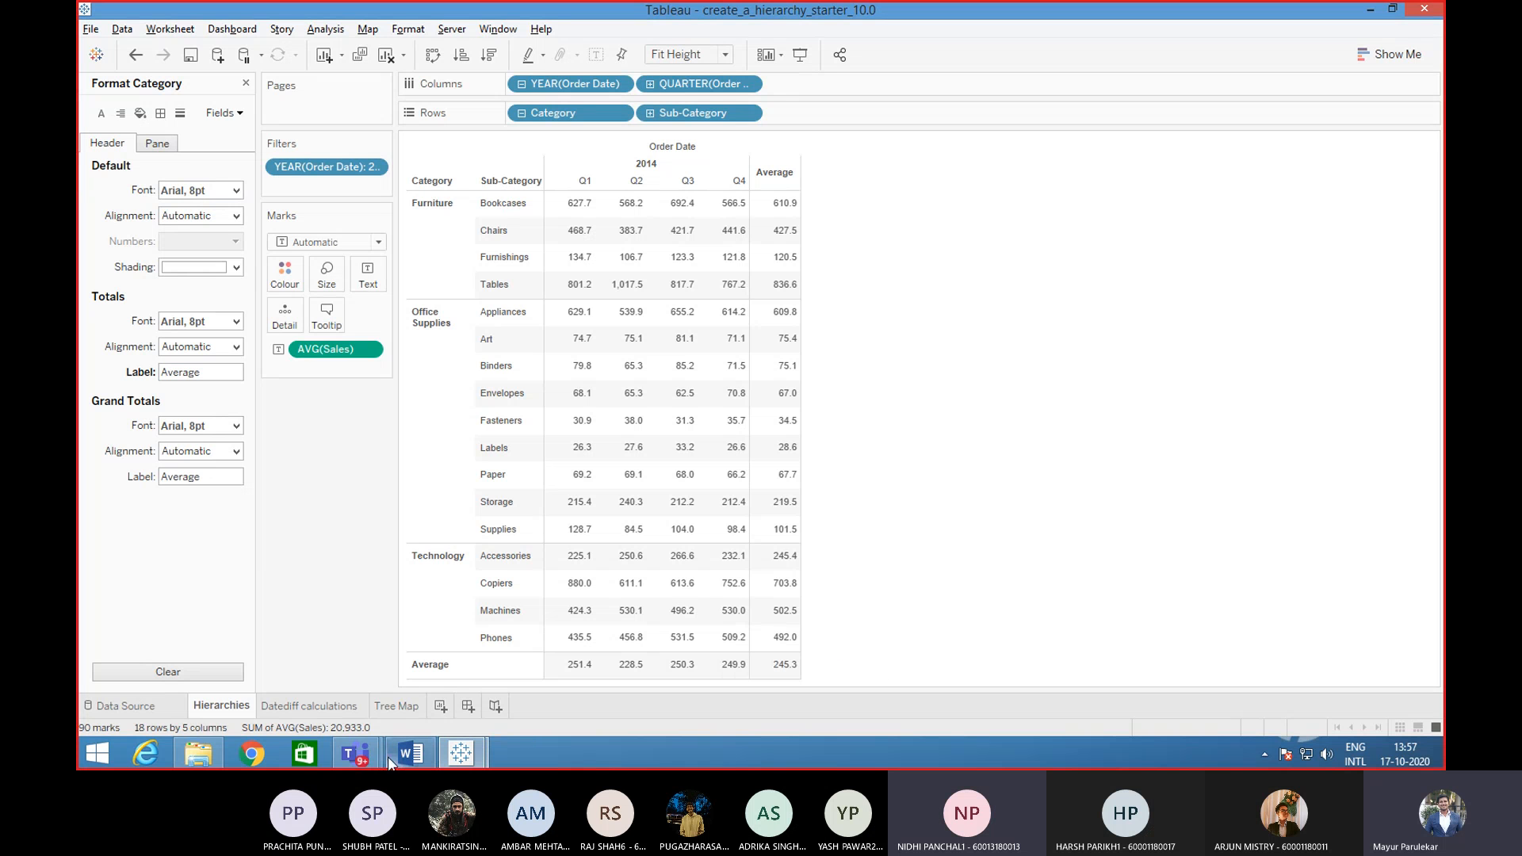
# - Reopen the Average column's header format to review its Totals and Grand Totals labels, and close the format settings
pyautogui.moveTo(638, 290)
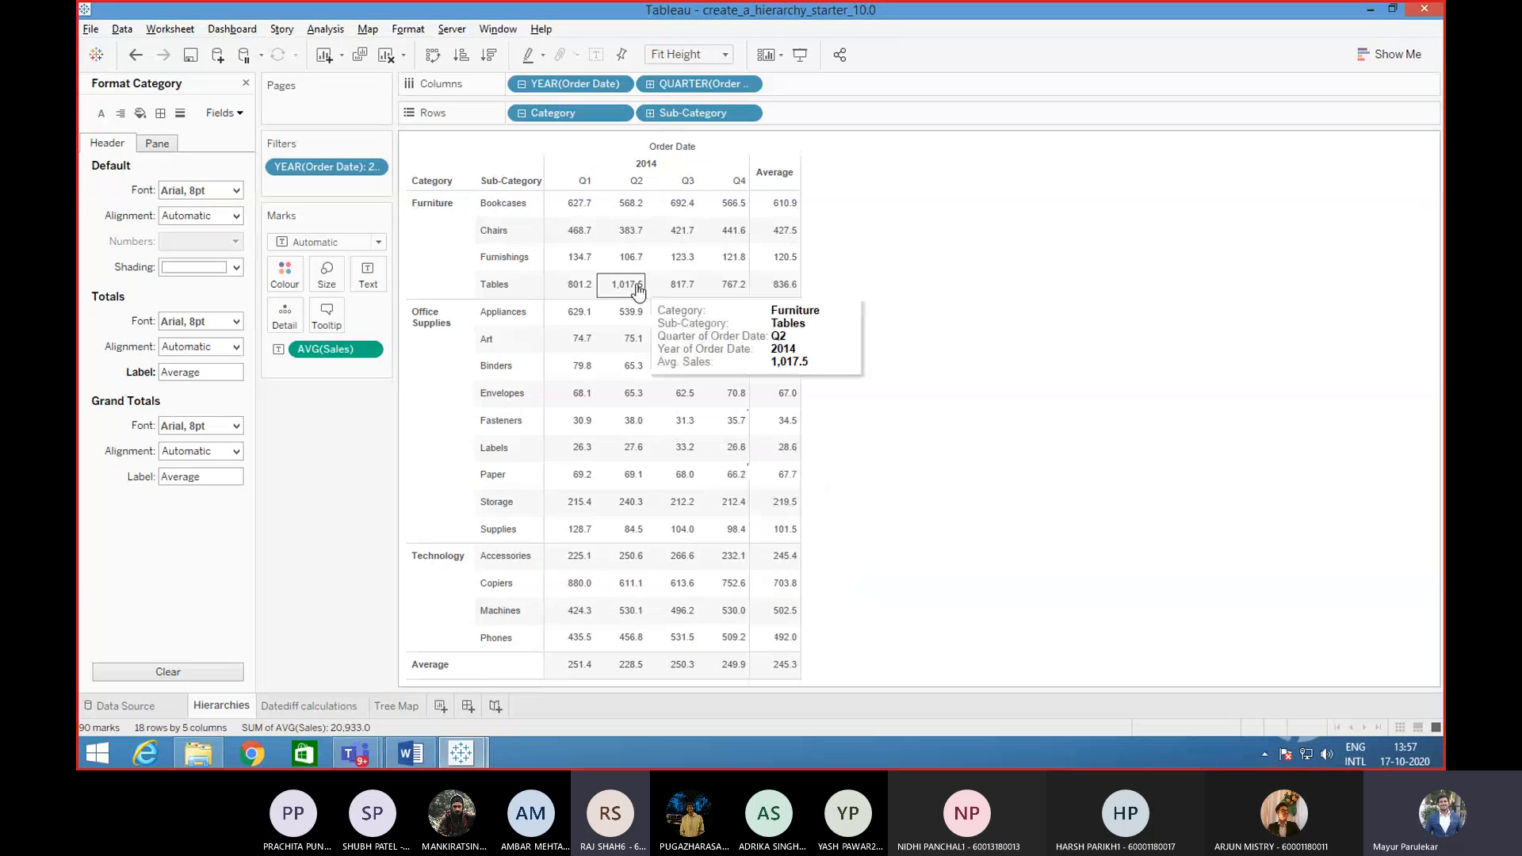
pyautogui.rightClick(767, 178)
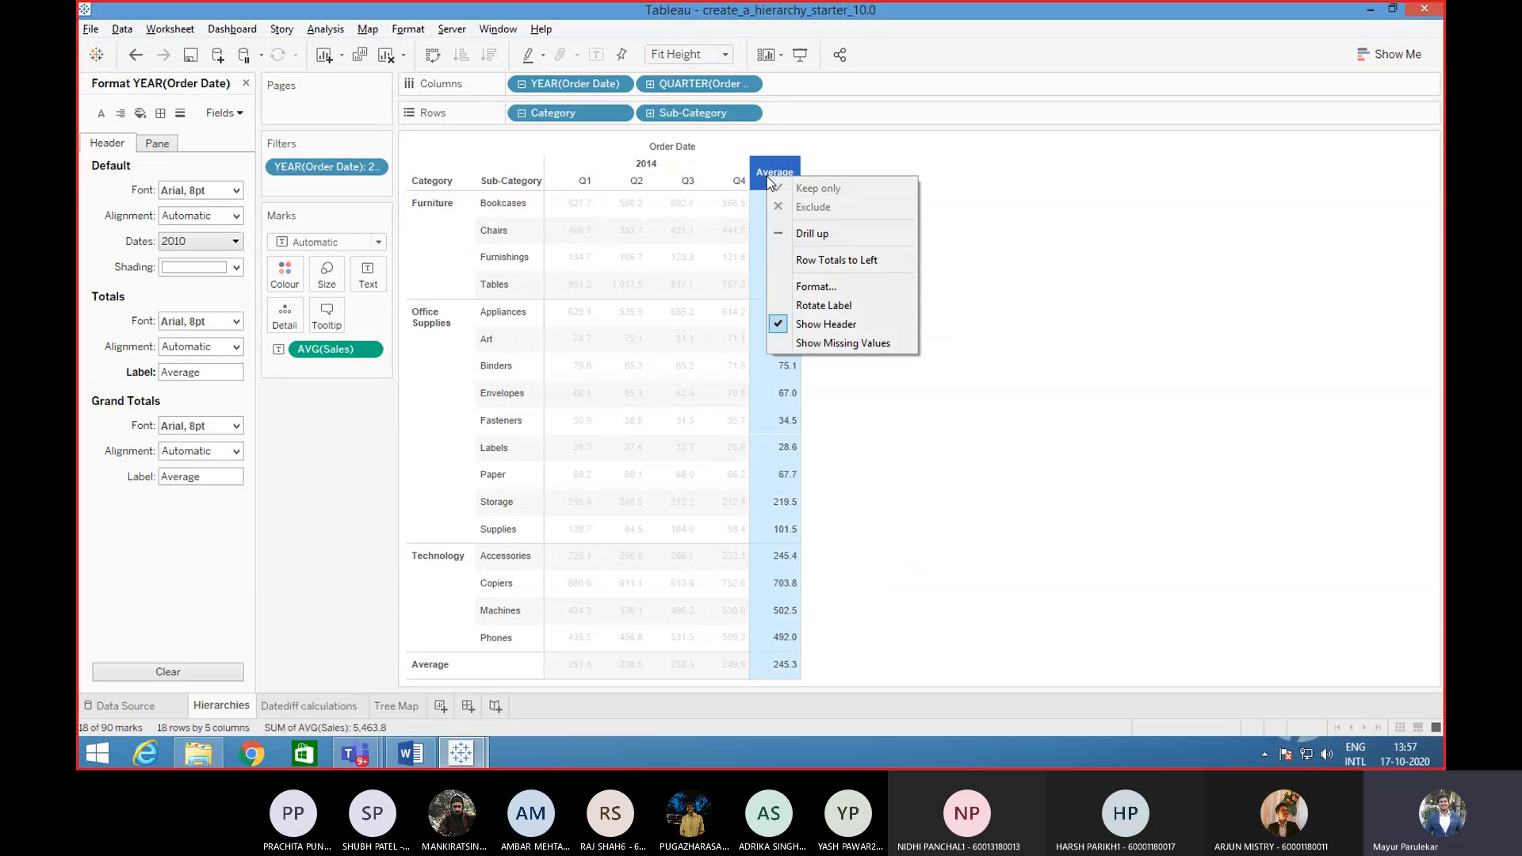
pyautogui.click(817, 288)
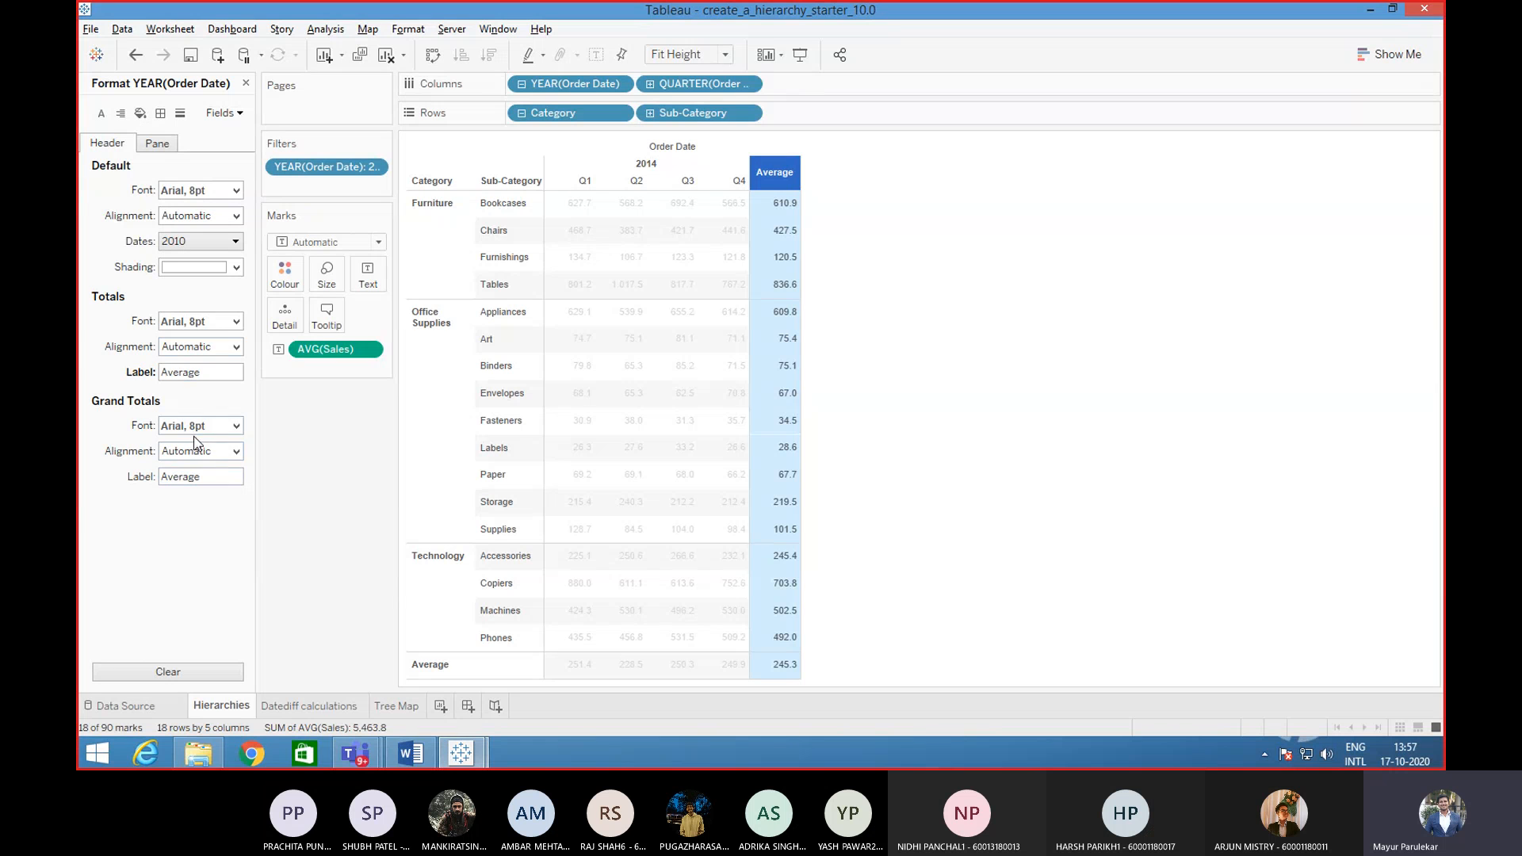
pyautogui.click(200, 373)
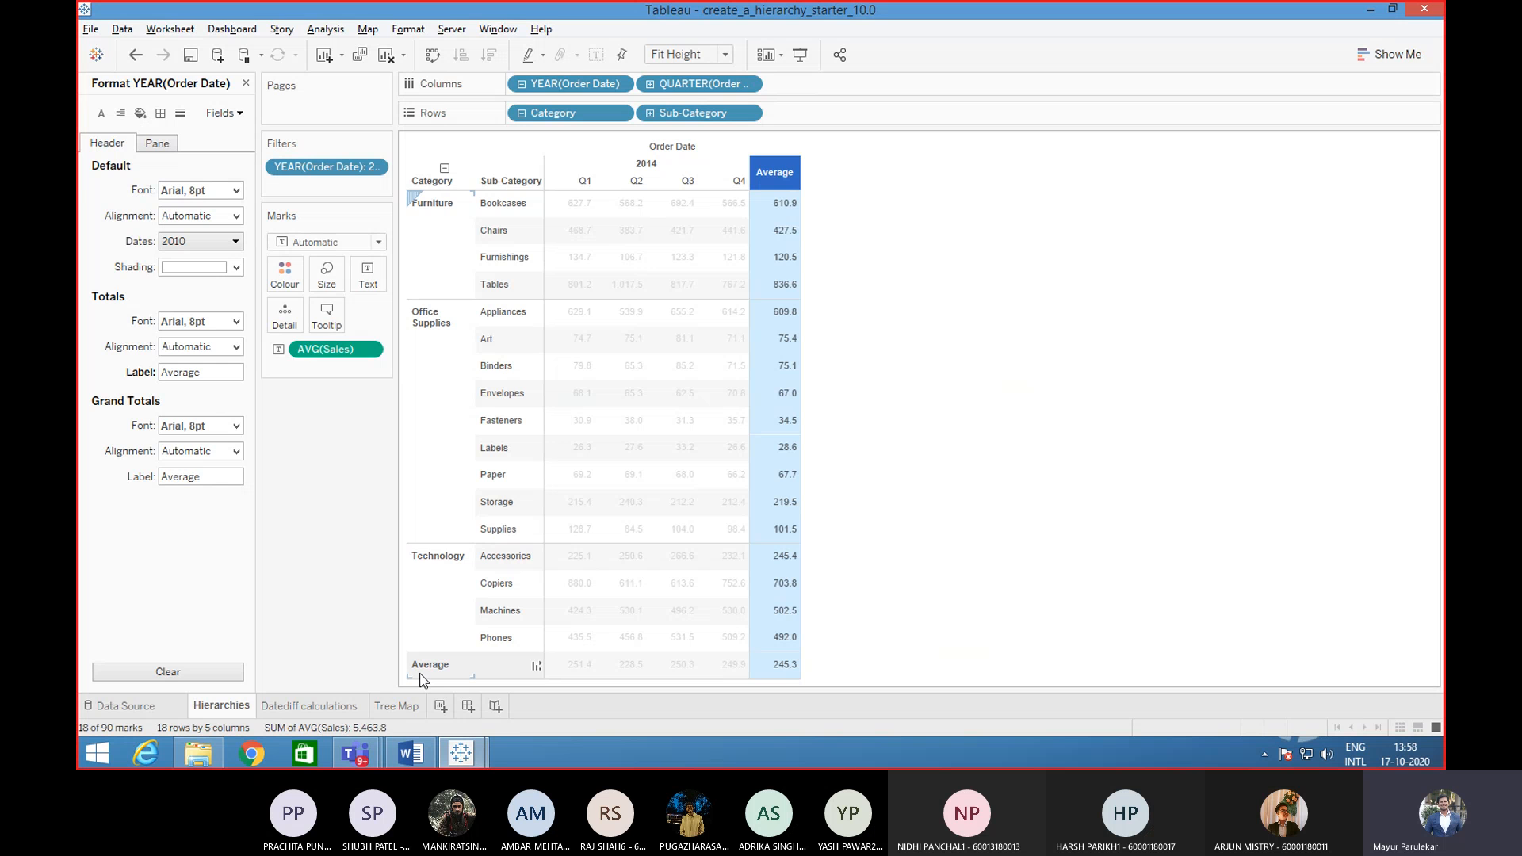
pyautogui.click(332, 497)
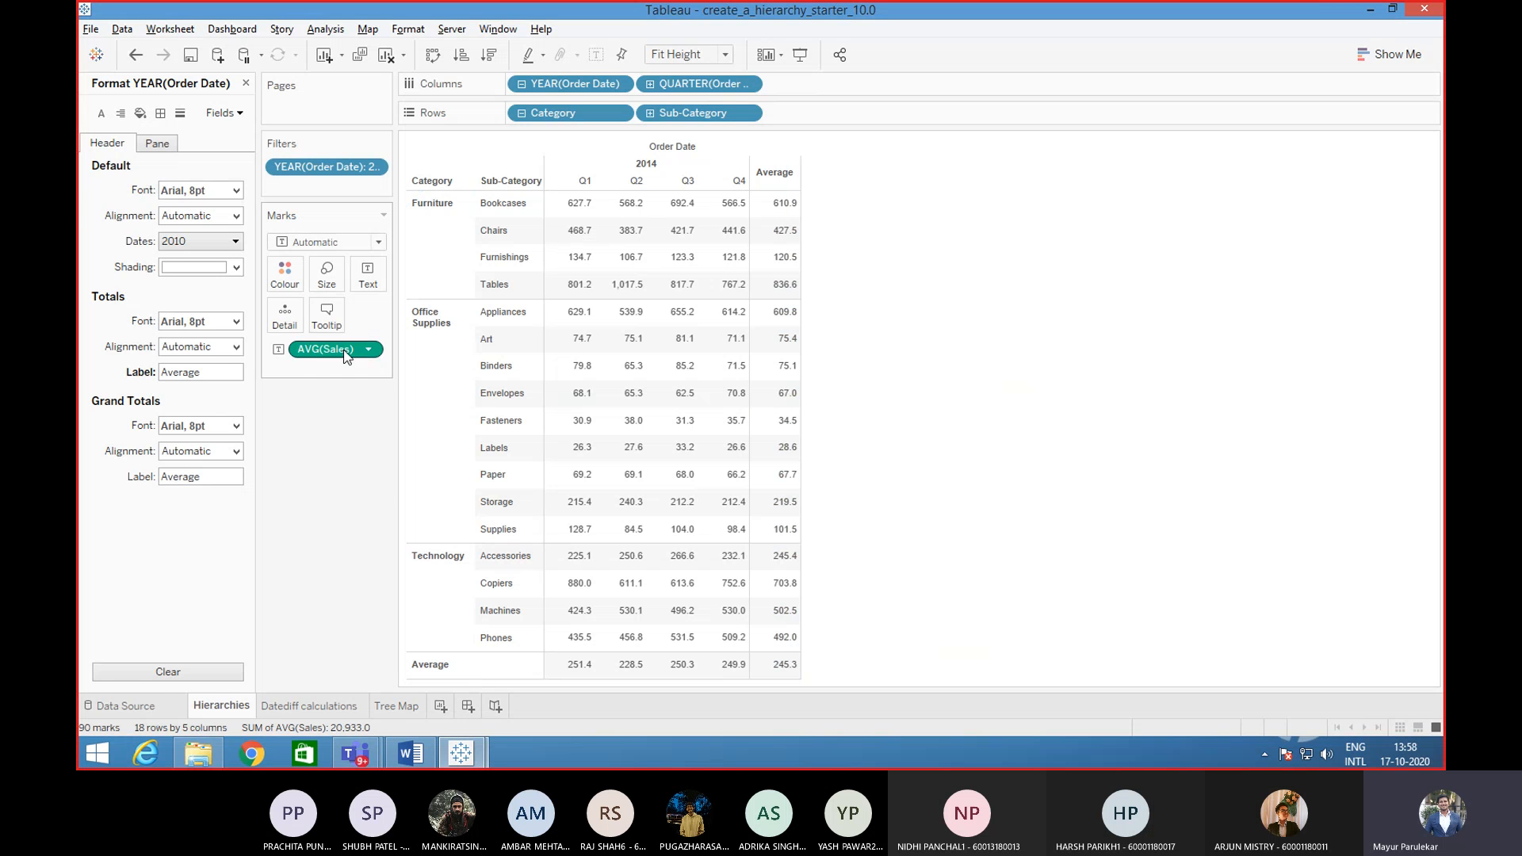
pyautogui.click(245, 84)
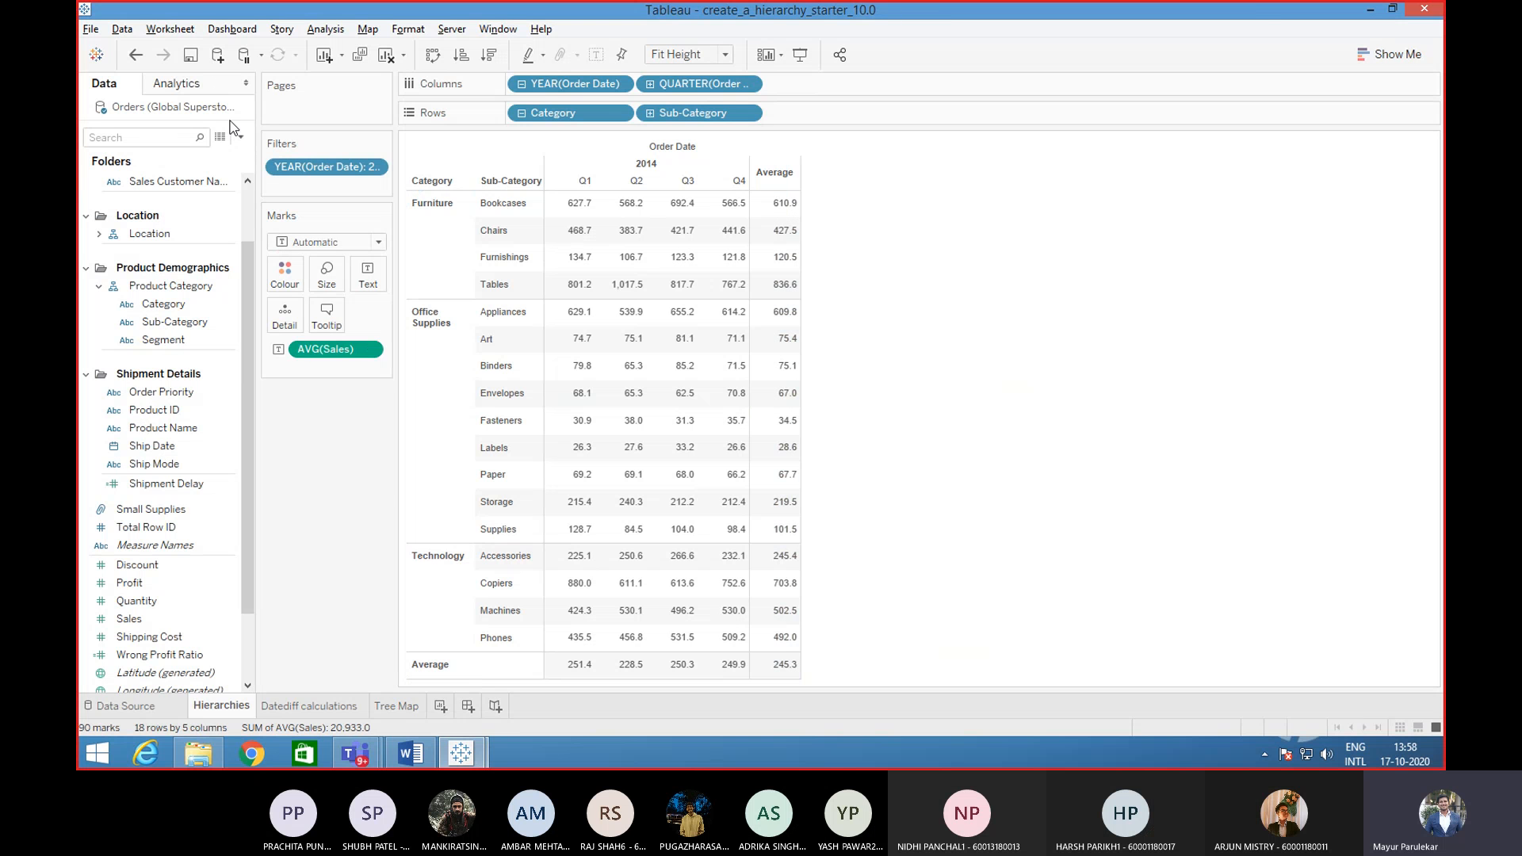
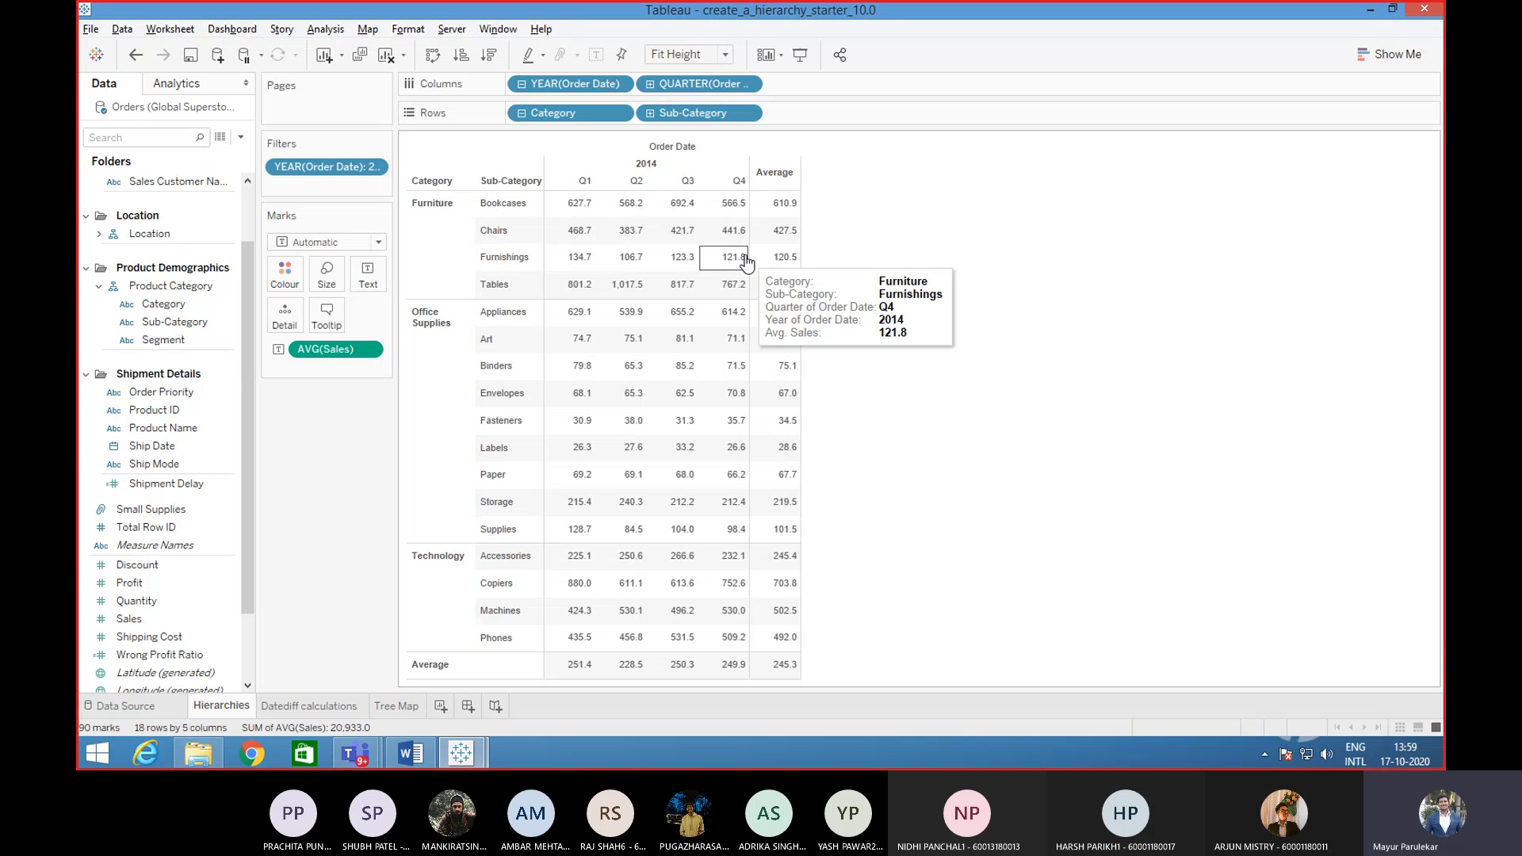
# - Examine the Furniture sub-categories' quarterly sales against their averages, then check the Teams meeting for responses and return to Tableau
pyautogui.moveTo(565, 211)
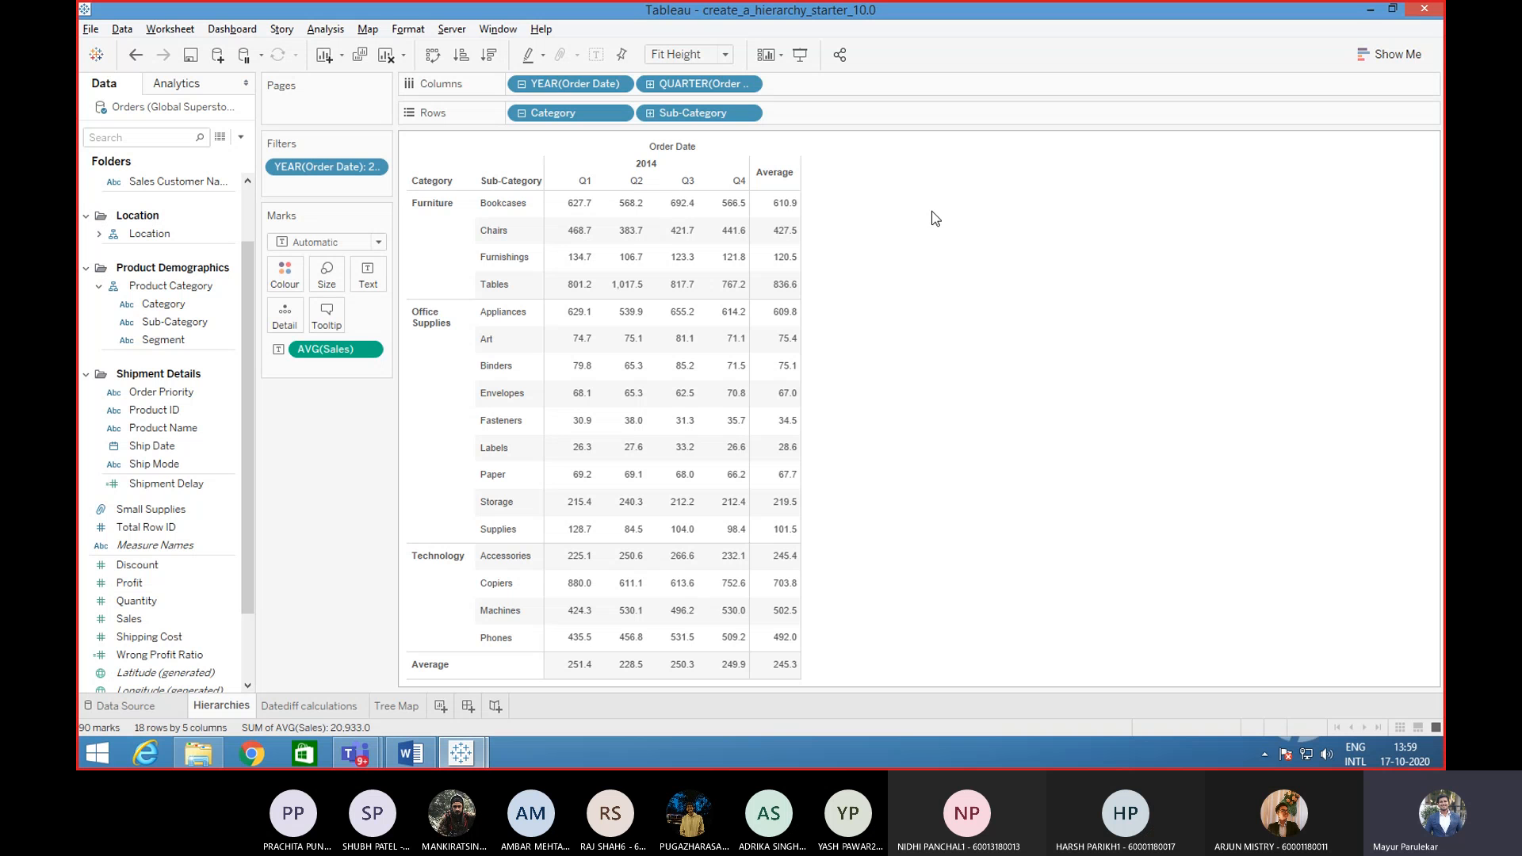
pyautogui.moveTo(792, 226)
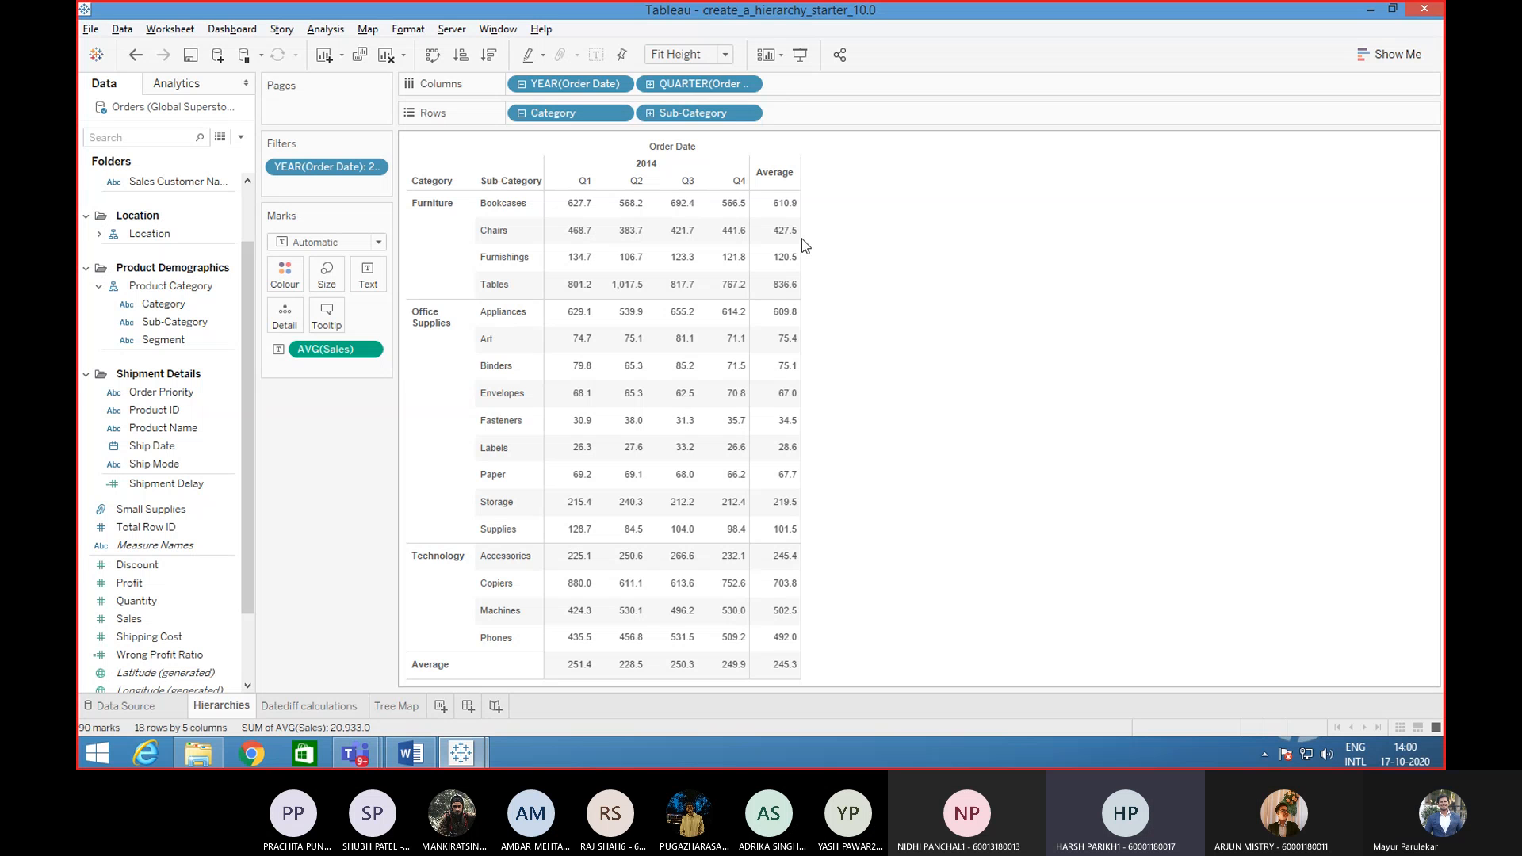
pyautogui.moveTo(783, 268)
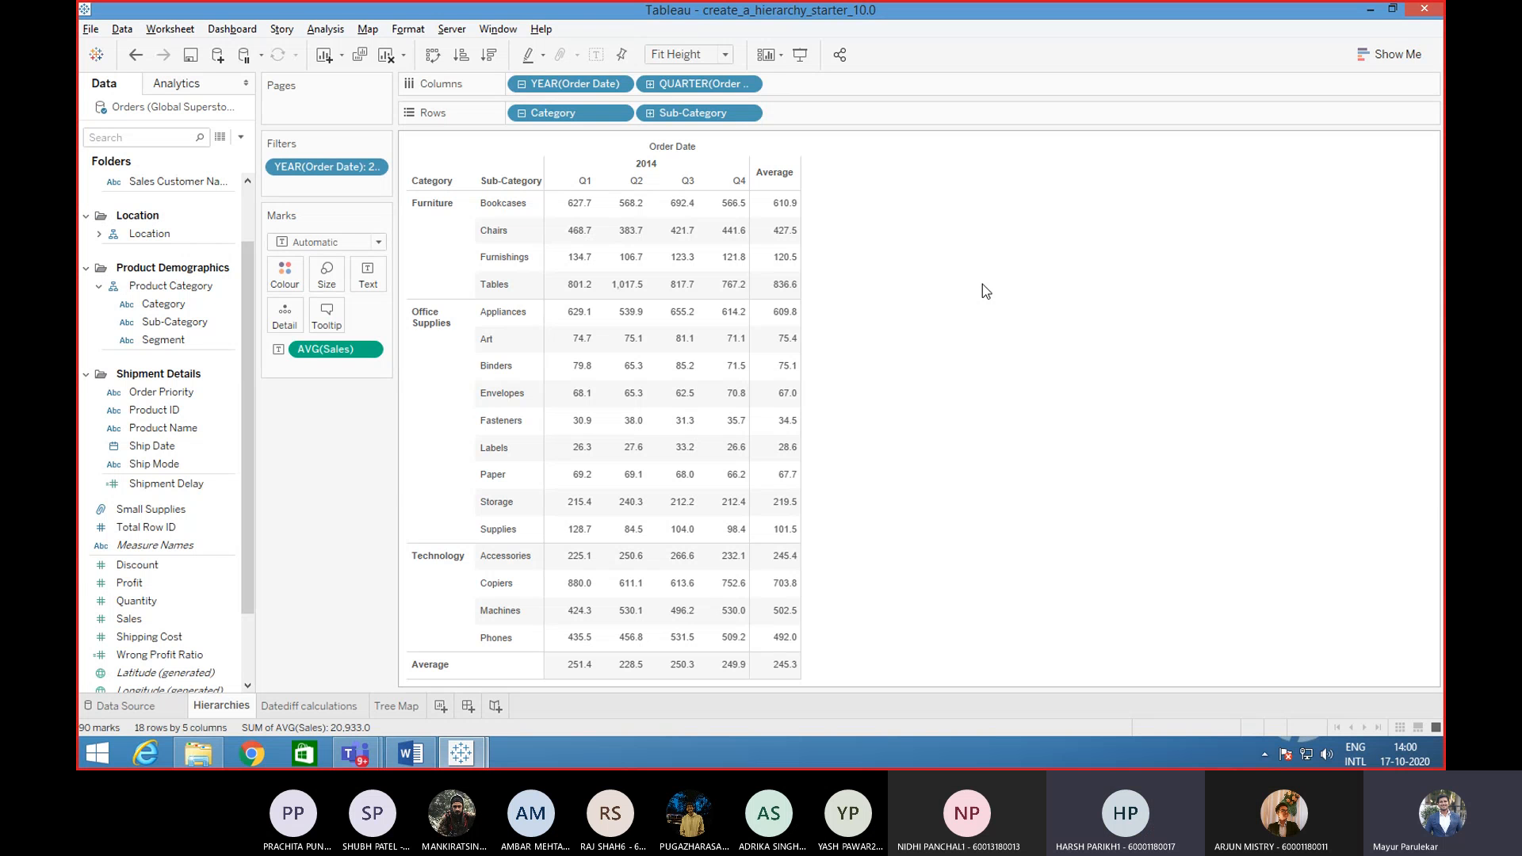
pyautogui.moveTo(797, 293)
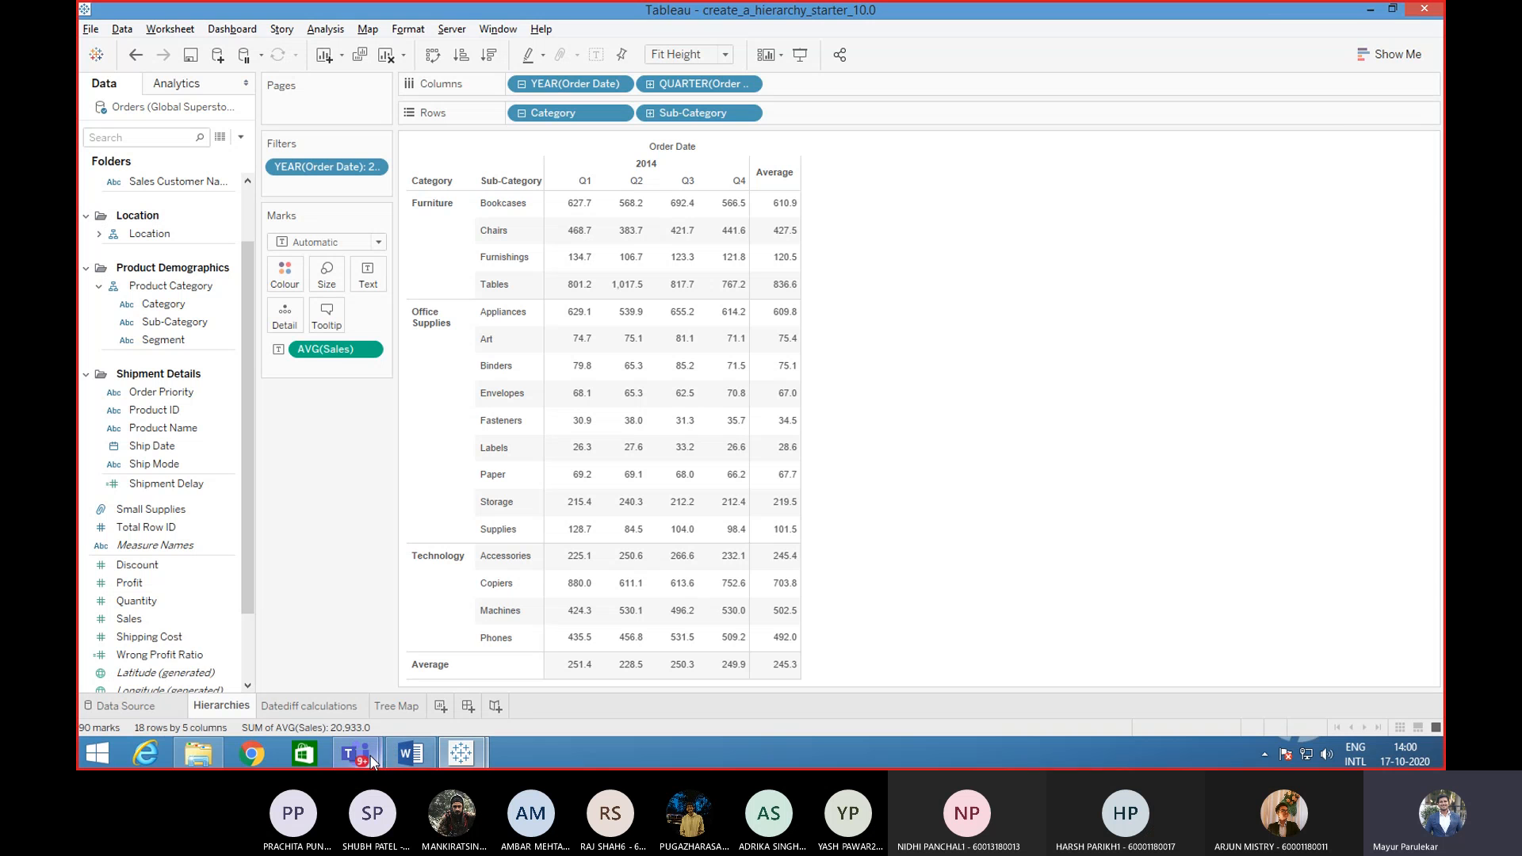
pyautogui.moveTo(387, 737)
pyautogui.click(419, 677)
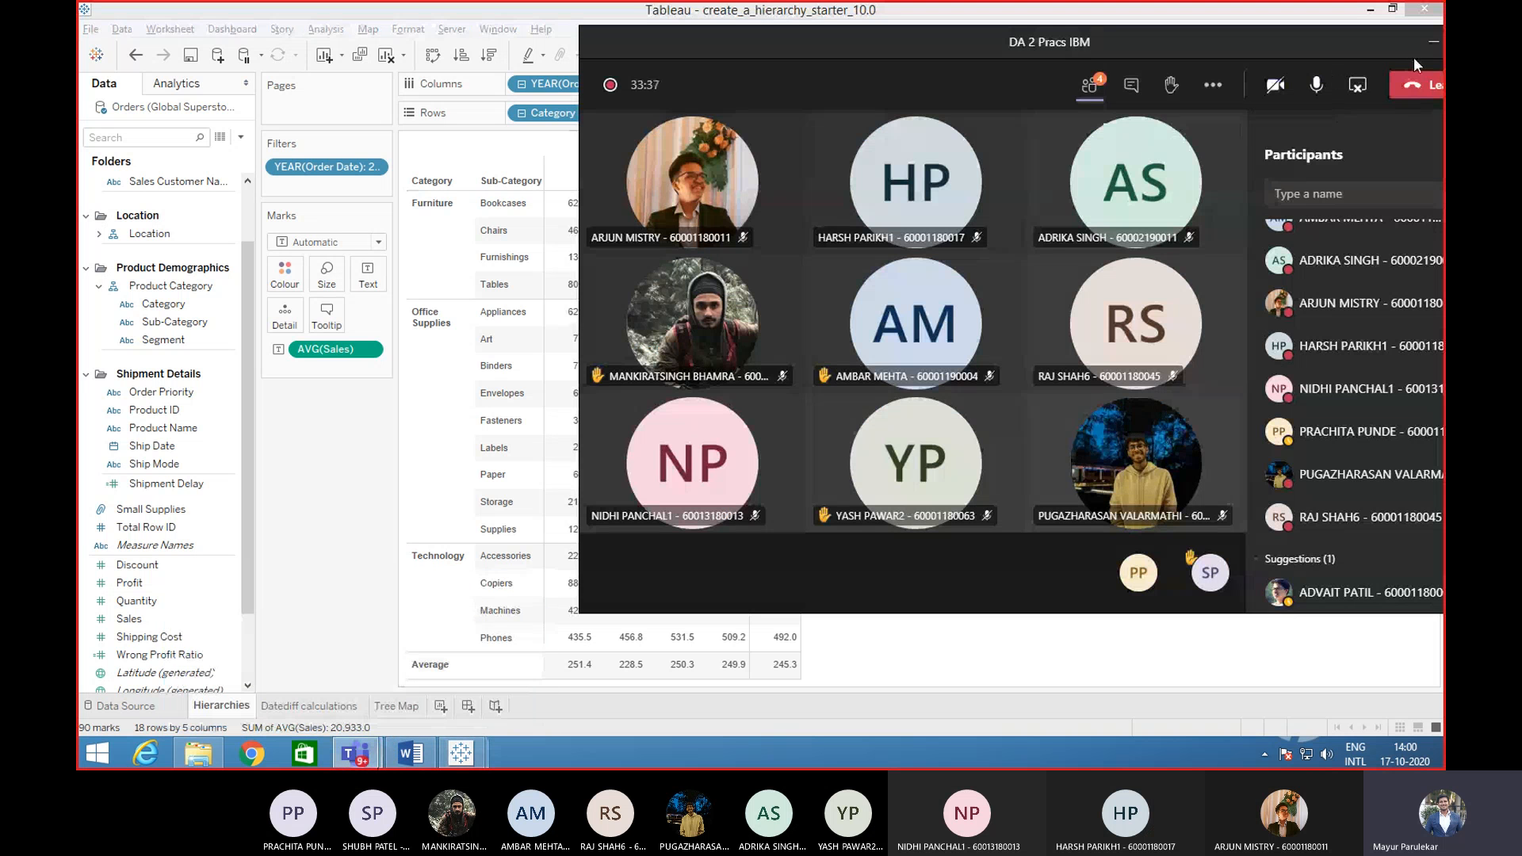
pyautogui.click(1431, 46)
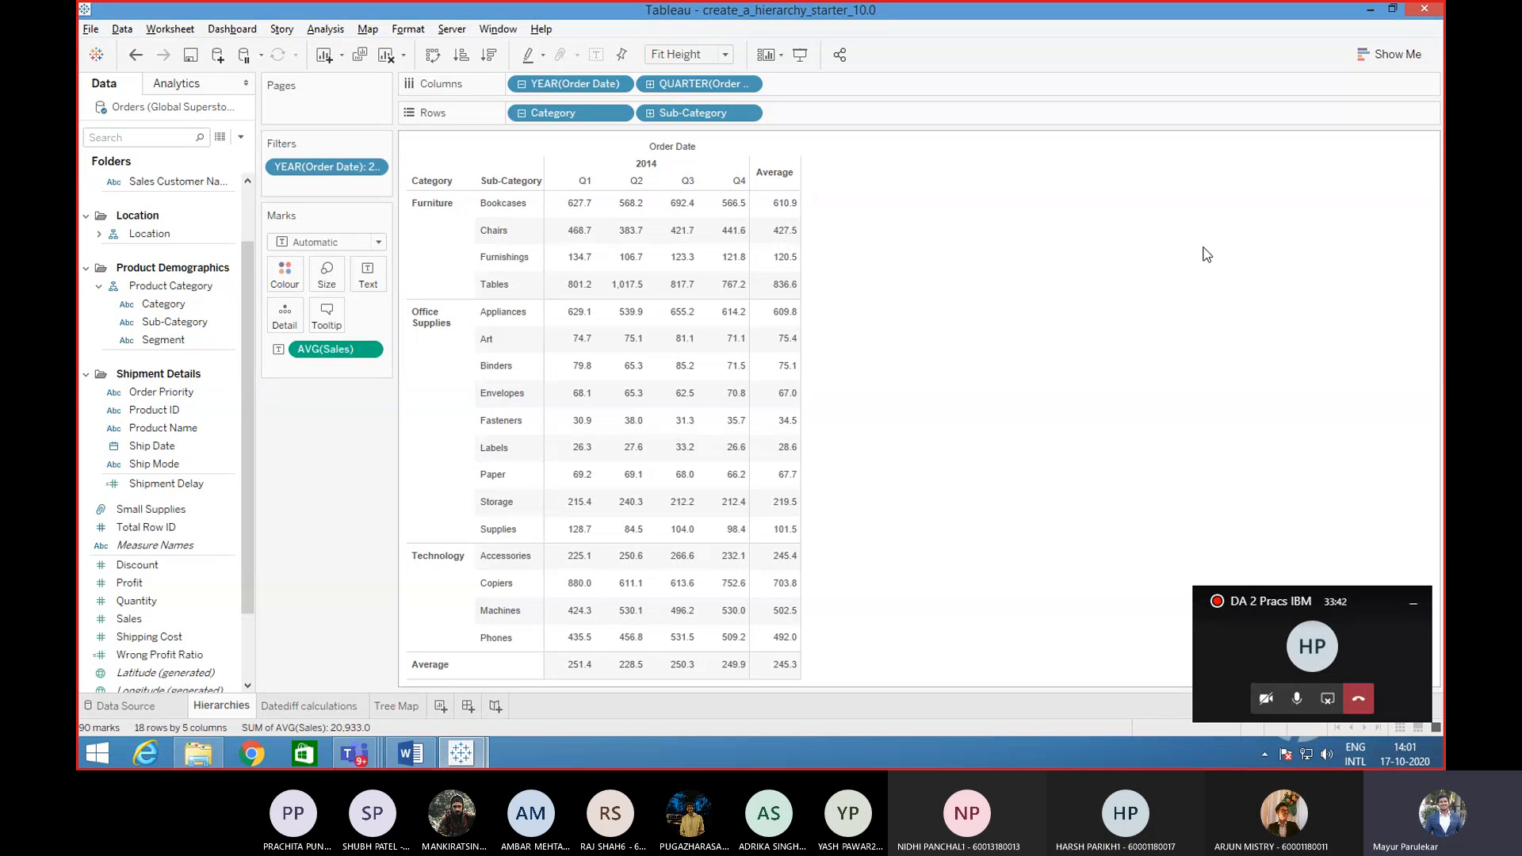
# - Check the Teams meeting for student responses twice, returning to the Tableau sales table each time to review the Average column
pyautogui.click(1325, 638)
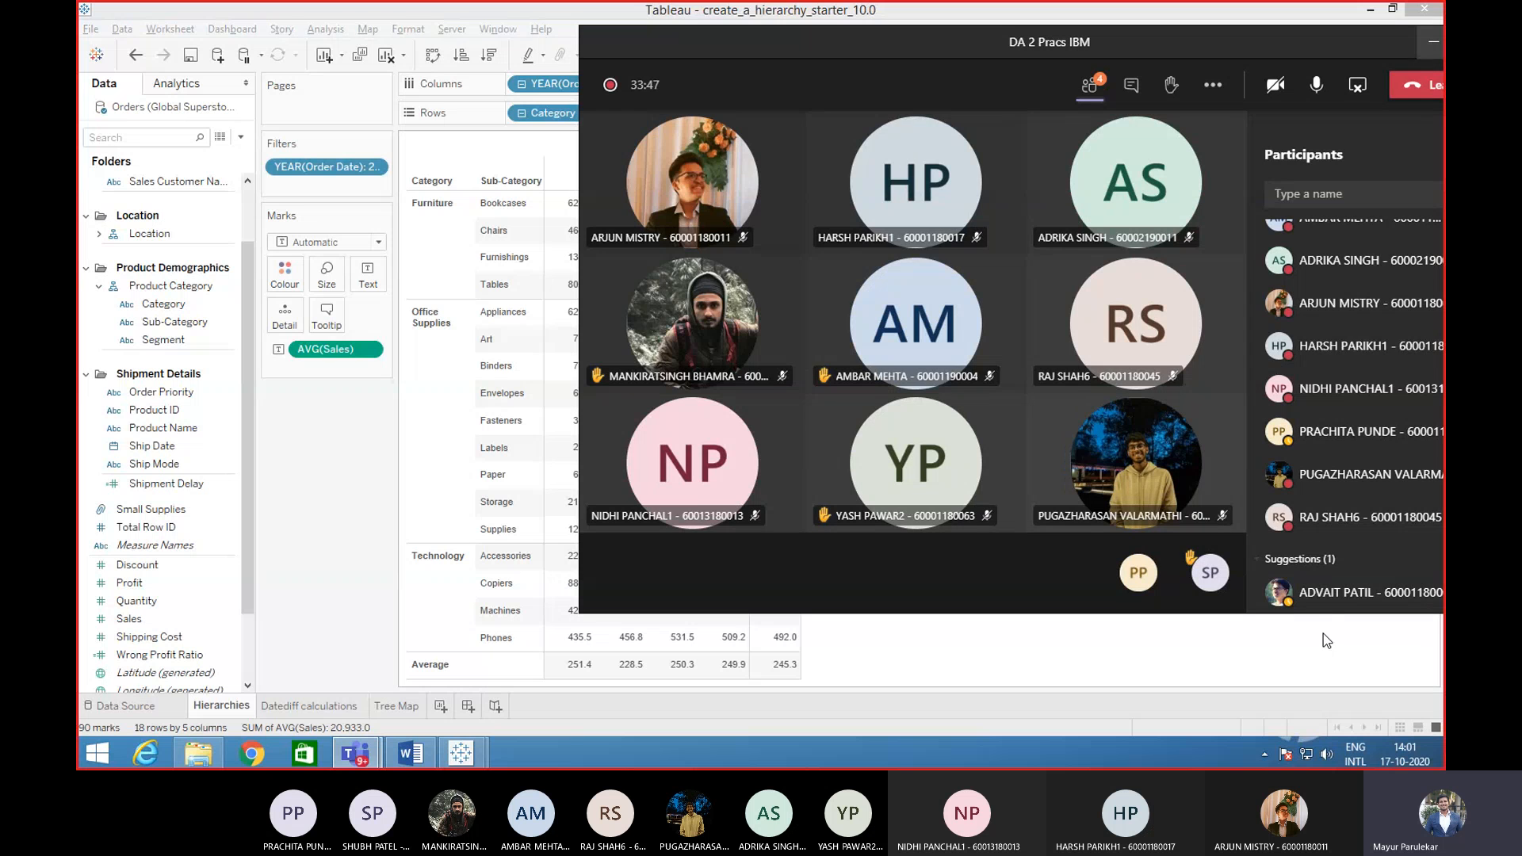
pyautogui.moveTo(1067, 40); pyautogui.dragTo(985, 288)
pyautogui.click(1265, 290)
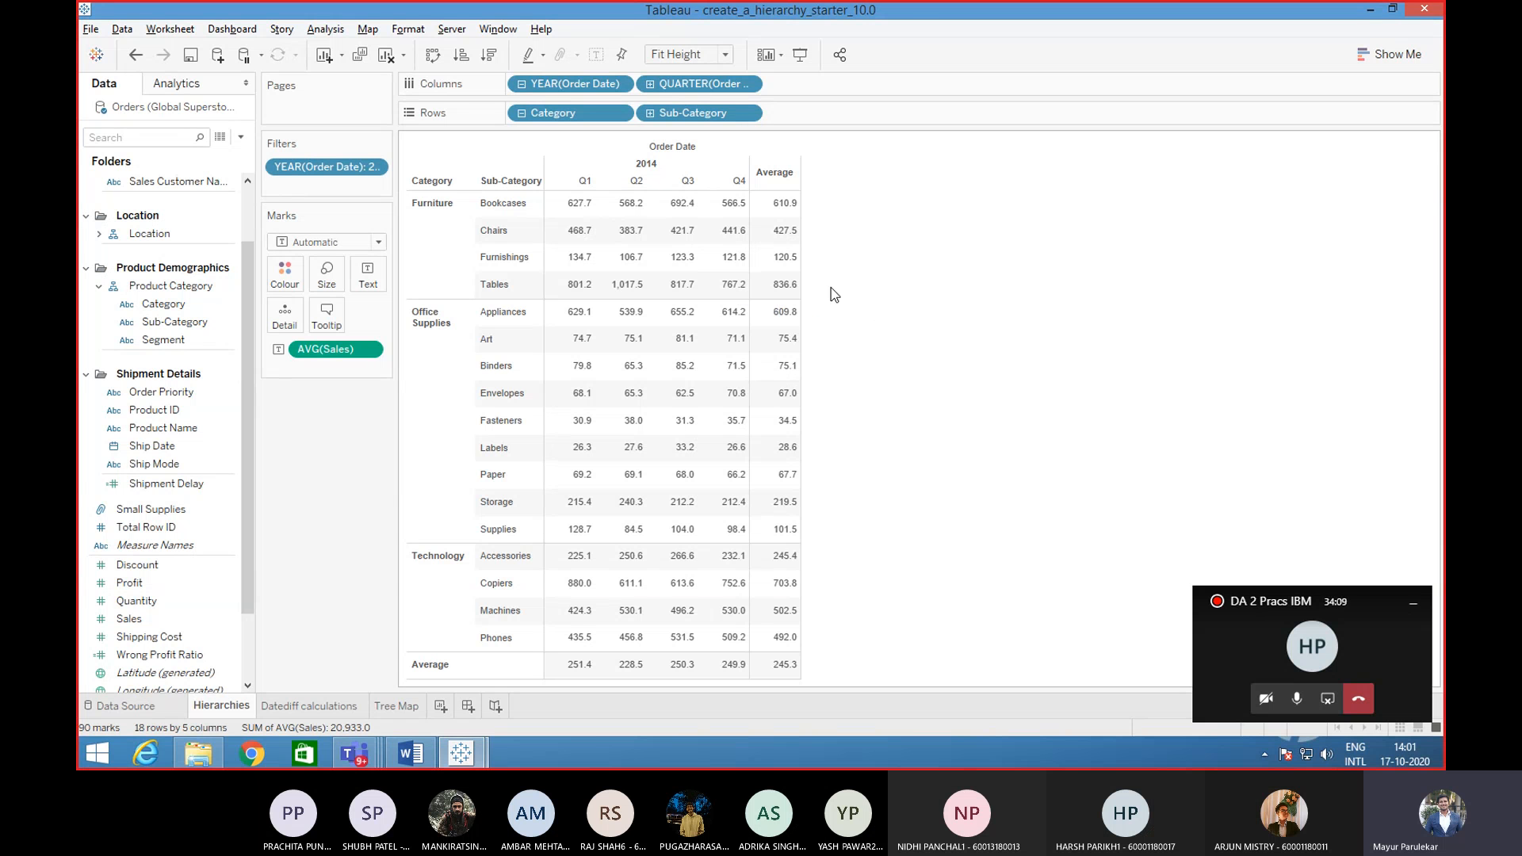
pyautogui.moveTo(650, 302)
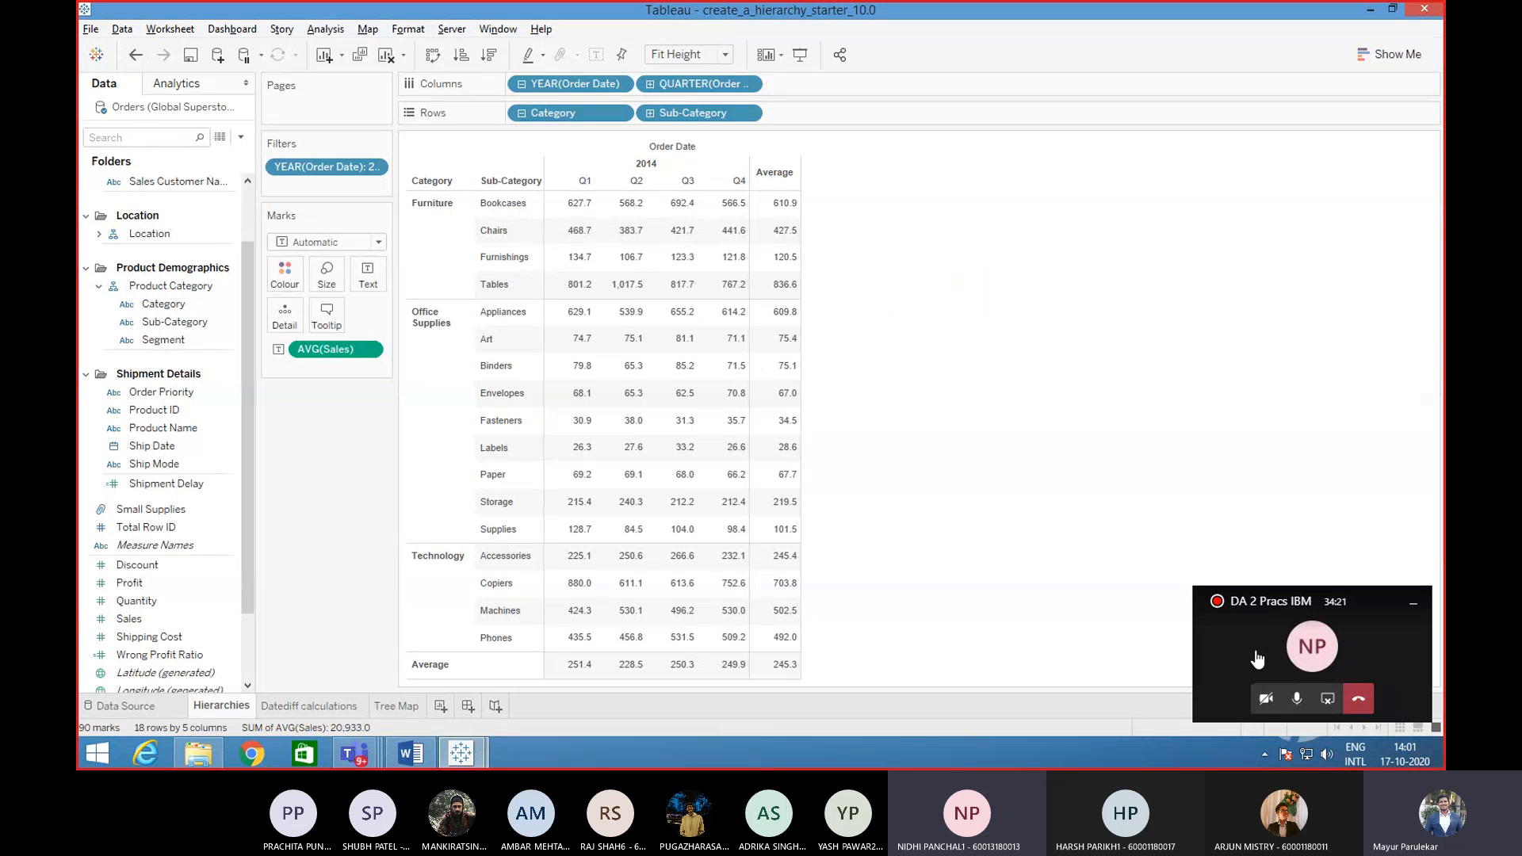
pyautogui.moveTo(774, 231)
pyautogui.moveTo(794, 261)
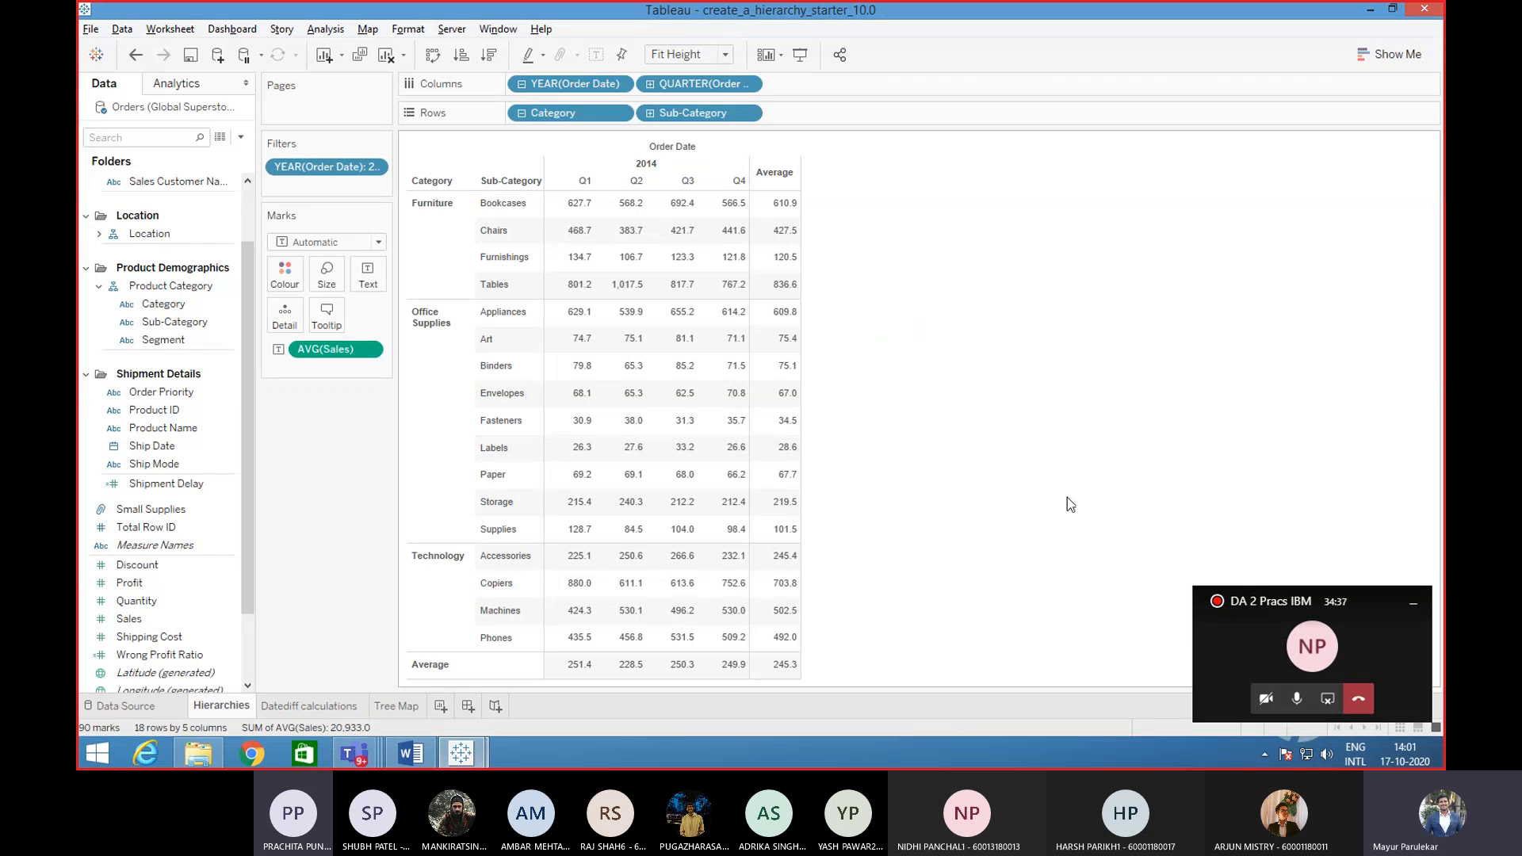
pyautogui.click(1253, 648)
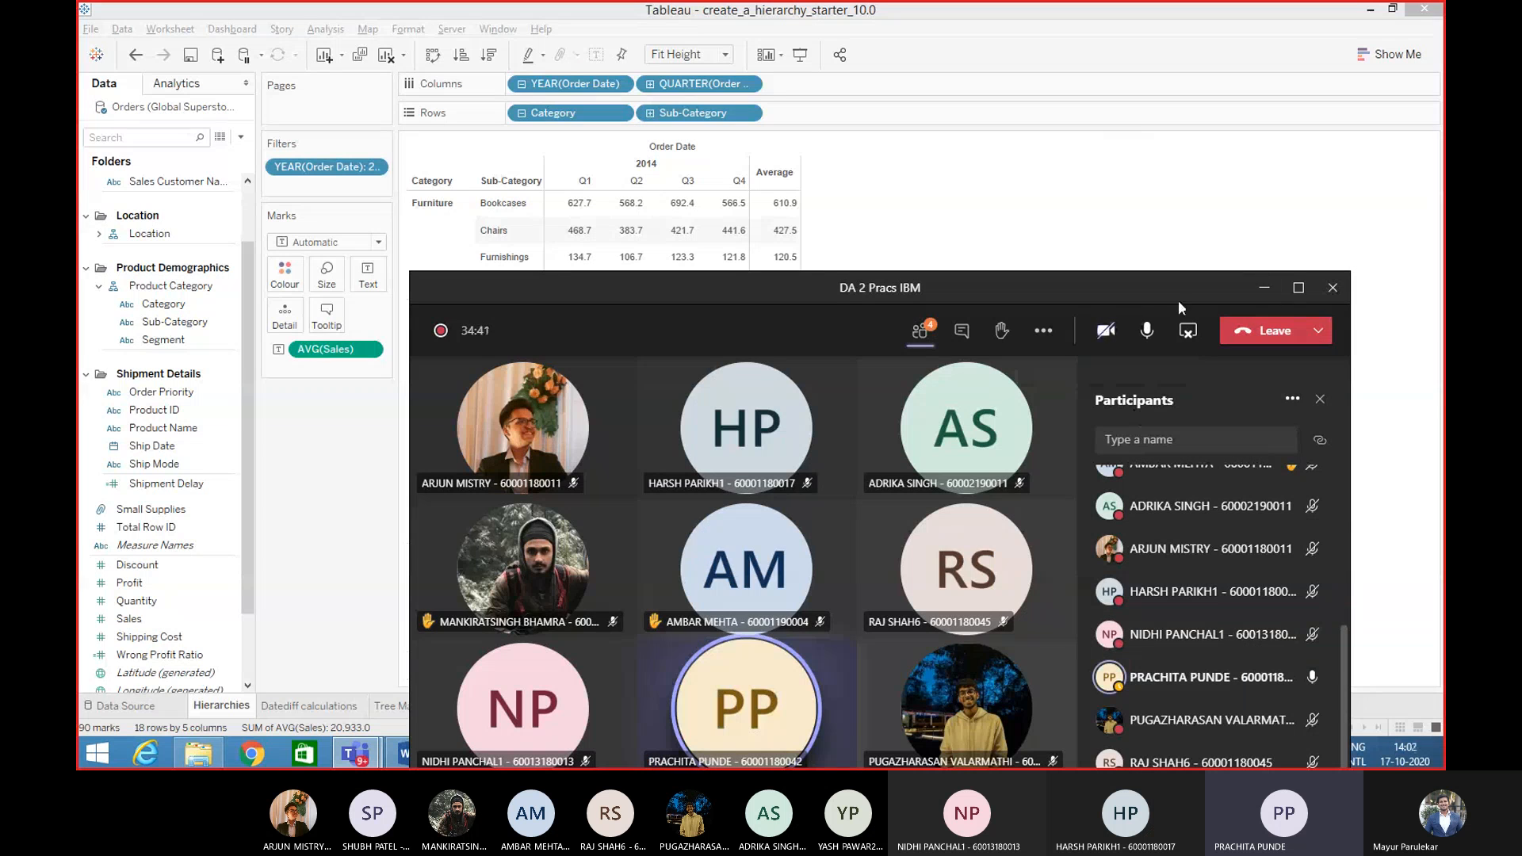
pyautogui.click(1263, 292)
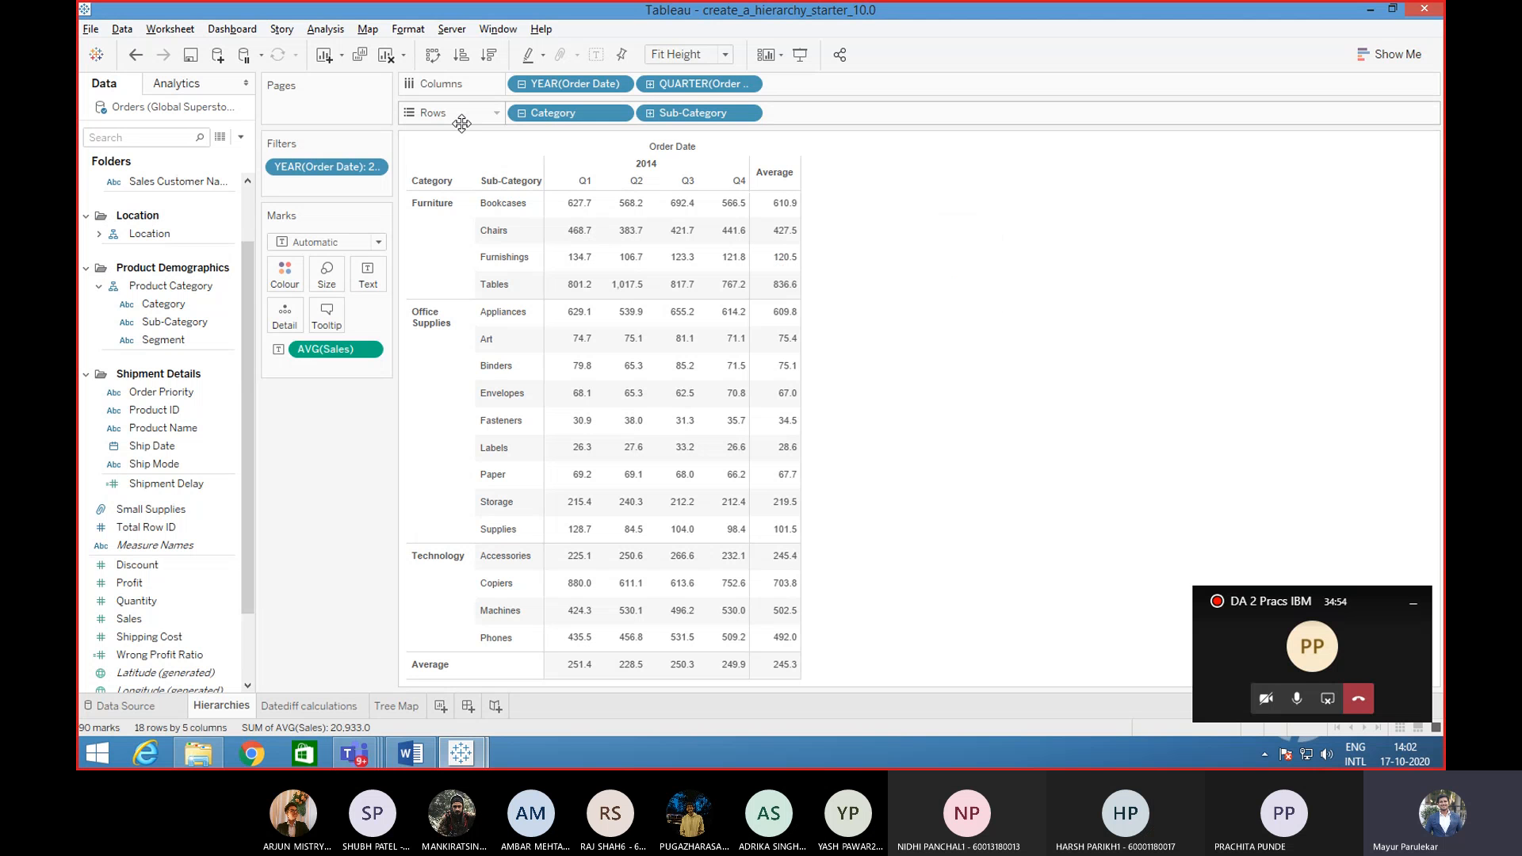
# - Try computing all totals using Average, compare the results with the quarterly values, and undo the change
pyautogui.click(325, 32)
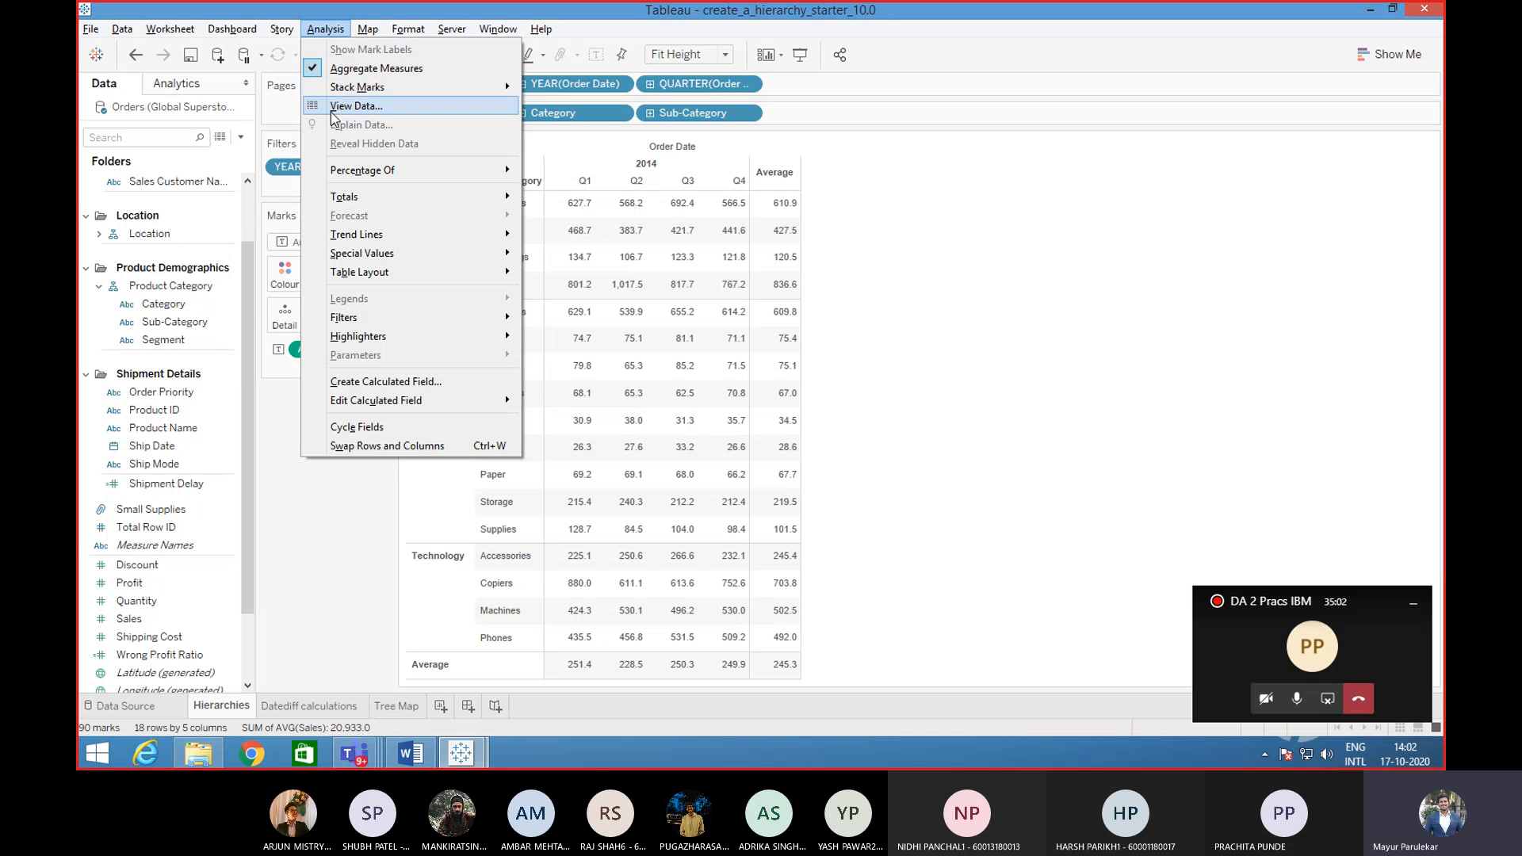
pyautogui.moveTo(356, 197)
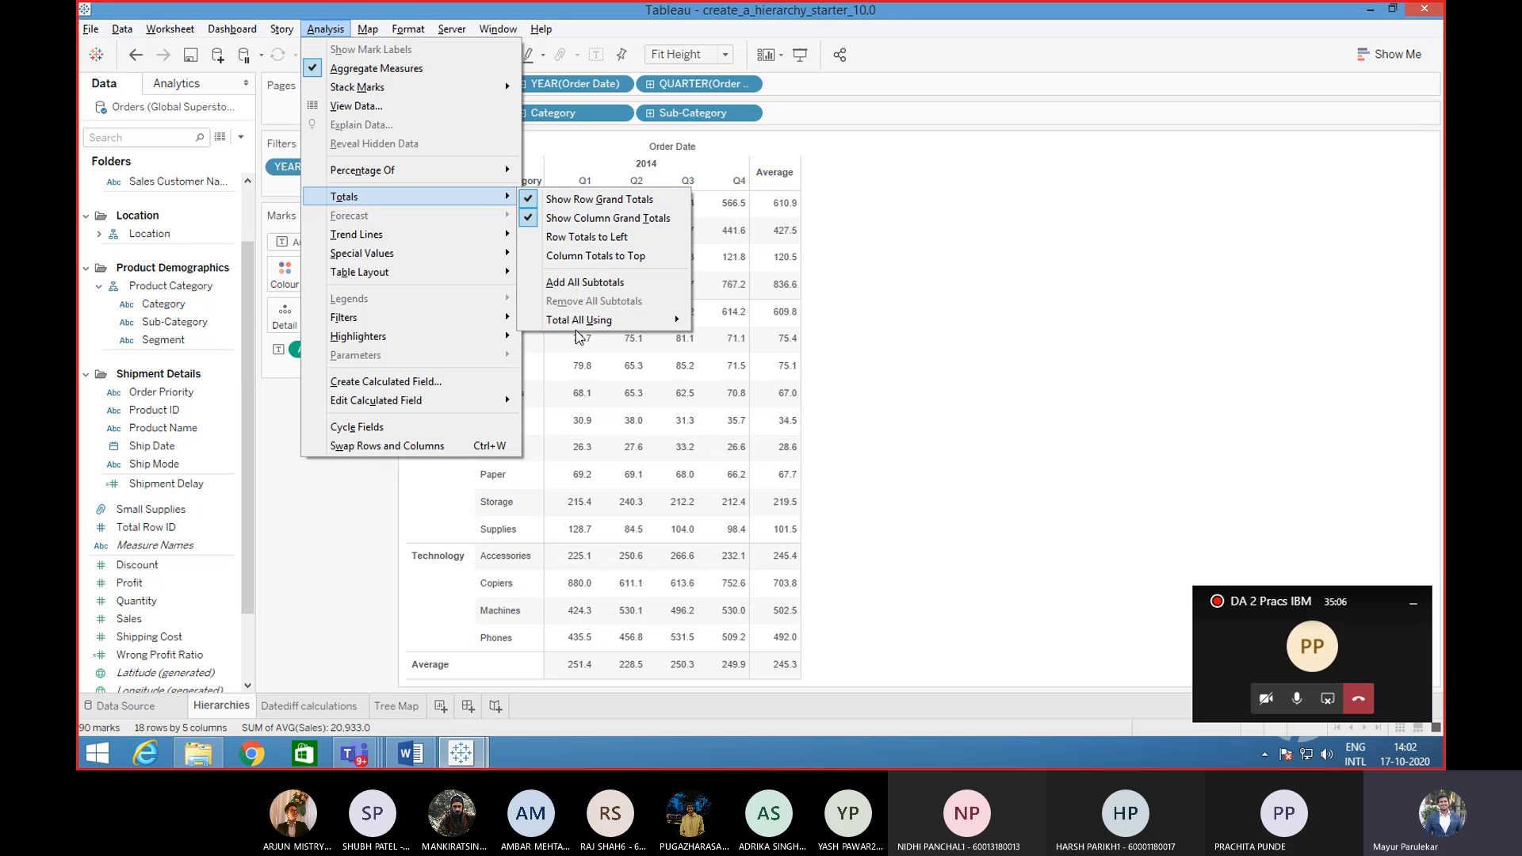
pyautogui.moveTo(591, 329)
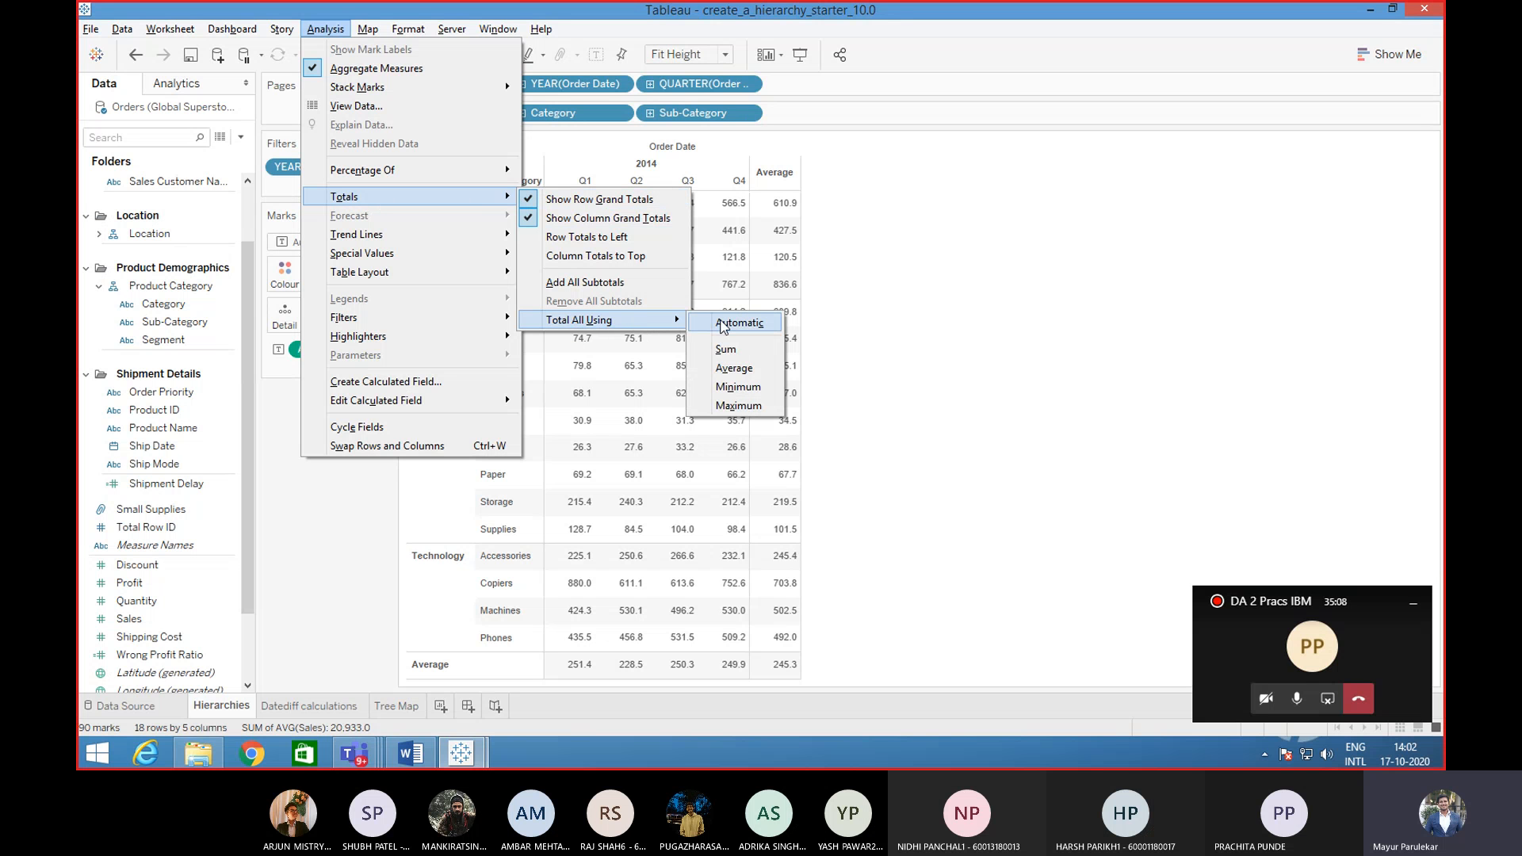
pyautogui.click(725, 369)
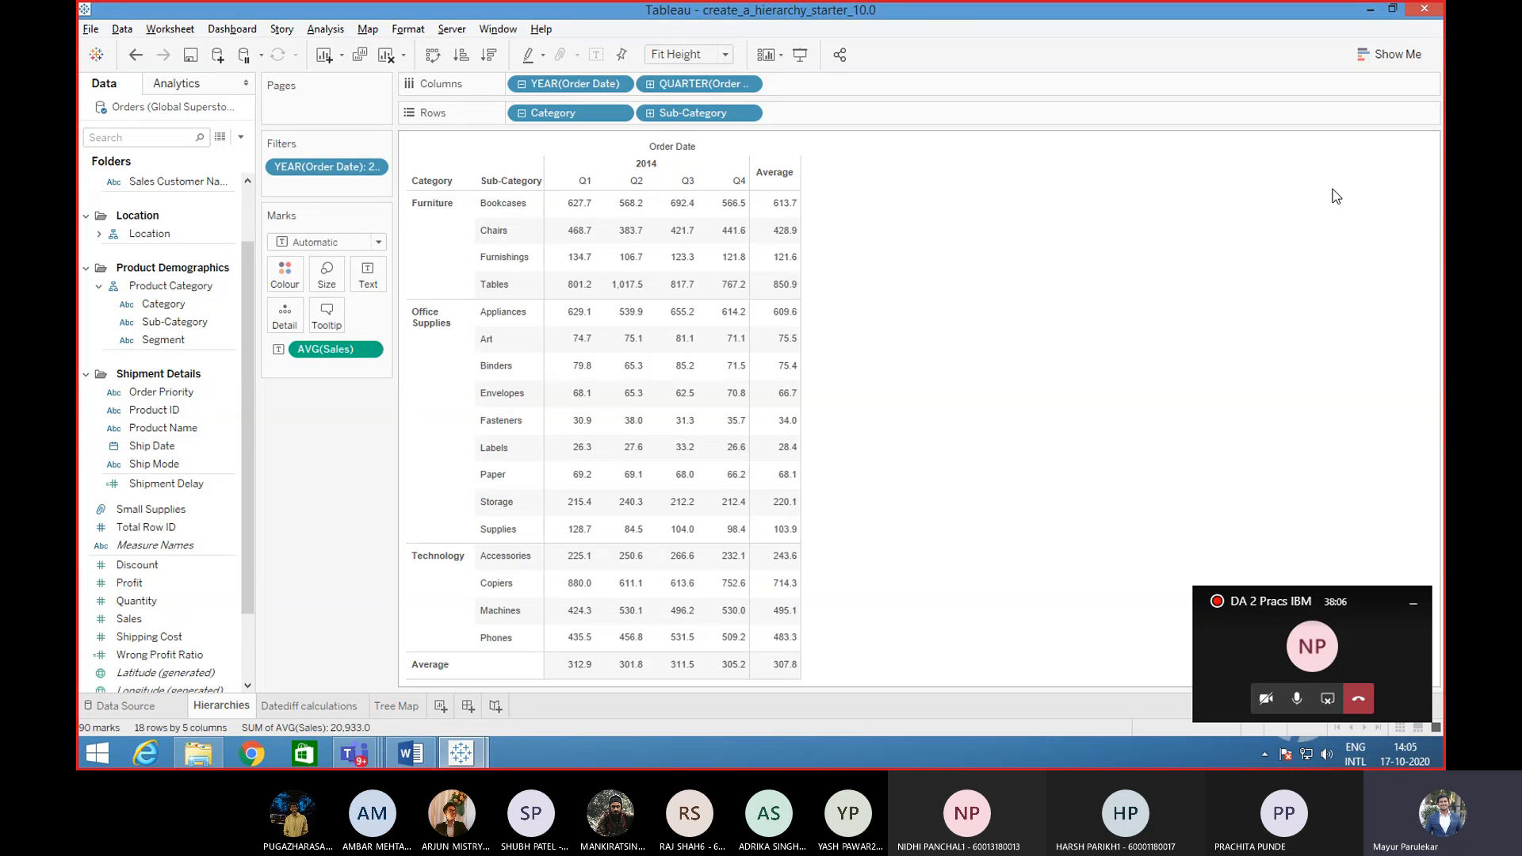
pyautogui.moveTo(568, 211)
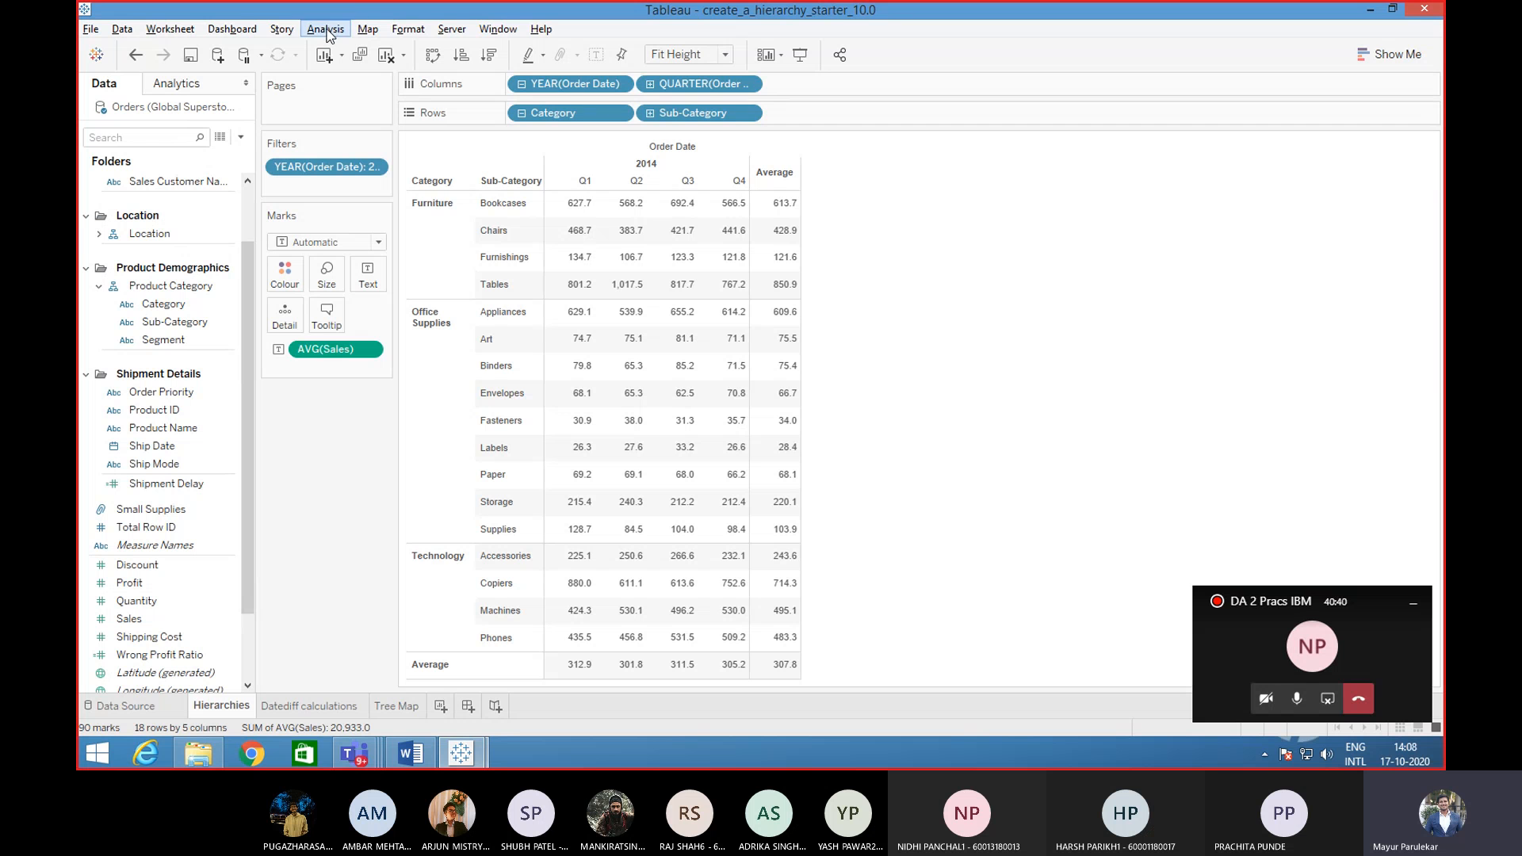
pyautogui.hotkey('ctrl', 'z')
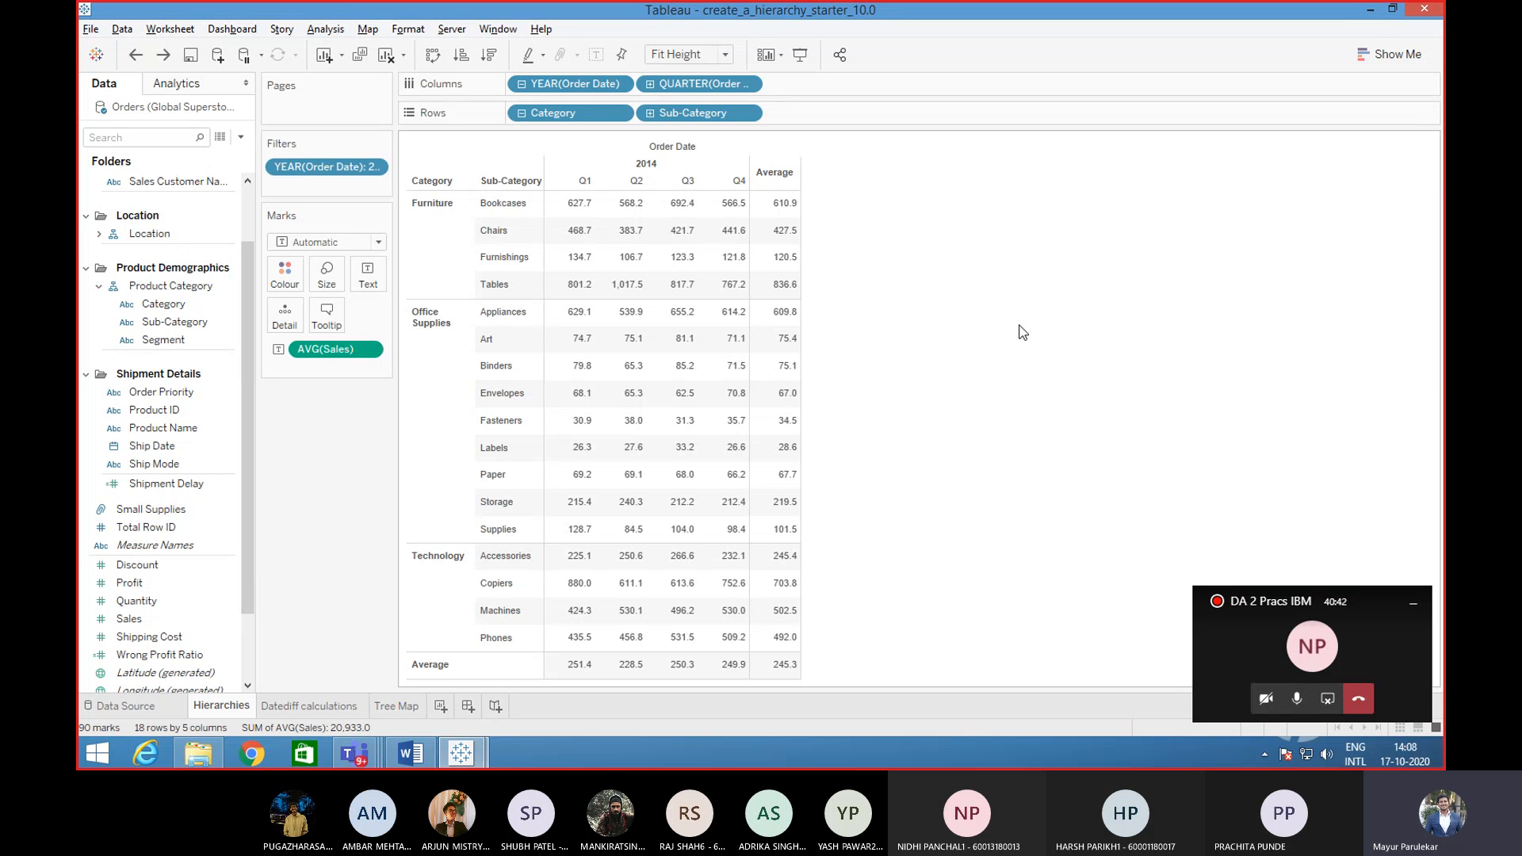
# - Bring up the Teams meeting and place it beside the table to examine the Bookcases quarterly sales against their average
pyautogui.moveTo(773, 210)
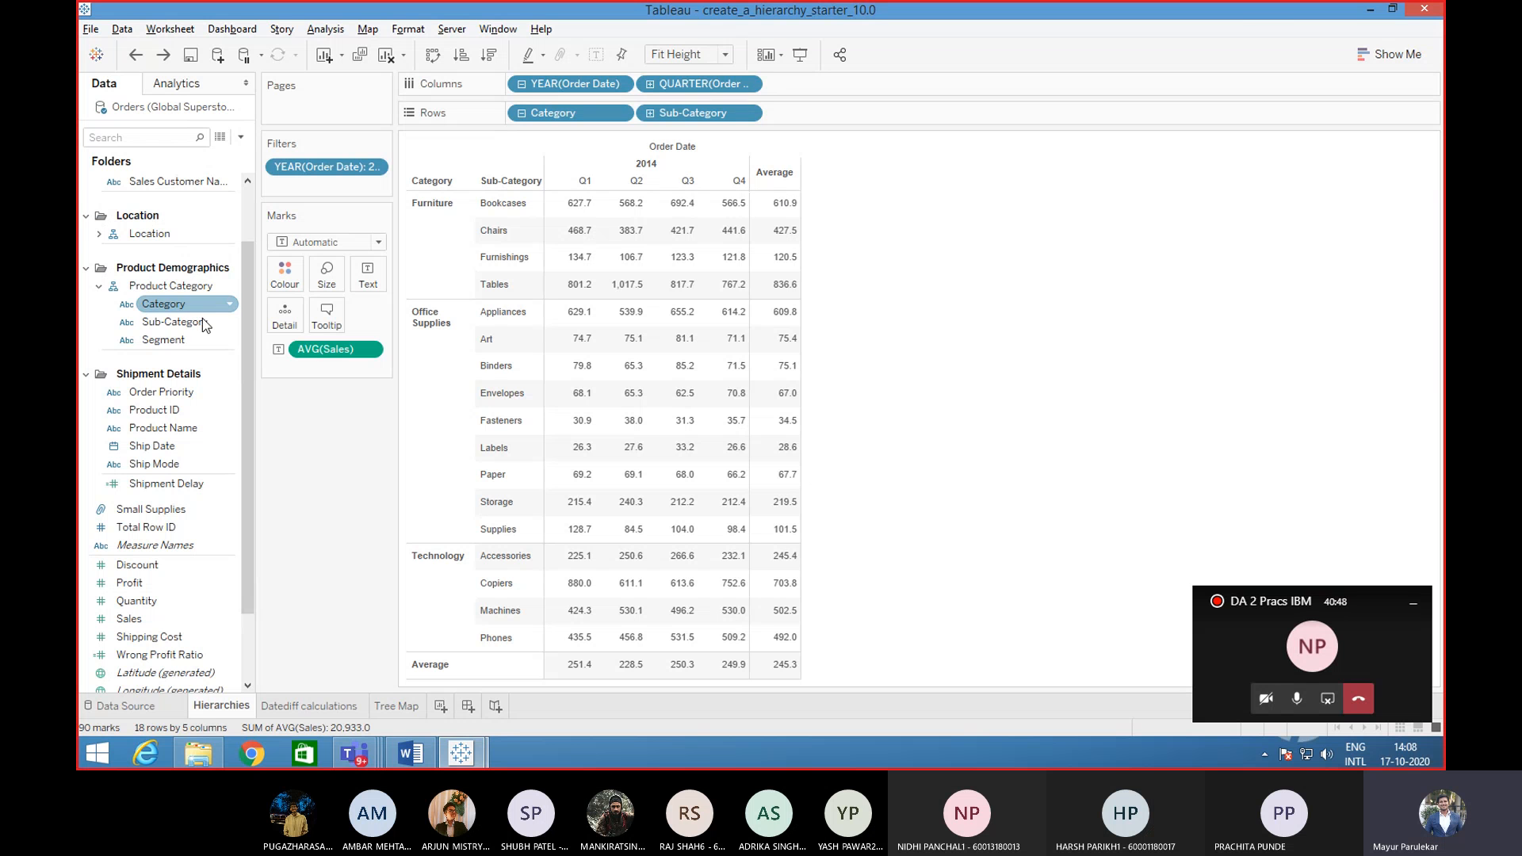
pyautogui.click(1223, 688)
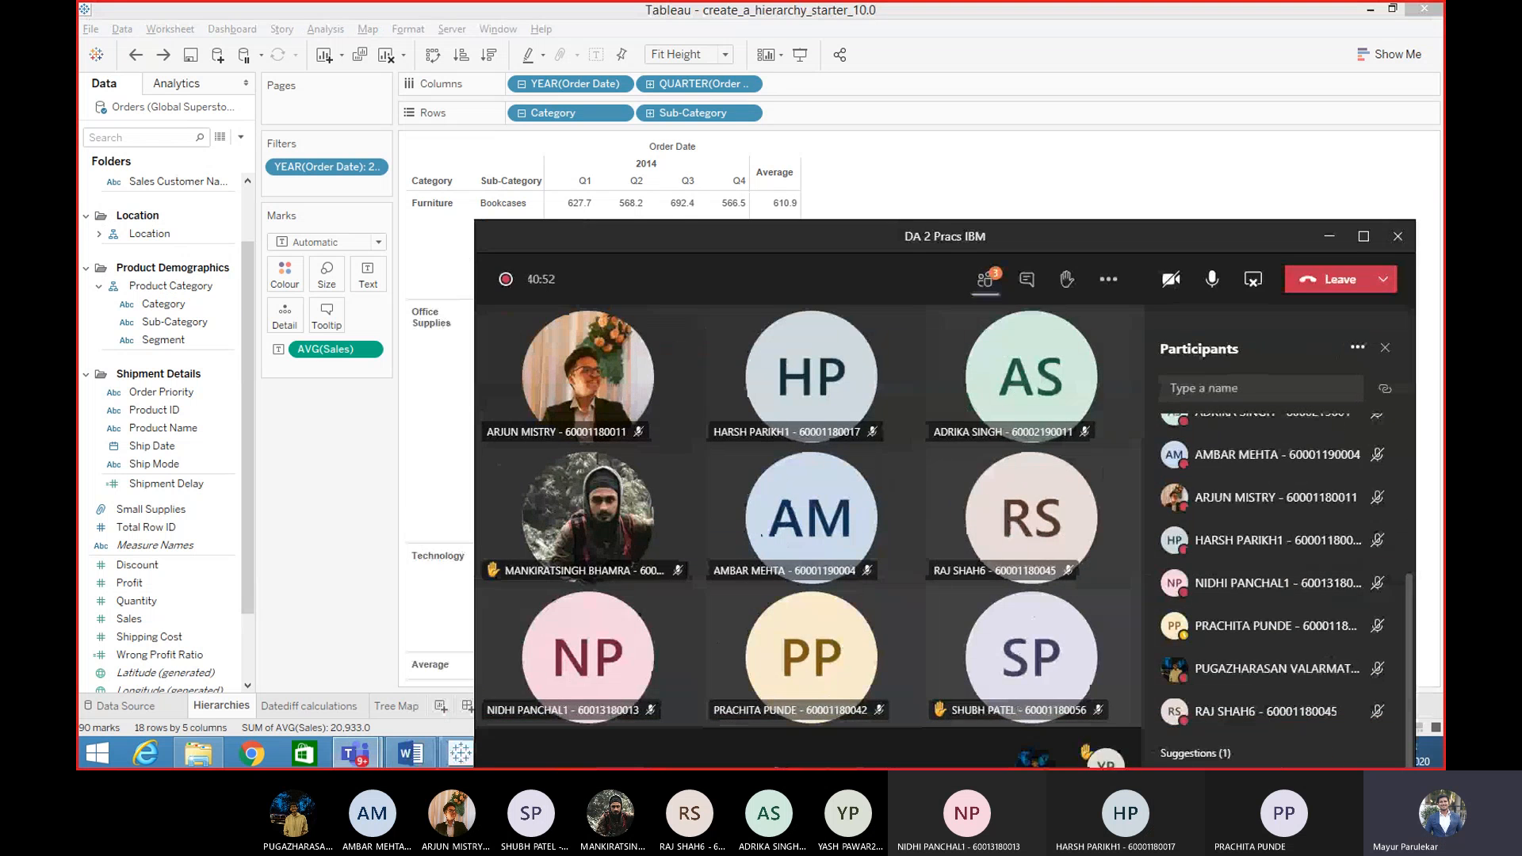
pyautogui.moveTo(940, 251); pyautogui.dragTo(972, 196)
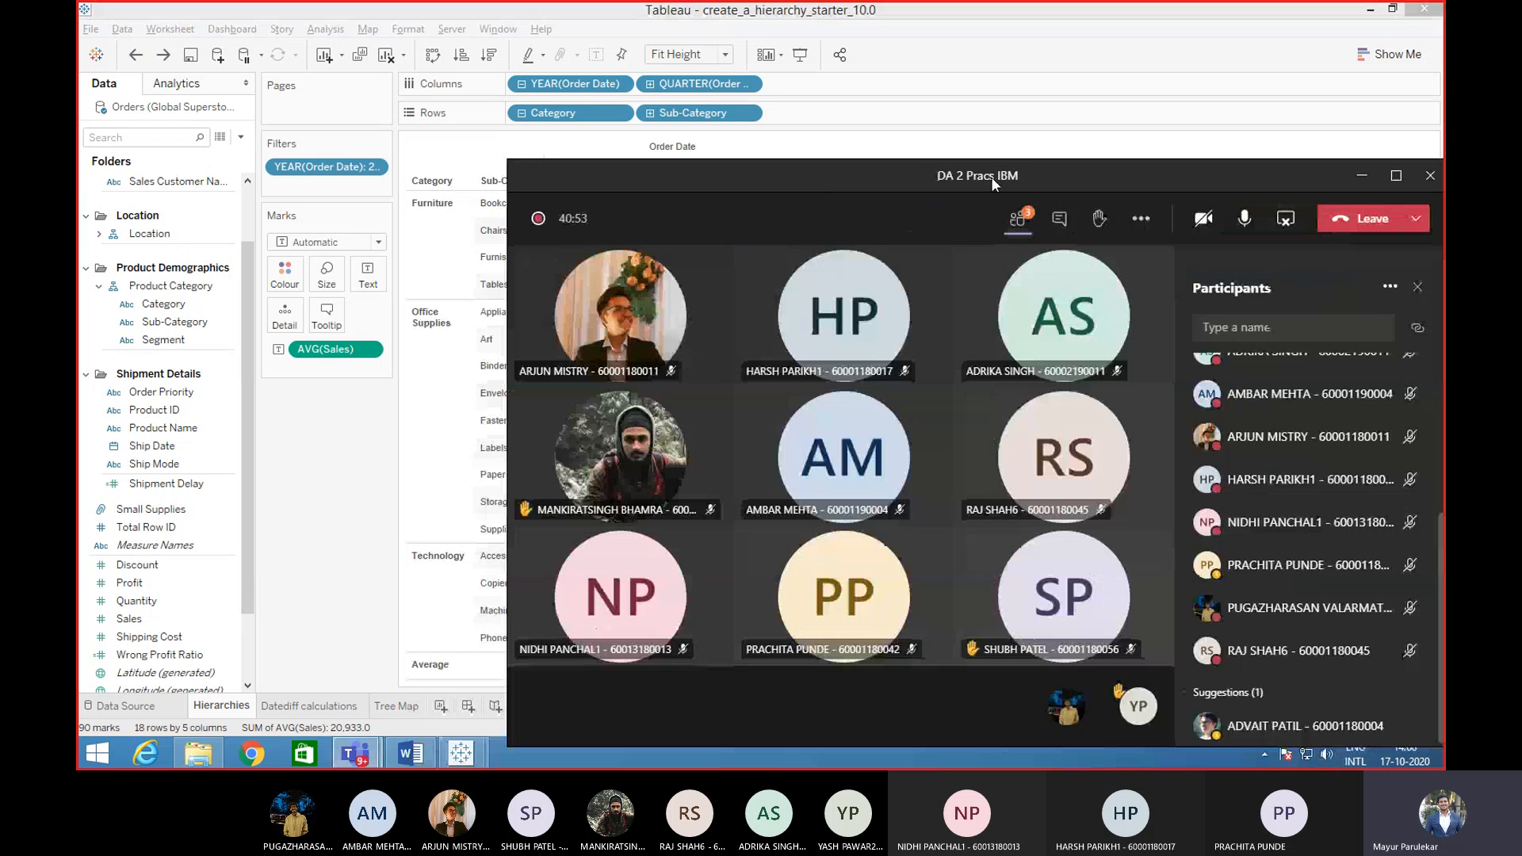
pyautogui.moveTo(1434, 562); pyautogui.dragTo(1429, 398)
pyautogui.moveTo(792, 185); pyautogui.dragTo(1106, 179)
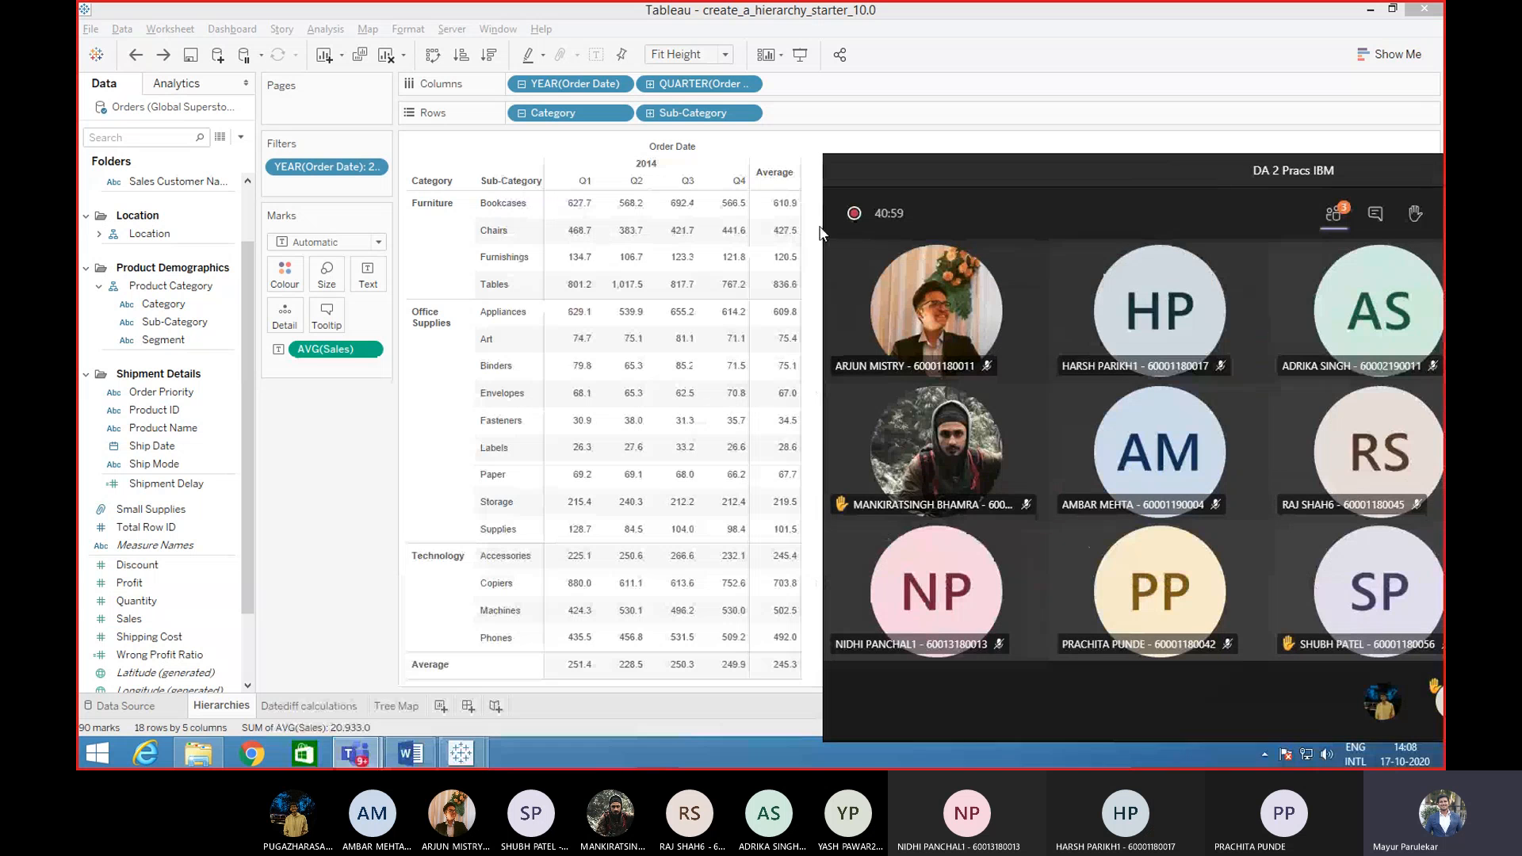
pyautogui.moveTo(724, 230)
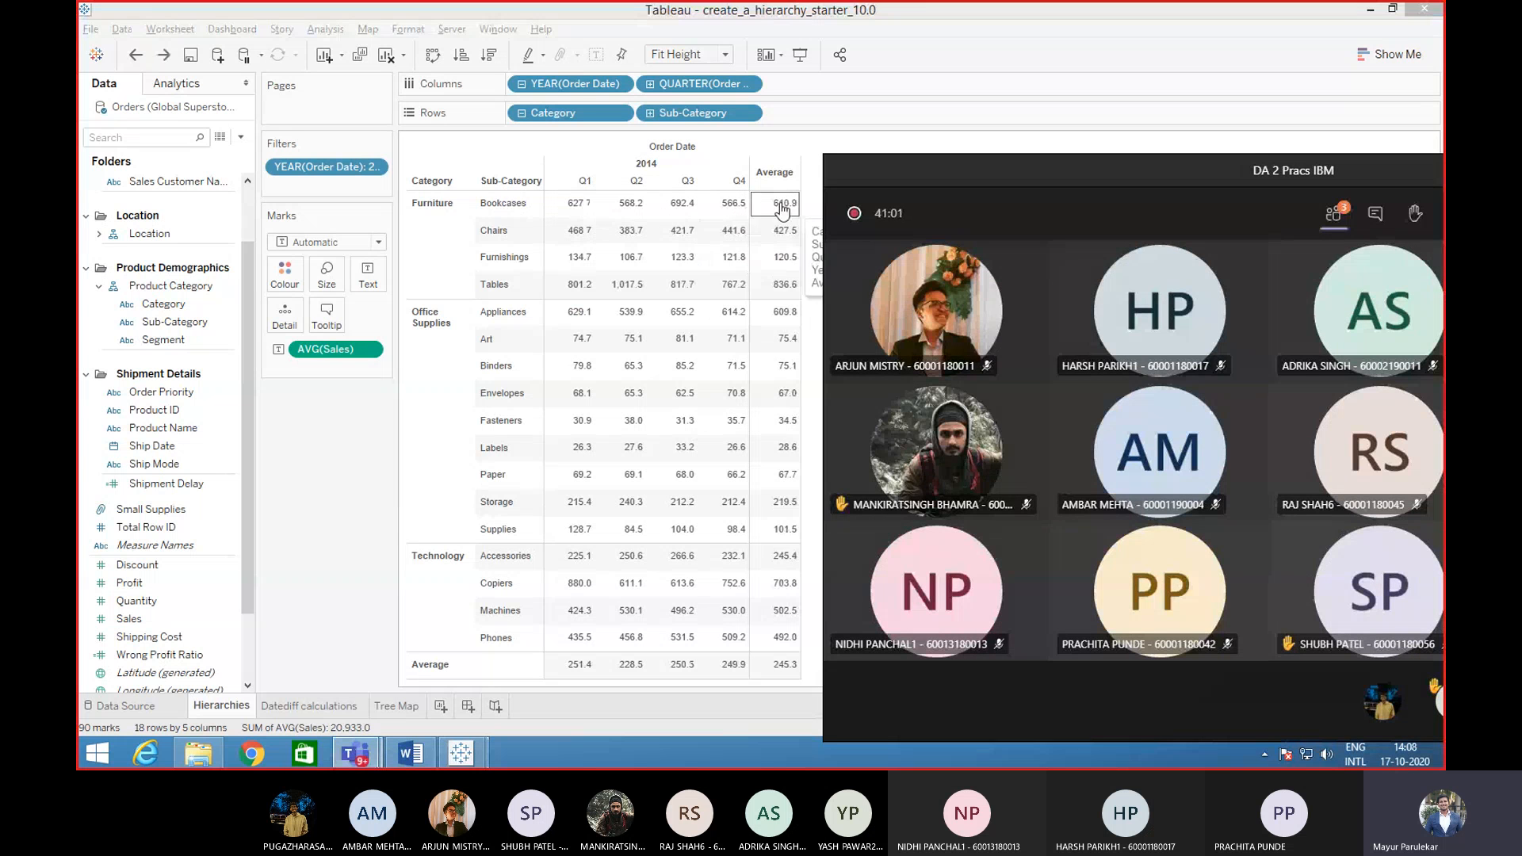
pyautogui.moveTo(643, 236)
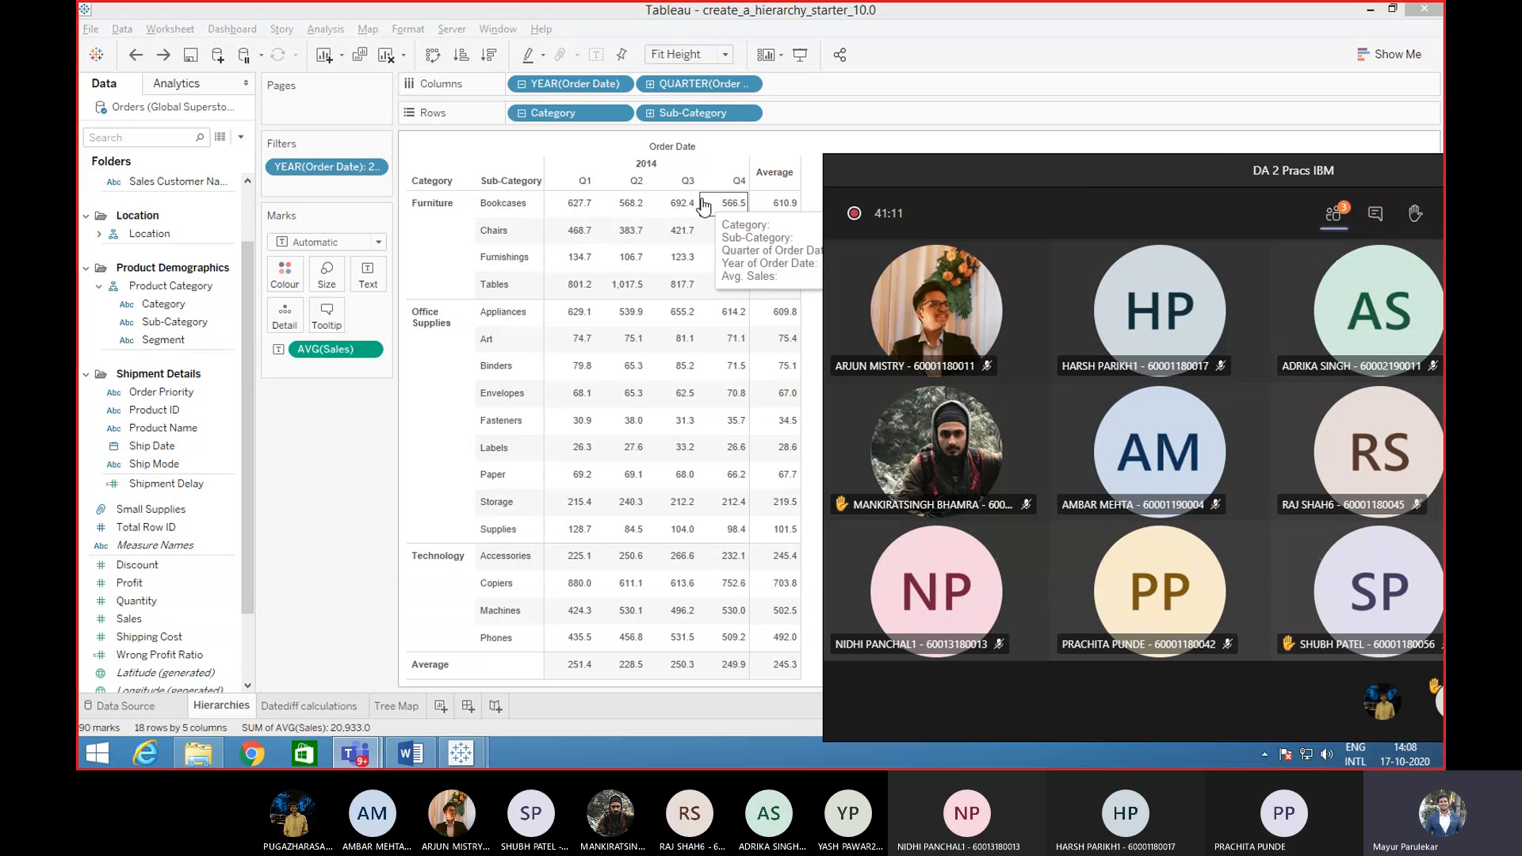
pyautogui.moveTo(574, 216)
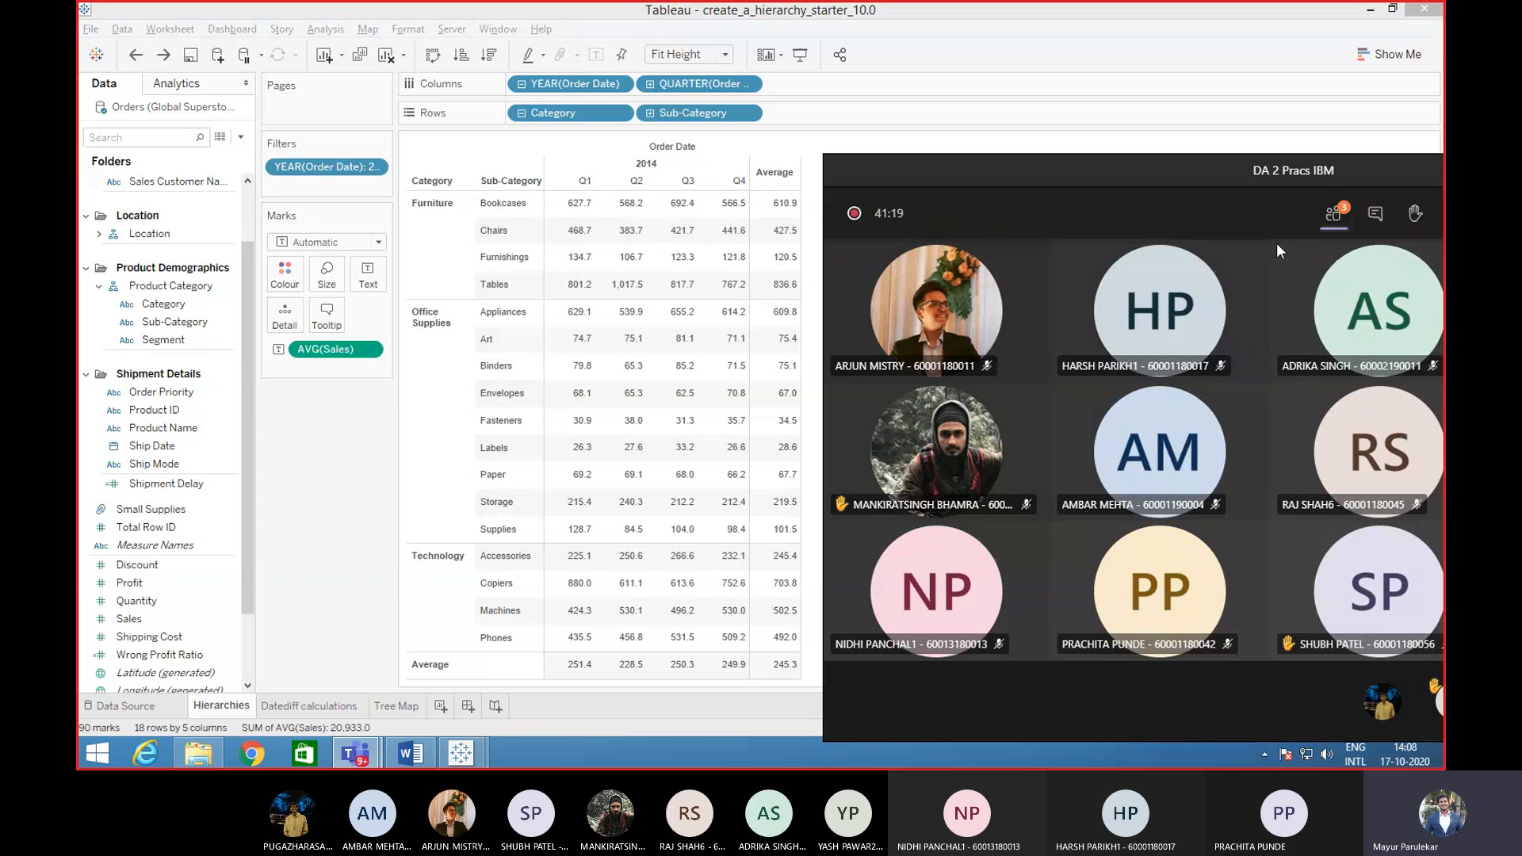
pyautogui.moveTo(1259, 176); pyautogui.dragTo(1234, 111)
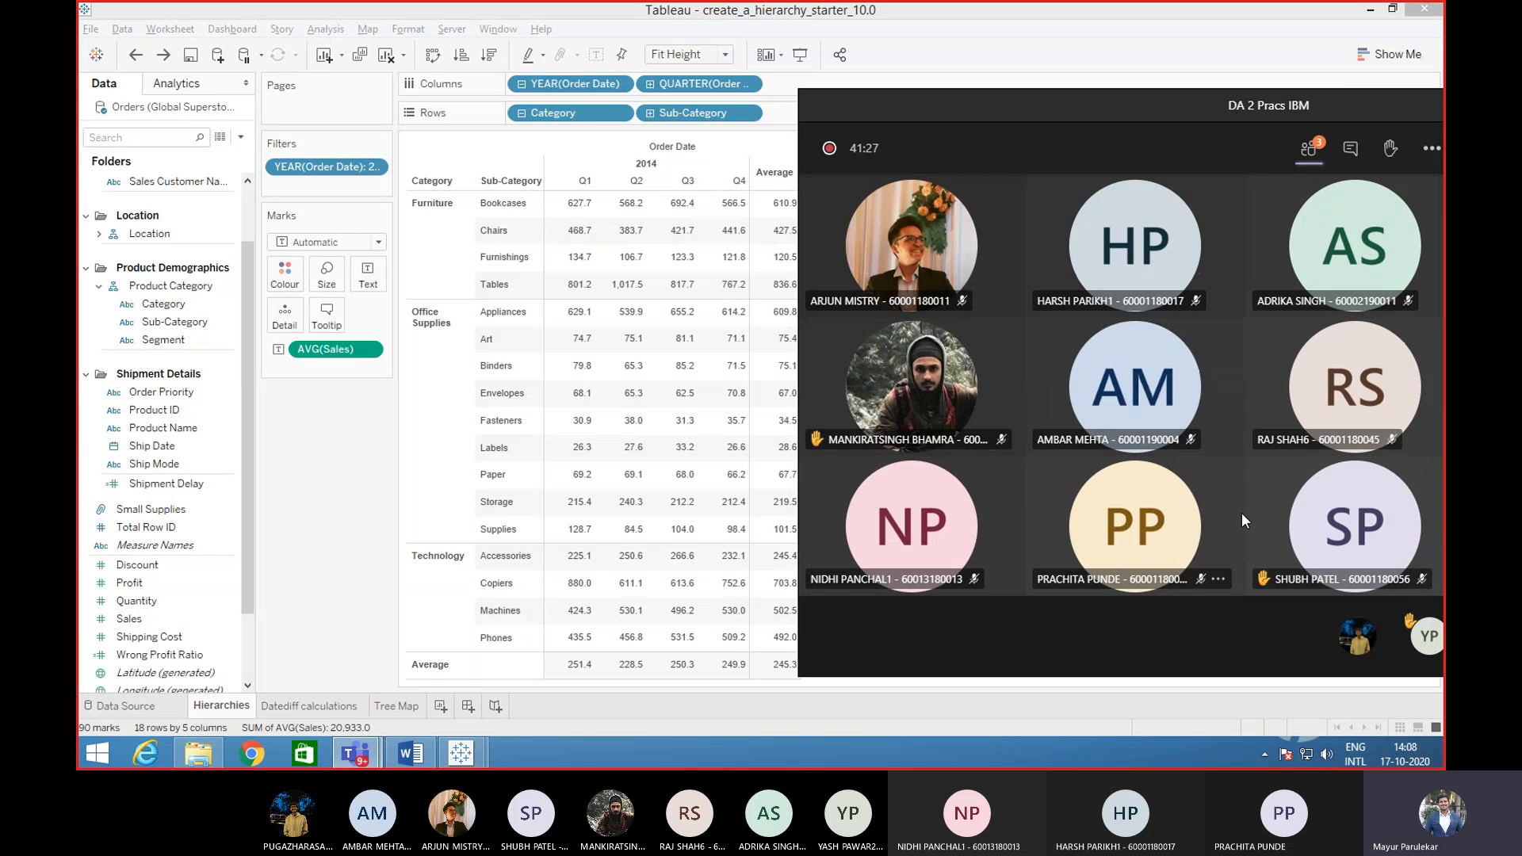
# - Review the Teams participants list for raised hands and speaking attendees, and return to Tableau
pyautogui.moveTo(1329, 112); pyautogui.dragTo(1135, 168)
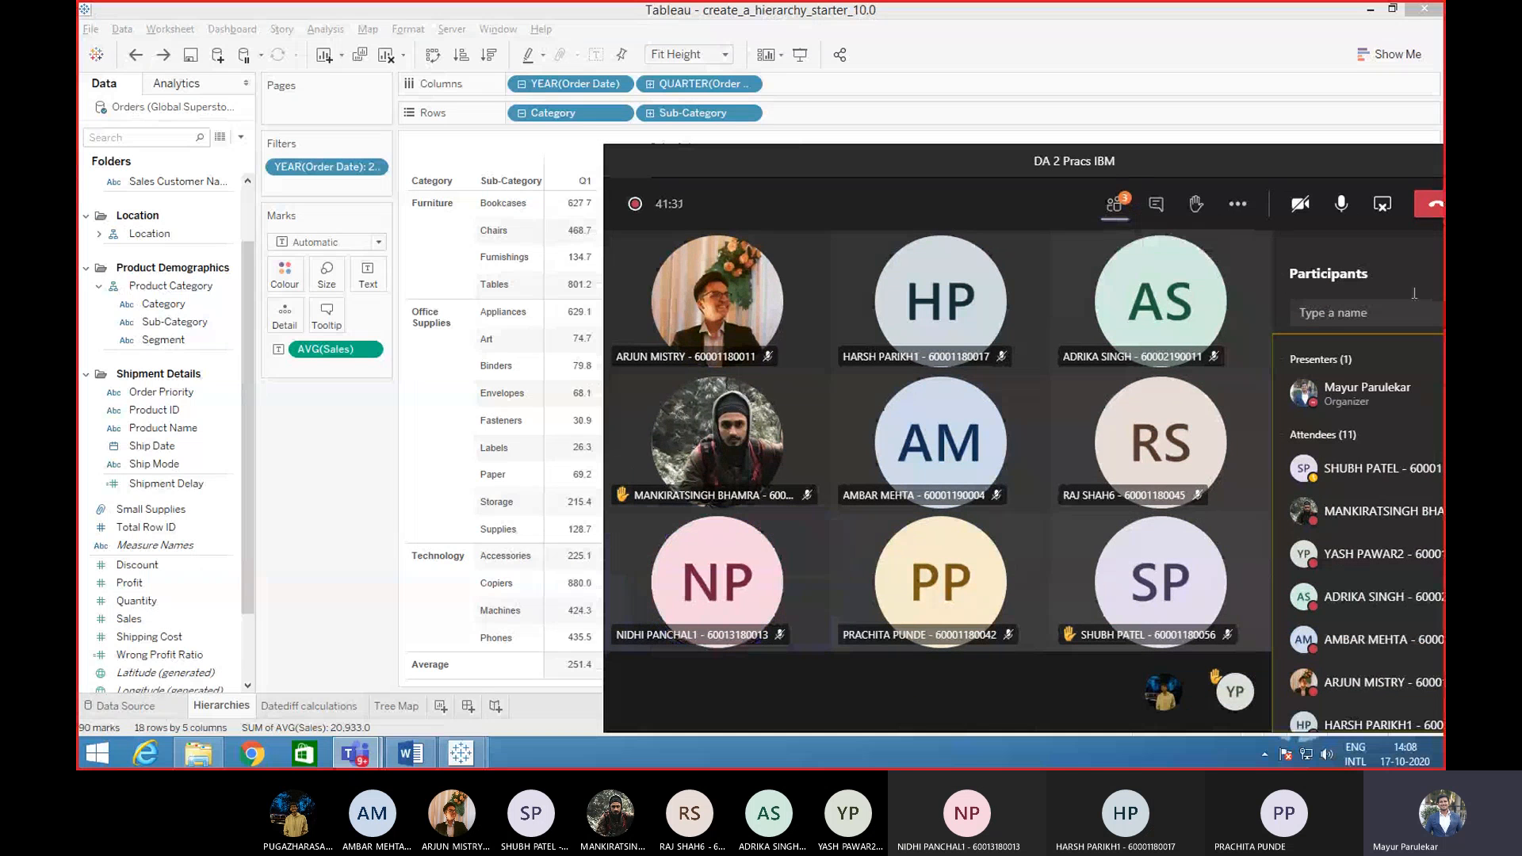
pyautogui.moveTo(1333, 173); pyautogui.dragTo(1214, 119)
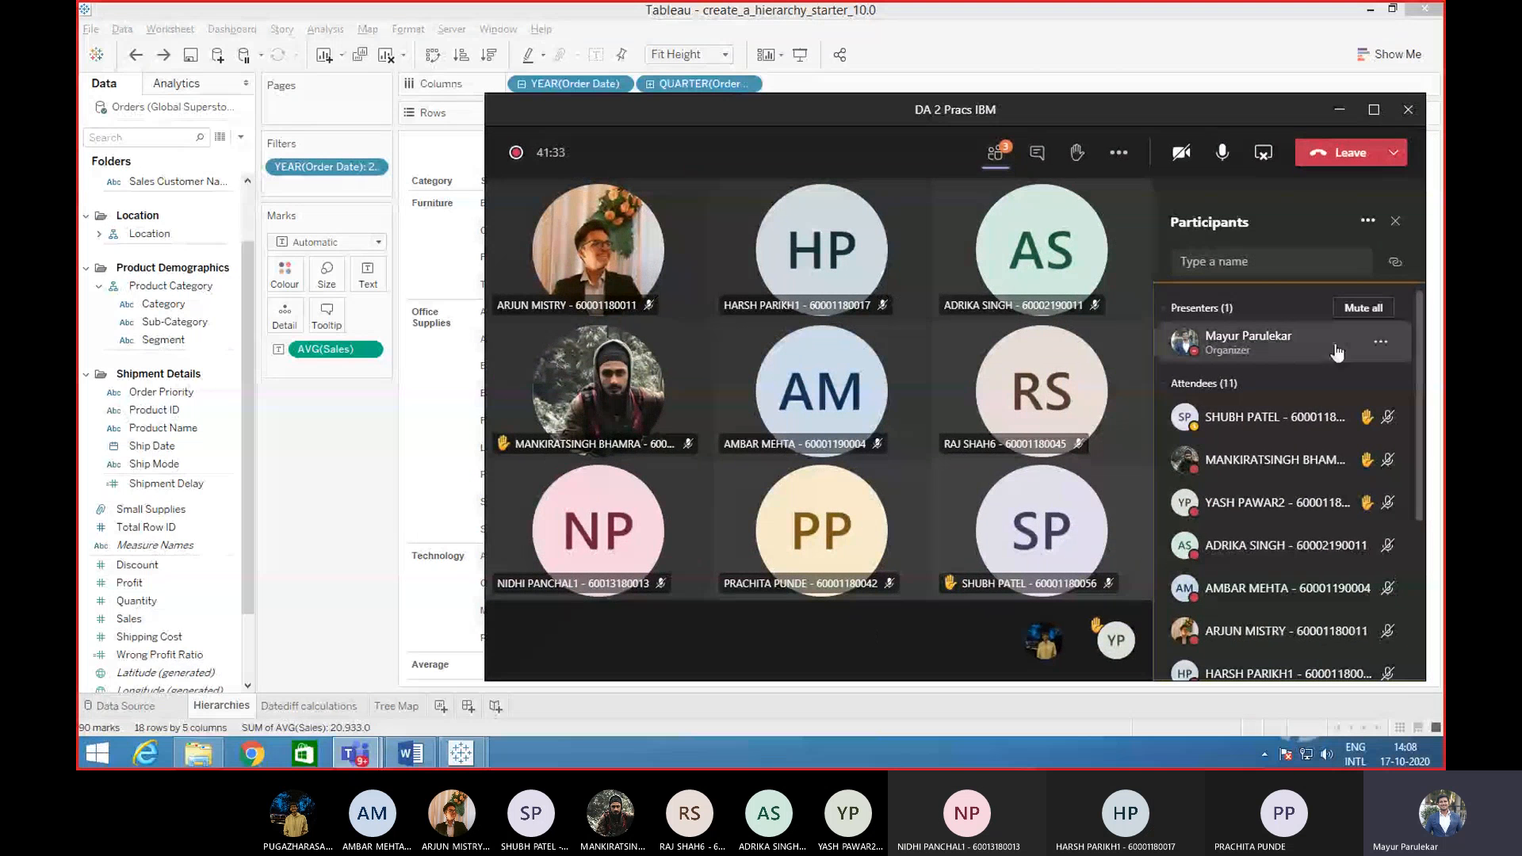
pyautogui.moveTo(1421, 414); pyautogui.dragTo(1425, 414)
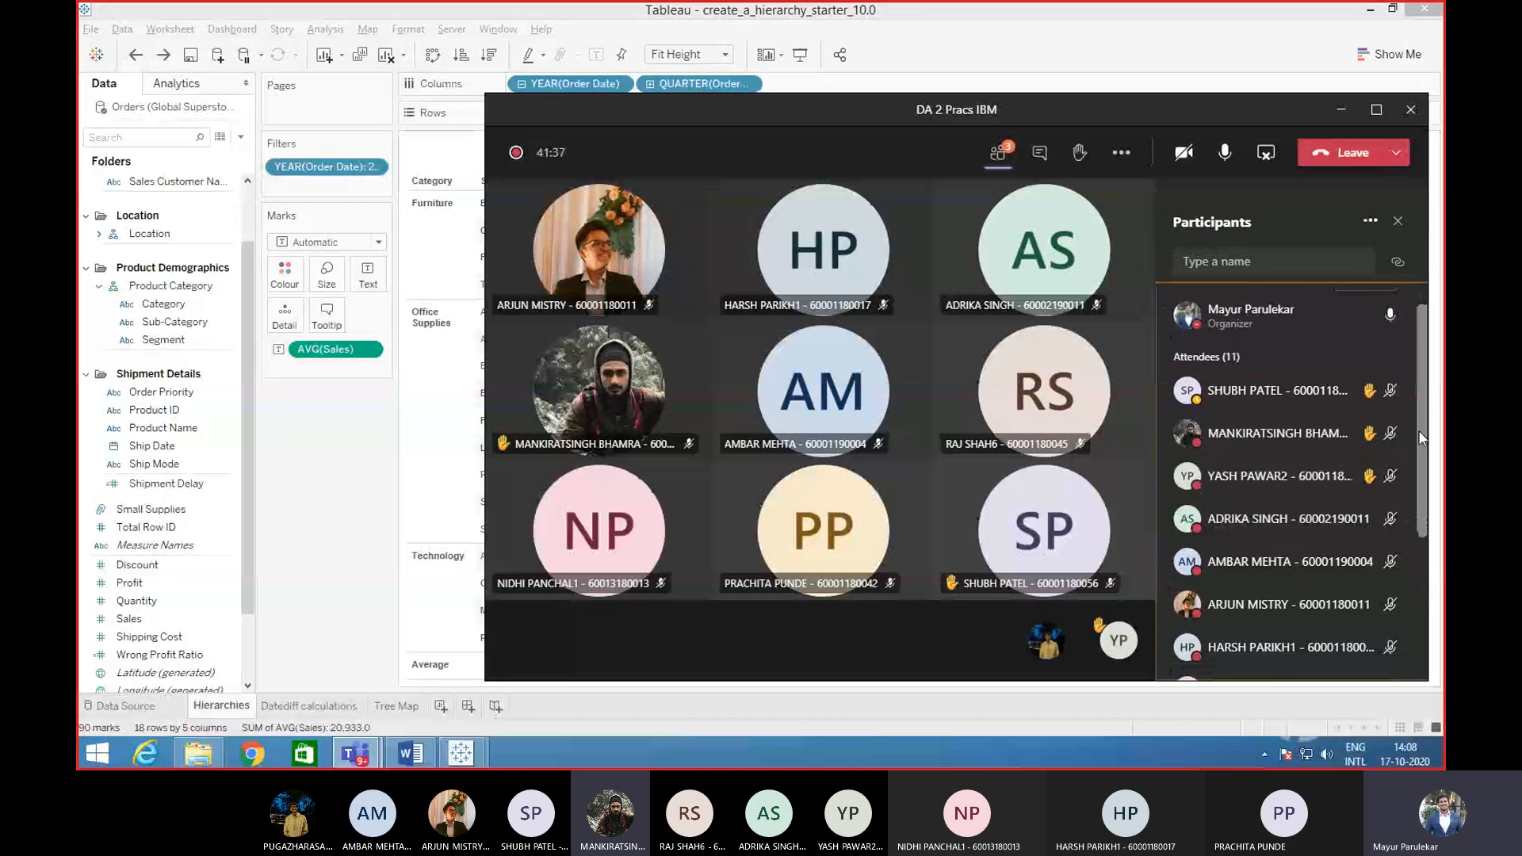
pyautogui.scroll(-1, 1416, 448)
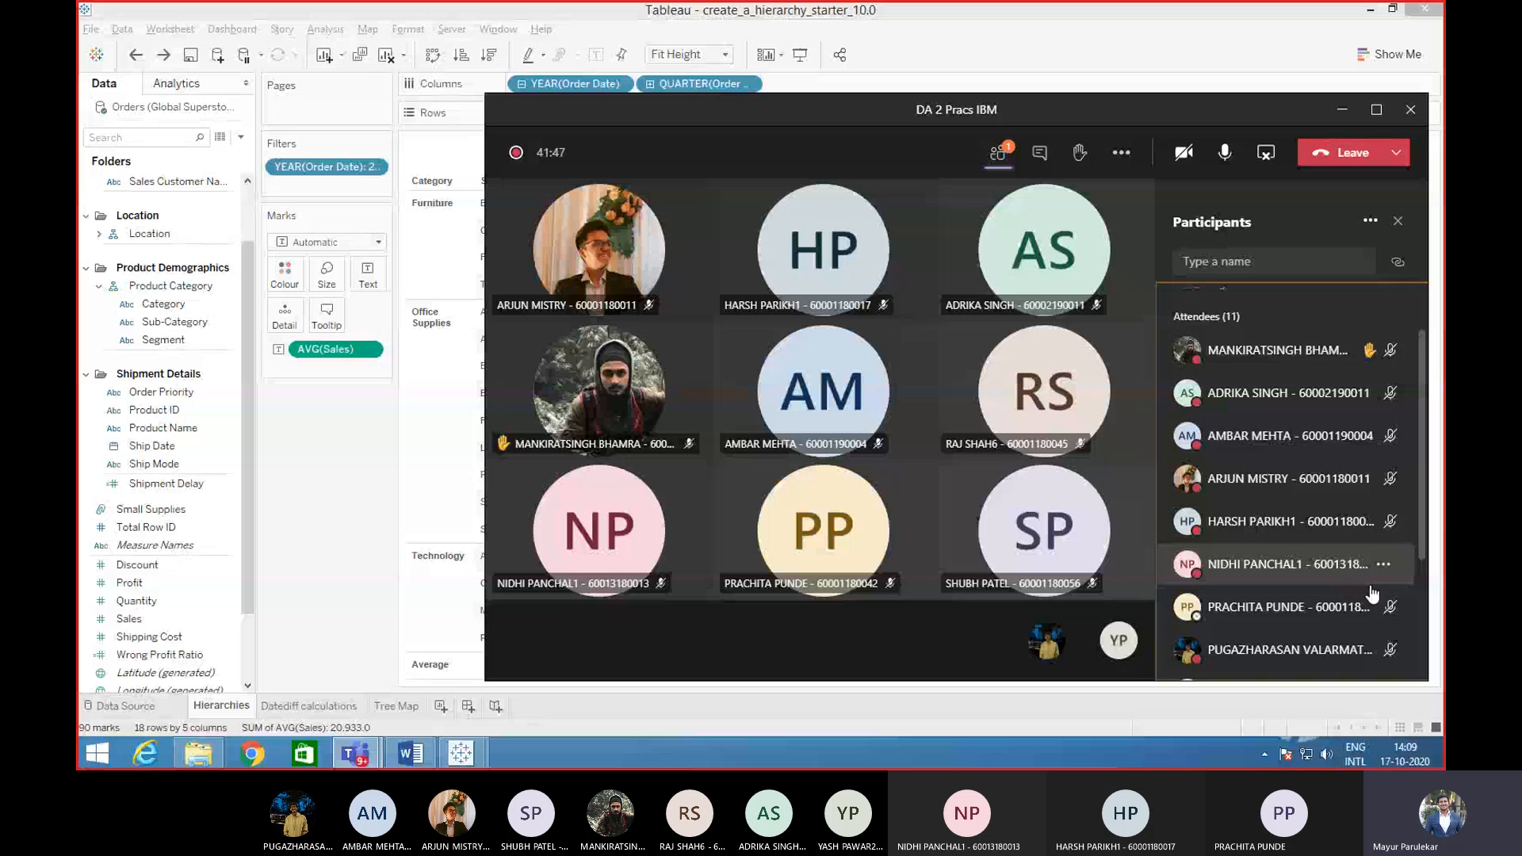
pyautogui.moveTo(1416, 511); pyautogui.dragTo(1422, 548)
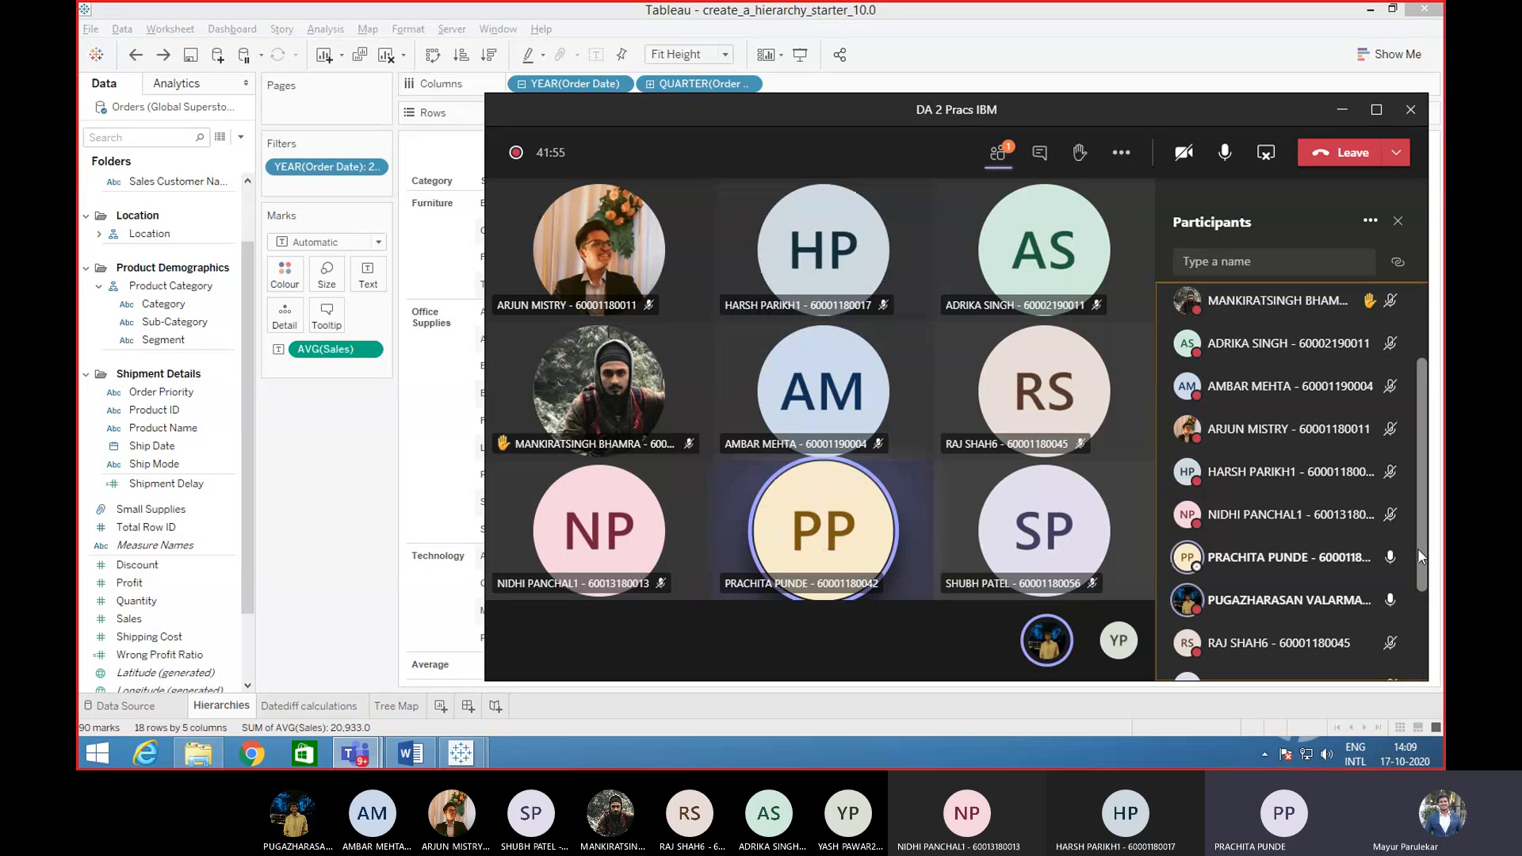
pyautogui.scroll(-2, 1415, 559)
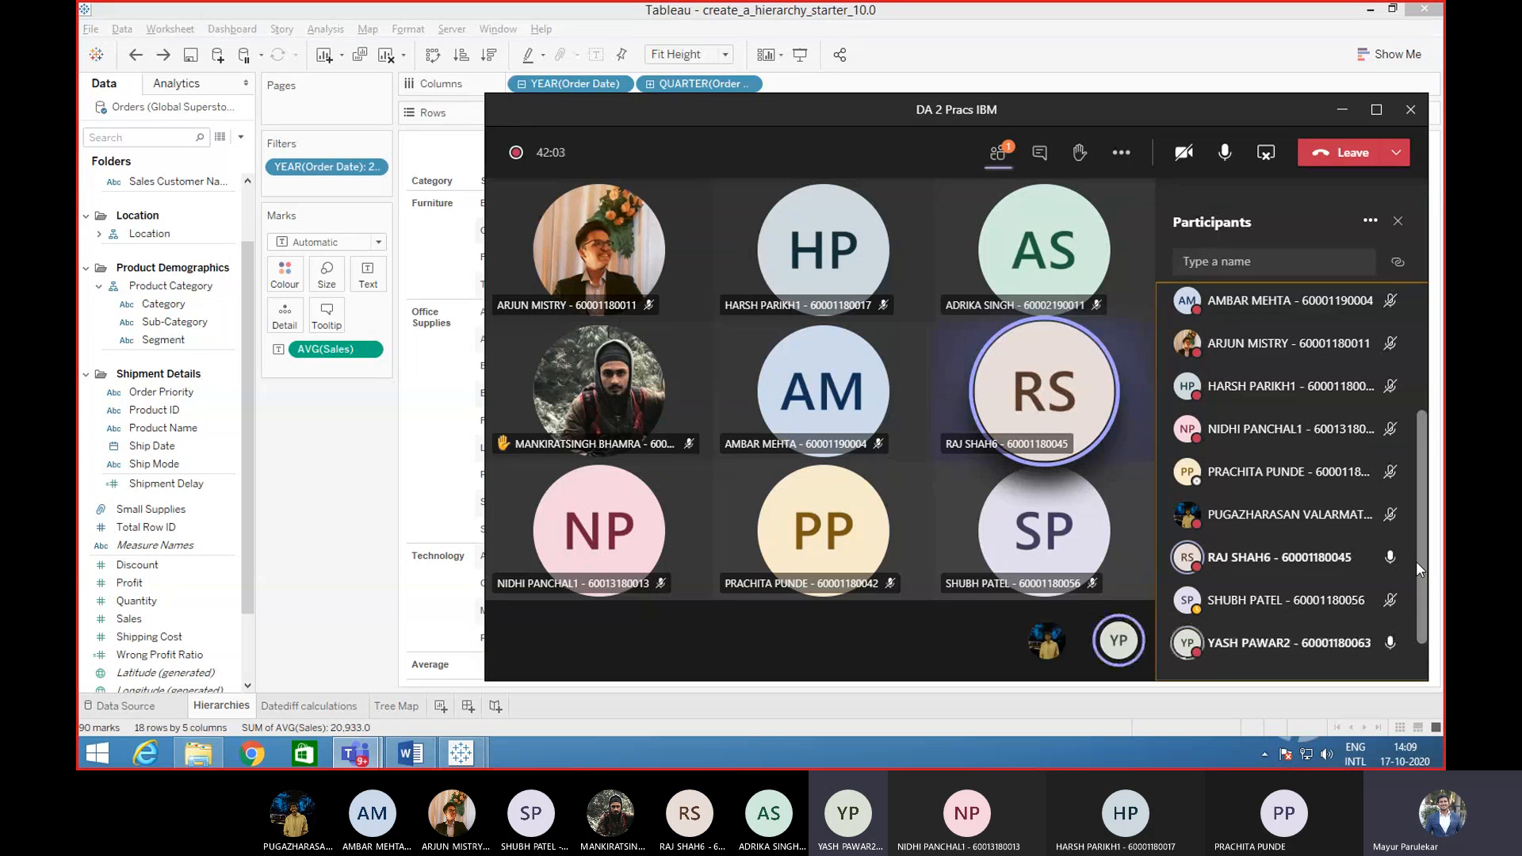
pyautogui.click(1342, 109)
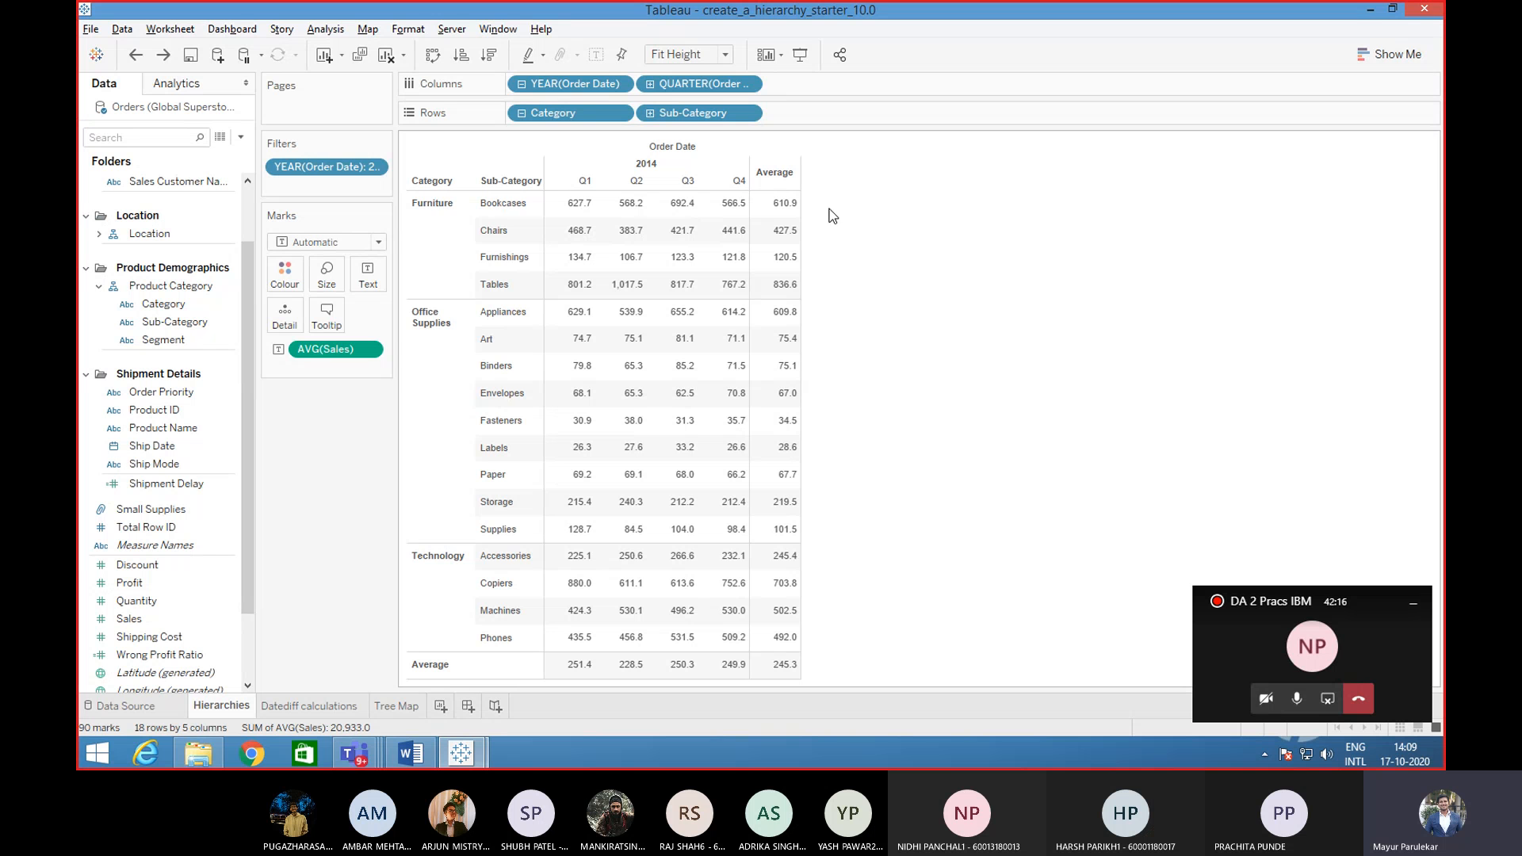
# - Set all totals in the sales table to use Average again
pyautogui.click(325, 29)
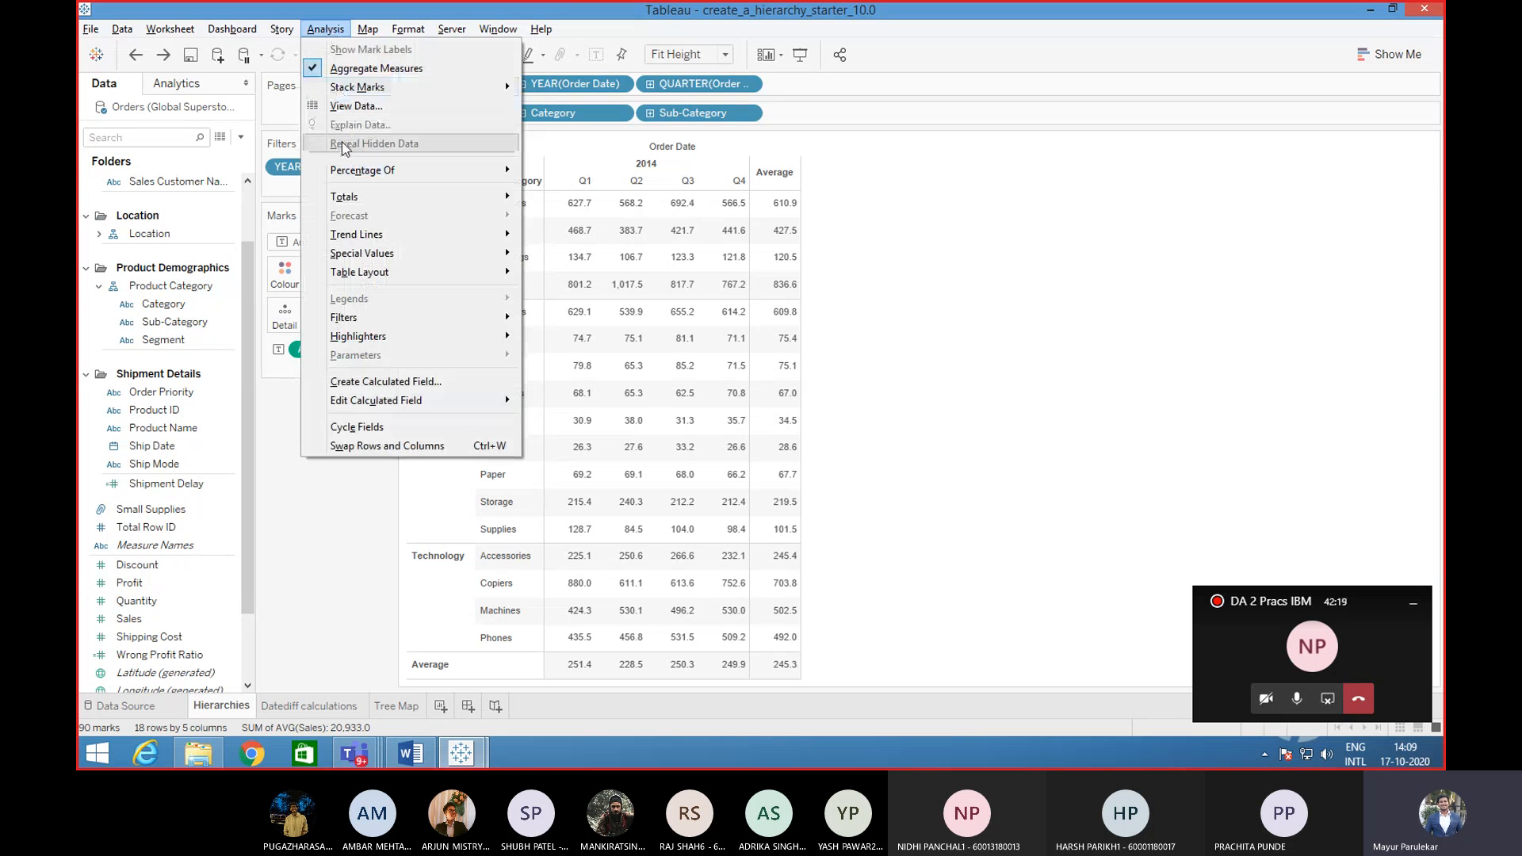
pyautogui.moveTo(344, 198)
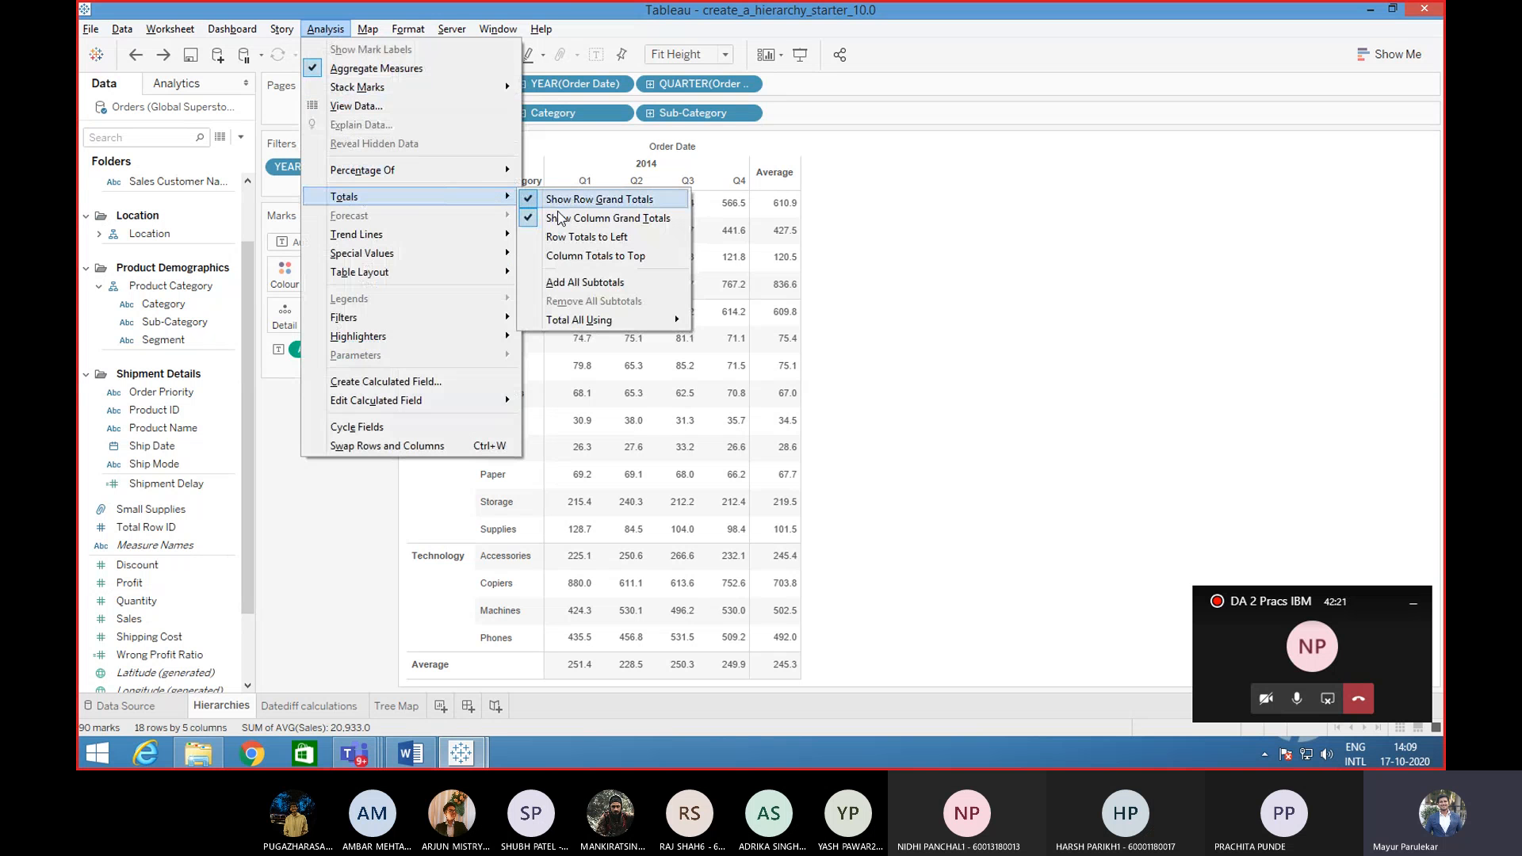
pyautogui.moveTo(578, 319)
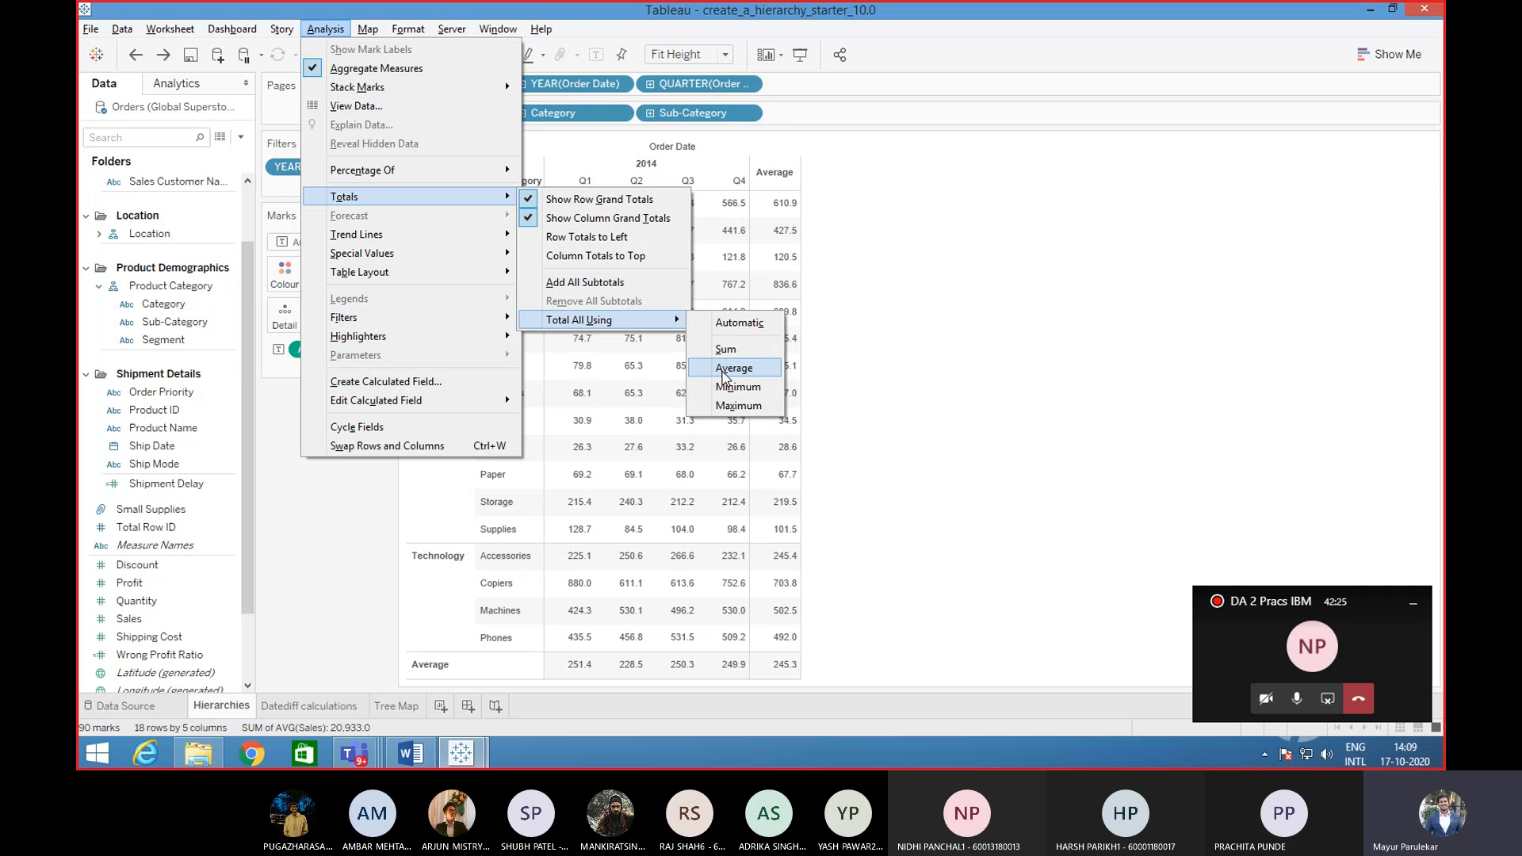
pyautogui.click(725, 369)
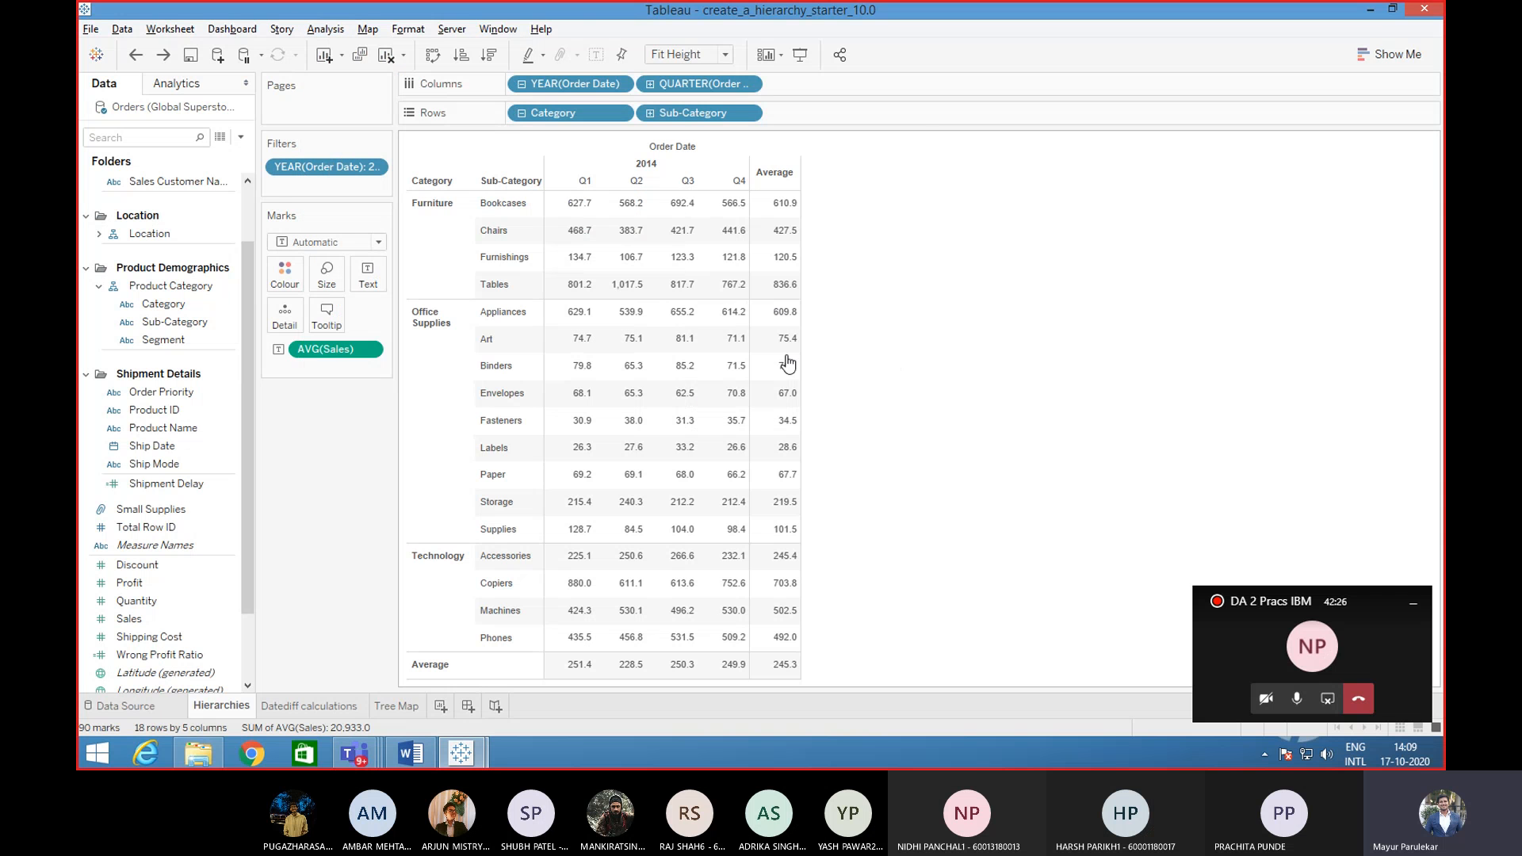
# - Undo the recent changes back to SUM(Sales) with only the Grand Total column
pyautogui.hotkey('ctrl', 'z')
pyautogui.hotkey('ctrl', 'z')
pyautogui.hotkey('ctrl', 'z')
pyautogui.hotkey('ctrl', 'z')
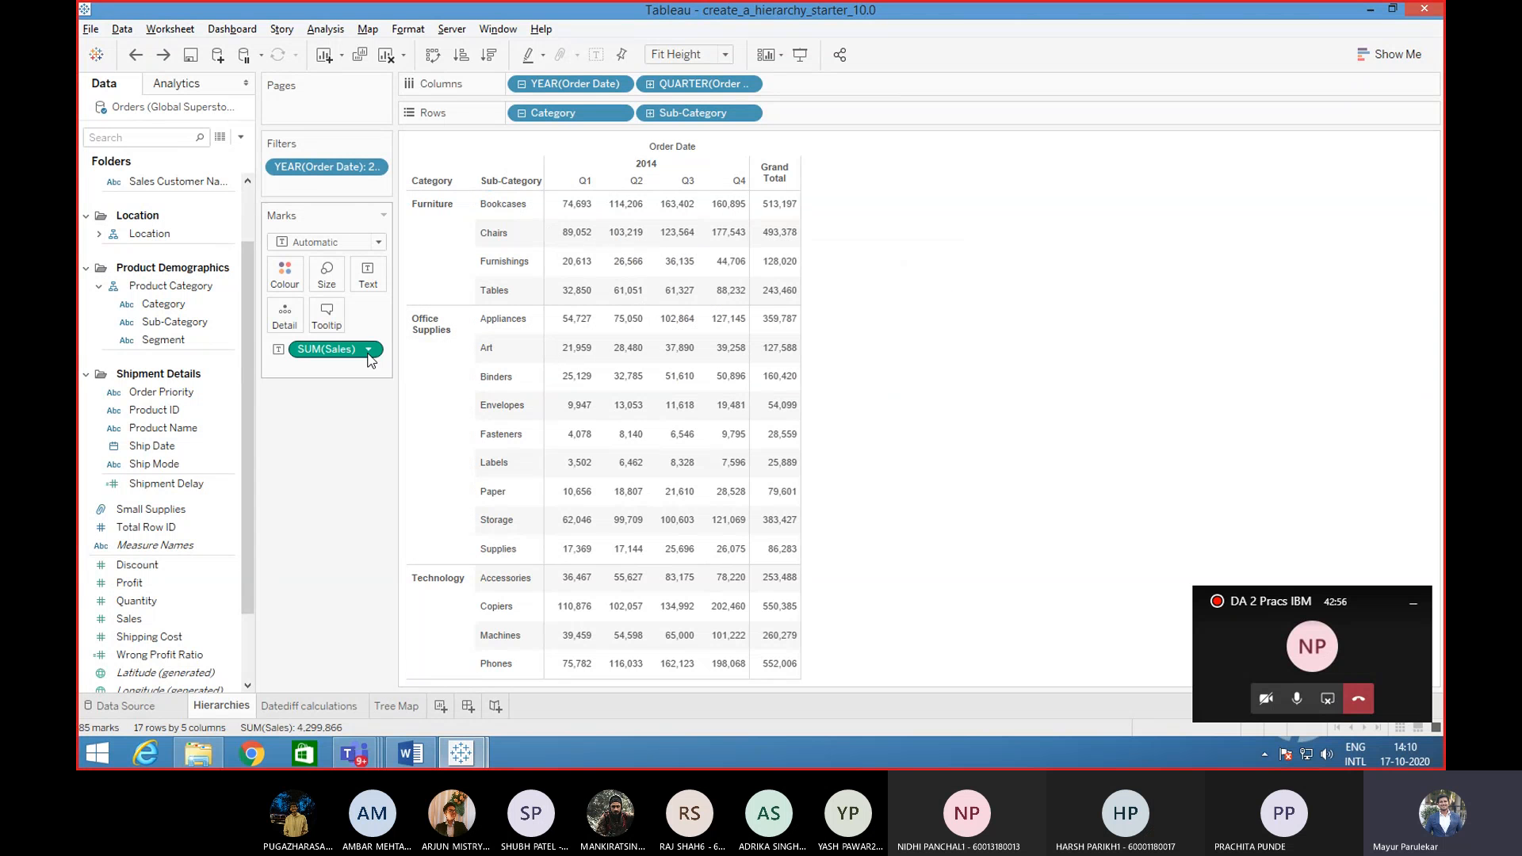
pyautogui.click(368, 351)
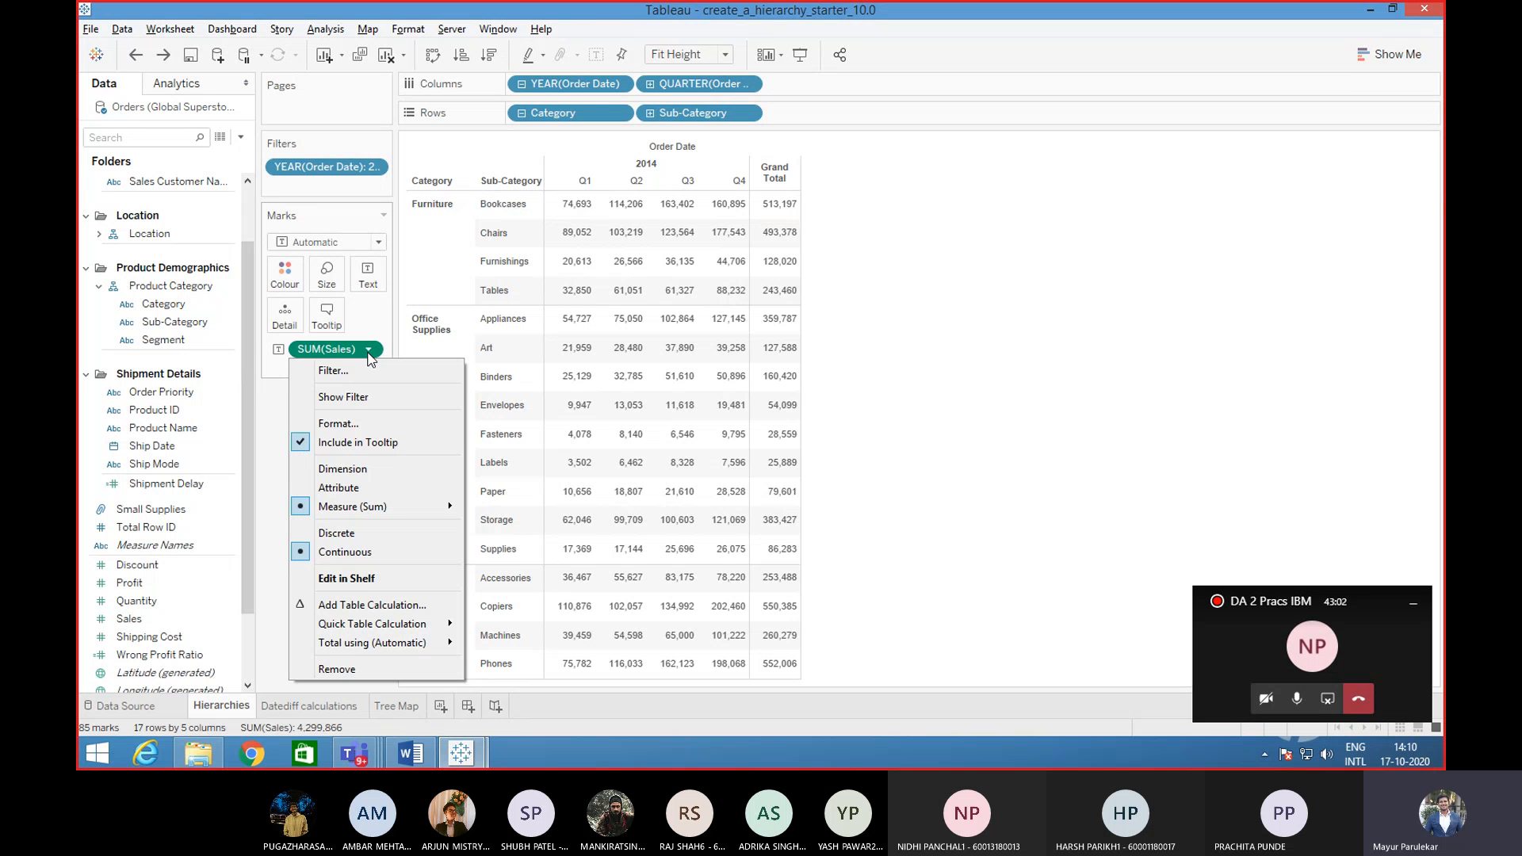
pyautogui.click(270, 435)
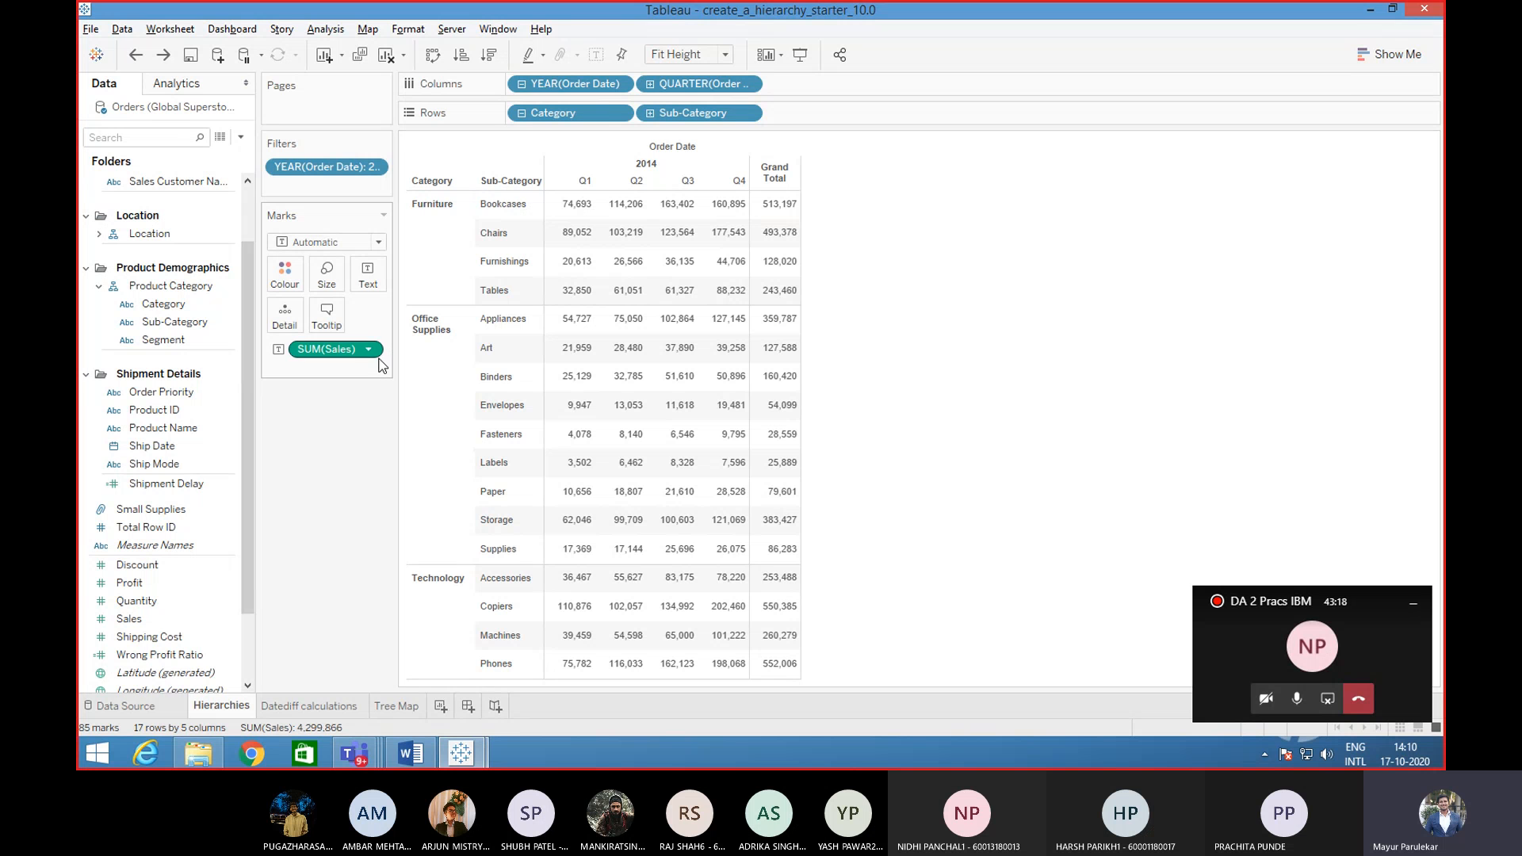
pyautogui.click(368, 350)
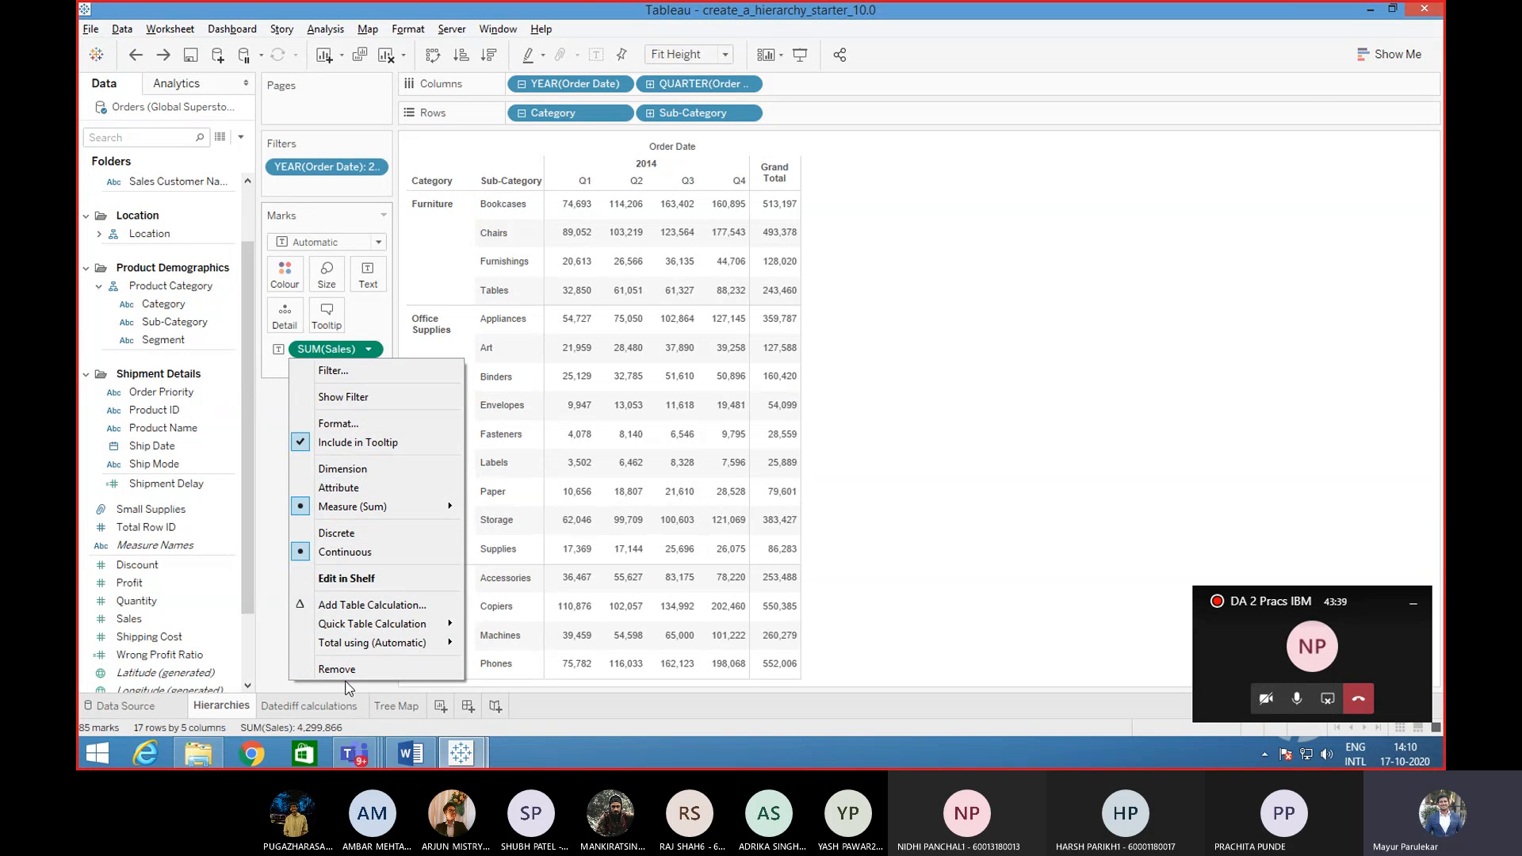
pyautogui.click(267, 459)
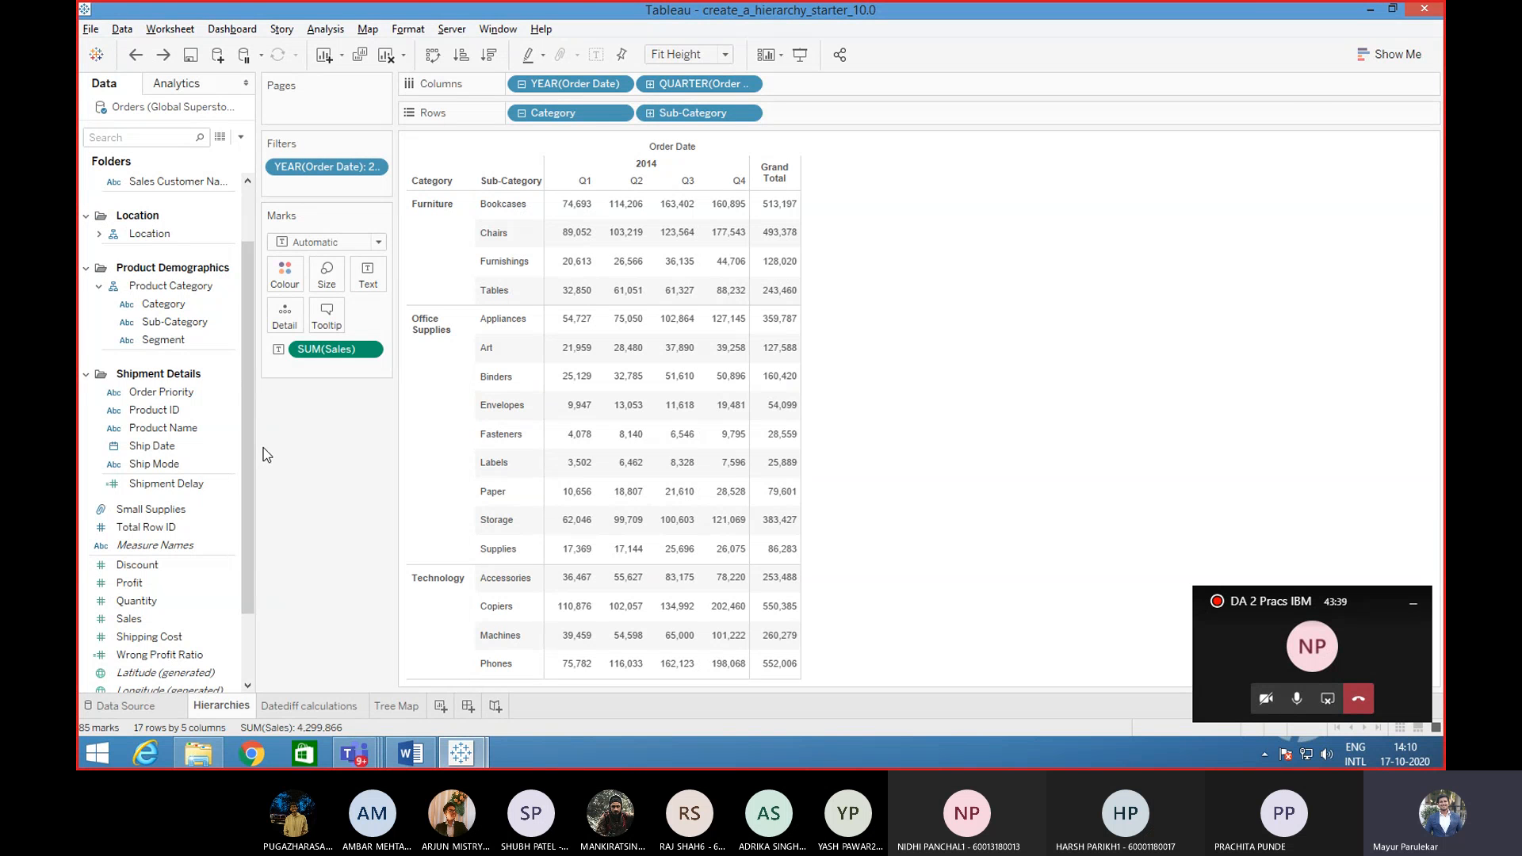
# - Try the Running Total quick table calculation on SUM(Sales) to compare the Bookcases quarters, and undo it
pyautogui.click(369, 350)
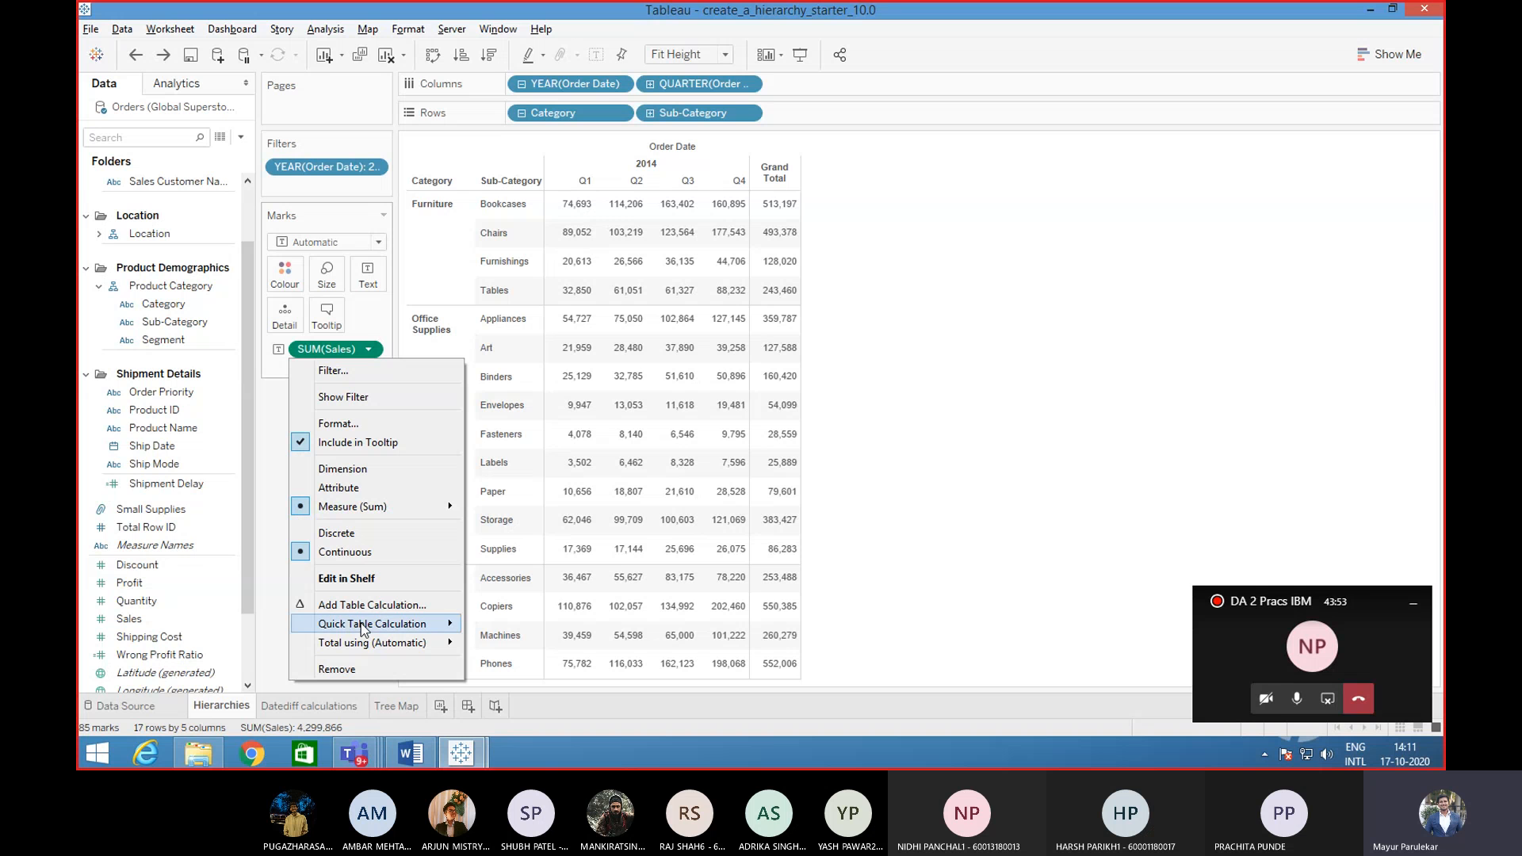
pyautogui.moveTo(363, 628)
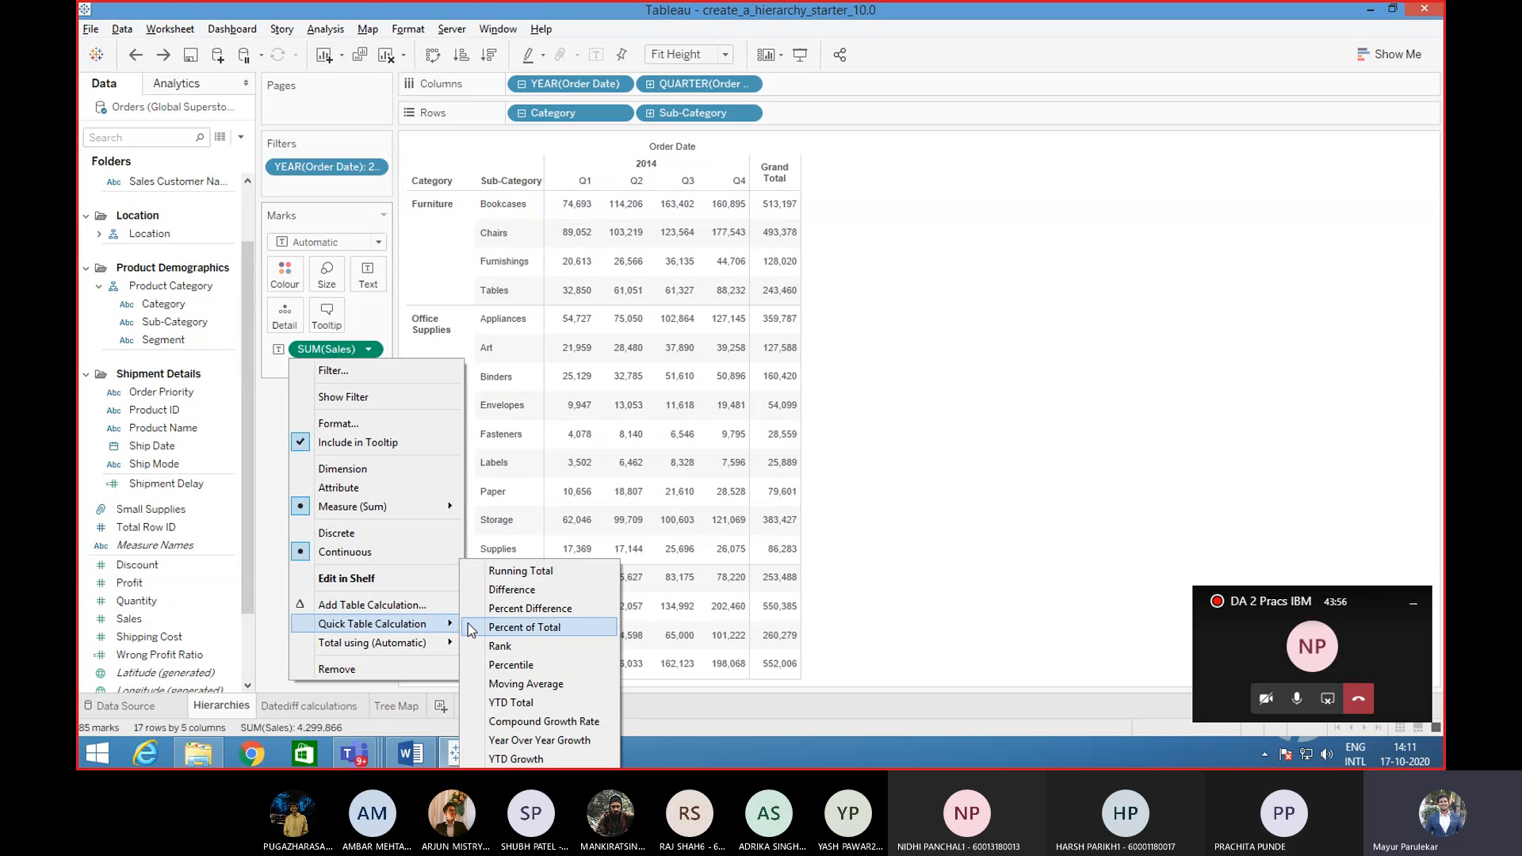
pyautogui.click(492, 571)
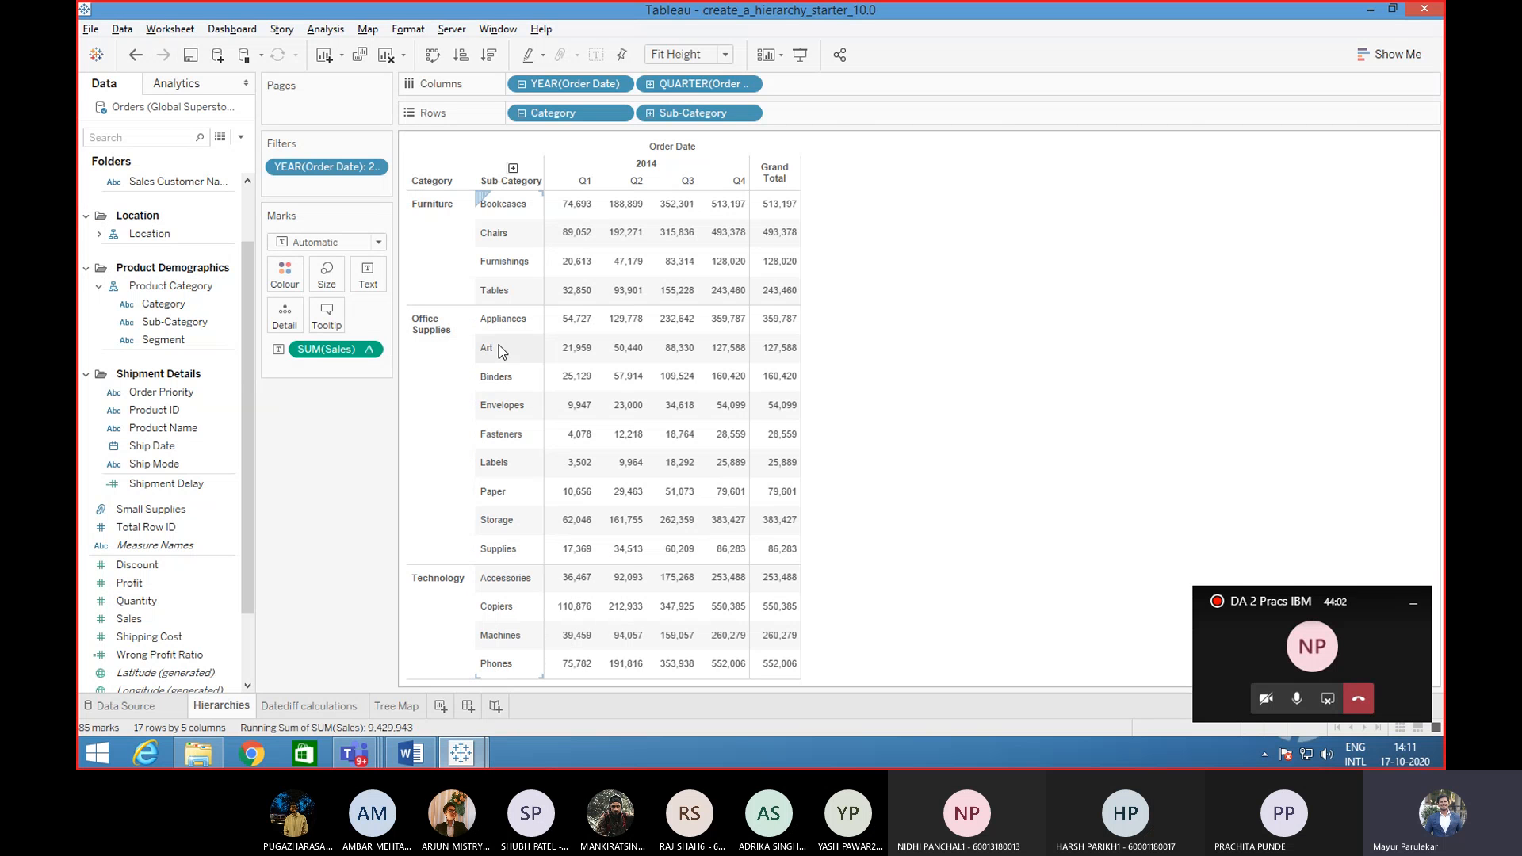
pyautogui.moveTo(638, 221)
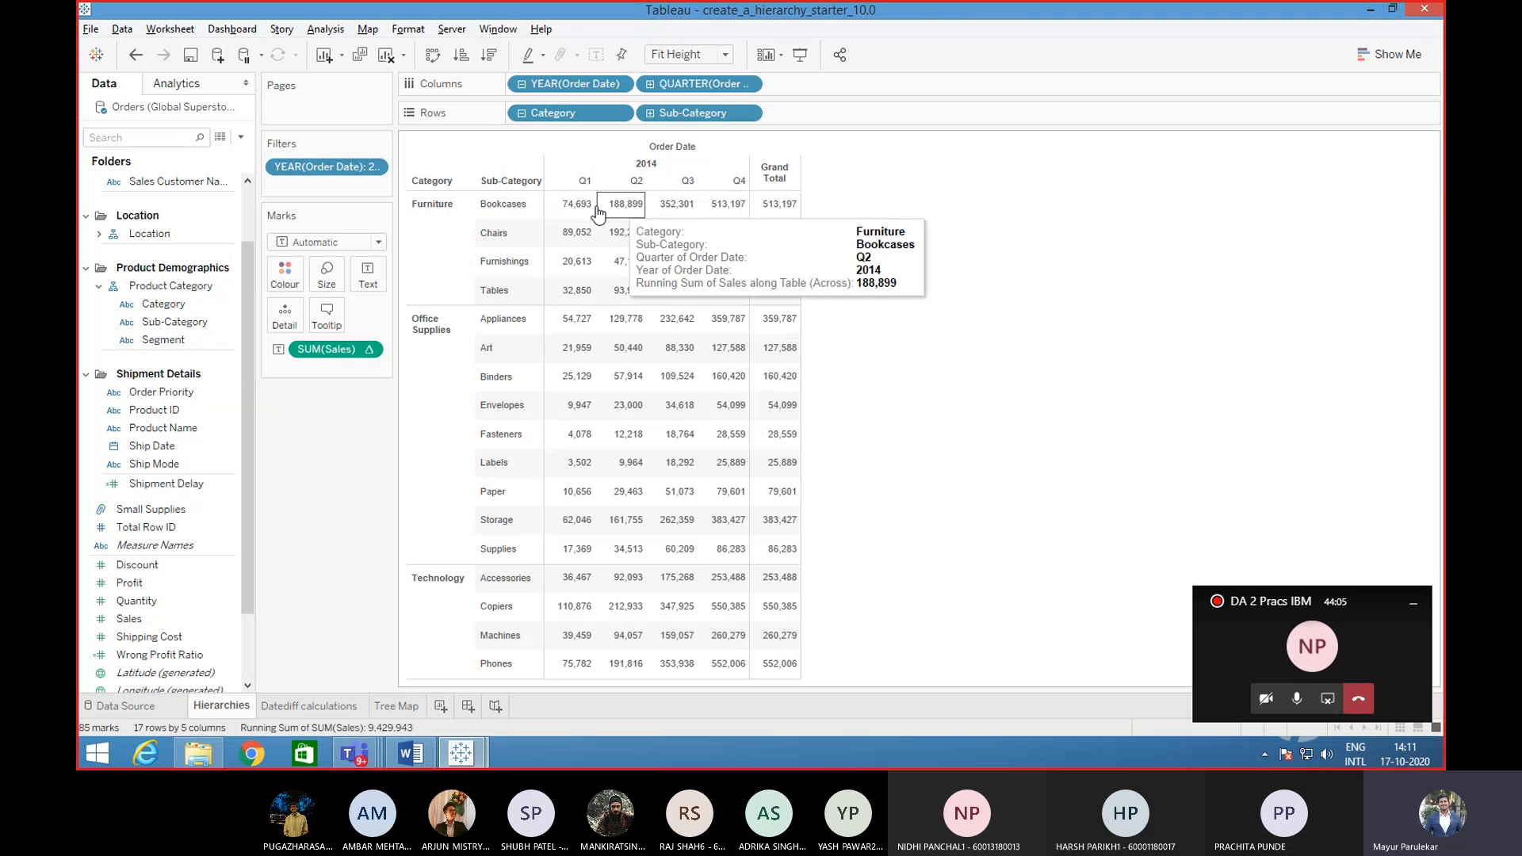
pyautogui.moveTo(712, 208)
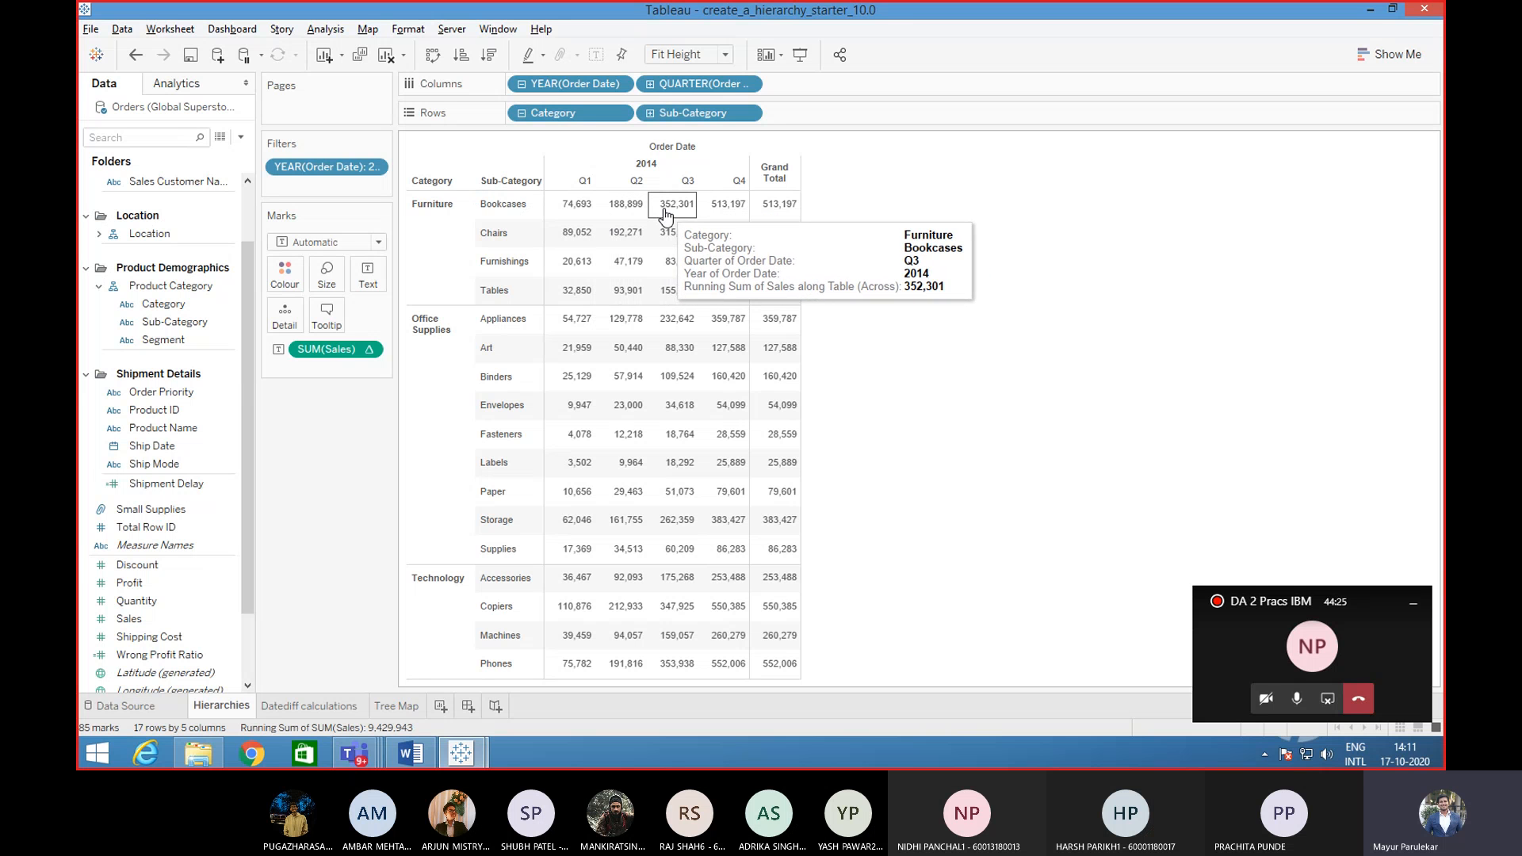
pyautogui.hotkey('ctrl', 'z')
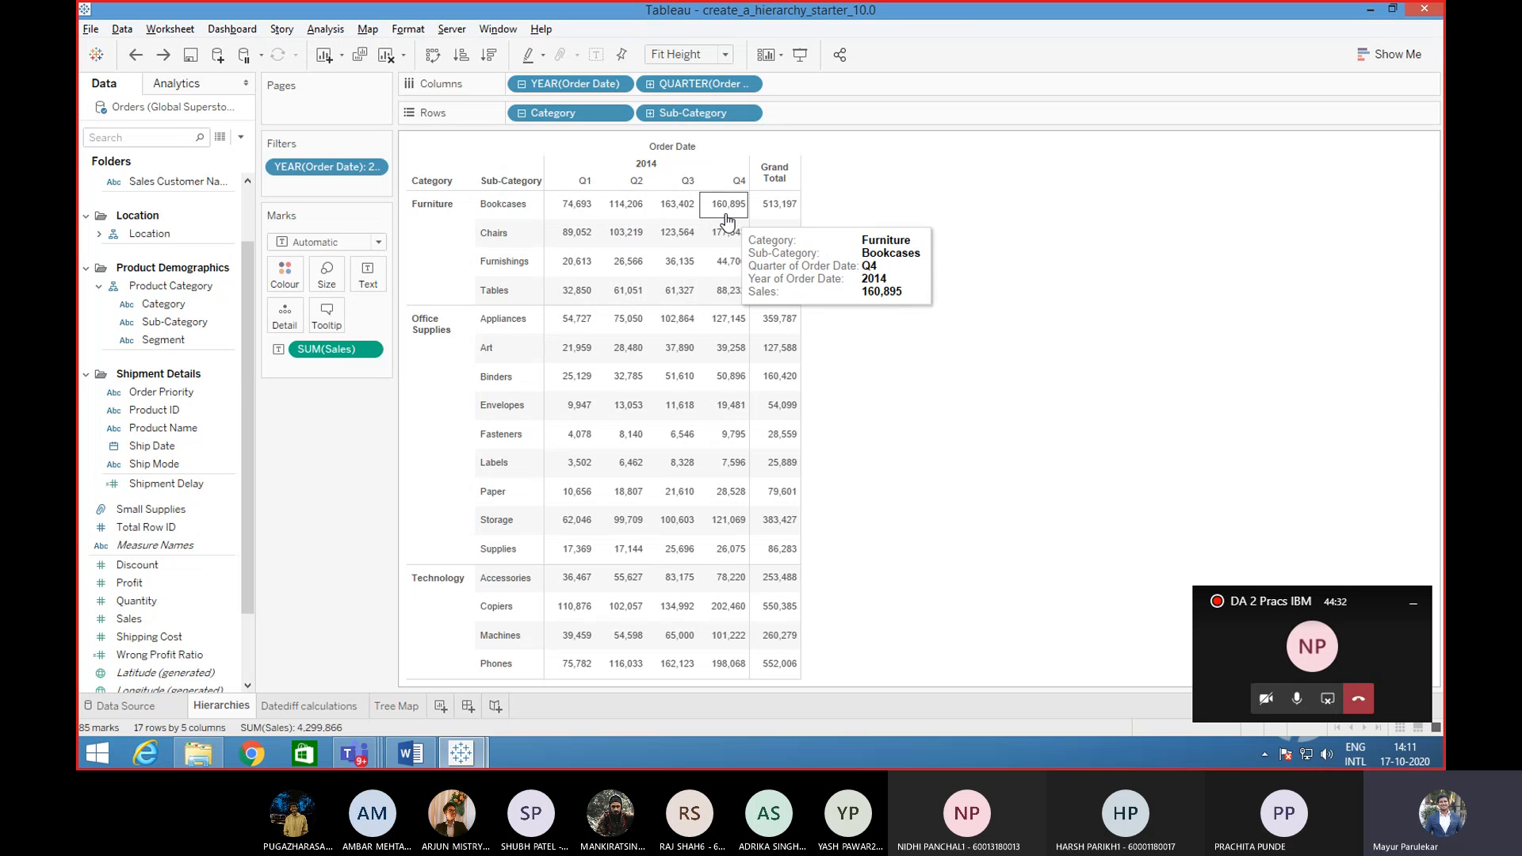
# - Apply the Running Total calculation to SUM(Sales) once more, and revert to the plain quarterly sales
pyautogui.click(368, 350)
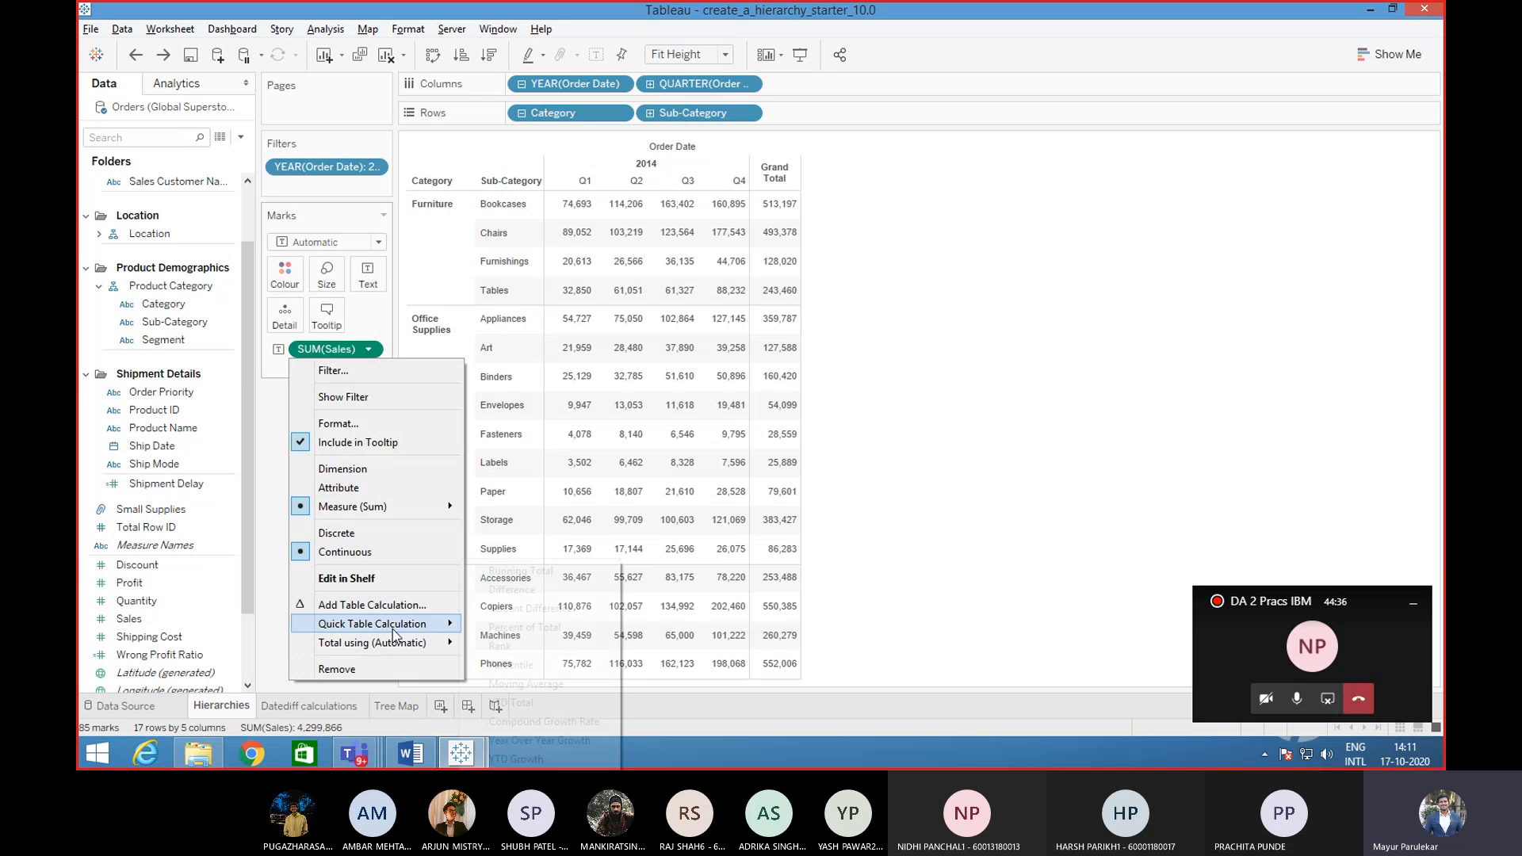
pyautogui.click(516, 570)
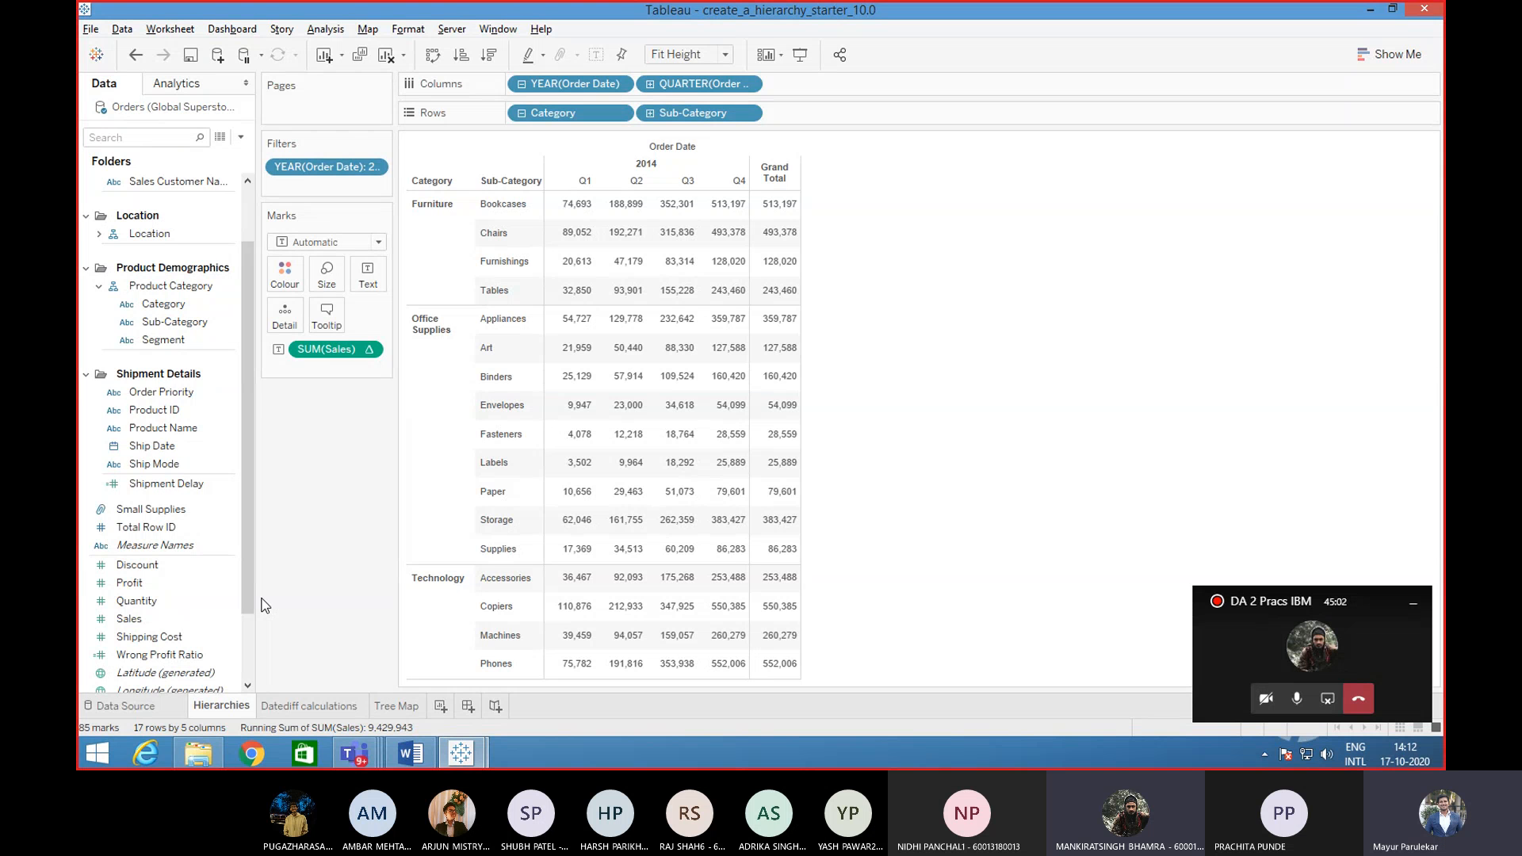
pyautogui.click(177, 564)
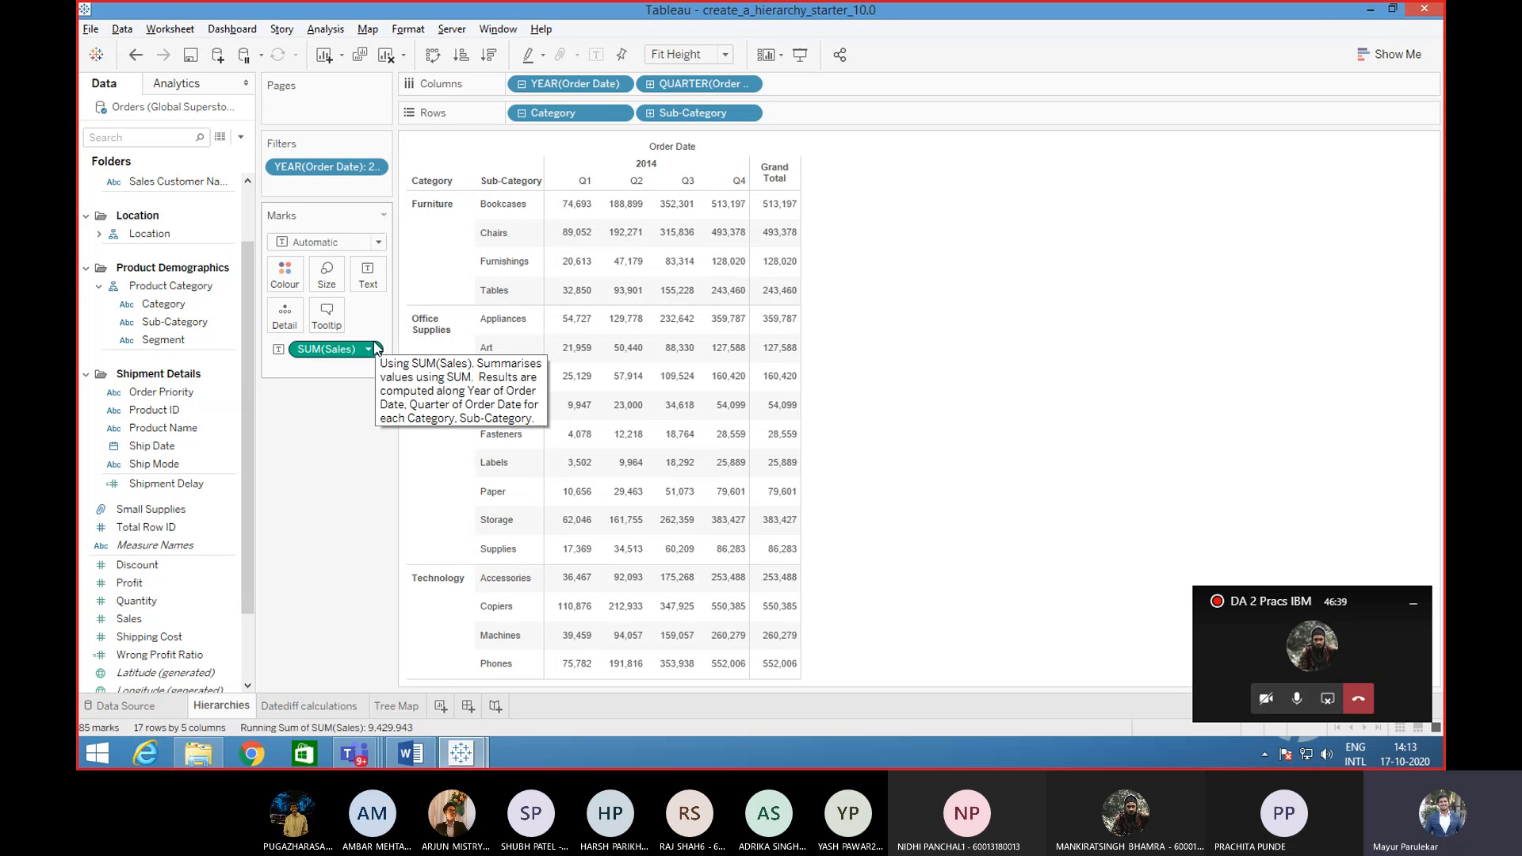
pyautogui.hotkey('ctrl', 'z')
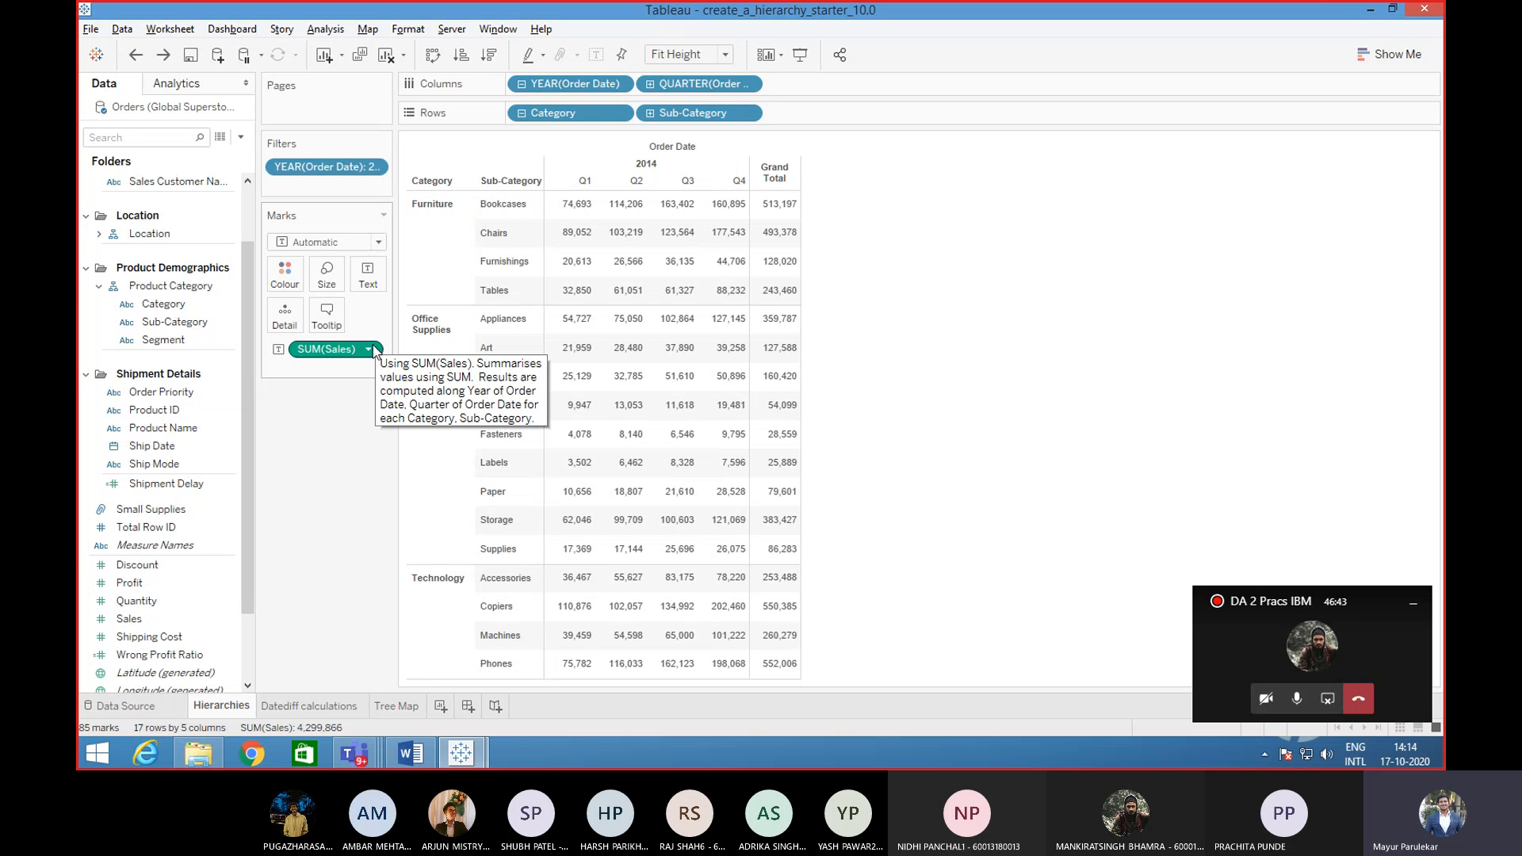
# - Apply the Percent of Total quick table calculation to SUM(Sales) and examine the quarterly shares for Bookcases and Chairs
pyautogui.click(369, 350)
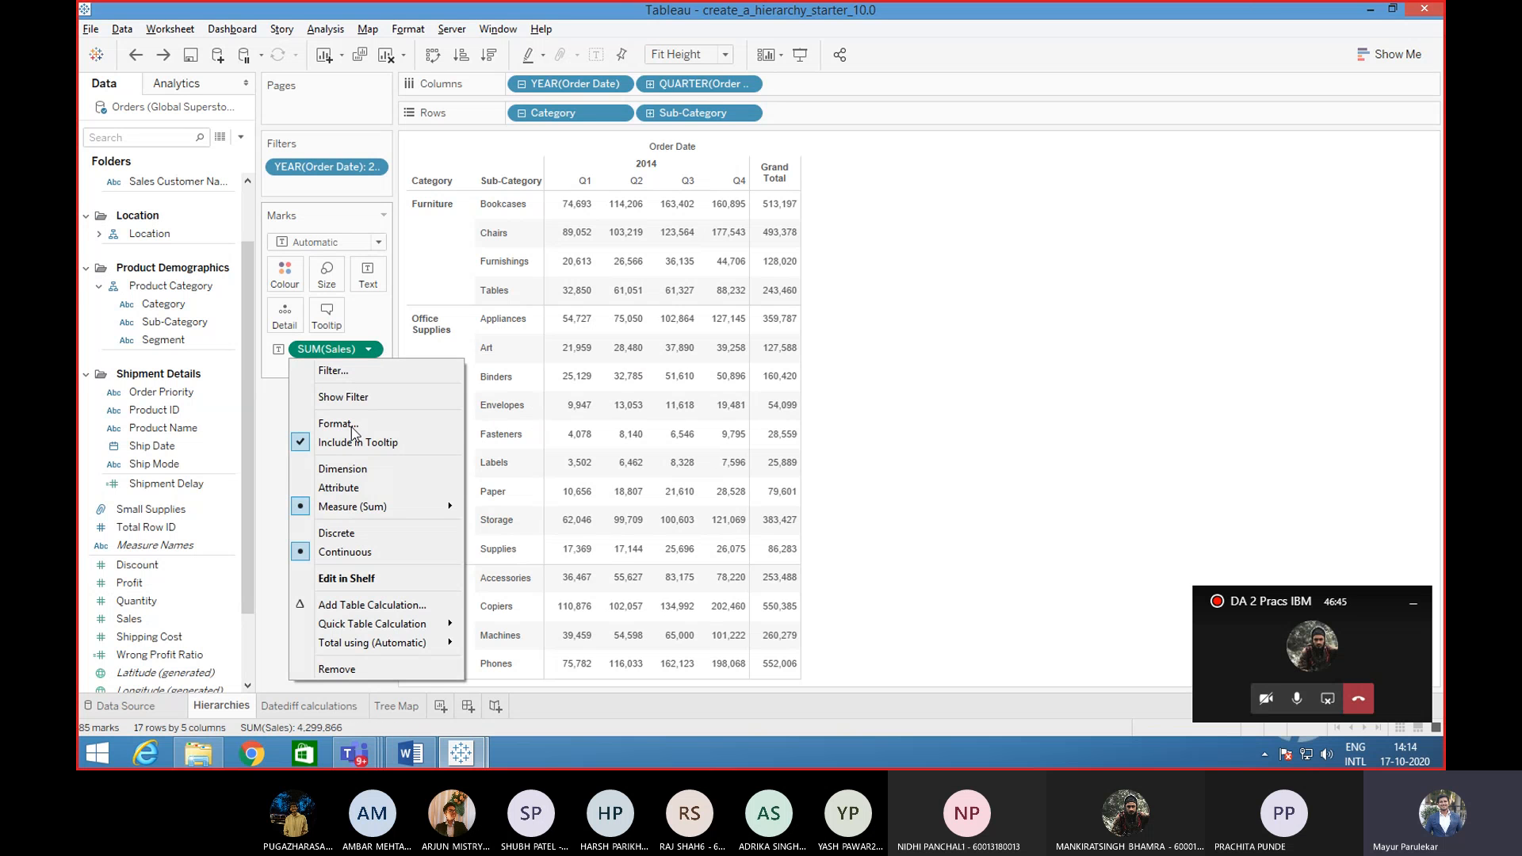
pyautogui.moveTo(349, 631)
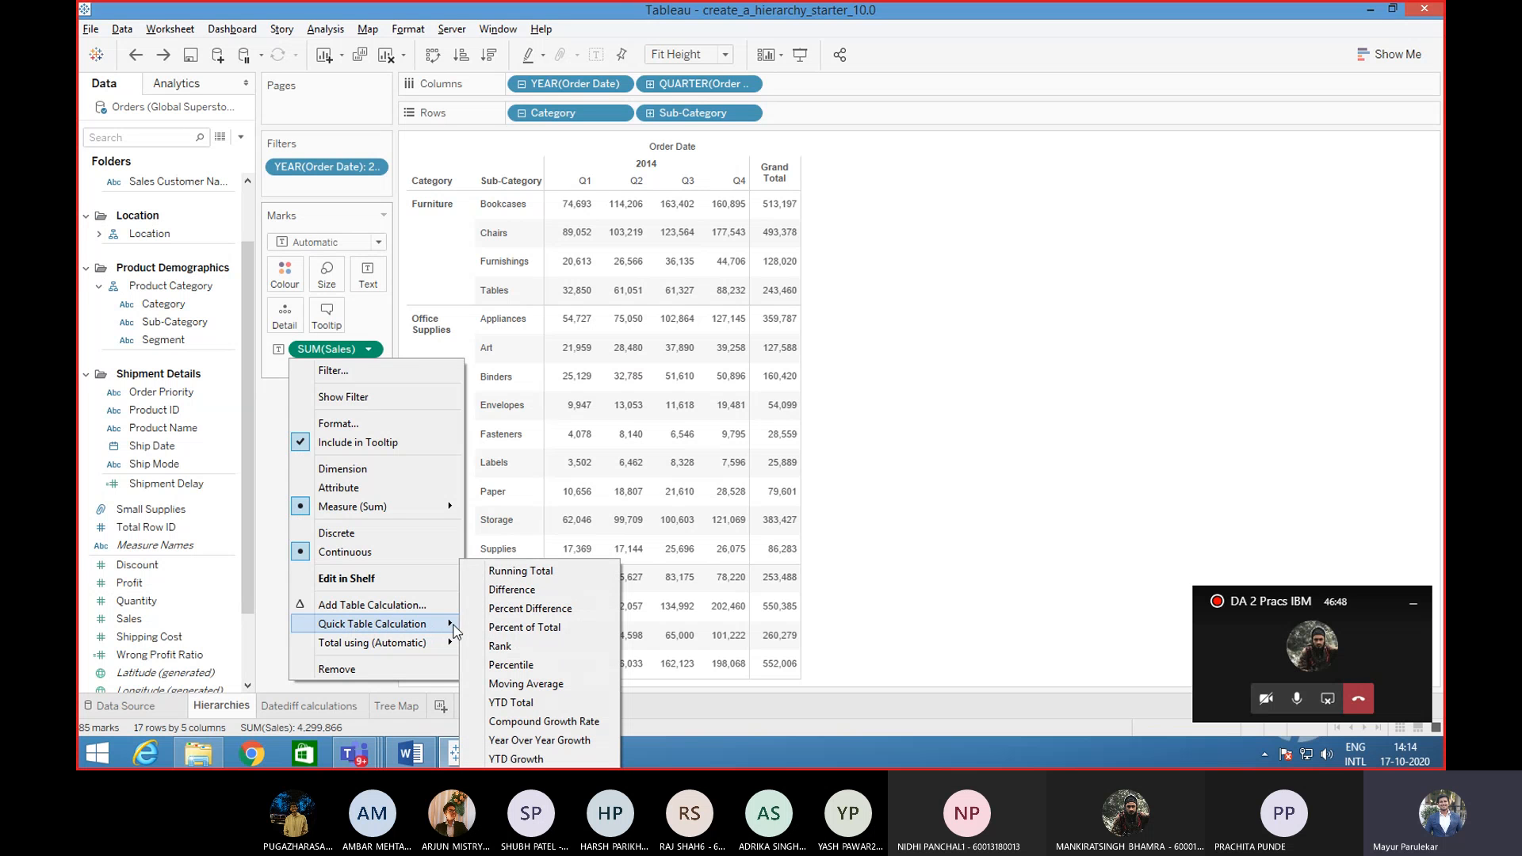
pyautogui.click(548, 635)
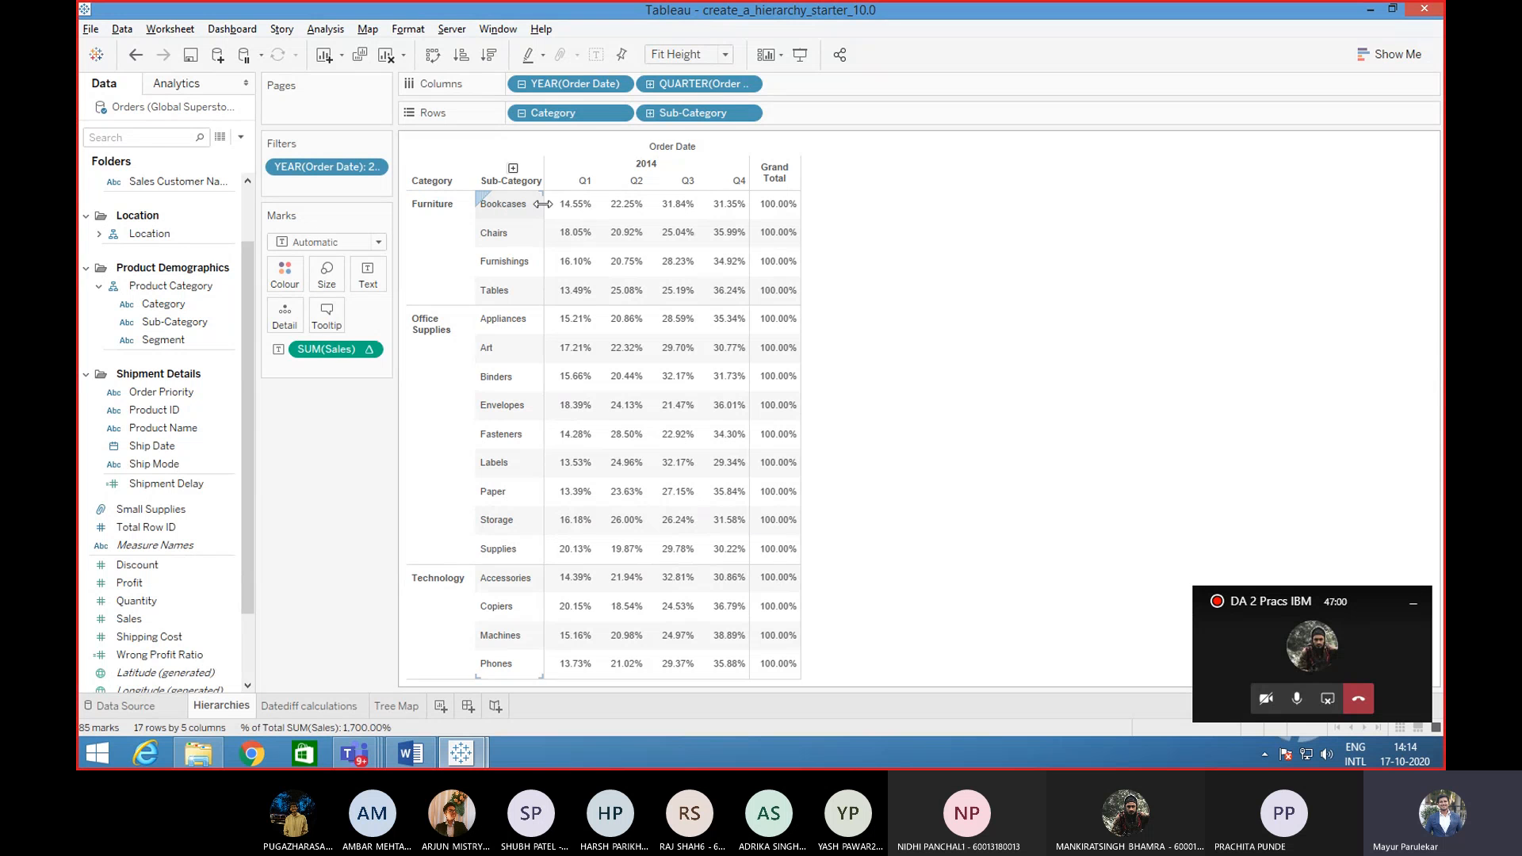
pyautogui.moveTo(593, 210)
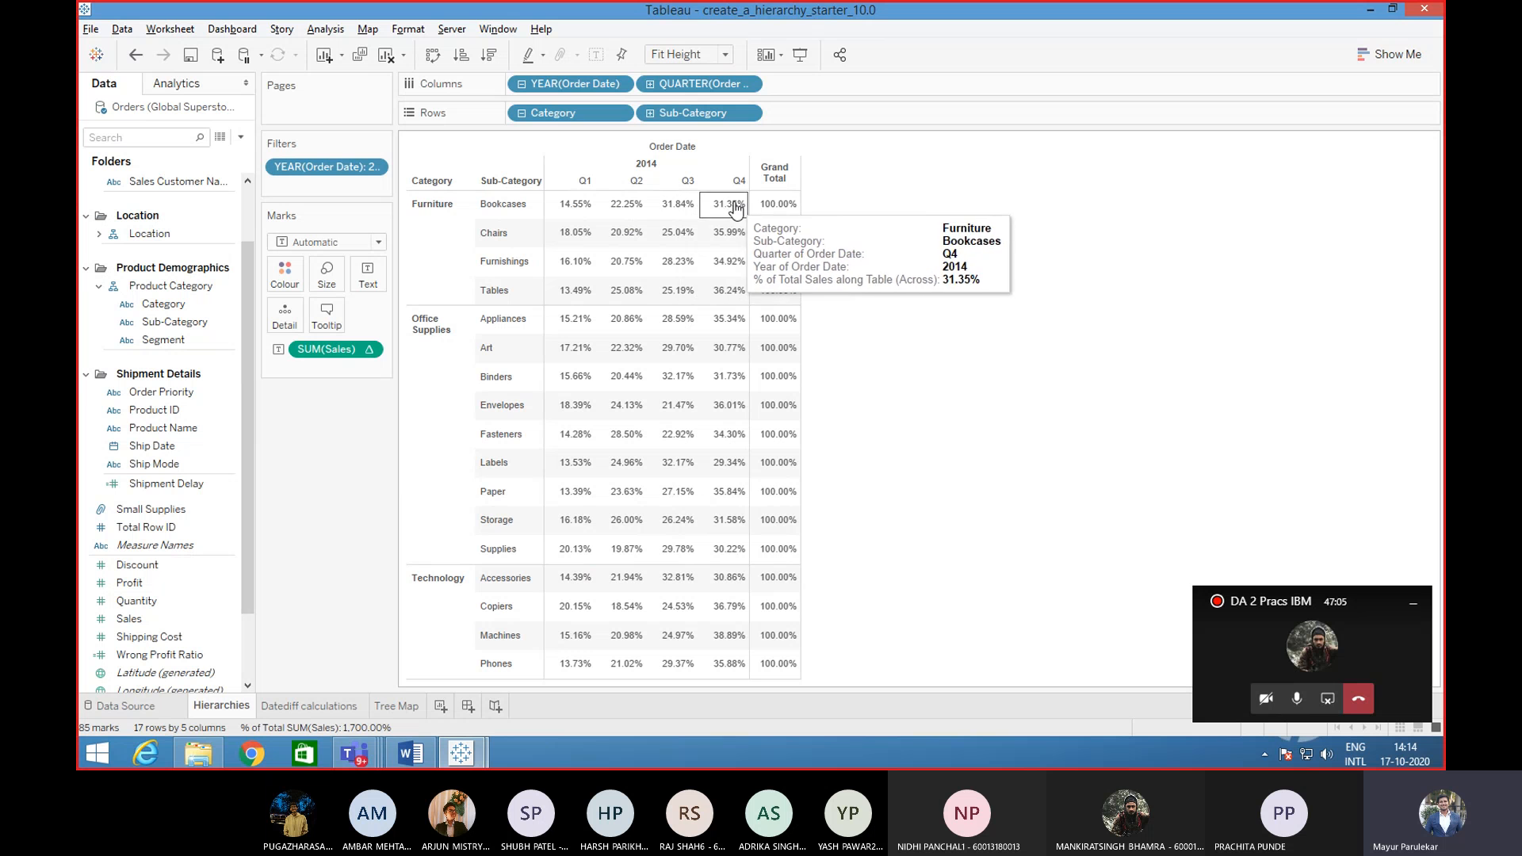
pyautogui.moveTo(777, 208)
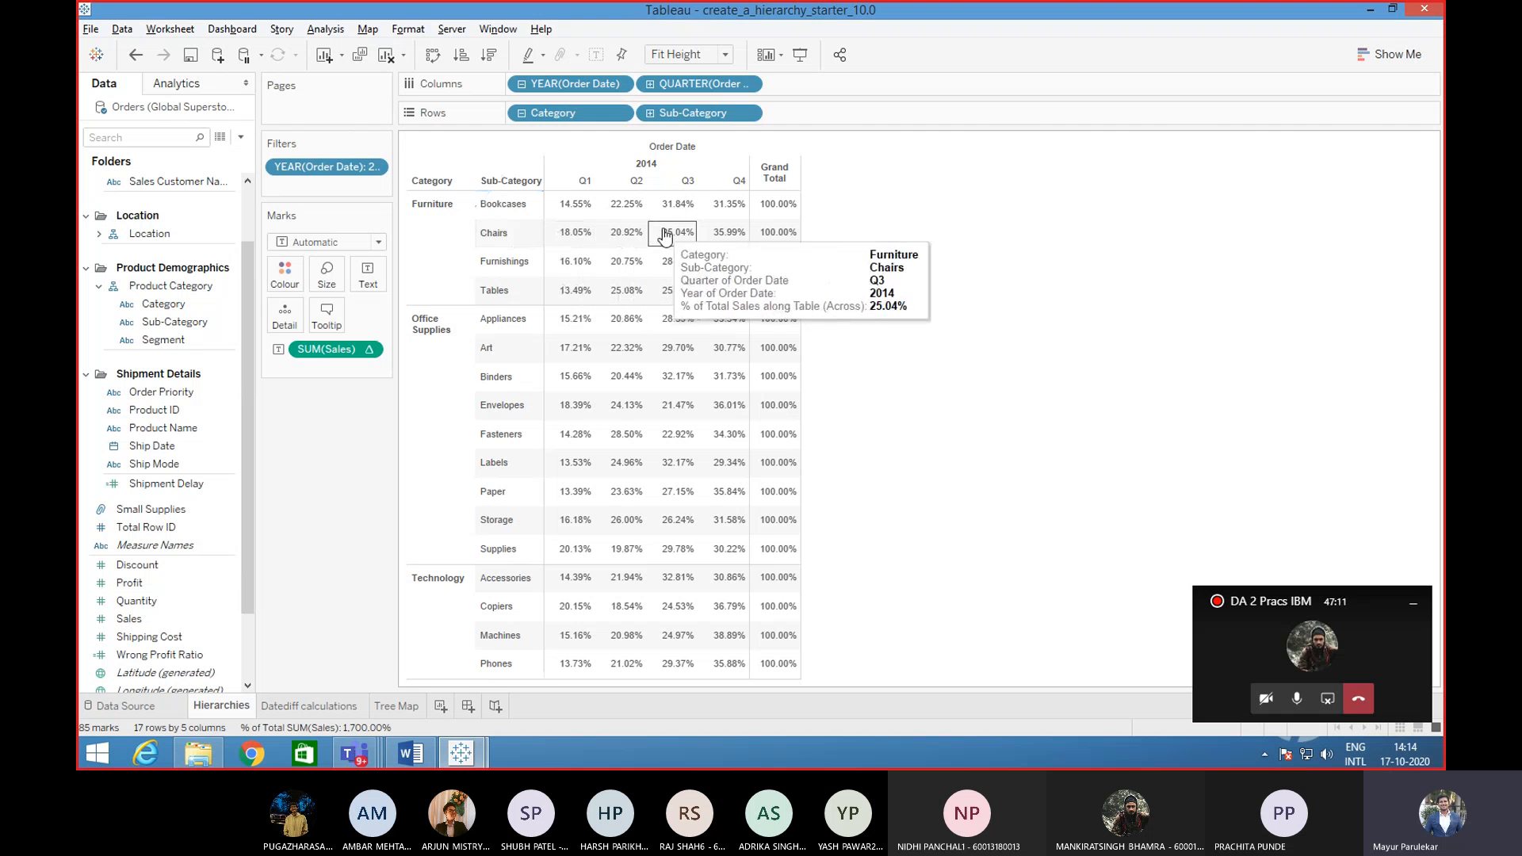
pyautogui.moveTo(727, 234)
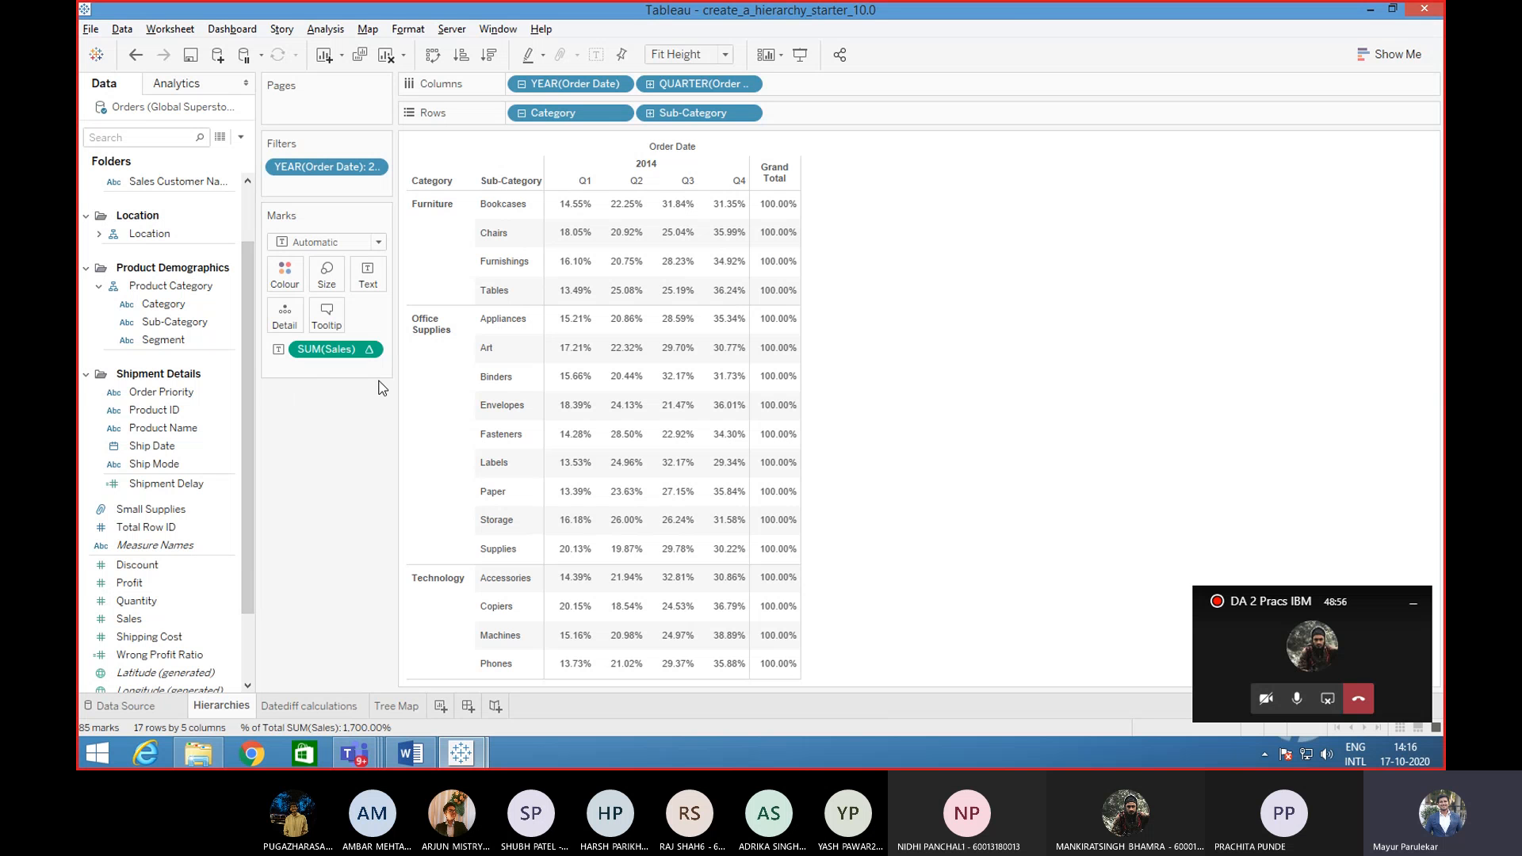
pyautogui.moveTo(688, 231)
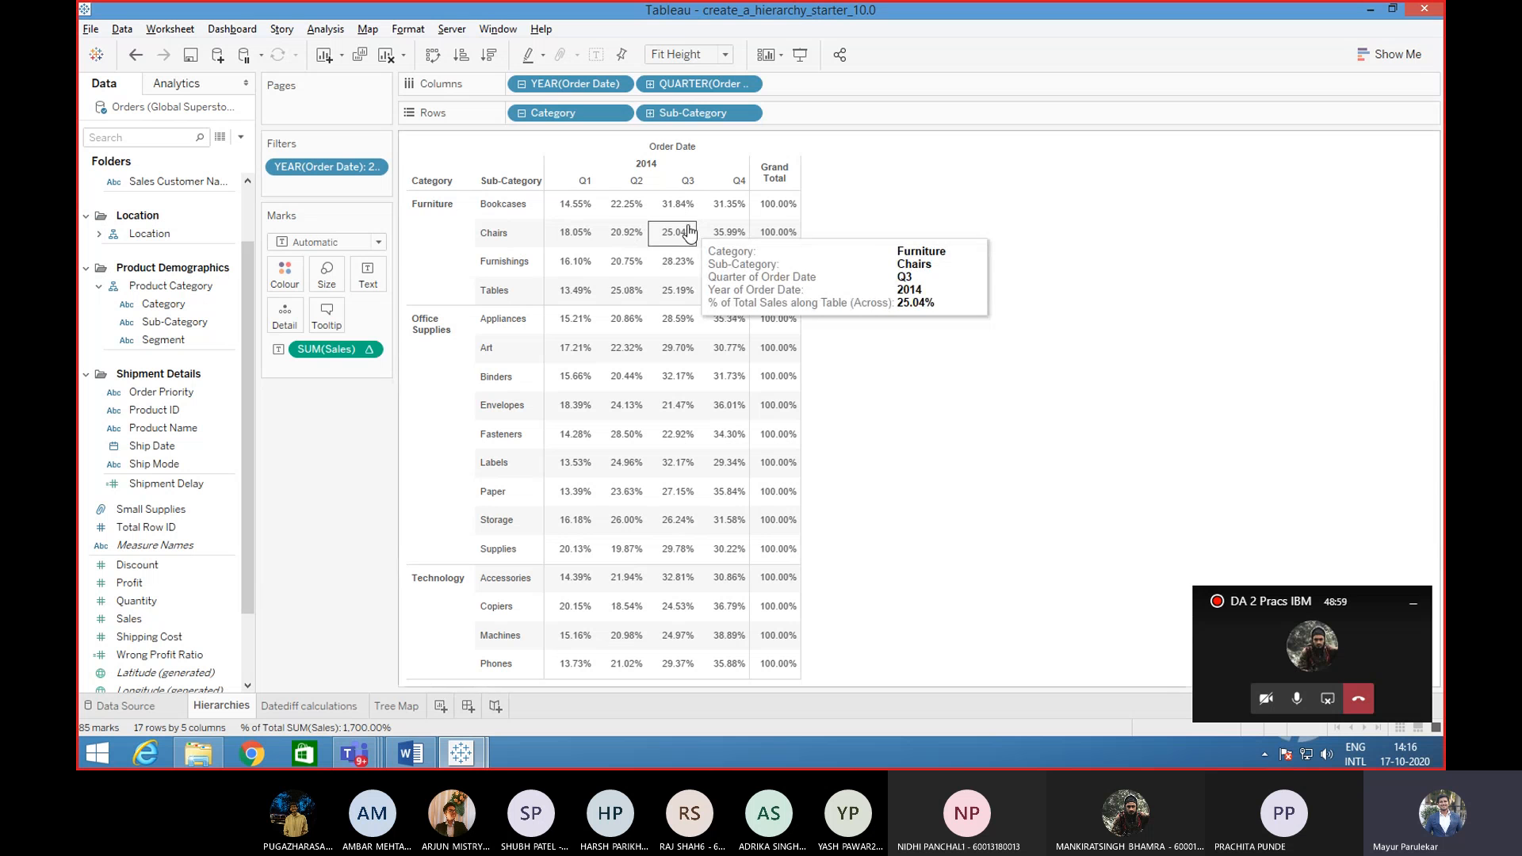
# - Compute the percent-of-total calculation on SUM(Sales) using Table (down)
pyautogui.click(370, 349)
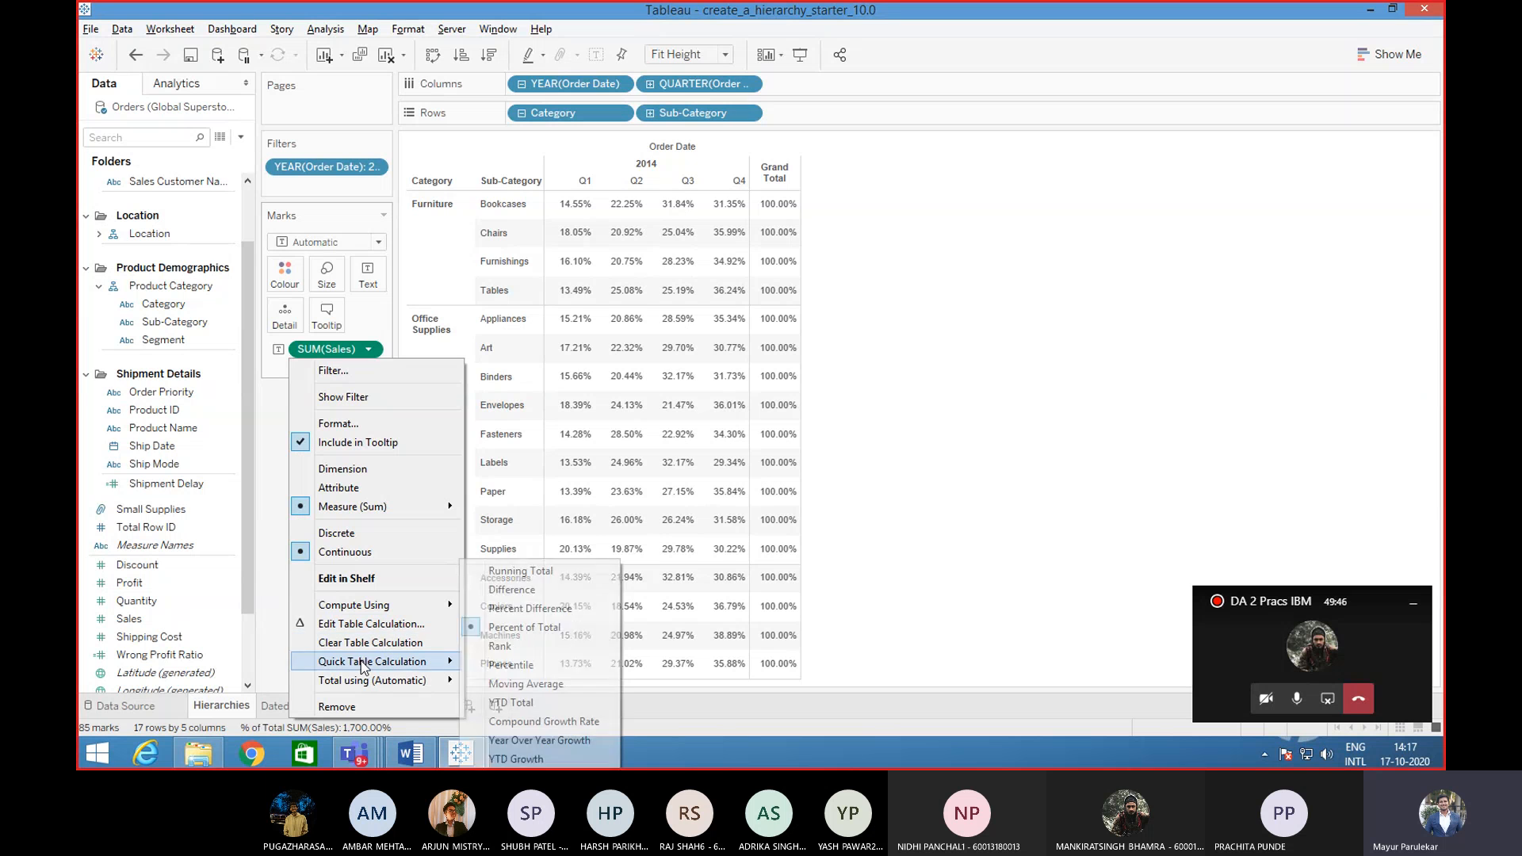
pyautogui.moveTo(383, 612)
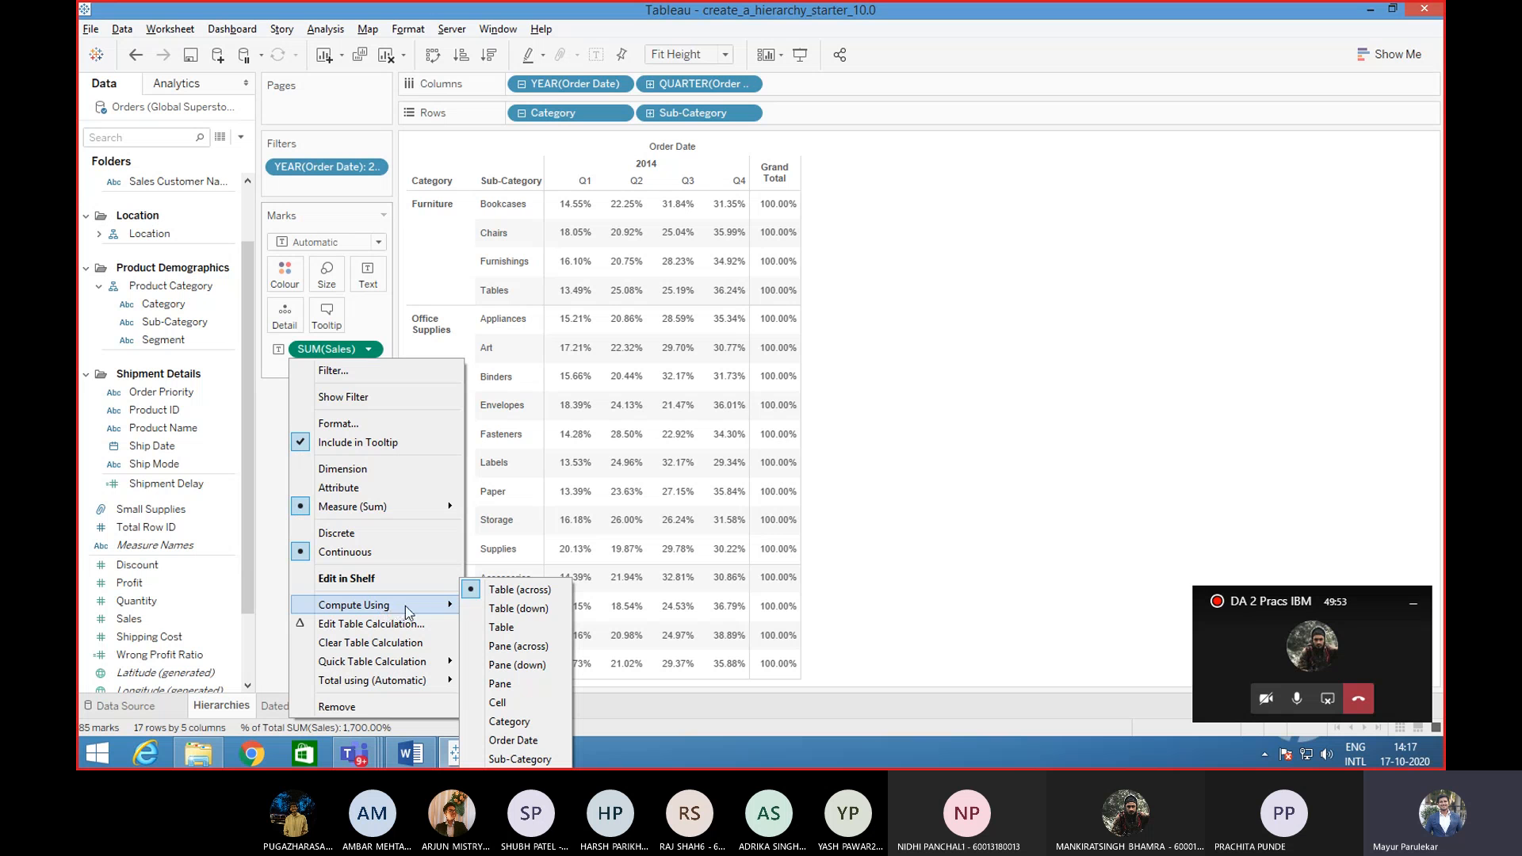
pyautogui.click(475, 615)
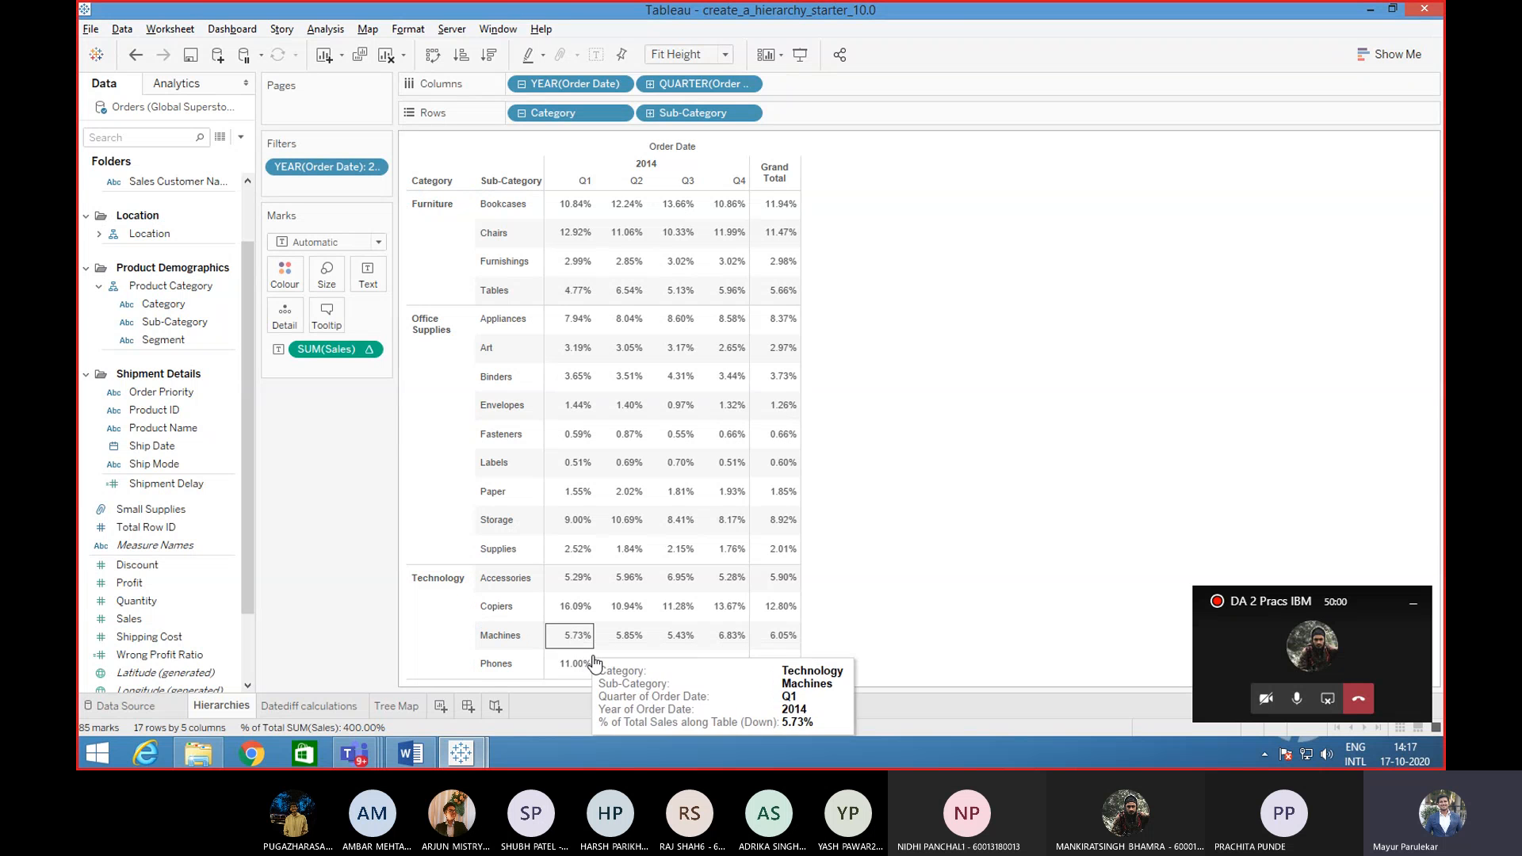
# - Show column grand totals in the sales table and examine the Grand Total share for Chairs
pyautogui.click(321, 32)
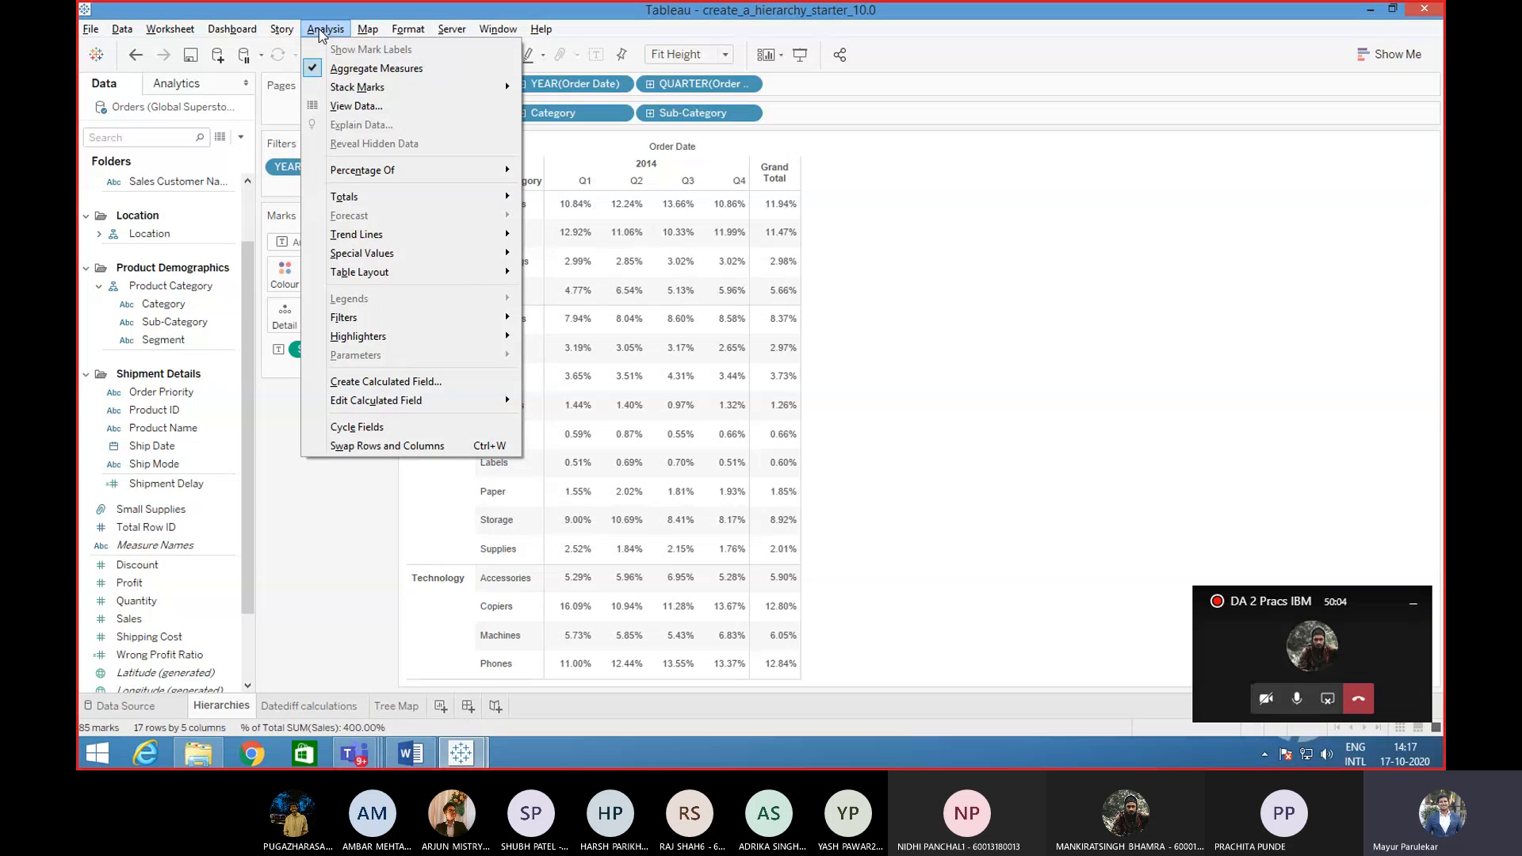
pyautogui.moveTo(433, 200)
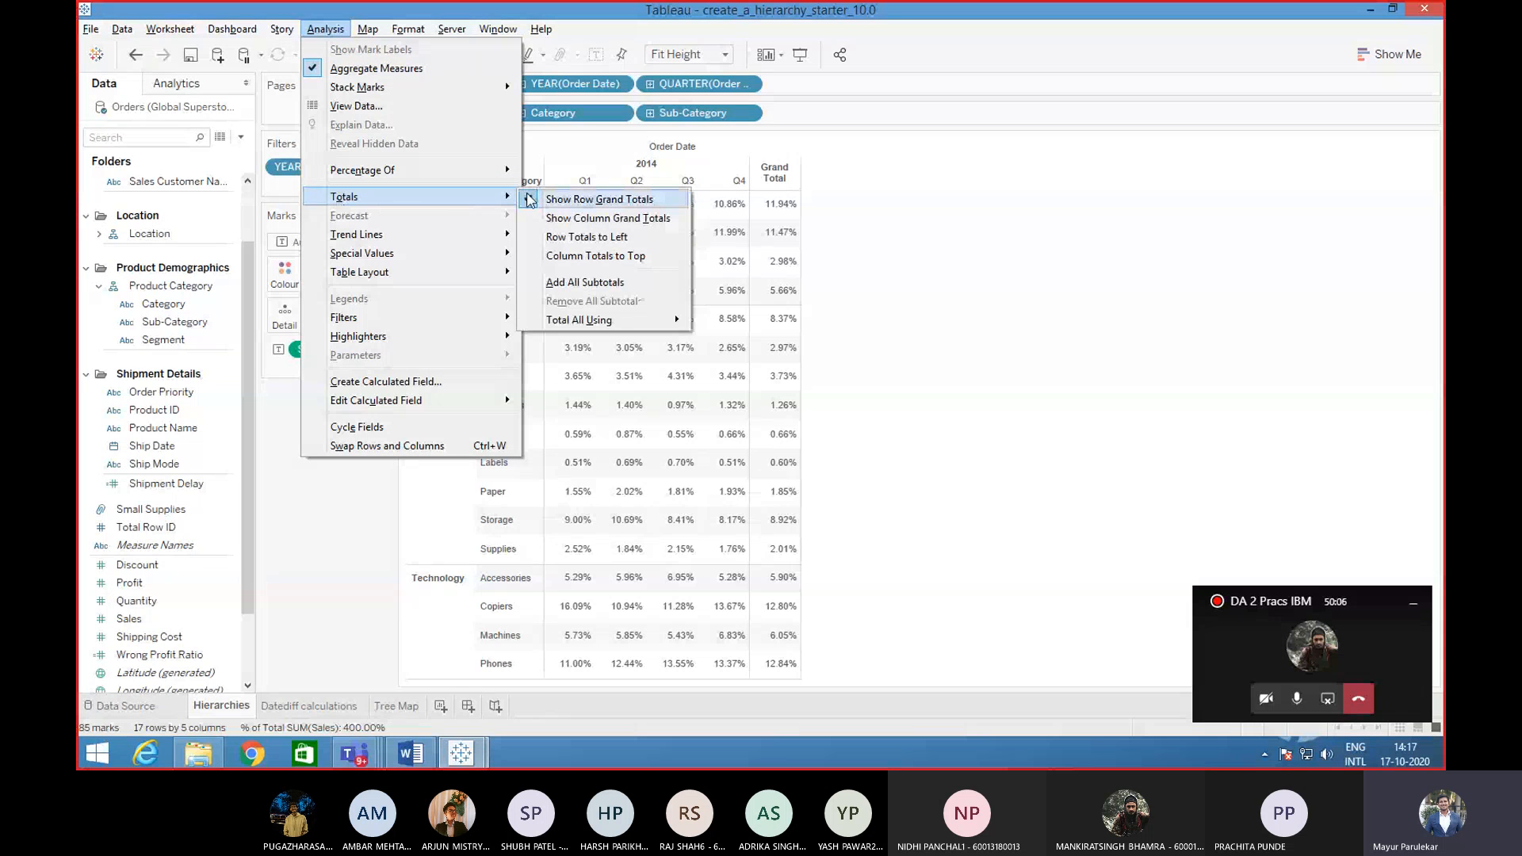
pyautogui.click(532, 221)
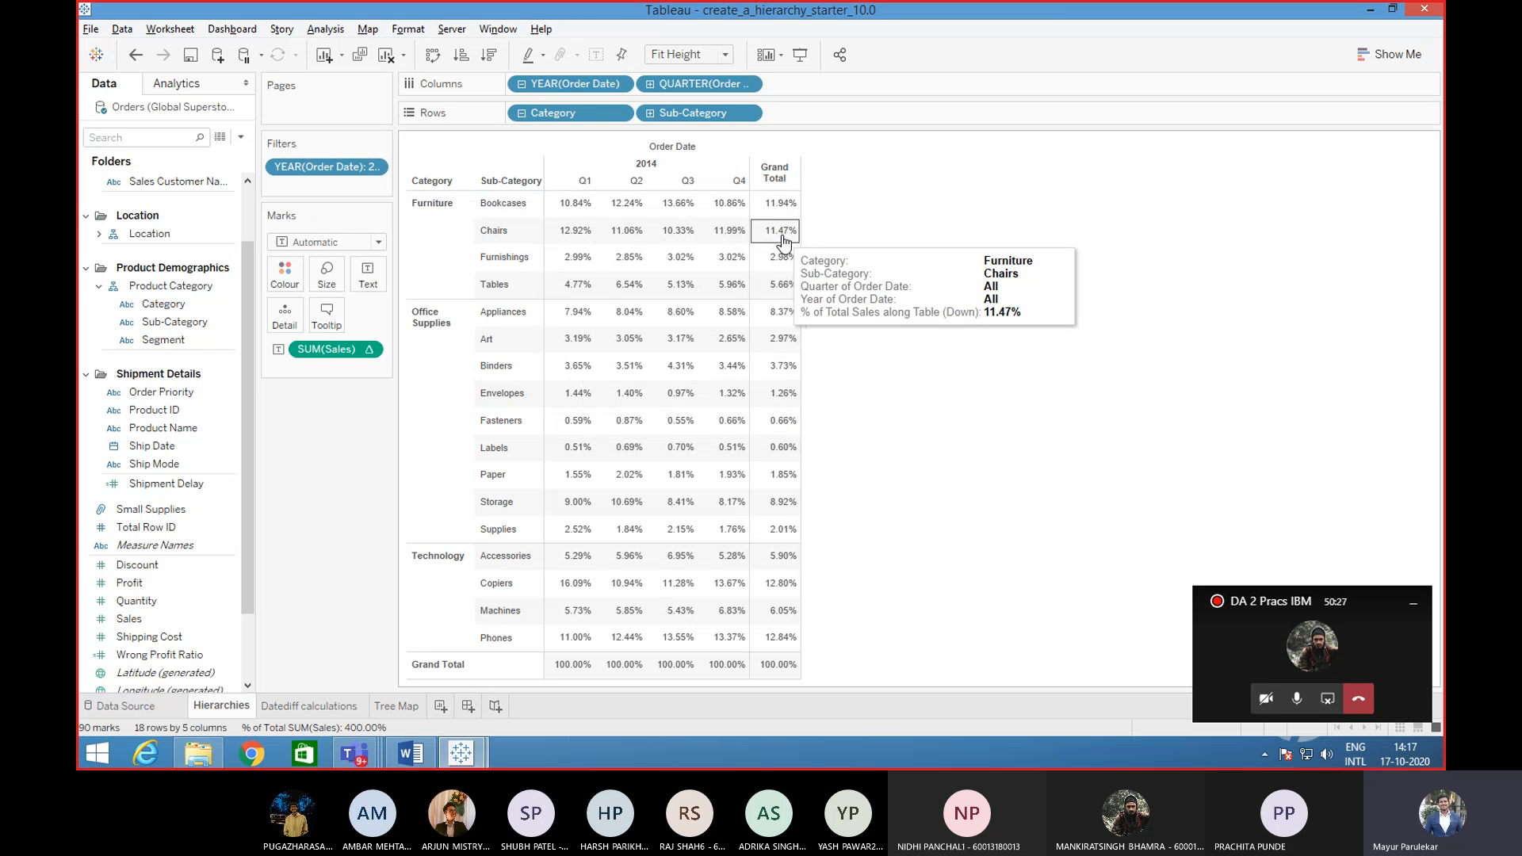
pyautogui.moveTo(783, 236)
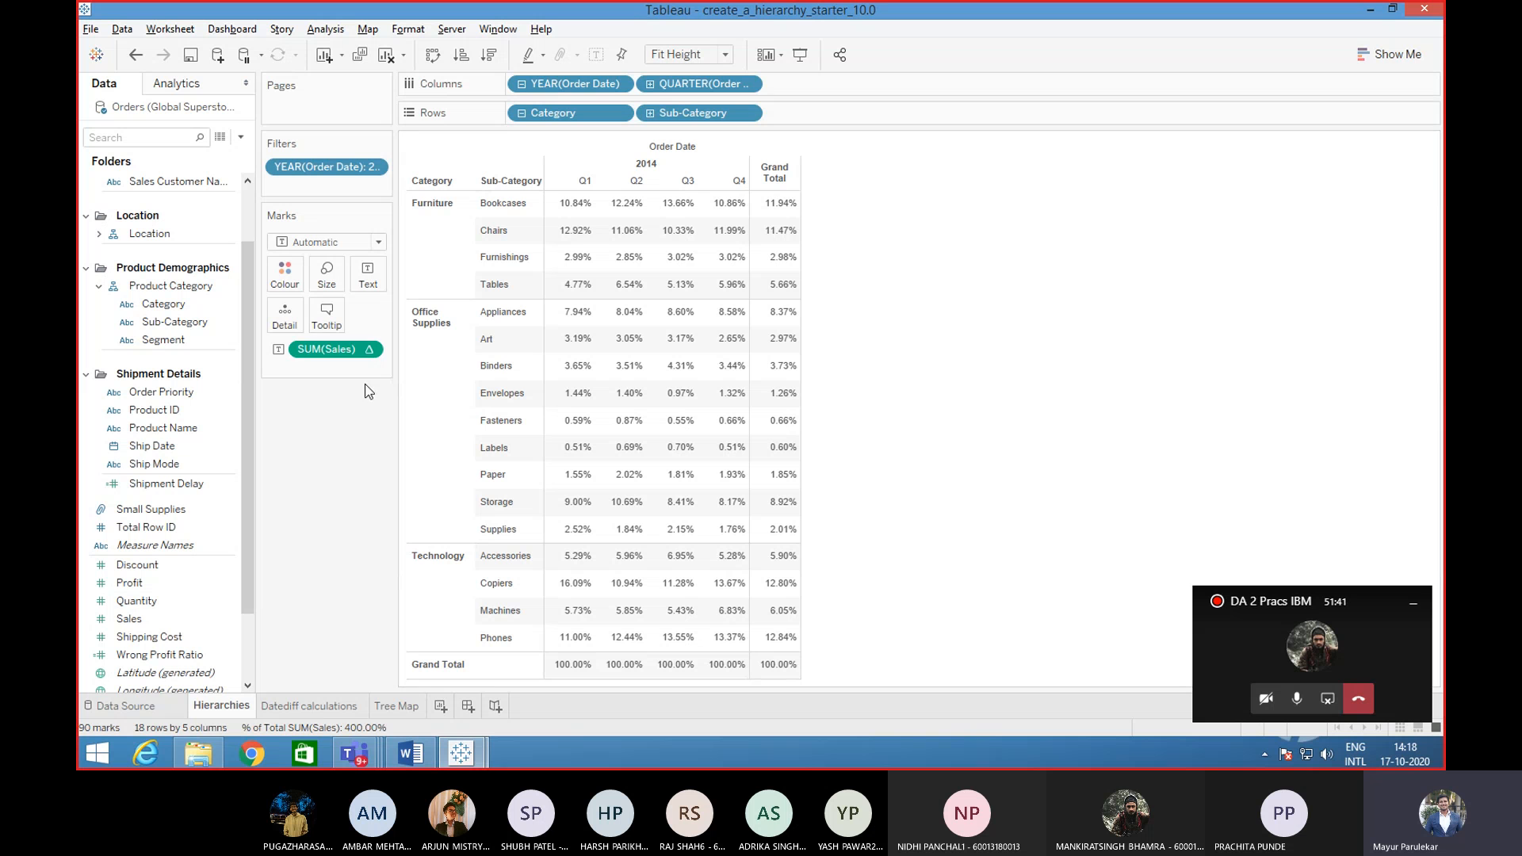
# - Compute the percent-of-total calculation on SUM(Sales) using Pane (down) and inspect the shares within the Furniture category
pyautogui.click(369, 350)
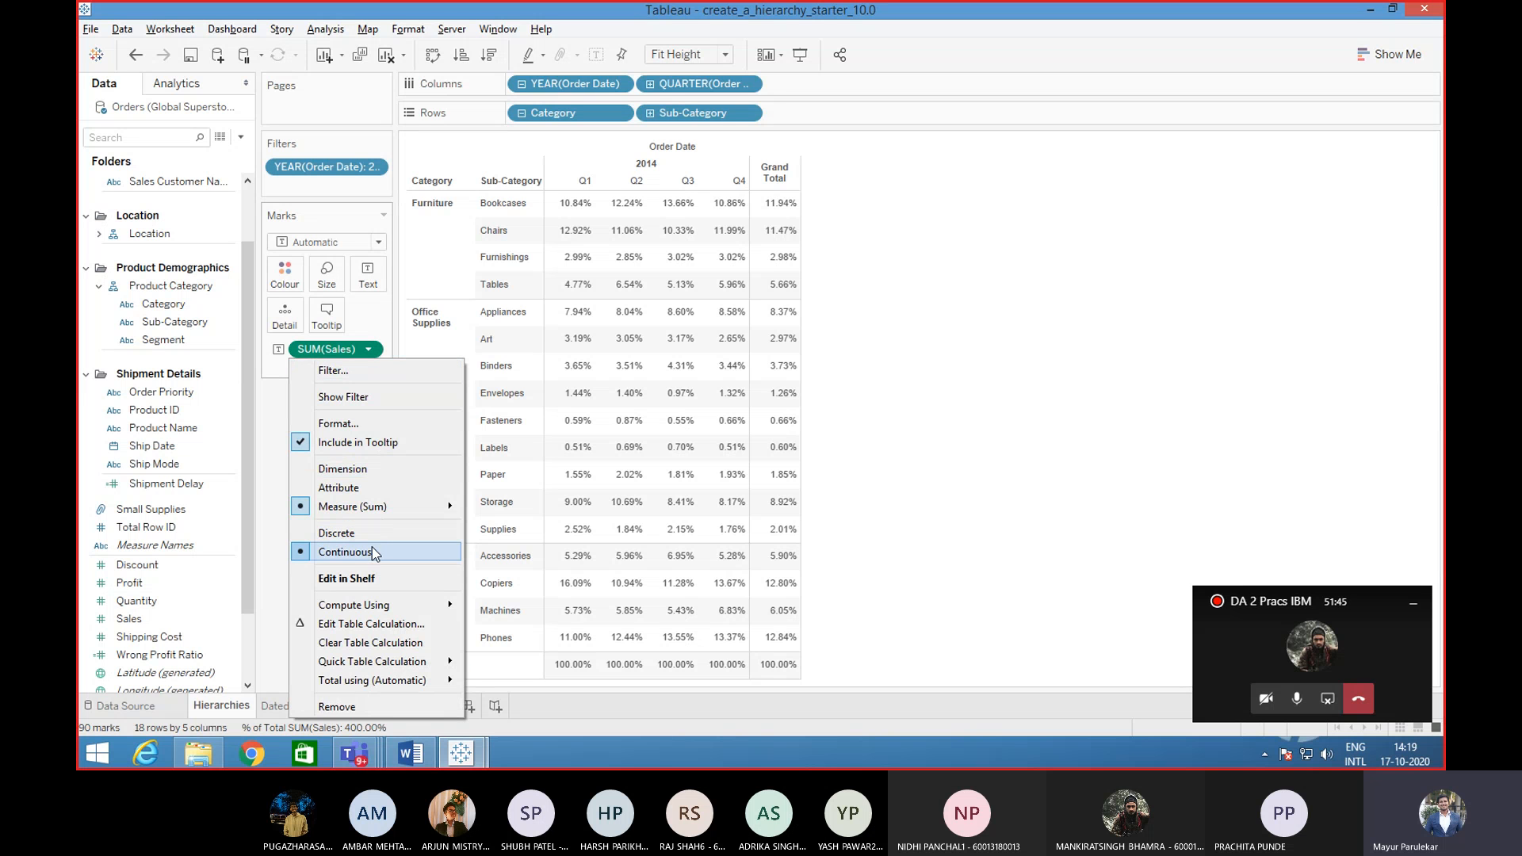
pyautogui.moveTo(368, 607)
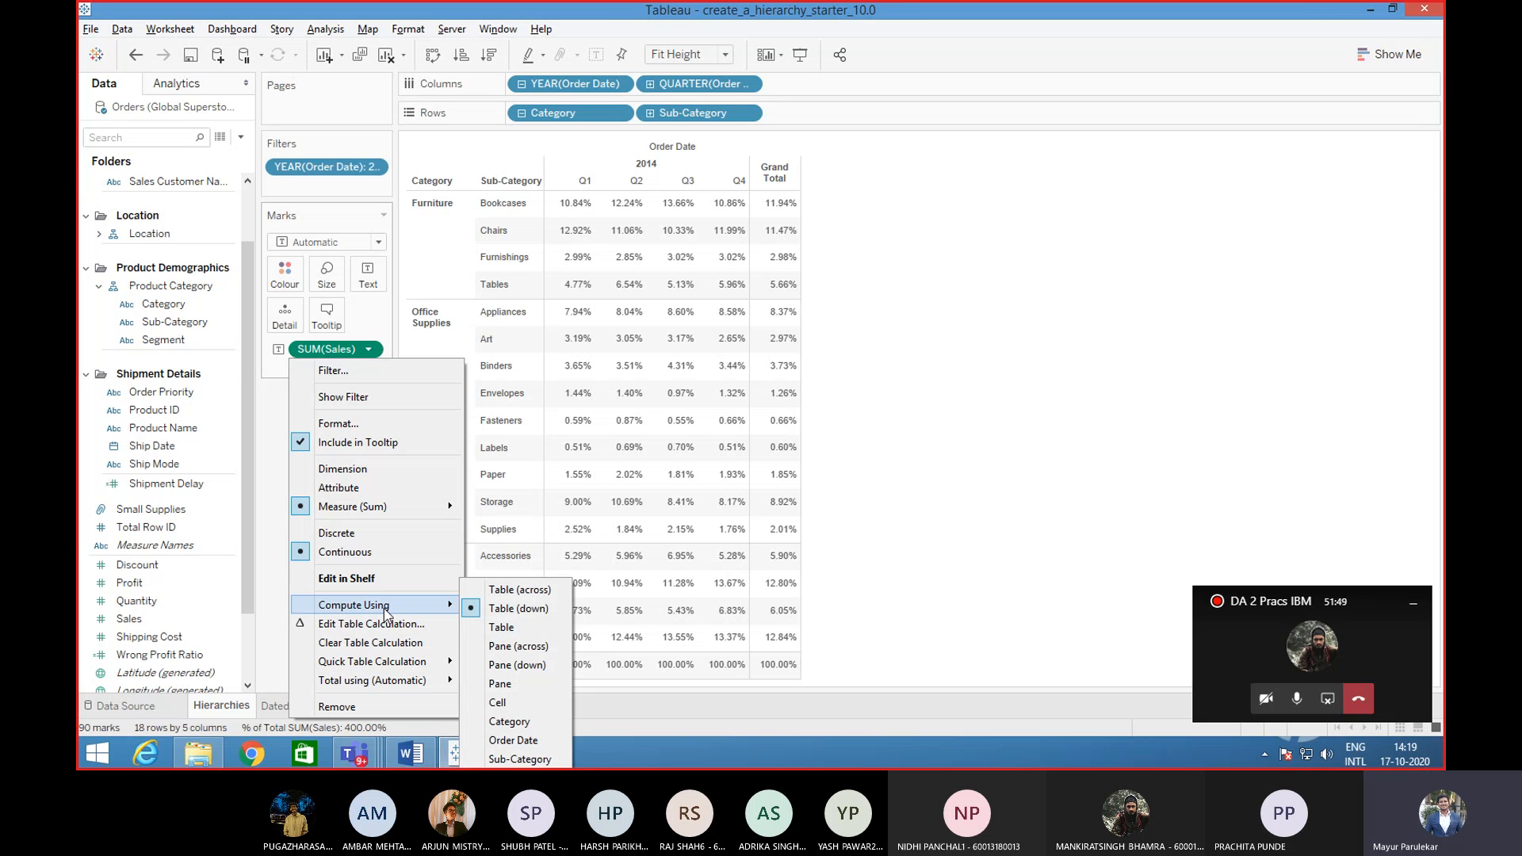
pyautogui.click(494, 665)
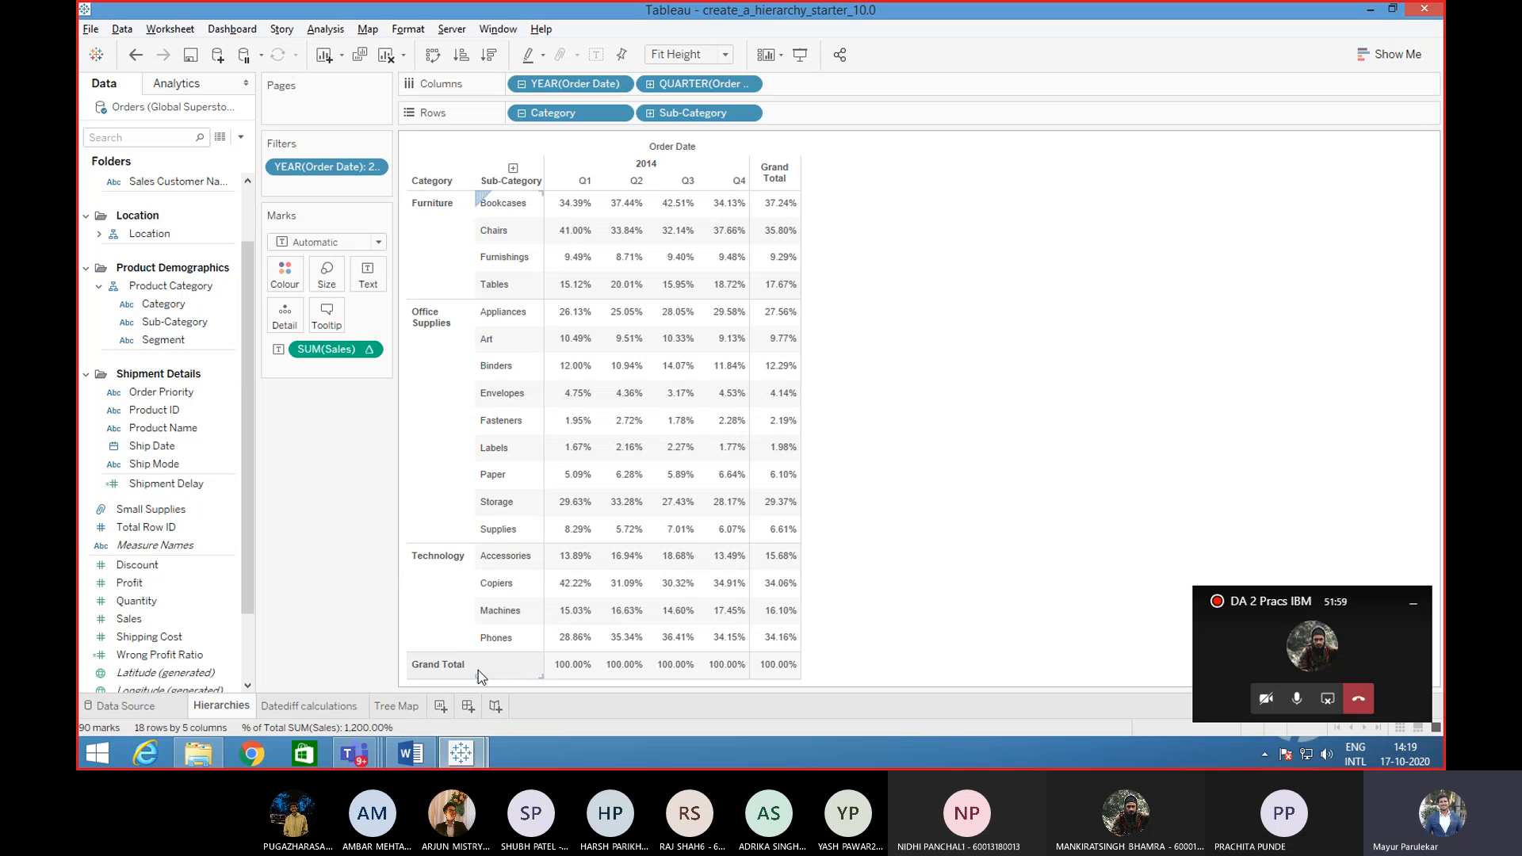
pyautogui.moveTo(683, 309)
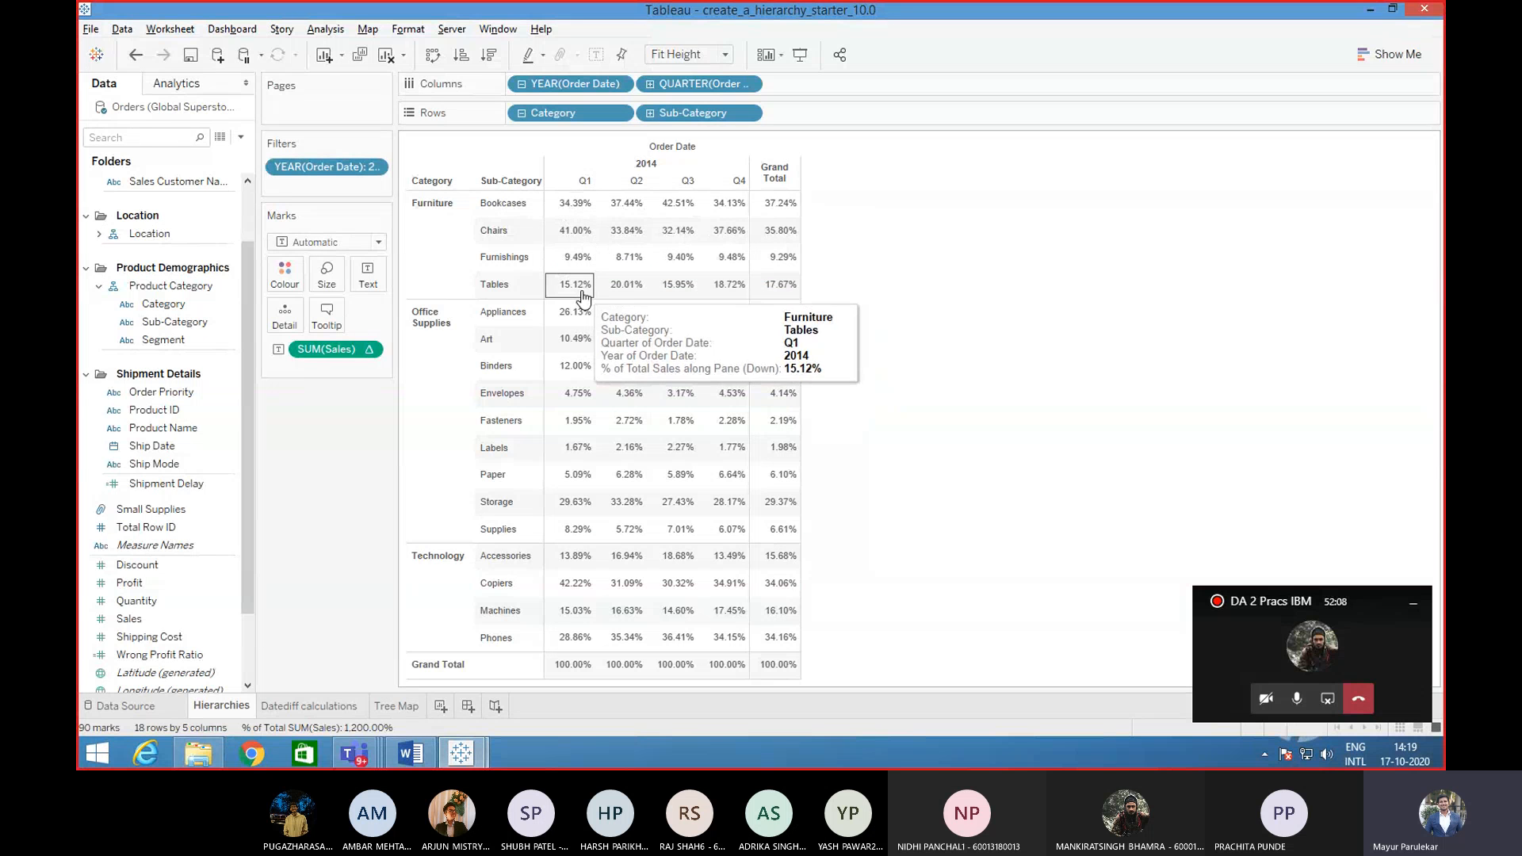
# - Add all subtotals to the sales percentage table
pyautogui.click(334, 34)
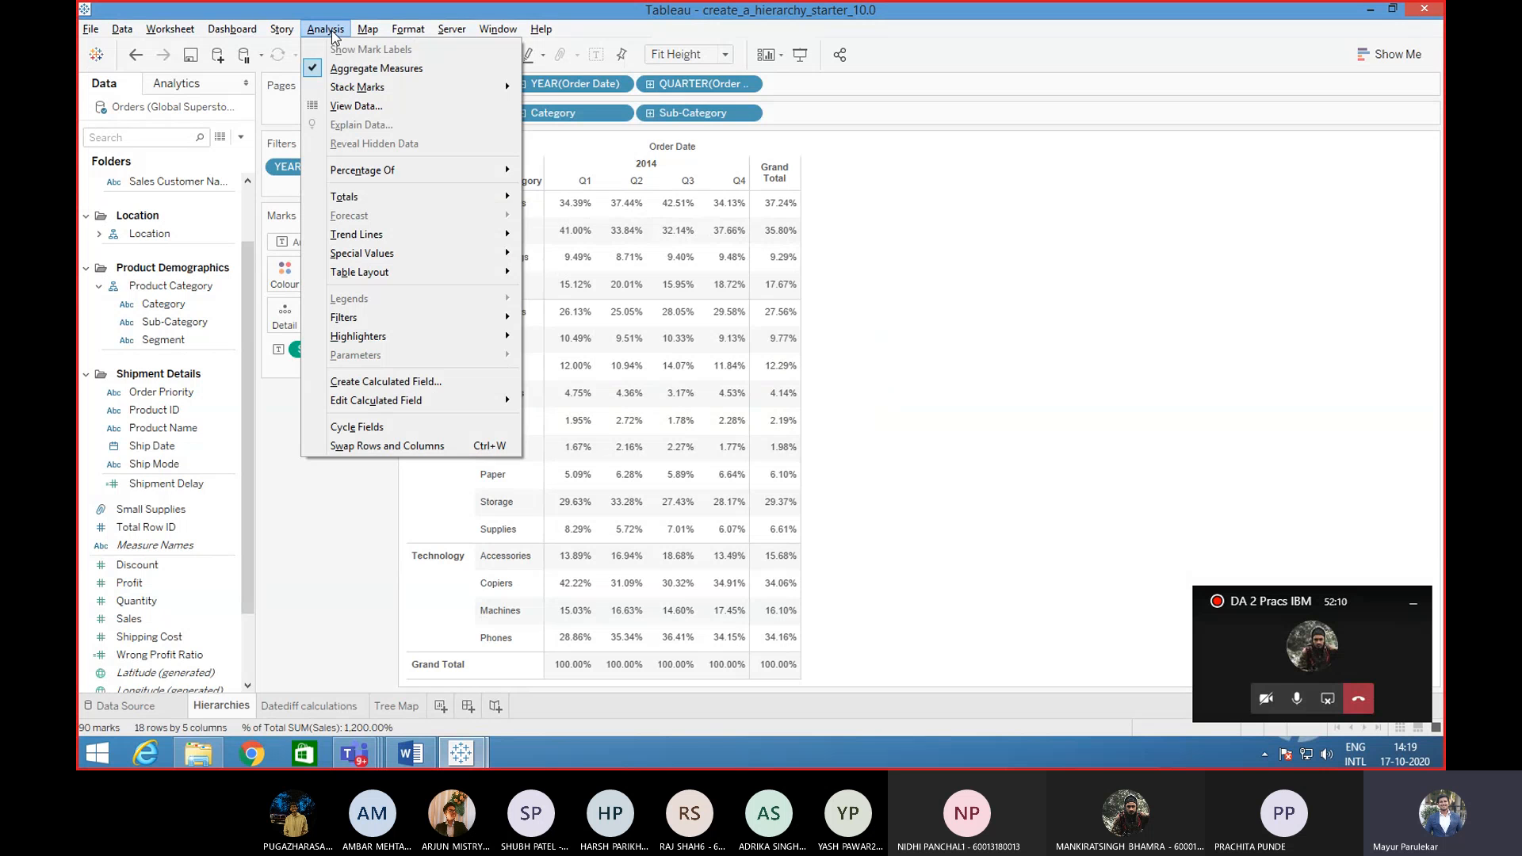
pyautogui.moveTo(353, 200)
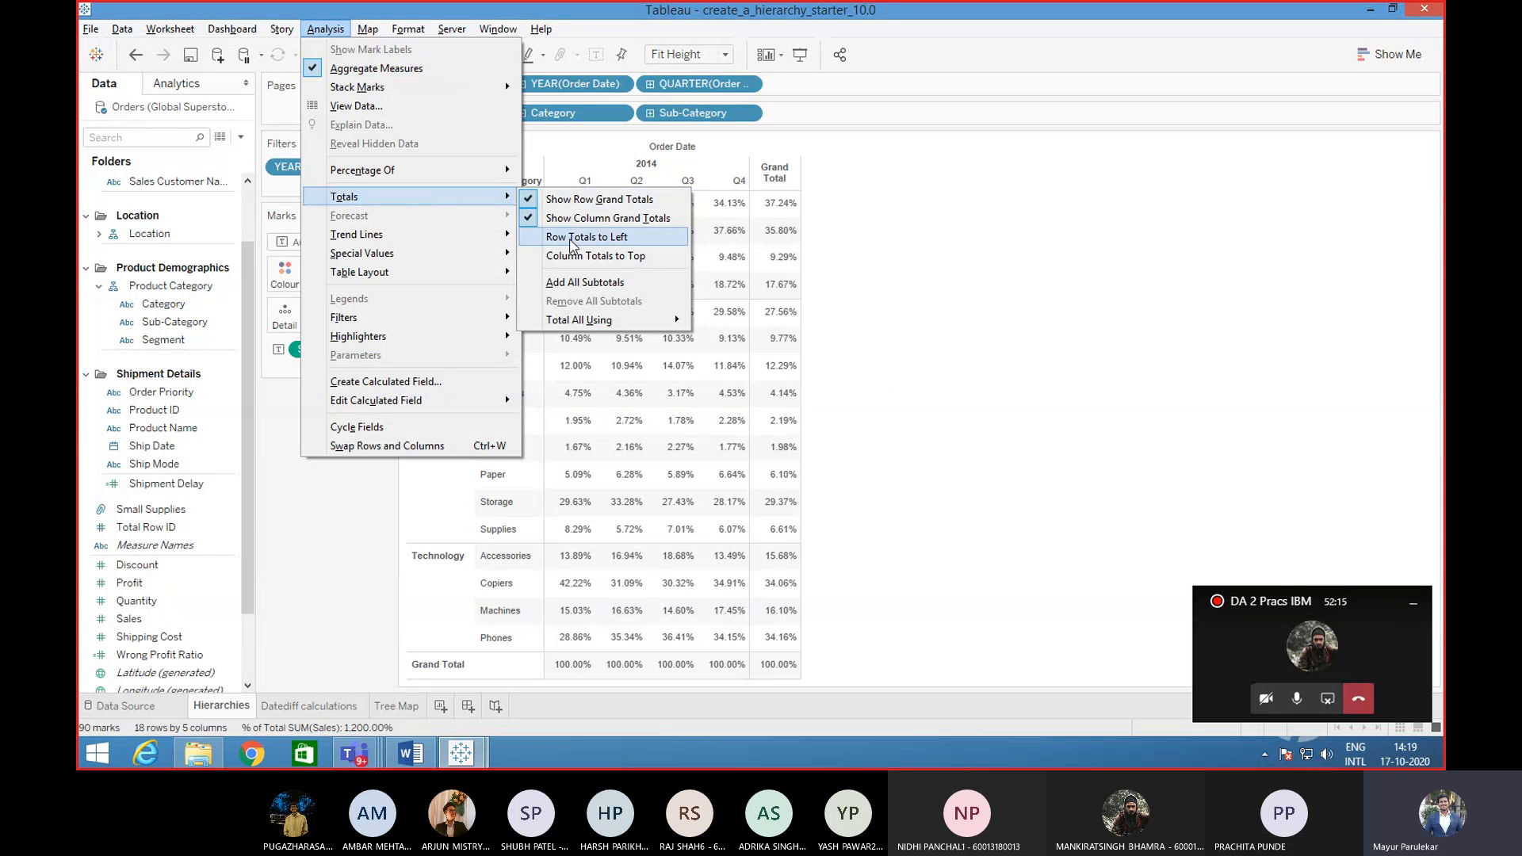
pyautogui.click(553, 284)
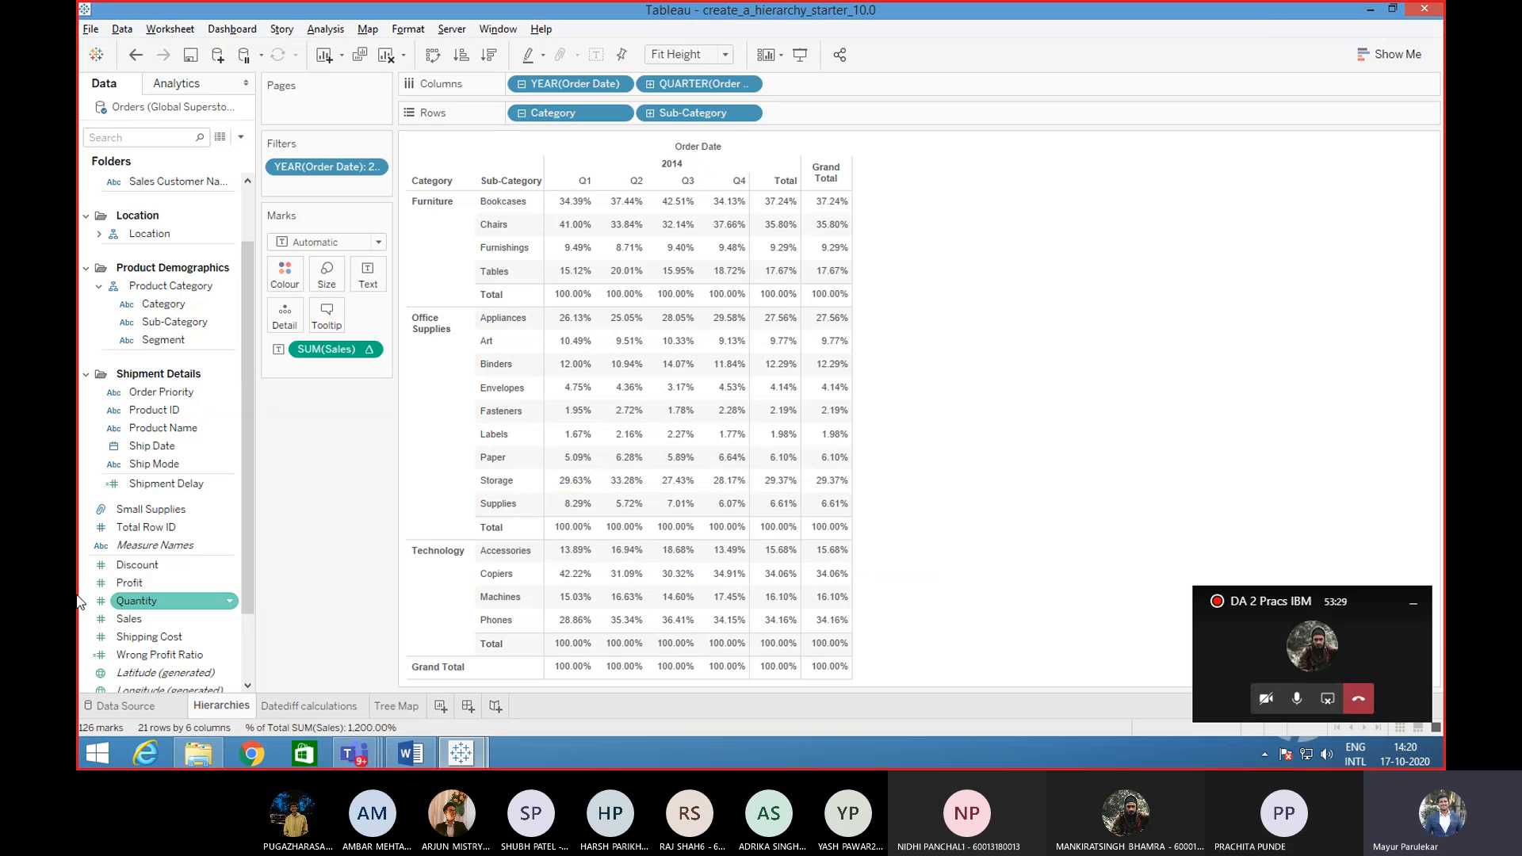
# - Open the Teams meeting window, move it fully into view, review the participants list for raised hands, and minimize it
pyautogui.click(1234, 624)
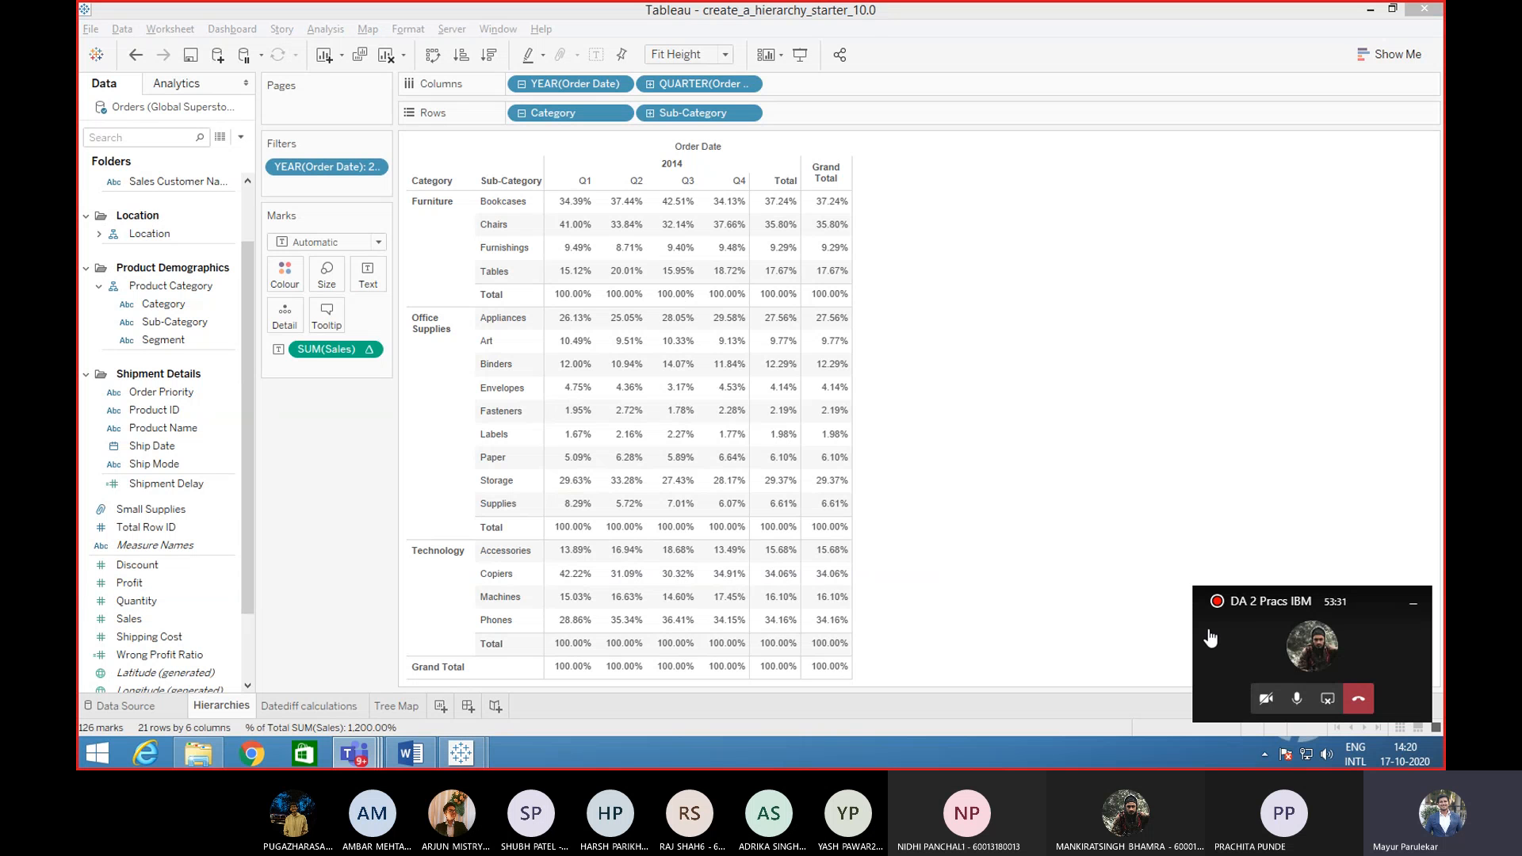
pyautogui.click(1248, 665)
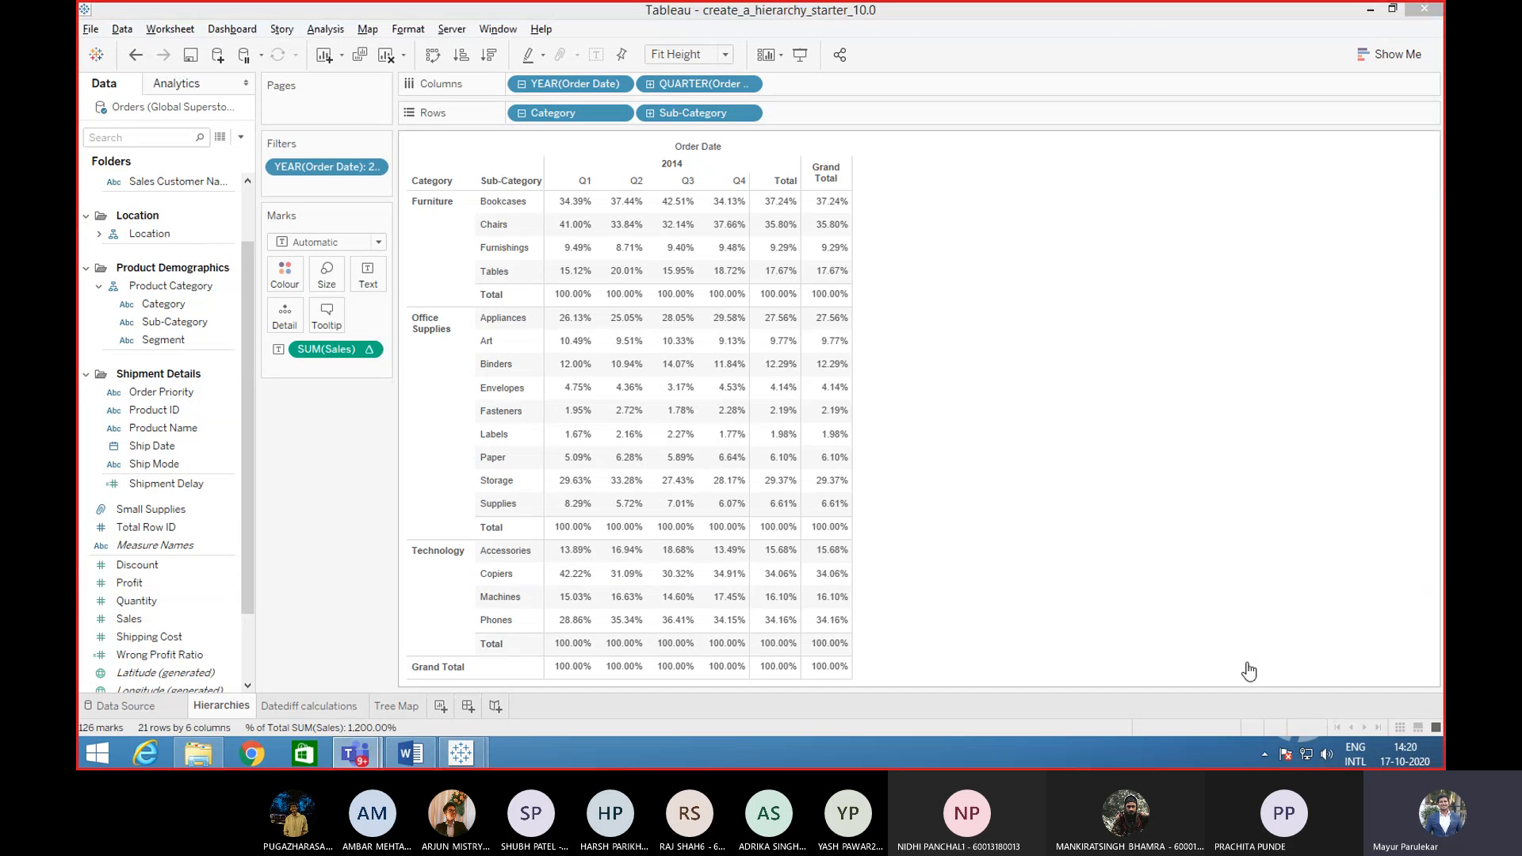
pyautogui.moveTo(572, 123); pyautogui.dragTo(958, 82)
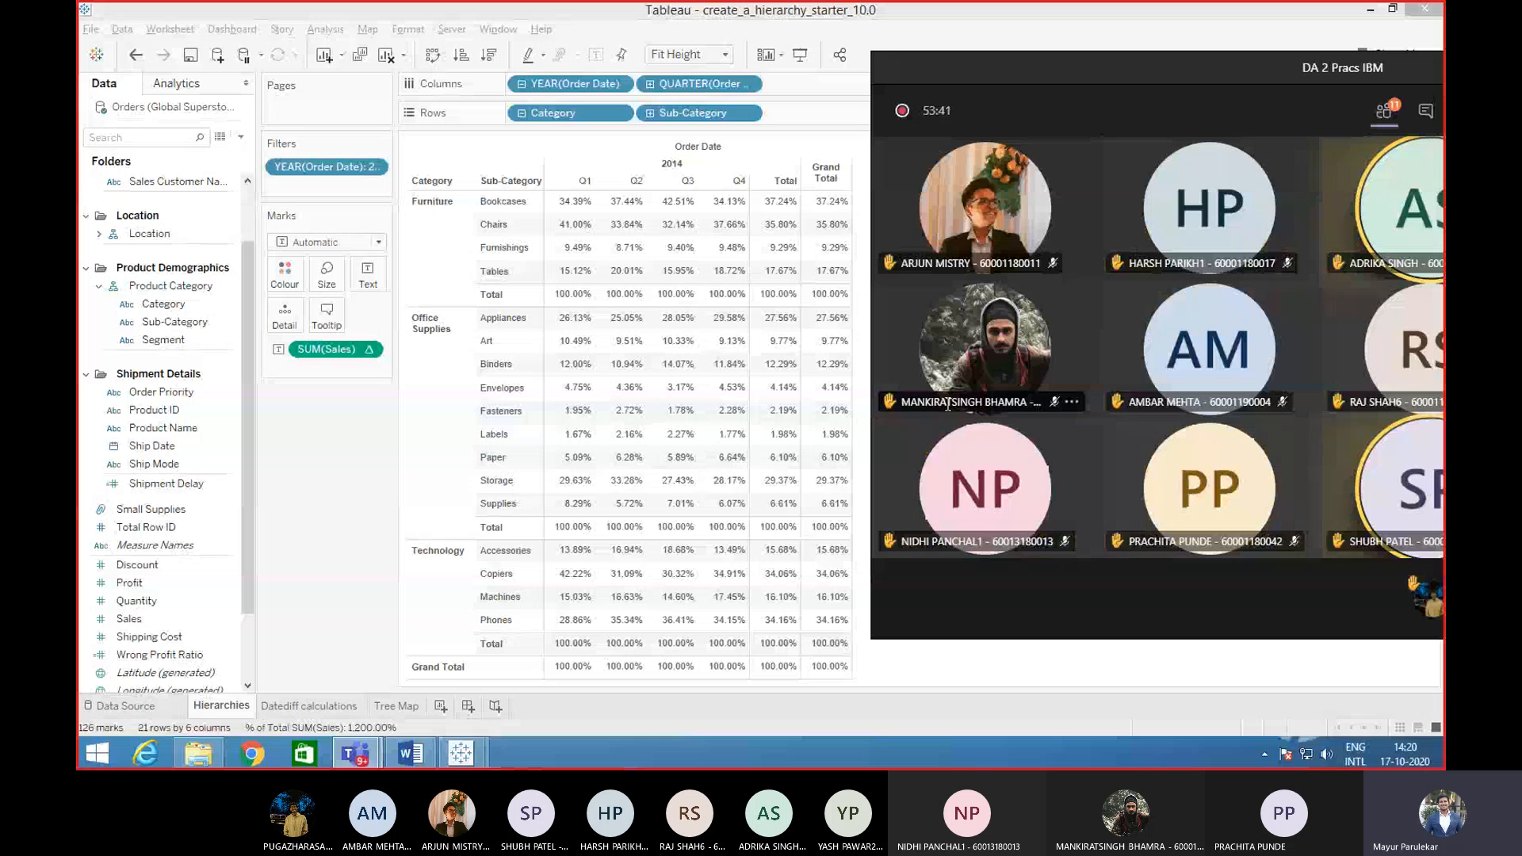
pyautogui.moveTo(1191, 60); pyautogui.dragTo(730, 71)
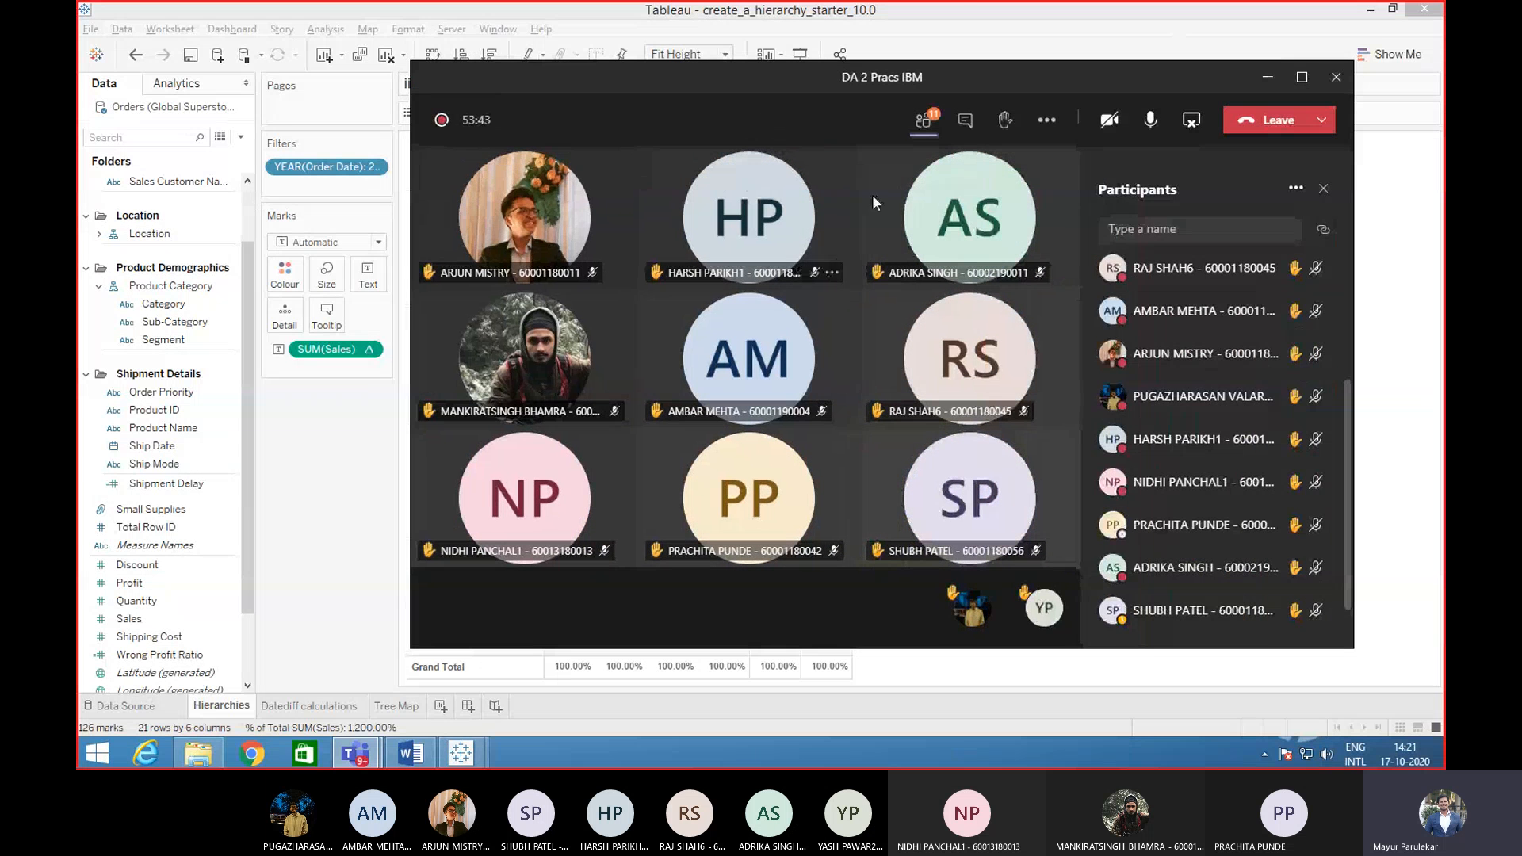
pyautogui.moveTo(1347, 399); pyautogui.dragTo(1331, 253)
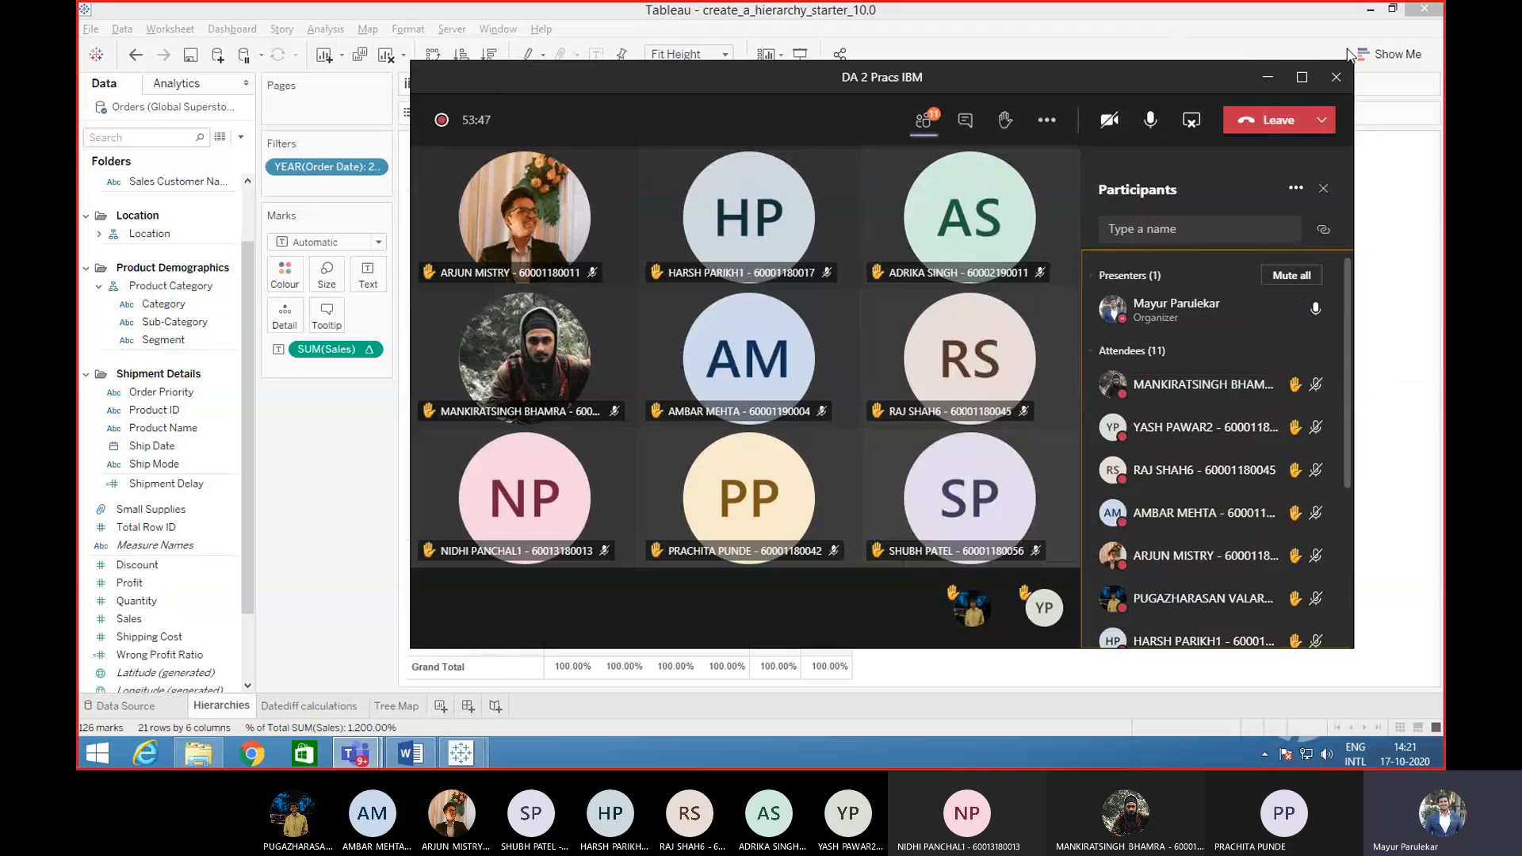
pyautogui.click(1271, 78)
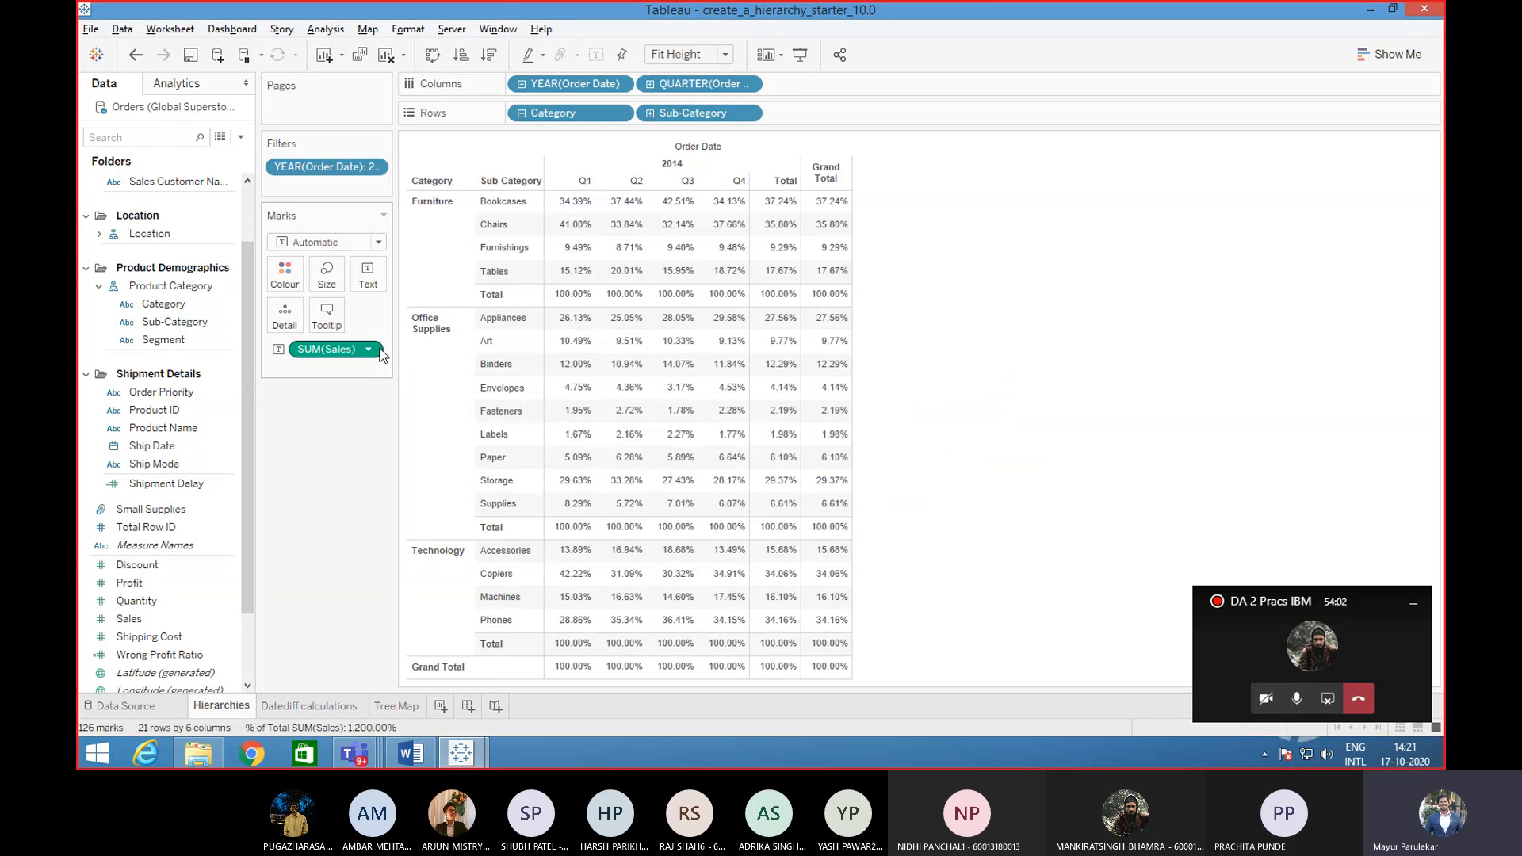
# - Apply the Percent Difference quick table calculation to SUM(Sales) and inspect the 2014 quarterly values for Bookcases
pyautogui.click(369, 351)
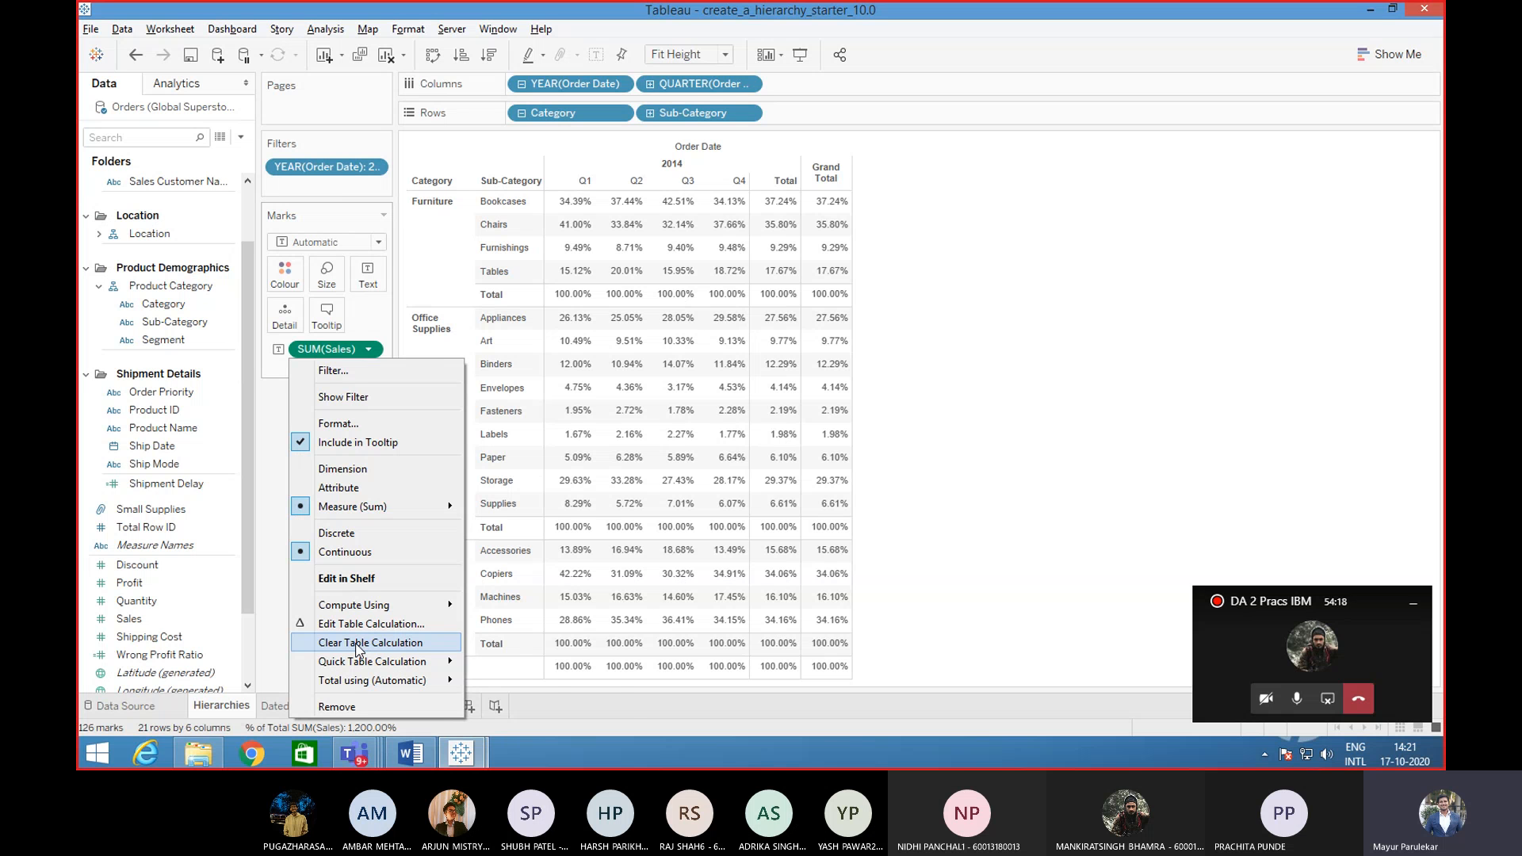
pyautogui.moveTo(354, 669)
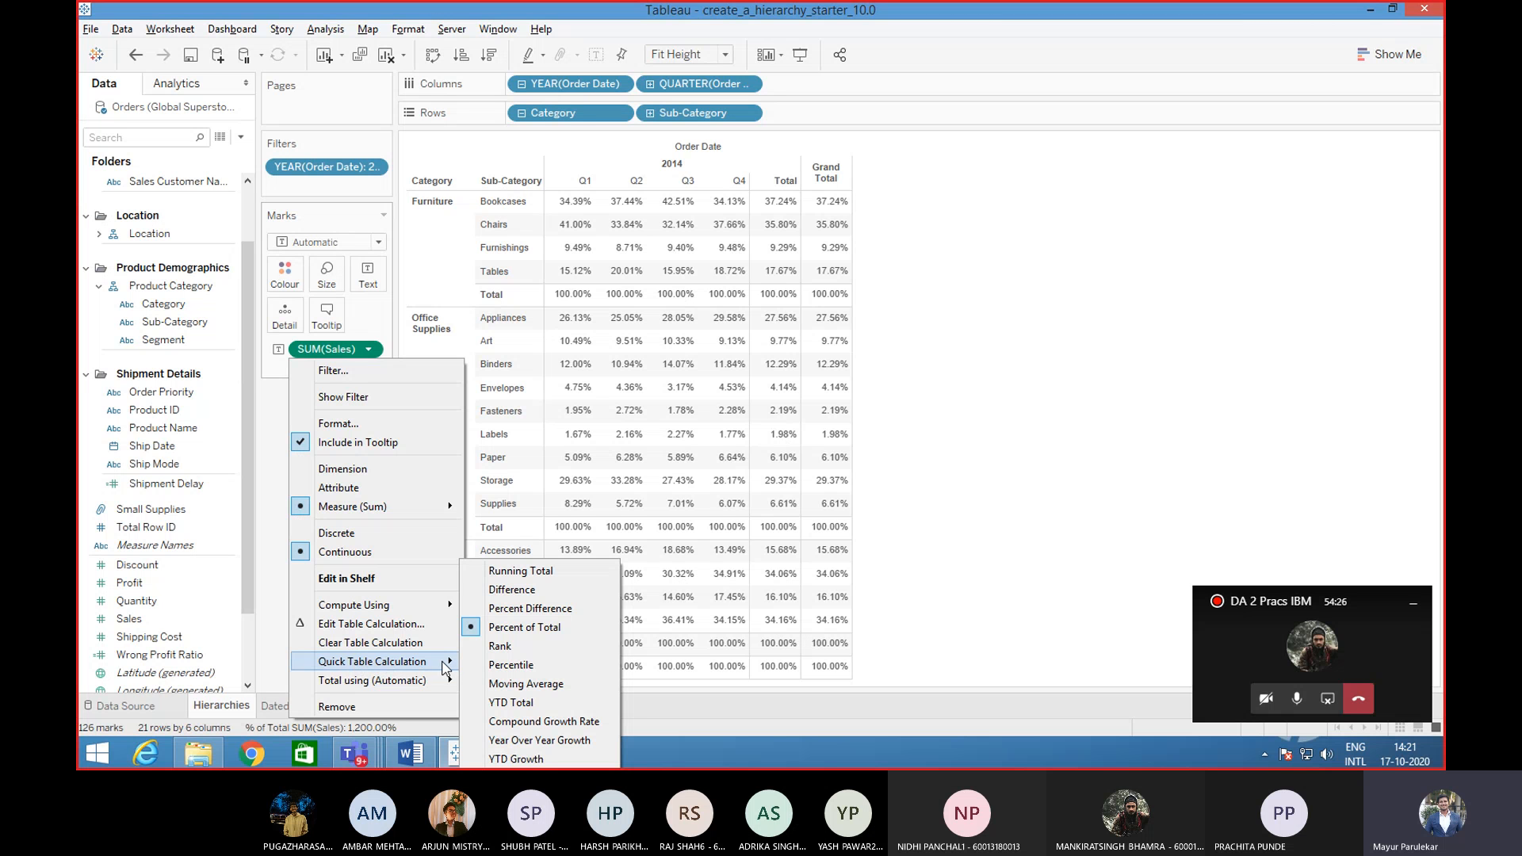
pyautogui.click(515, 609)
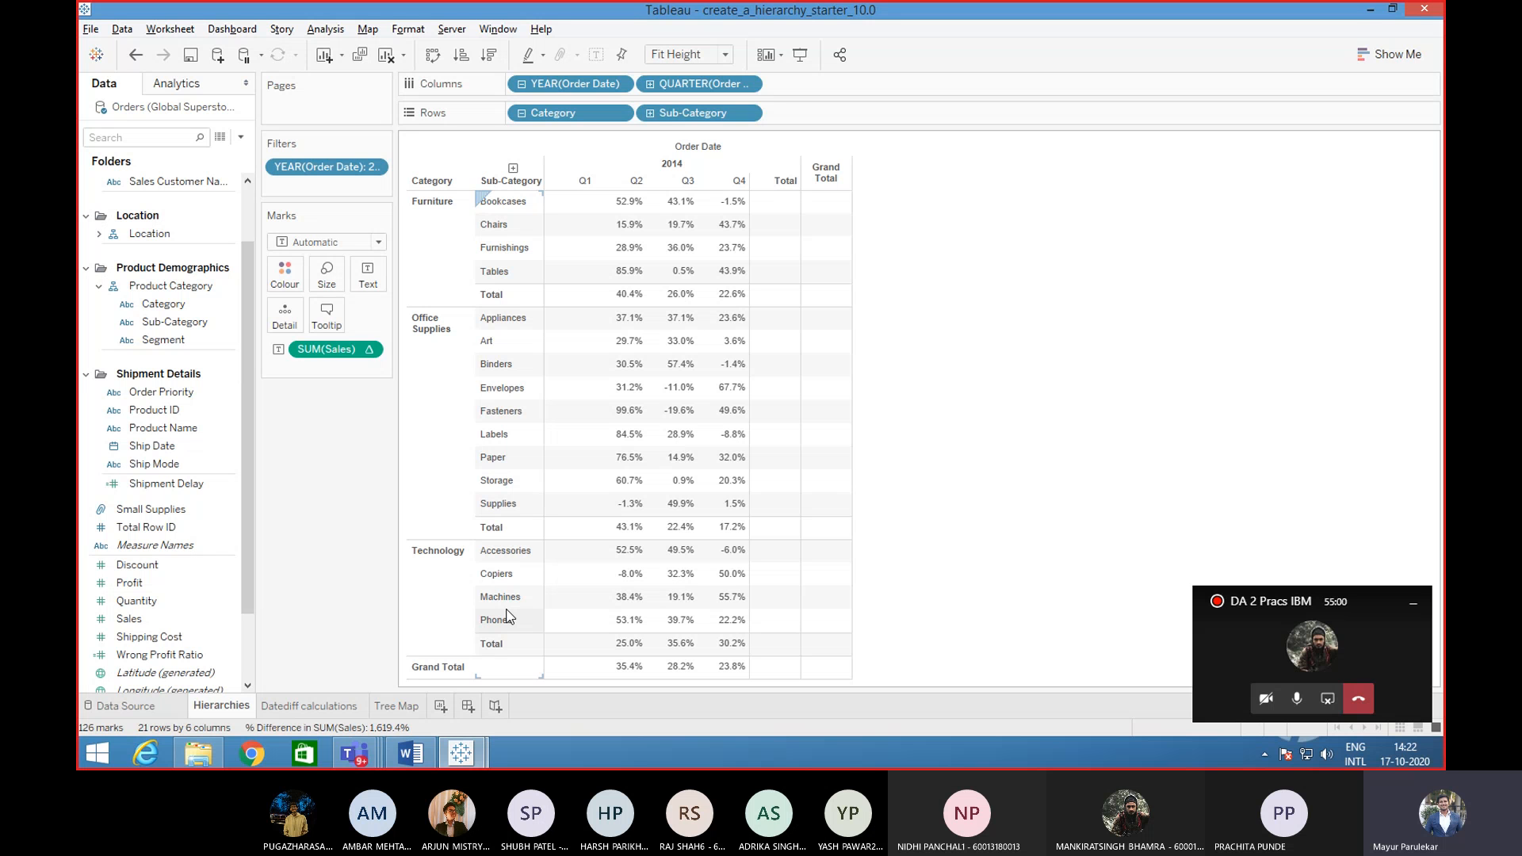
pyautogui.moveTo(572, 214)
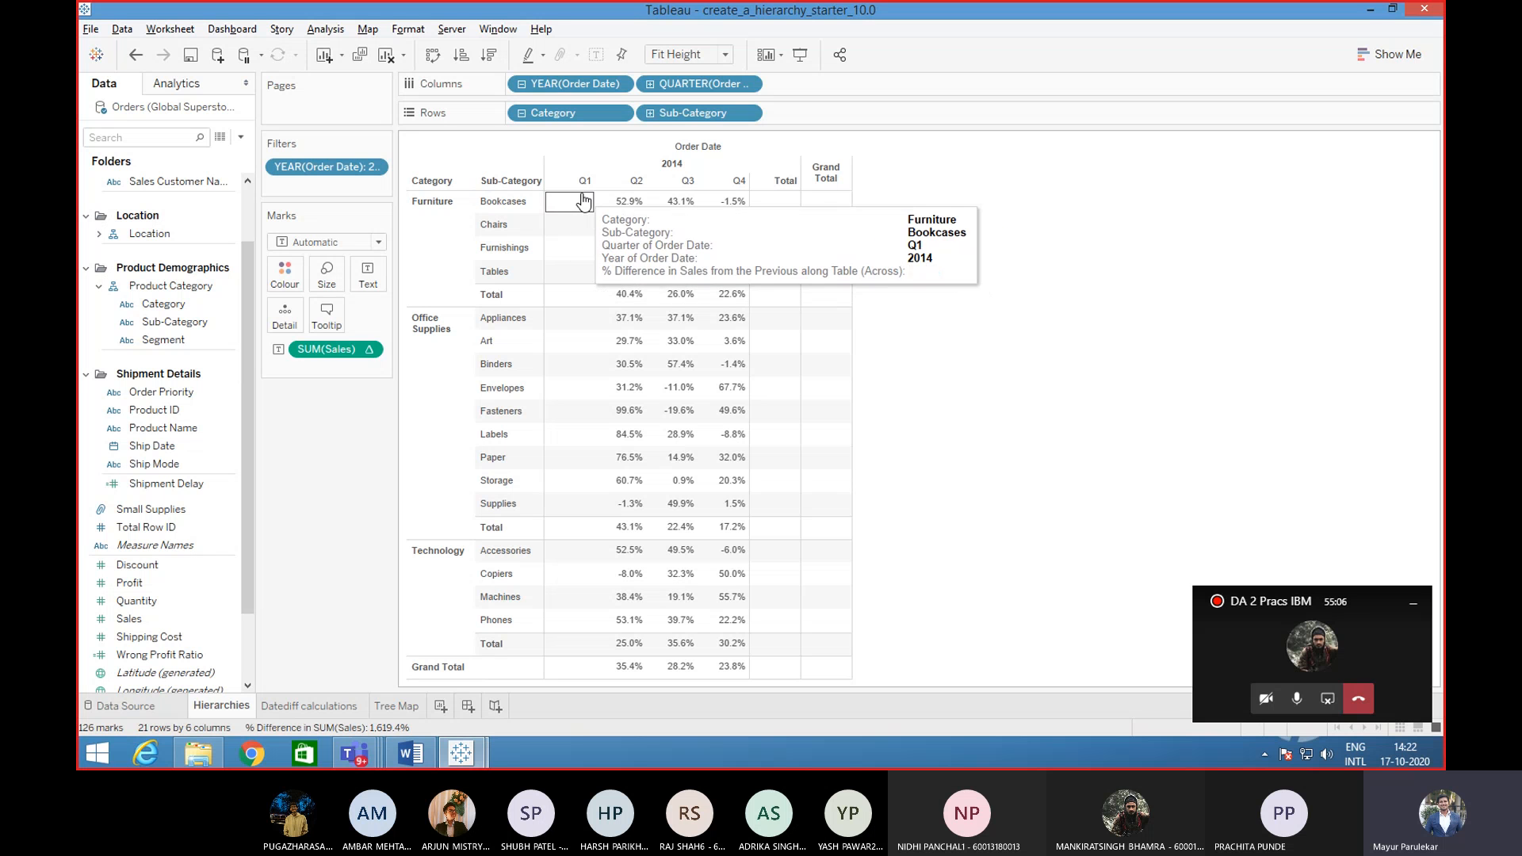
pyautogui.moveTo(626, 205)
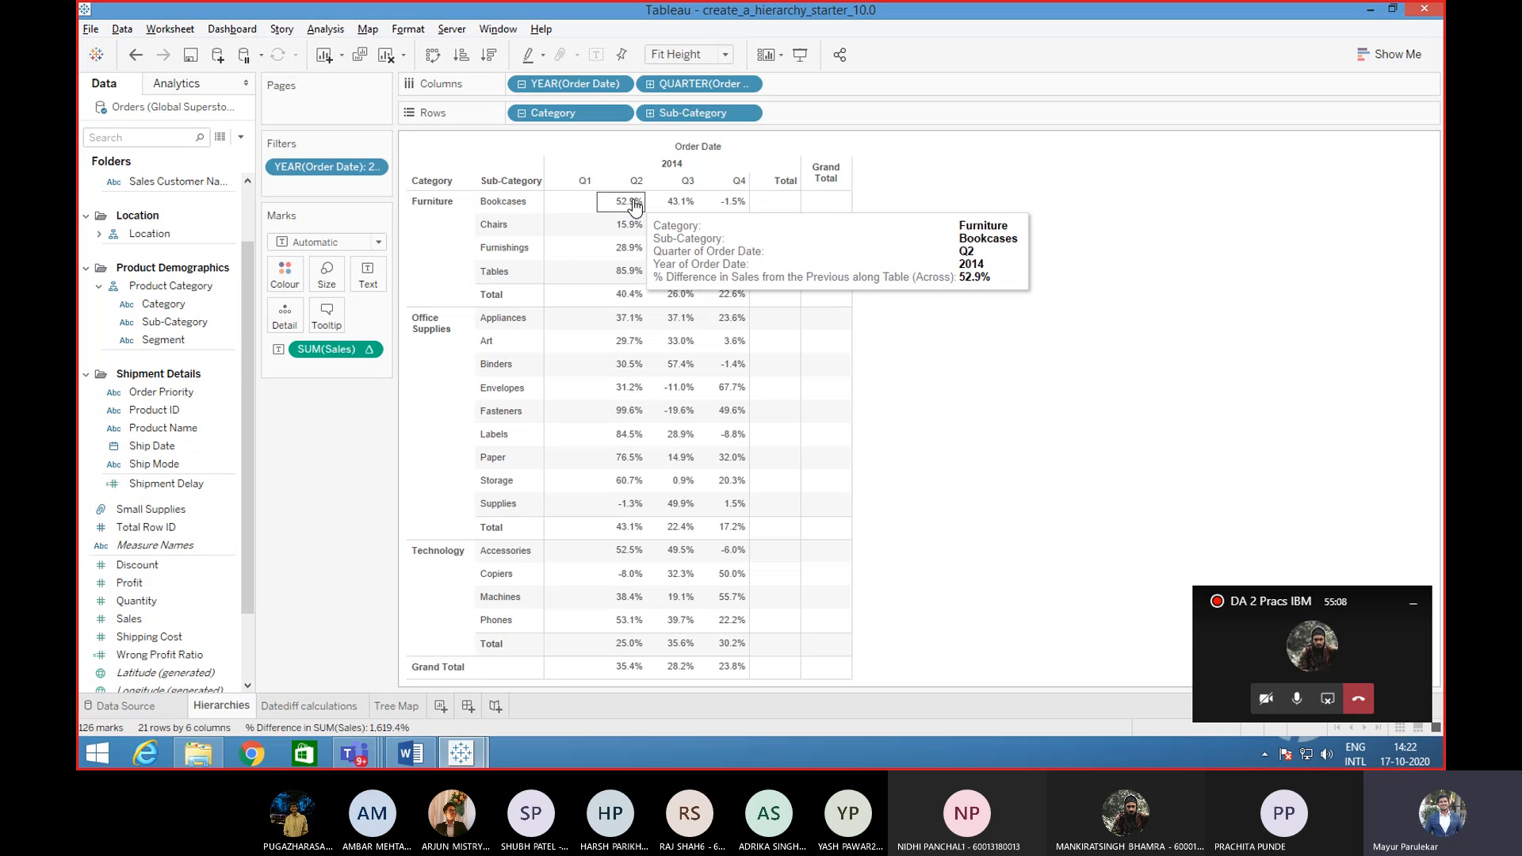
pyautogui.moveTo(679, 207)
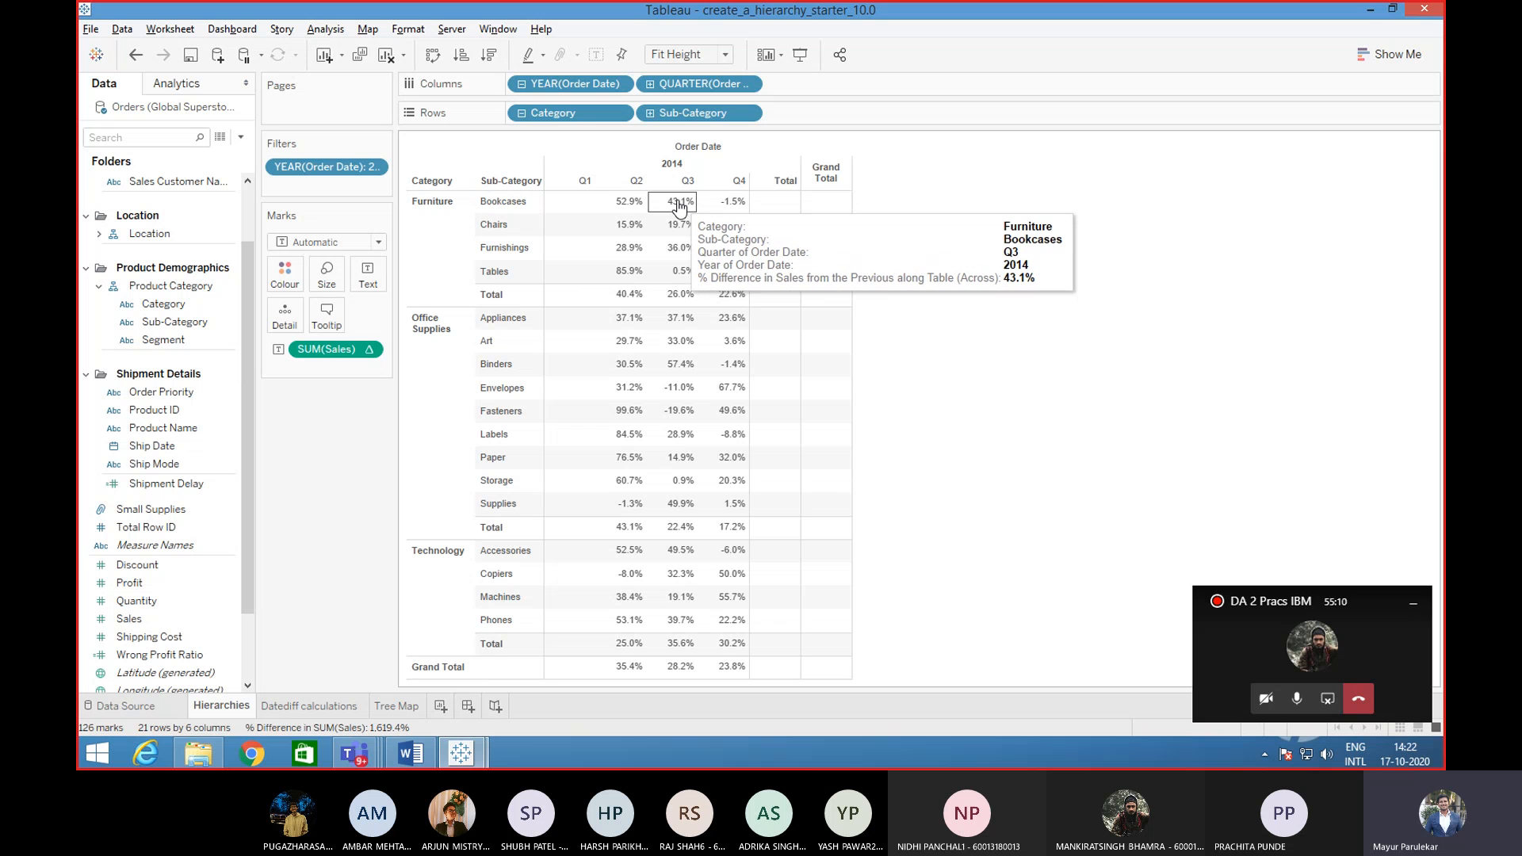
pyautogui.moveTo(729, 206)
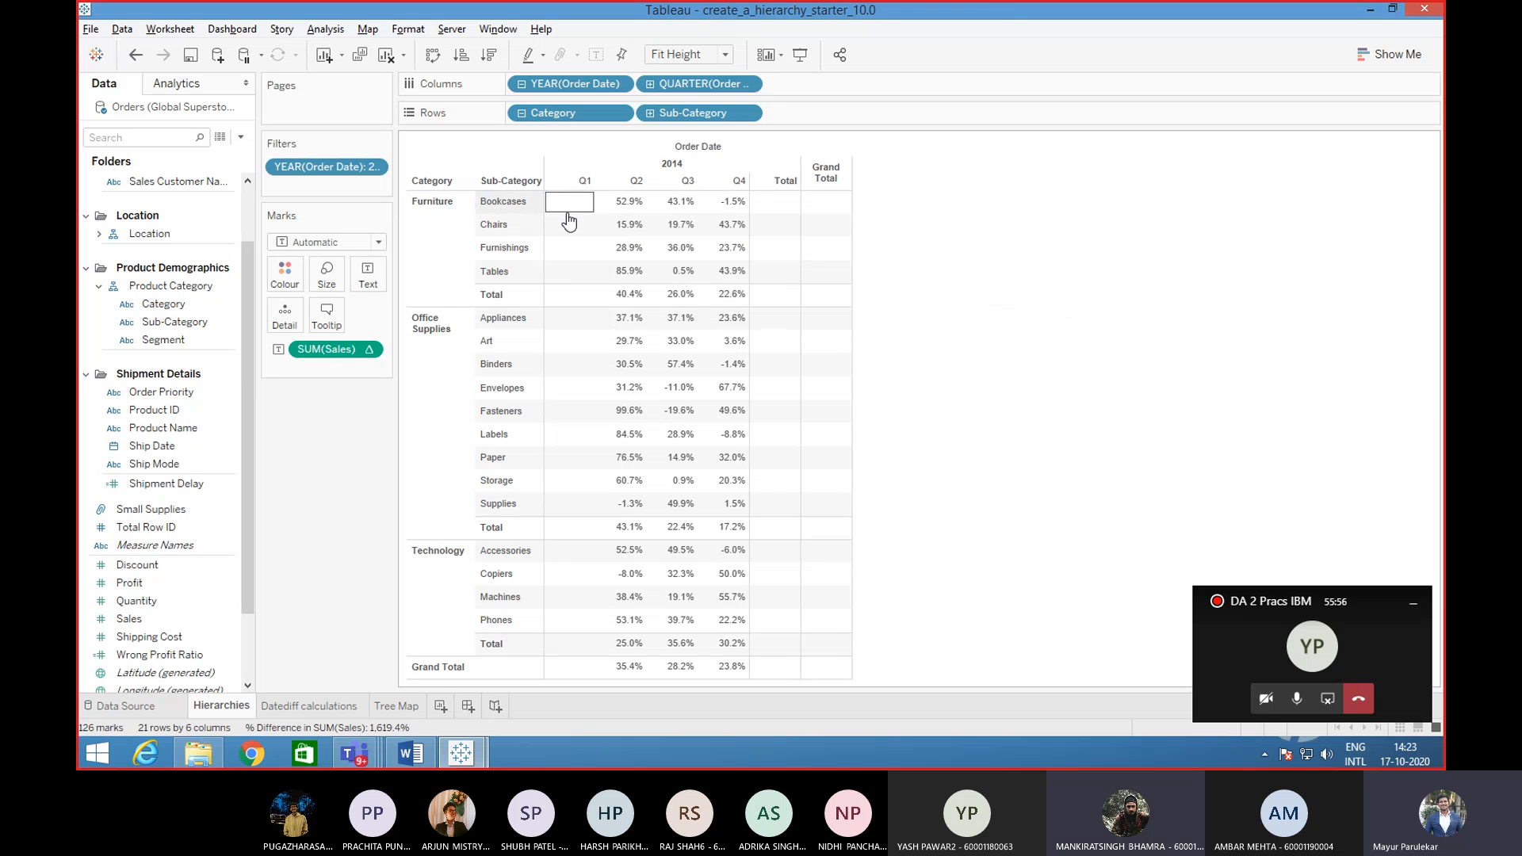
# - Check the raised hands in the Teams meeting, then return to Tableau and re-examine the Q2 and Q3 percent differences for Bookcases
pyautogui.click(1227, 646)
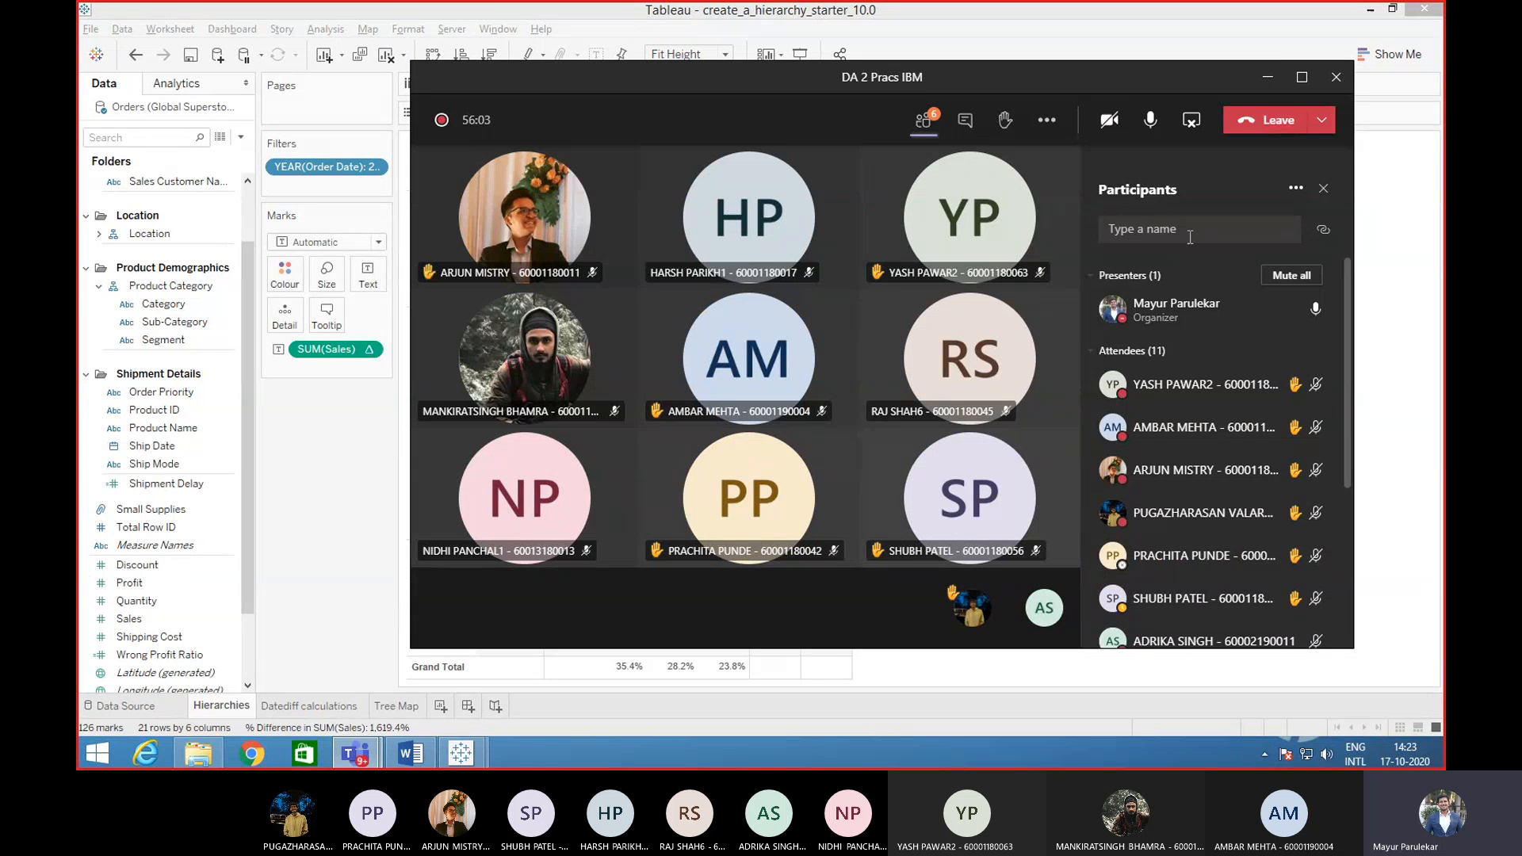
pyautogui.click(1268, 79)
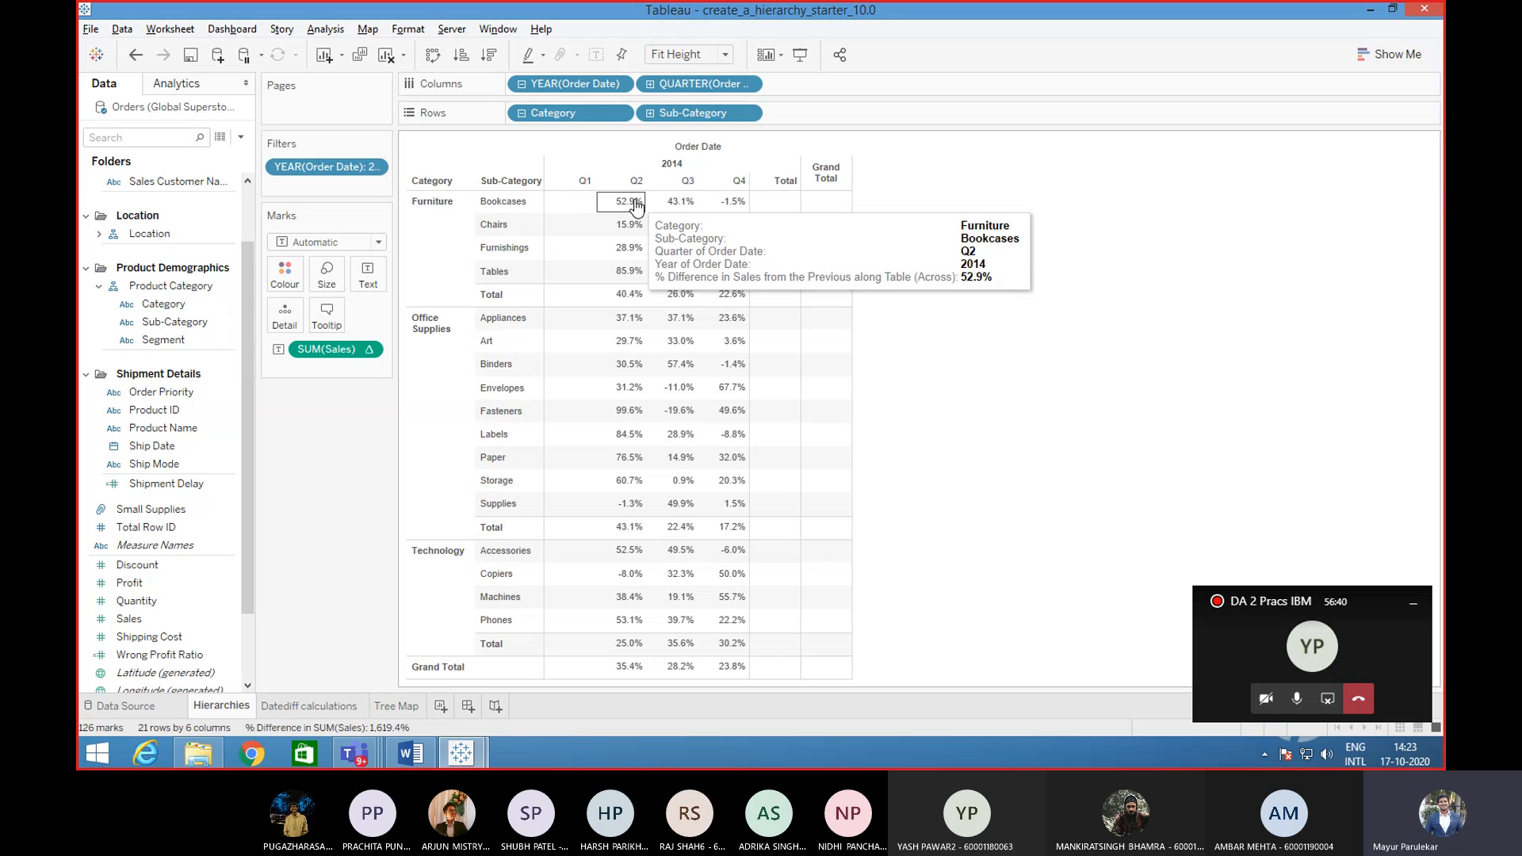
pyautogui.moveTo(682, 200)
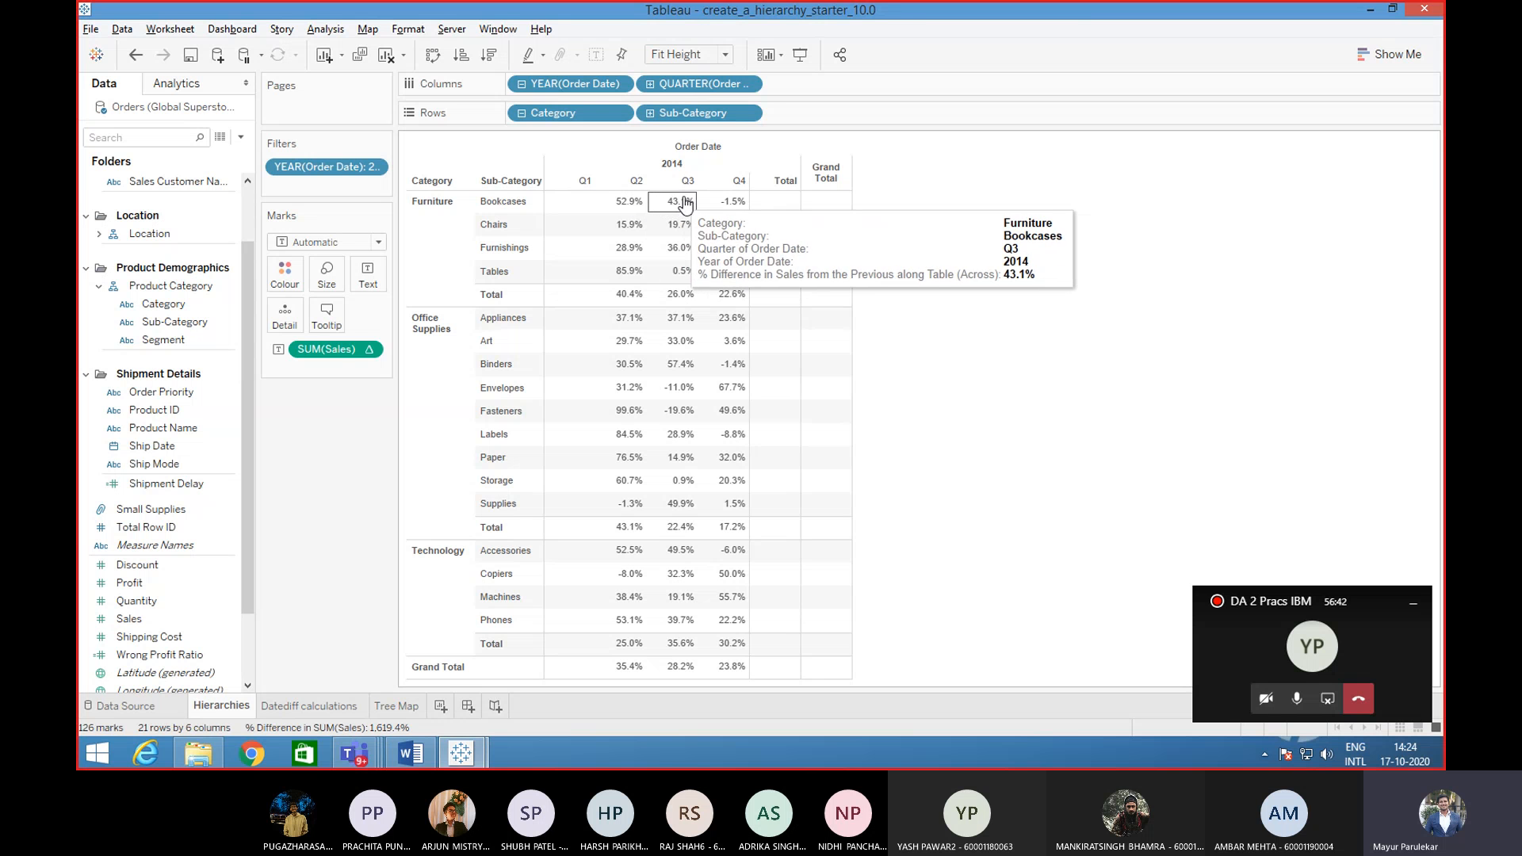
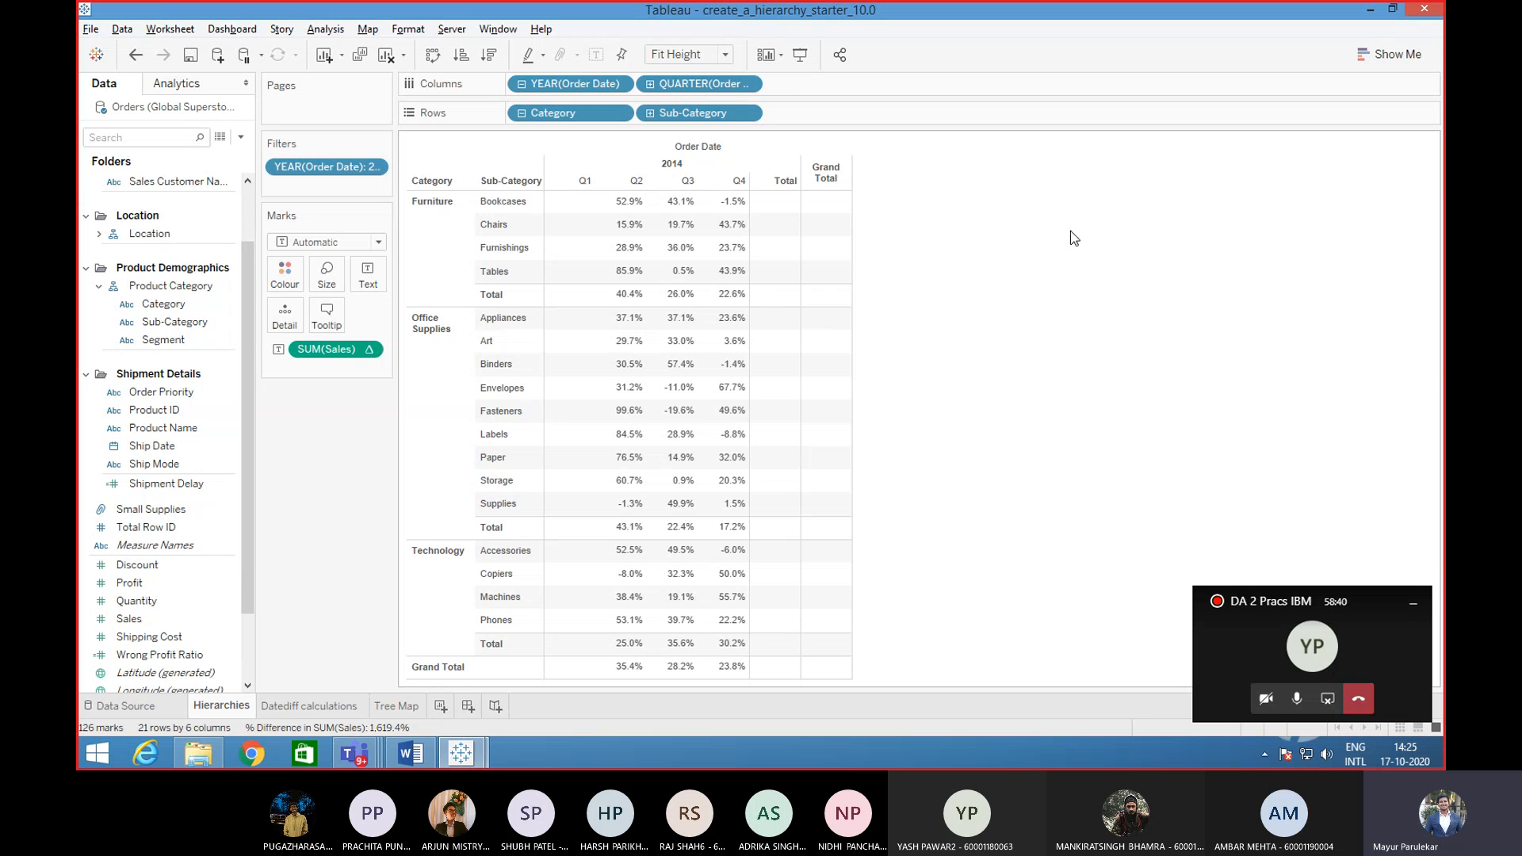
pyautogui.moveTo(664, 241)
# - Bring up the Teams meeting window once more to check the attendees' responses, and return to the Tableau worksheet
pyautogui.click(1253, 613)
pyautogui.click(1258, 650)
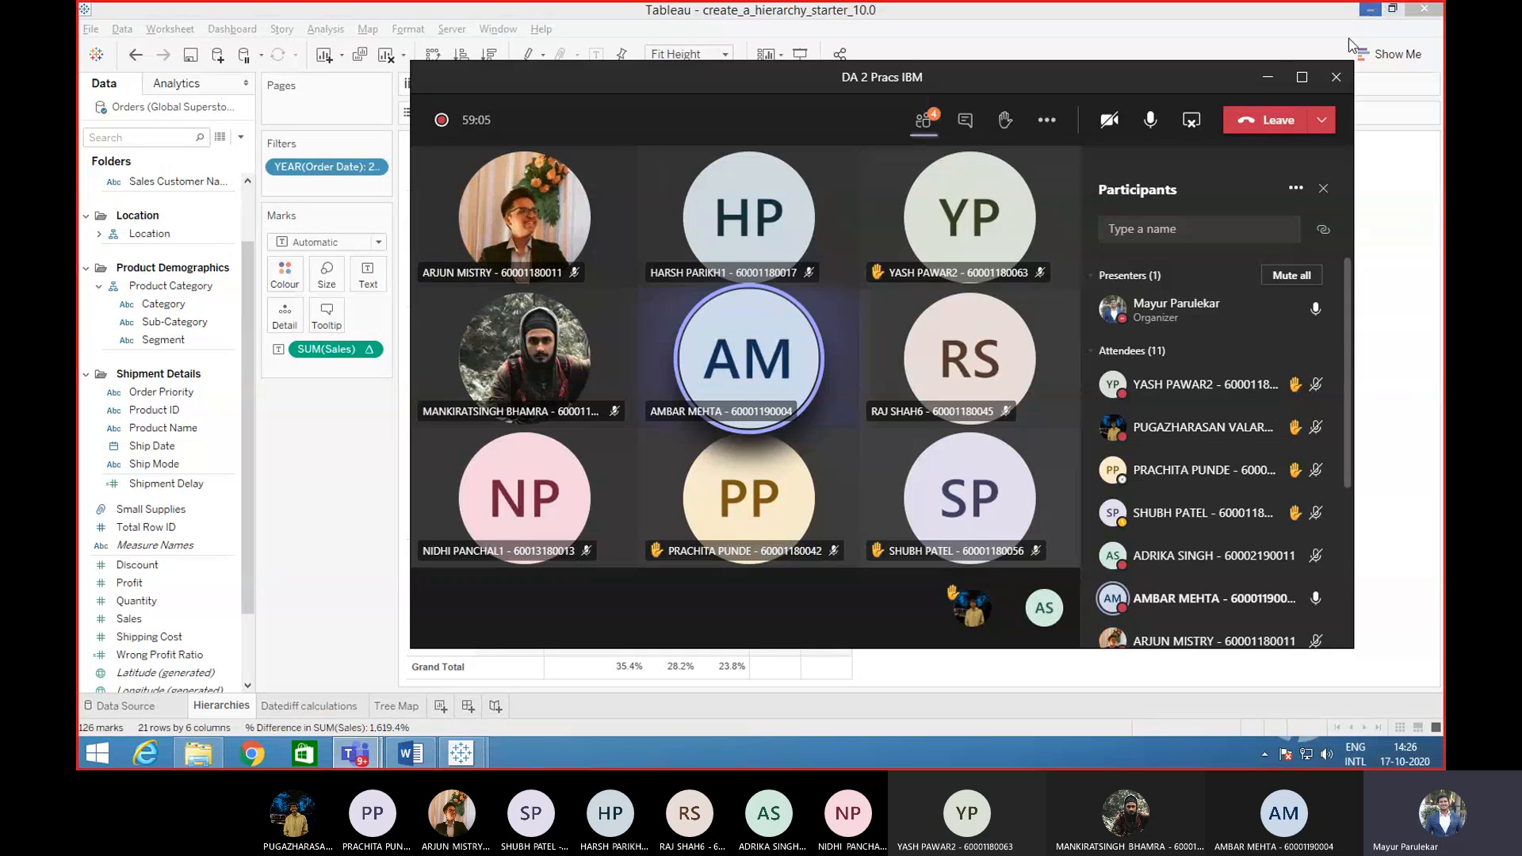
pyautogui.click(1267, 77)
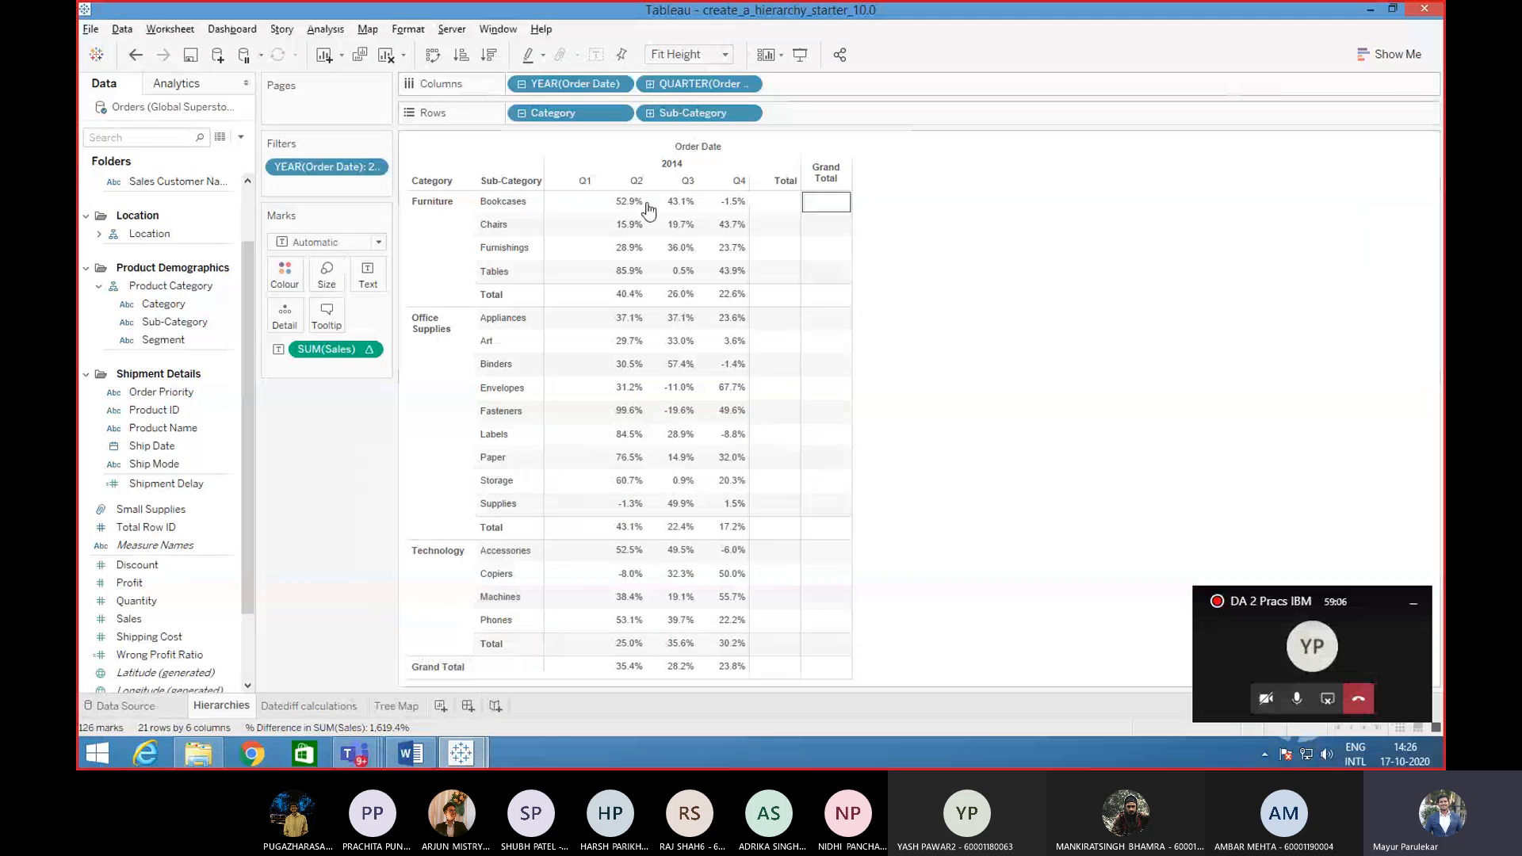
# - Try to apply the Year Over Year Growth quick table calculation to SUM(Sales)
pyautogui.click(367, 350)
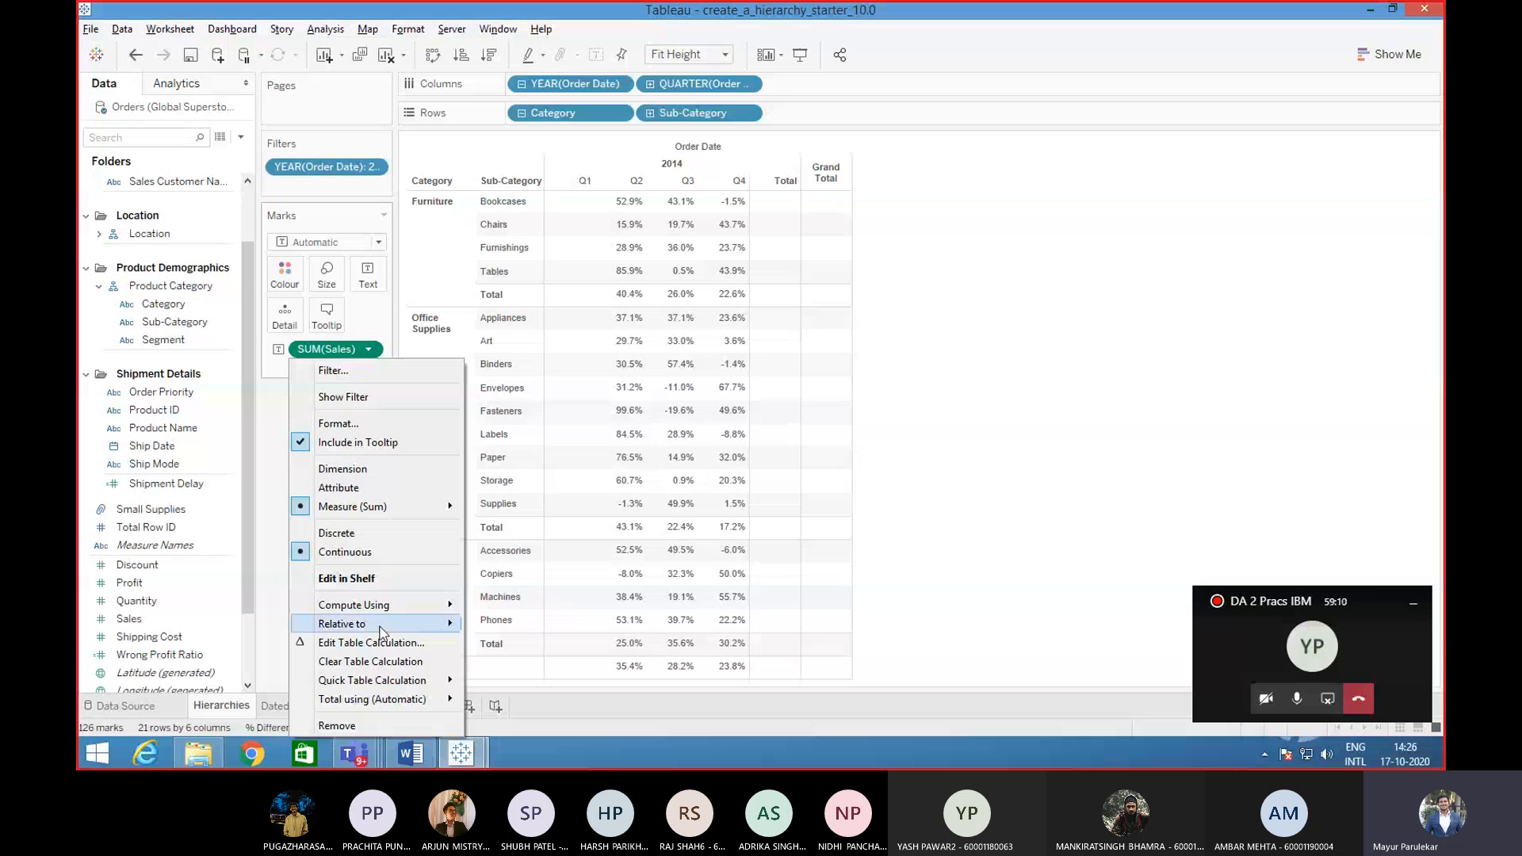
pyautogui.moveTo(385, 683)
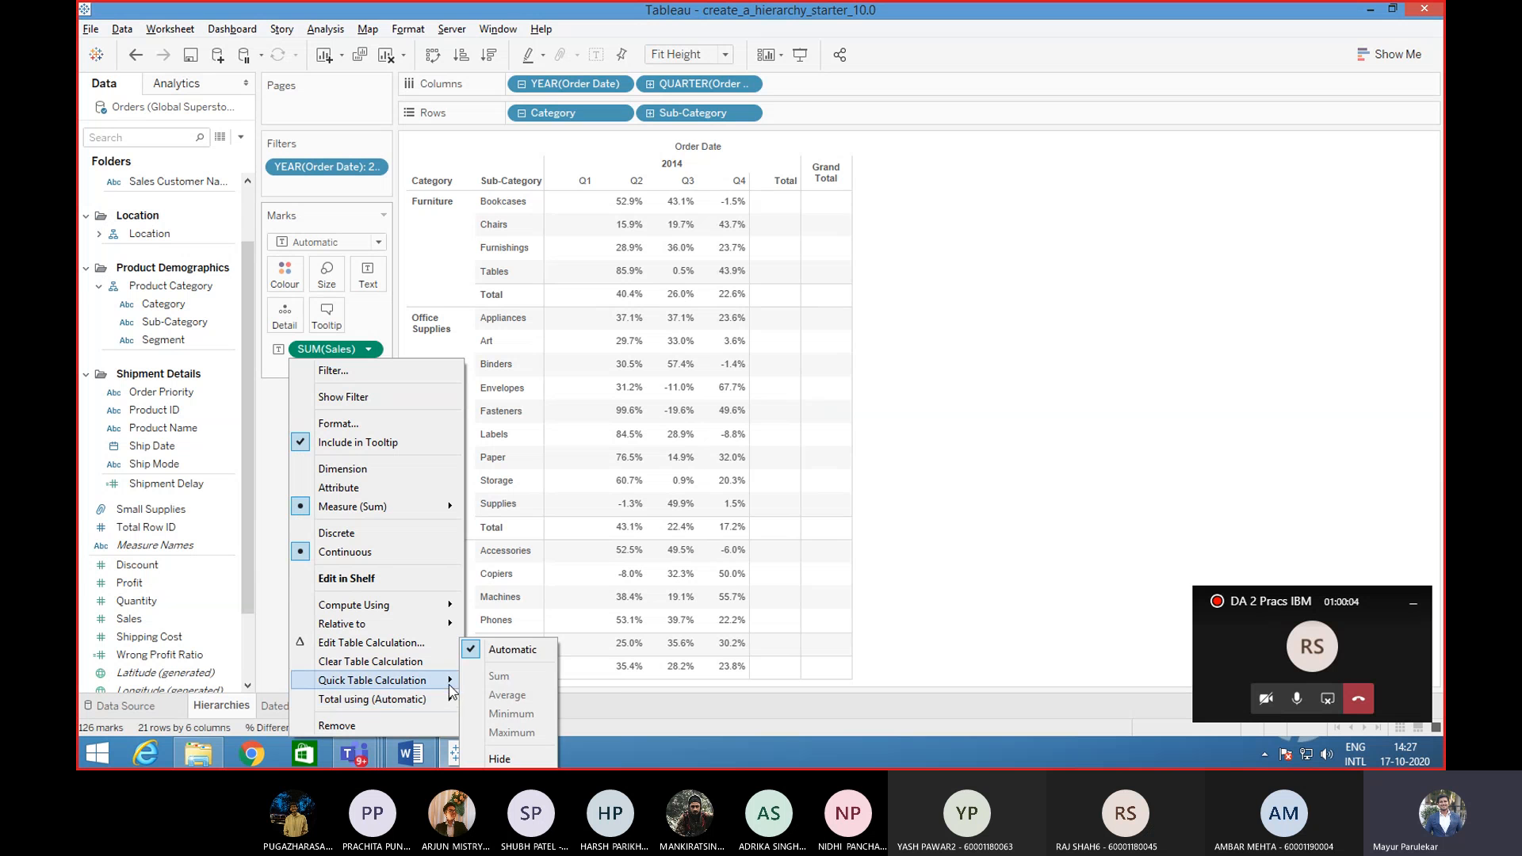
pyautogui.moveTo(450, 687)
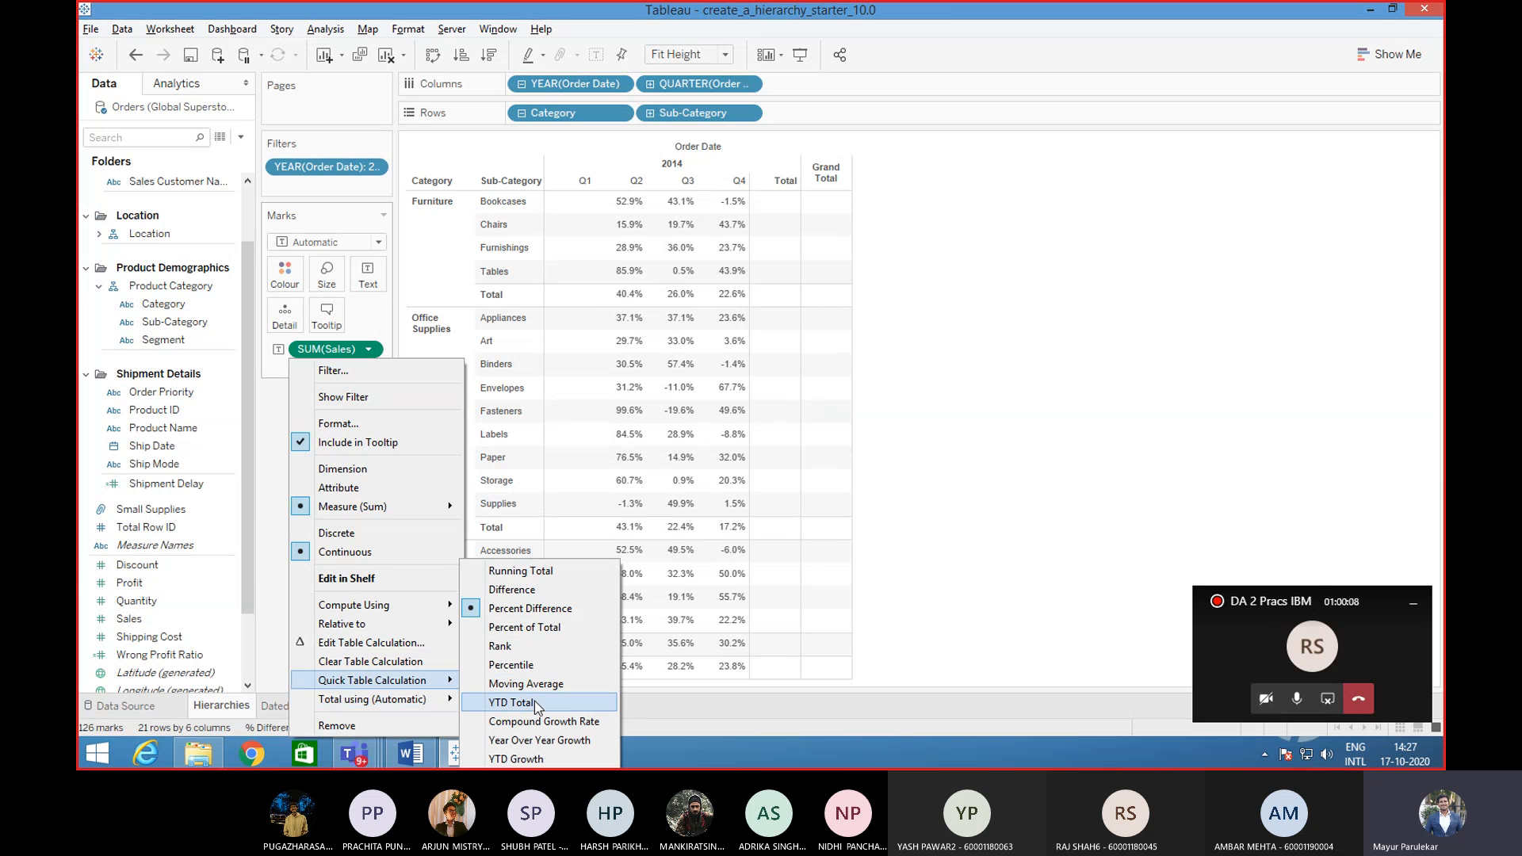
pyautogui.click(542, 744)
# - Remove the YEAR(Order Date) filter and collapse the Order Date columns from quarters to years
pyautogui.moveTo(351, 167); pyautogui.dragTo(344, 441)
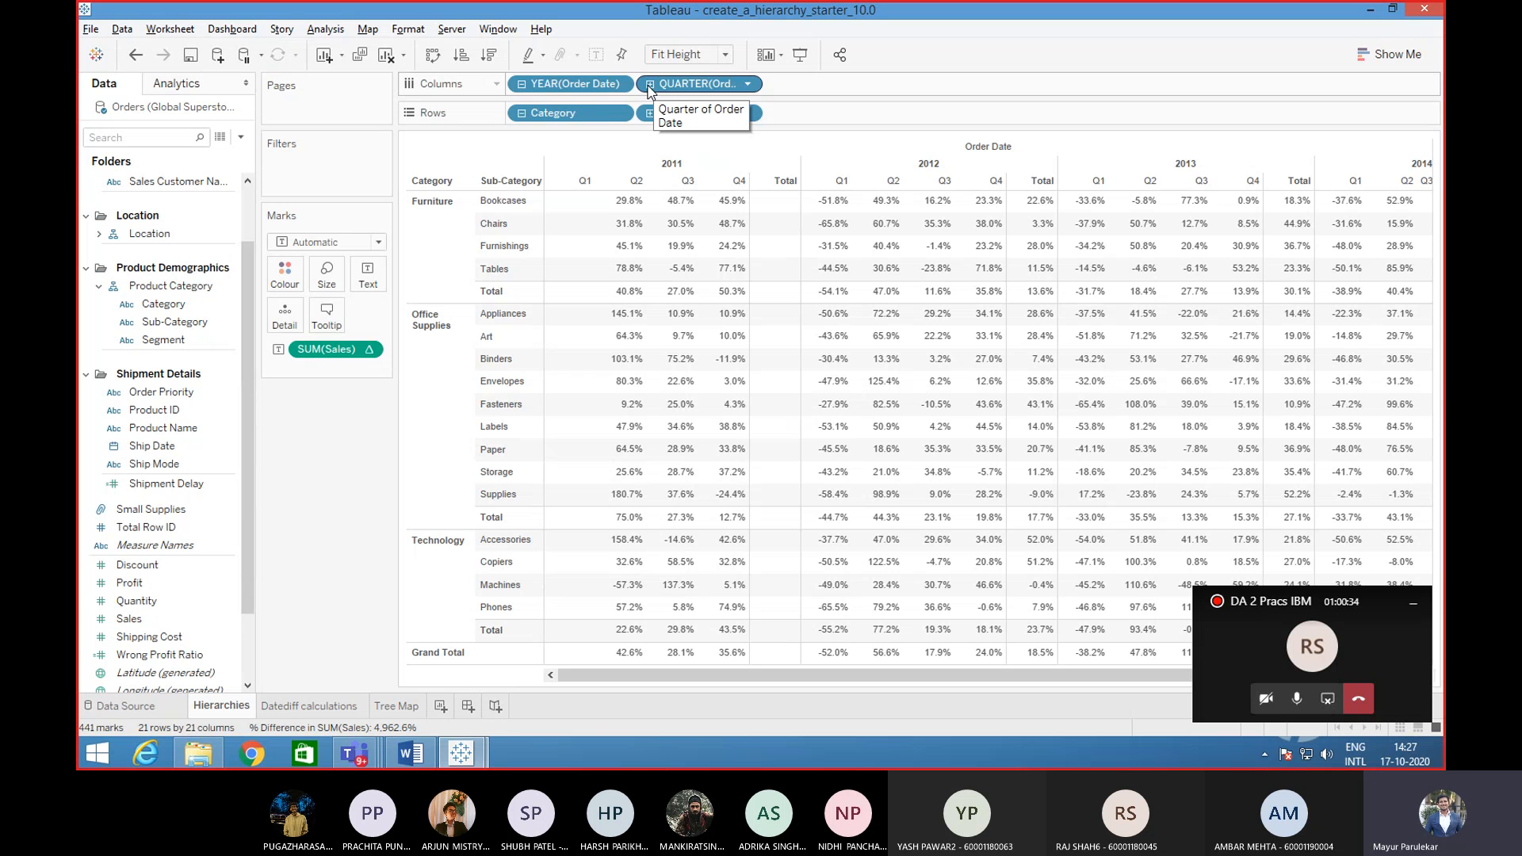
pyautogui.moveTo(651, 89); pyautogui.dragTo(519, 89)
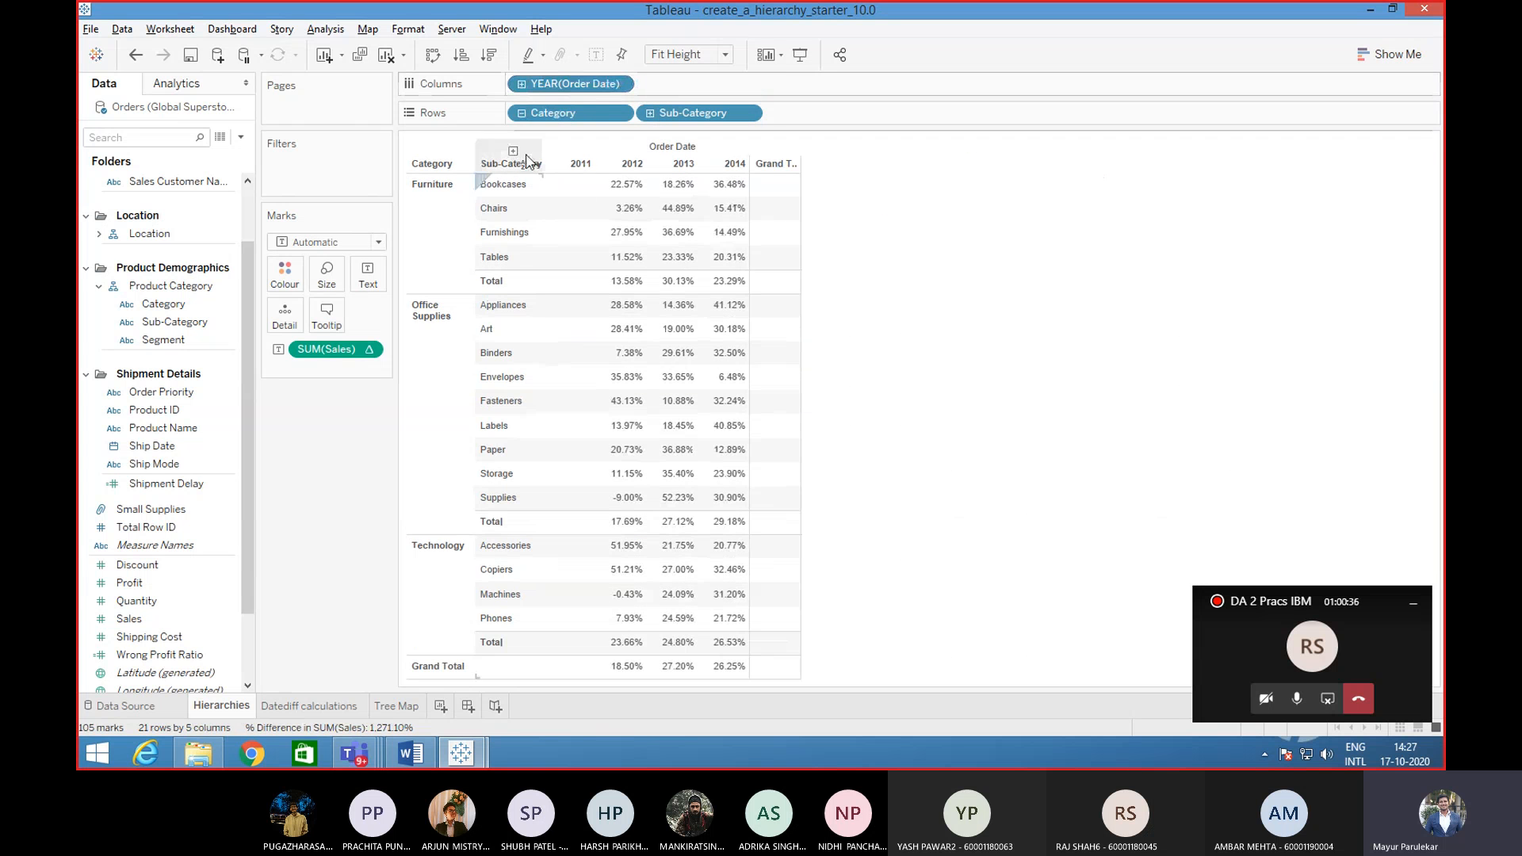
pyautogui.moveTo(569, 237)
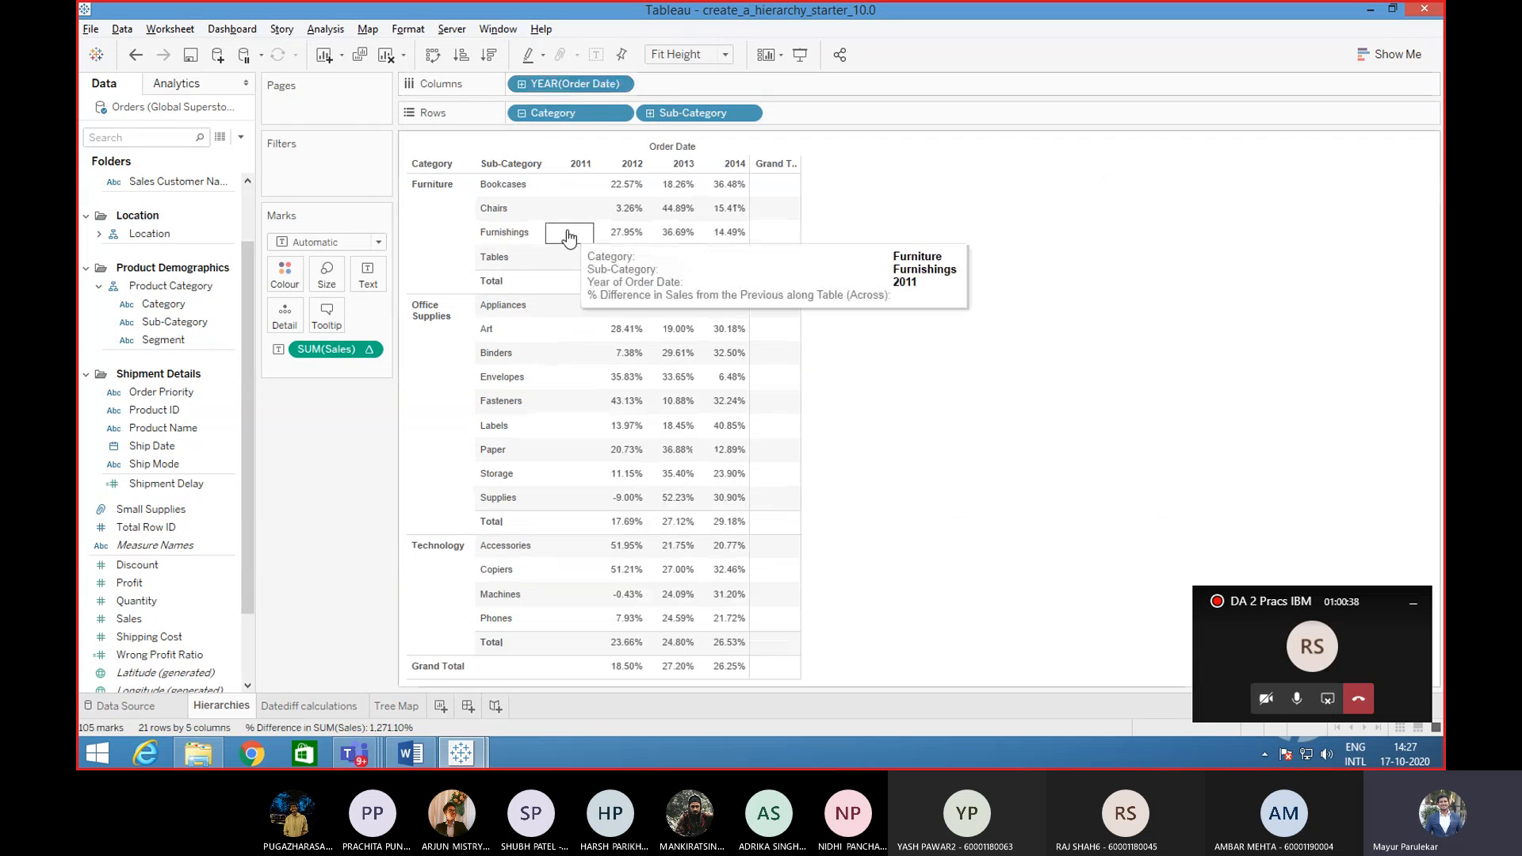
# - Clear the table calculation on SUM(Sales) and apply the Year Over Year Growth quick table calculation in its place
pyautogui.click(370, 349)
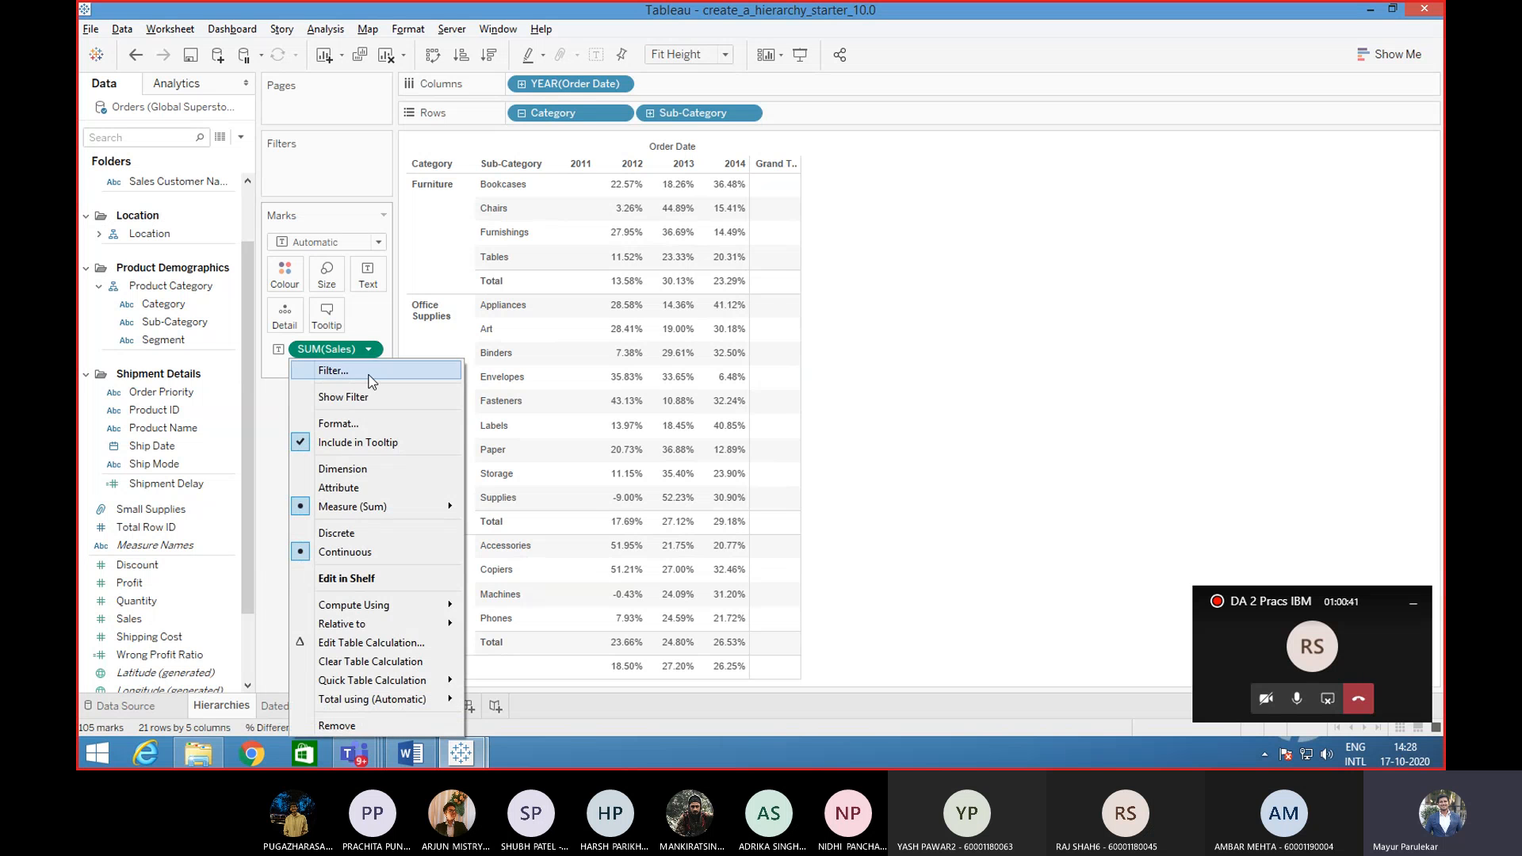
pyautogui.click(349, 663)
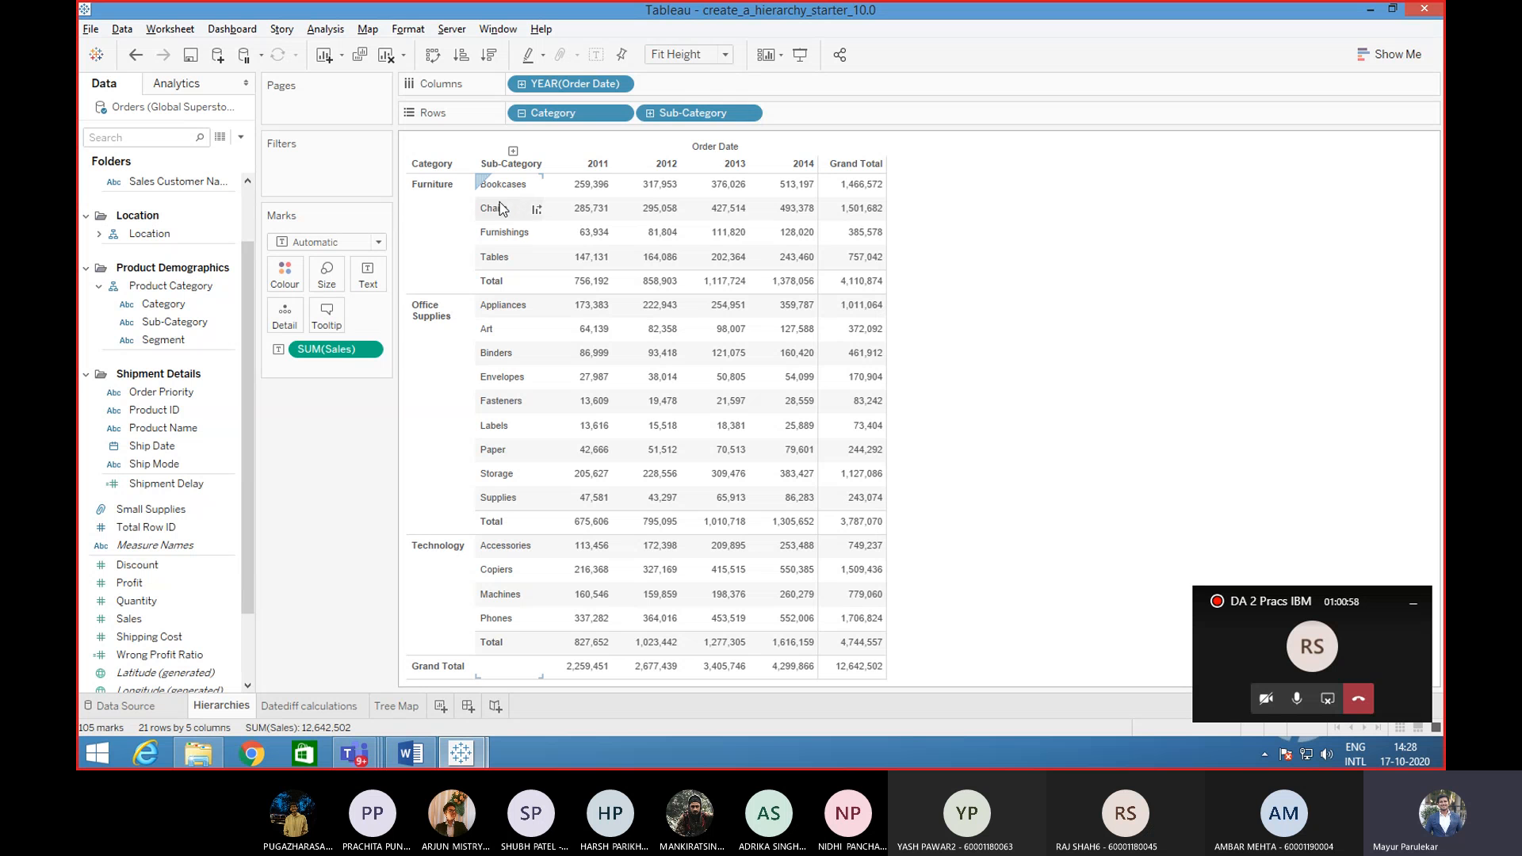
pyautogui.click(369, 350)
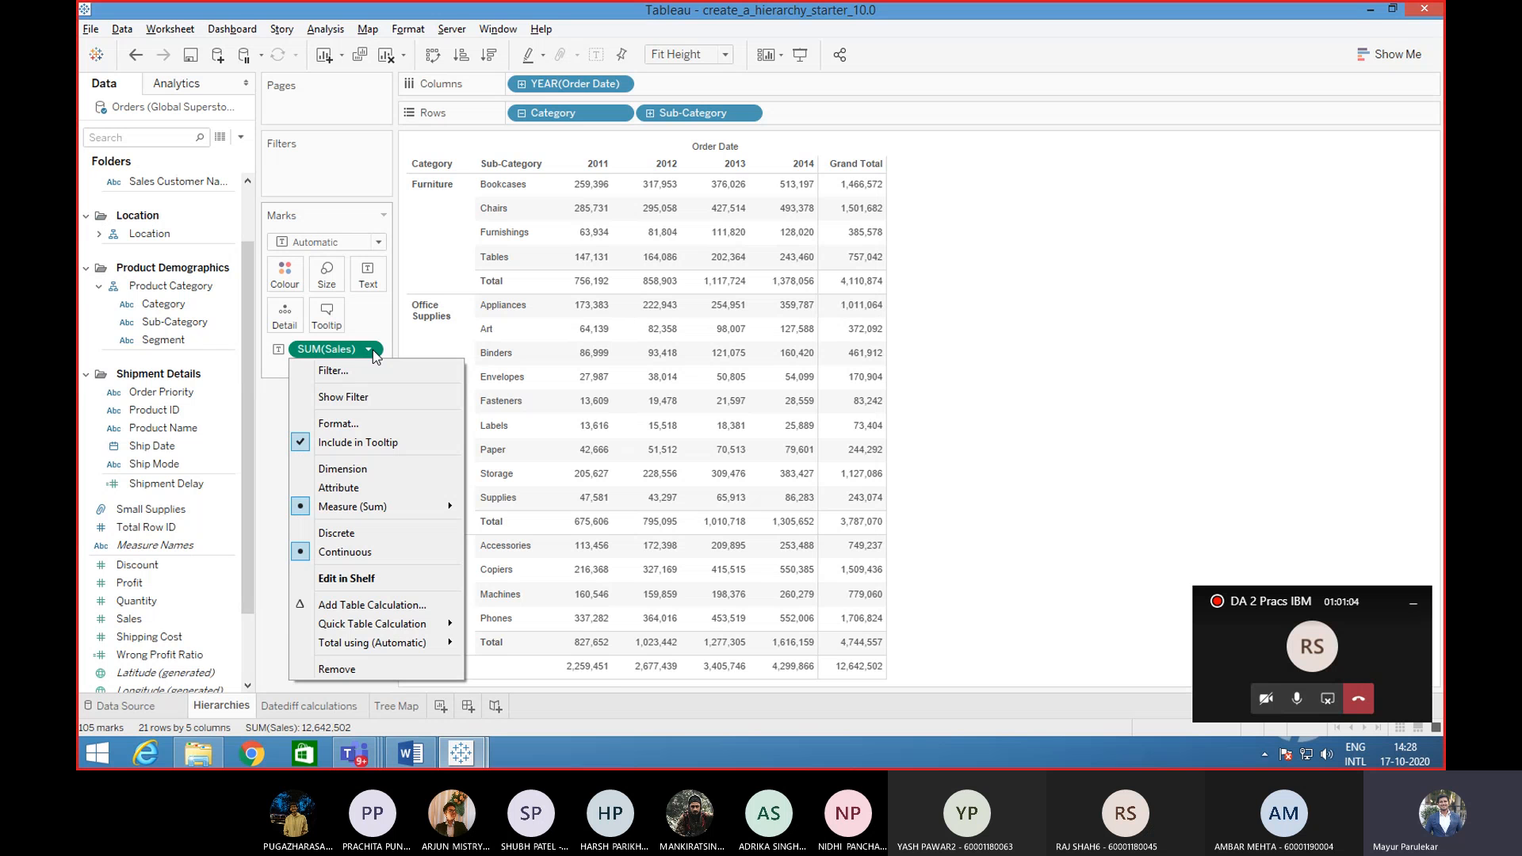
pyautogui.moveTo(371, 626)
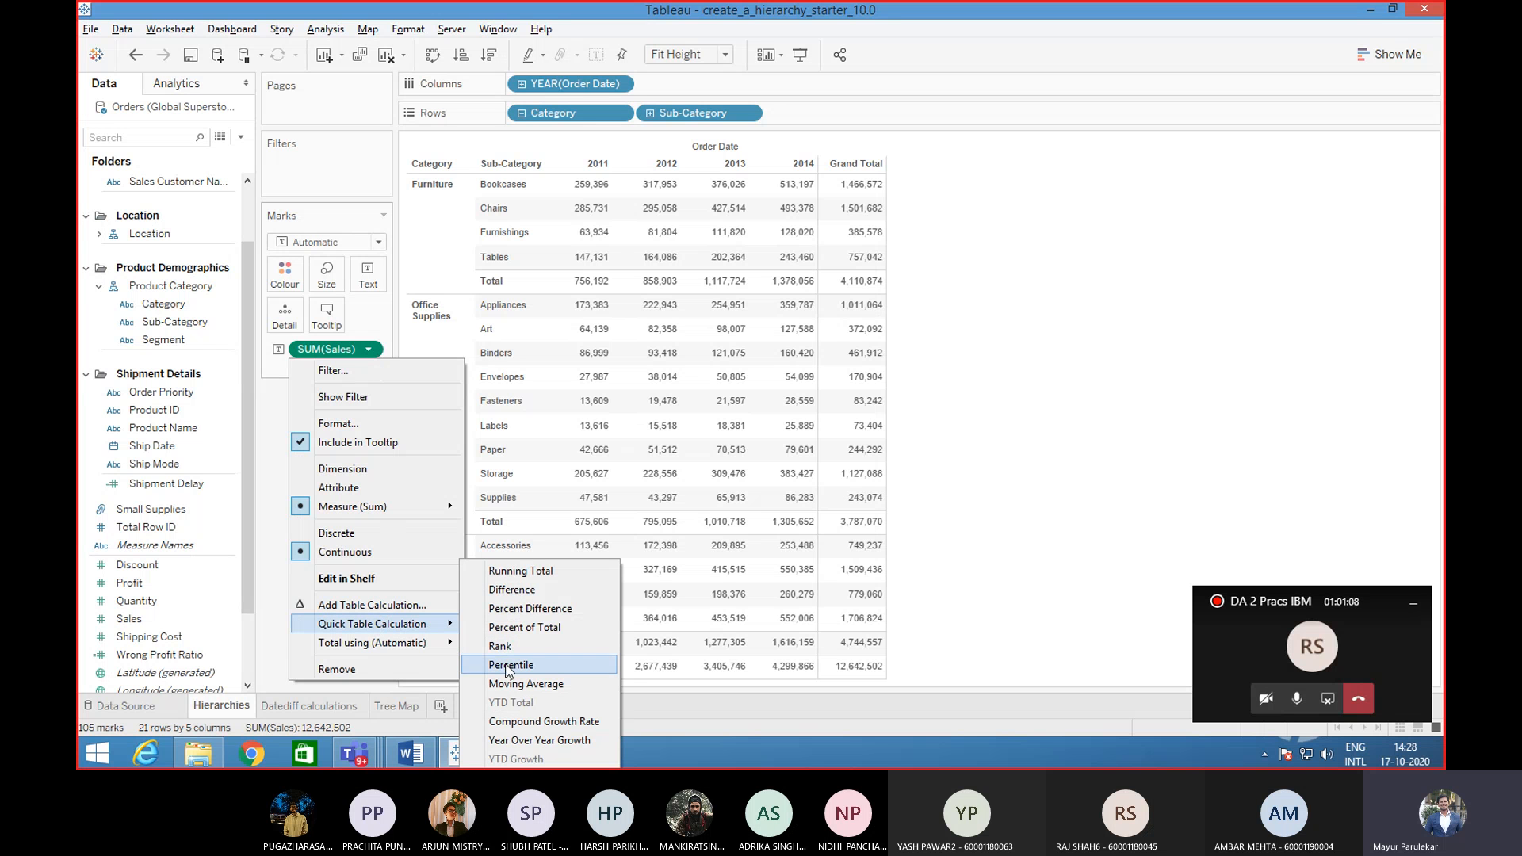
pyautogui.click(568, 742)
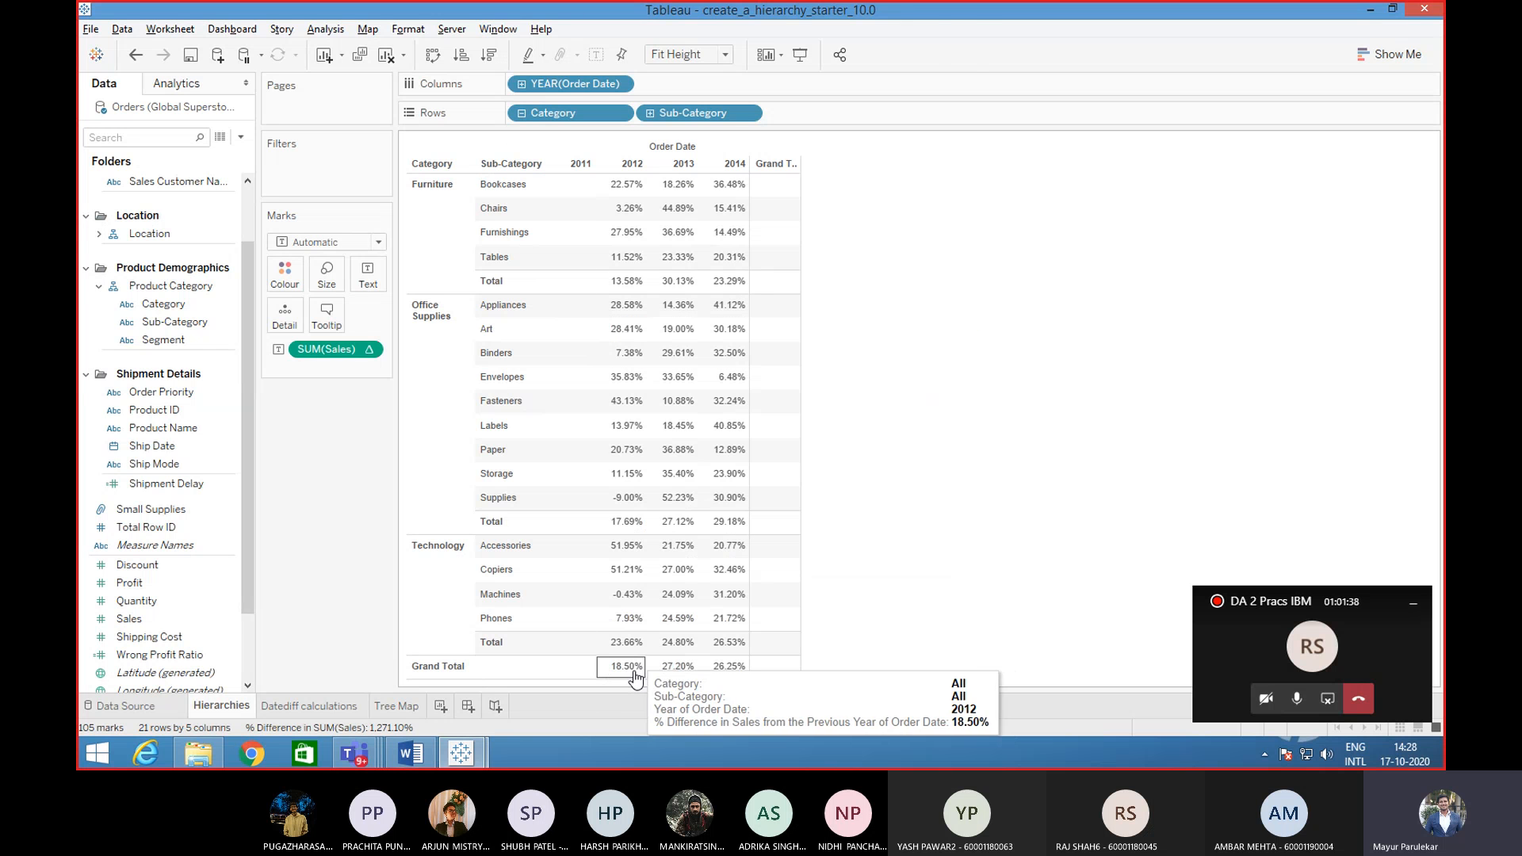
pyautogui.moveTo(626, 670)
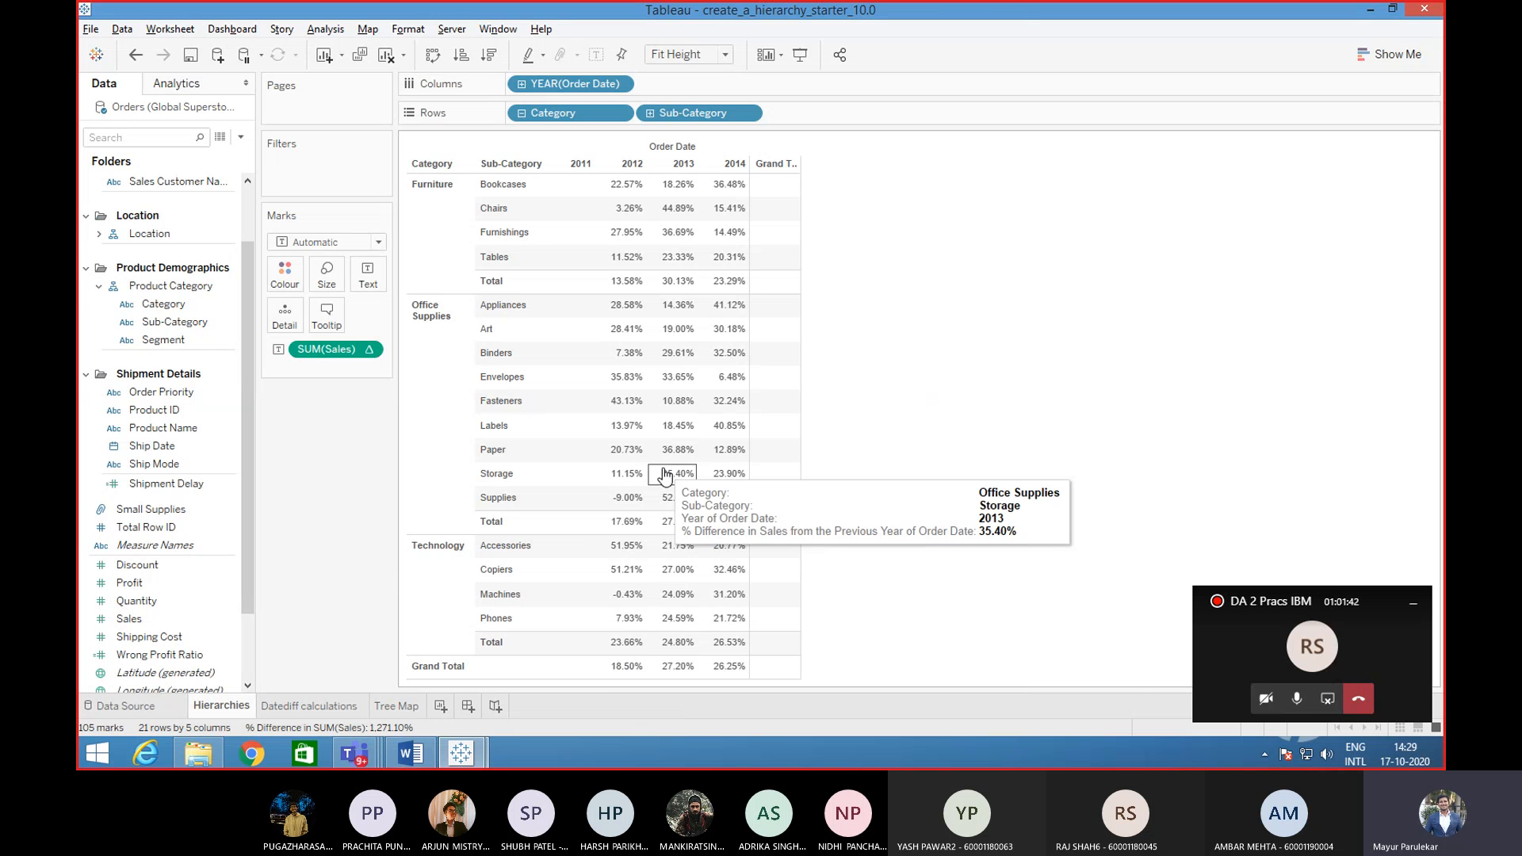
pyautogui.moveTo(683, 680)
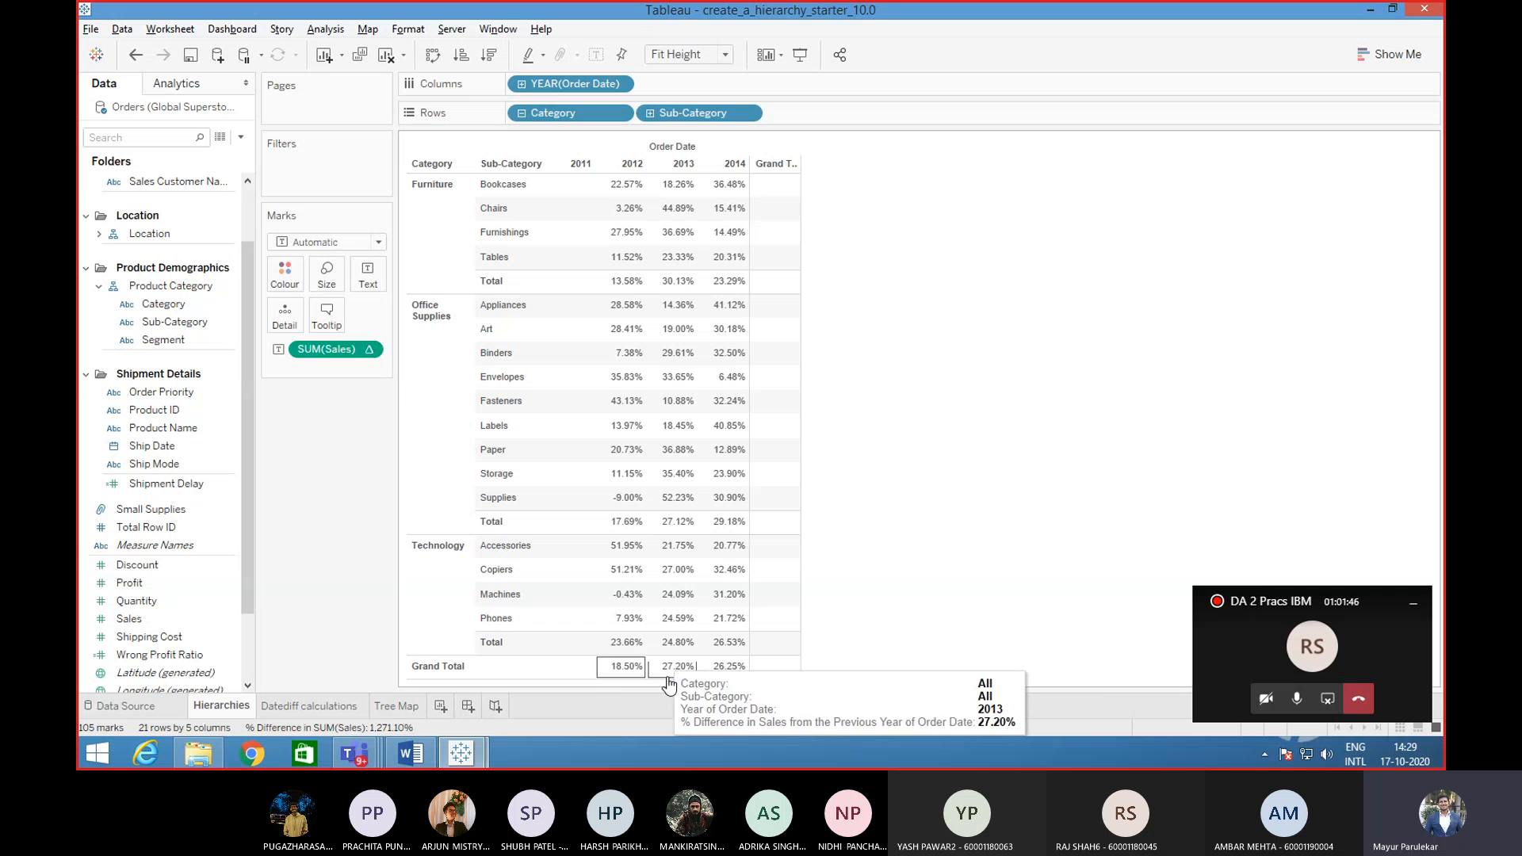
pyautogui.moveTo(731, 673)
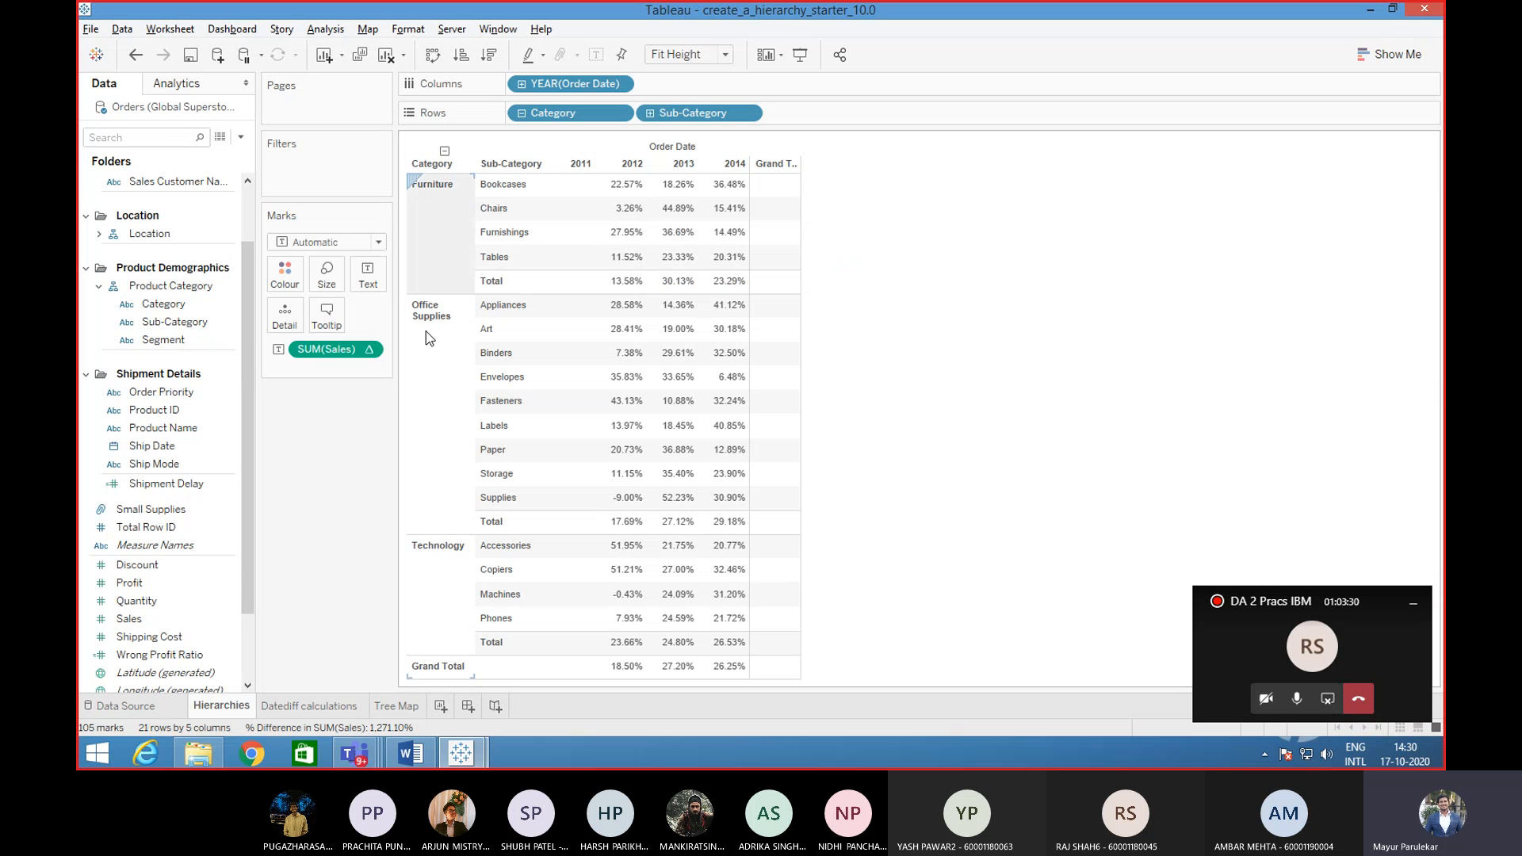
pyautogui.click(371, 355)
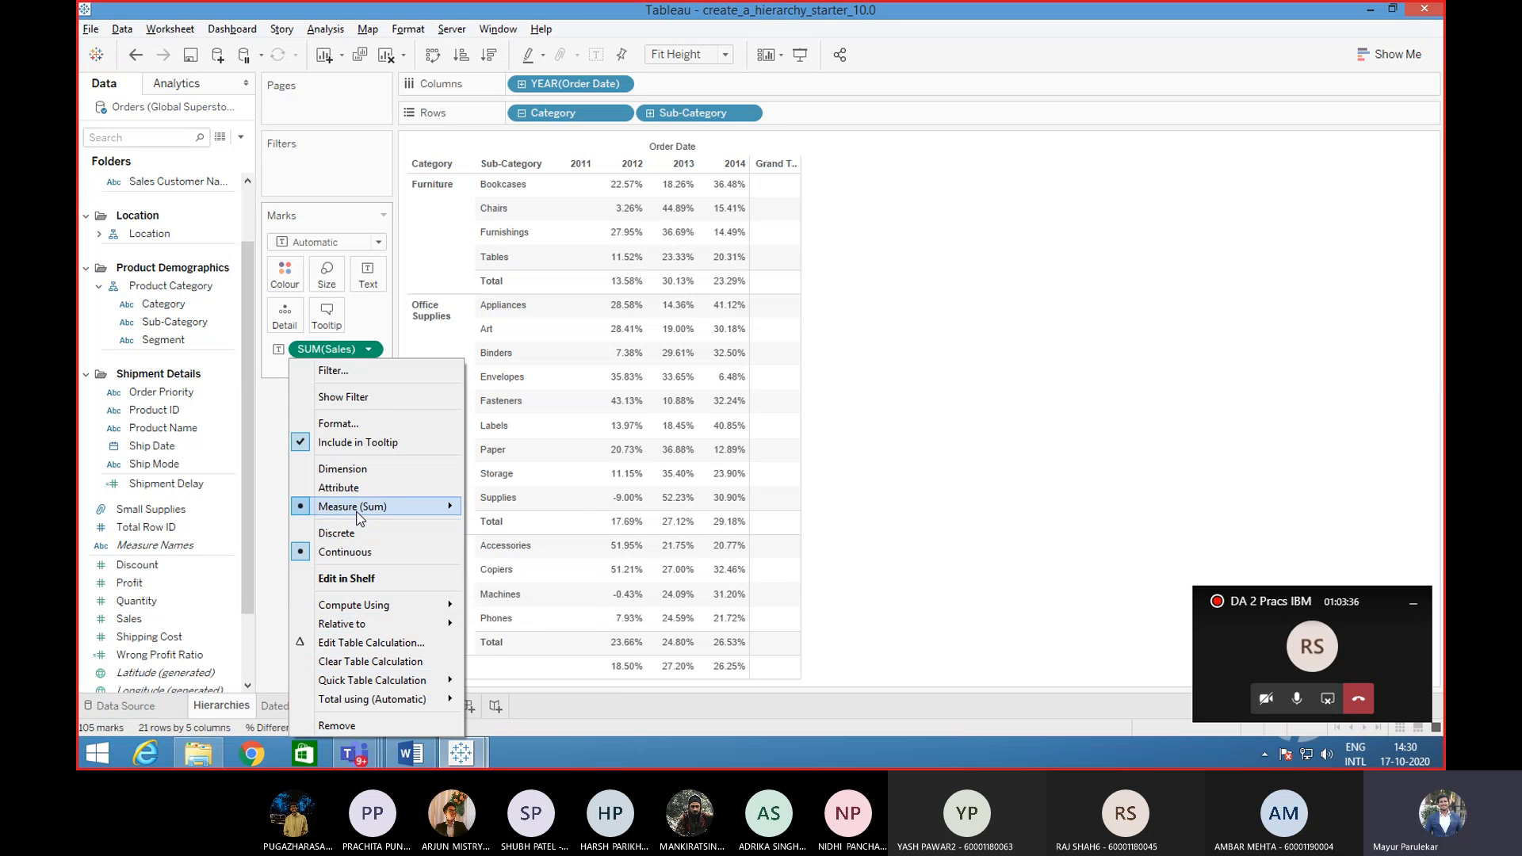
pyautogui.moveTo(358, 515)
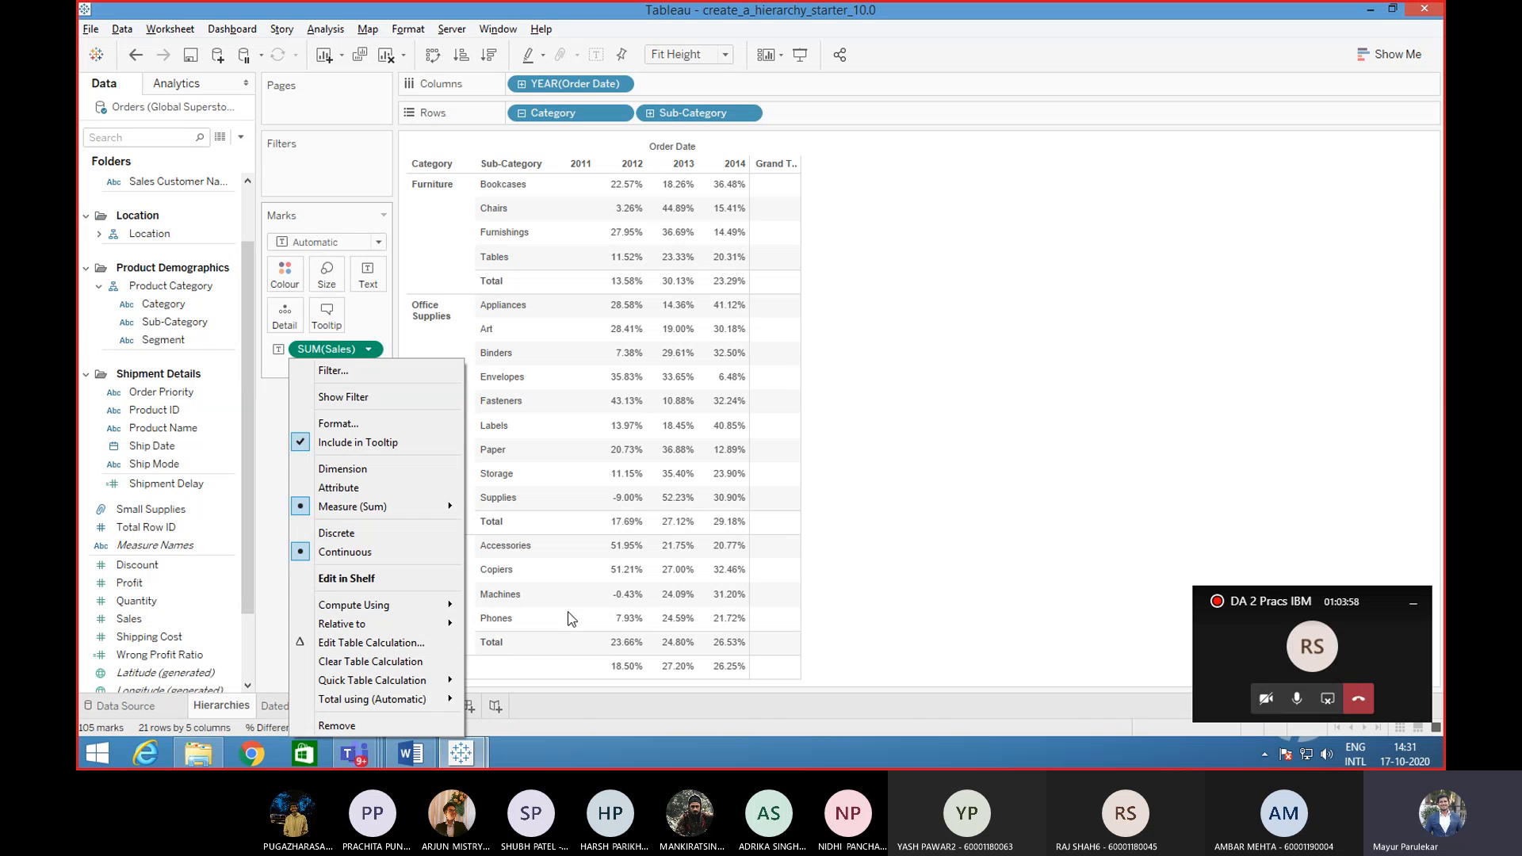
pyautogui.click(570, 710)
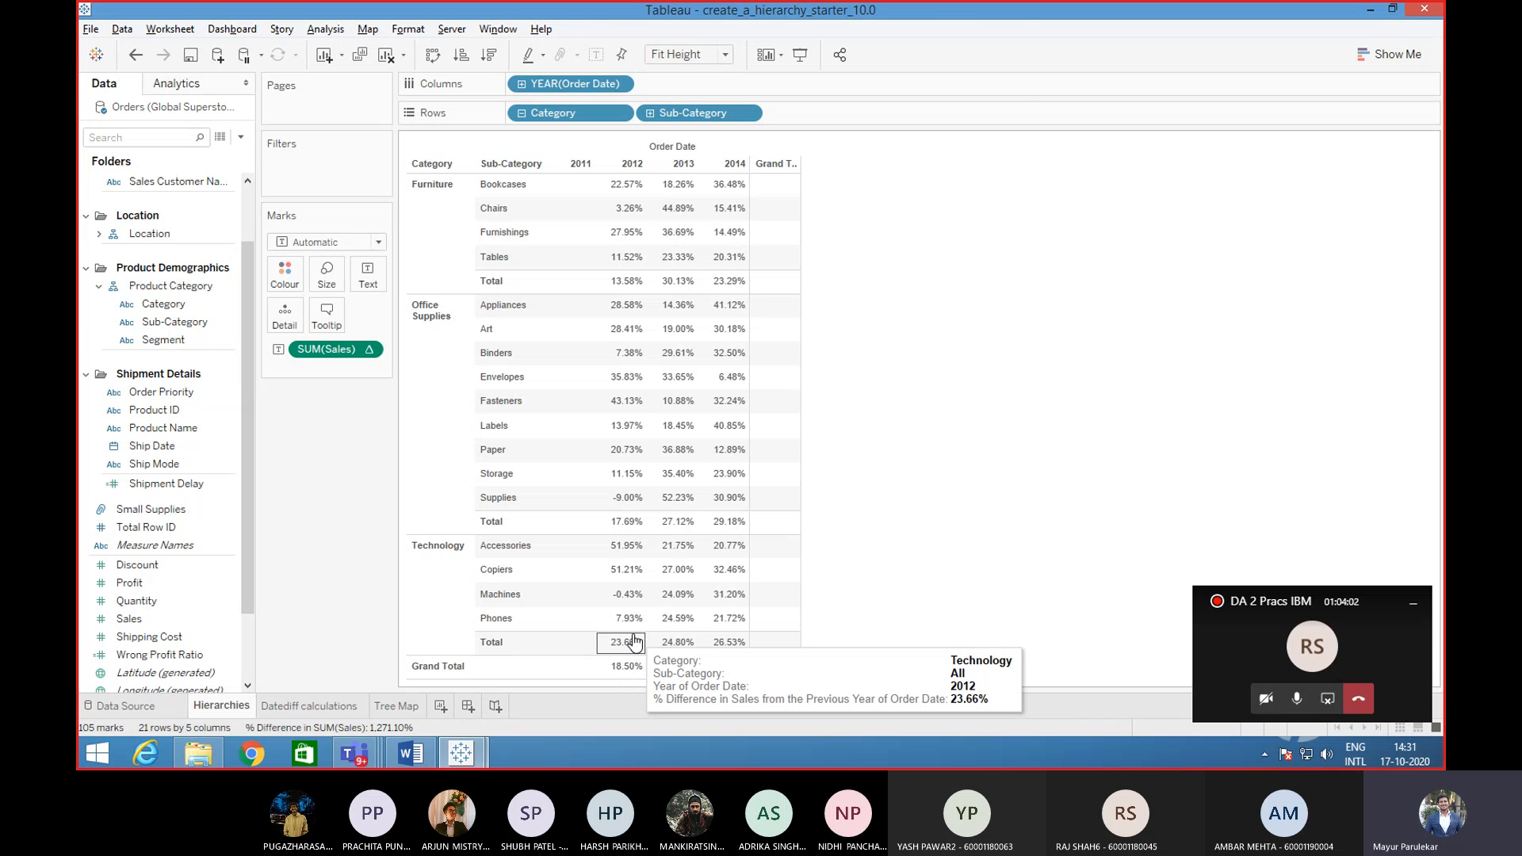
# - Check the participants list in the Microsoft Teams meeting for raised hands, and minimize the meeting window
pyautogui.click(1249, 635)
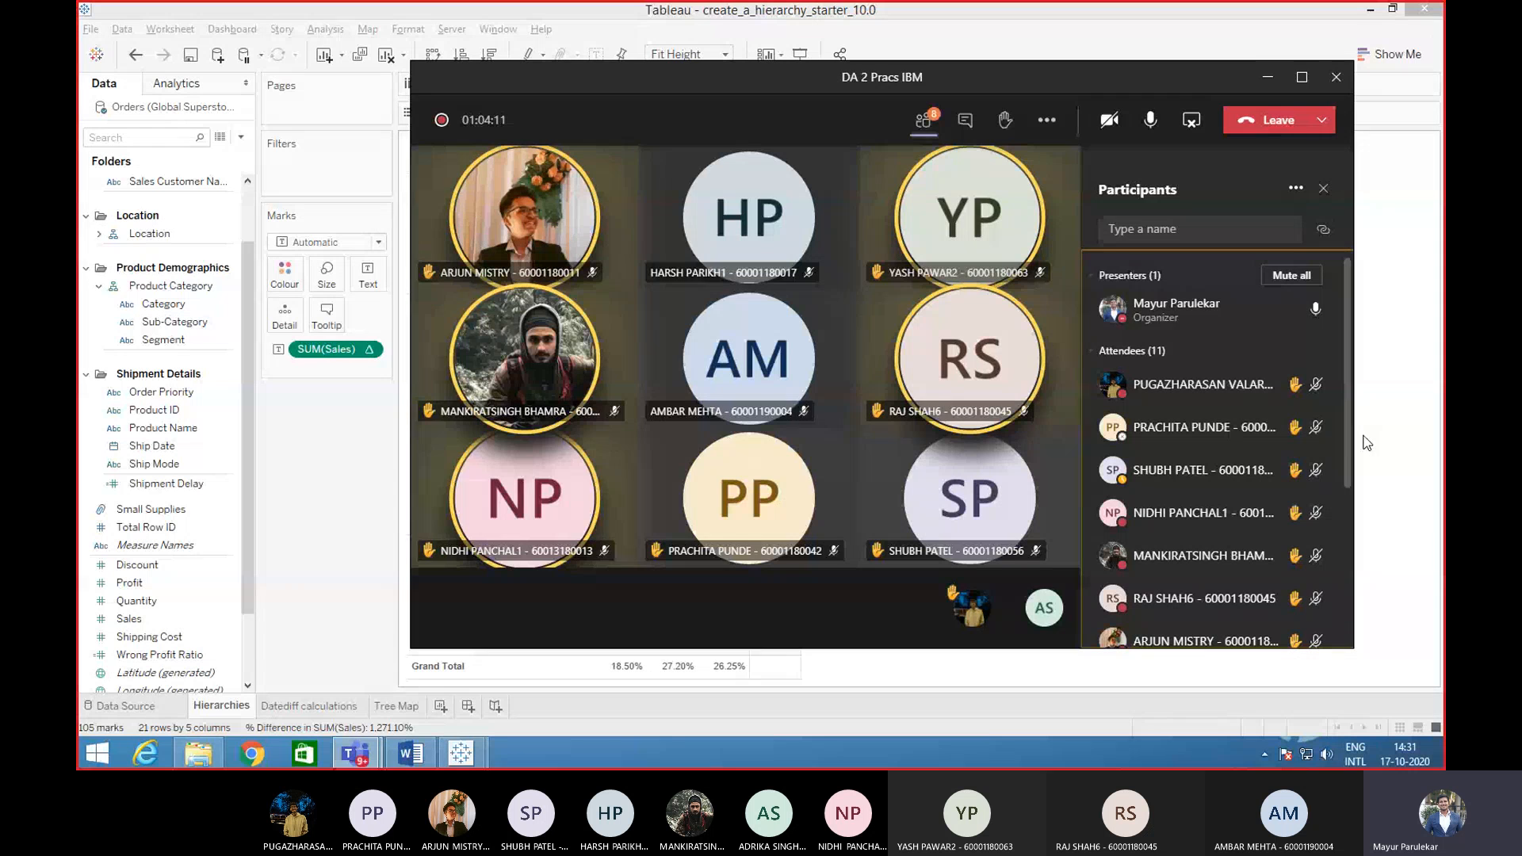
pyautogui.moveTo(1345, 434); pyautogui.dragTo(1362, 587)
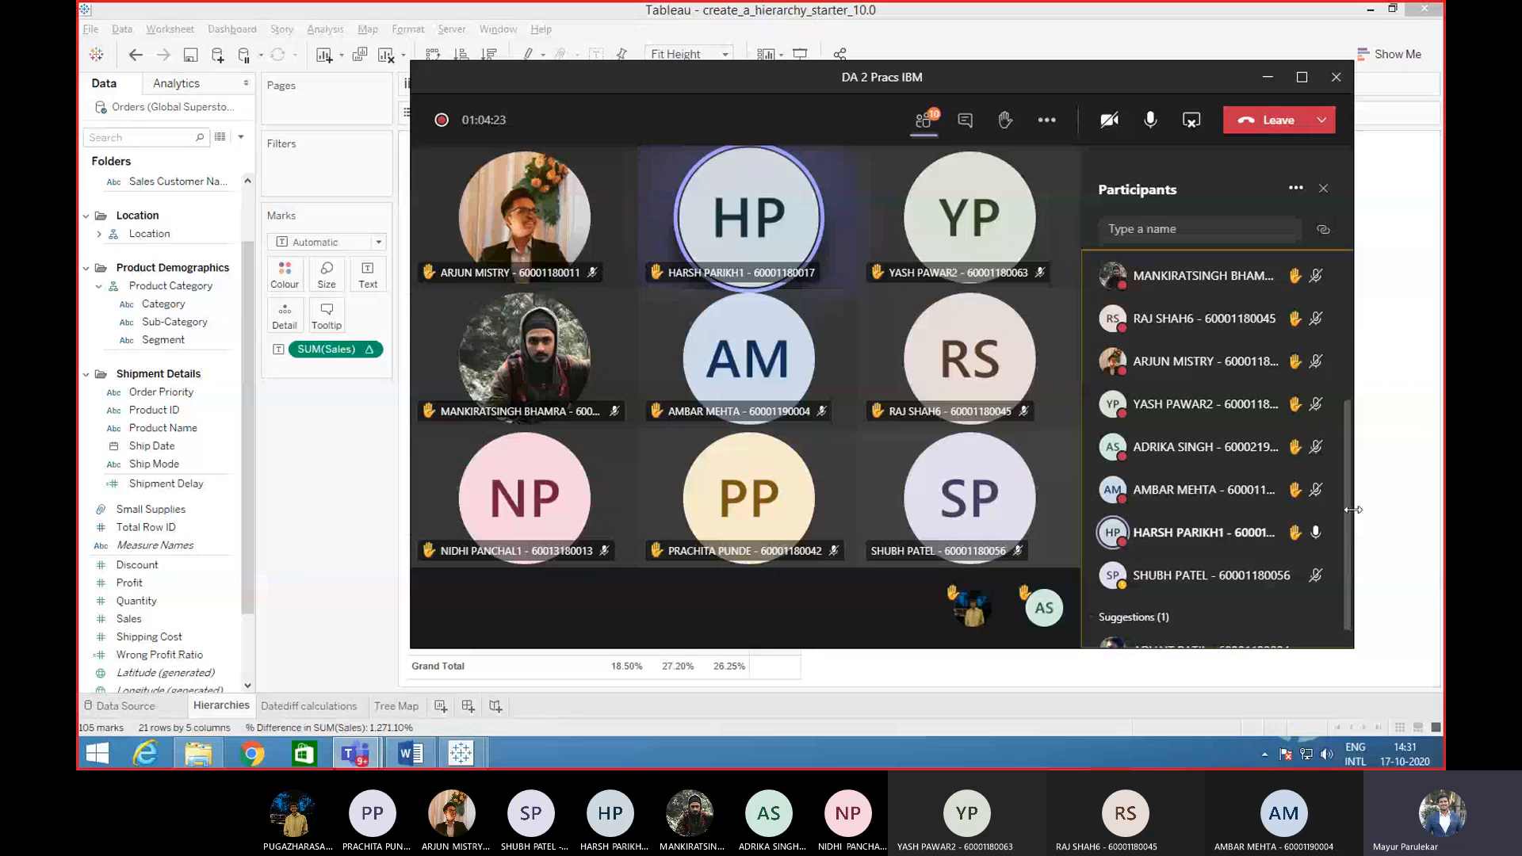
pyautogui.moveTo(1347, 507); pyautogui.dragTo(1334, 363)
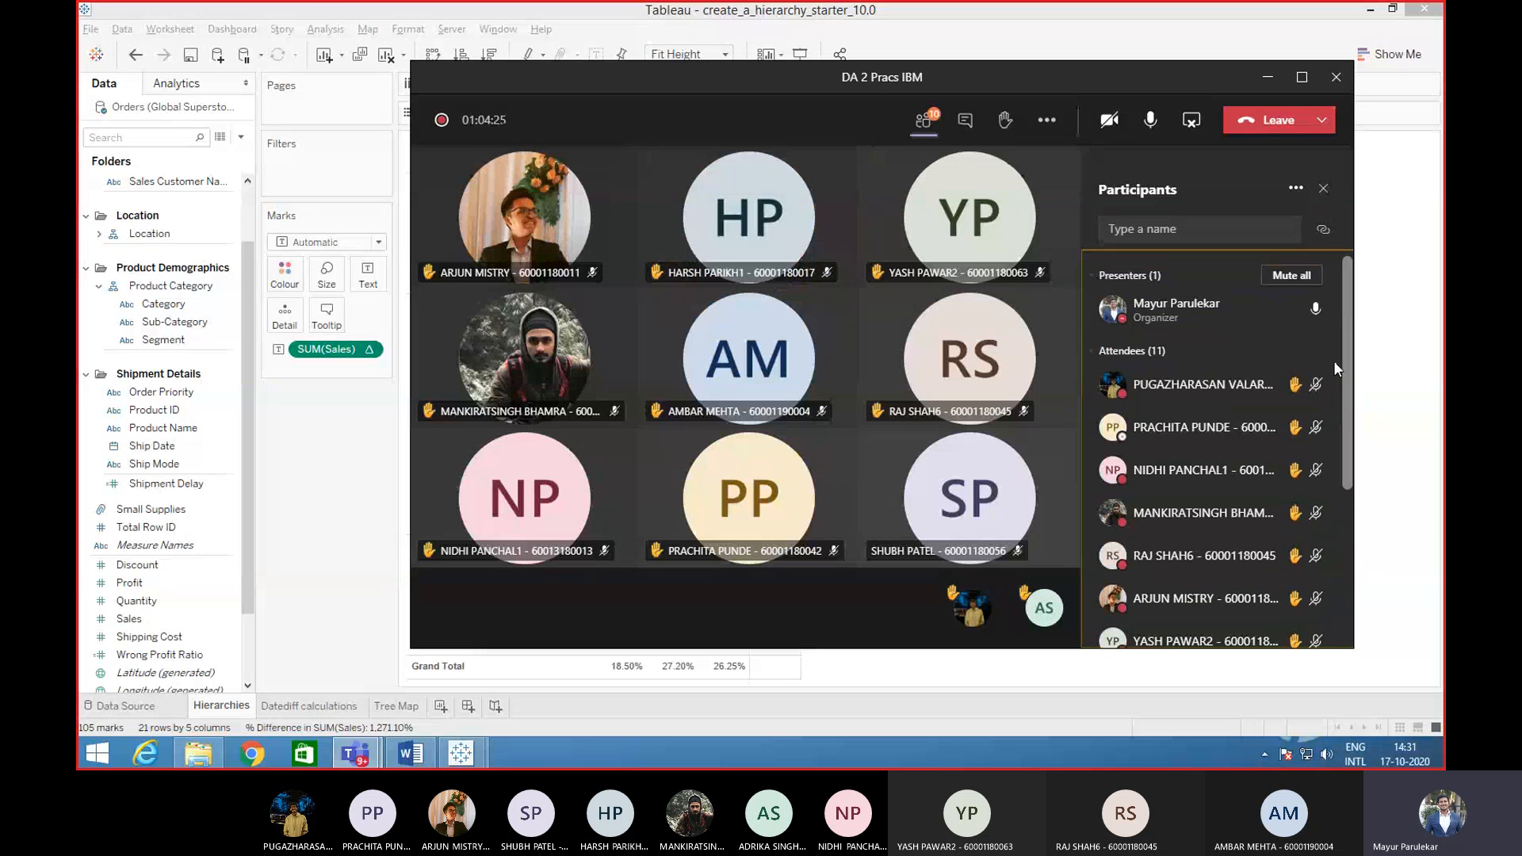
pyautogui.scroll(-5, 1338, 397)
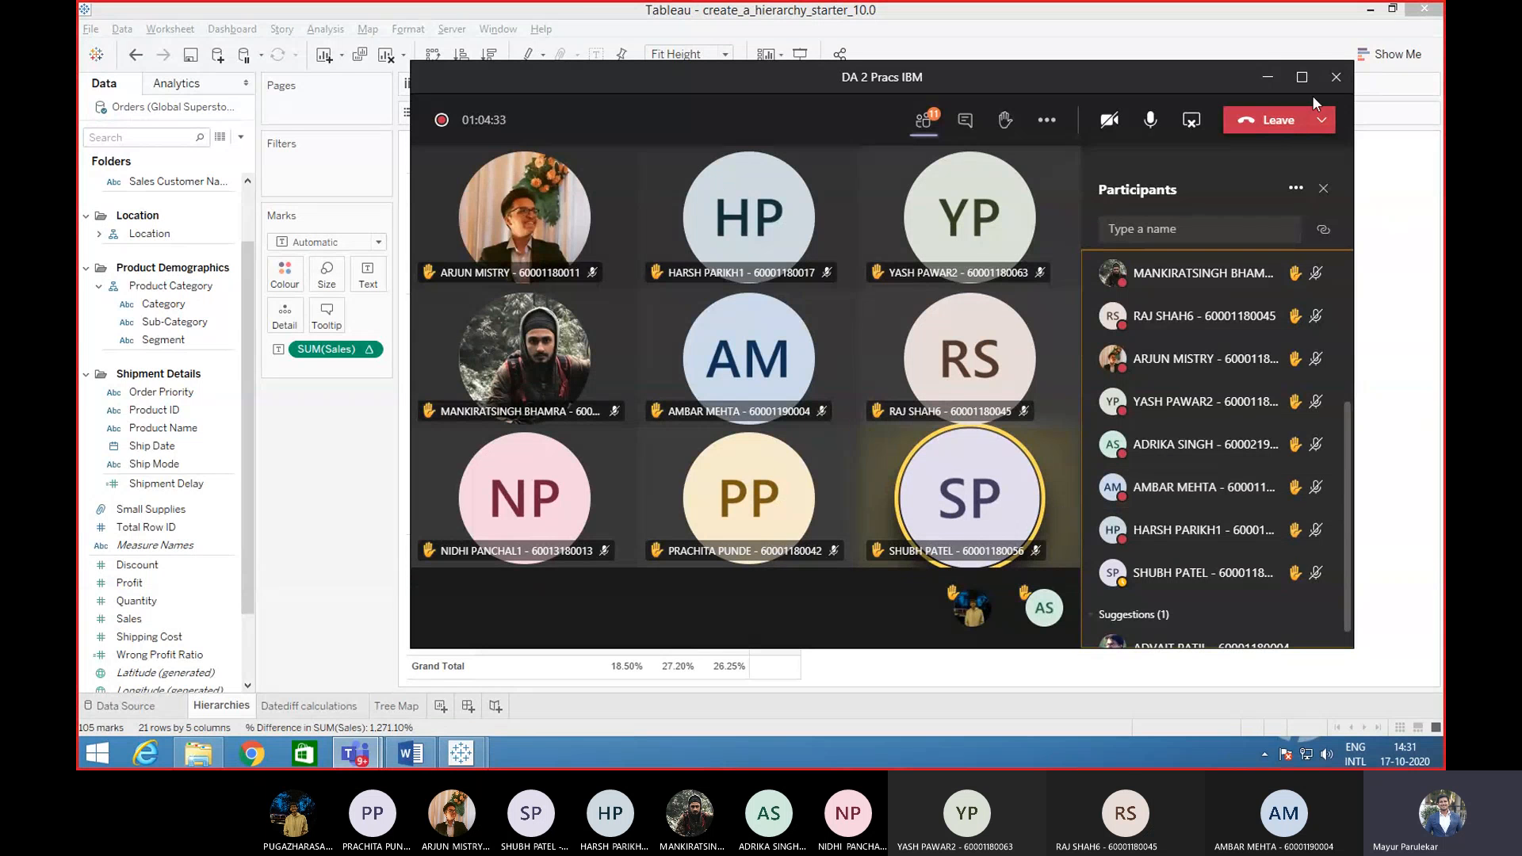
pyautogui.click(1268, 79)
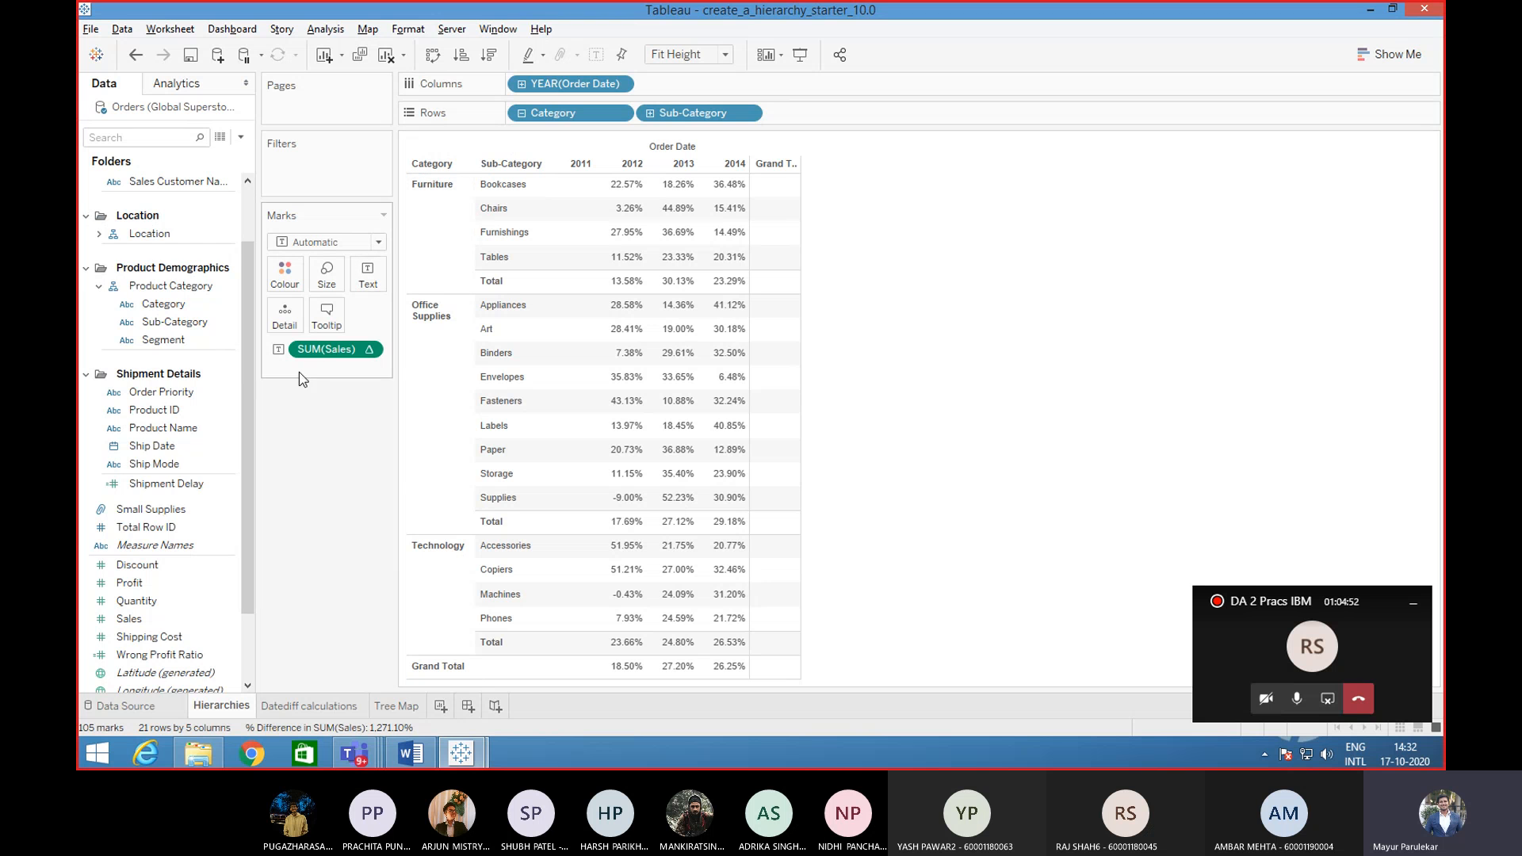
# - Examine the fields in the Customer Demographics, Product Demographics and Shipment Details folders, including Order Date and Ship Date
pyautogui.moveTo(245, 338); pyautogui.dragTo(241, 269)
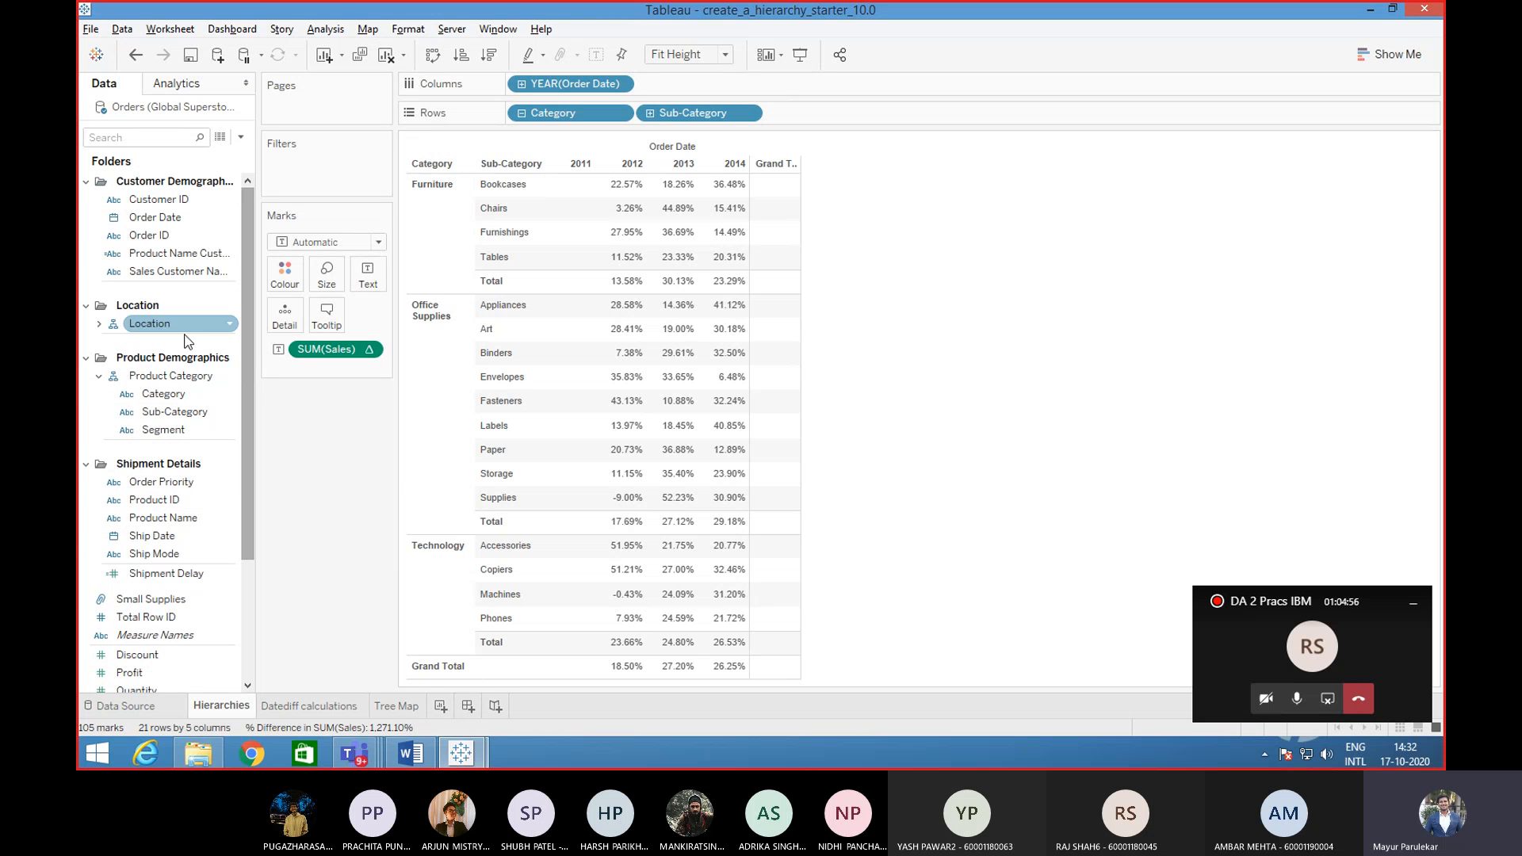
pyautogui.moveTo(272, 363)
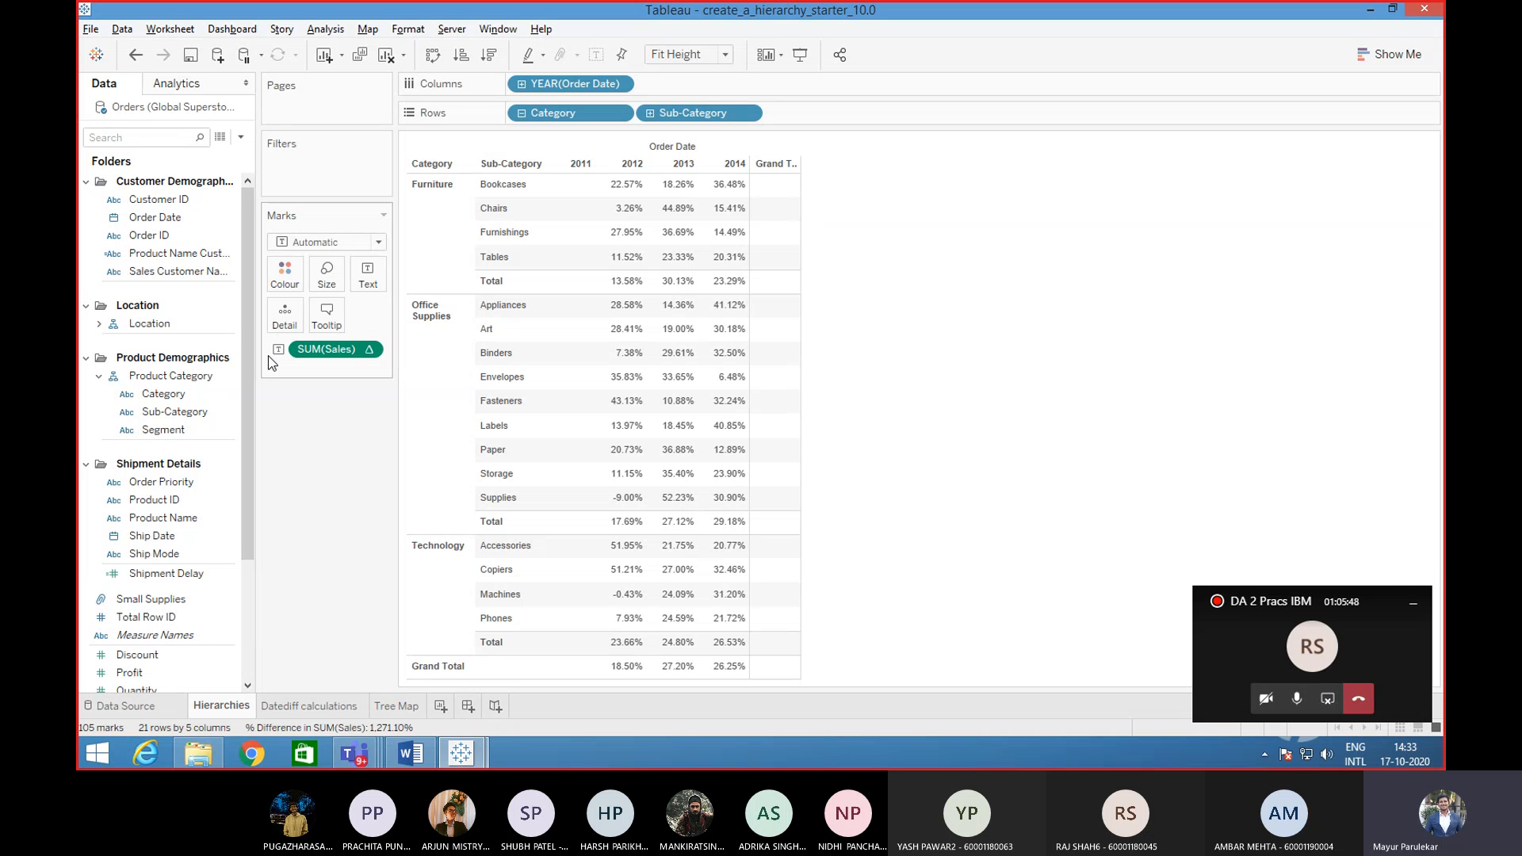
pyautogui.click(204, 253)
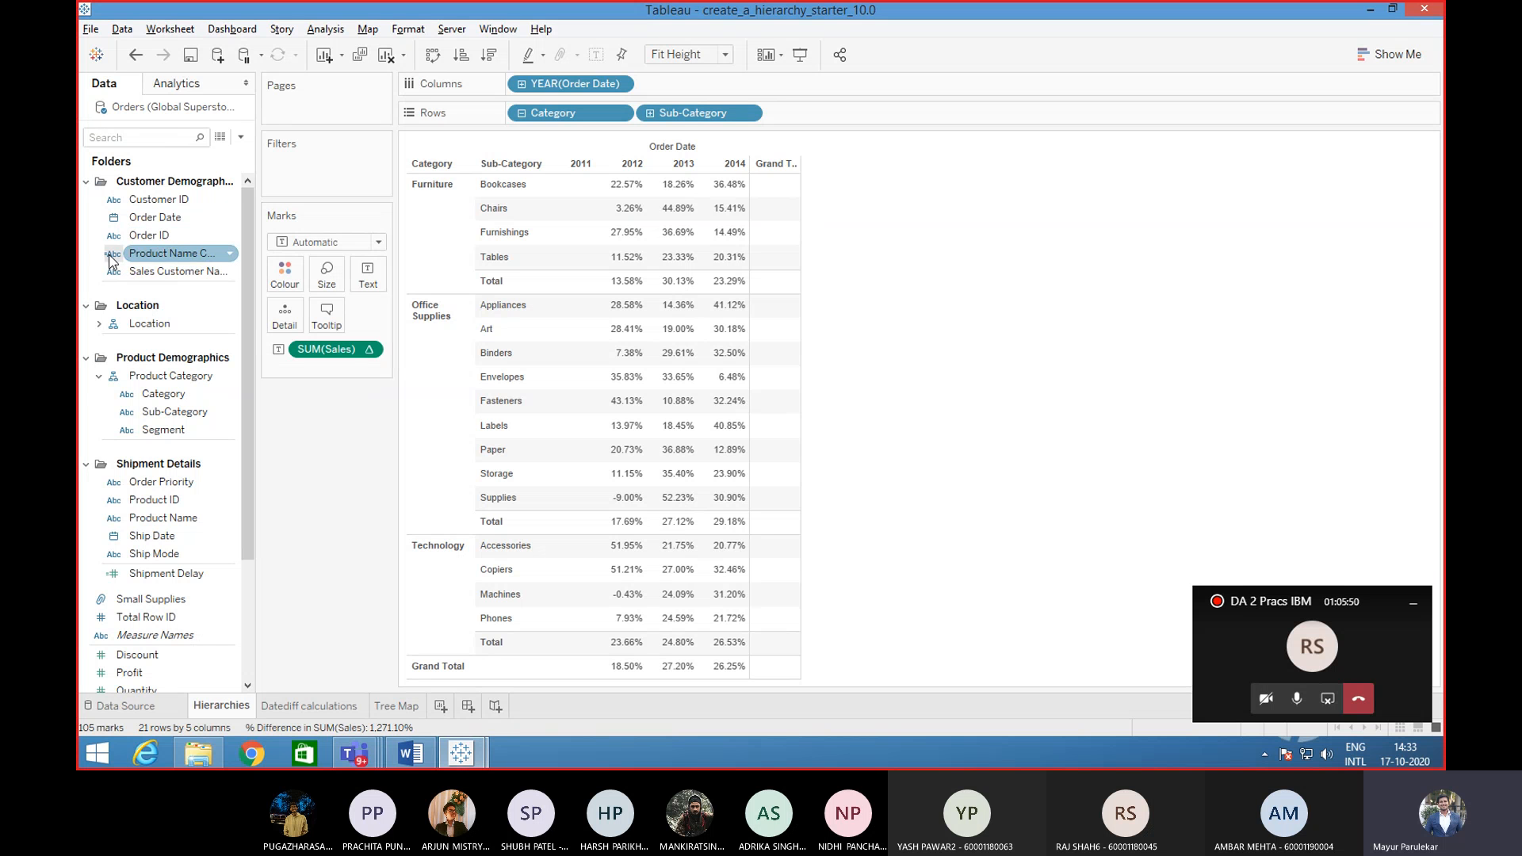
pyautogui.click(172, 220)
pyautogui.click(169, 203)
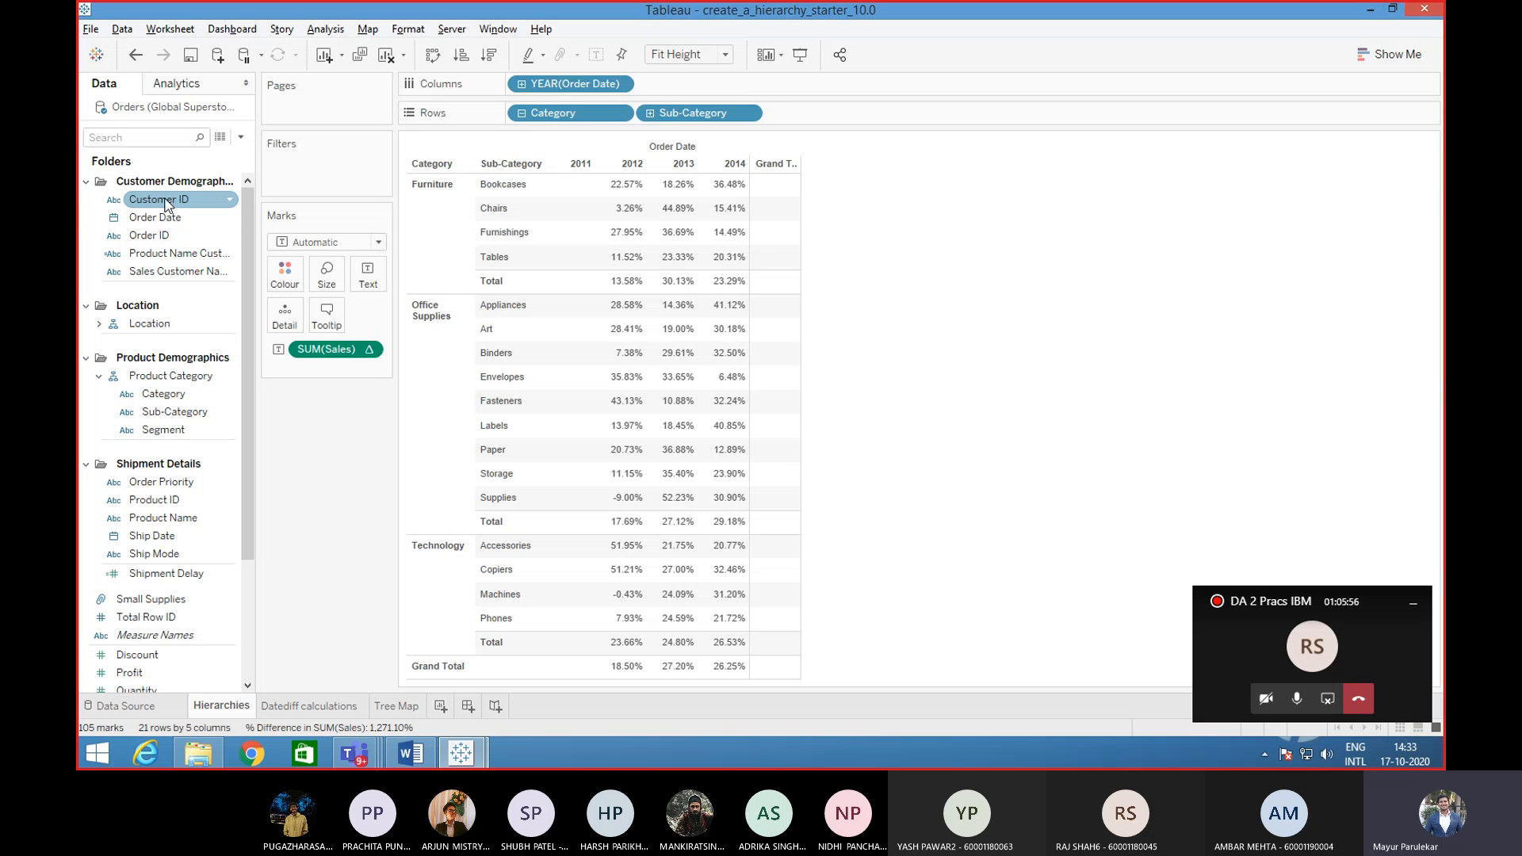
pyautogui.click(145, 237)
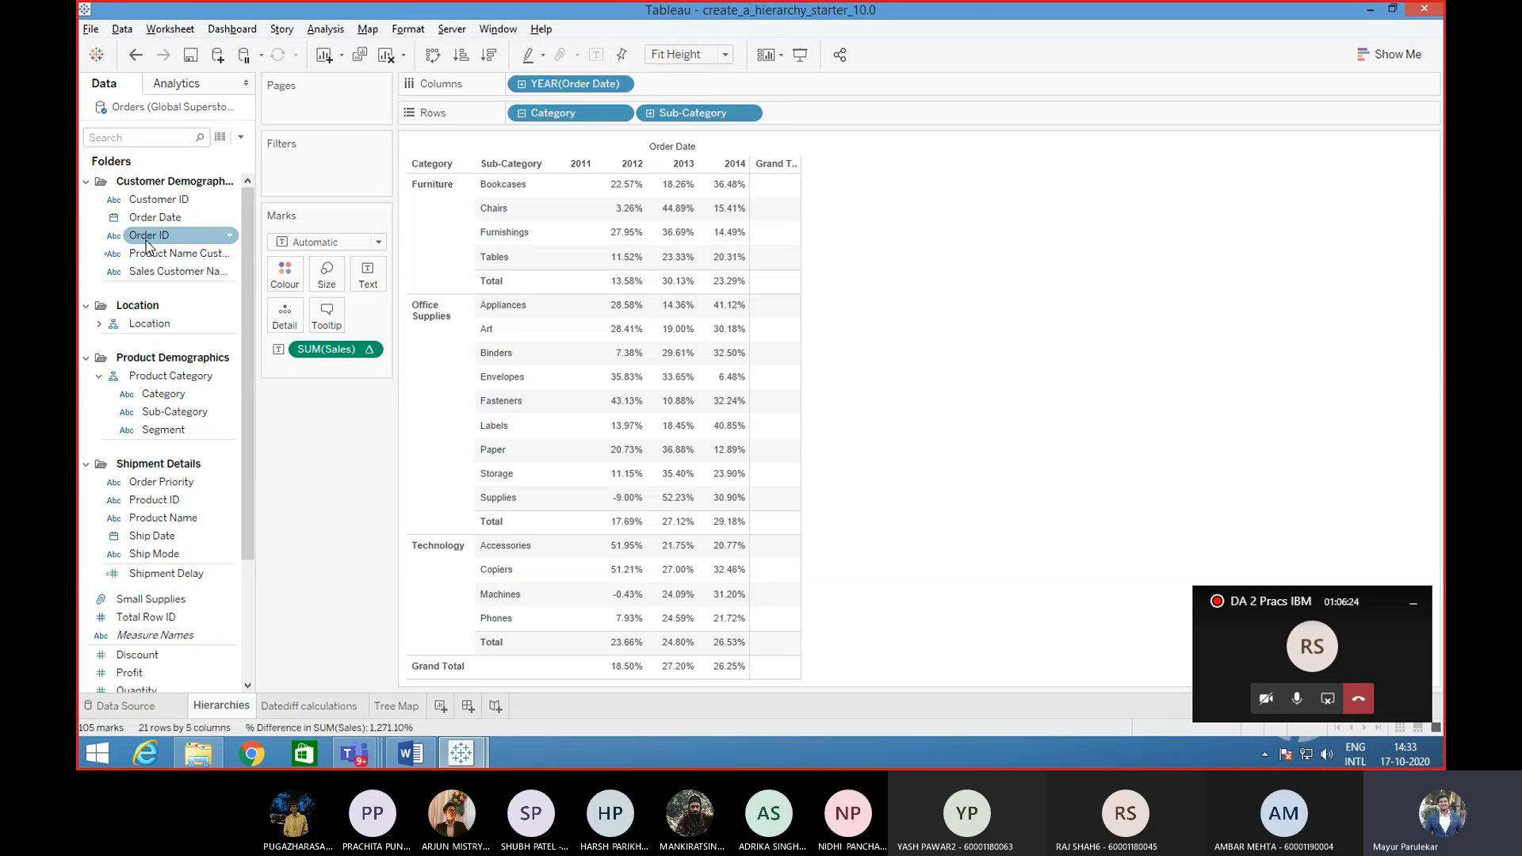
pyautogui.click(180, 376)
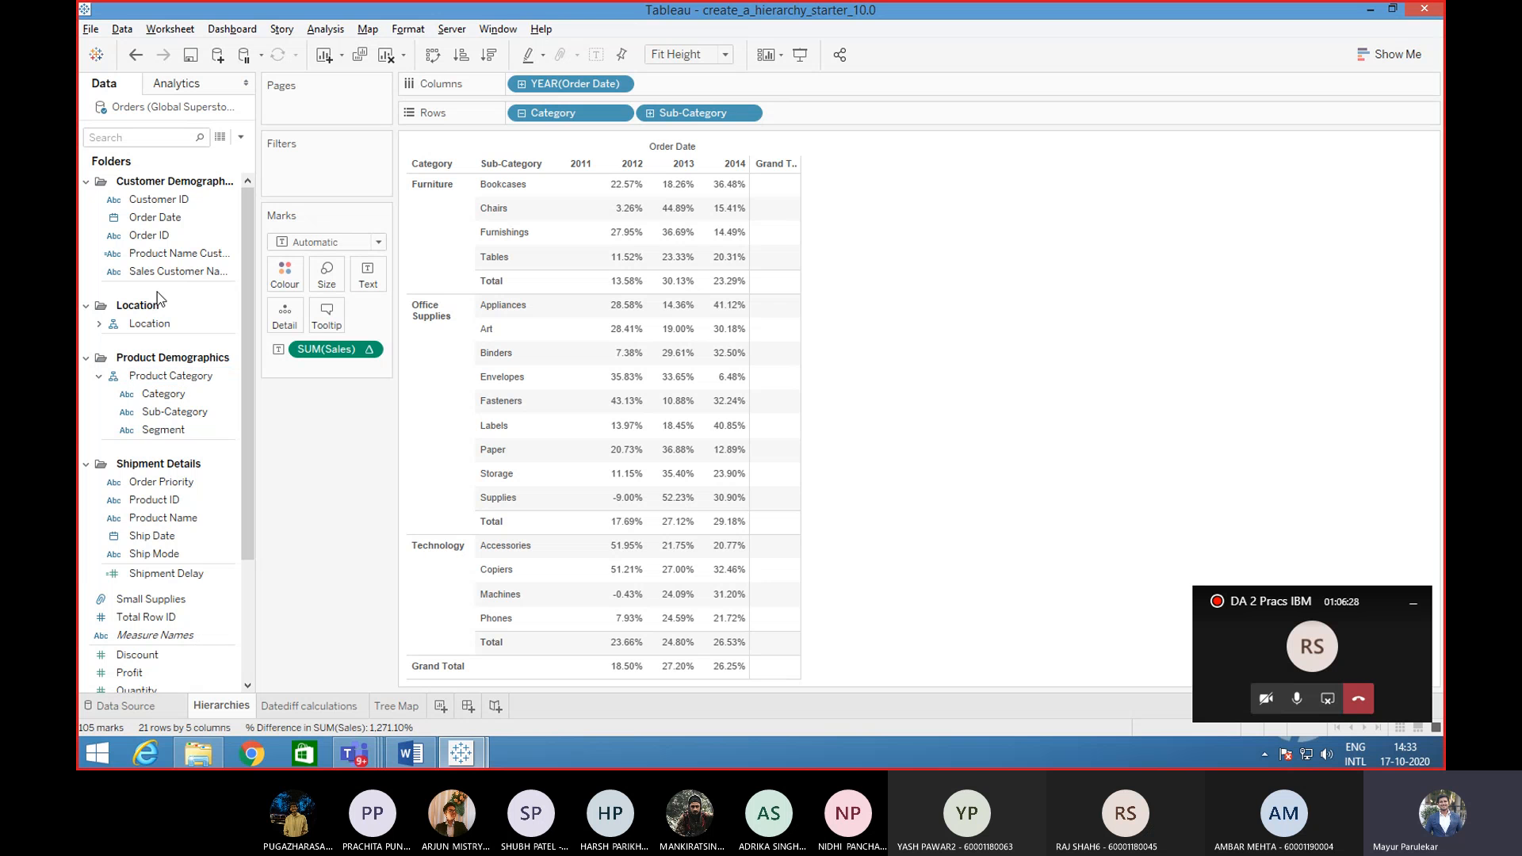
pyautogui.click(184, 430)
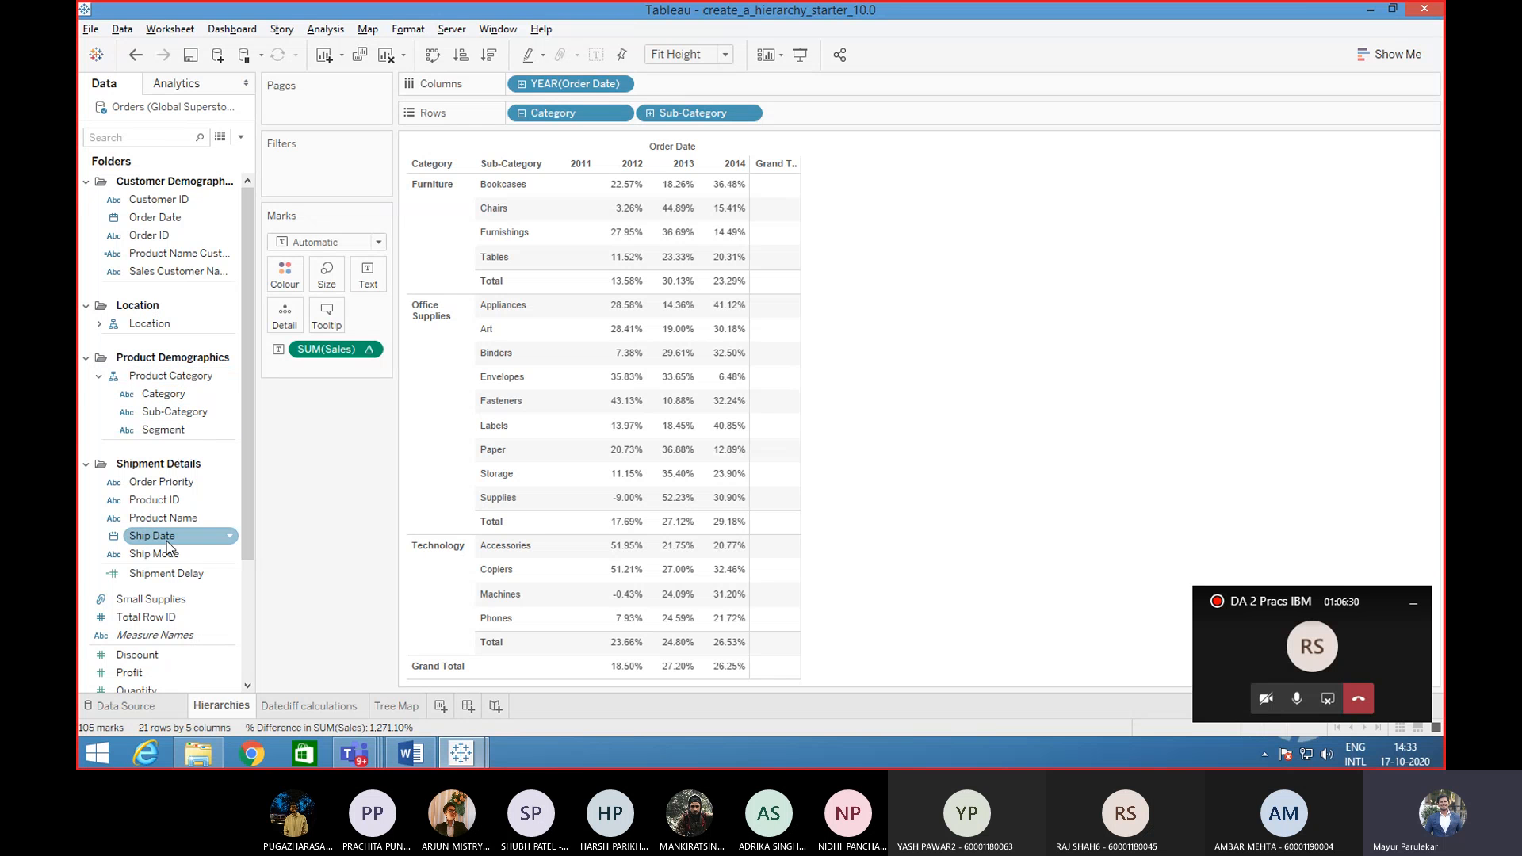
pyautogui.click(116, 552)
pyautogui.click(112, 542)
pyautogui.click(168, 219)
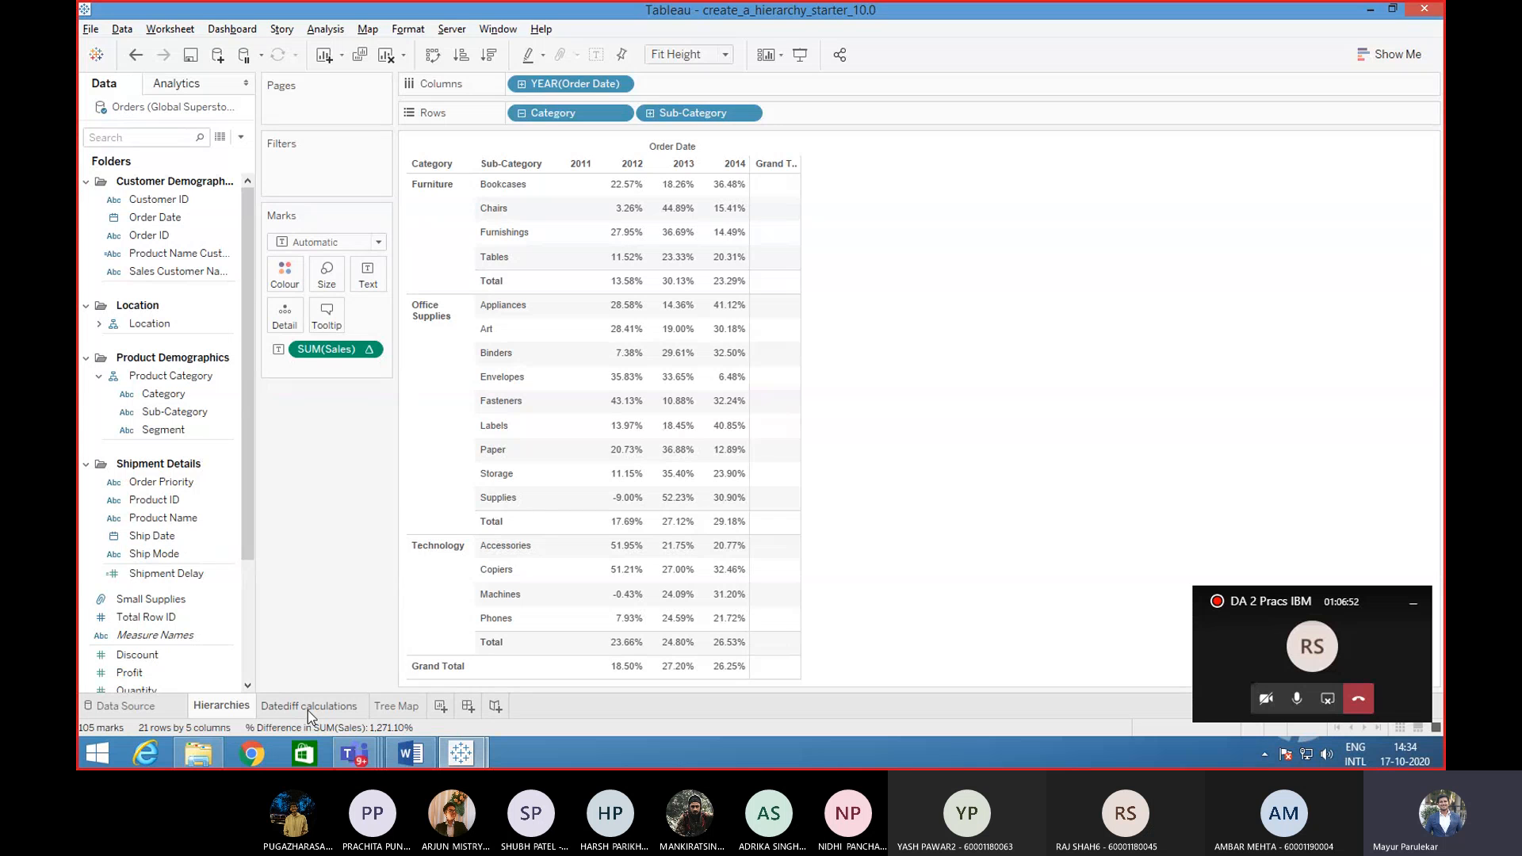
# - Open the Datediff calculations worksheet
pyautogui.moveTo(308, 710)
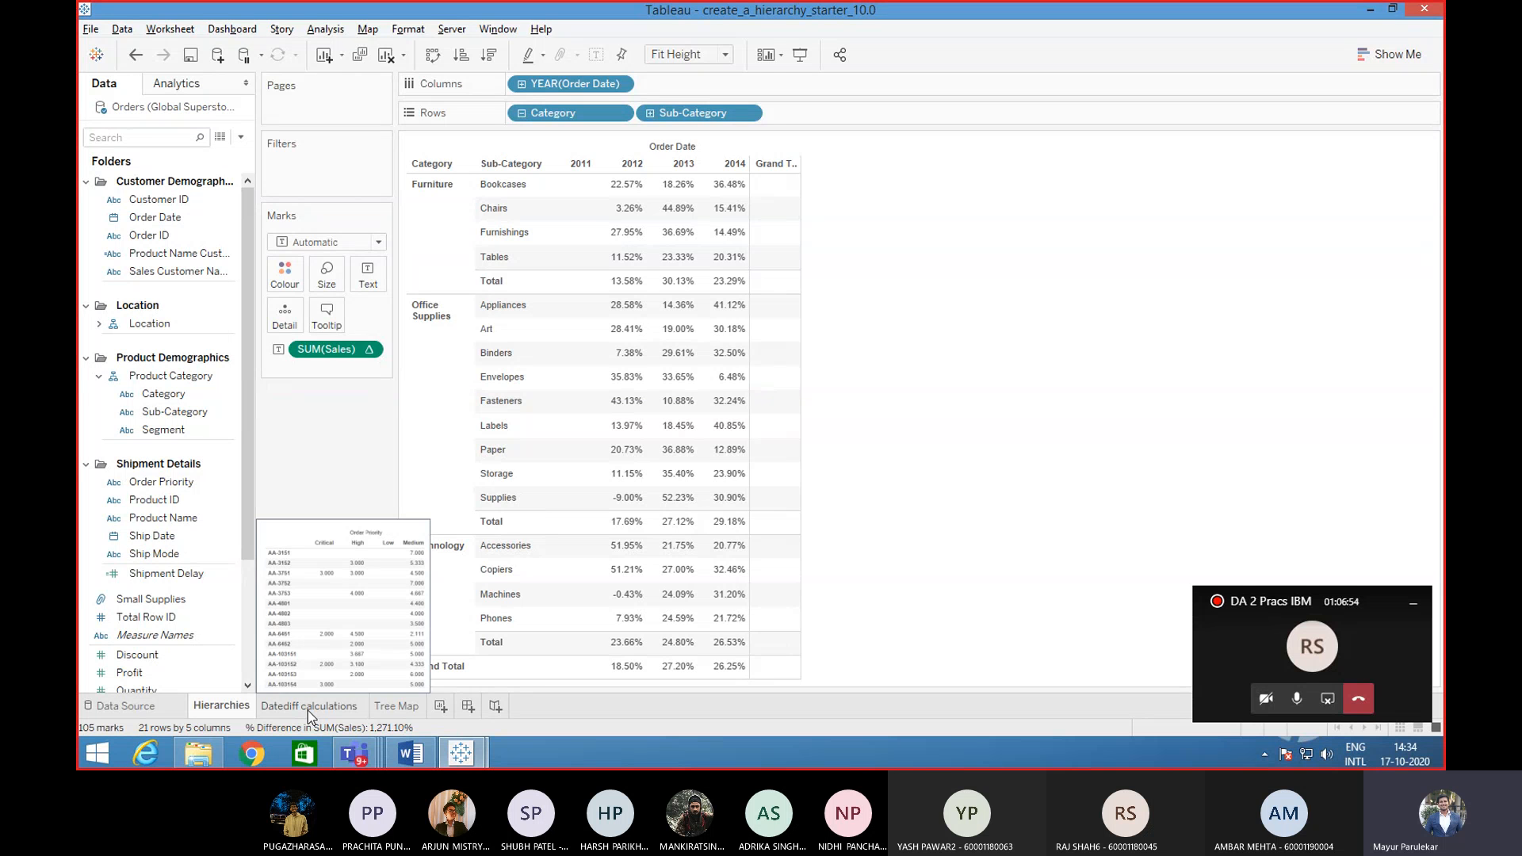
pyautogui.click(308, 710)
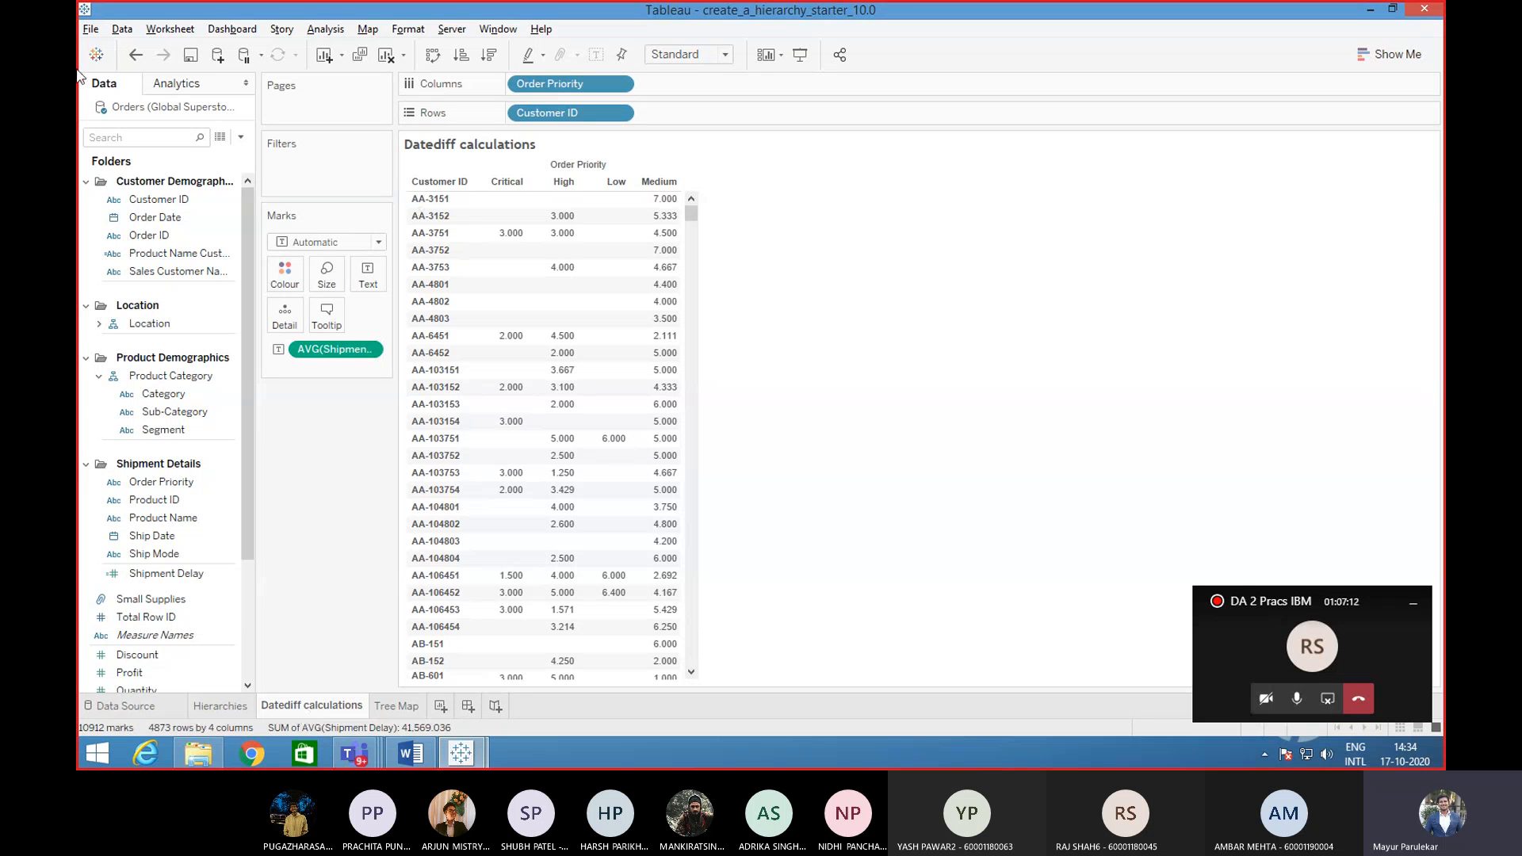
pyautogui.click(242, 139)
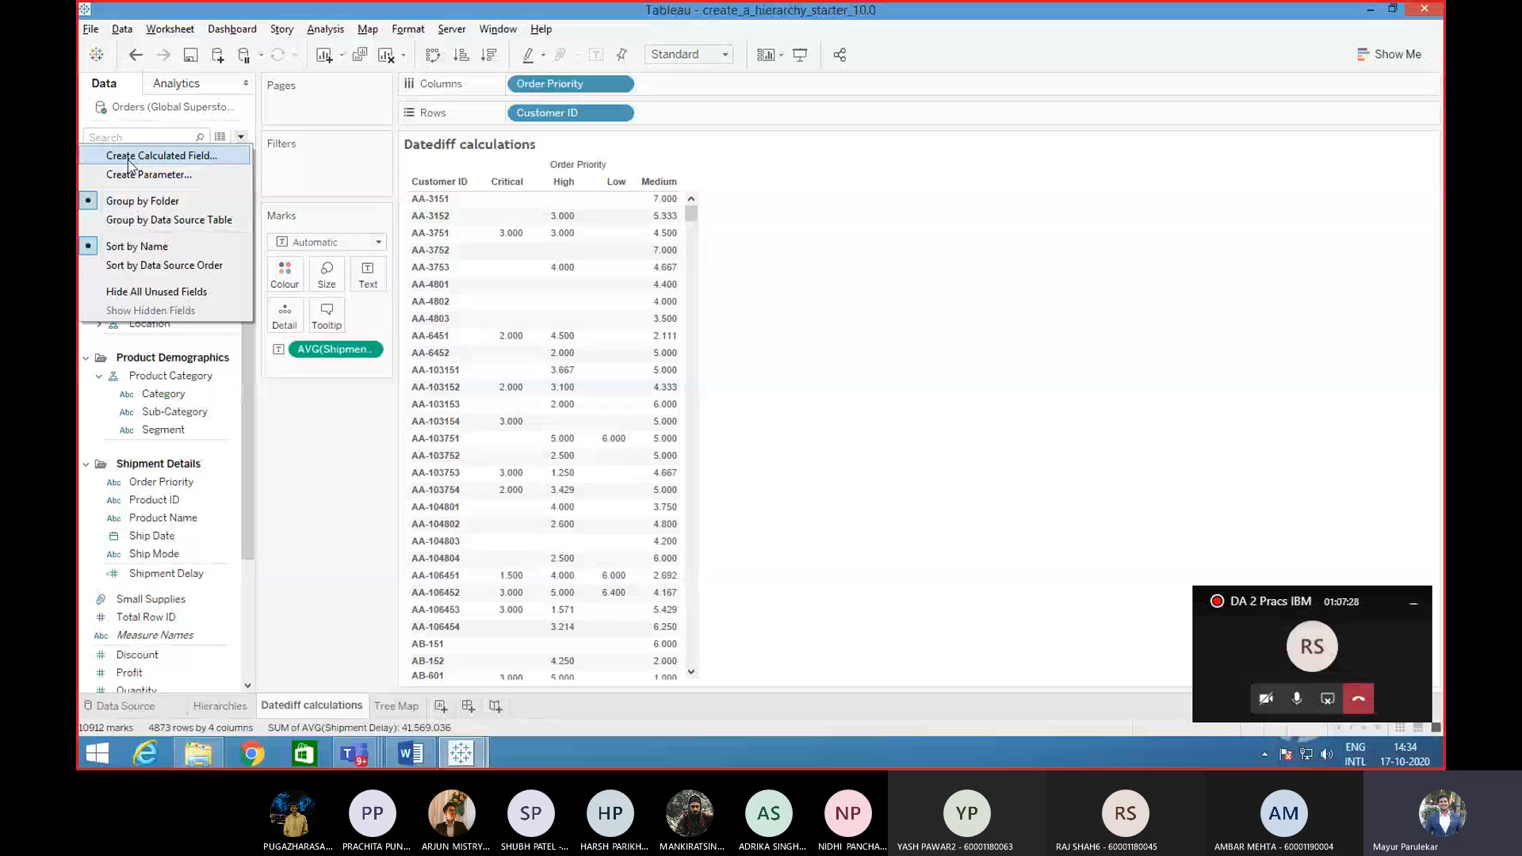
pyautogui.click(129, 333)
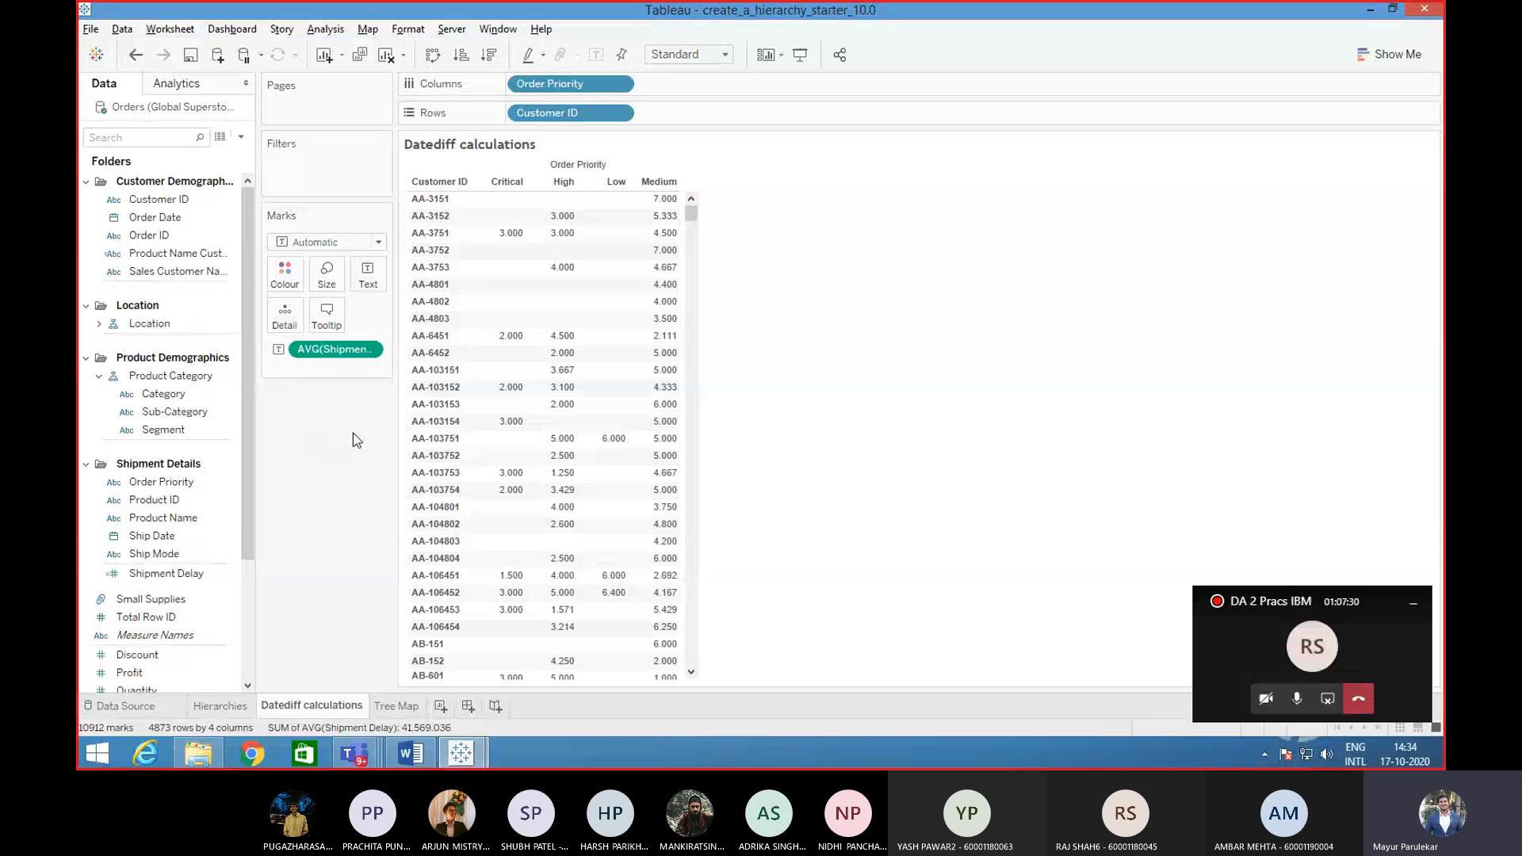
pyautogui.moveTo(245, 300); pyautogui.dragTo(244, 327)
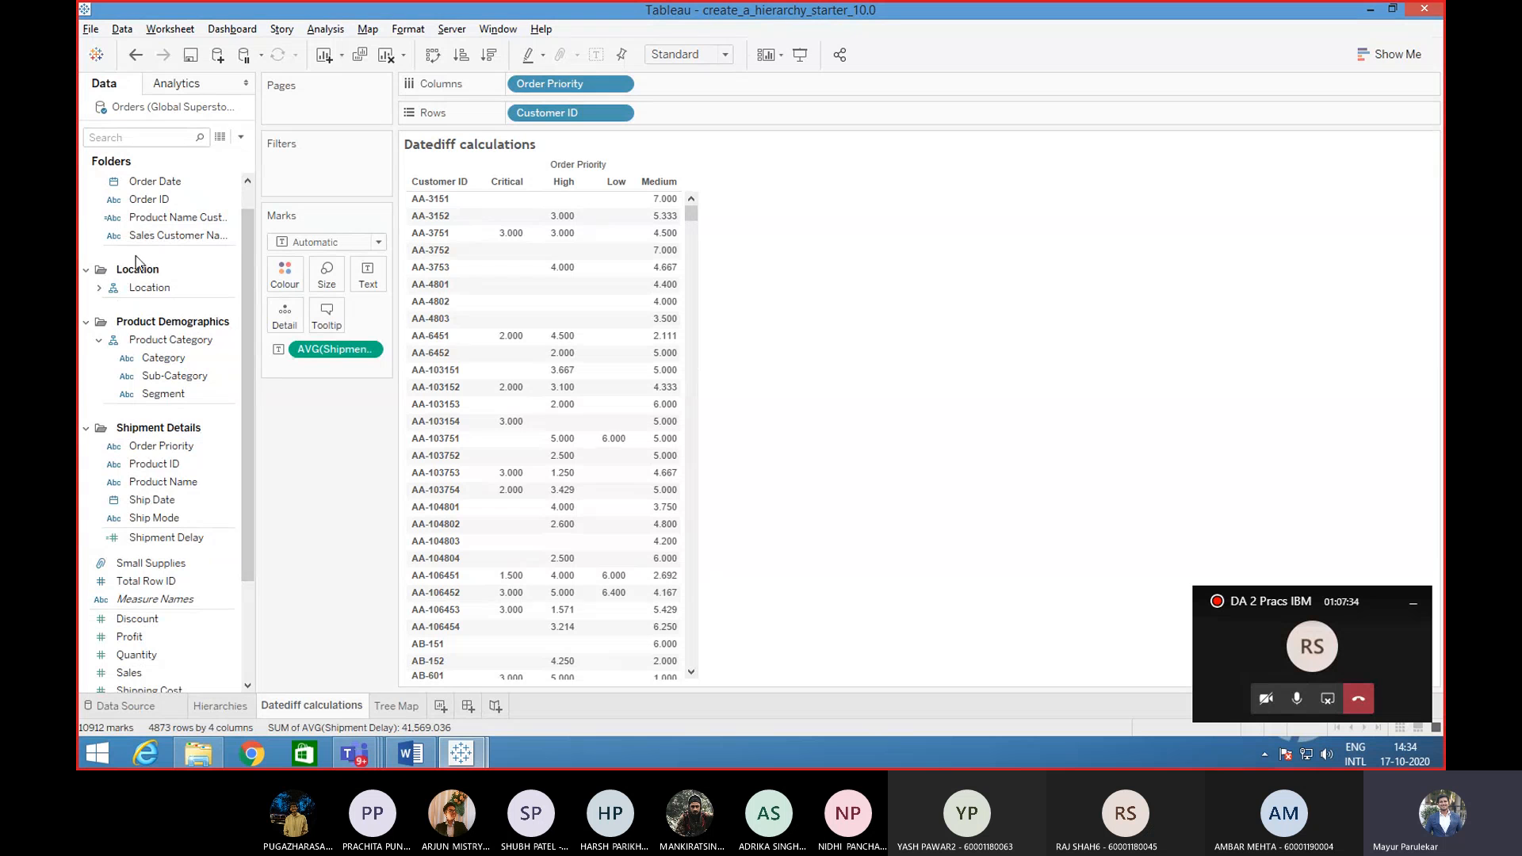
# - Examine the creation options available for the Order Date field, including Calculated Field
pyautogui.moveTo(244, 243); pyautogui.dragTo(244, 220)
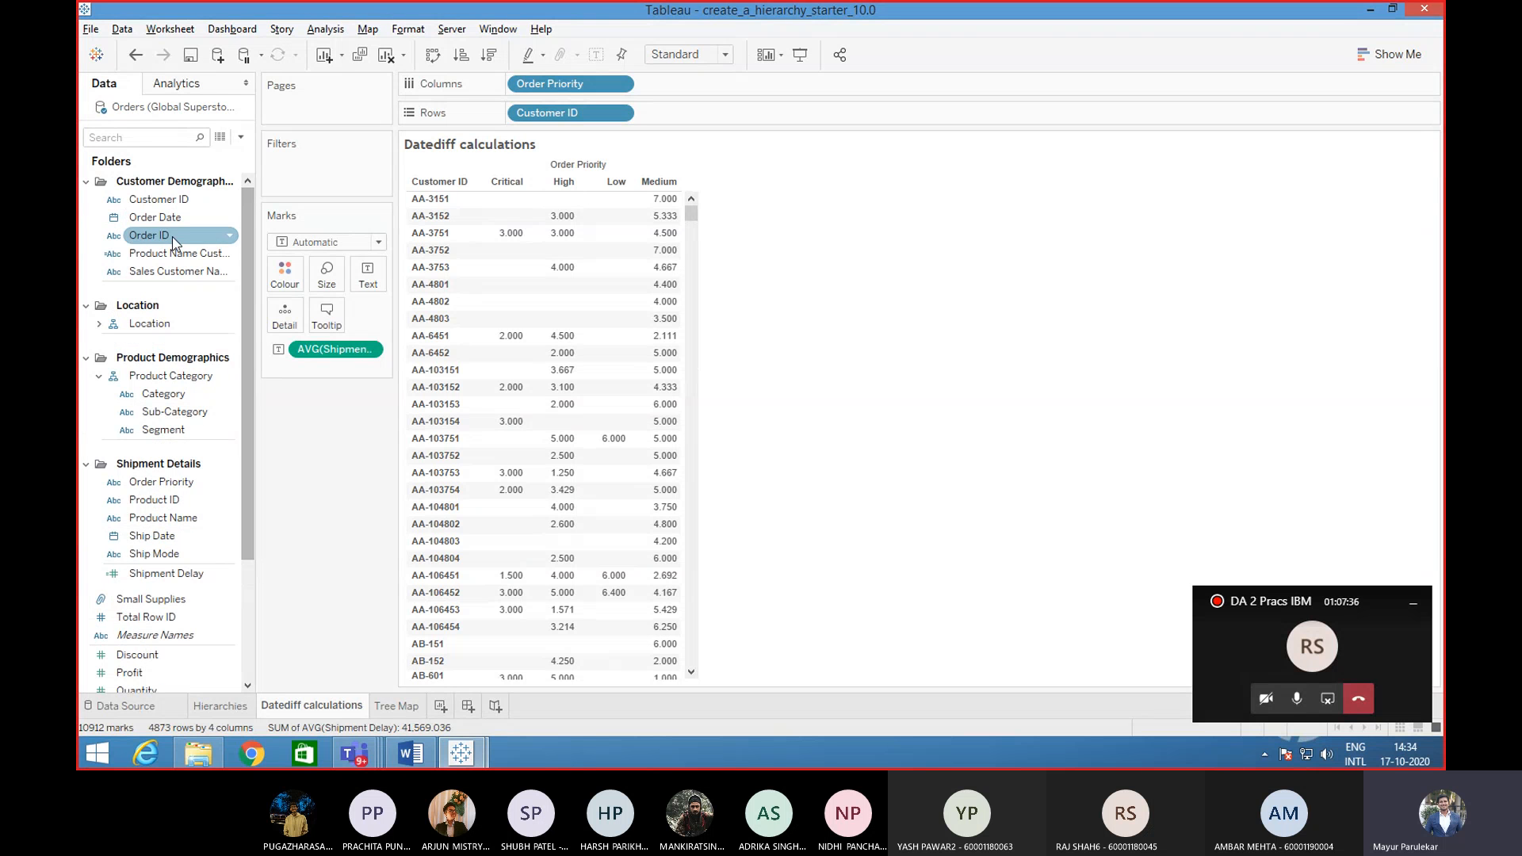
pyautogui.rightClick(157, 221)
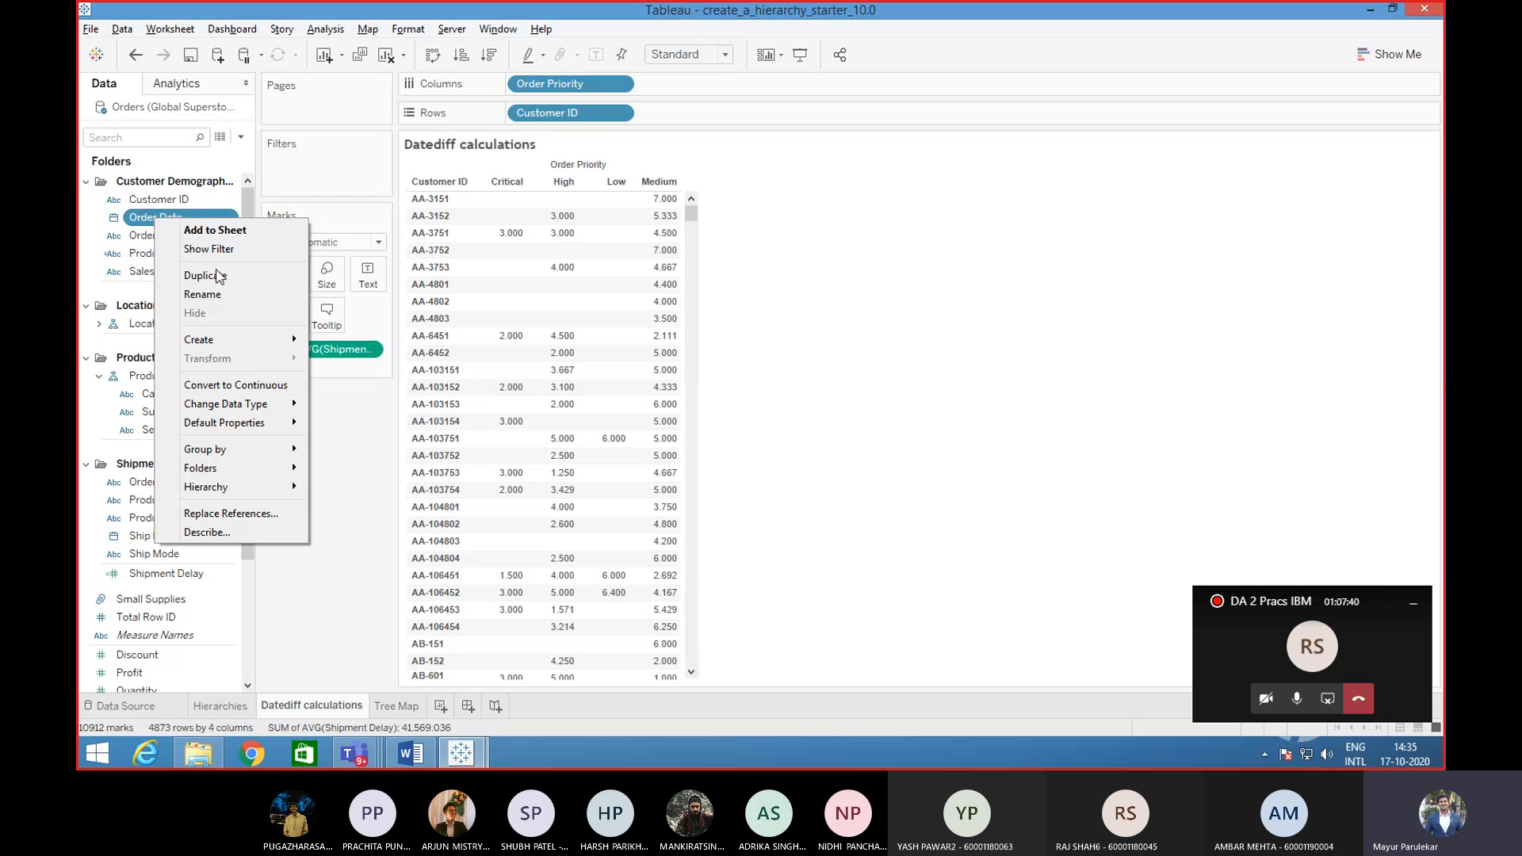
pyautogui.moveTo(211, 339)
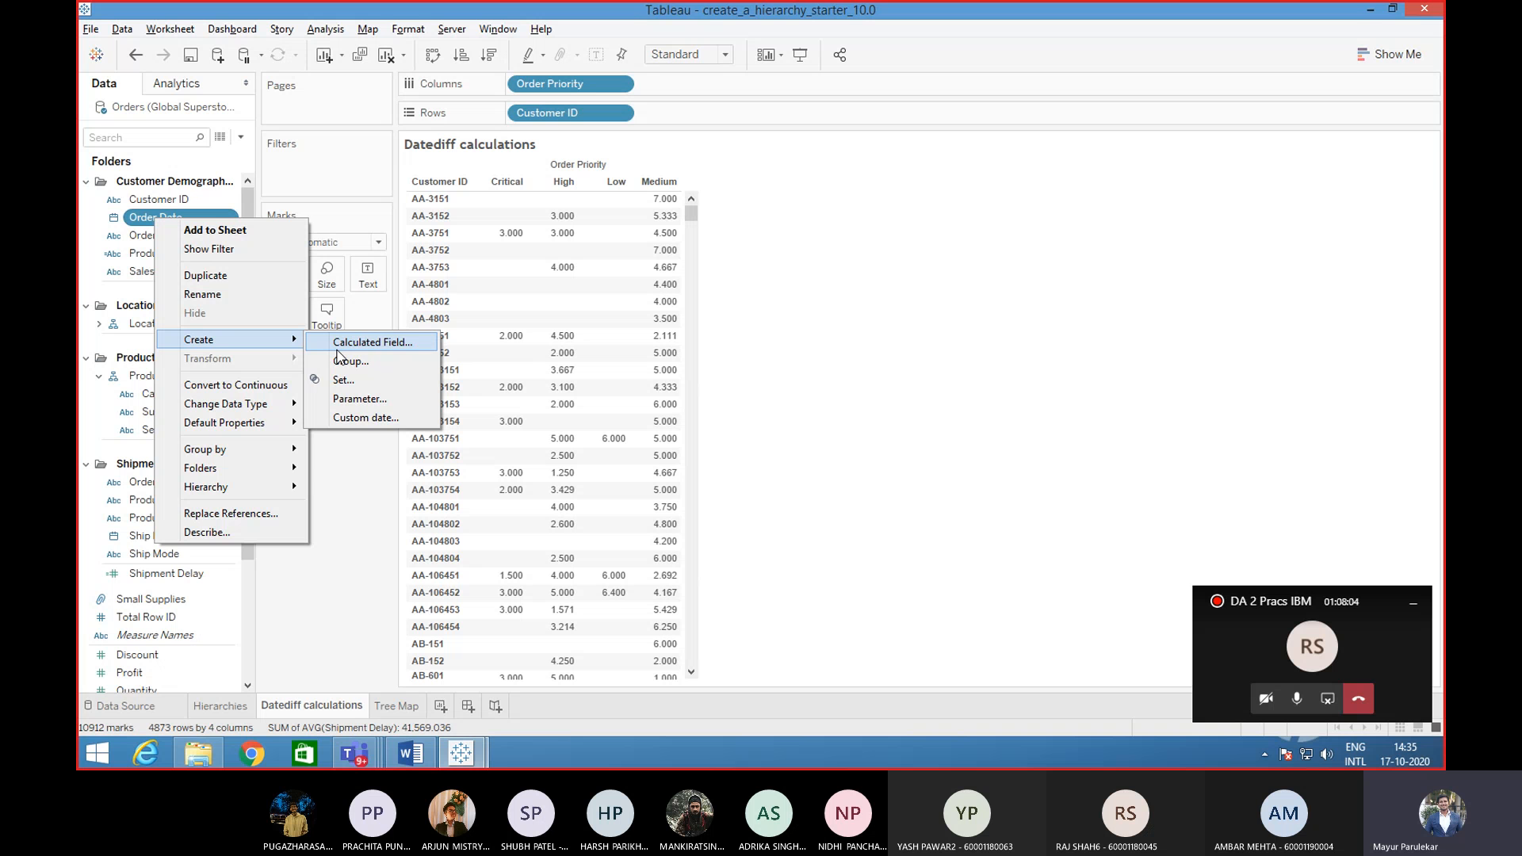
pyautogui.click(353, 493)
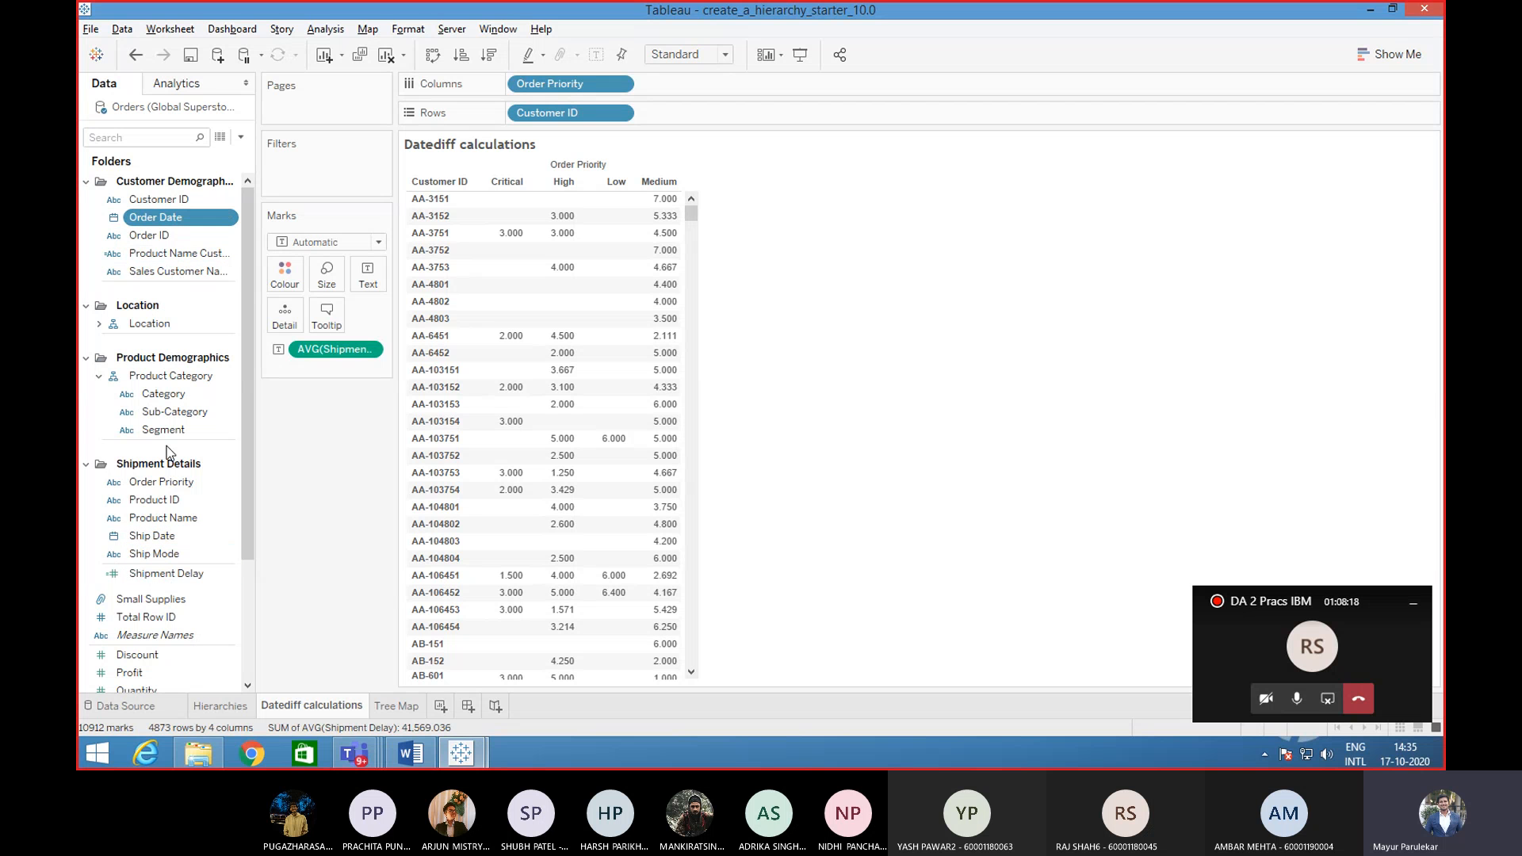
# - Review the DATEDIFF formula of the existing Shipment Delay calculated field and close it without changes
pyautogui.rightClick(140, 575)
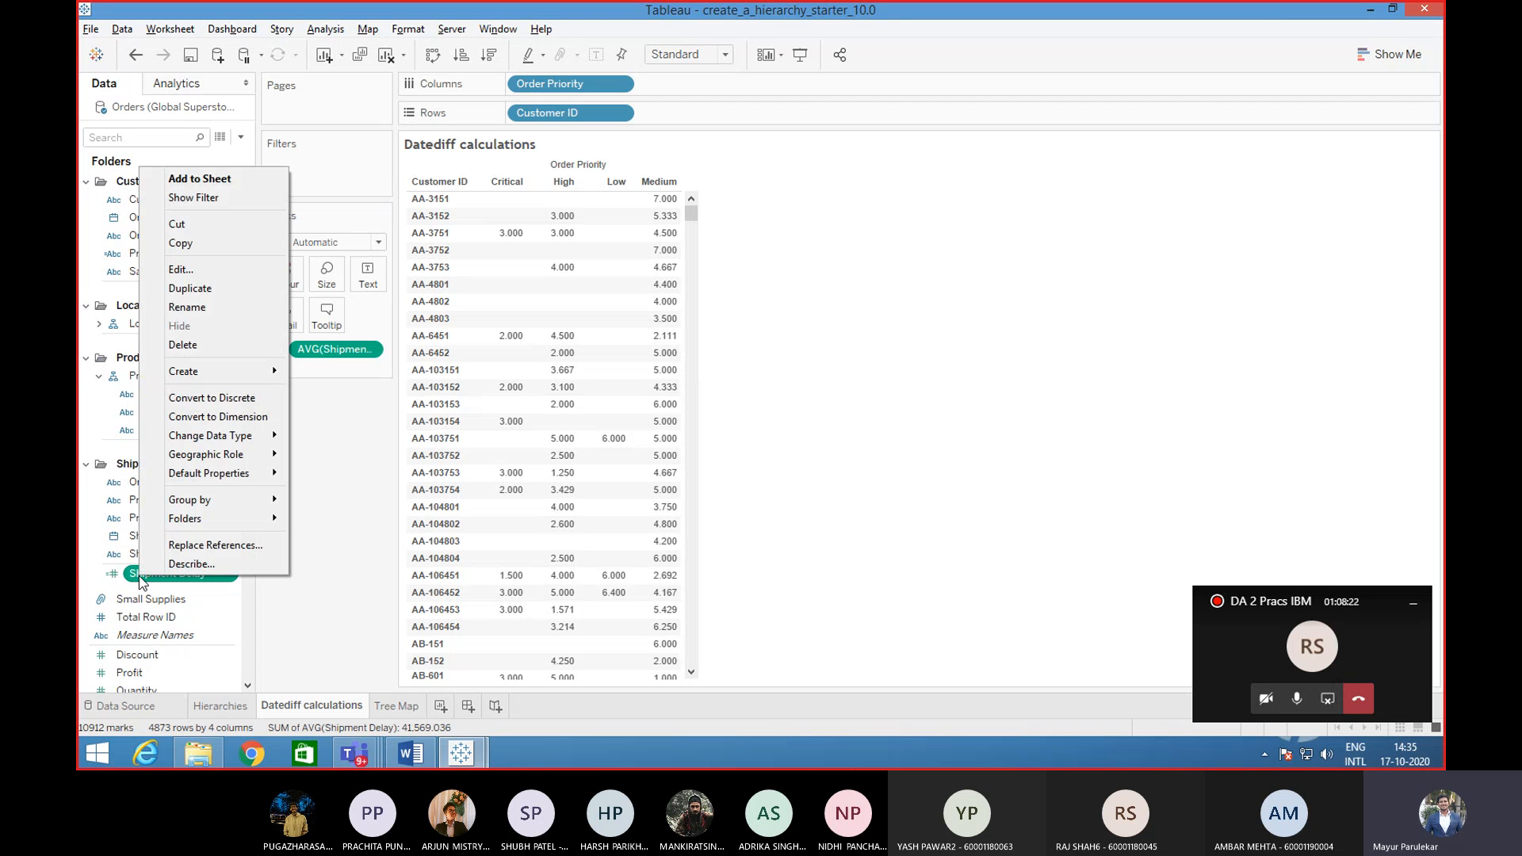
pyautogui.click(184, 270)
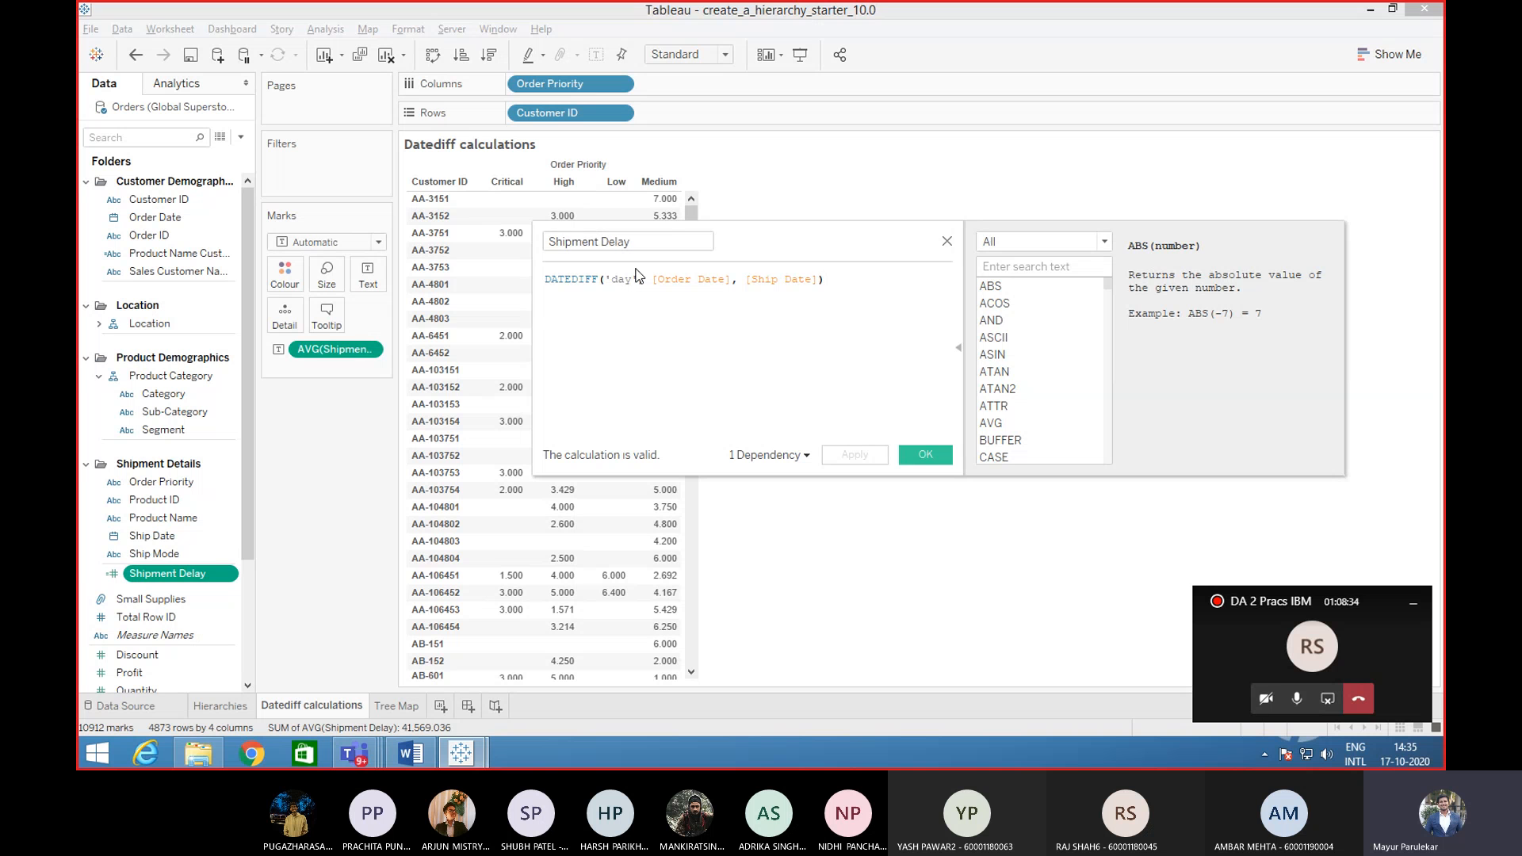
pyautogui.click(946, 241)
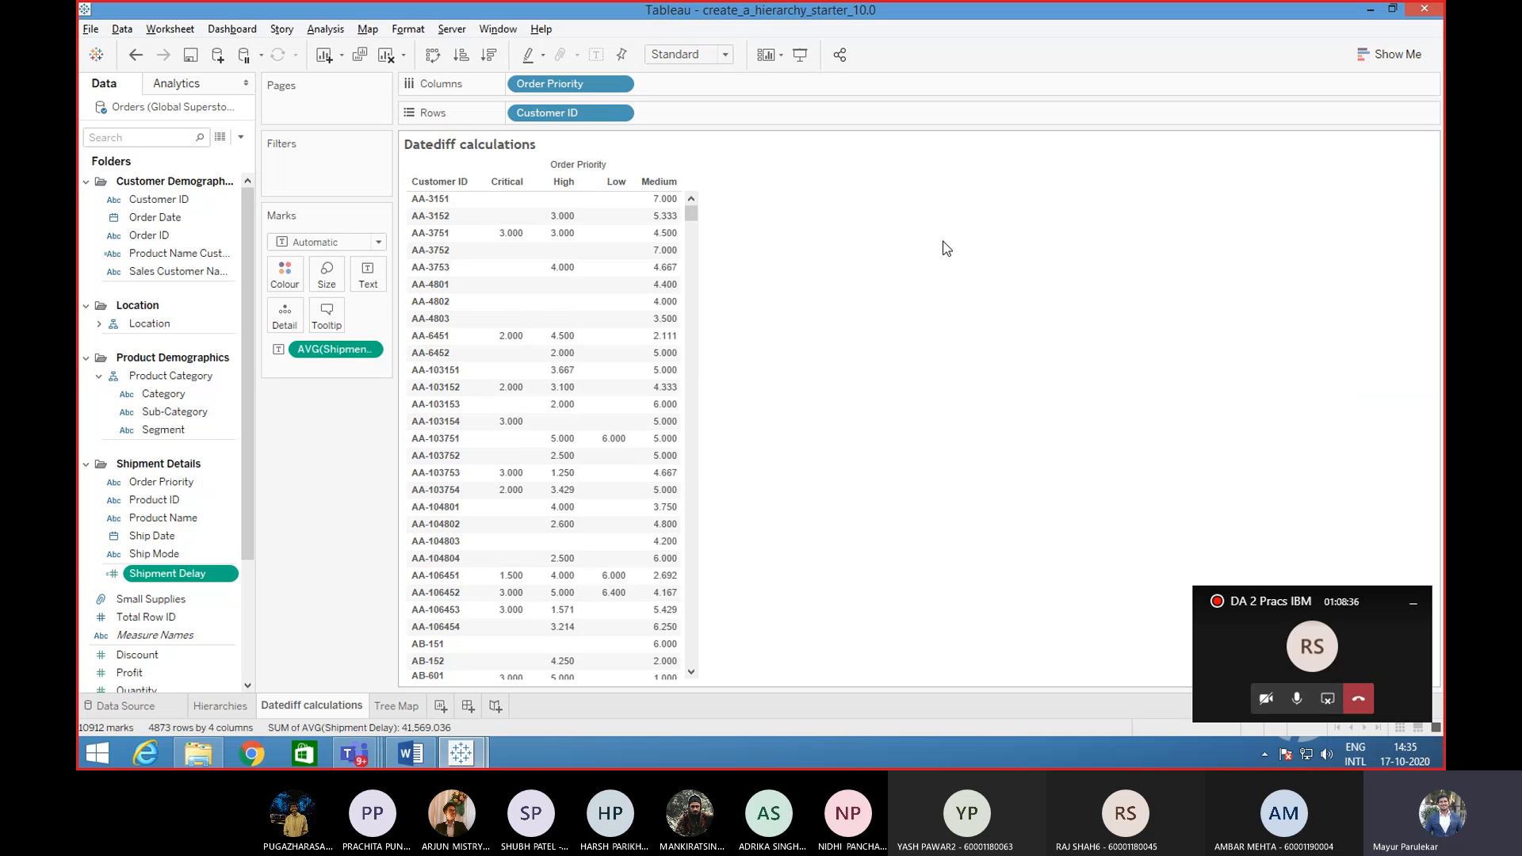
# - Start a new calculated field named "Shipment Delay Market" and get ready to write its formula
pyautogui.click(241, 138)
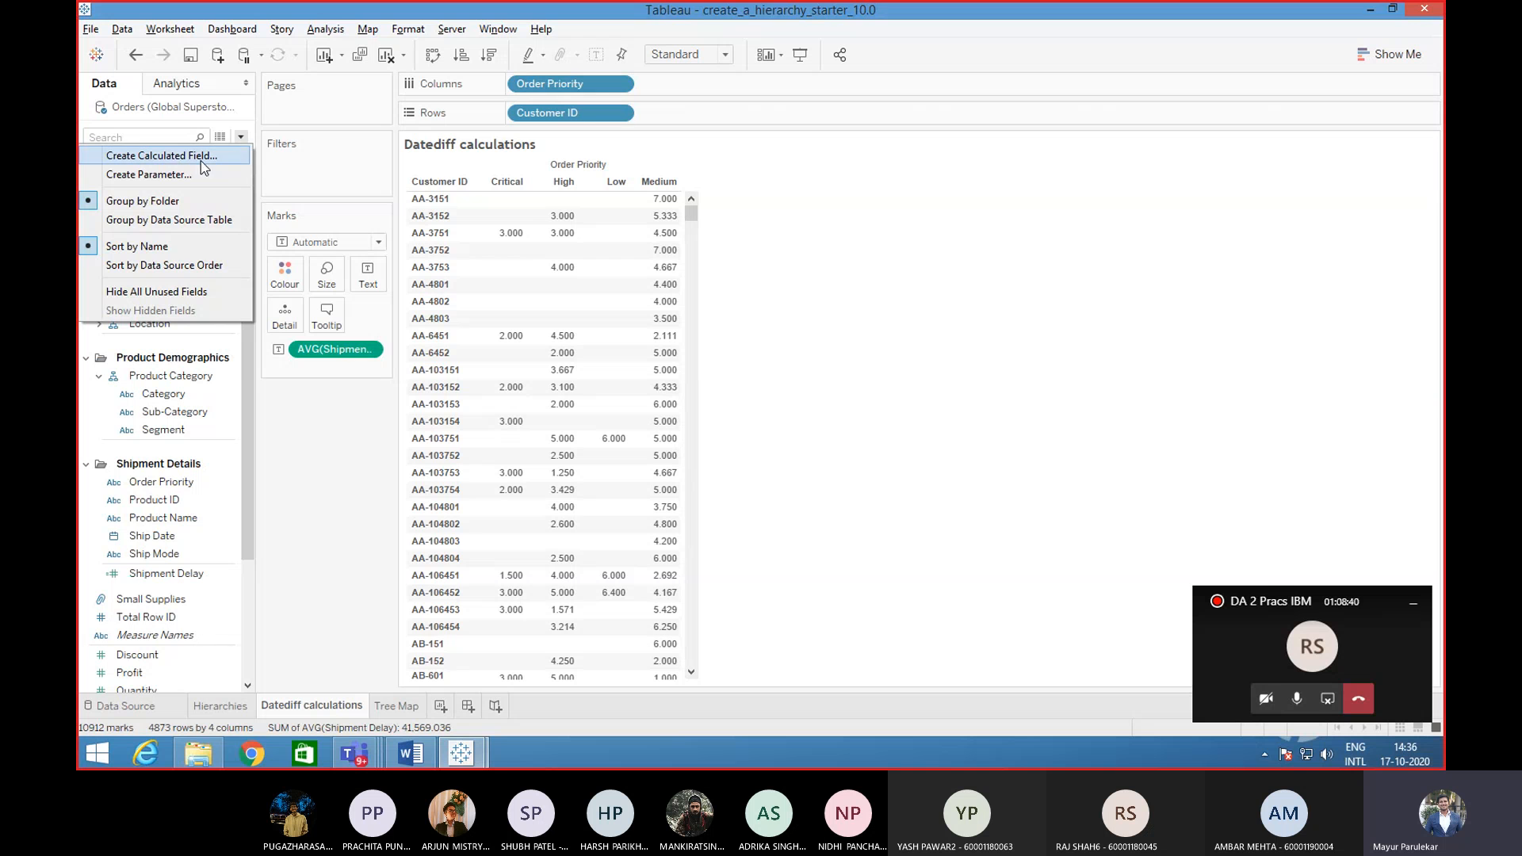
pyautogui.click(146, 155)
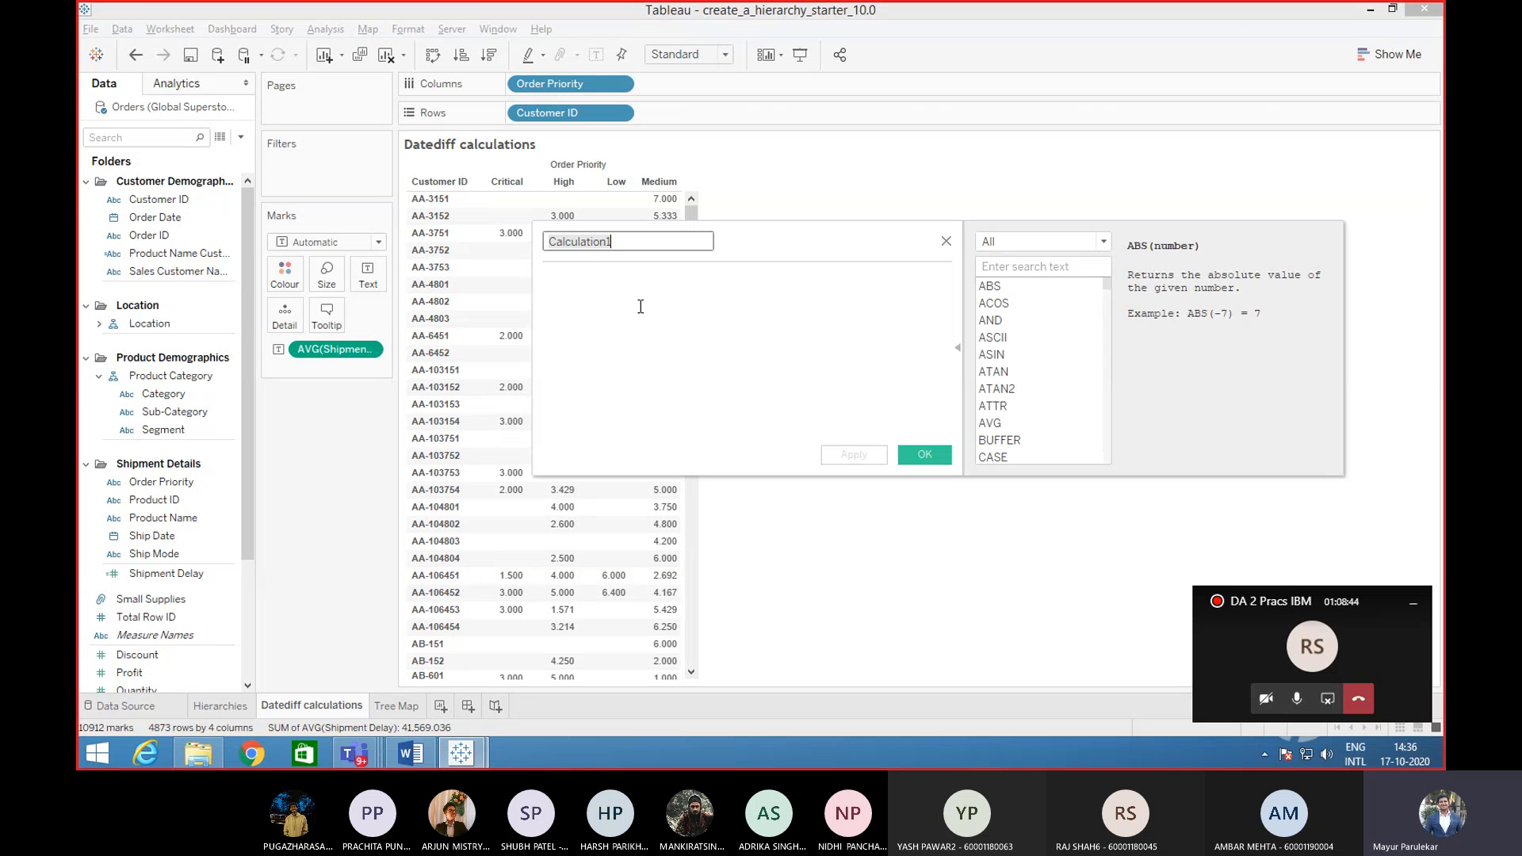
pyautogui.press('BackSpace')
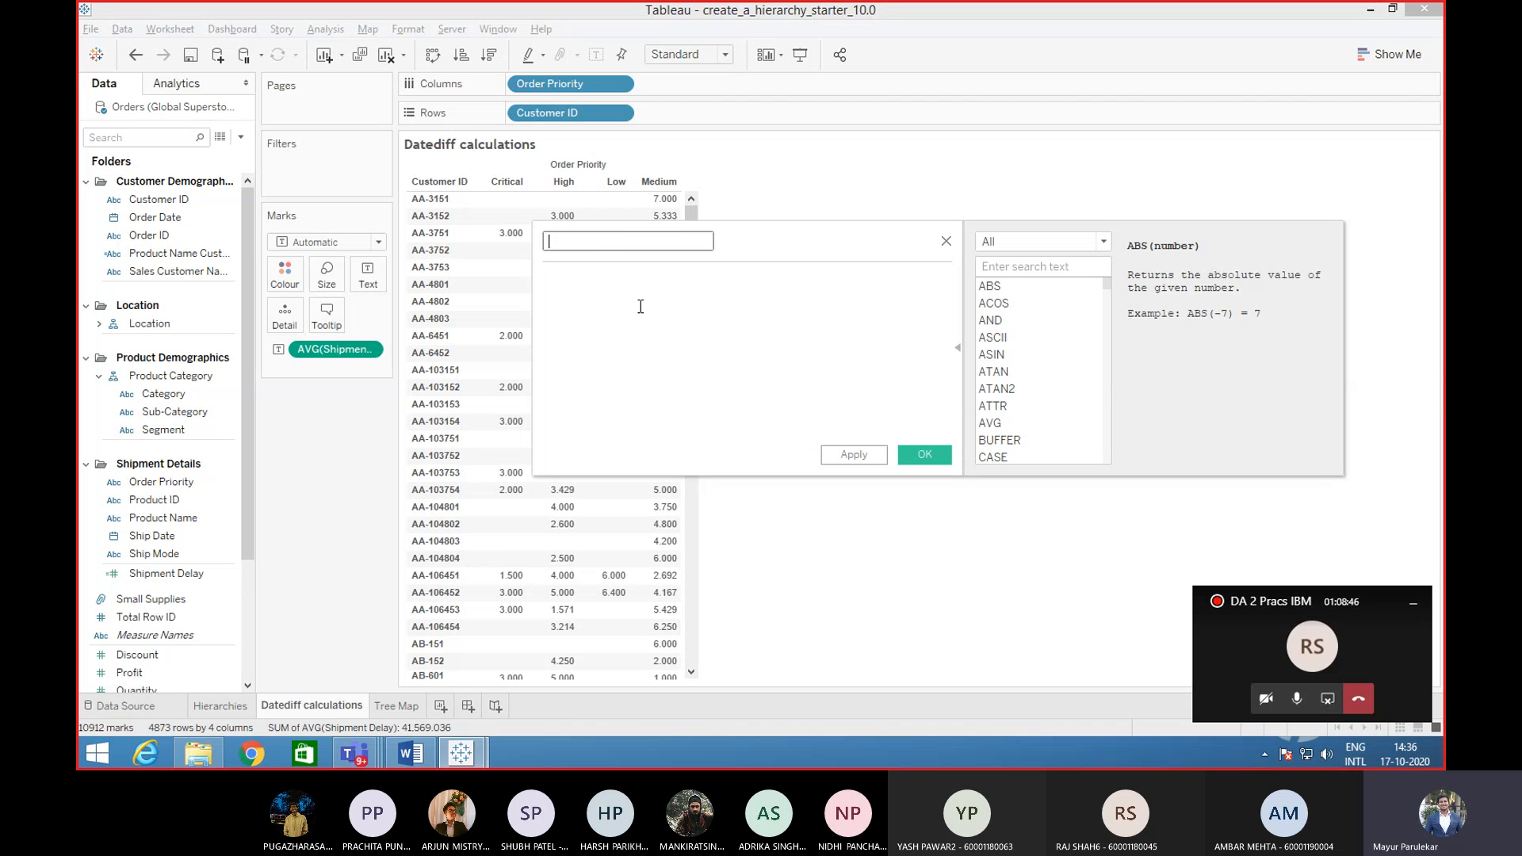
pyautogui.write('Shipment Delay')
pyautogui.write('Market')
pyautogui.click(568, 292)
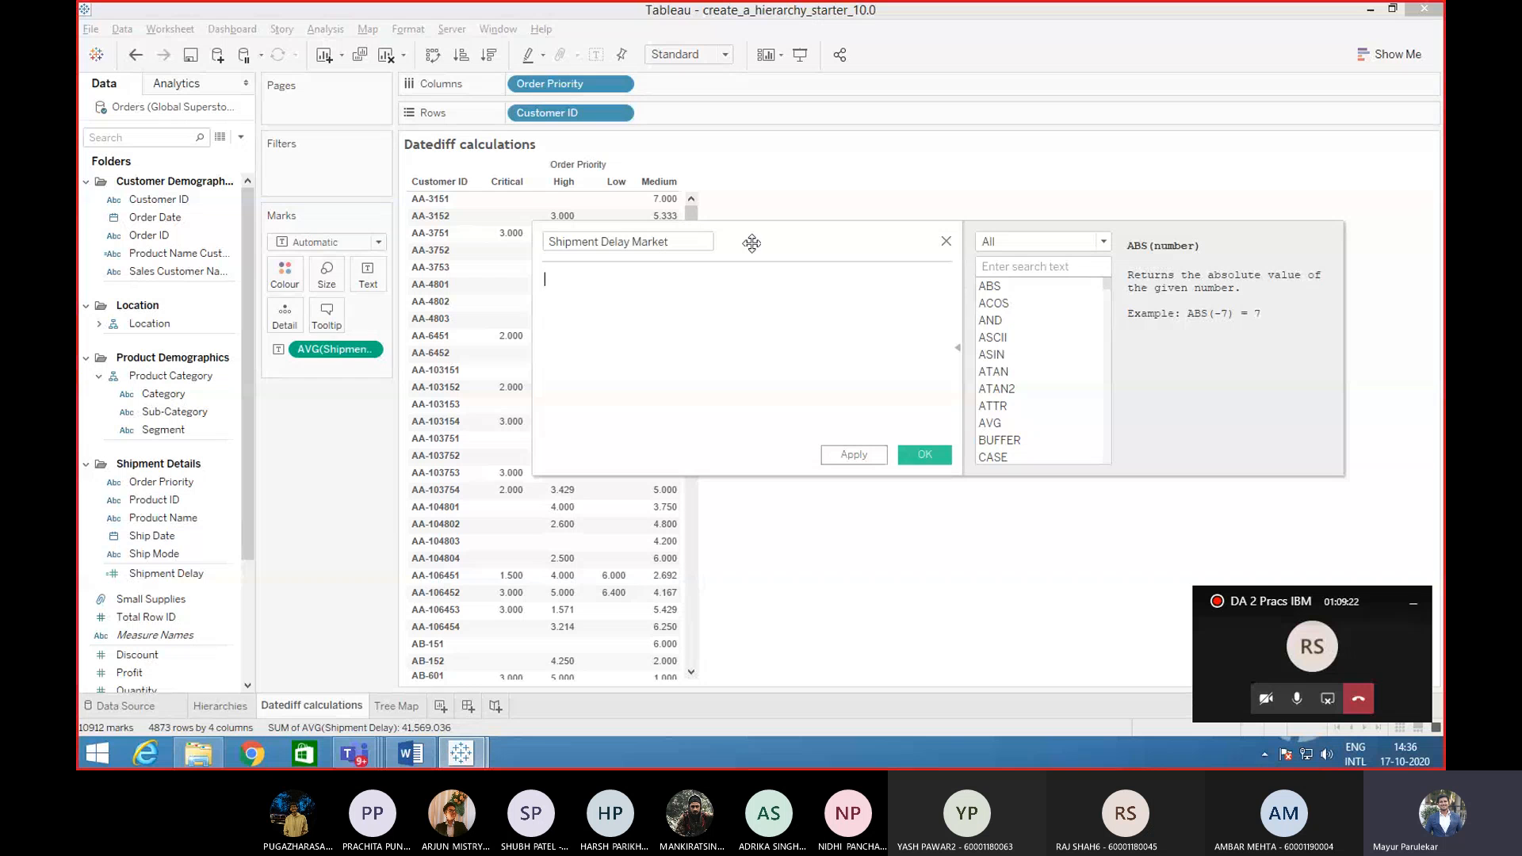
# - Look through the full list of calculation functions, including the date functions, and return to its beginning
pyautogui.scroll(-2, 1030, 333)
pyautogui.scroll(2, 1012, 321)
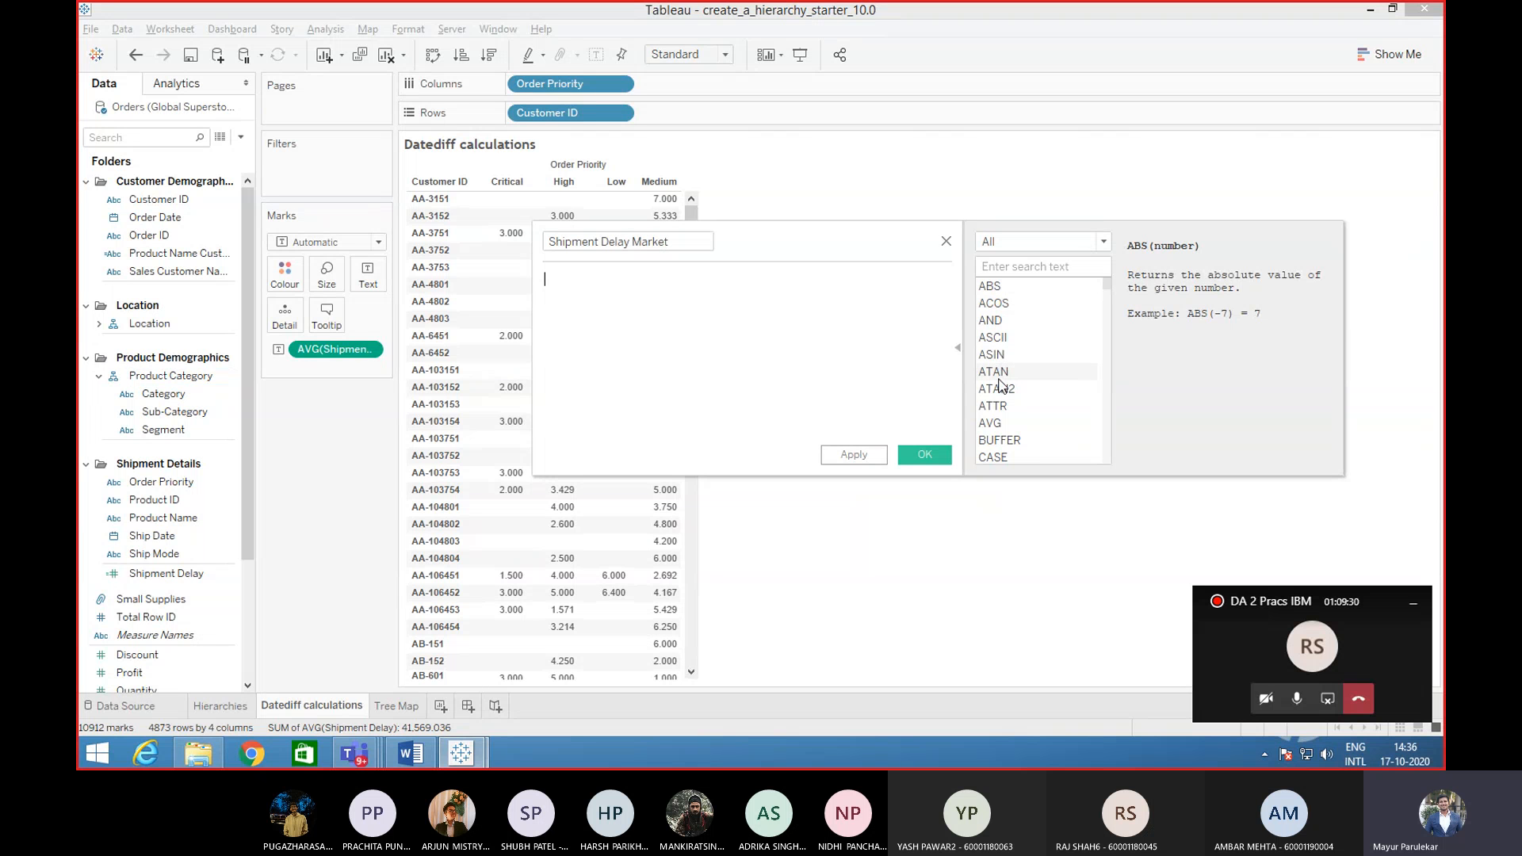
pyautogui.scroll(-1, 1005, 428)
pyautogui.scroll(-3, 1007, 437)
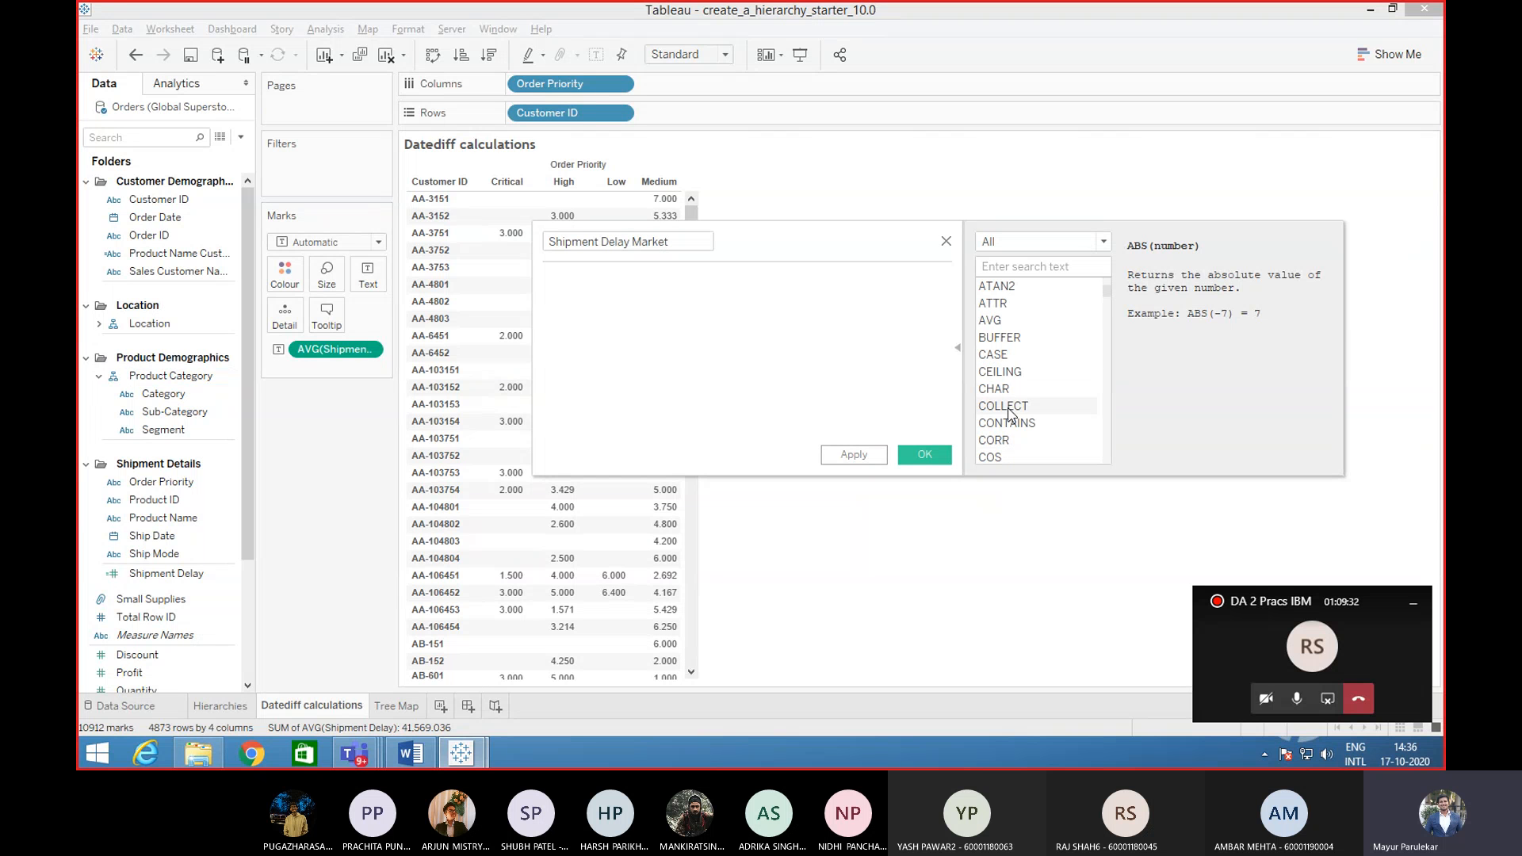
pyautogui.scroll(-2, 1012, 434)
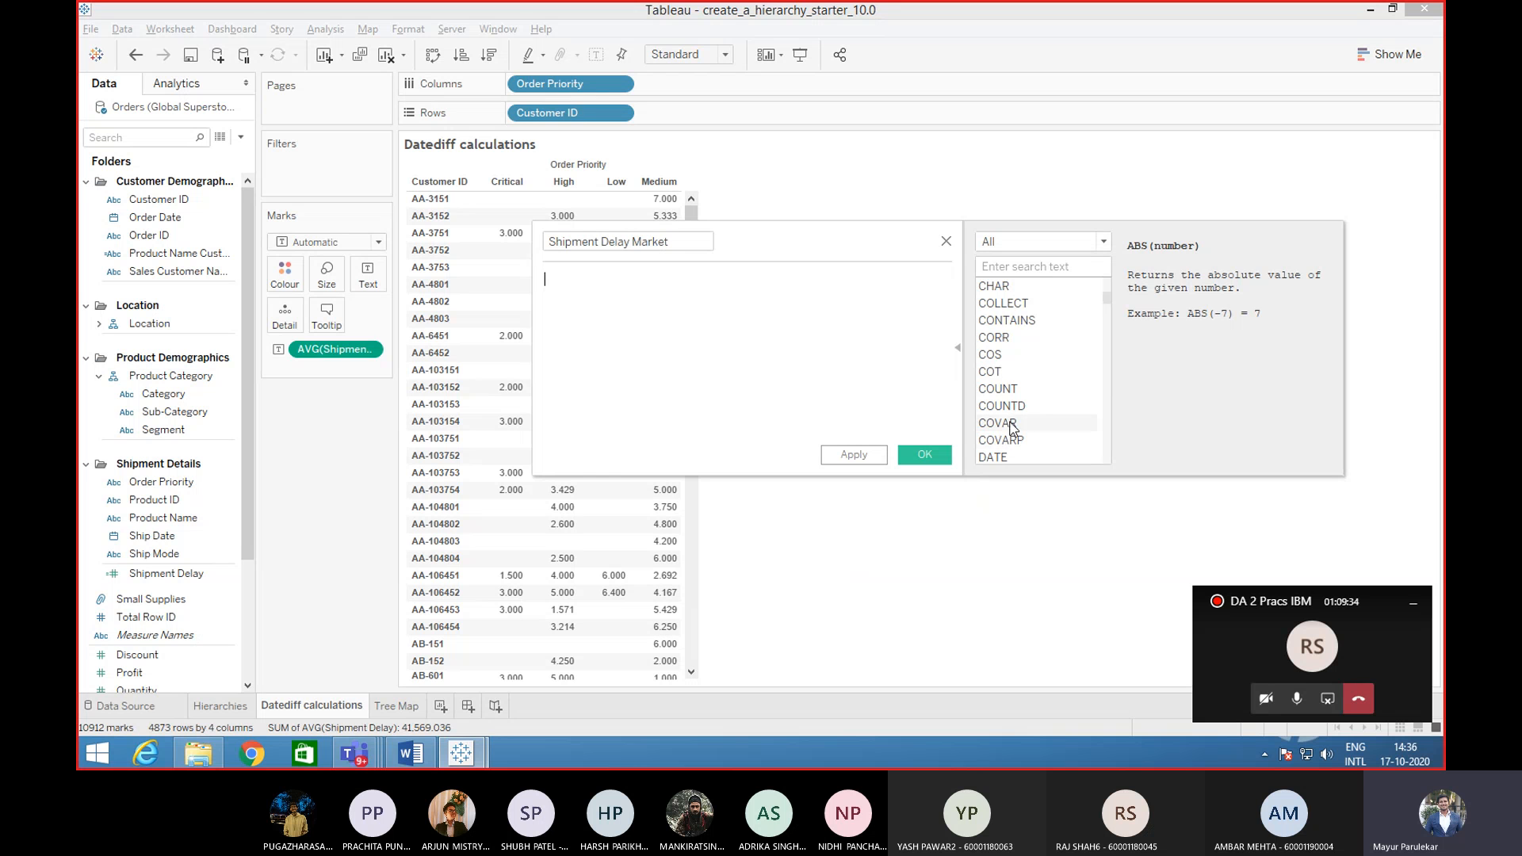
pyautogui.scroll(-2, 1020, 448)
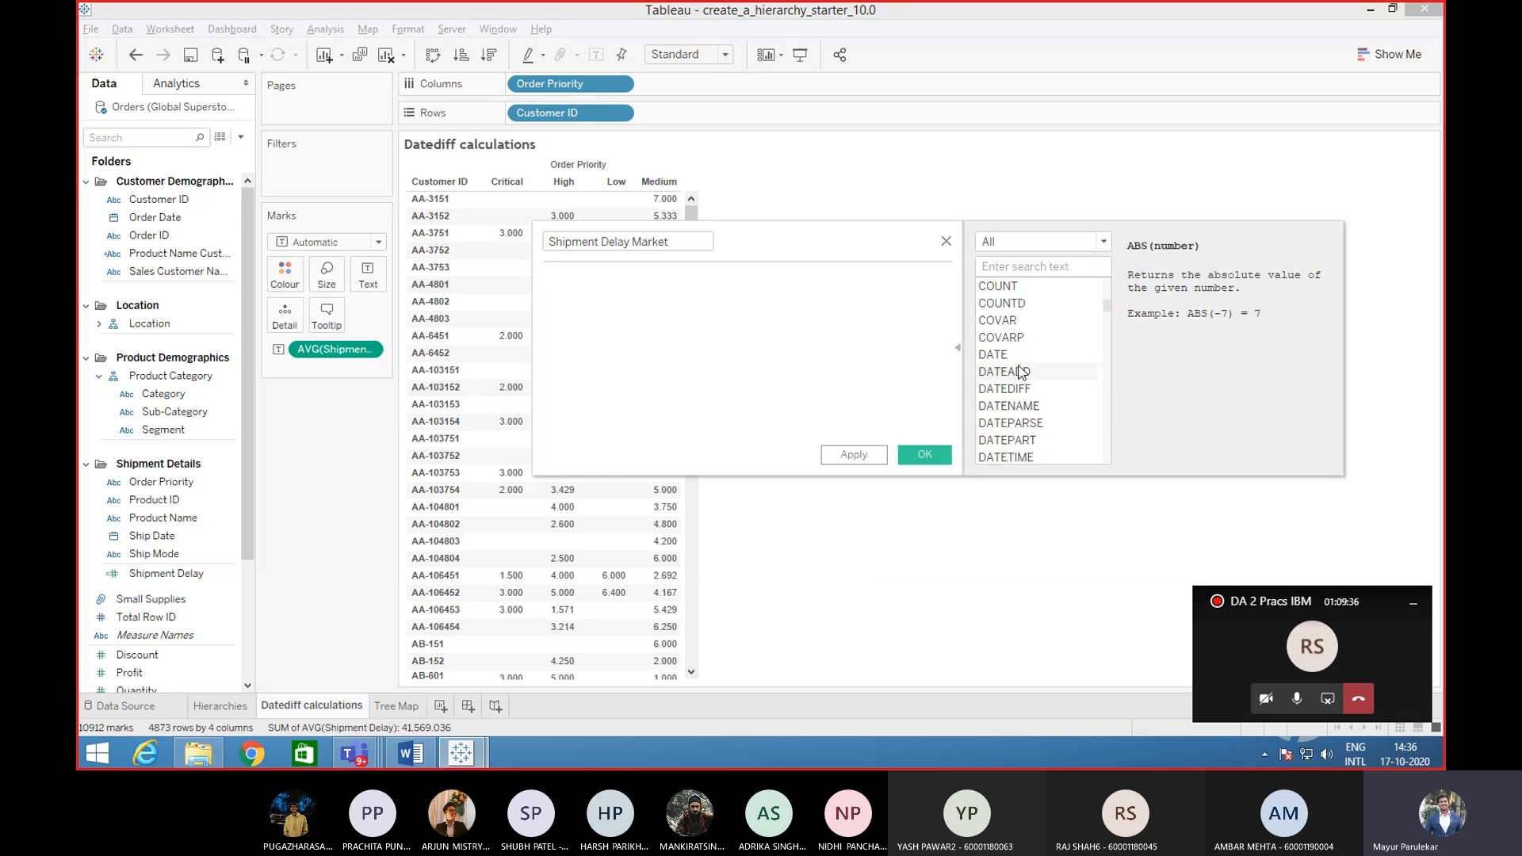
pyautogui.scroll(-3, 1022, 452)
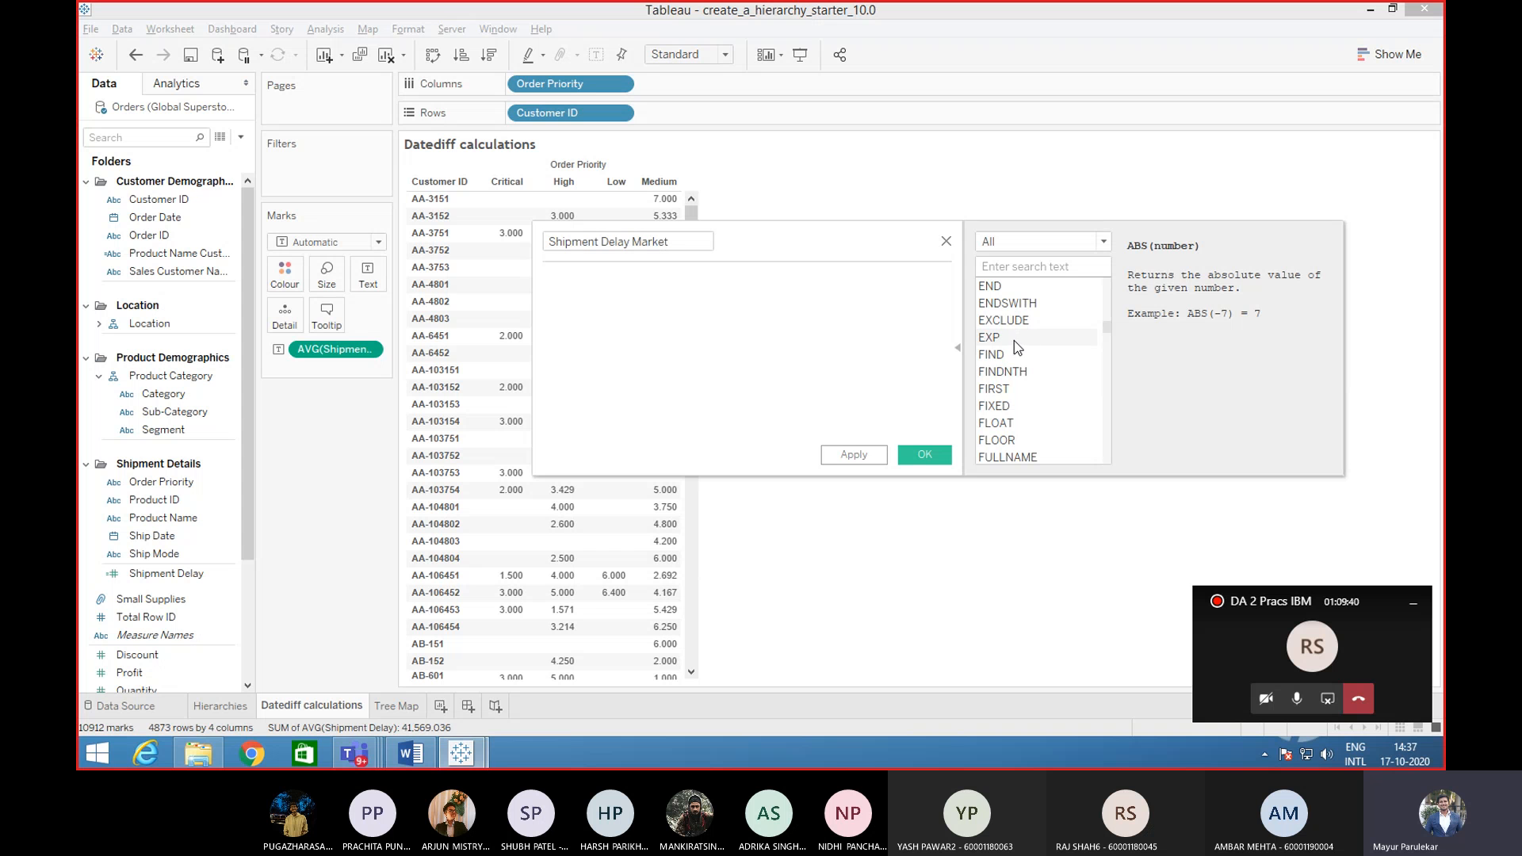
pyautogui.scroll(-2, 1012, 377)
pyautogui.scroll(-2, 1012, 386)
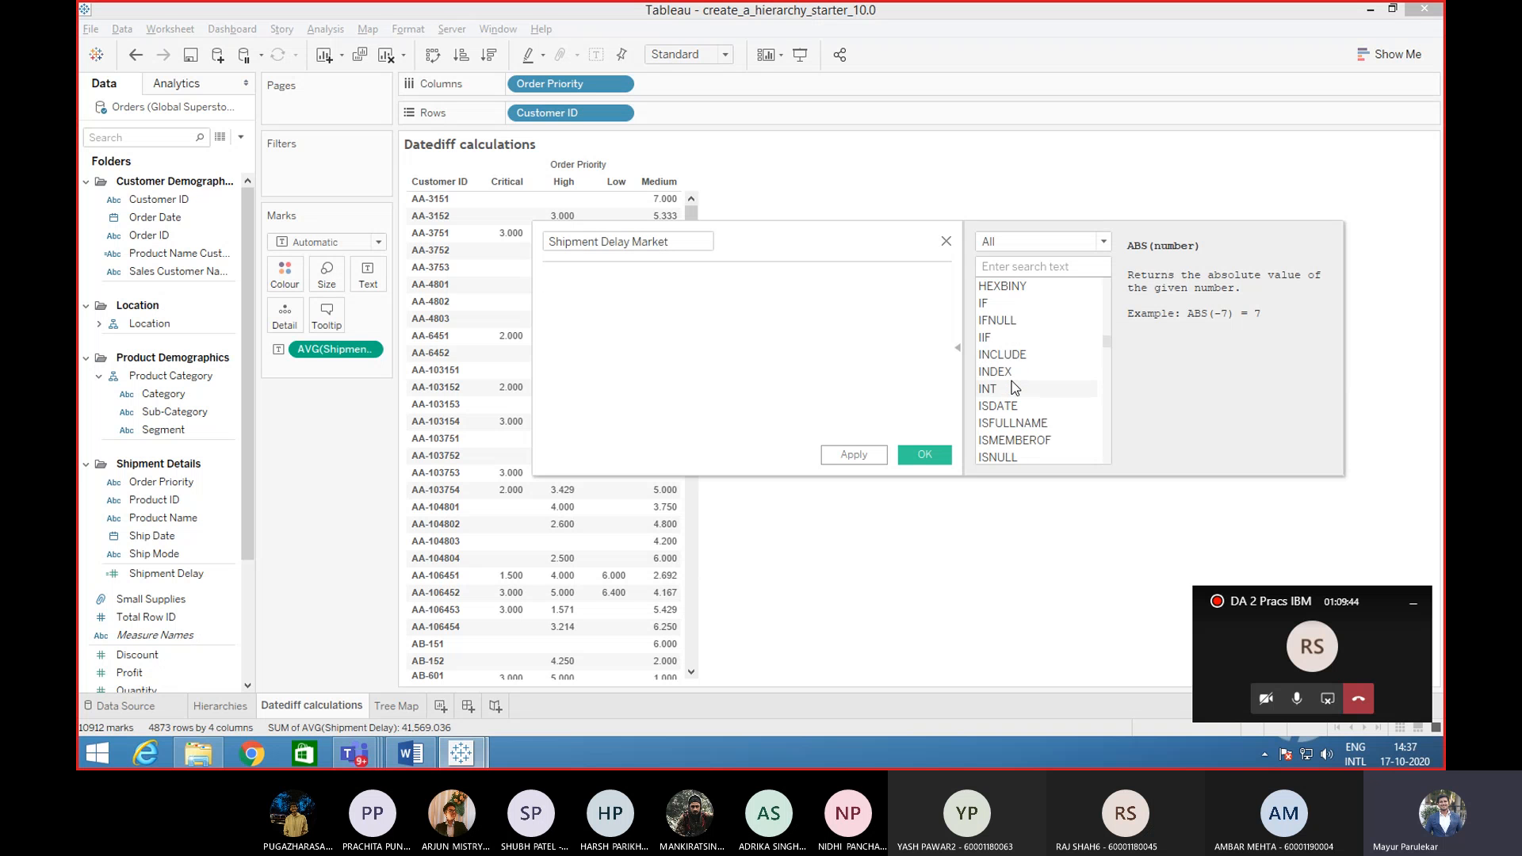
pyautogui.scroll(-1, 1012, 386)
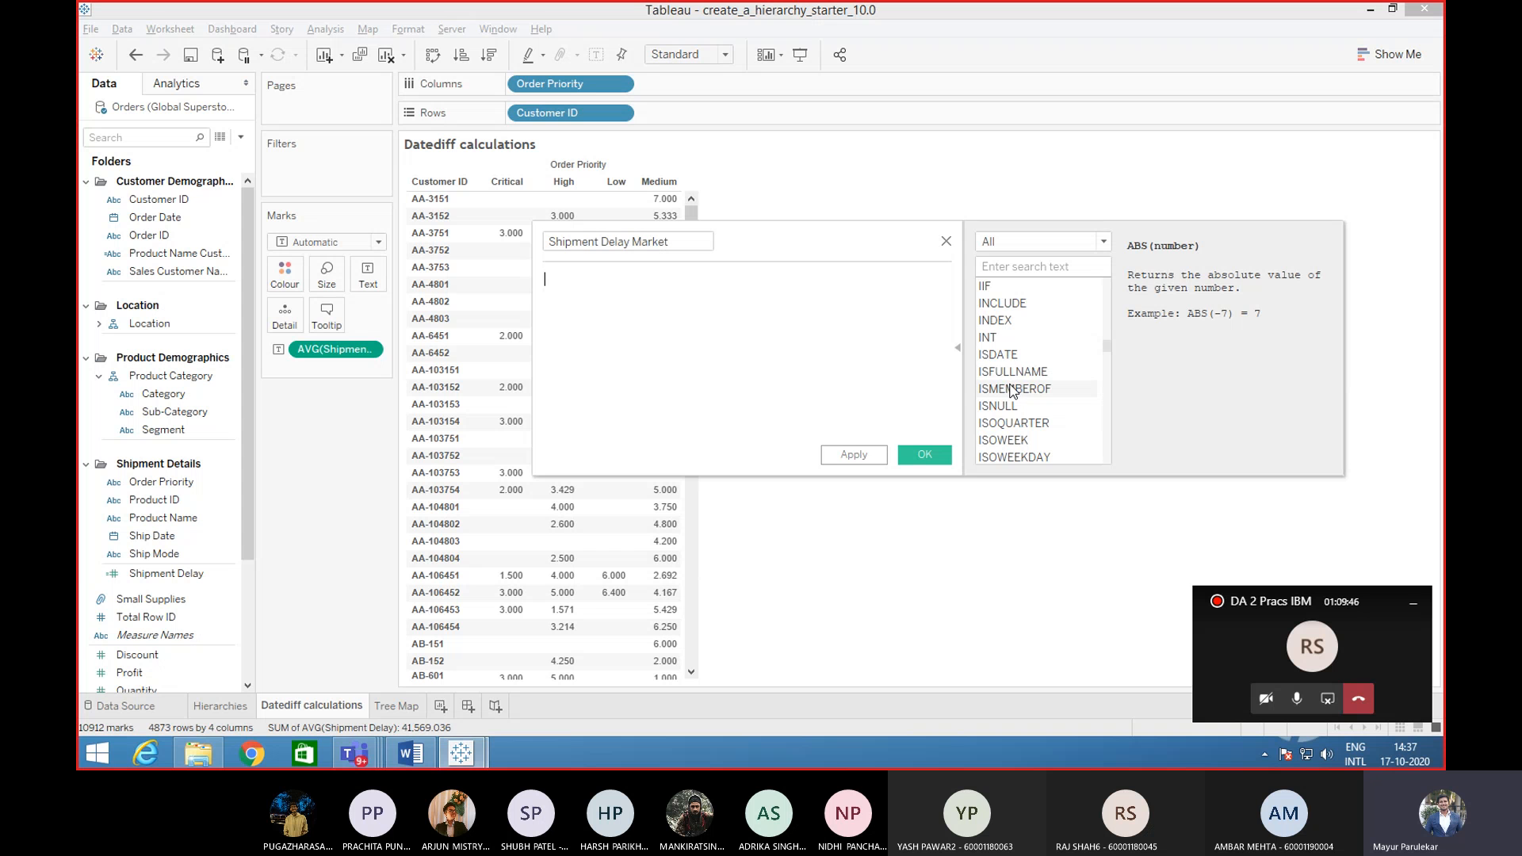
pyautogui.scroll(-5, 1010, 390)
pyautogui.scroll(-1, 1008, 390)
pyautogui.scroll(2, 1000, 371)
pyautogui.scroll(1, 998, 363)
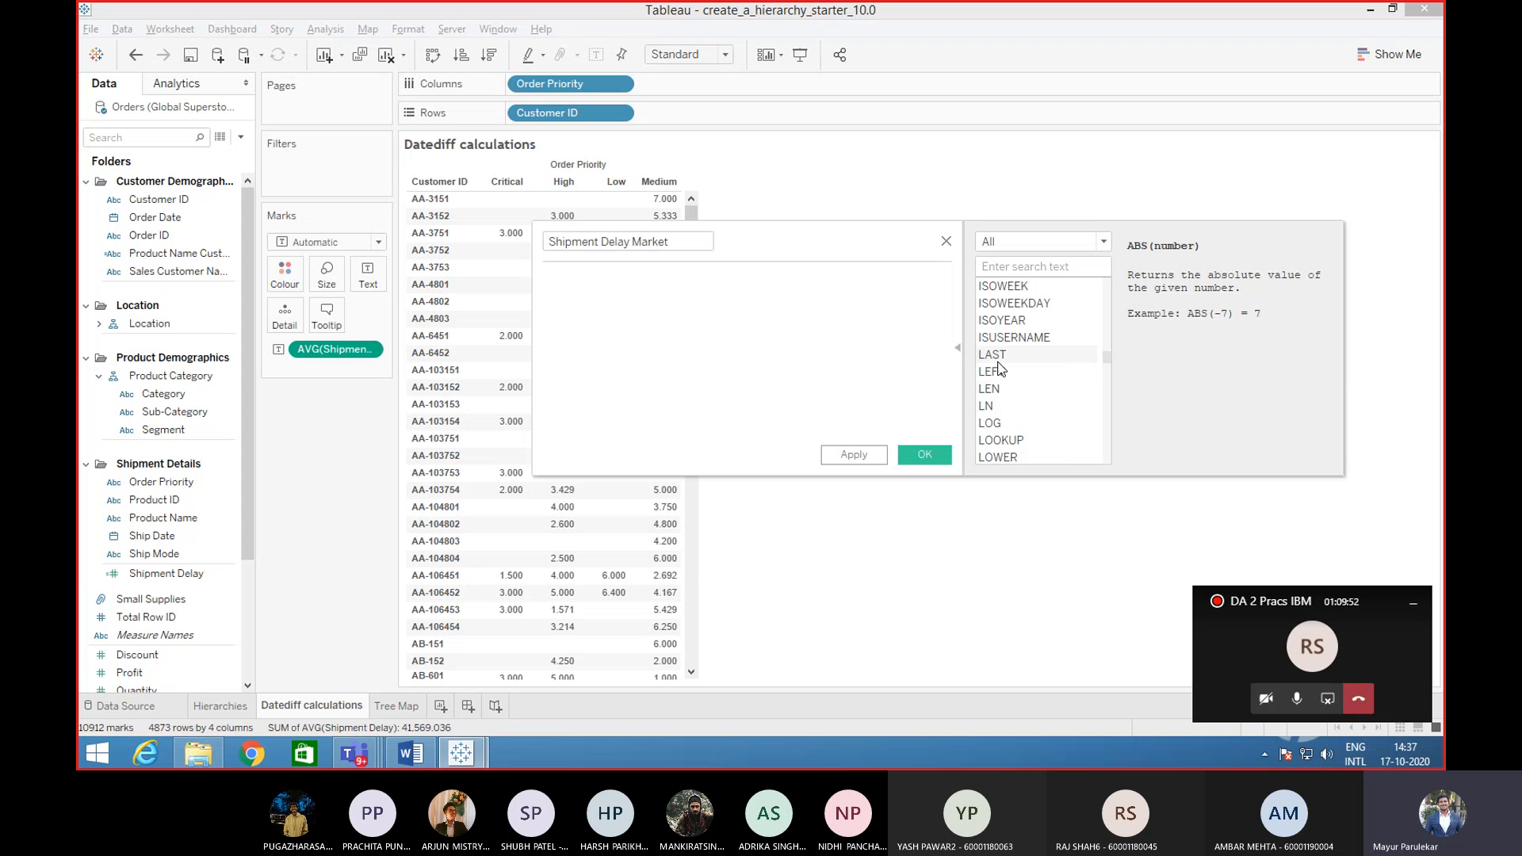
pyautogui.scroll(-1, 1002, 391)
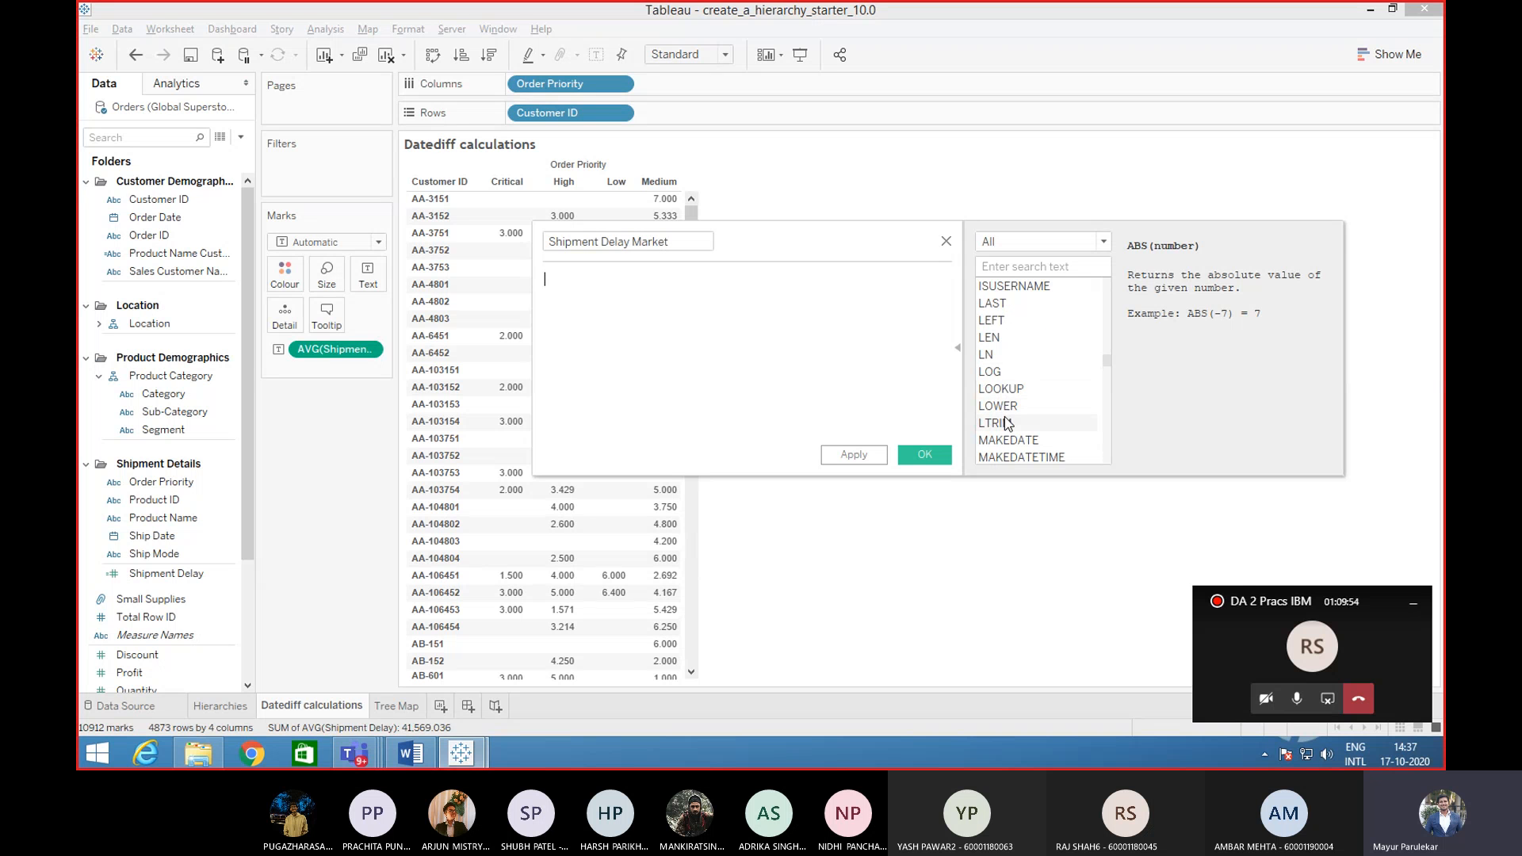
pyautogui.scroll(-8, 997, 428)
pyautogui.scroll(-7, 1008, 428)
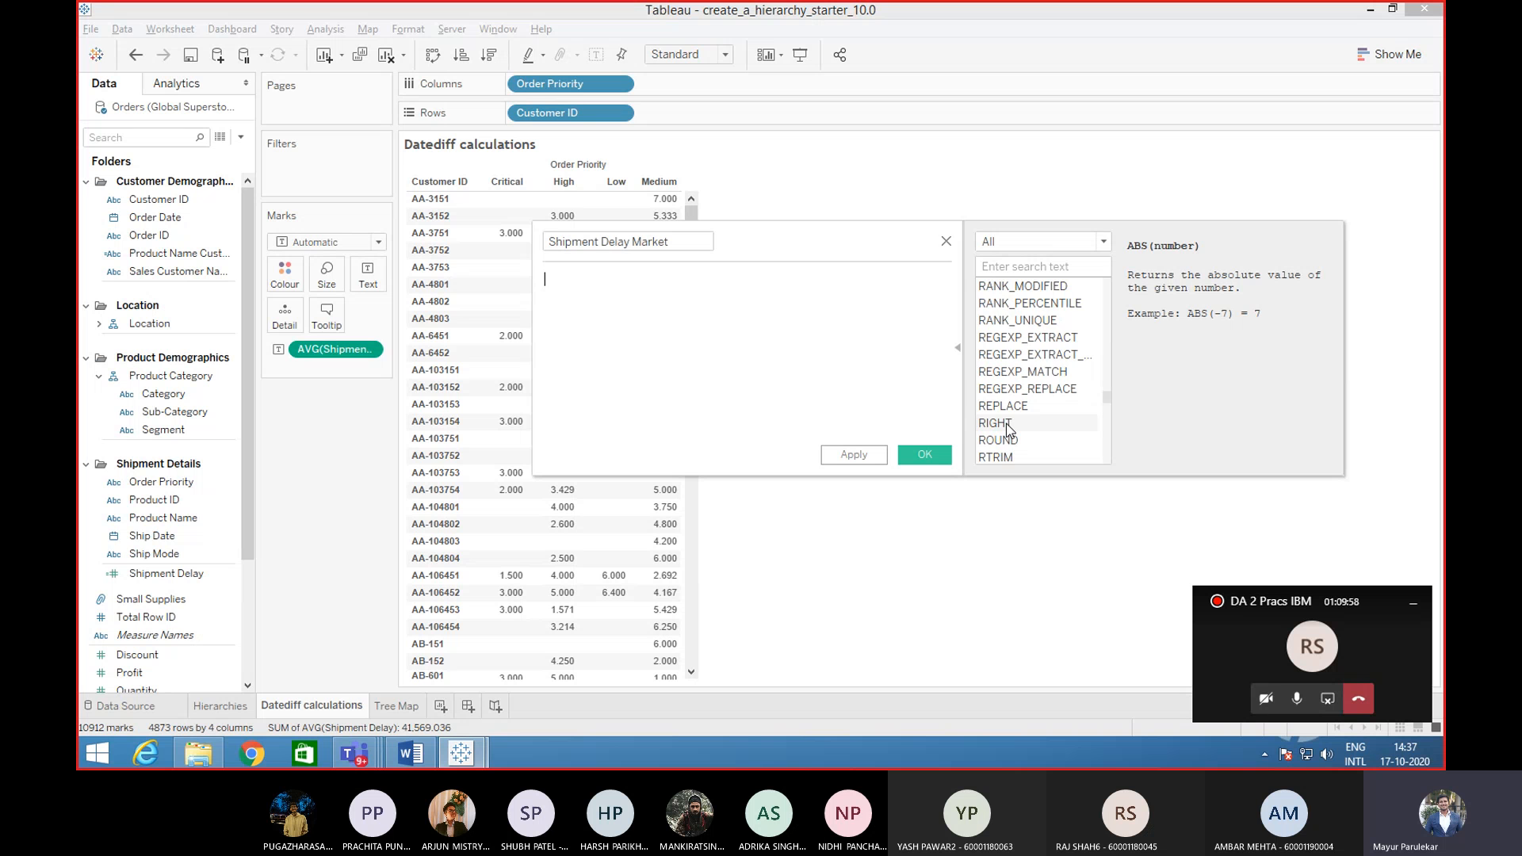
pyautogui.scroll(-3, 1007, 432)
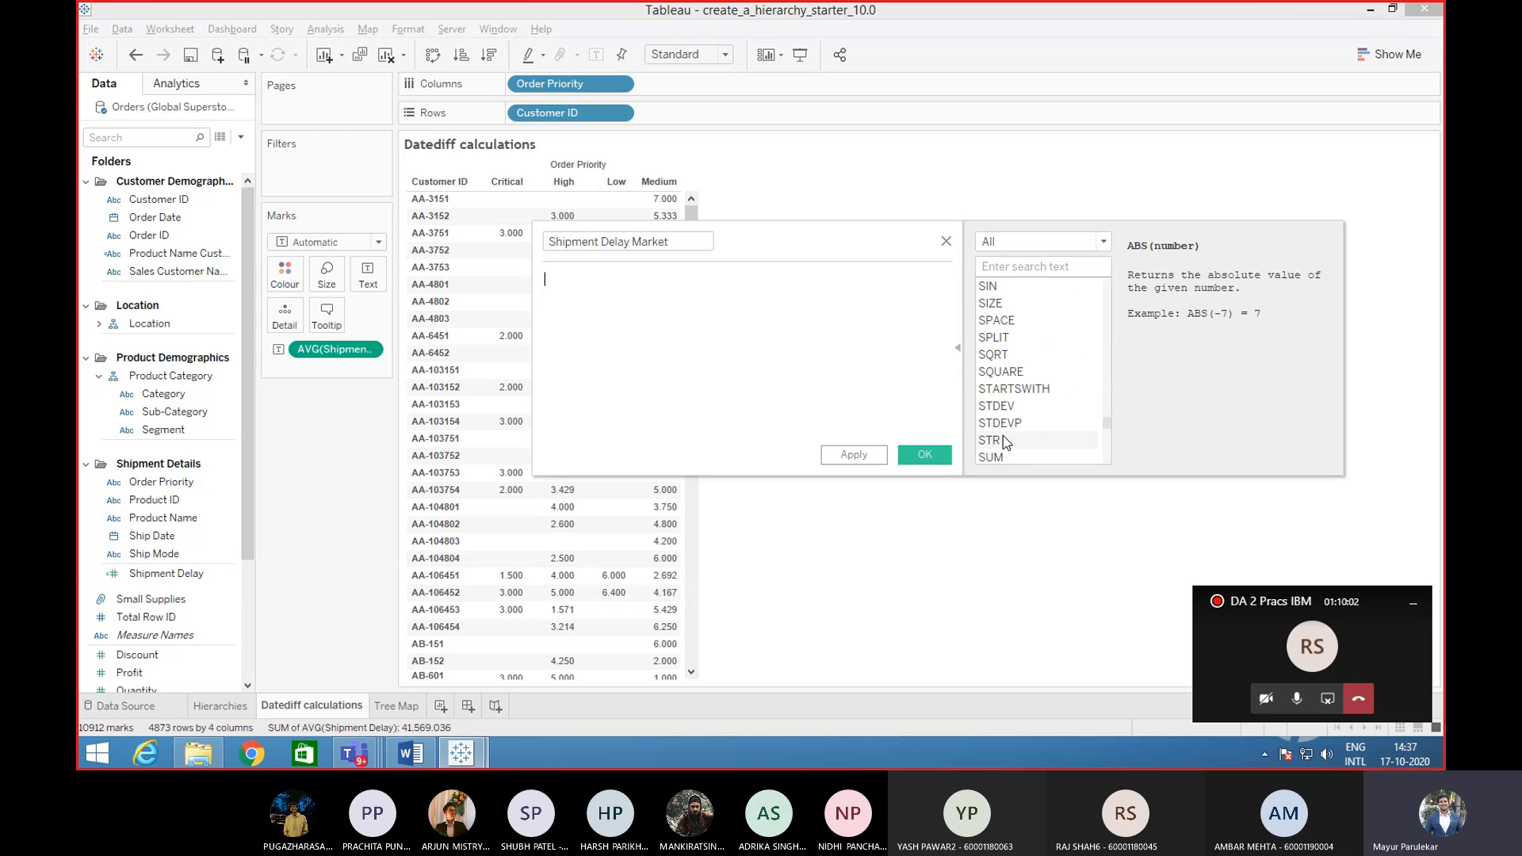
pyautogui.scroll(5, 1002, 435)
pyautogui.moveTo(1107, 408); pyautogui.dragTo(1107, 285)
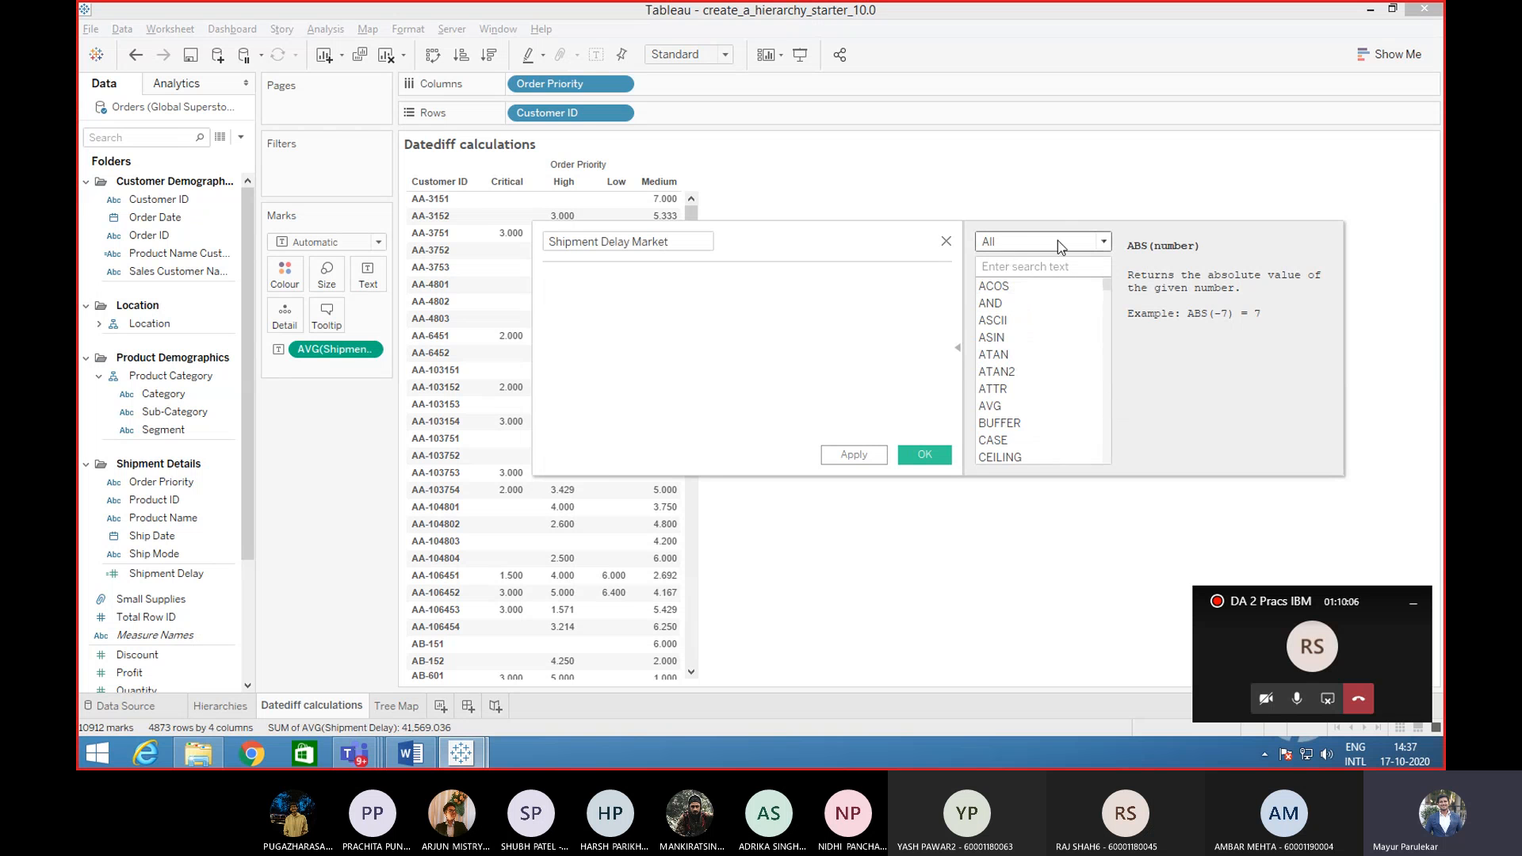
# - Restrict the function list to Aggregate and read the descriptions of CORR, MEDIAN, STDEV and VARP
pyautogui.click(1105, 242)
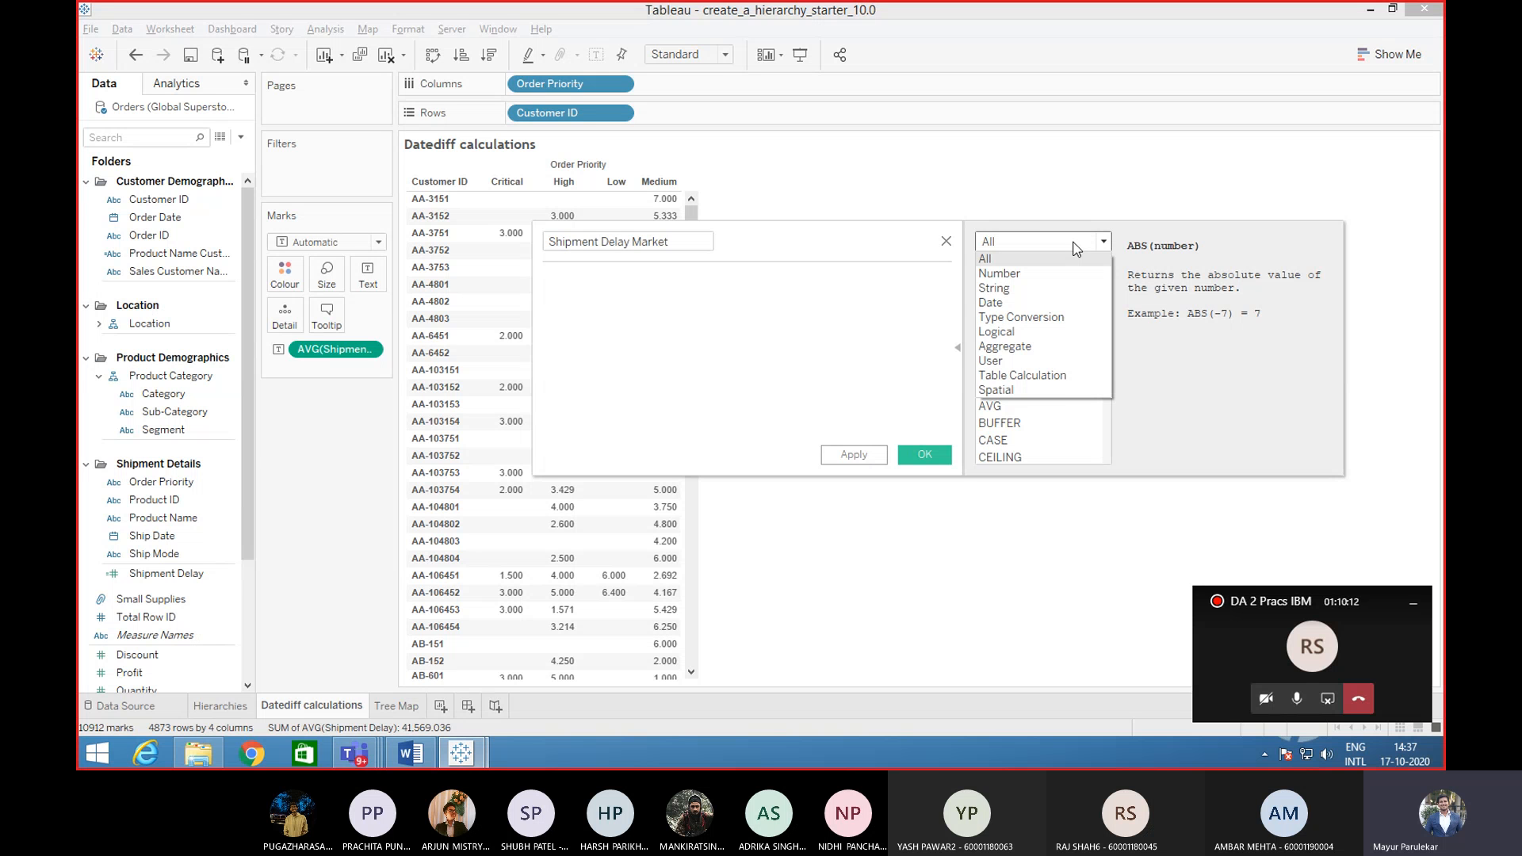
pyautogui.click(1024, 346)
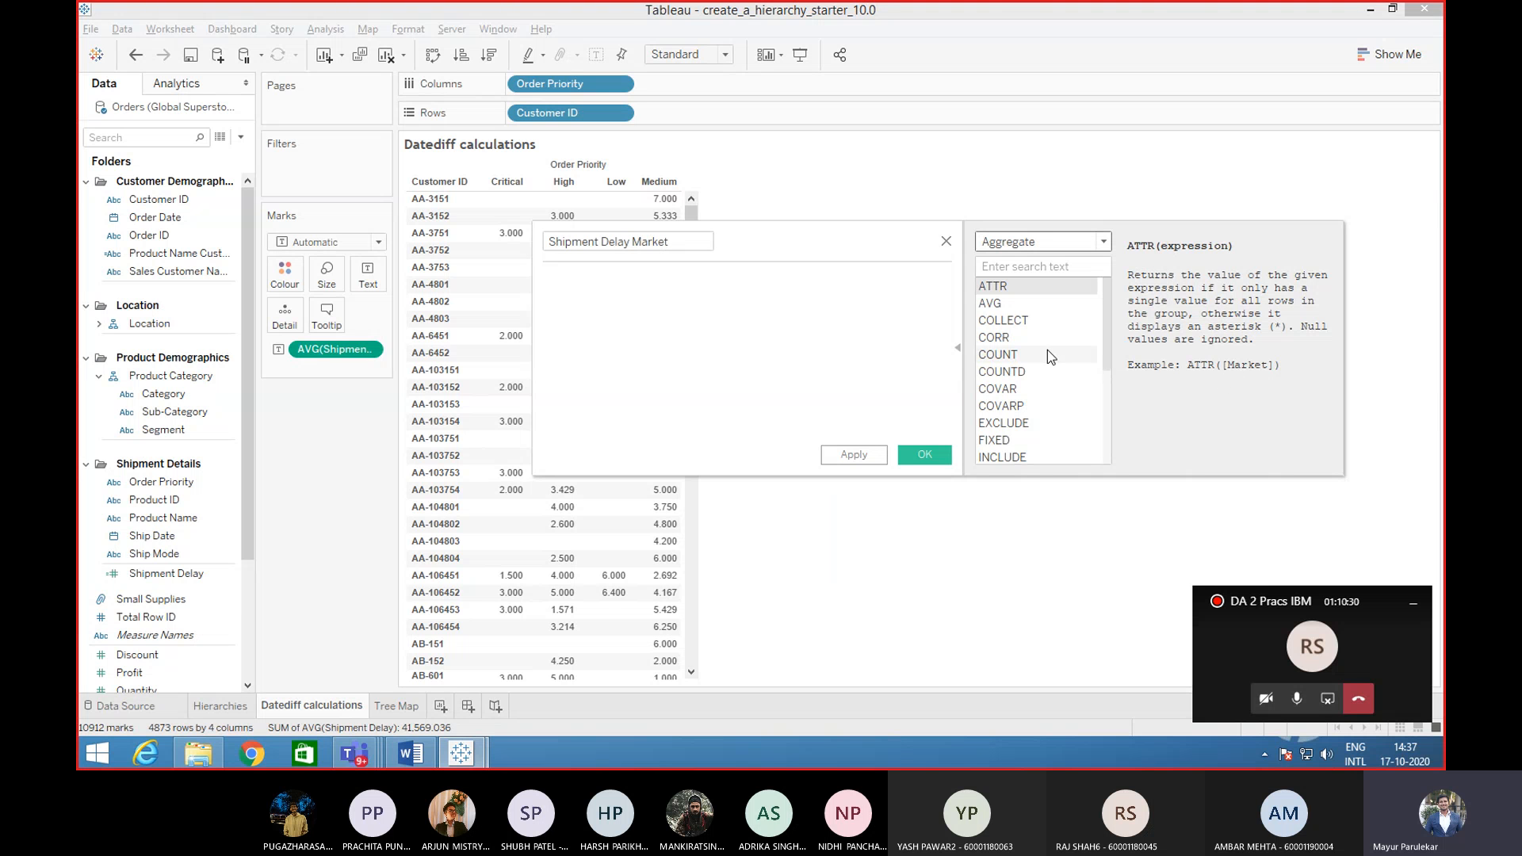
pyautogui.click(1011, 341)
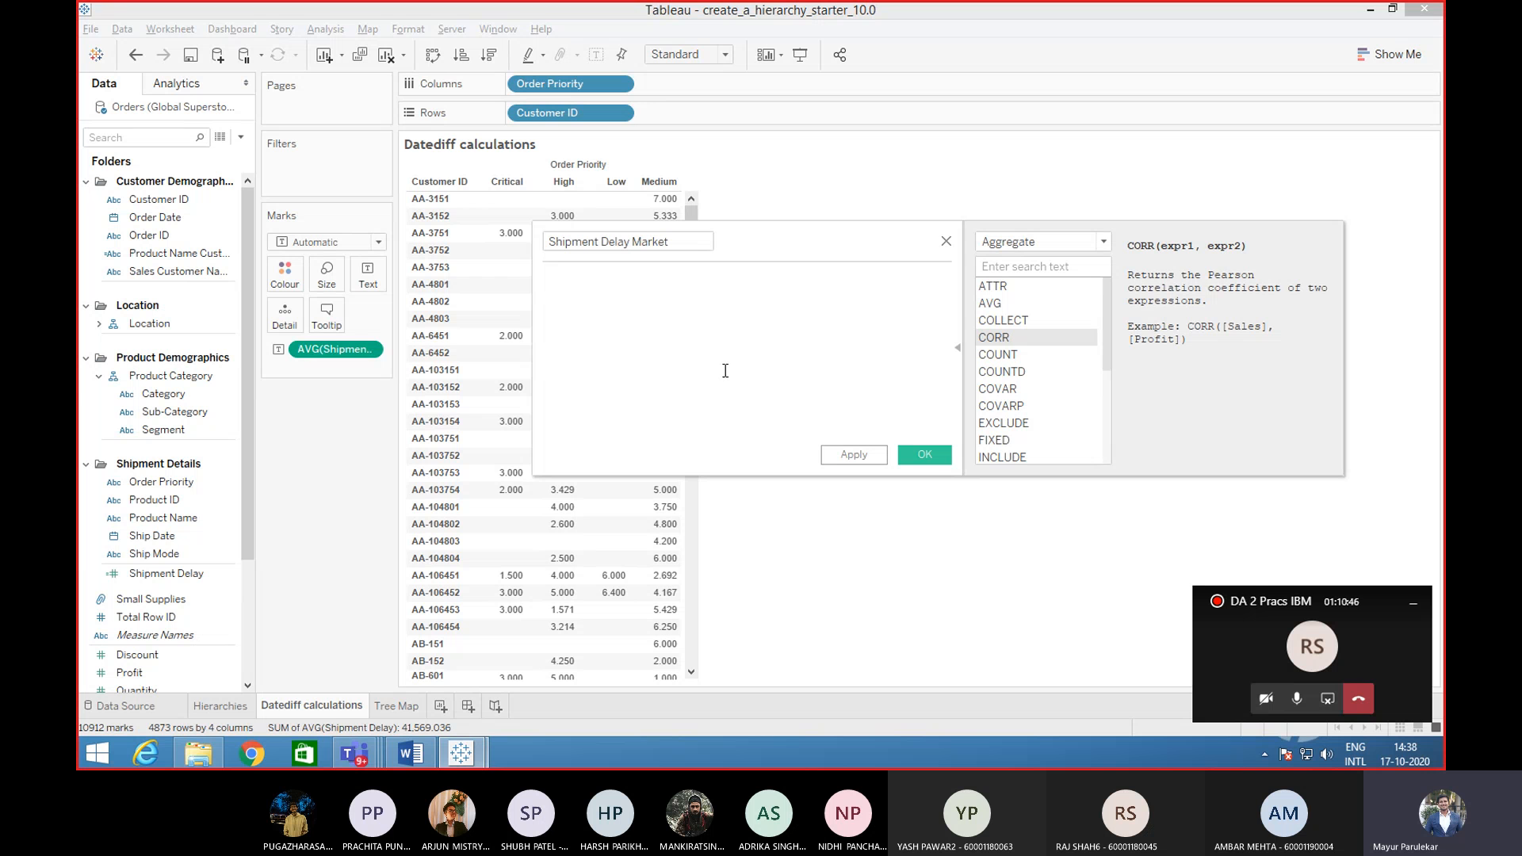
pyautogui.moveTo(1109, 328); pyautogui.dragTo(1111, 384)
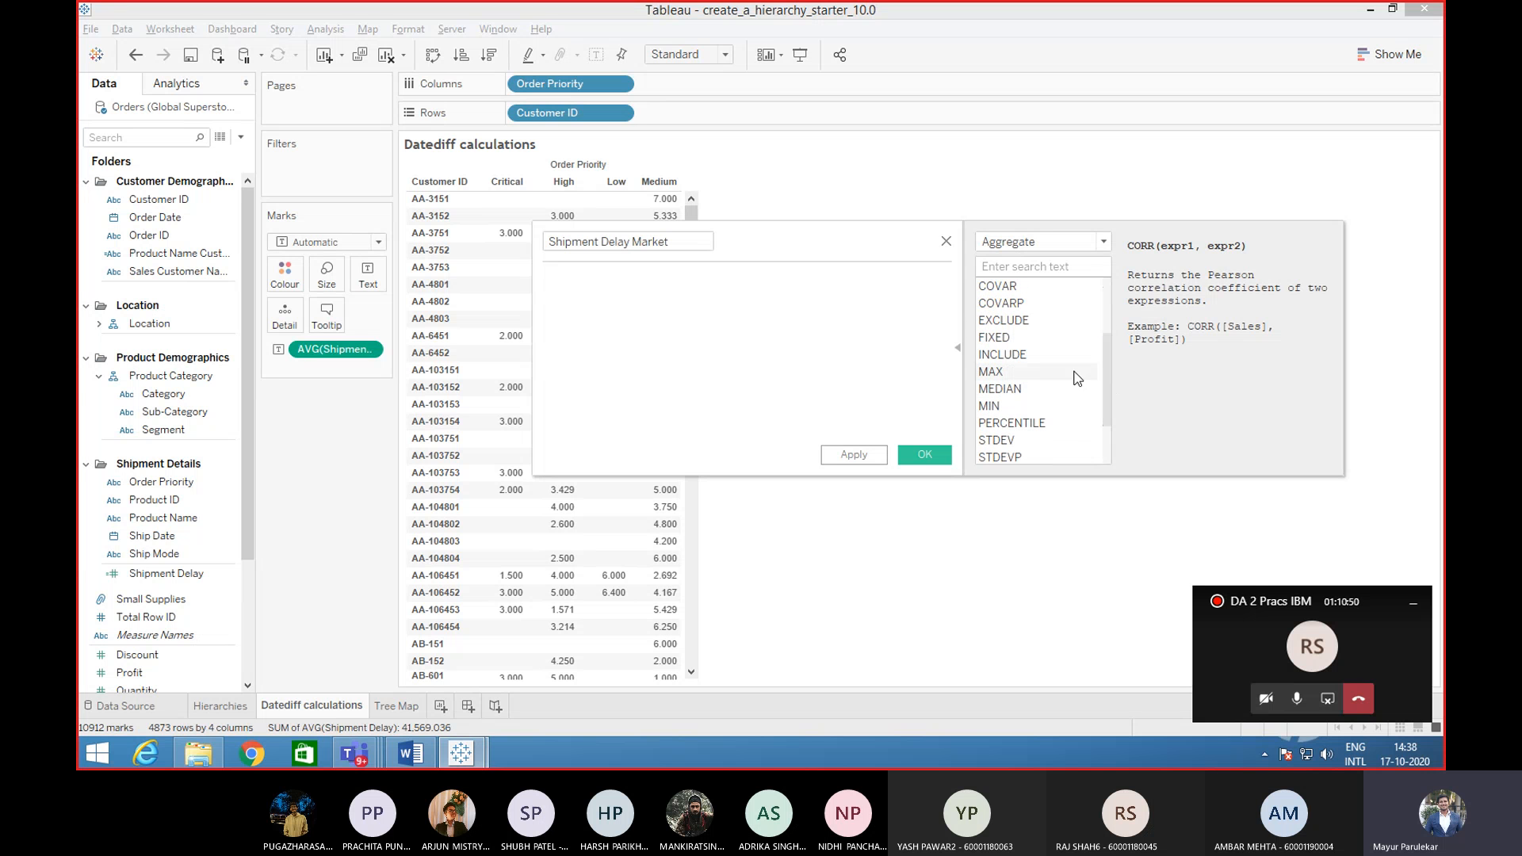
pyautogui.click(1074, 389)
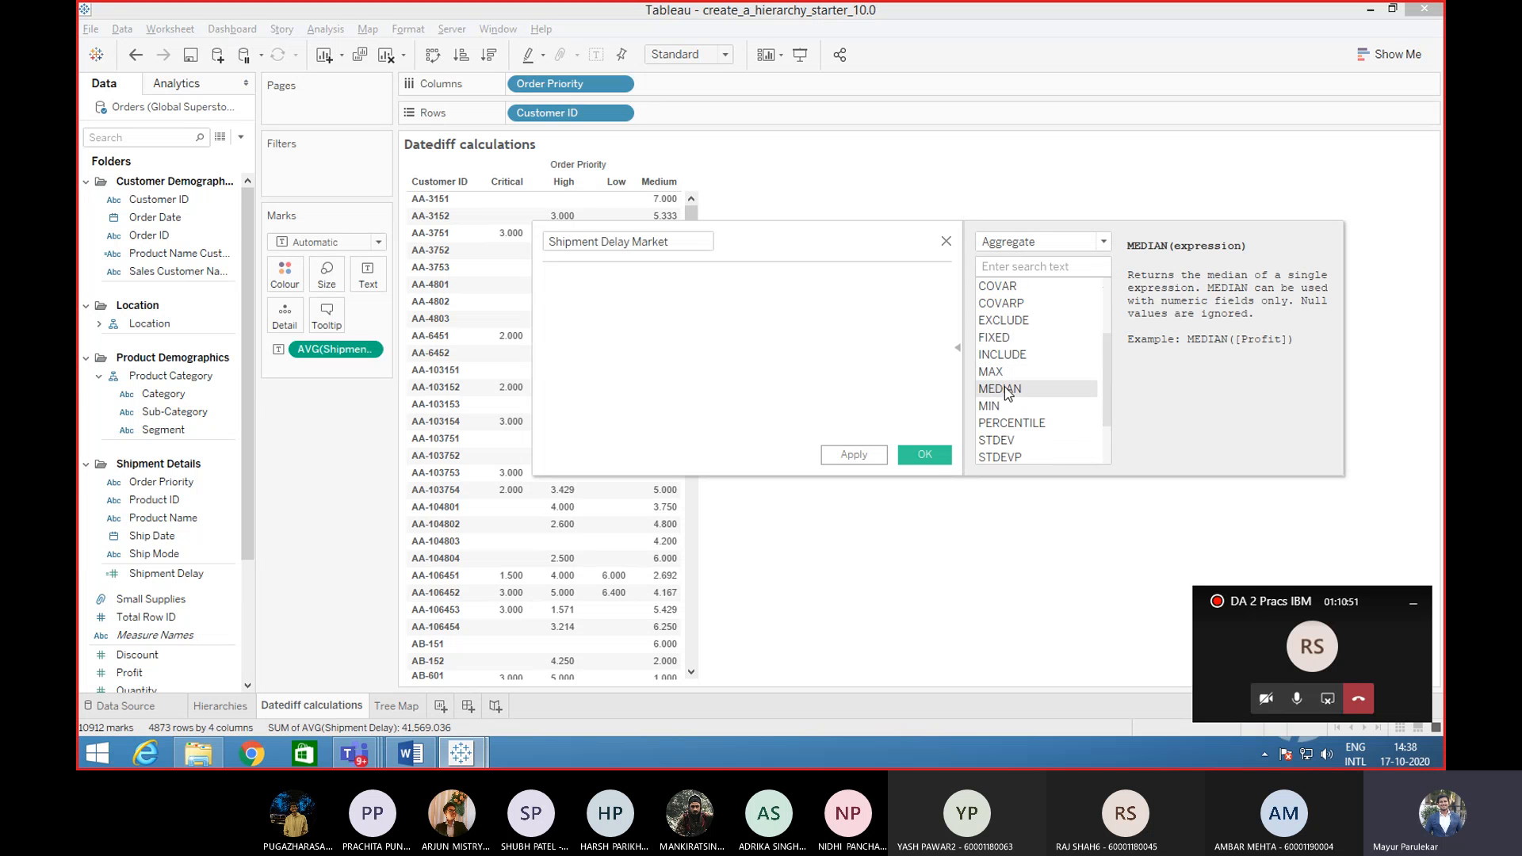
pyautogui.click(1011, 442)
pyautogui.scroll(-2, 1018, 434)
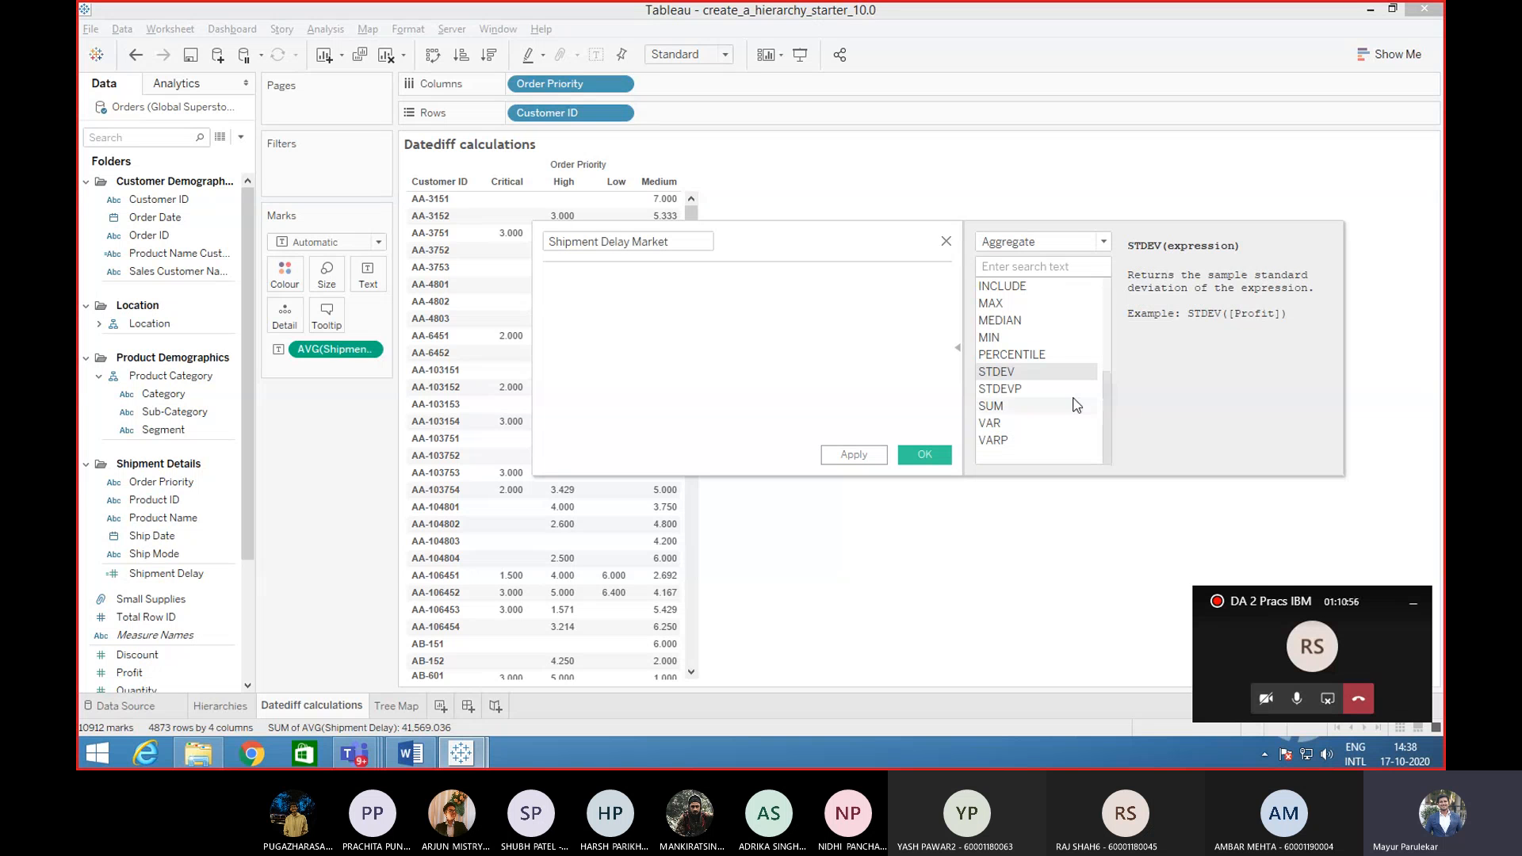
pyautogui.click(1017, 443)
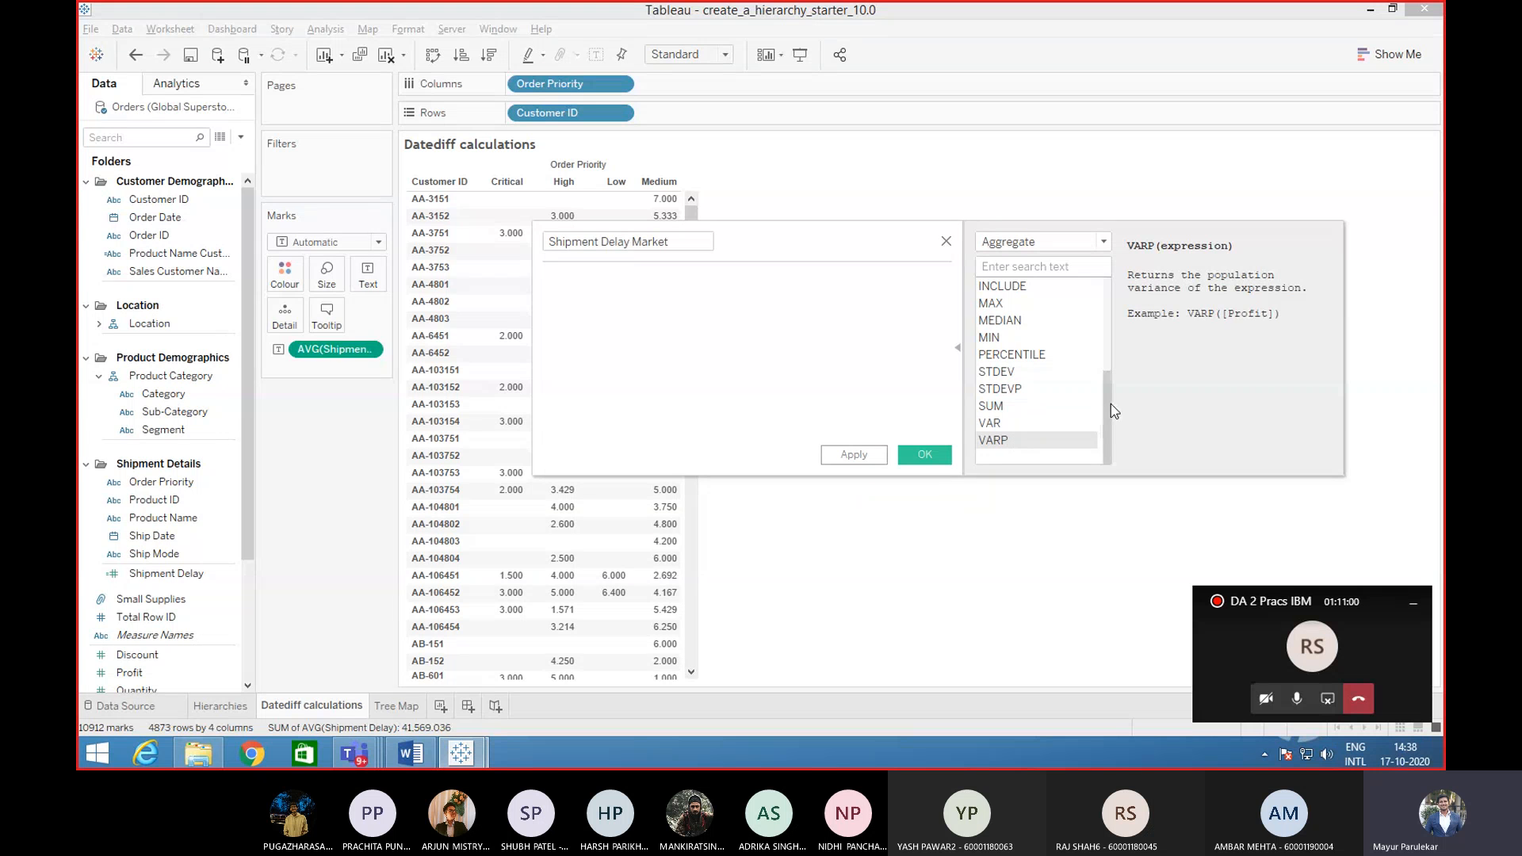
pyautogui.moveTo(1110, 401); pyautogui.dragTo(1106, 309)
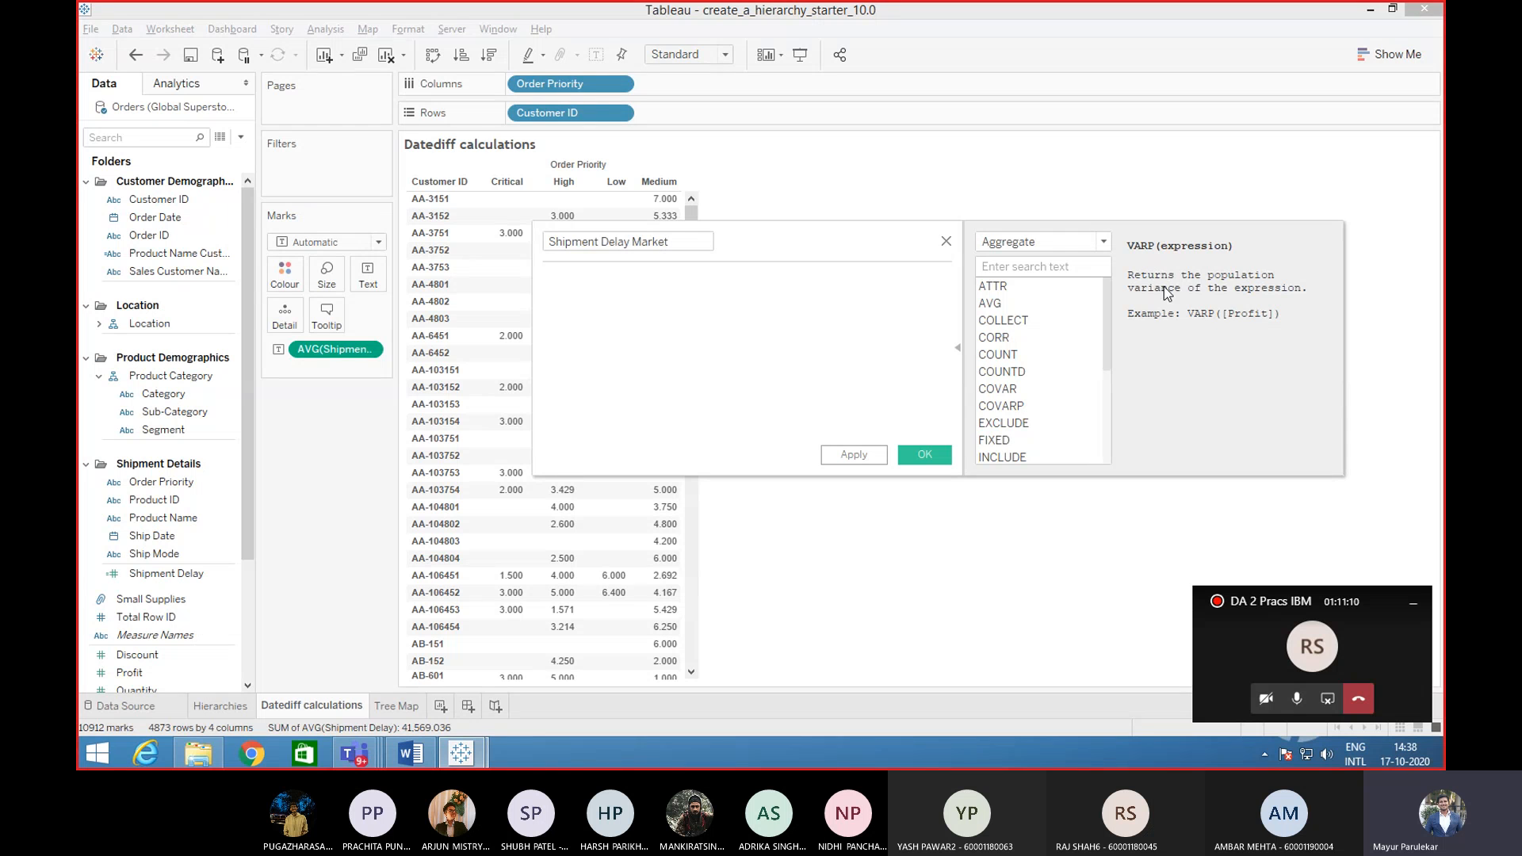
# - Restrict the function list to Table Calculation and look through its functions down to the WINDOW functions
pyautogui.click(1103, 243)
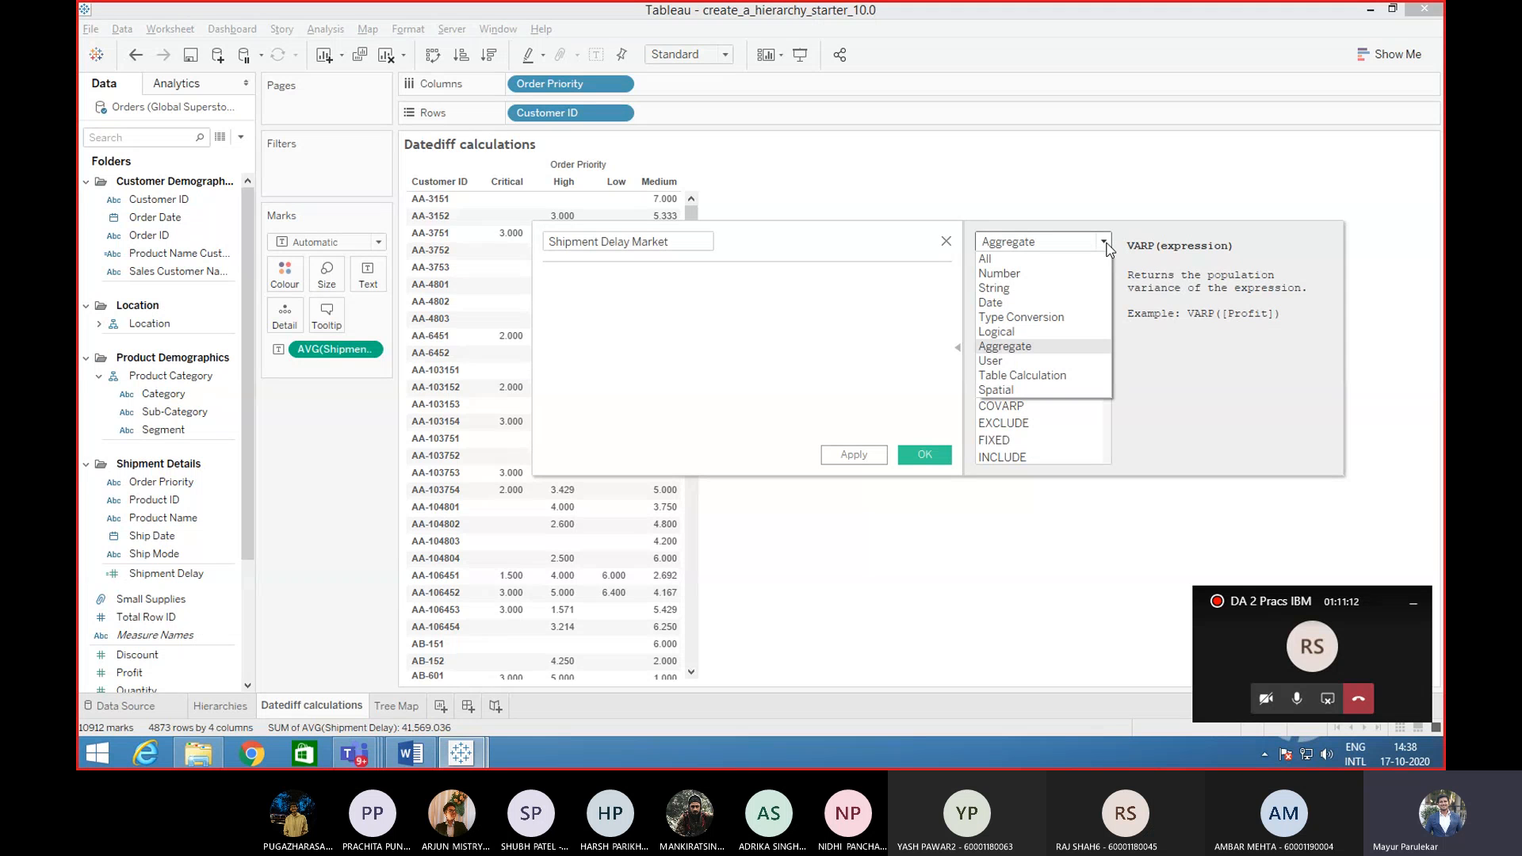
pyautogui.click(1040, 376)
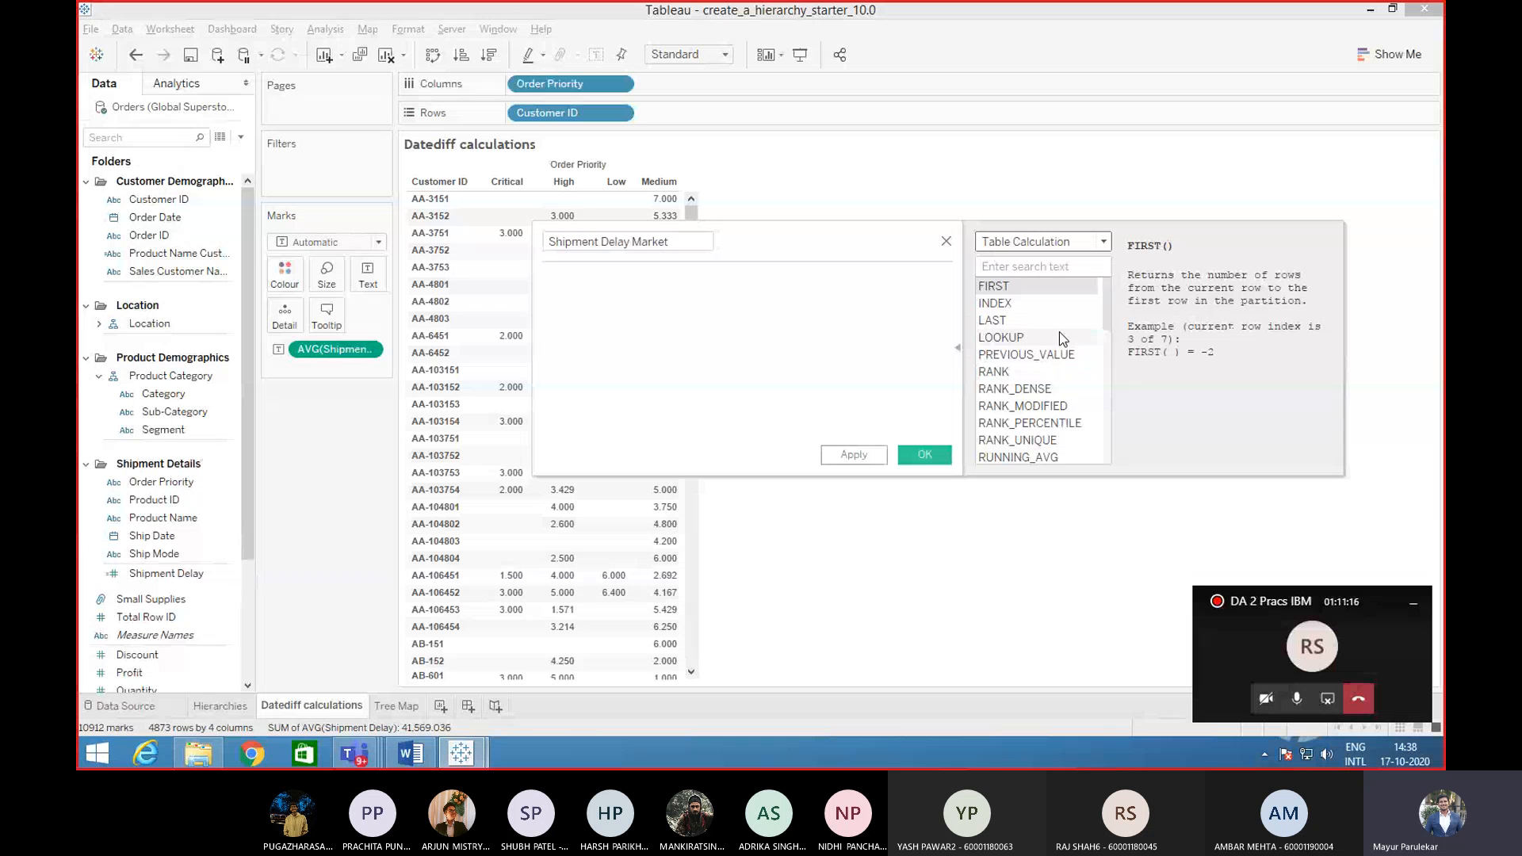
pyautogui.scroll(-1, 1059, 333)
pyautogui.scroll(-1, 1060, 332)
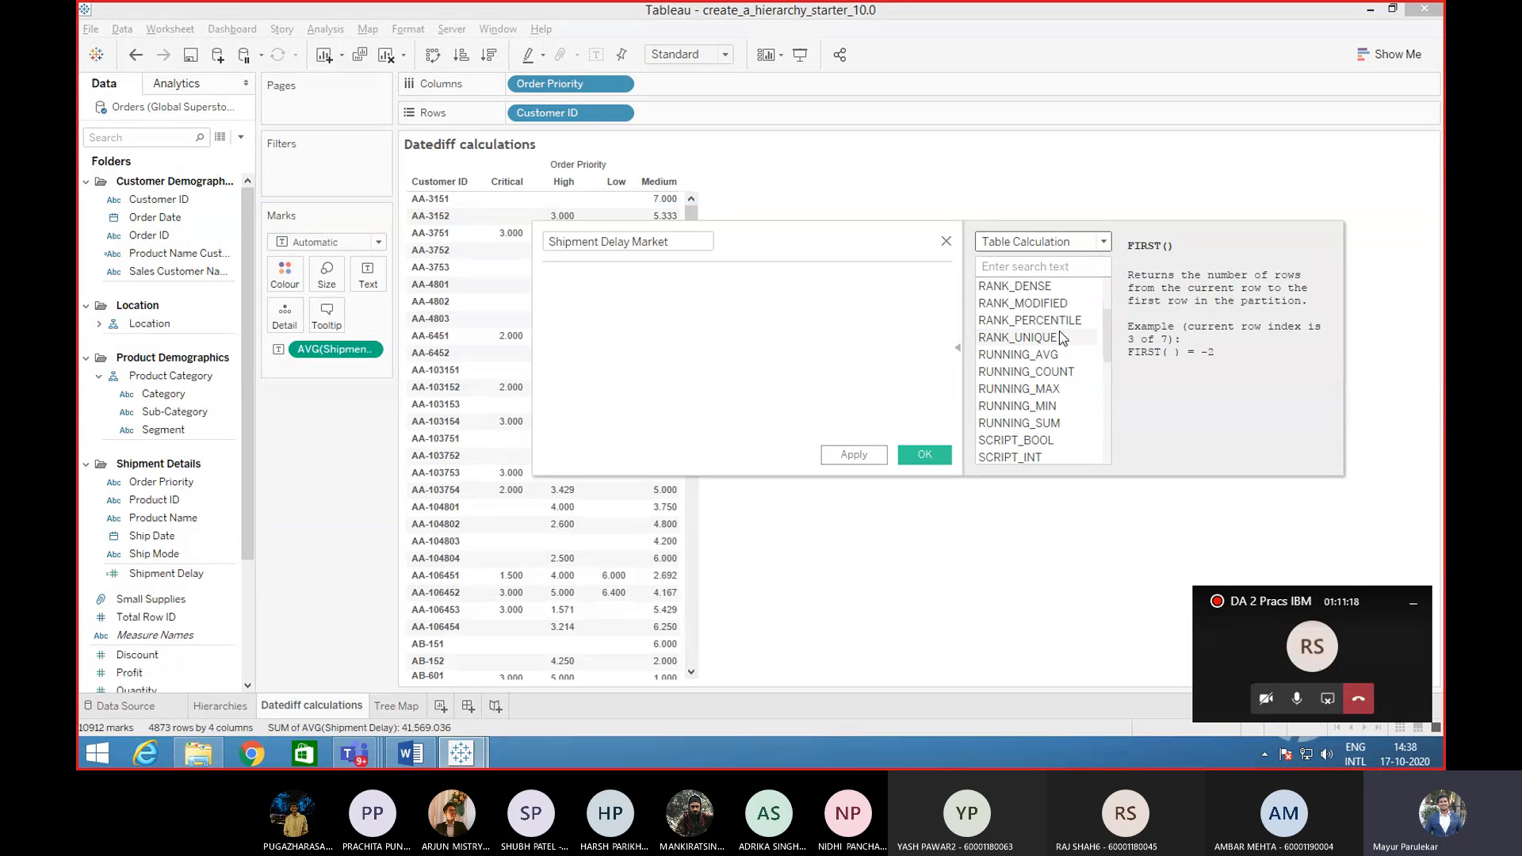
pyautogui.scroll(-1, 1060, 406)
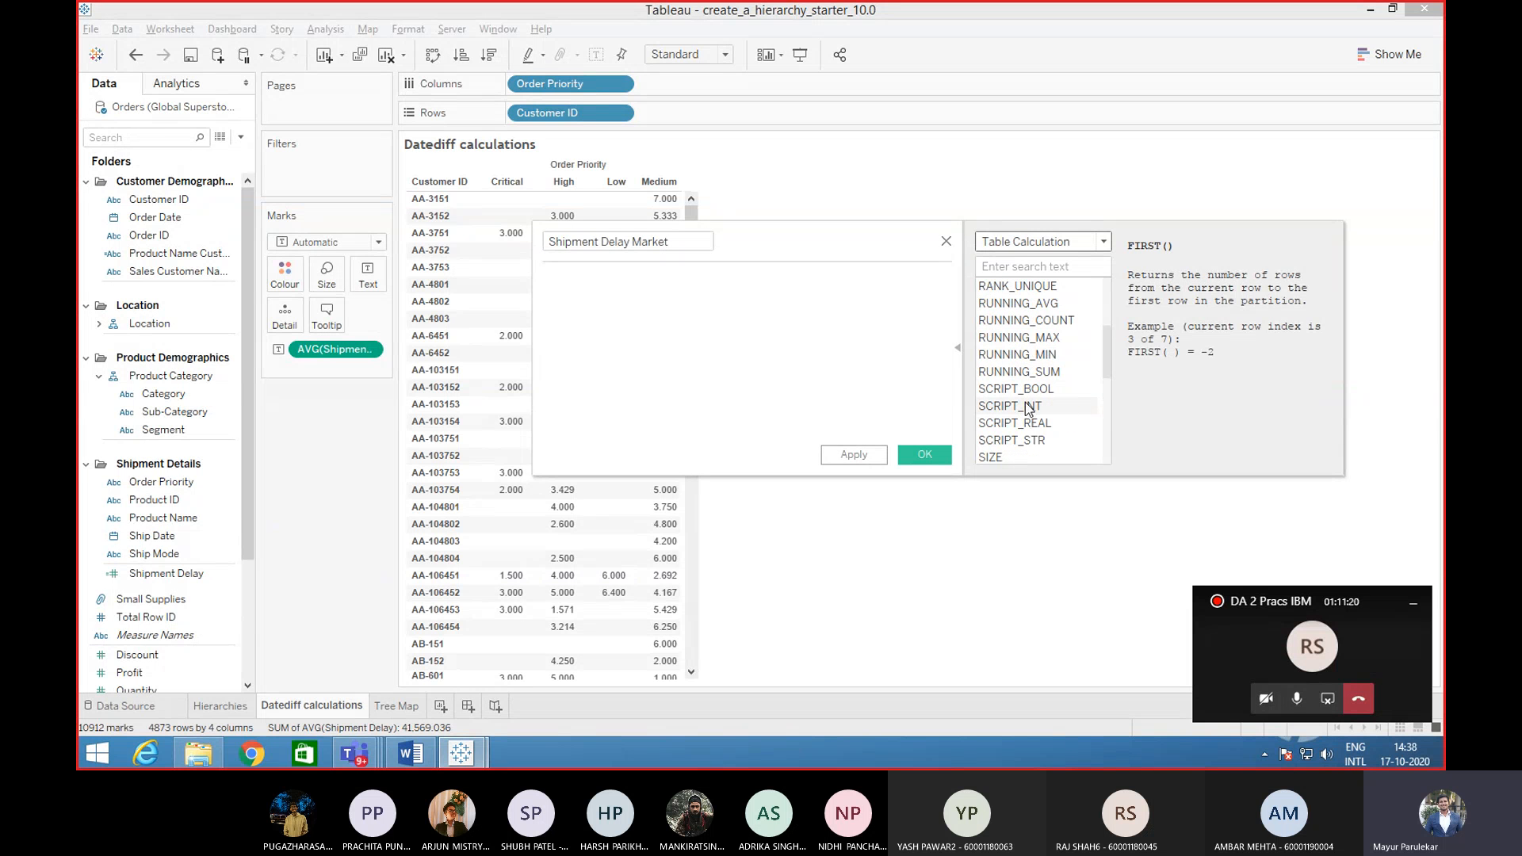
pyautogui.scroll(-4, 1054, 405)
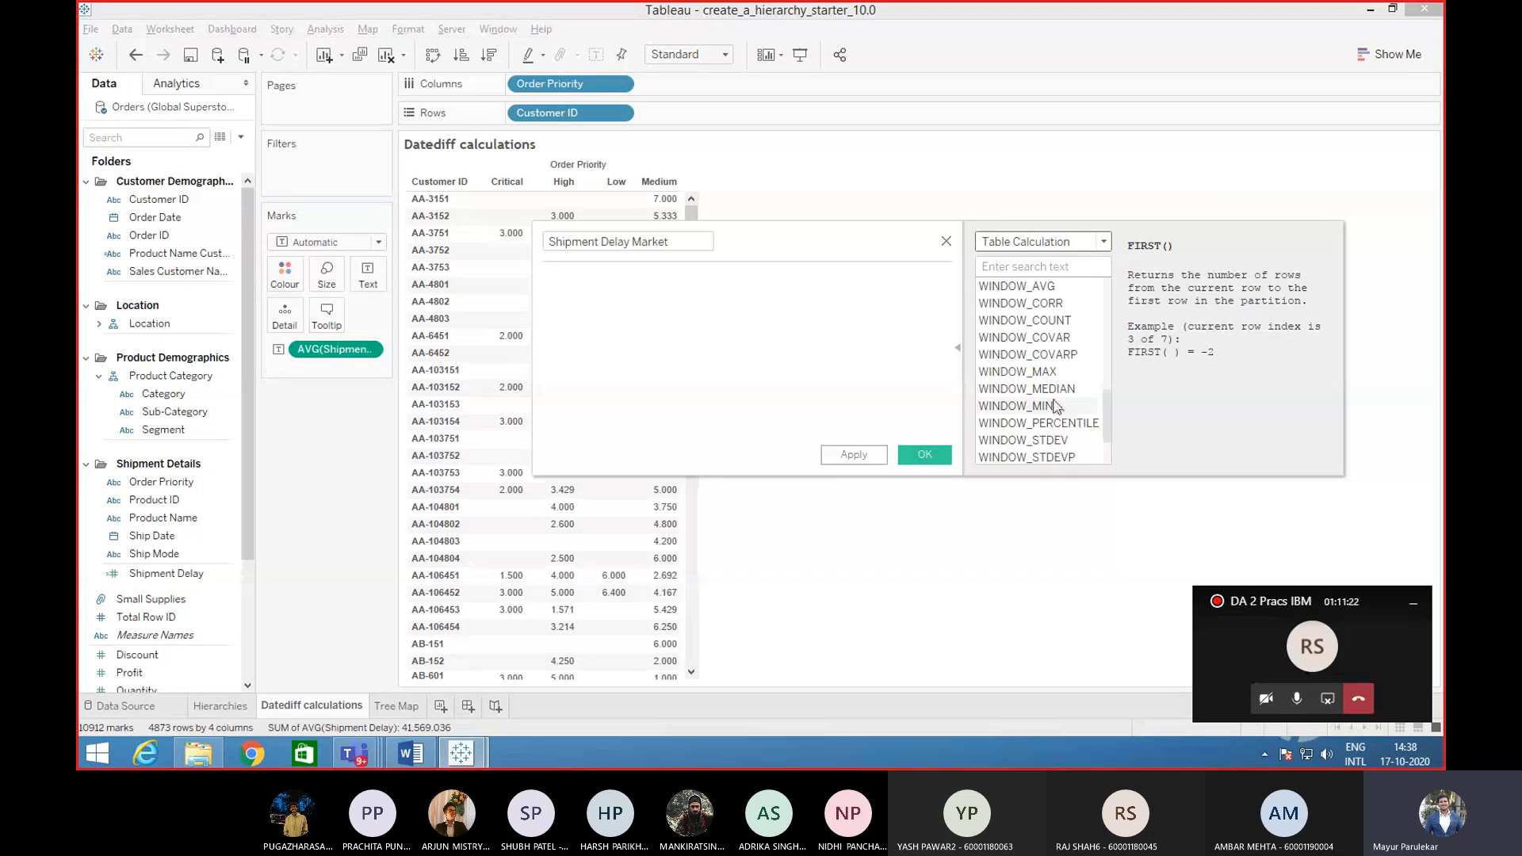
pyautogui.scroll(-2, 1069, 408)
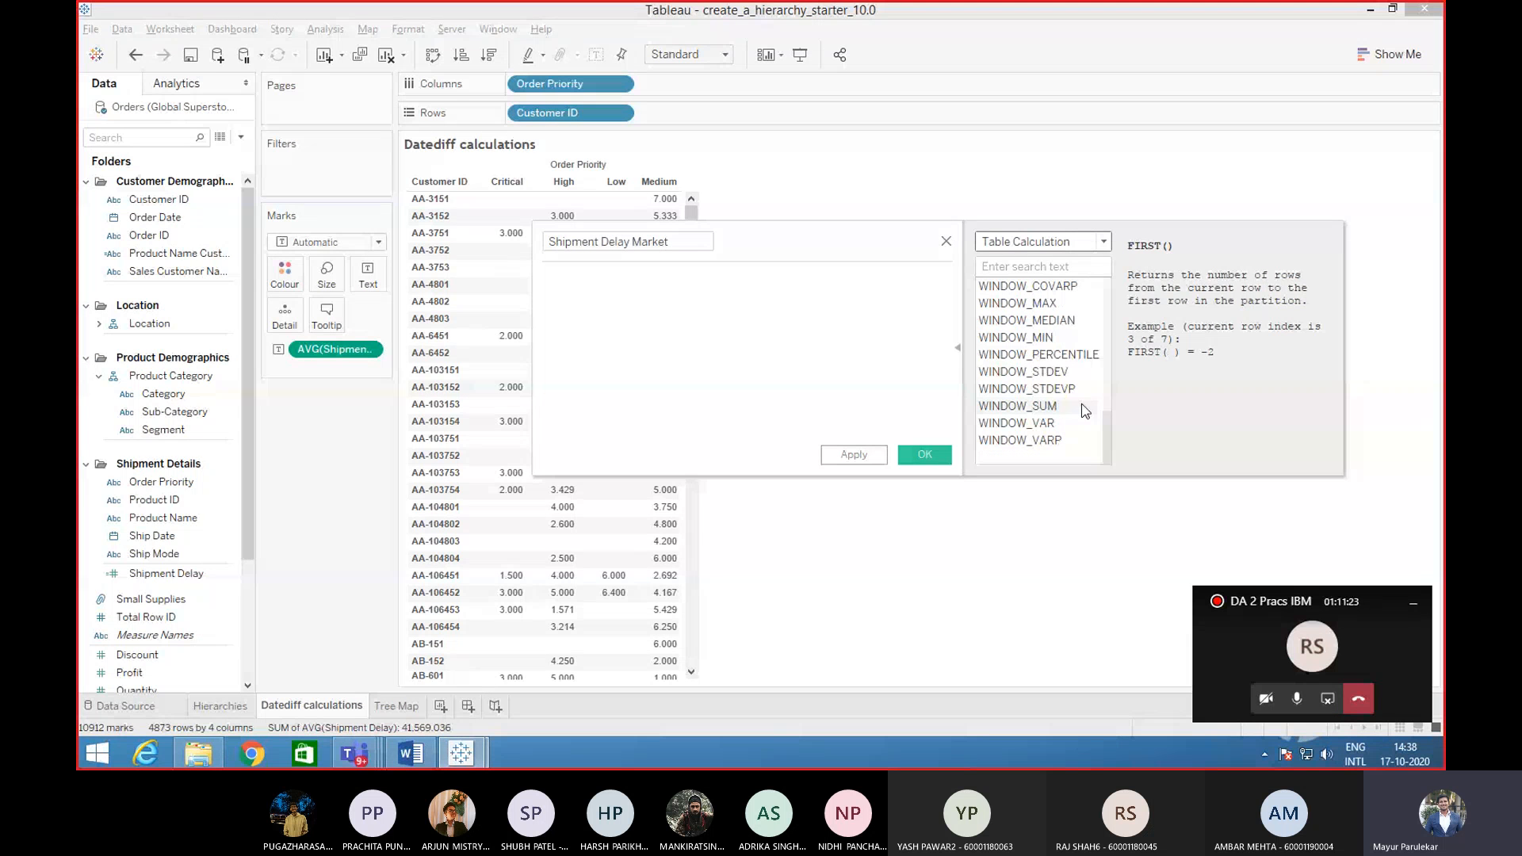
# - Restrict the function list to Date and read the descriptions of DATEADD and DATEDIFF
pyautogui.click(1105, 242)
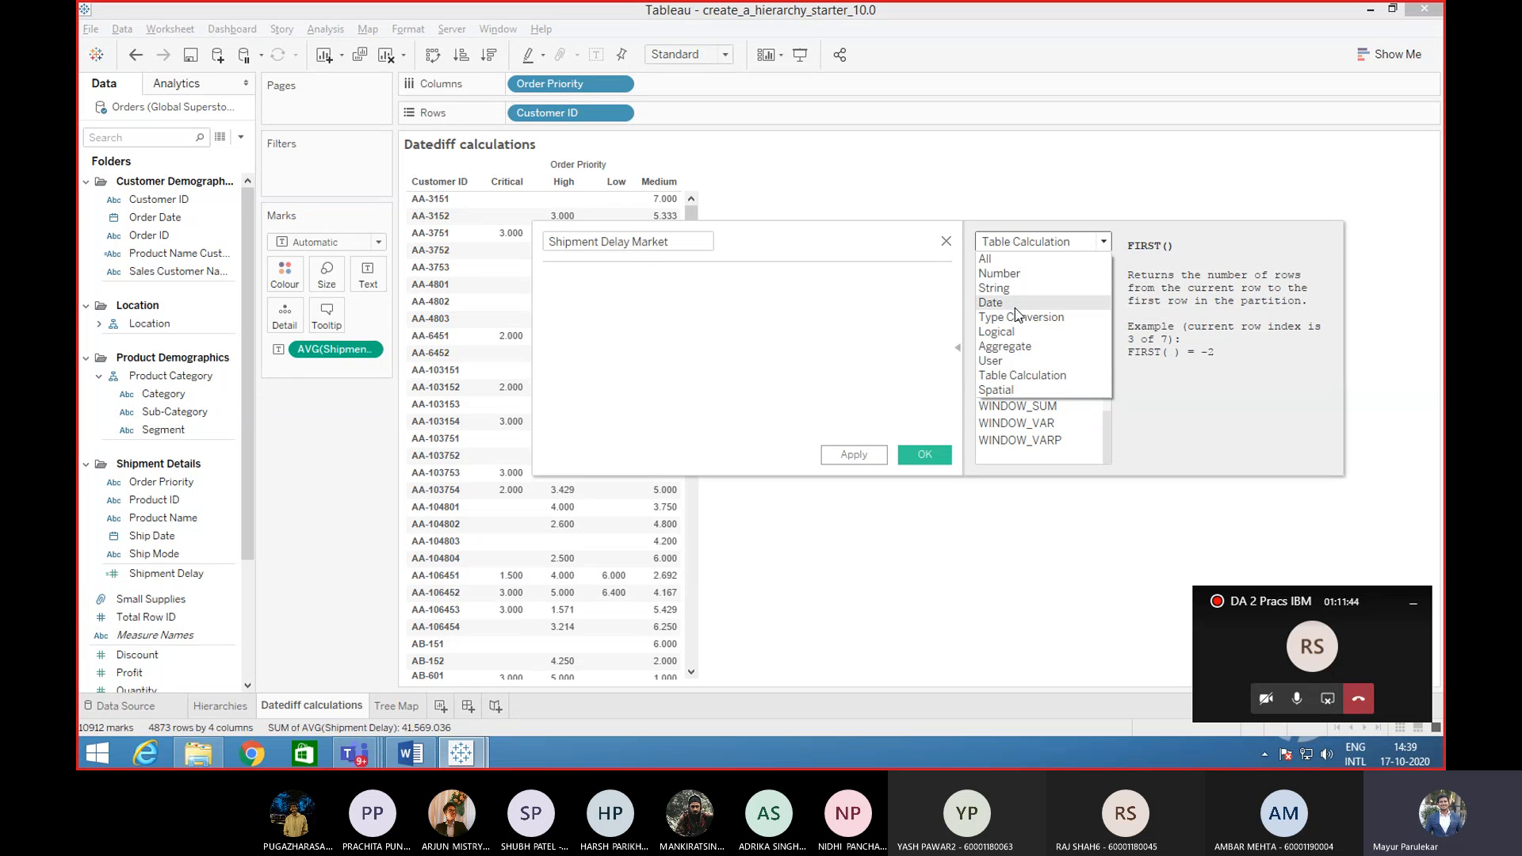
pyautogui.click(1014, 306)
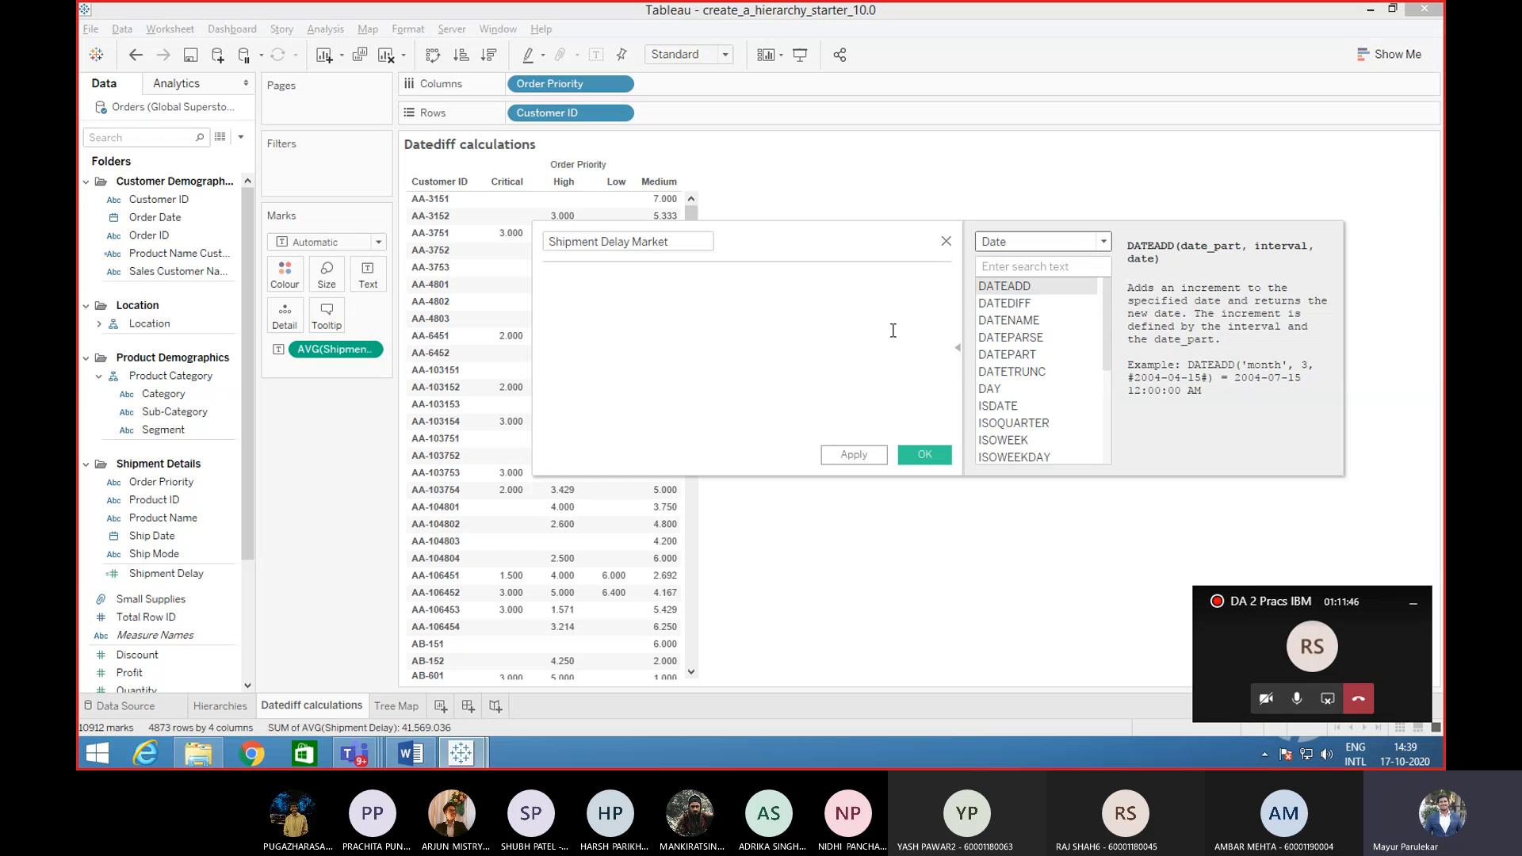
pyautogui.click(1003, 306)
pyautogui.click(1005, 285)
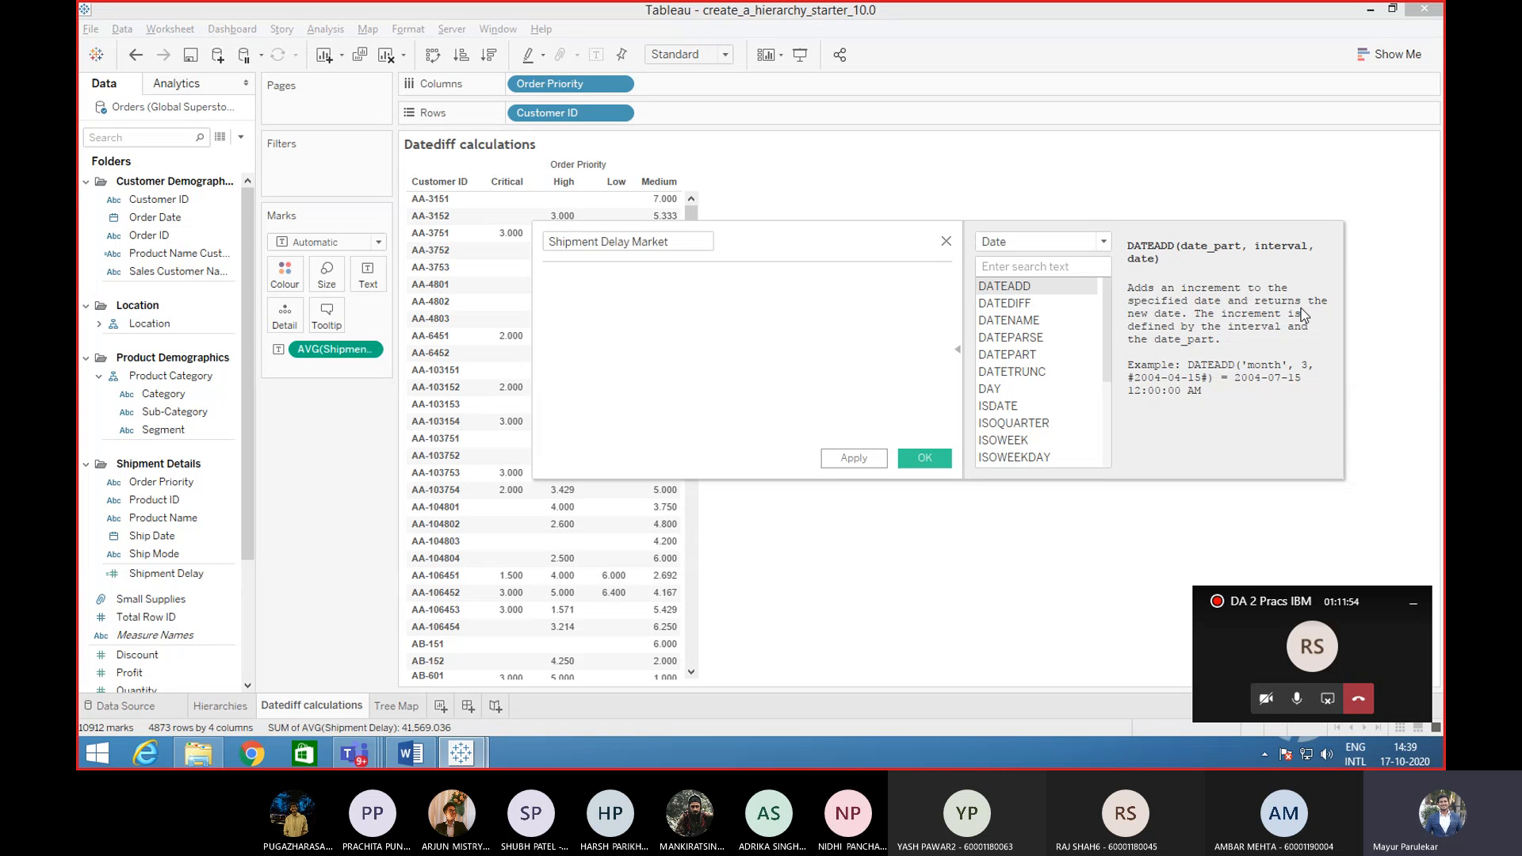
pyautogui.click(1005, 302)
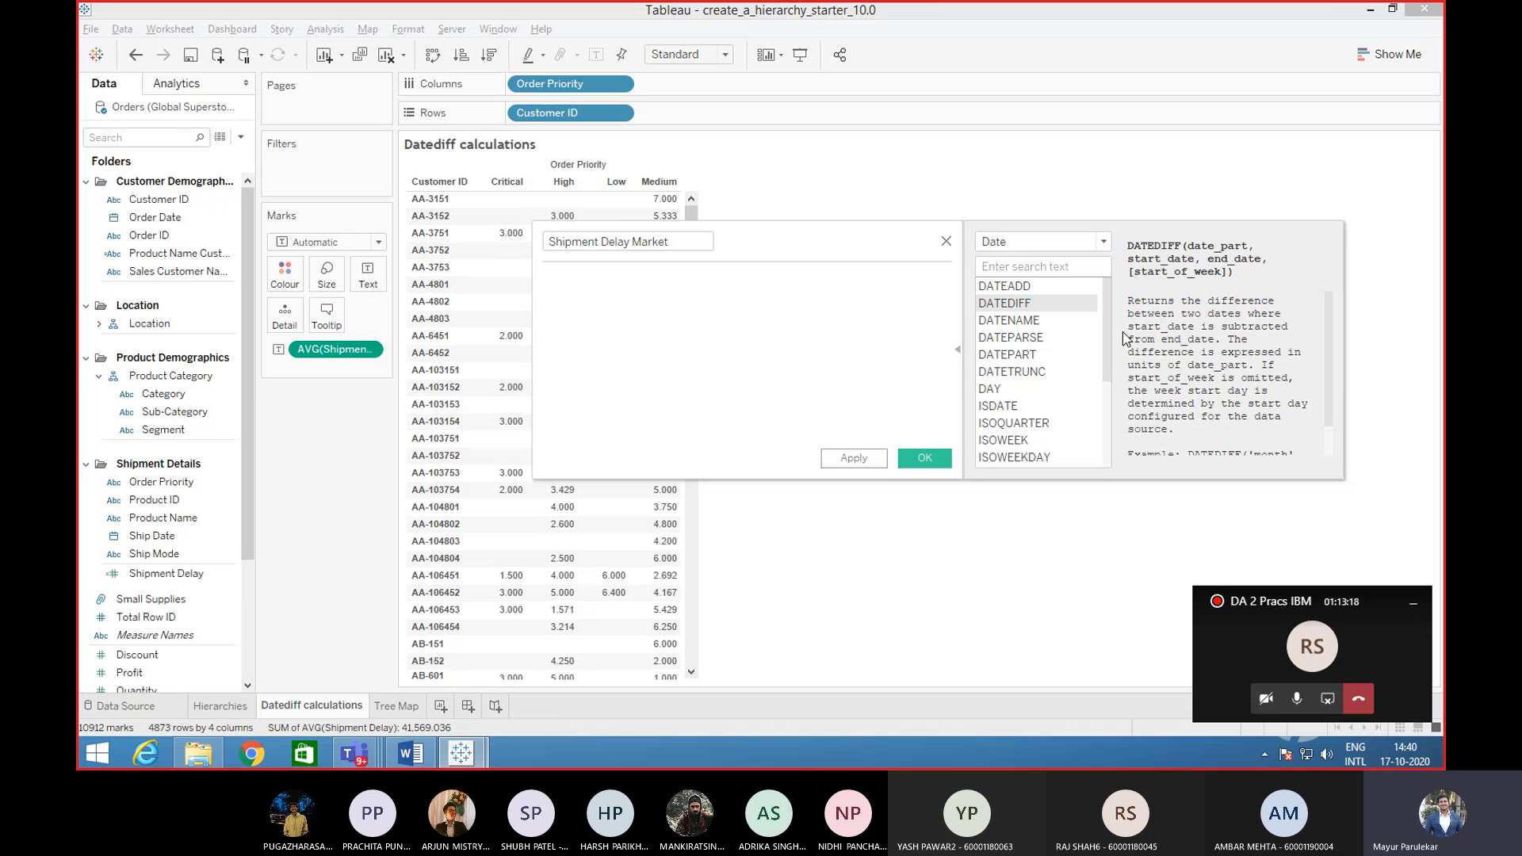
pyautogui.moveTo(1109, 307); pyautogui.dragTo(1110, 328)
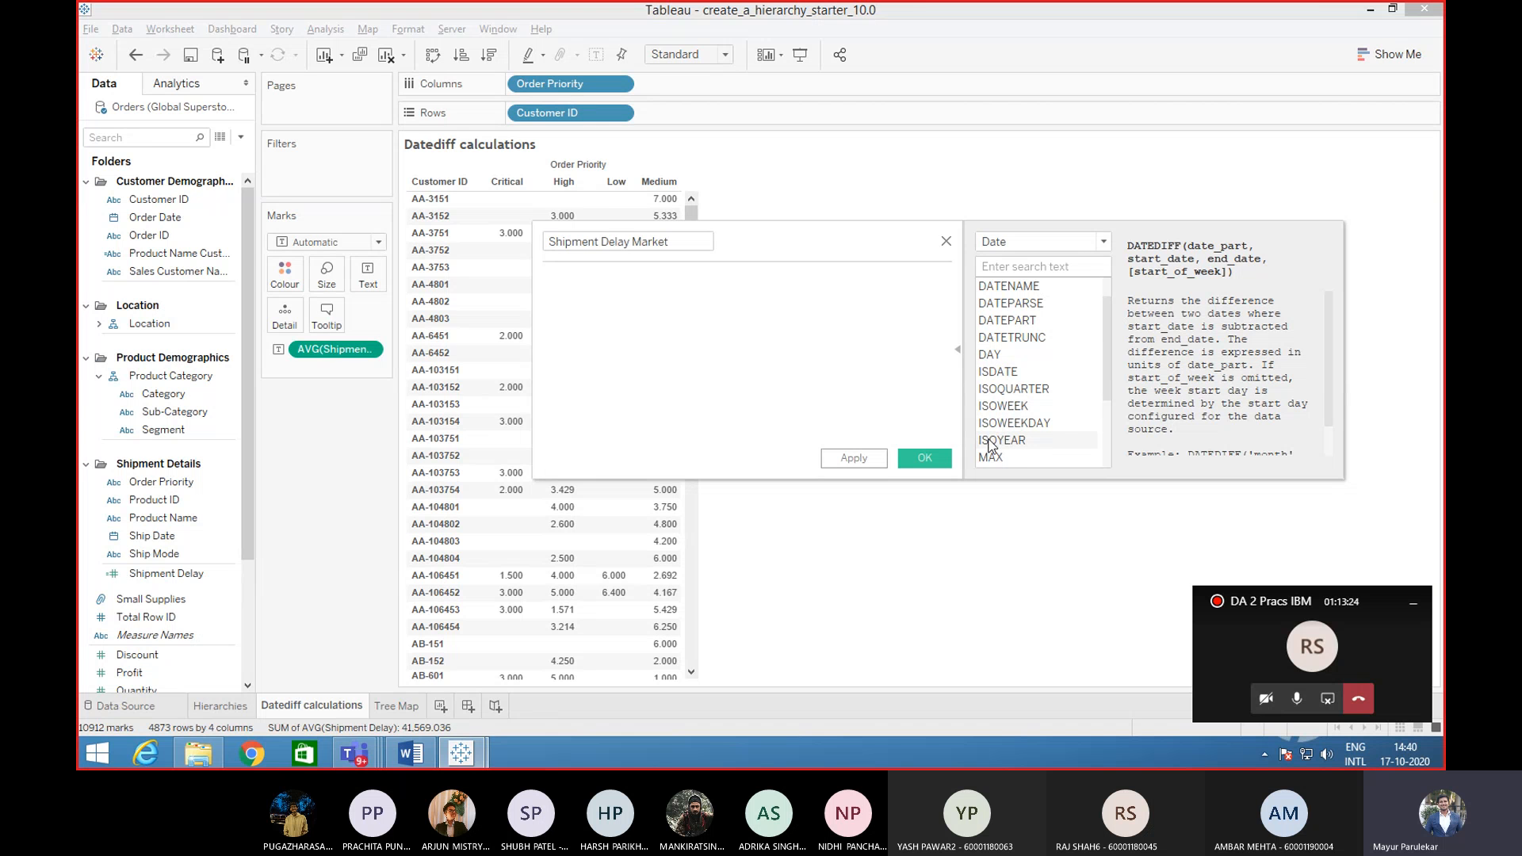
pyautogui.click(592, 291)
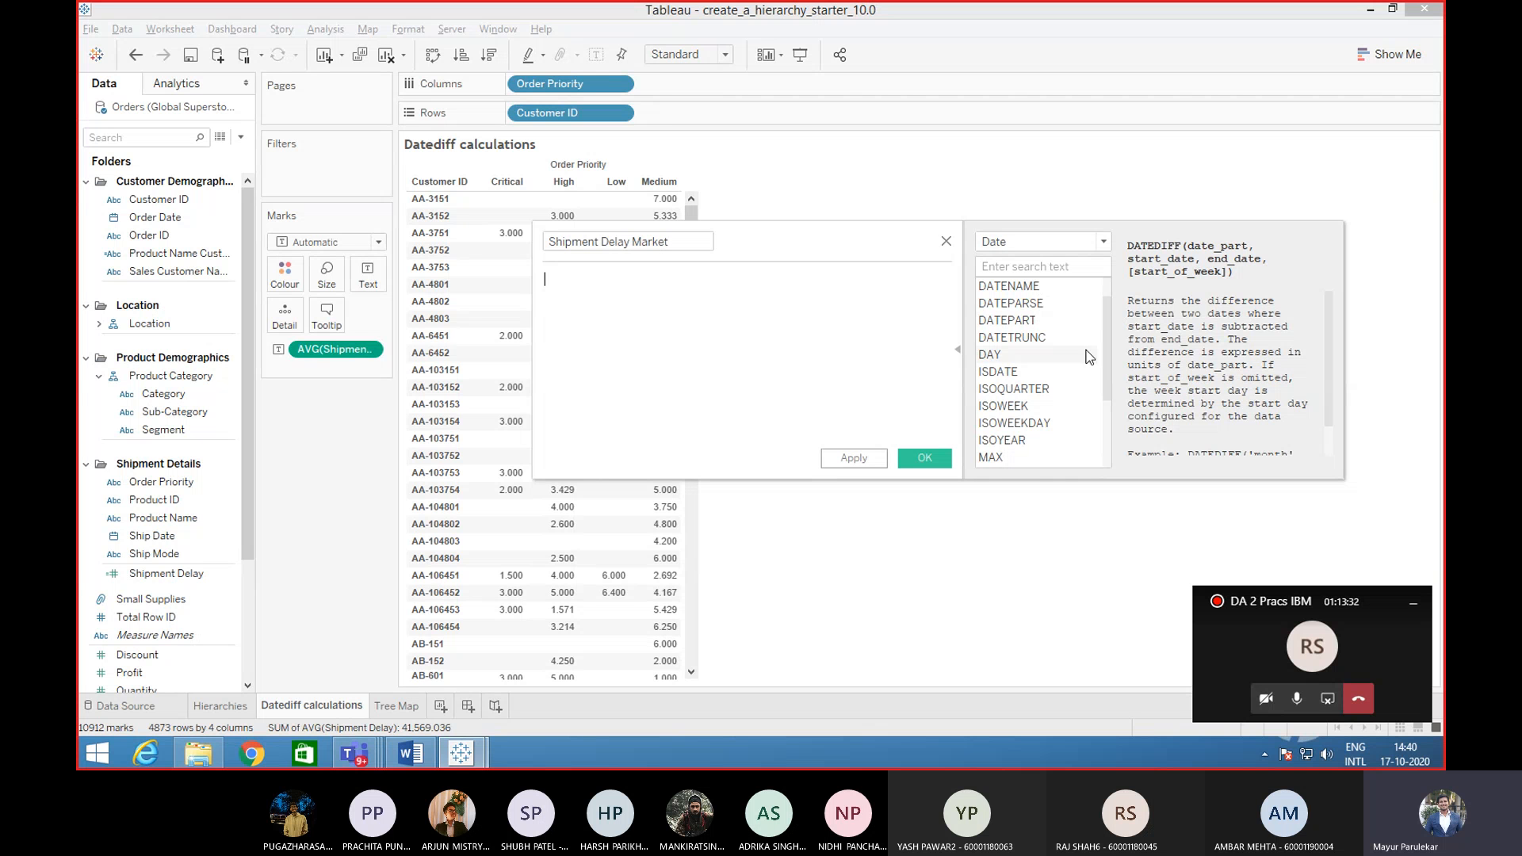
pyautogui.scroll(1, 1109, 339)
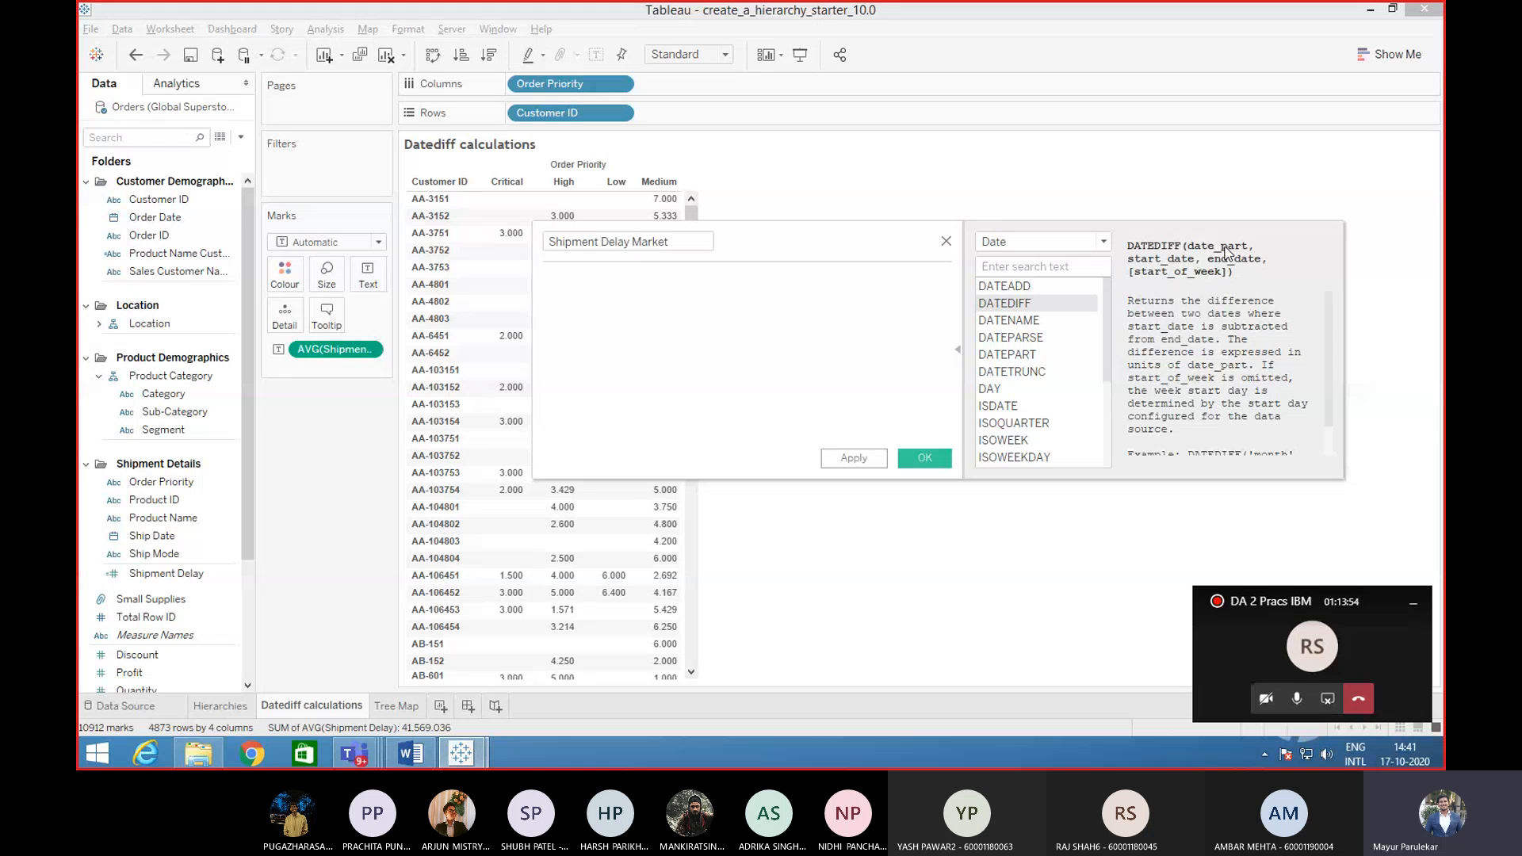
# - Write the formula DATEDIFF('day', [Order Date], [Ship Date]) for the Shipment Delay Market field
pyautogui.doubleClick(1001, 305)
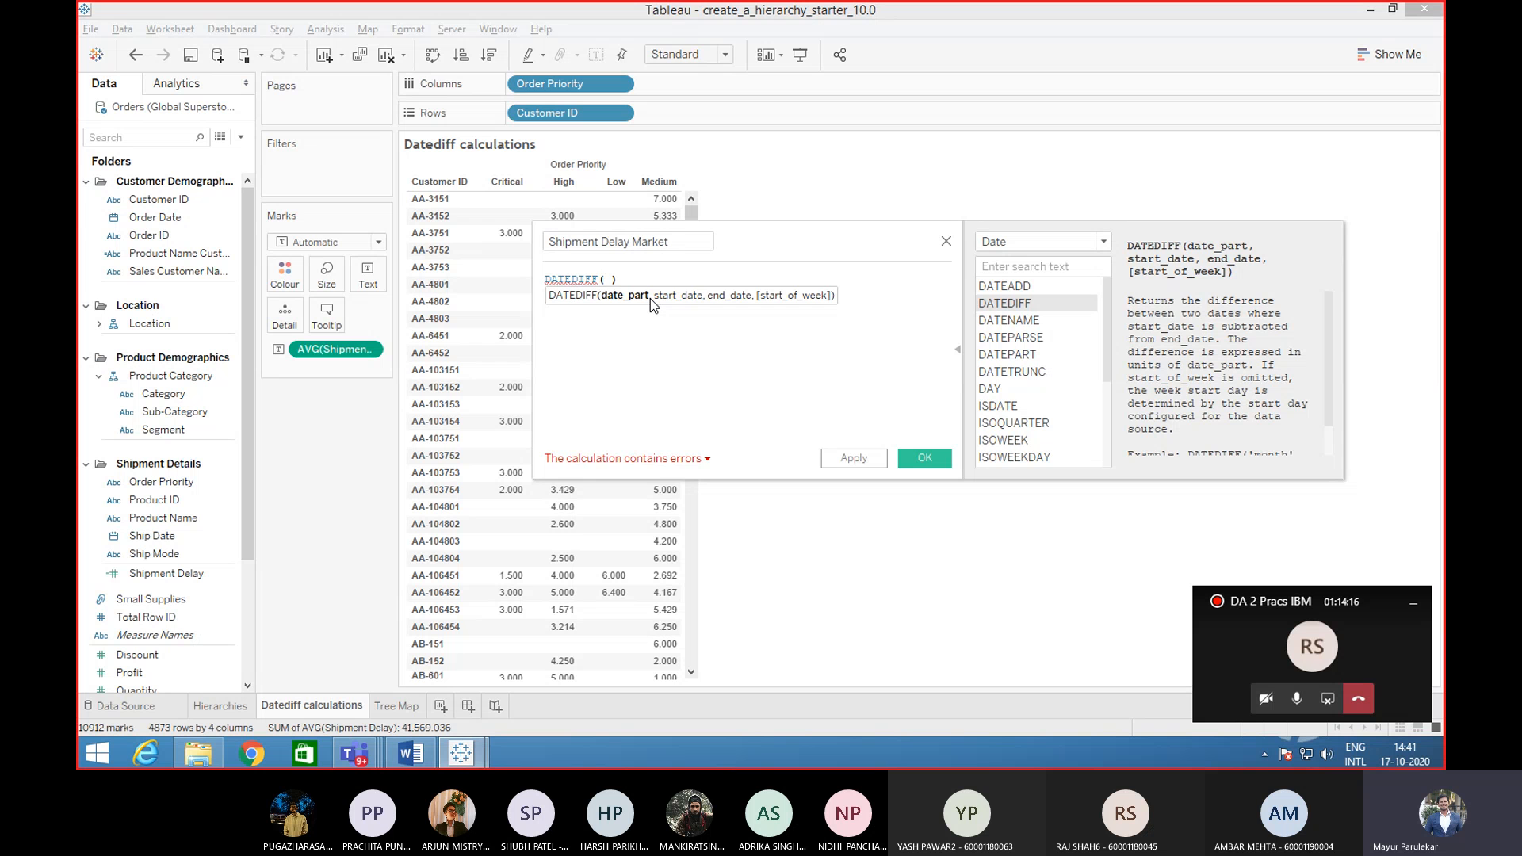
pyautogui.write("'day")
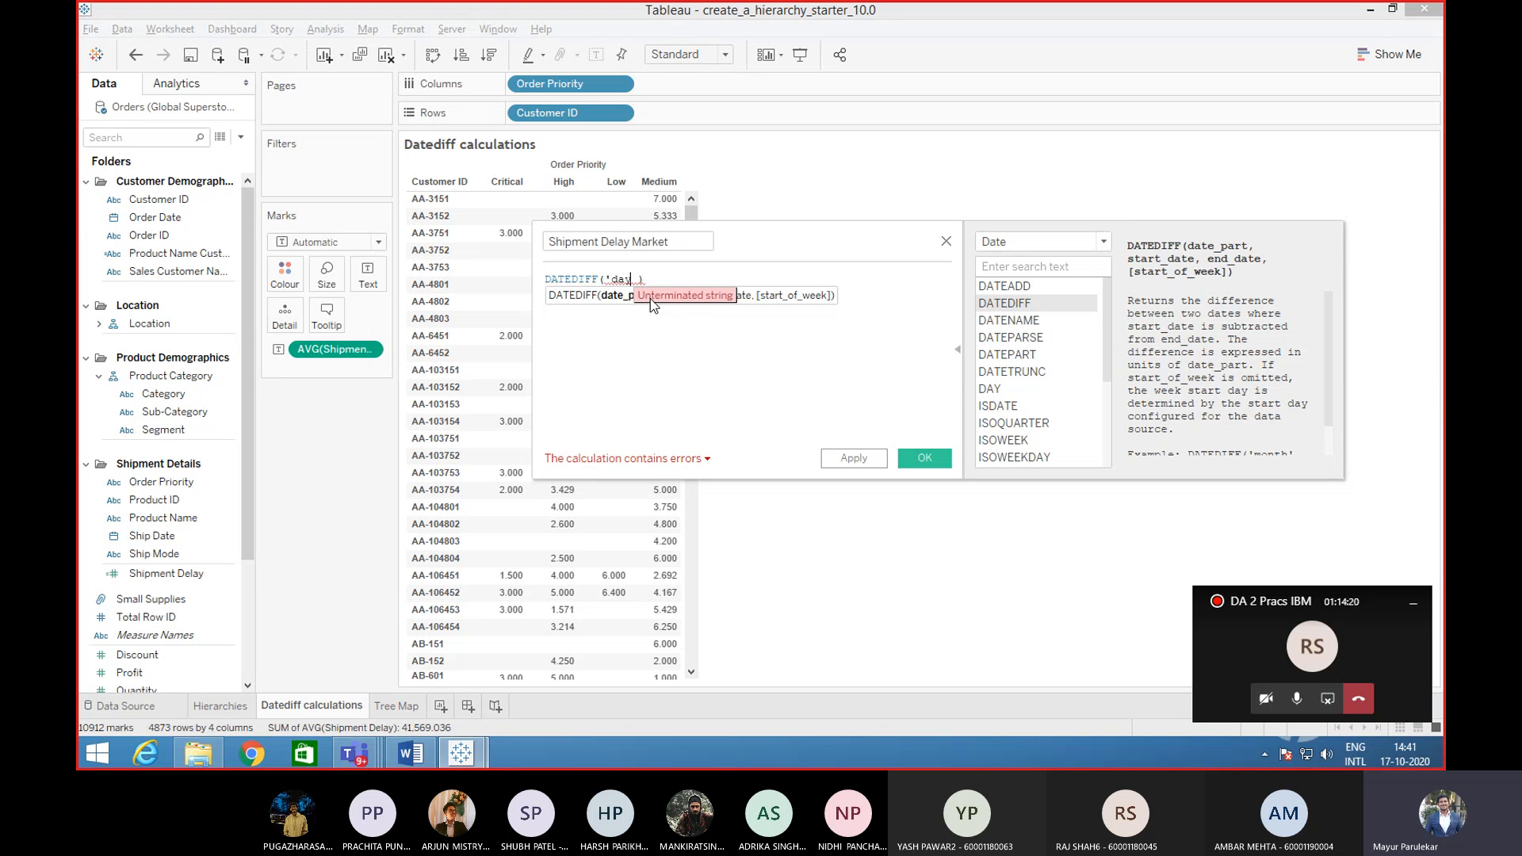
pyautogui.write("'")
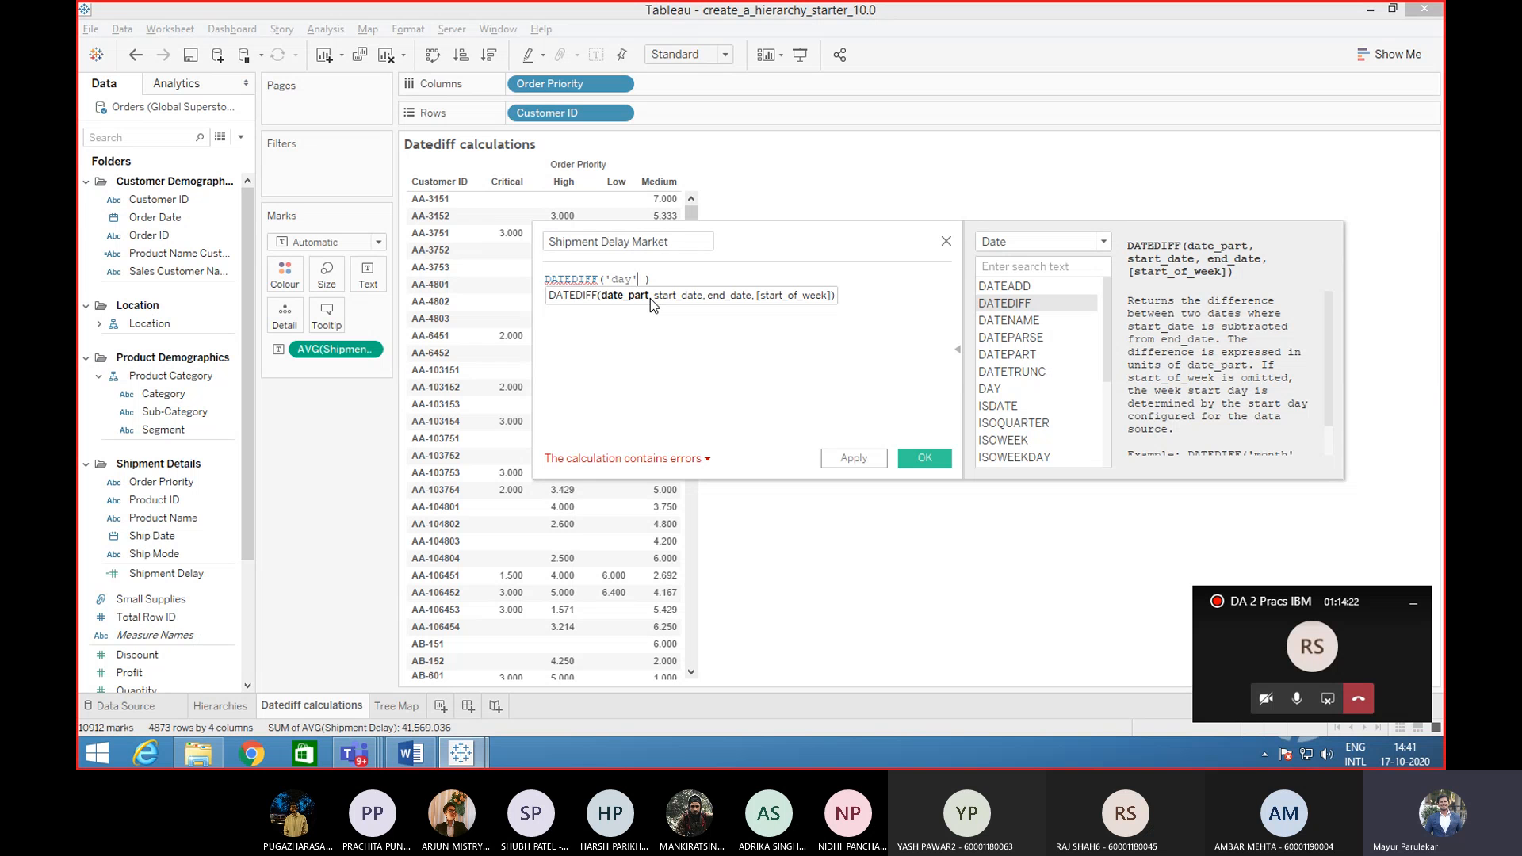
pyautogui.write(',')
pyautogui.write('or')
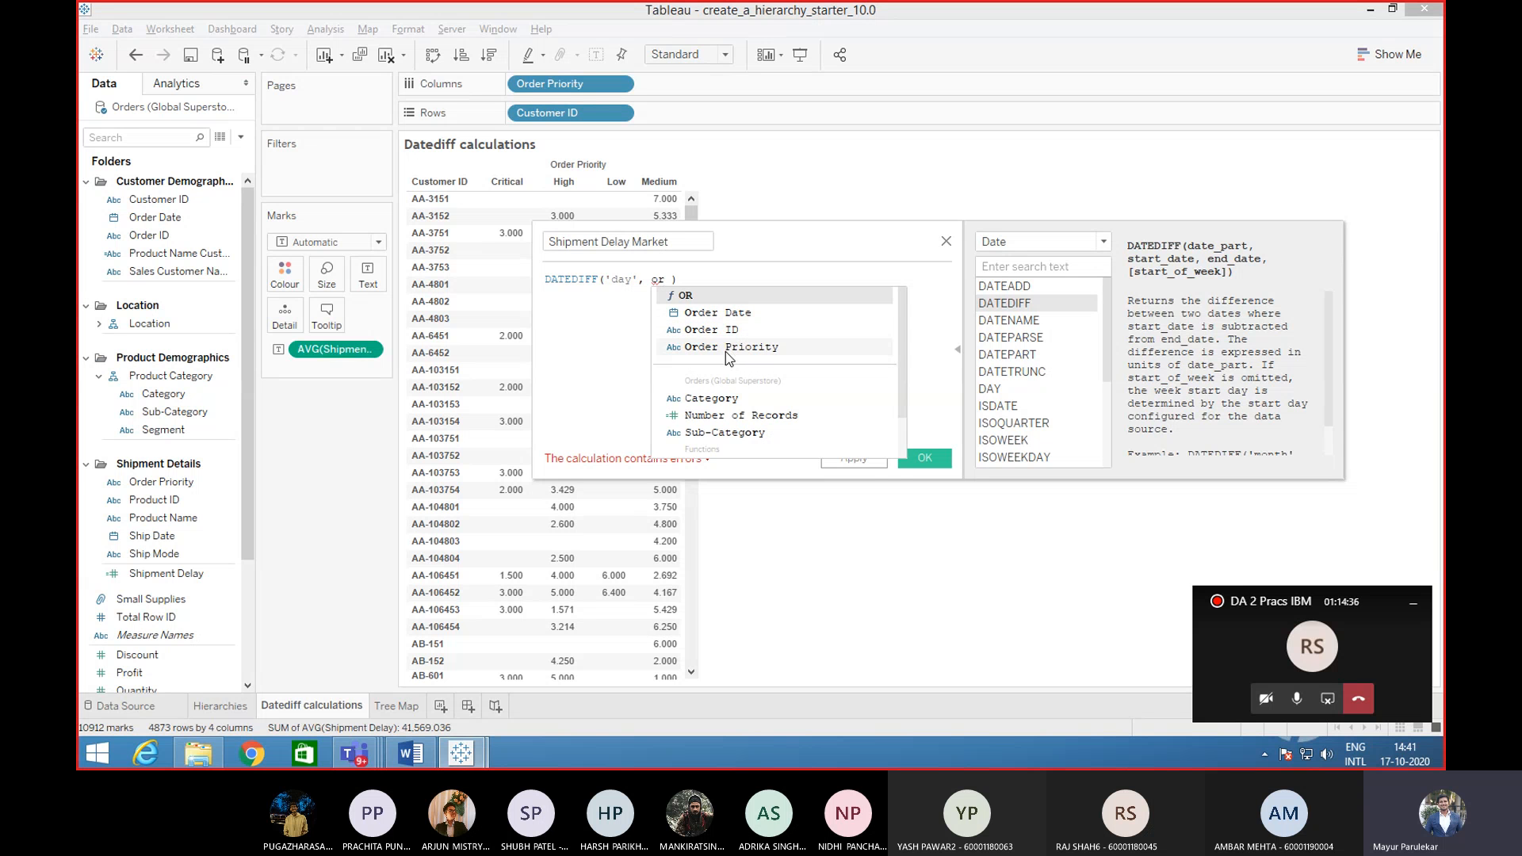
pyautogui.click(730, 314)
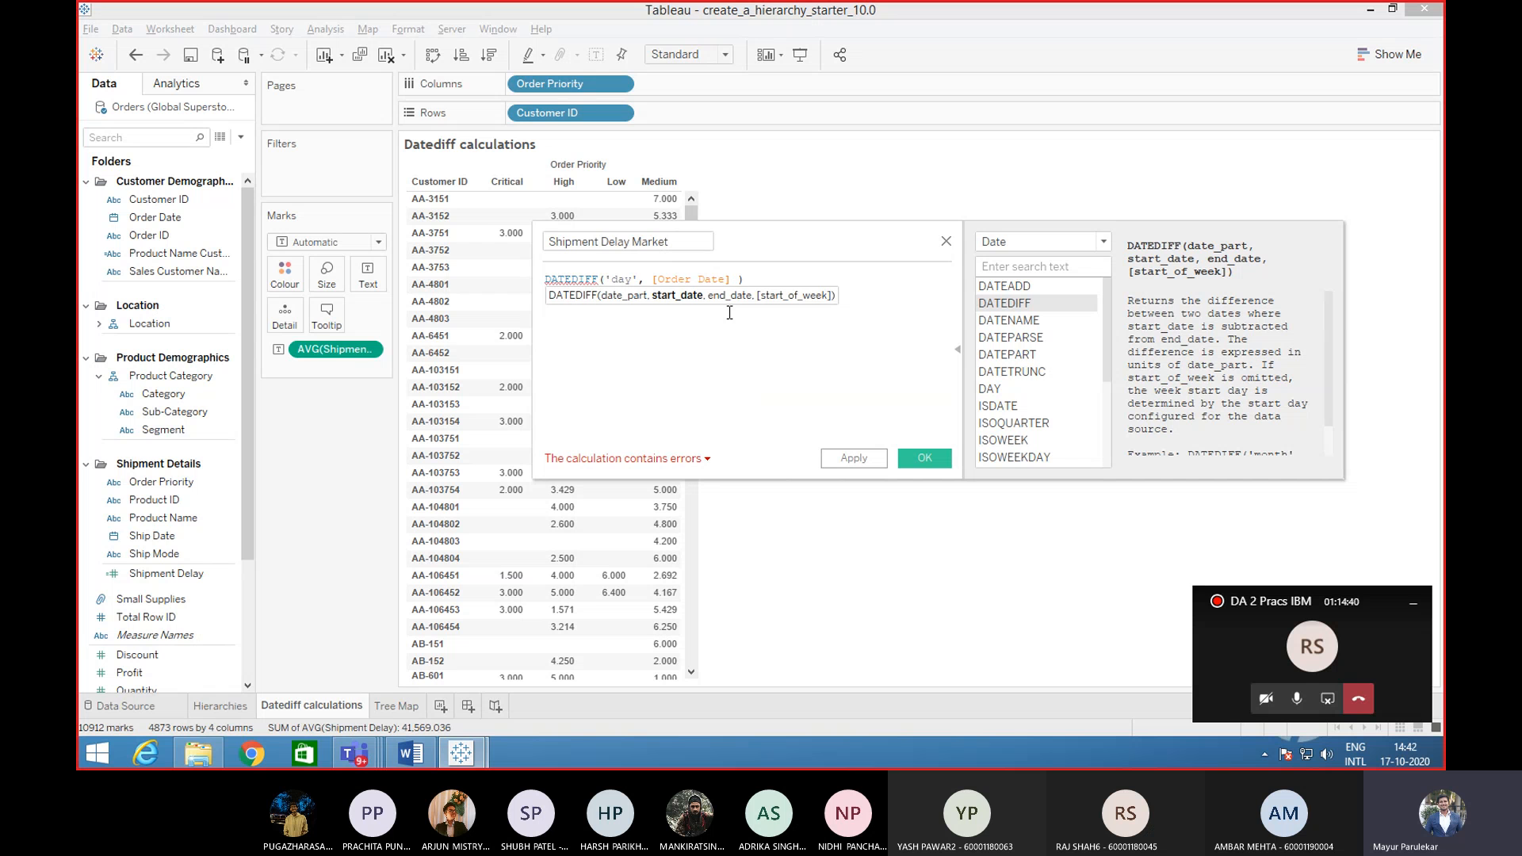
pyautogui.write(', sh')
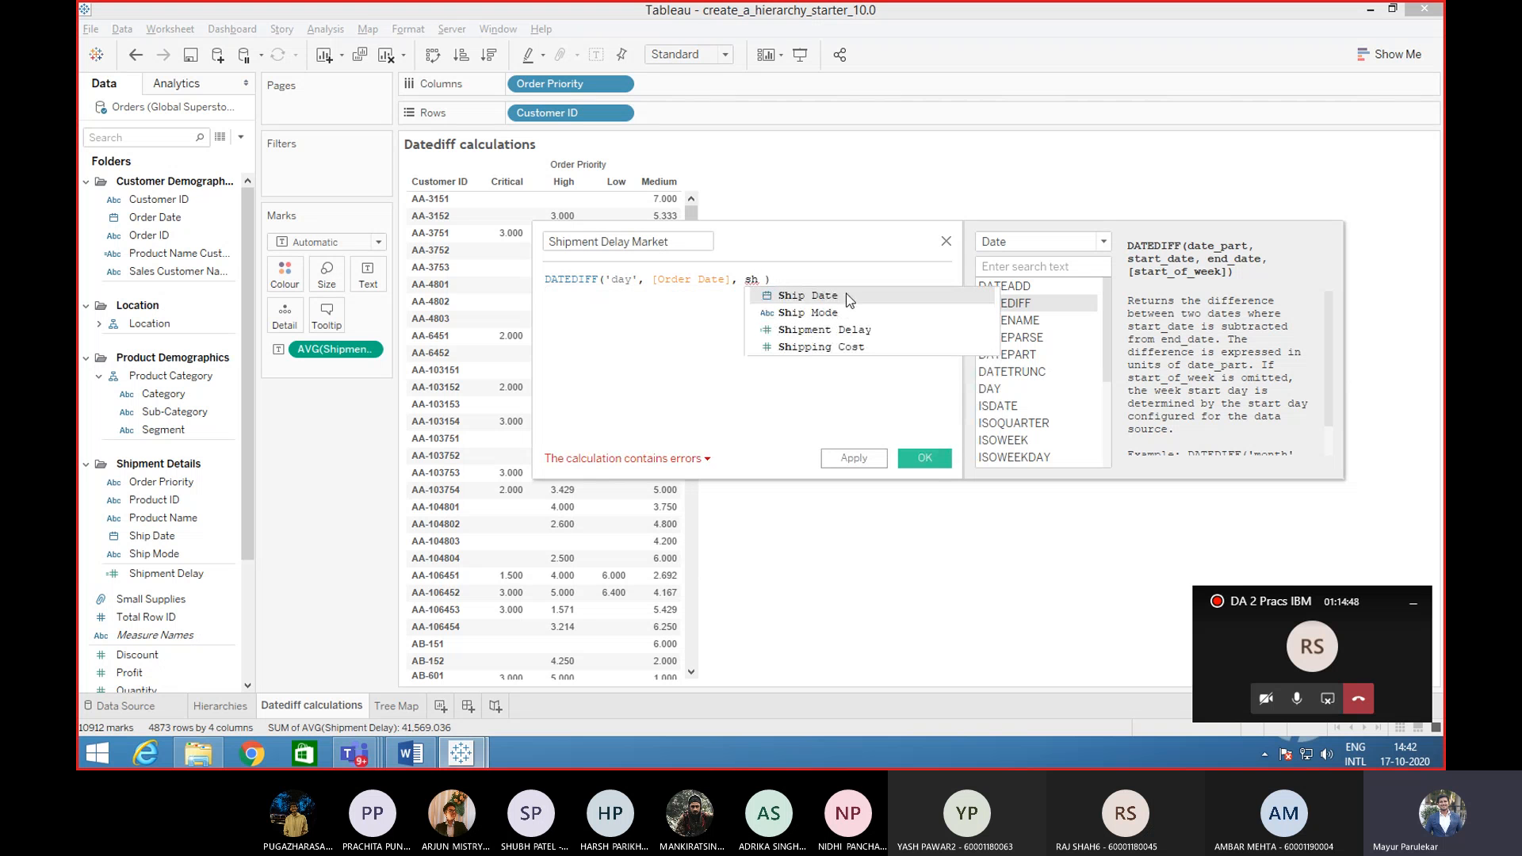
pyautogui.click(843, 295)
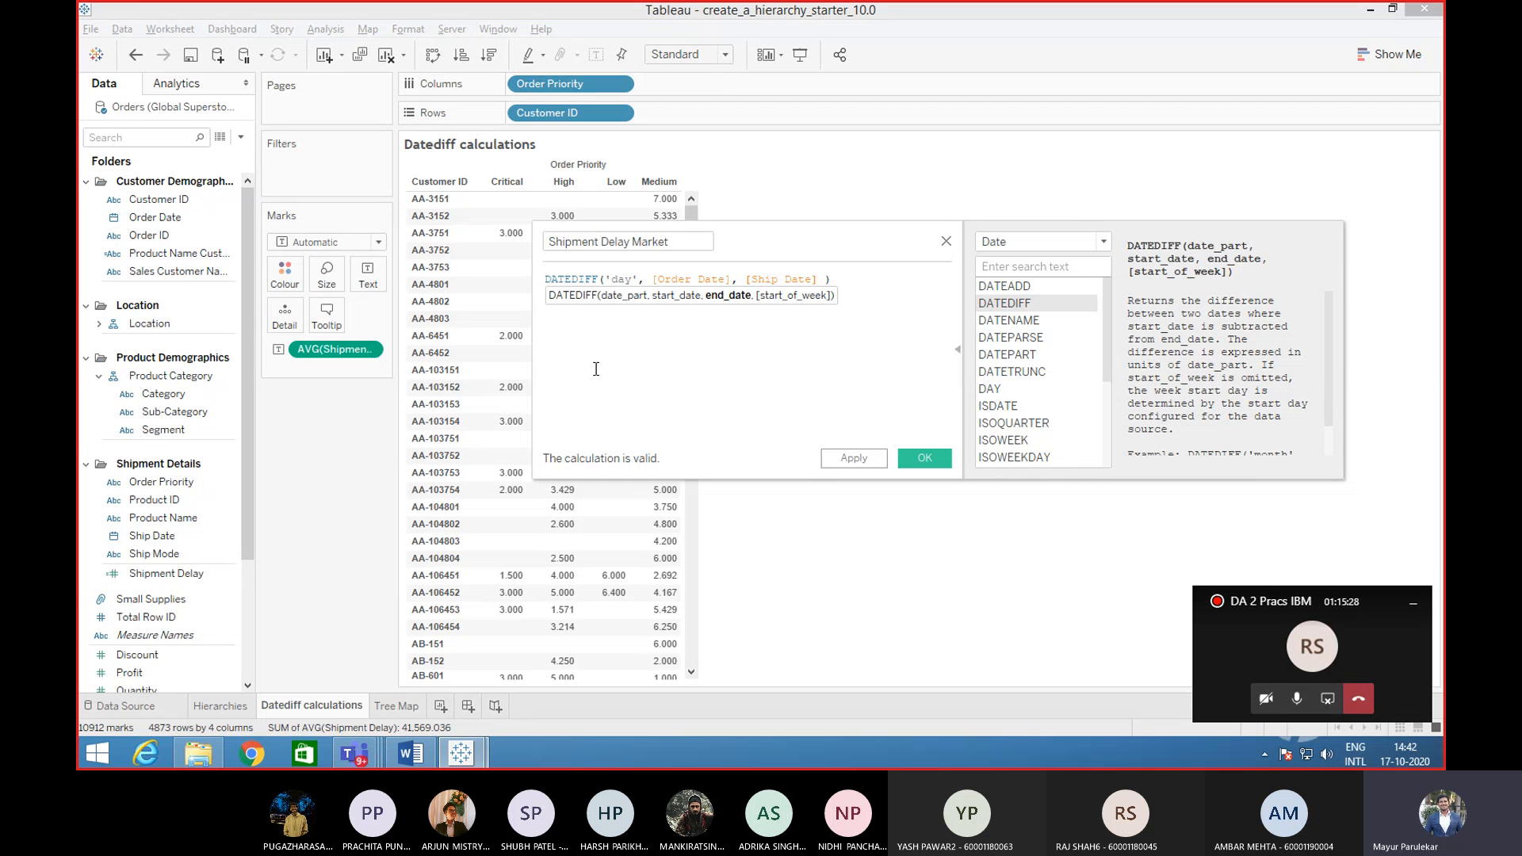
# - Try a comma after [Ship Date] and a plus sign before [Order Date], then restore the DATEDIFF formula
pyautogui.click(838, 277)
pyautogui.press('BackSpace')
pyautogui.write(',')
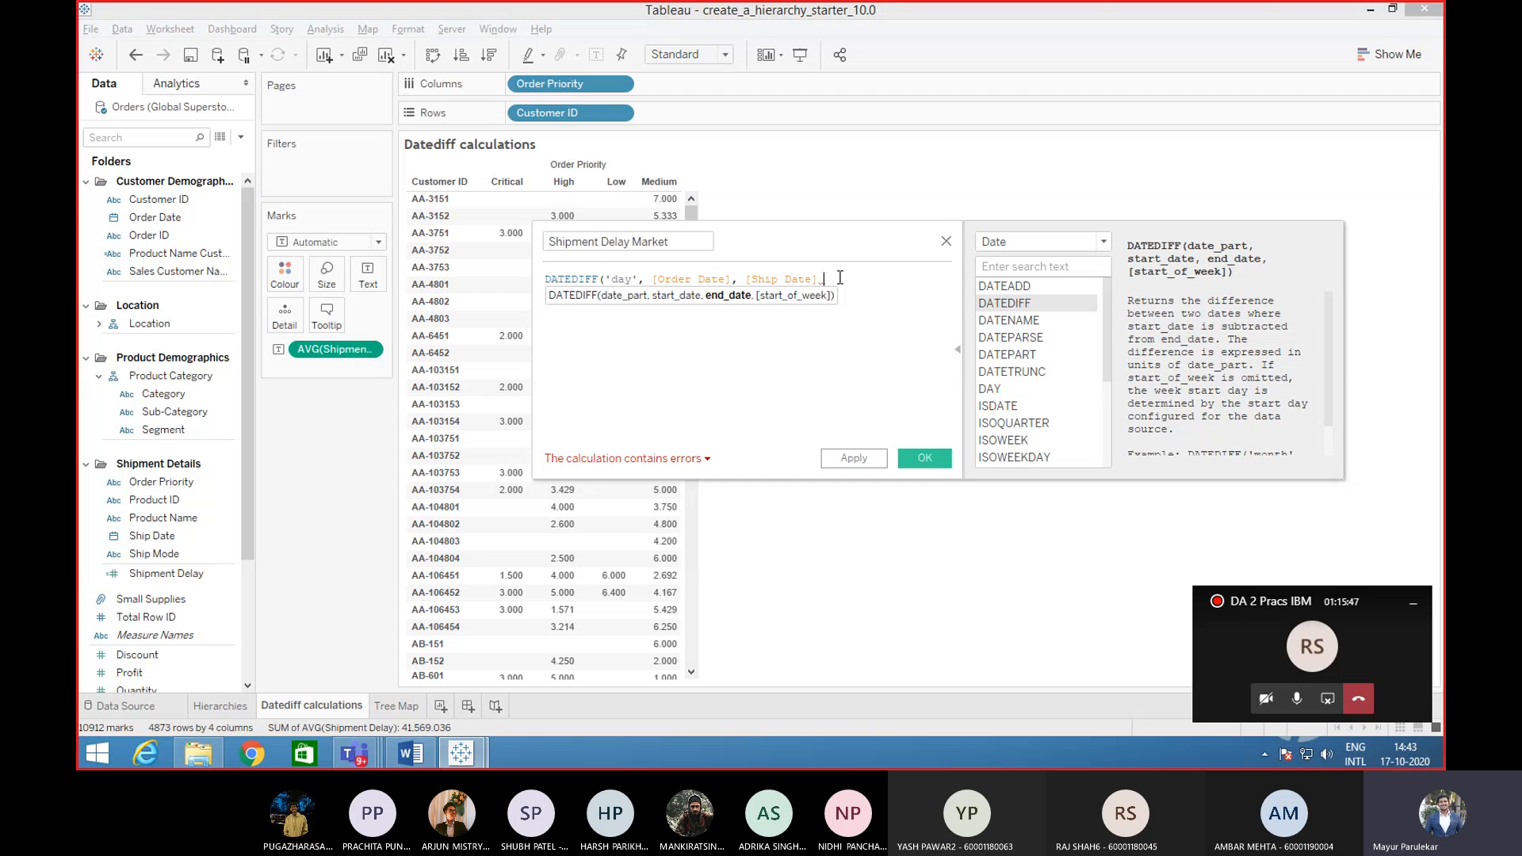
pyautogui.press('BackSpace')
pyautogui.write(')')
pyautogui.click(644, 279)
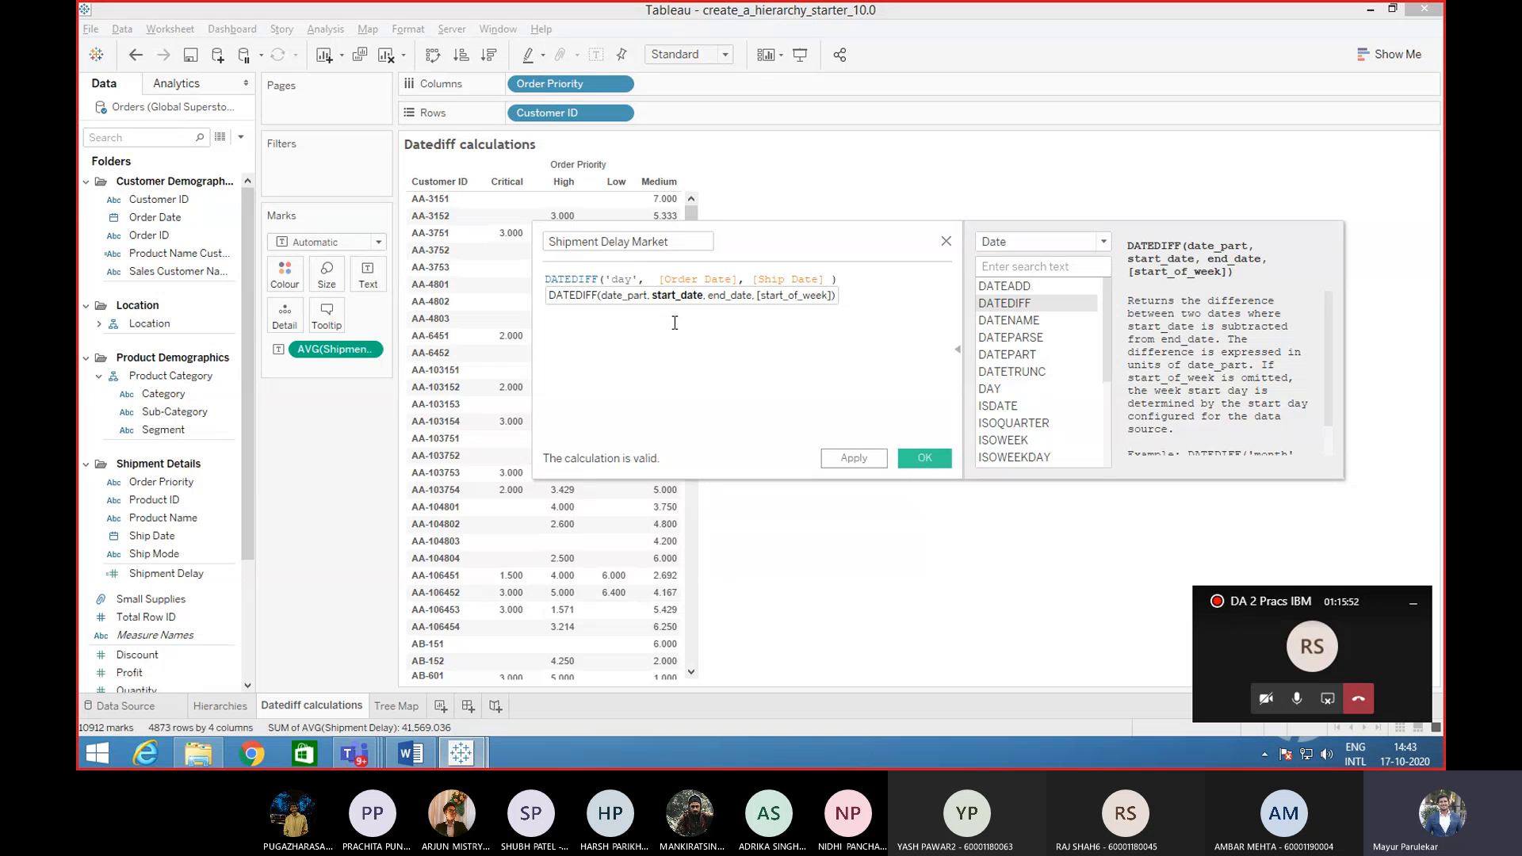
pyautogui.write('+')
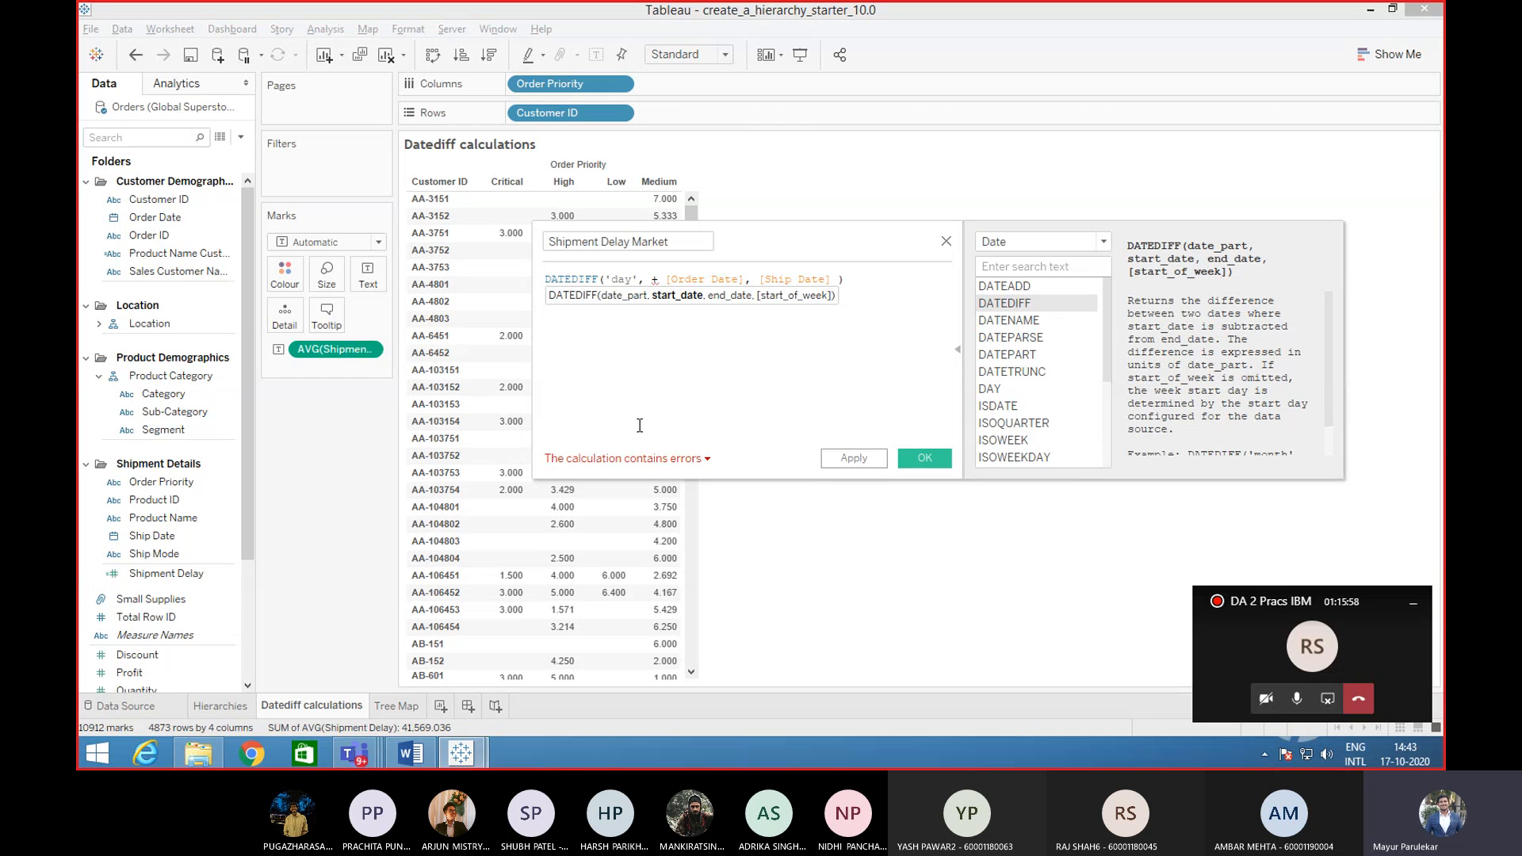
pyautogui.press('BackSpace')
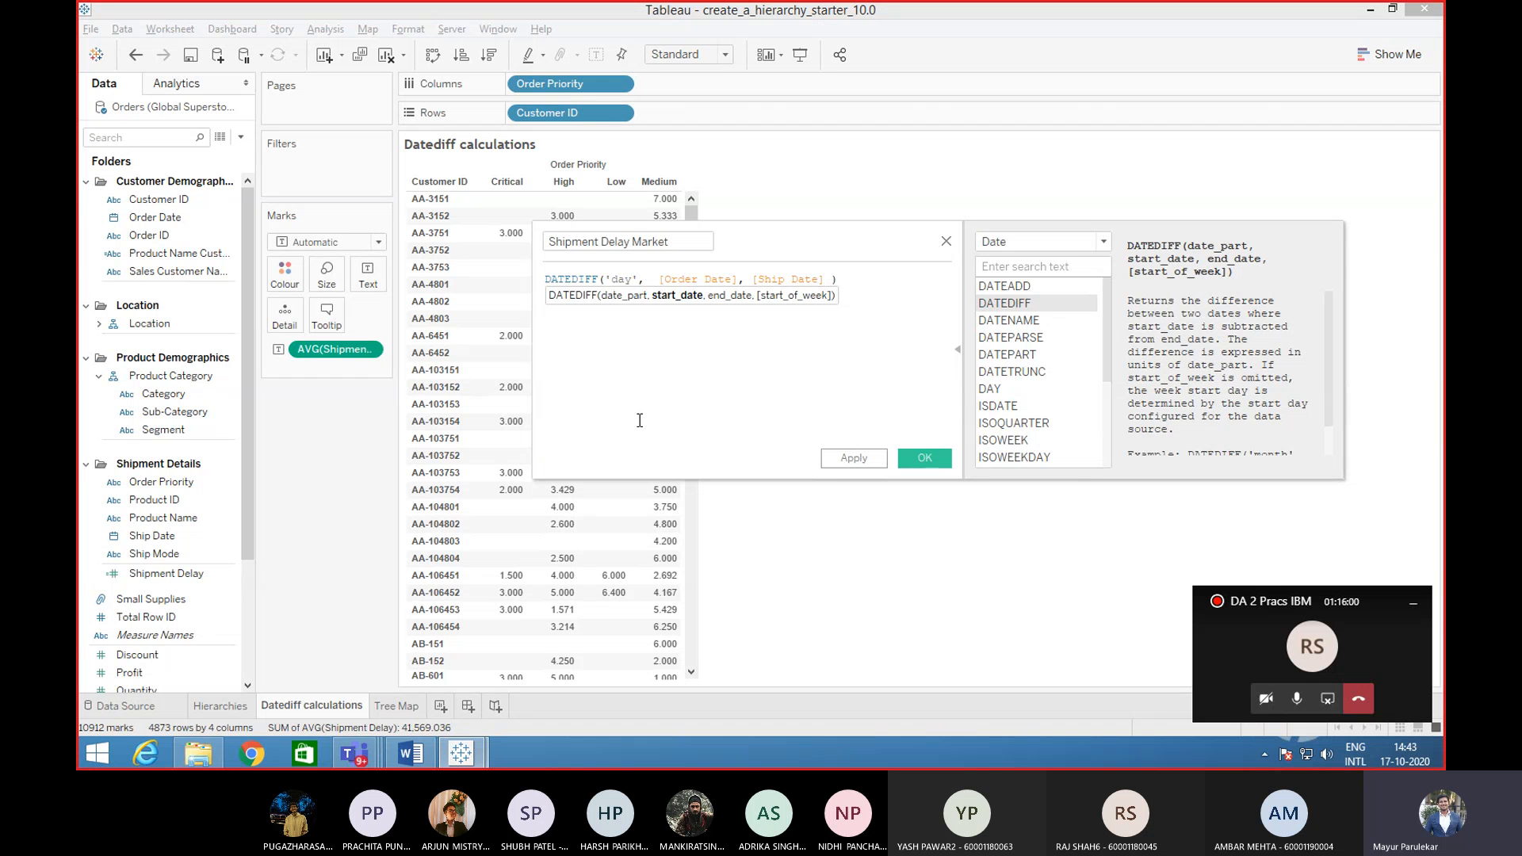
pyautogui.press('BackSpace')
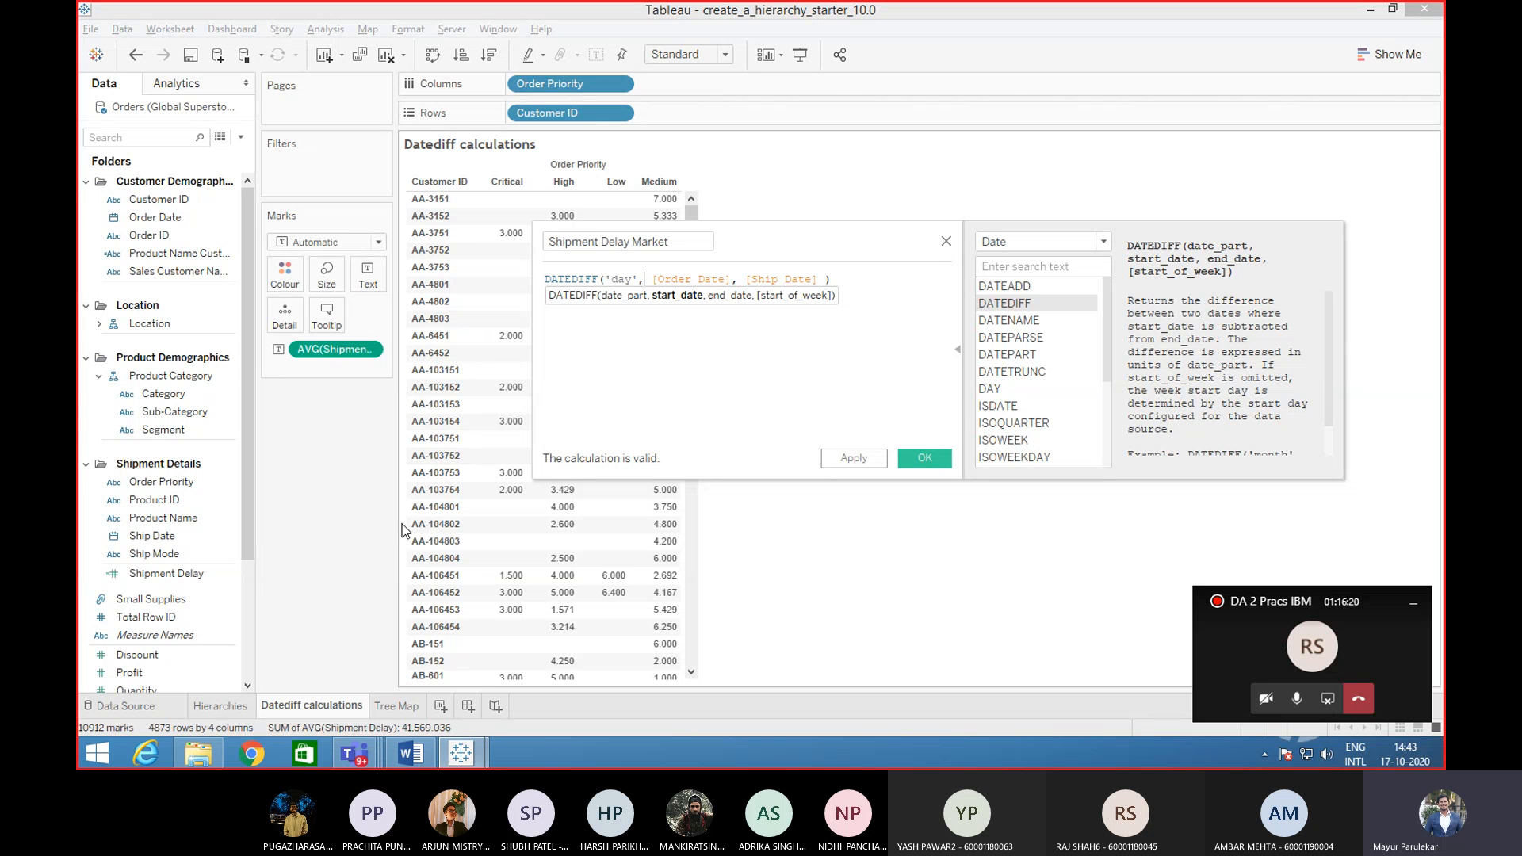
# - Discard the Shipment Delay Market calculation by closing its editor without saving
pyautogui.moveTo(678, 237); pyautogui.dragTo(600, 241)
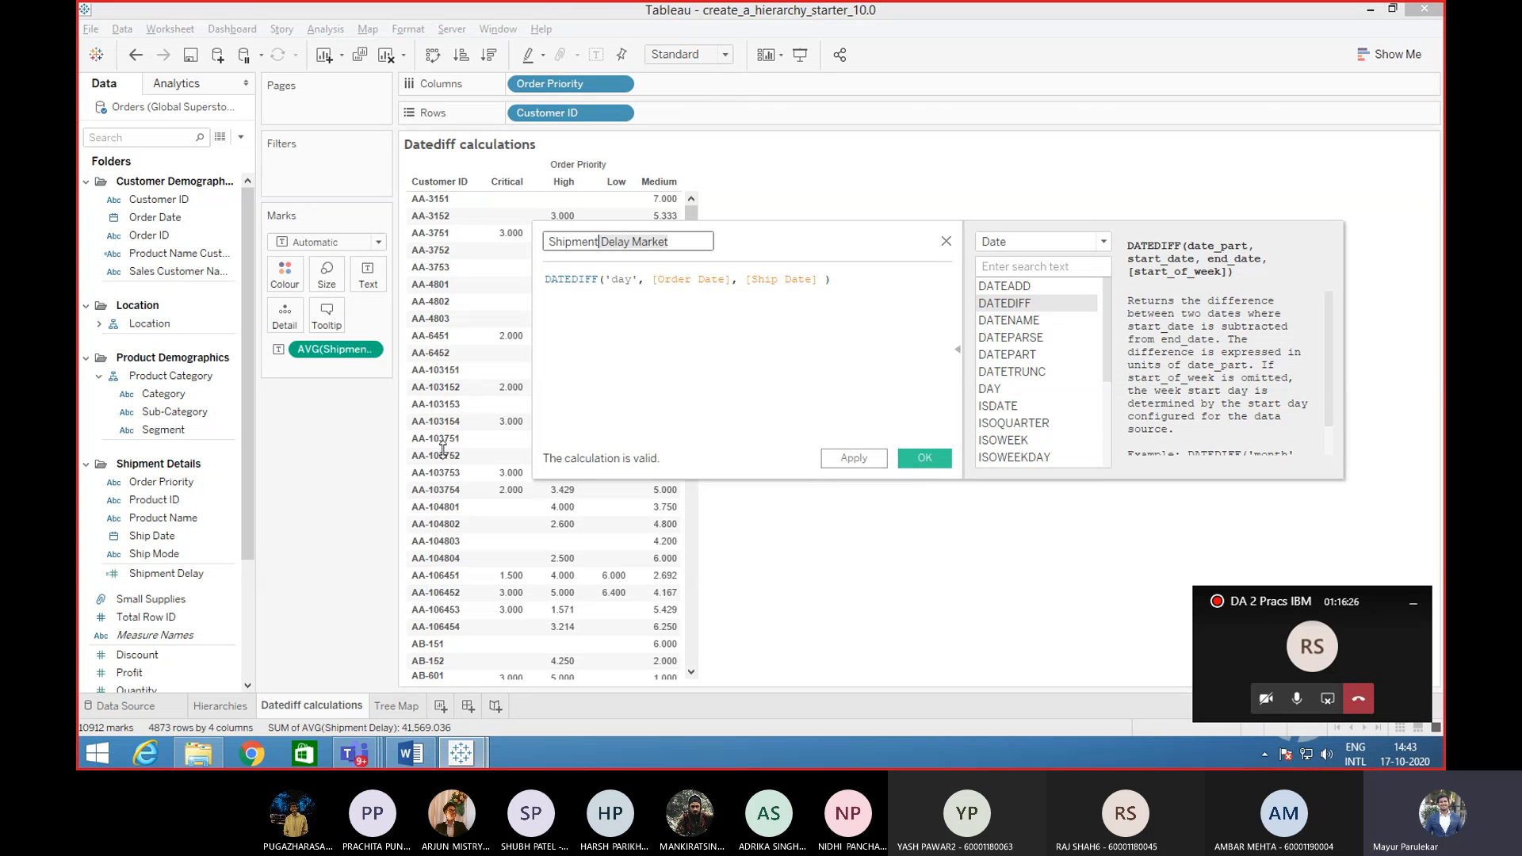
pyautogui.click(177, 574)
pyautogui.click(946, 240)
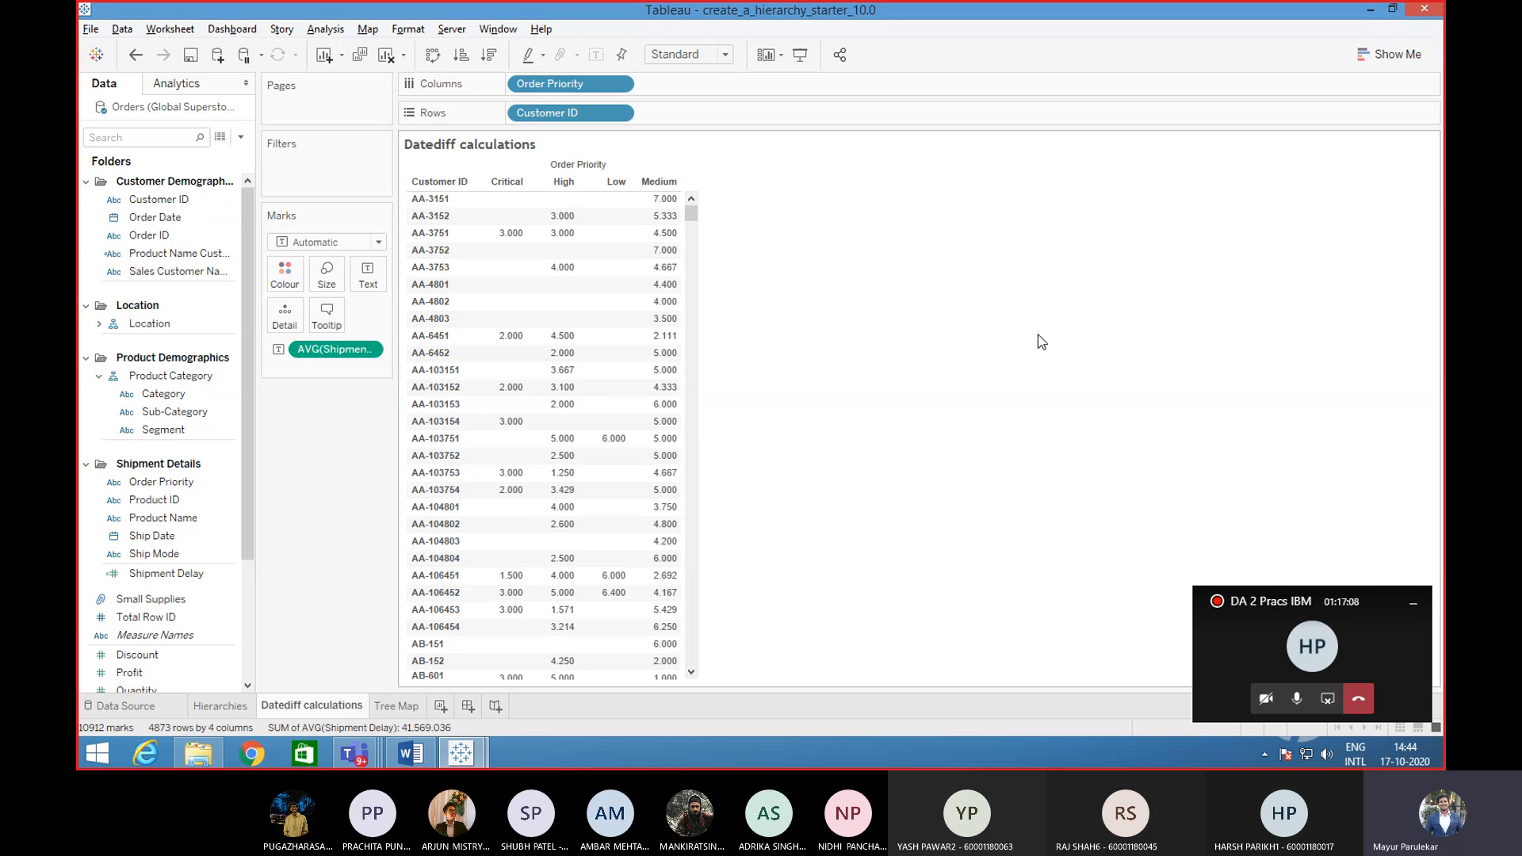
pyautogui.click(173, 576)
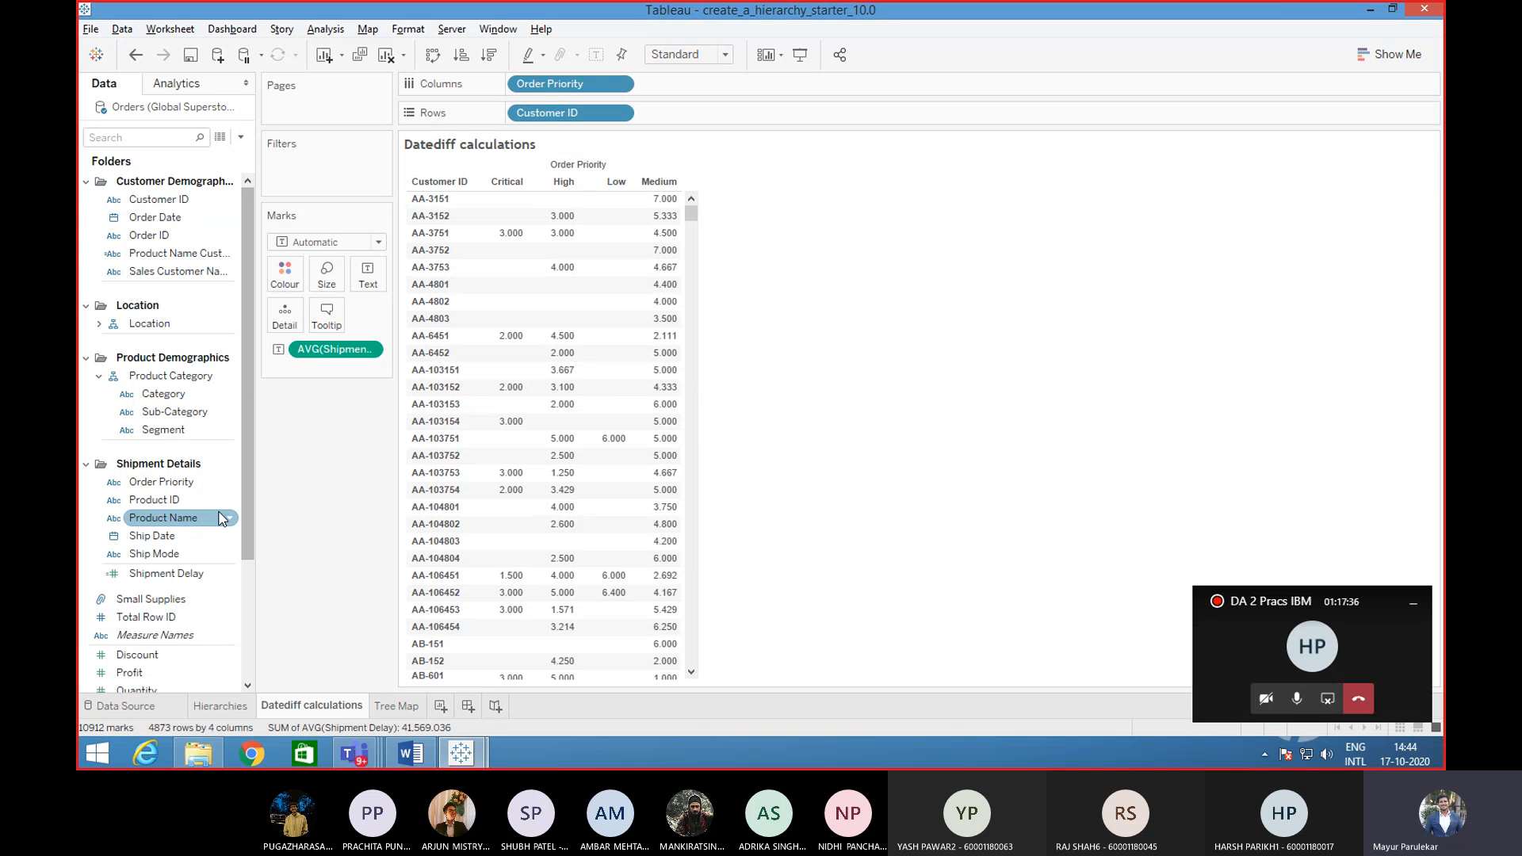
pyautogui.click(192, 573)
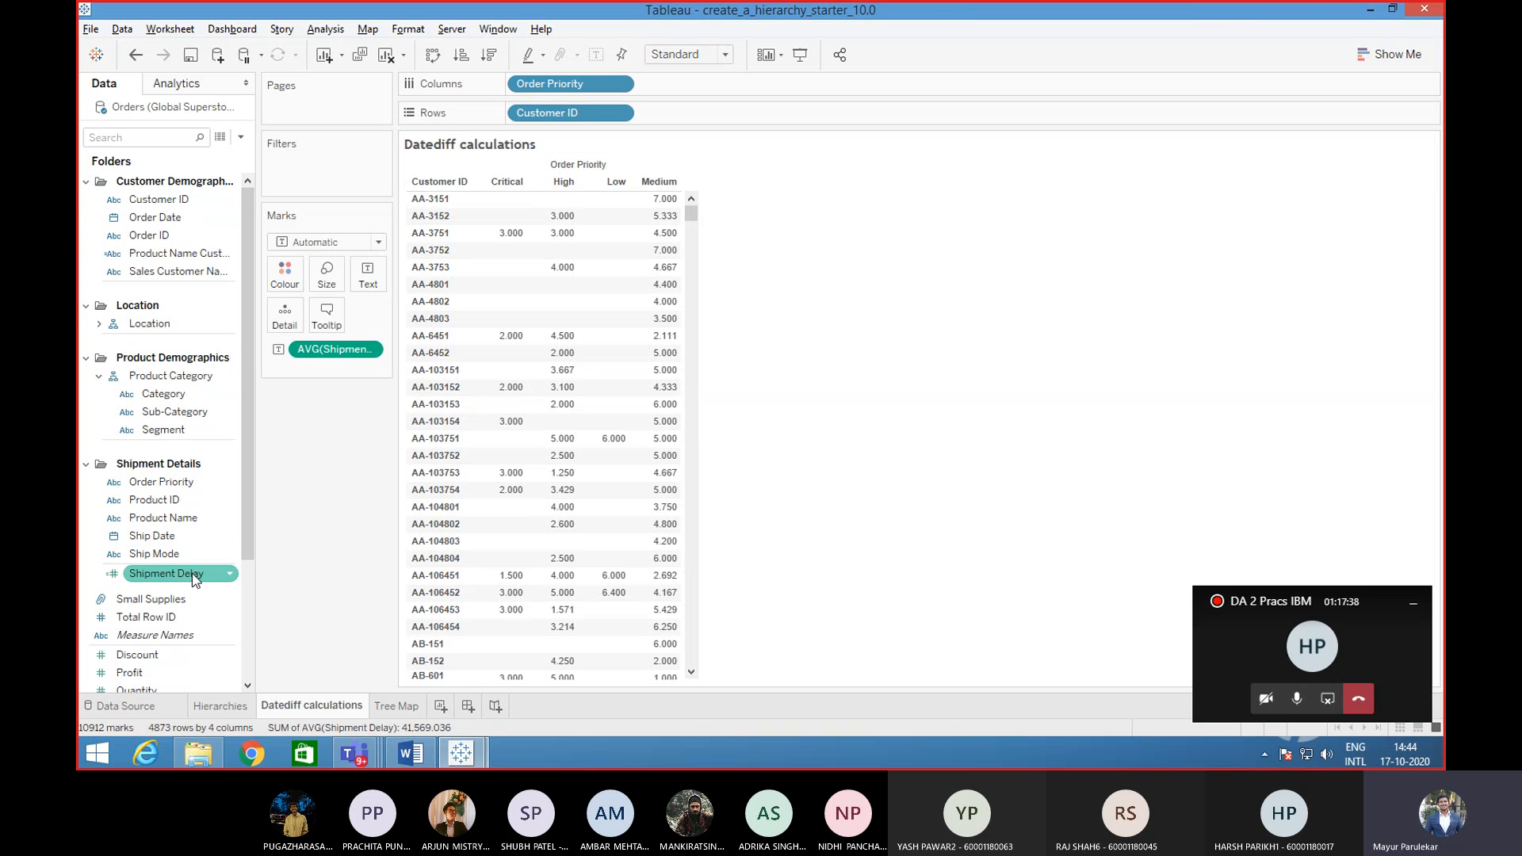
pyautogui.moveTo(192, 573)
pyautogui.mouseDown()
pyautogui.moveTo(365, 430)
pyautogui.moveTo(555, 314)
pyautogui.moveTo(555, 345)
pyautogui.moveTo(577, 335)
pyautogui.moveTo(521, 406)
pyautogui.moveTo(388, 511)
pyautogui.moveTo(203, 553)
pyautogui.moveTo(211, 568)
pyautogui.moveTo(188, 573)
pyautogui.mouseUp()
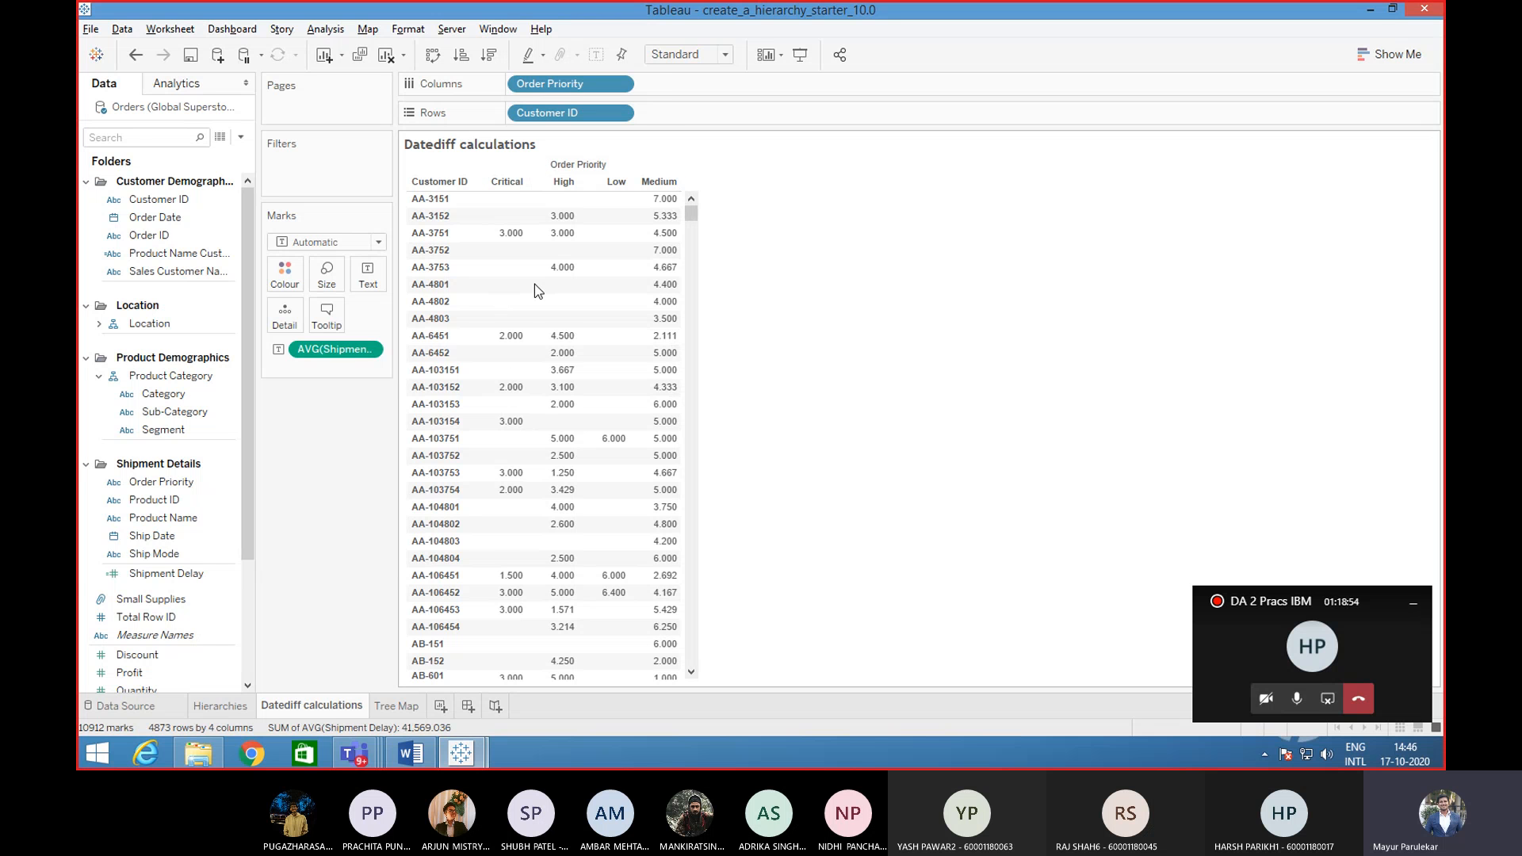
# - Examine the average shipment delays per customer ID and order priority in the Datediff calculations table, returning to its first rows
pyautogui.scroll(-6, 533, 293)
pyautogui.scroll(6, 533, 298)
pyautogui.scroll(-6, 507, 347)
pyautogui.scroll(6, 507, 349)
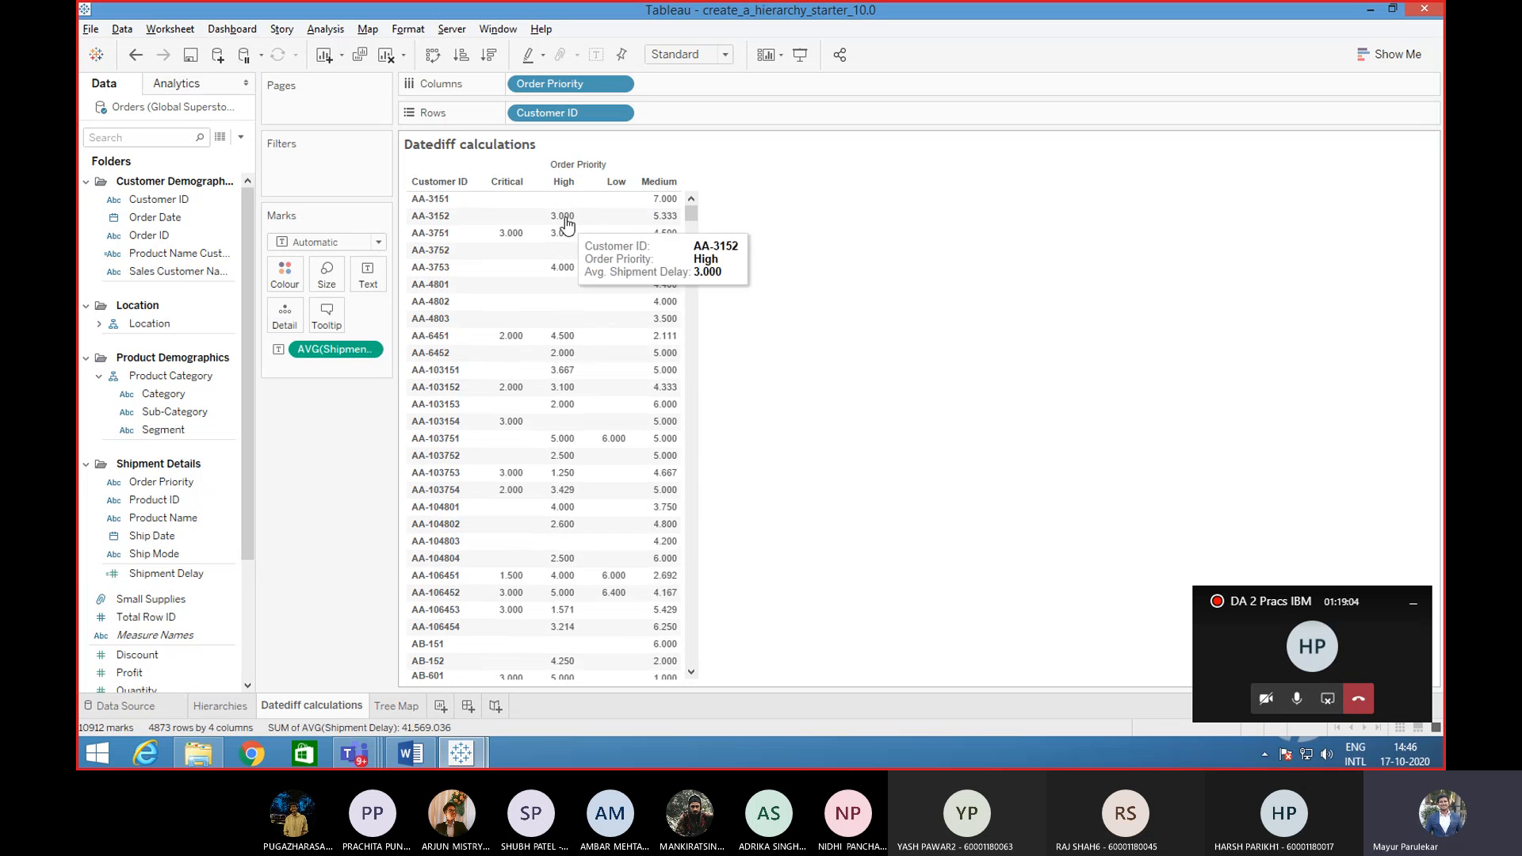
pyautogui.scroll(-1, 564, 492)
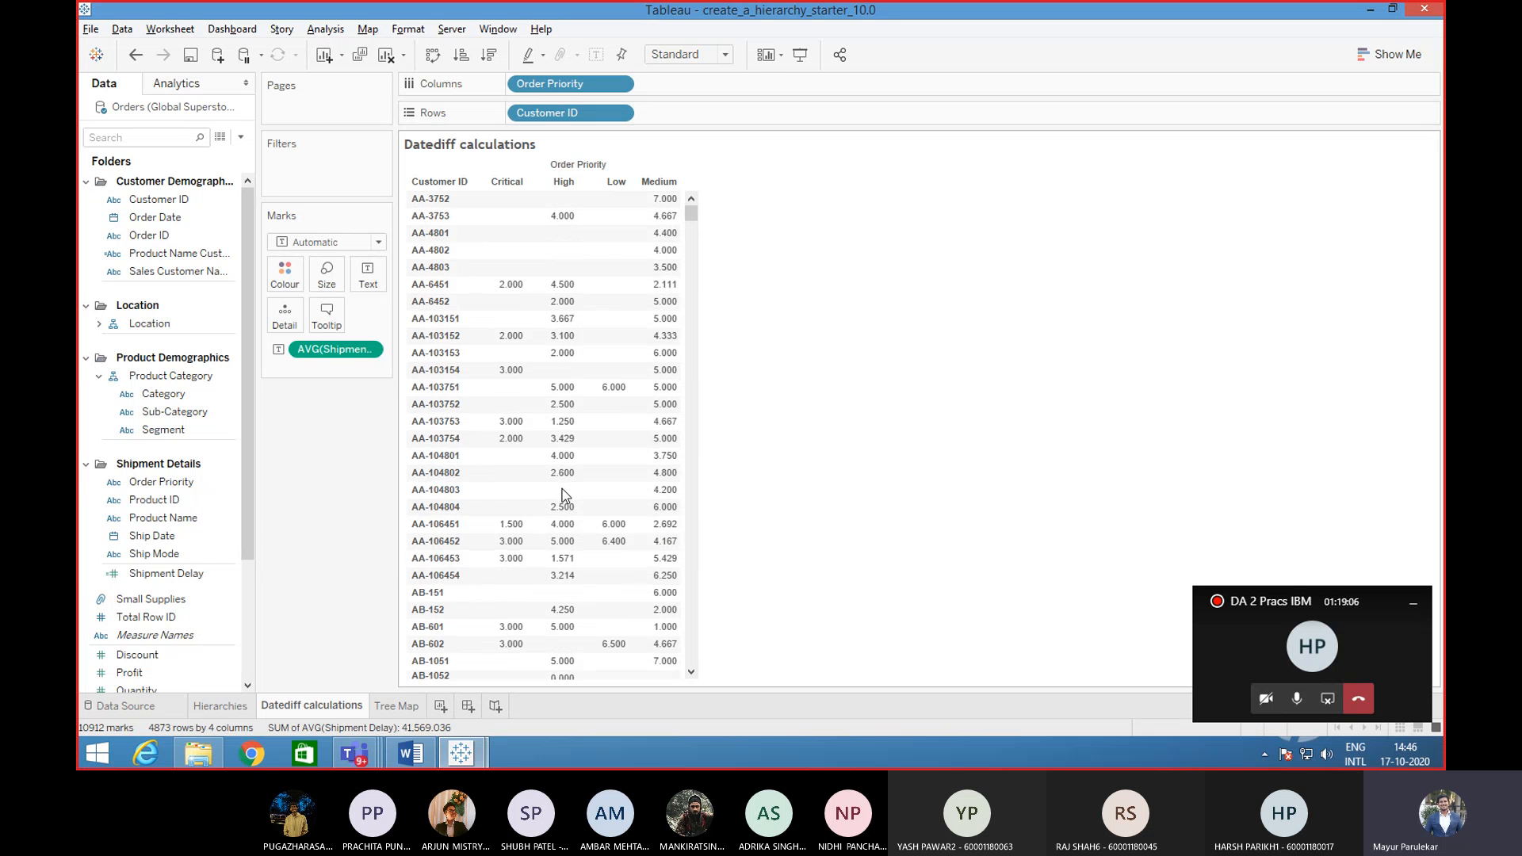
pyautogui.scroll(-10, 617, 333)
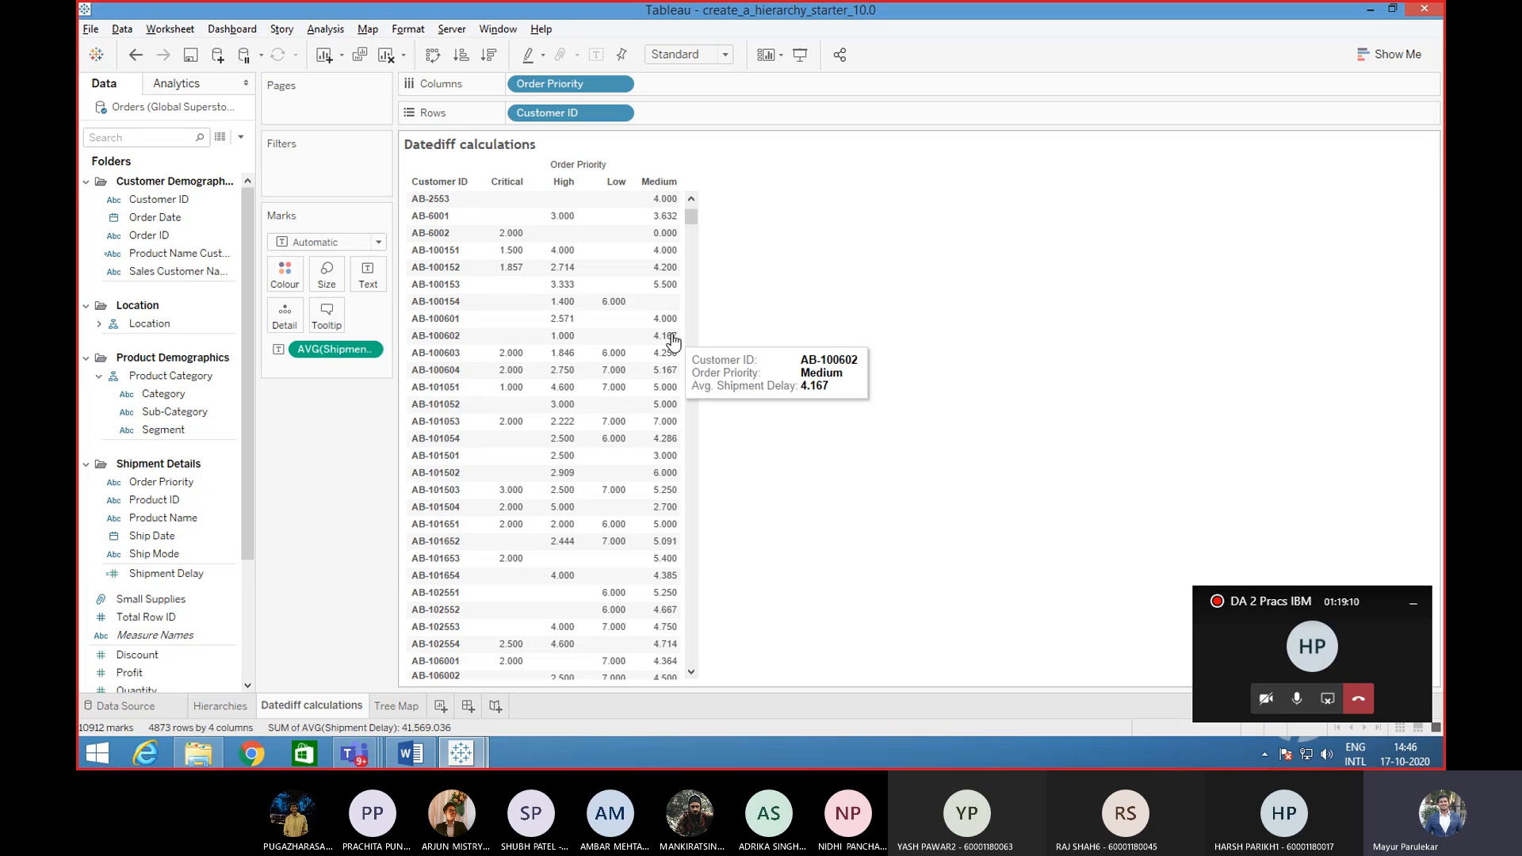
pyautogui.scroll(10, 507, 392)
pyautogui.scroll(6, 505, 396)
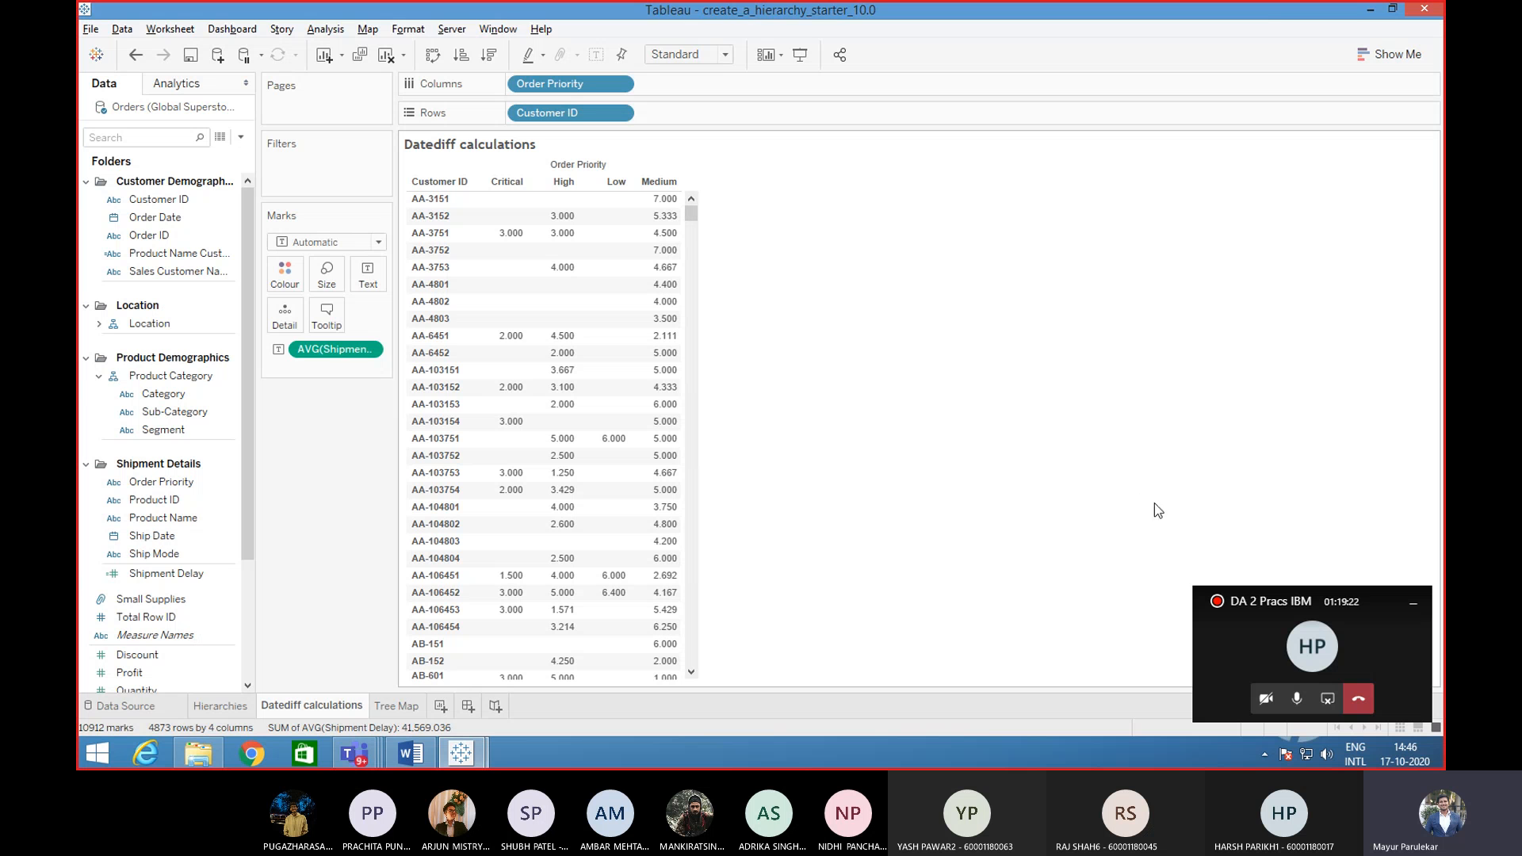
# - Switch to the Microsoft Teams meeting window to view the call's participants
pyautogui.click(1237, 650)
pyautogui.click(1237, 650)
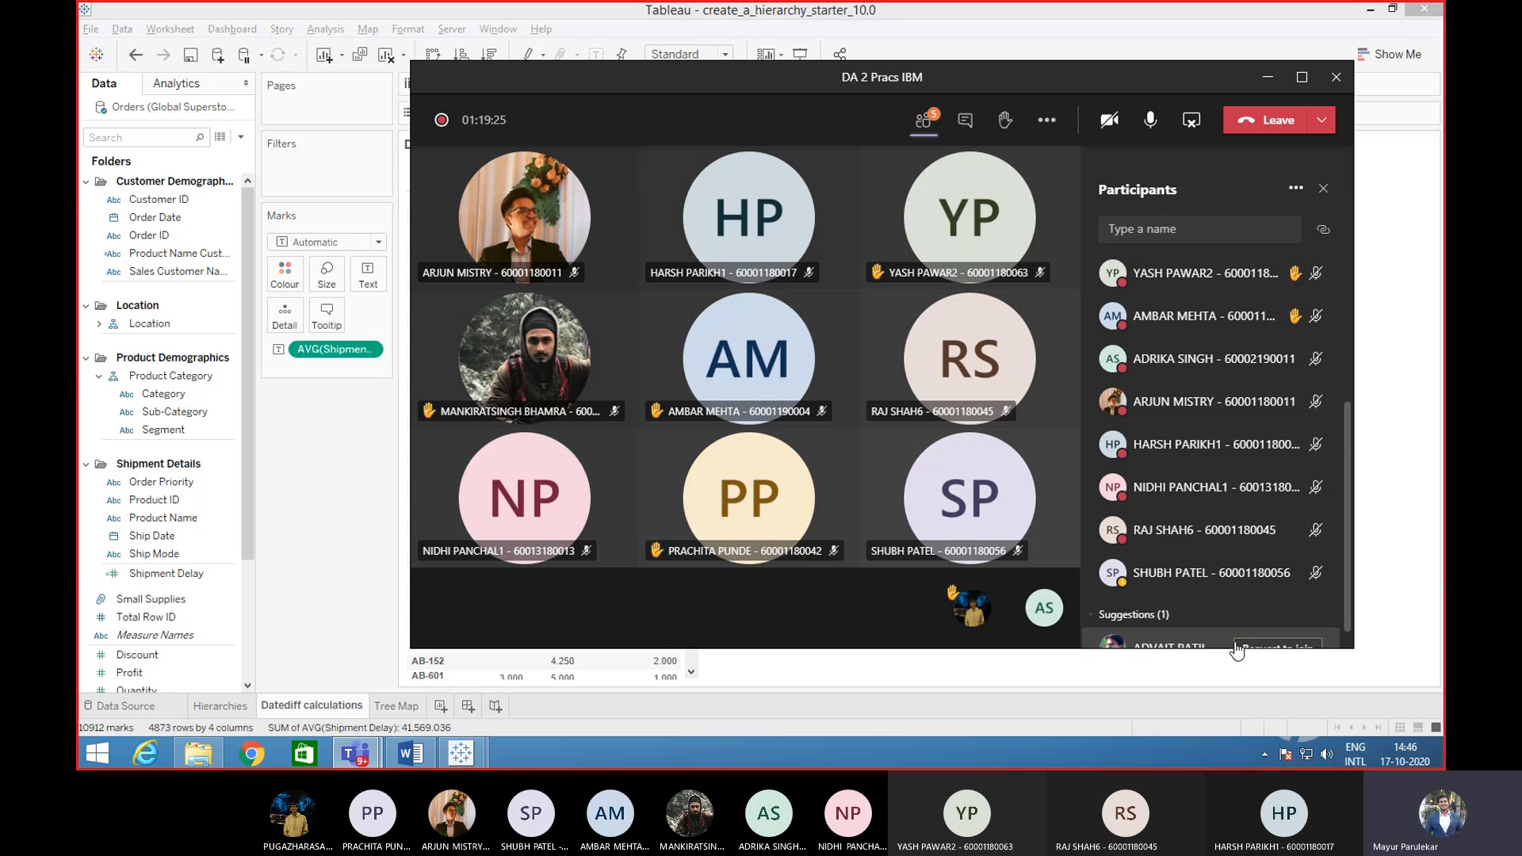
# - Look through the meeting's participant list, moving the call window as needed, and minimize it to return to the workbook
pyautogui.moveTo(1012, 77); pyautogui.dragTo(686, 116)
pyautogui.scroll(5, 1007, 476)
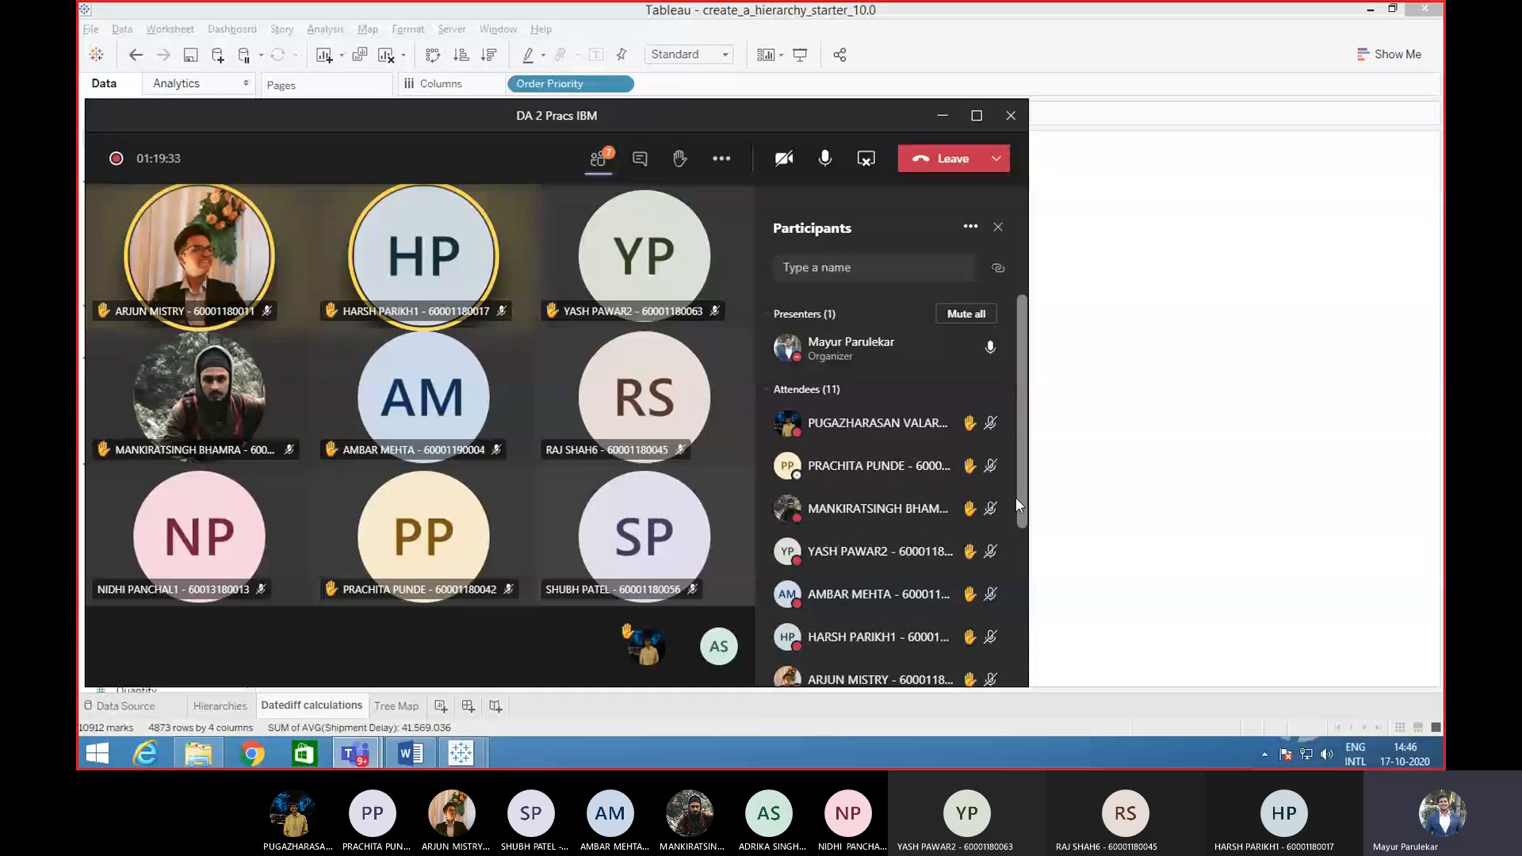
pyautogui.moveTo(680, 117); pyautogui.dragTo(1320, 116)
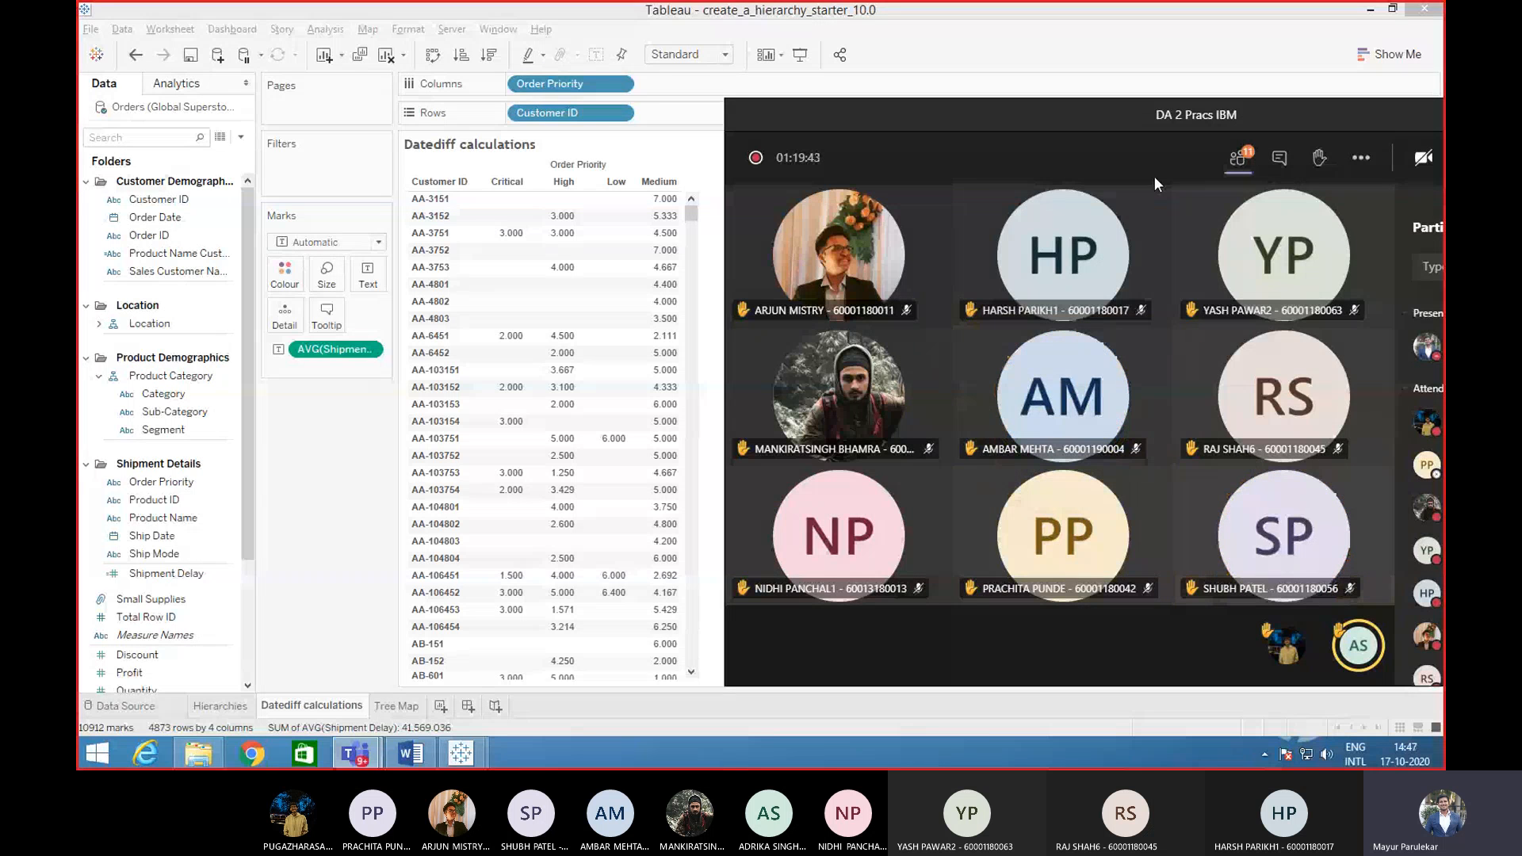
pyautogui.moveTo(1254, 108); pyautogui.dragTo(1107, 141)
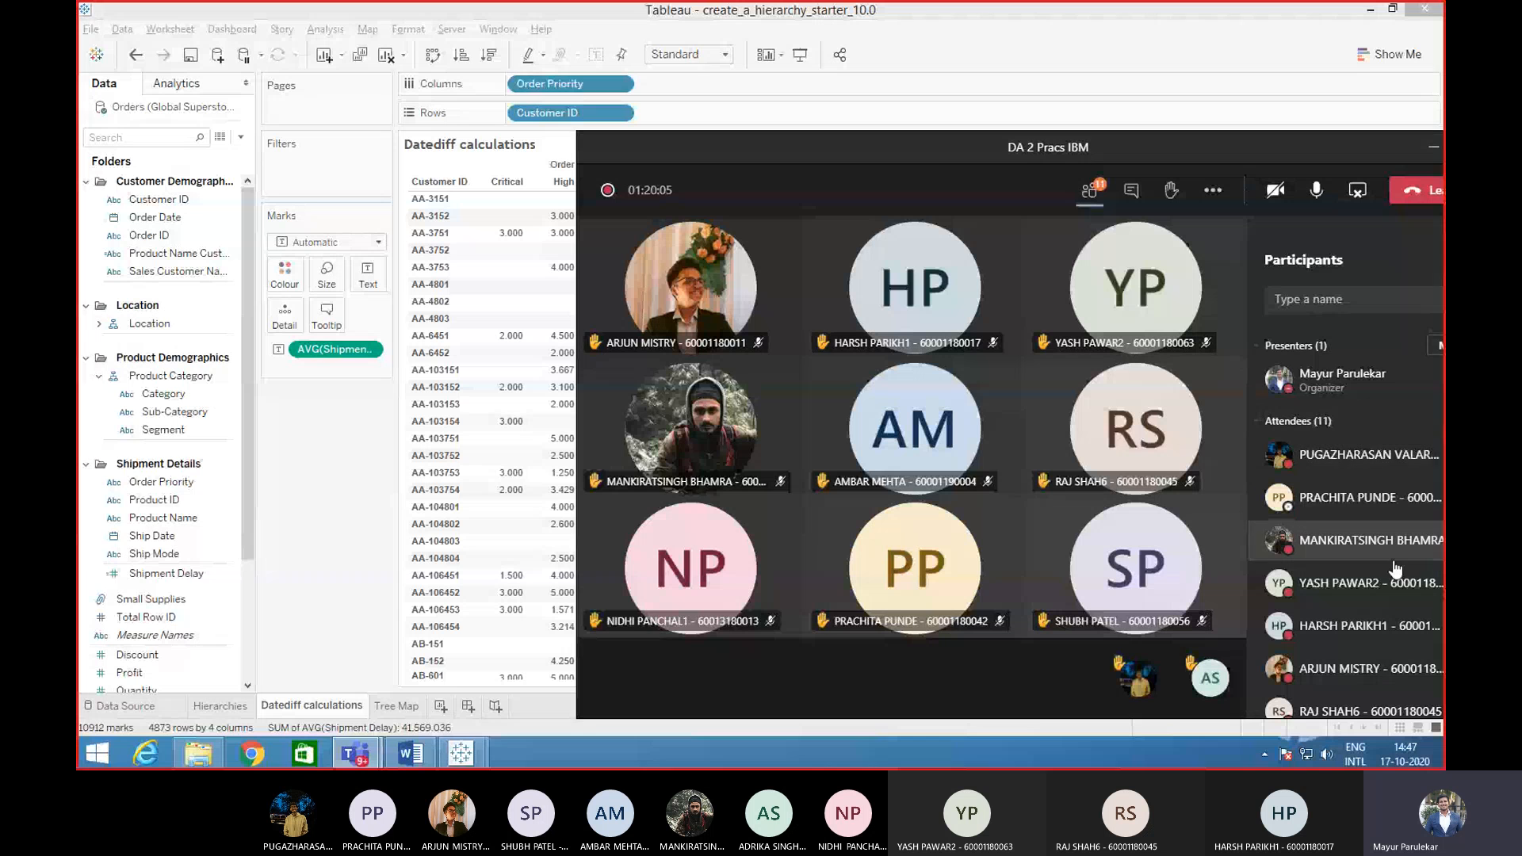
pyautogui.moveTo(1340, 148); pyautogui.dragTo(1306, 55)
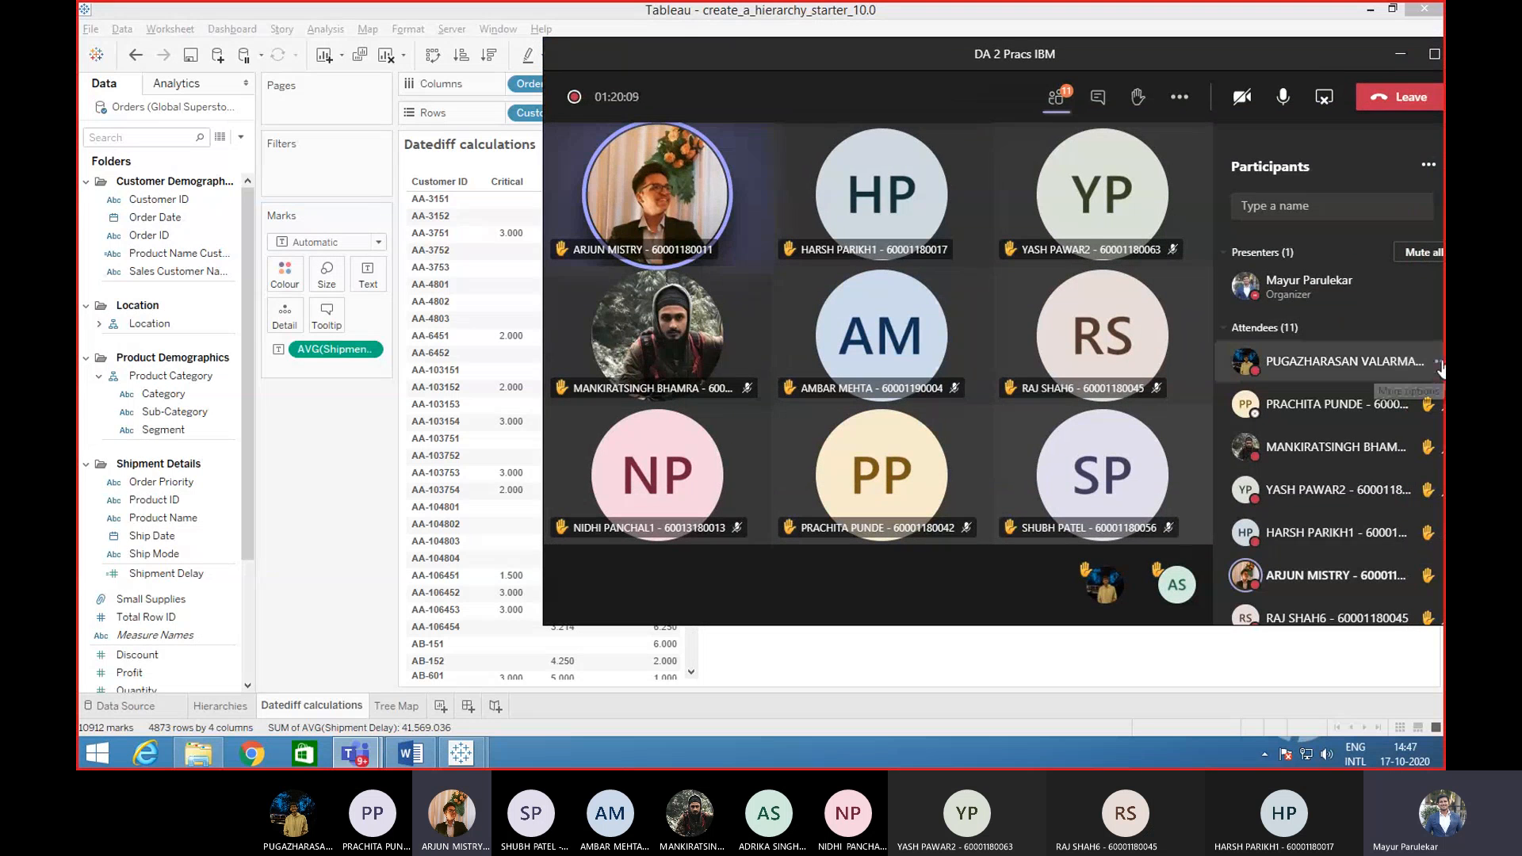
pyautogui.scroll(-3, 1425, 468)
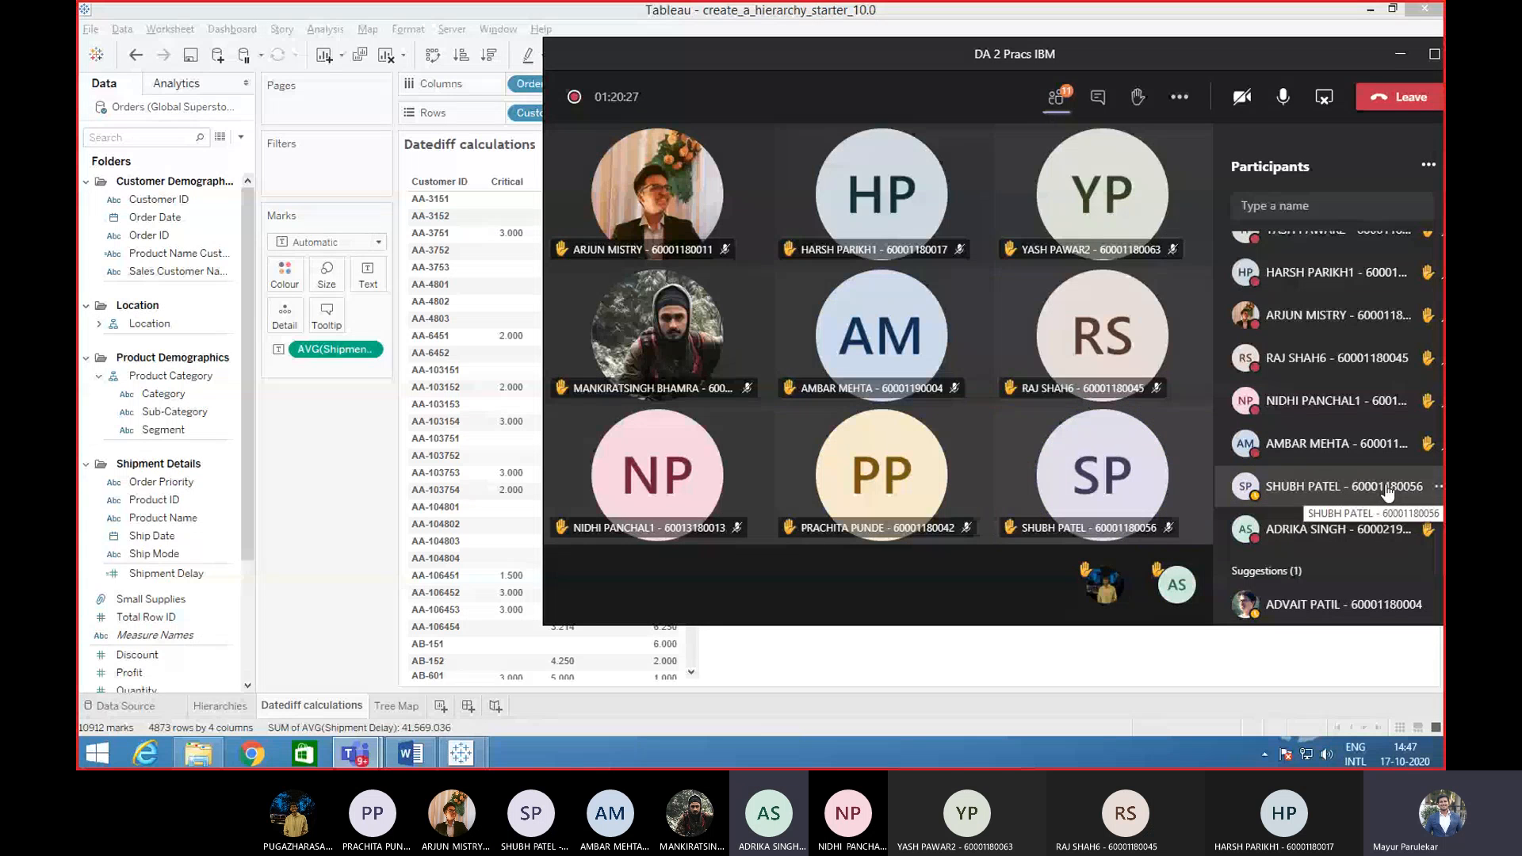
pyautogui.click(1399, 54)
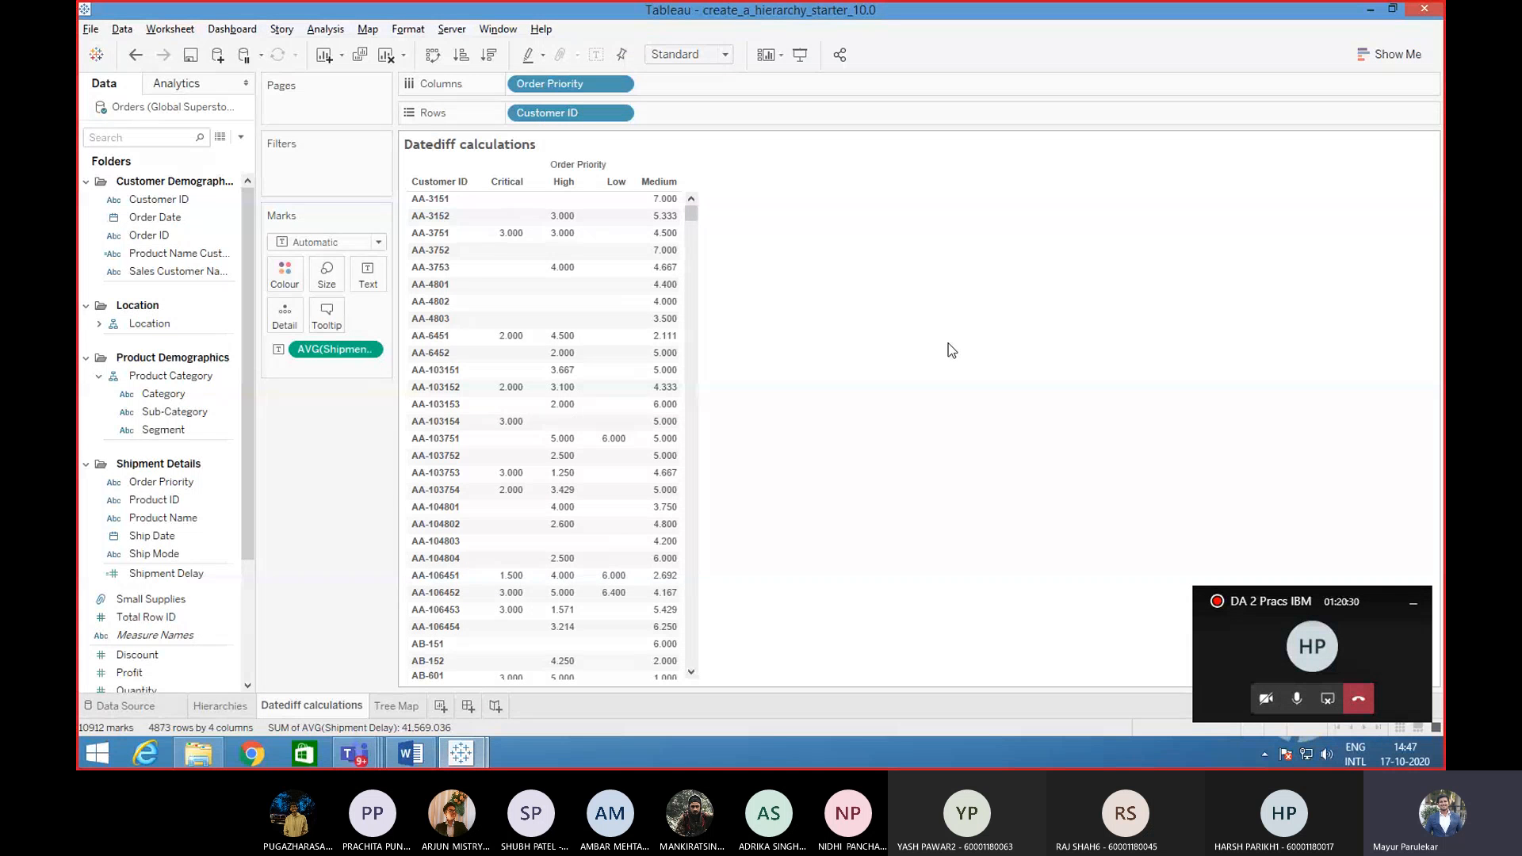
# - Review the Hierarchies, Datediff calculations and Tree Map worksheets, returning to Datediff calculations
pyautogui.click(221, 707)
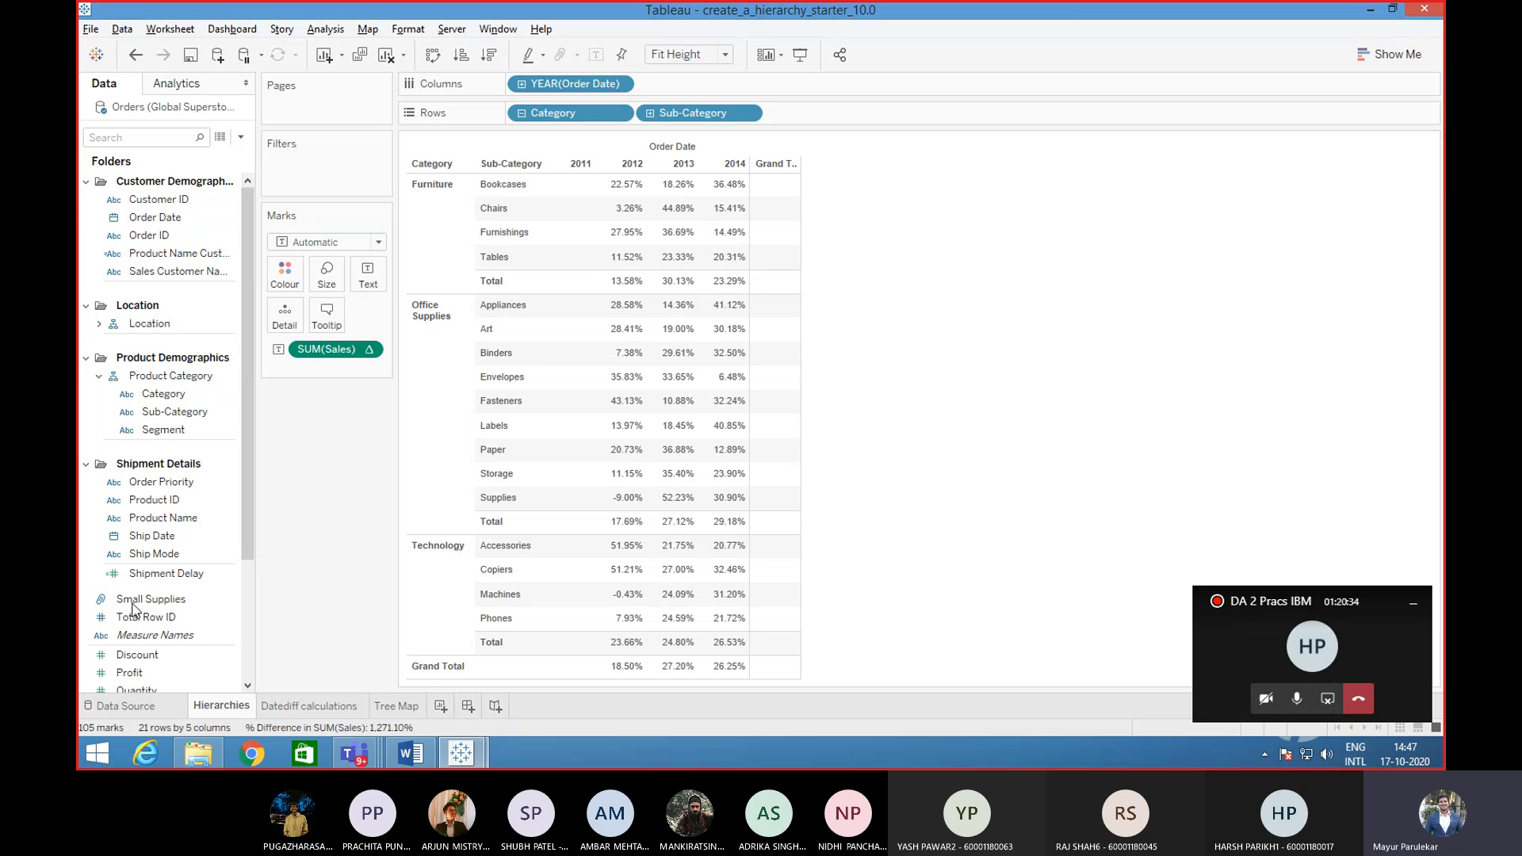
pyautogui.click(307, 707)
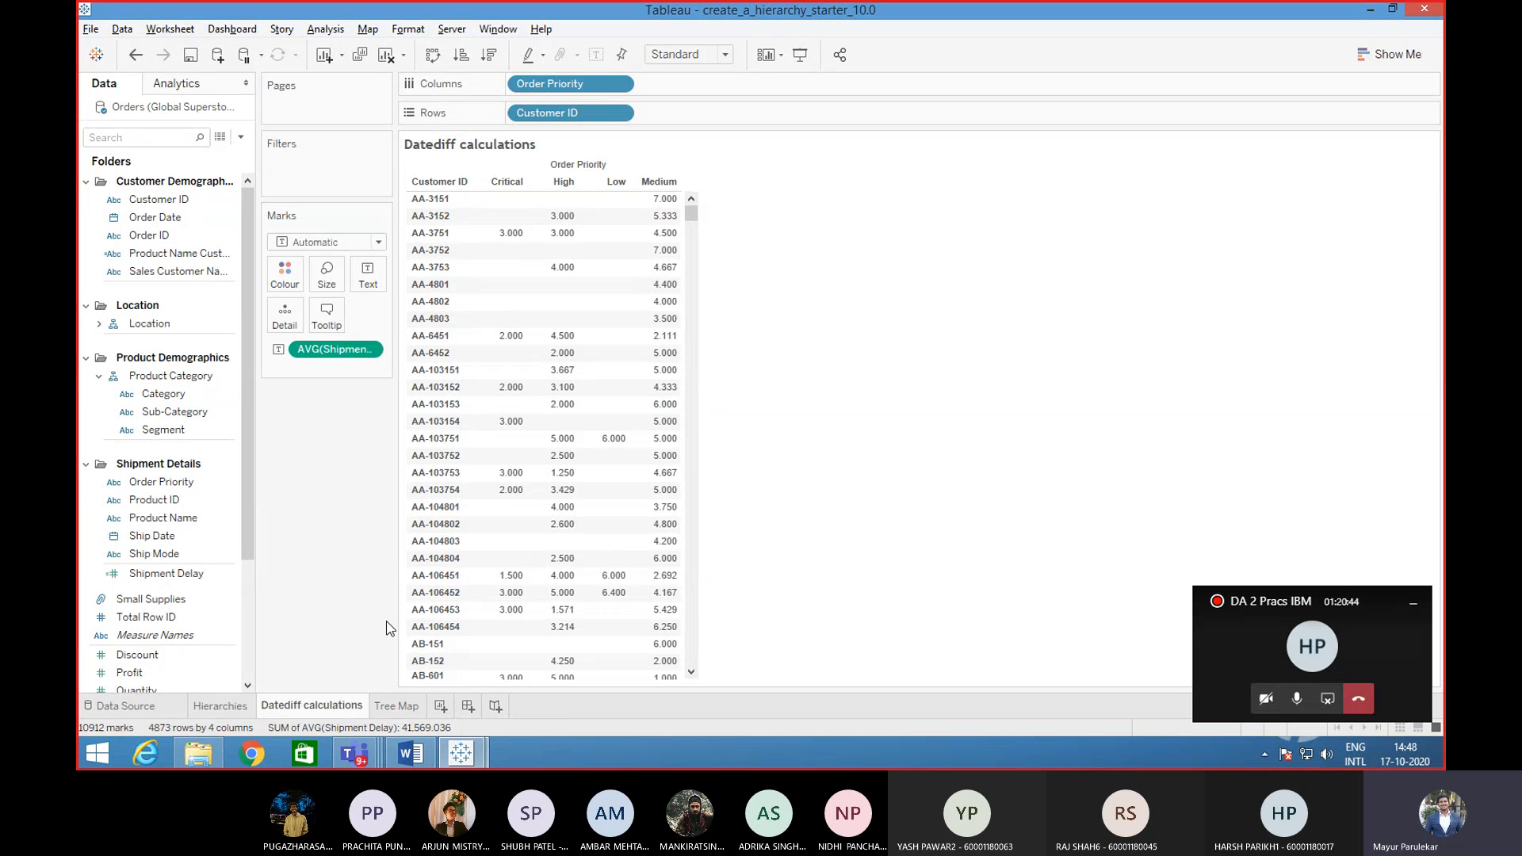
pyautogui.click(395, 706)
pyautogui.moveTo(946, 394)
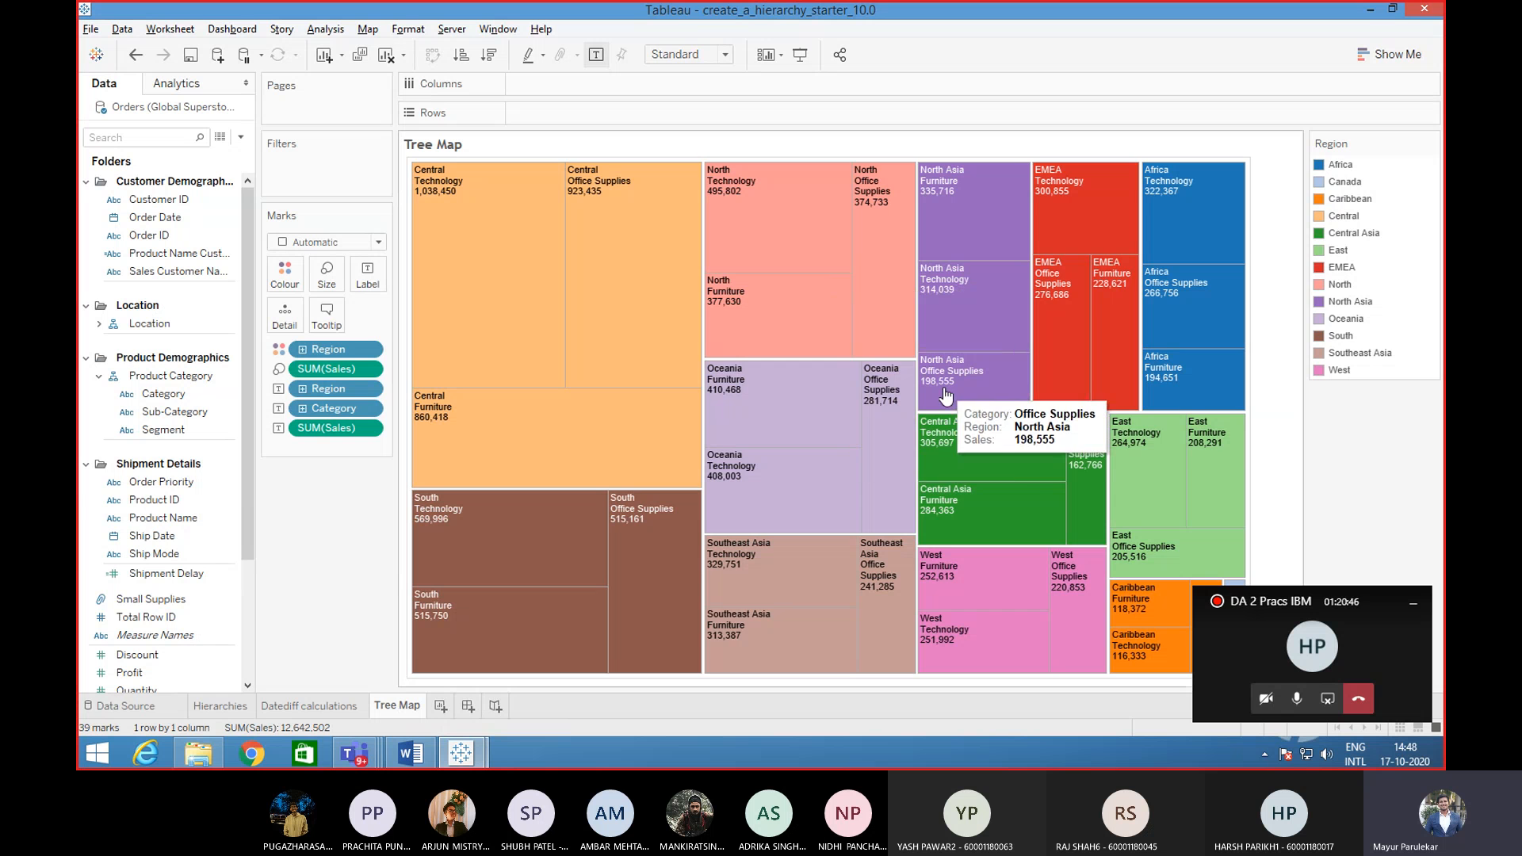
pyautogui.click(318, 707)
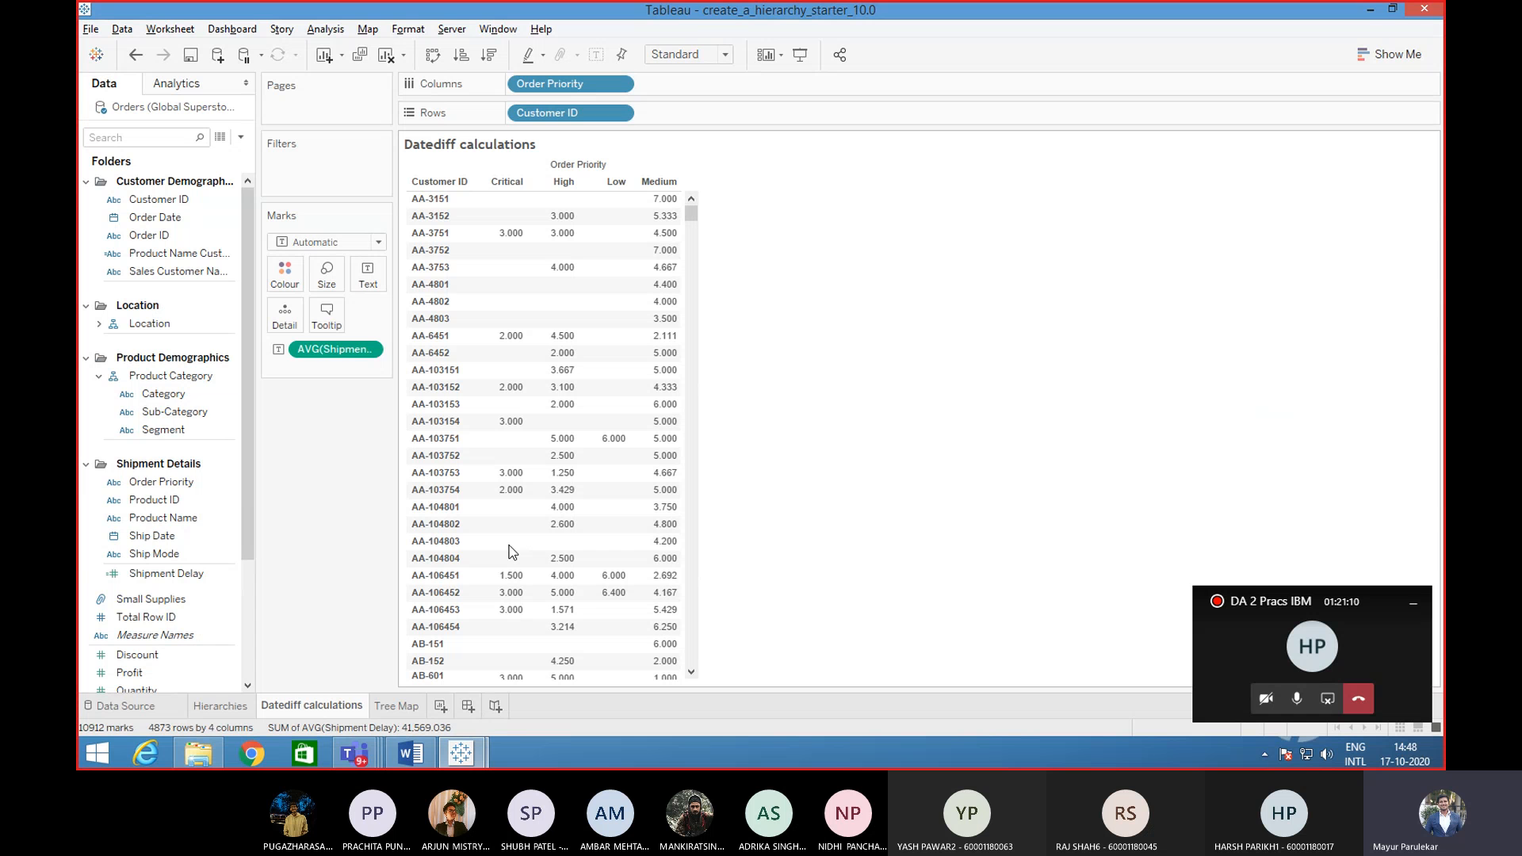
# - Examine the customer, order and product fields in the folders of the Orders data source
pyautogui.click(154, 411)
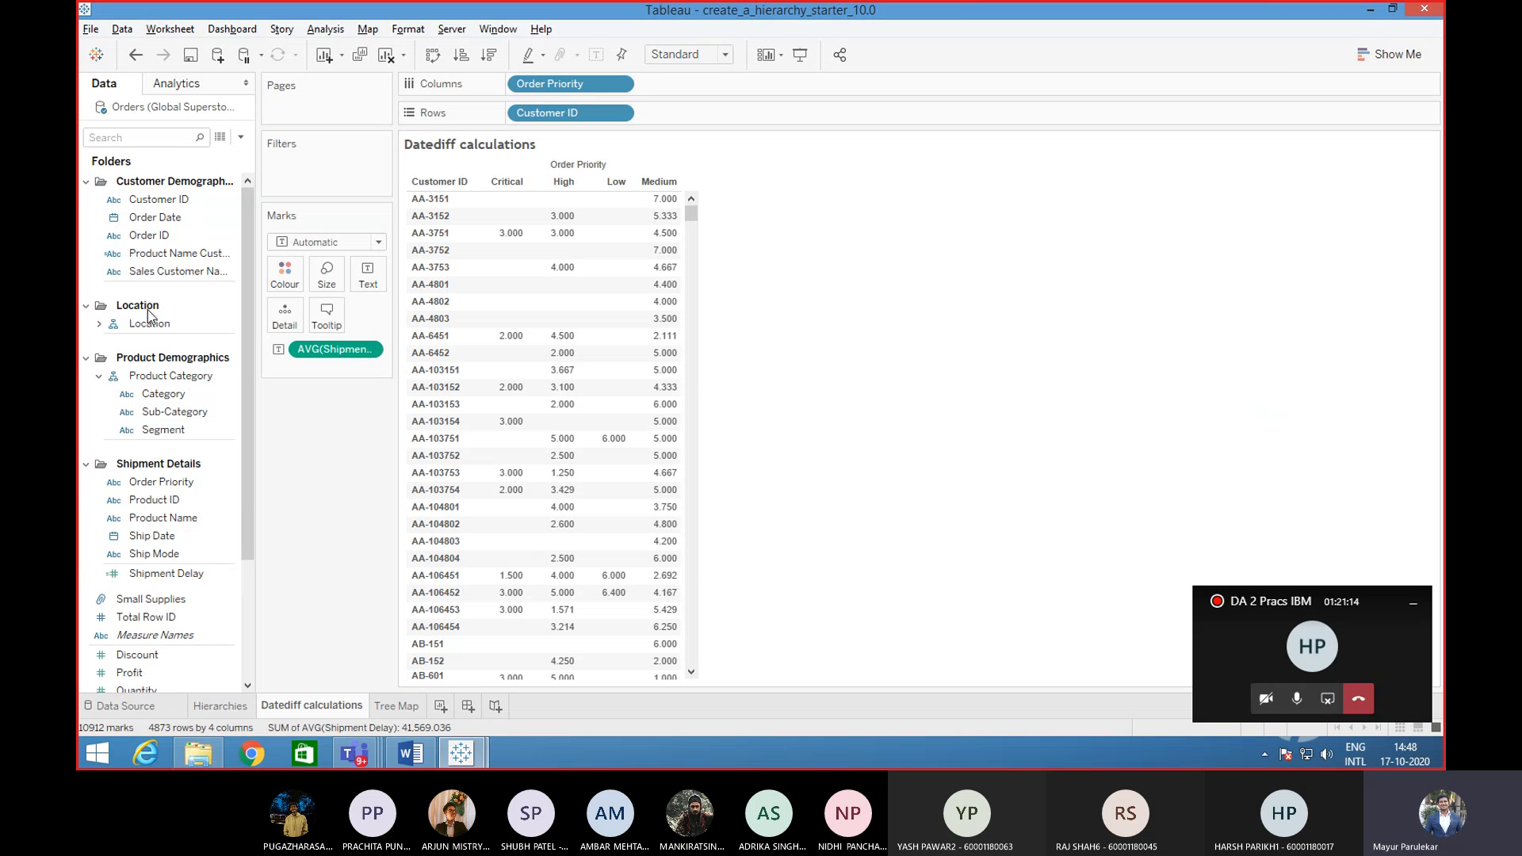
pyautogui.click(102, 236)
pyautogui.click(115, 200)
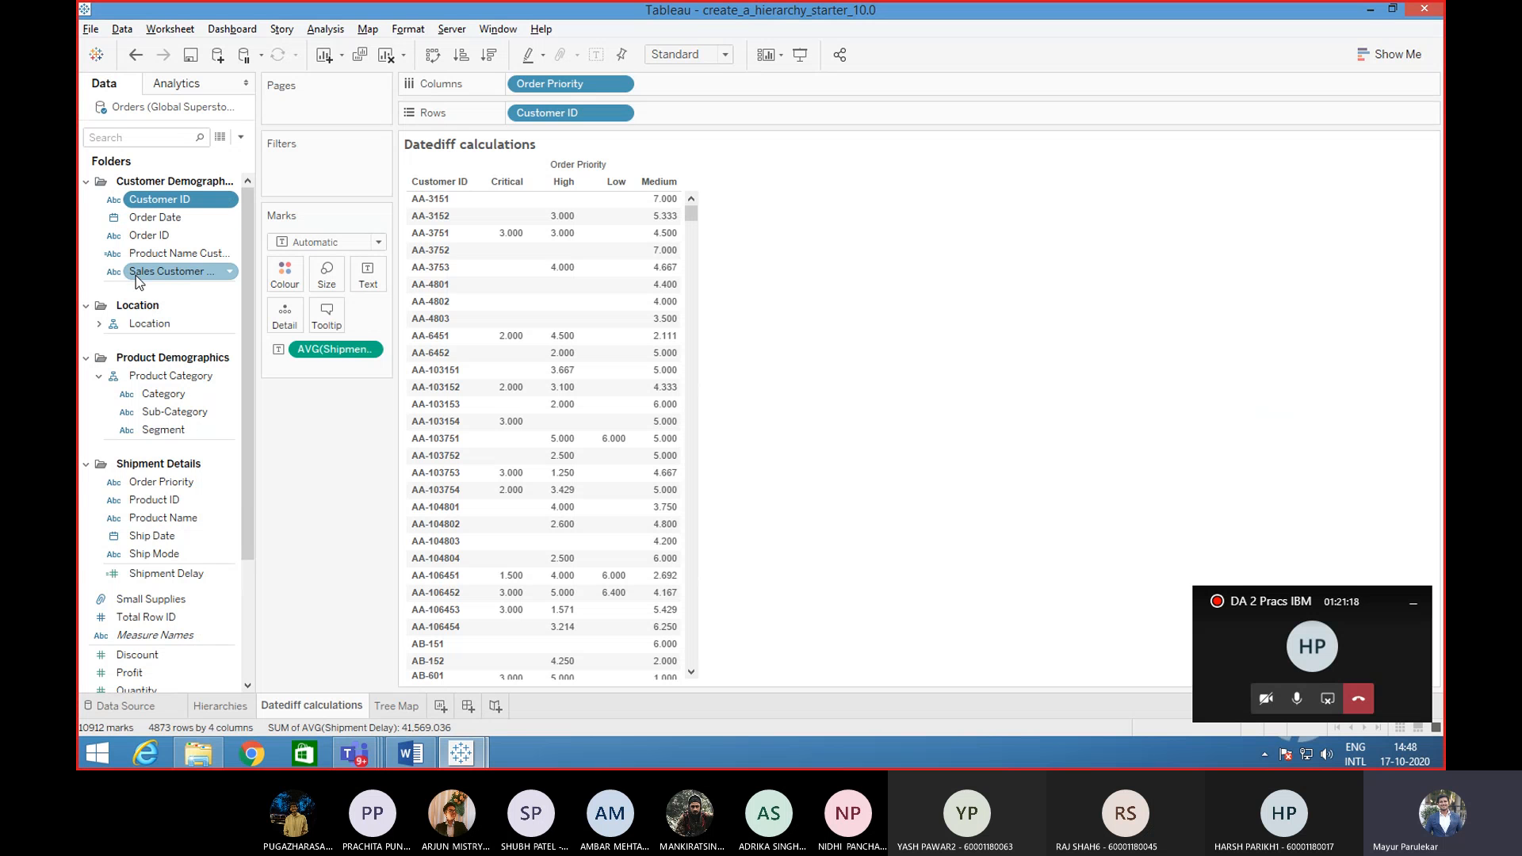
pyautogui.click(151, 235)
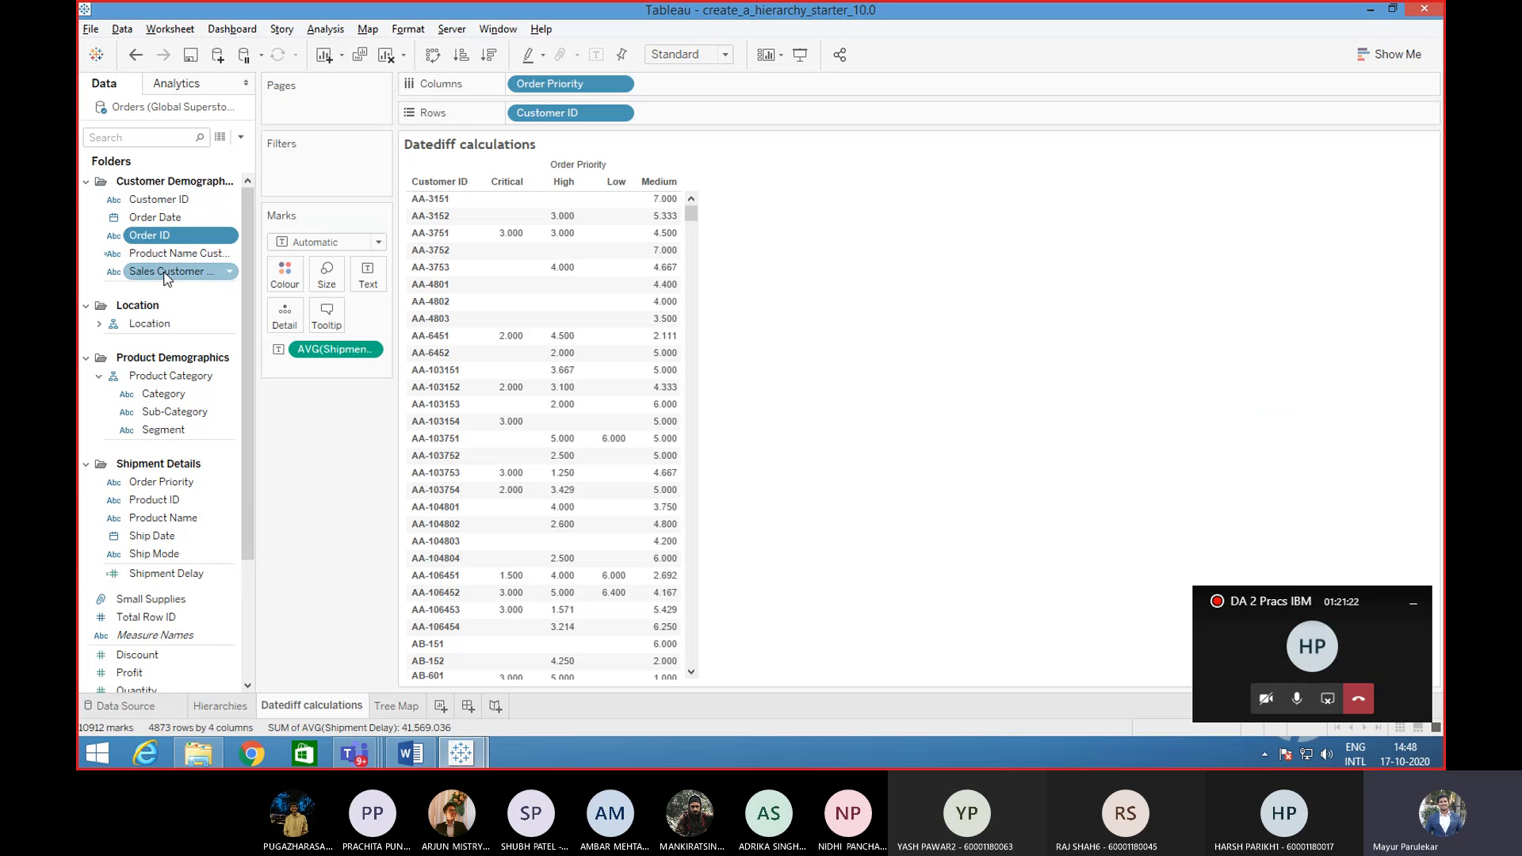
pyautogui.click(166, 272)
pyautogui.press('Up')
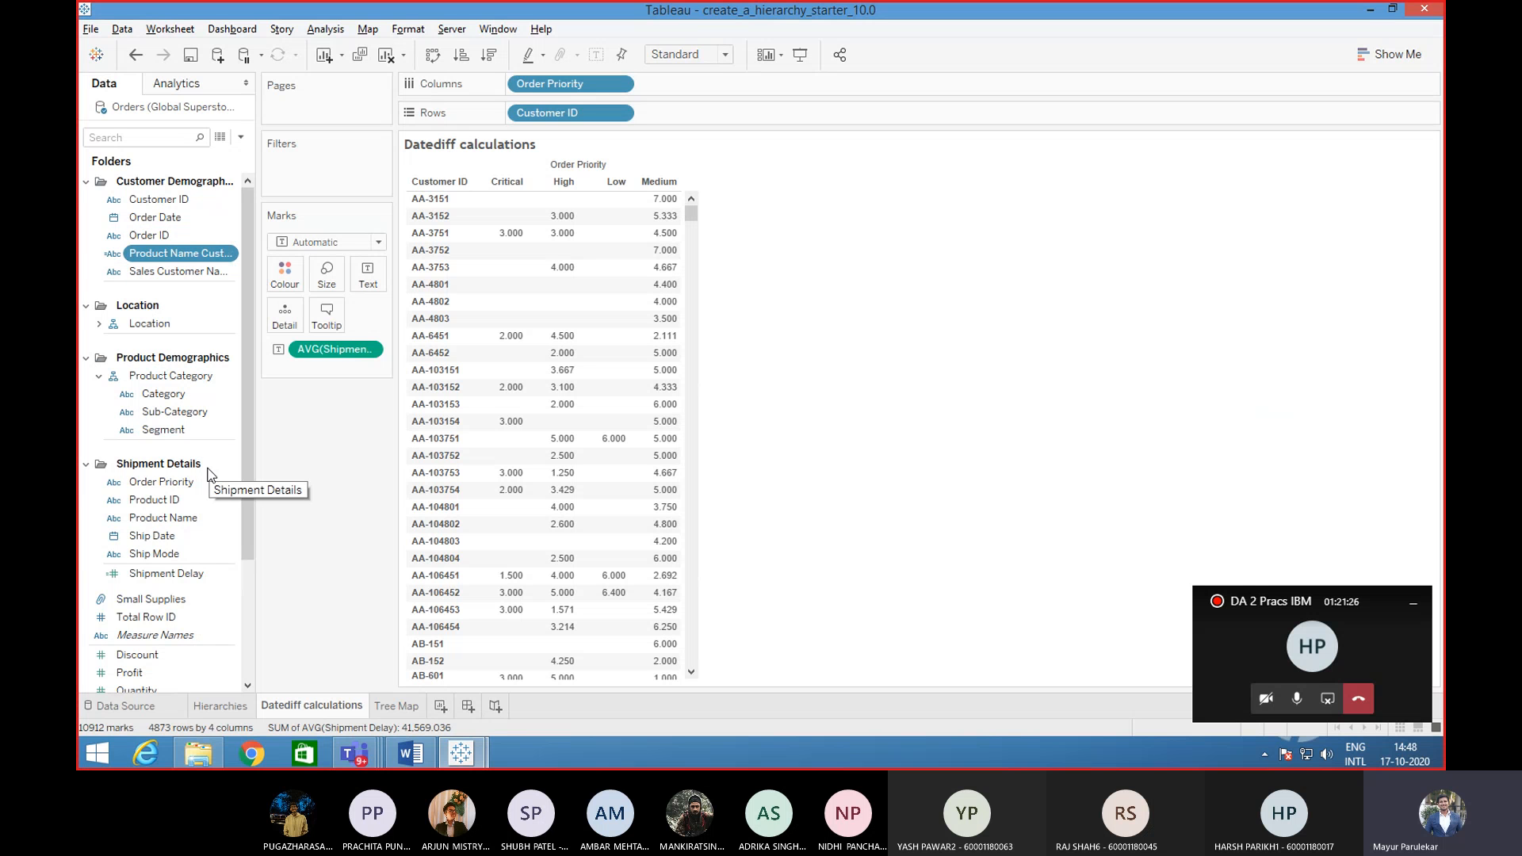
pyautogui.scroll(-2, 211, 473)
pyautogui.scroll(2, 211, 473)
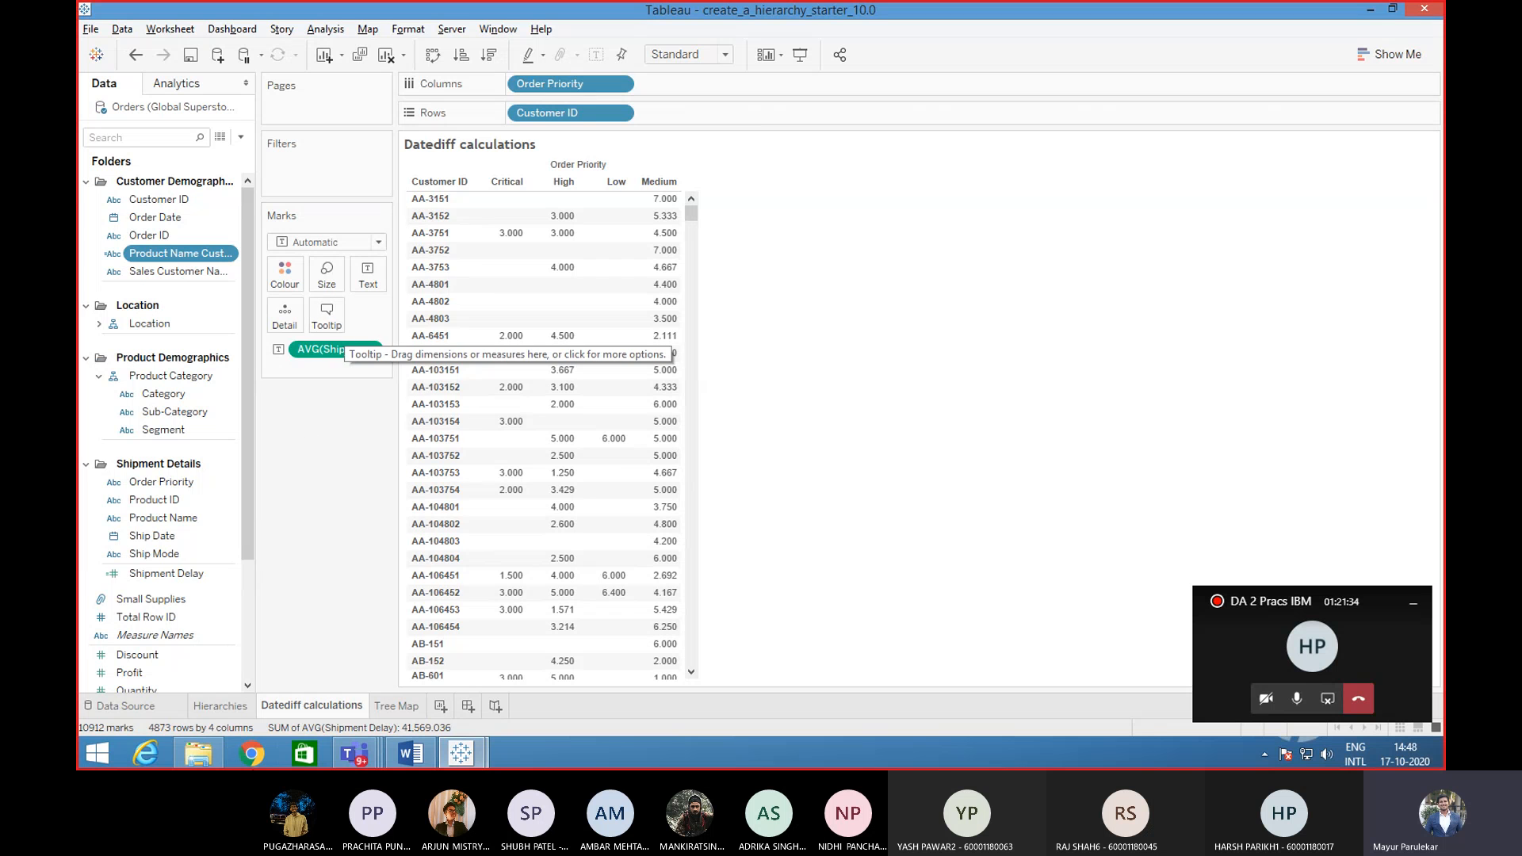
# - Rename the Hierarchies worksheet as "Aggregations & calculations"
pyautogui.click(216, 706)
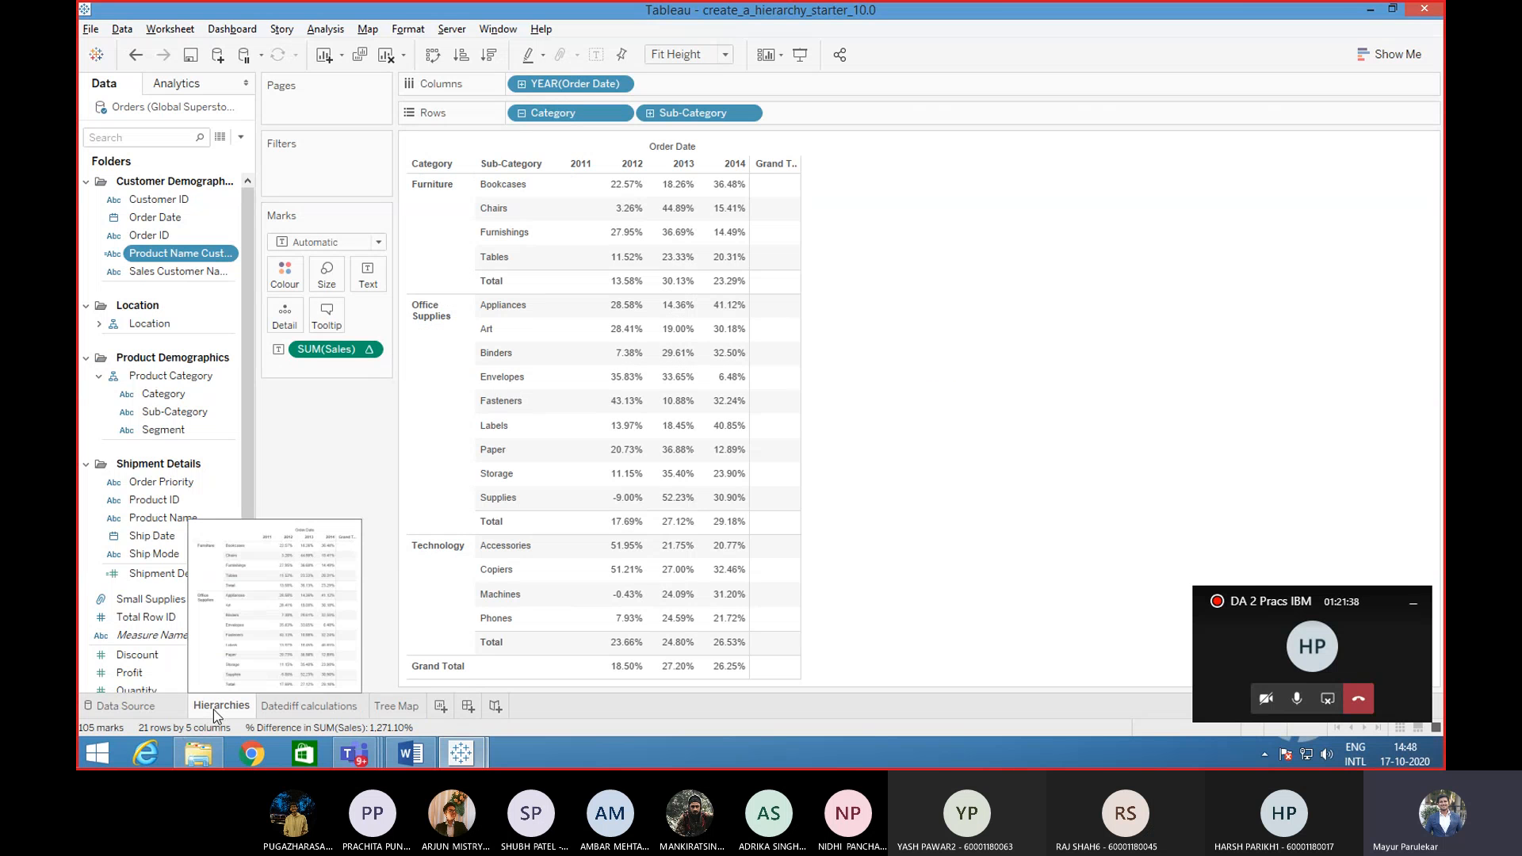
pyautogui.rightClick(213, 710)
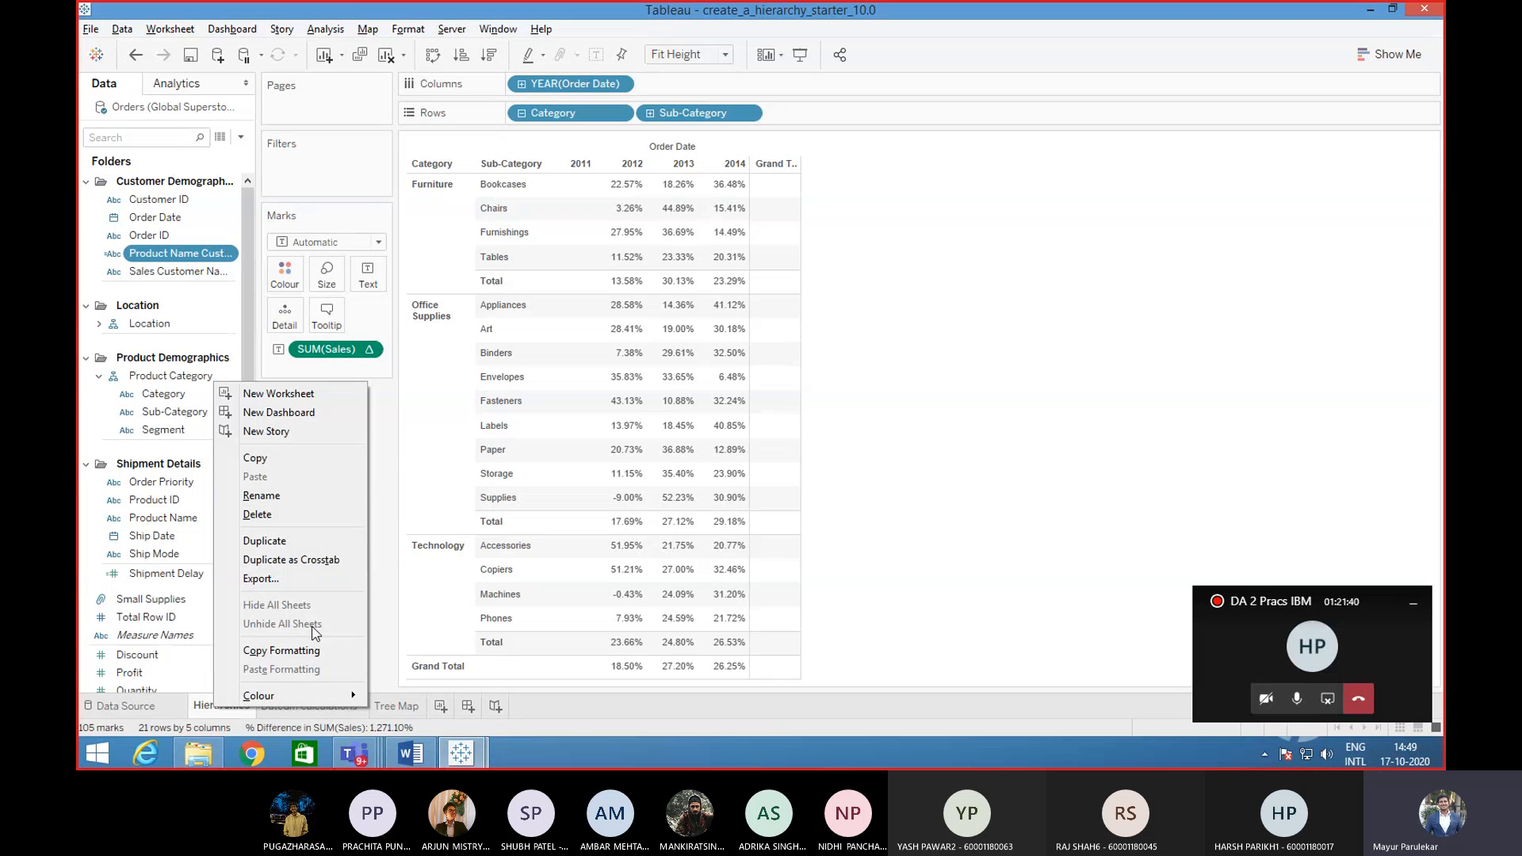
pyautogui.click(281, 496)
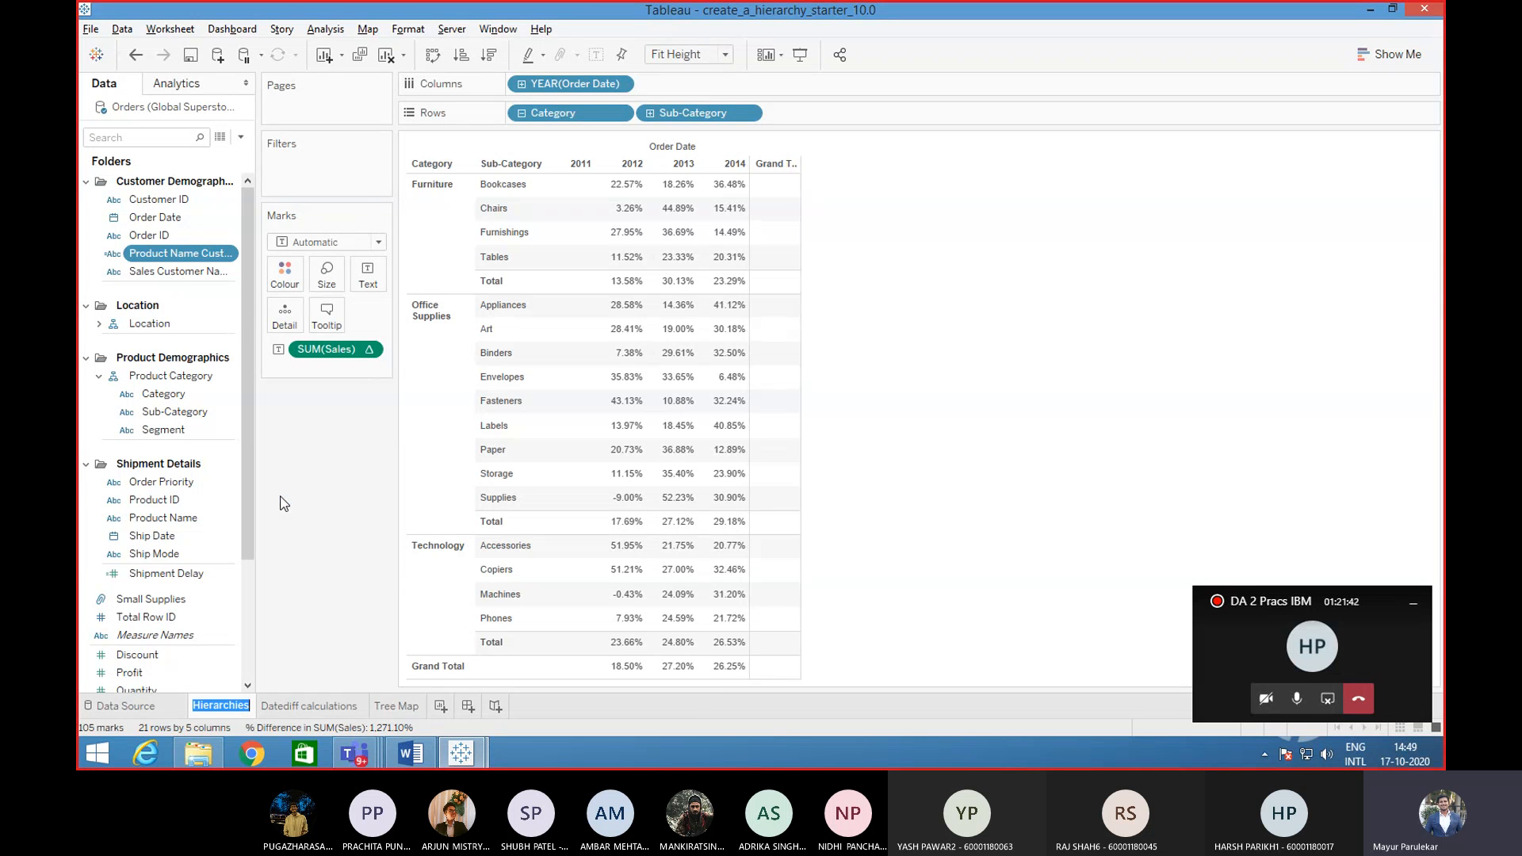
pyautogui.press('BackSpace')
pyautogui.write('Aggregations & calculation')
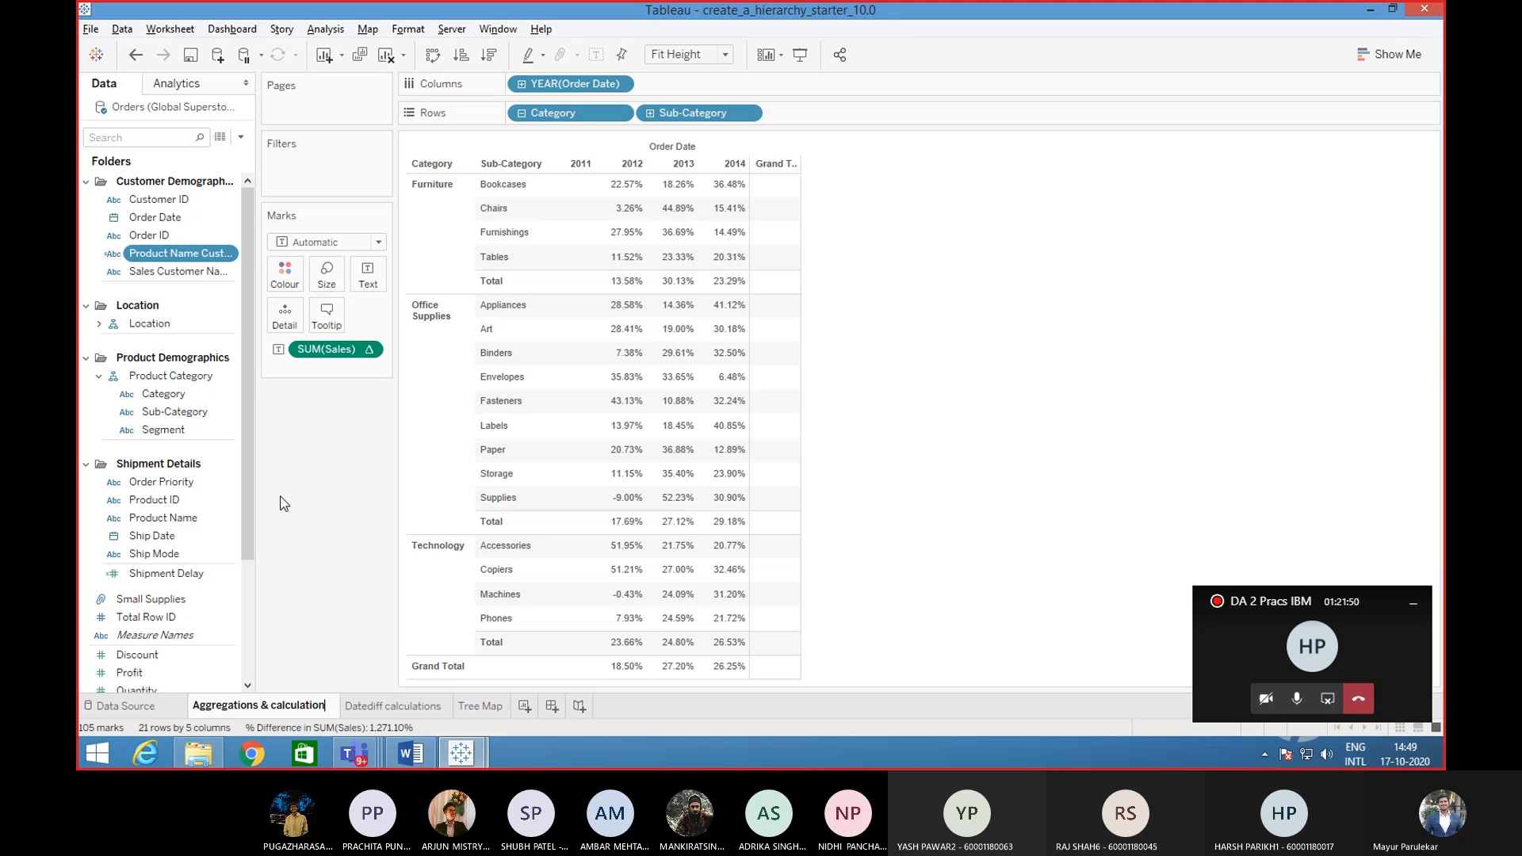
pyautogui.write('s')
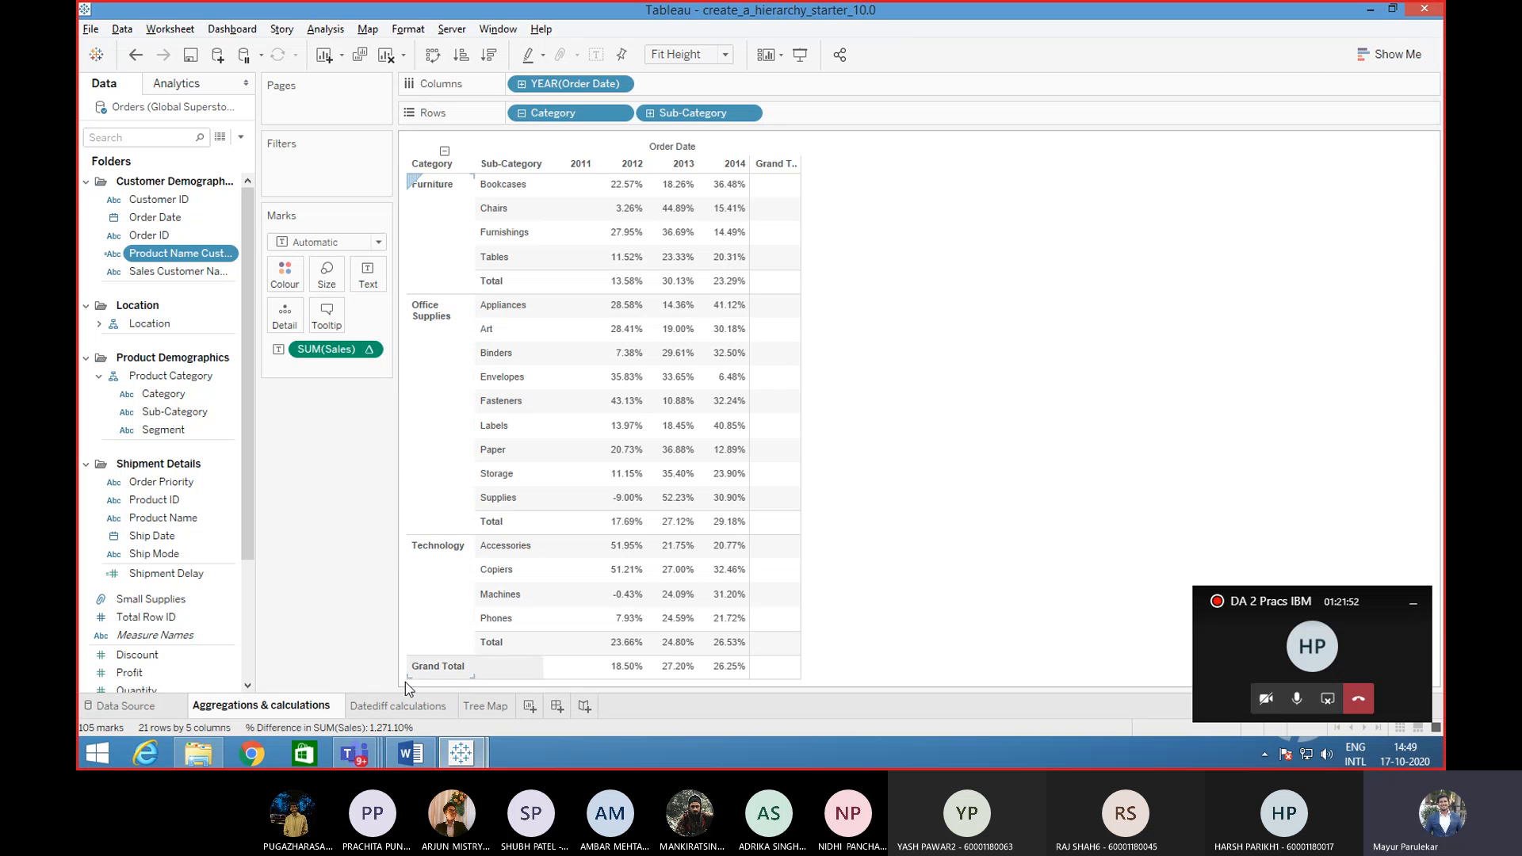
# - Show the Datediff calculations sheet, and switch to the "Lesson 2 - Heat Maps & Table Calculations" workbook with its window maximized
pyautogui.click(401, 706)
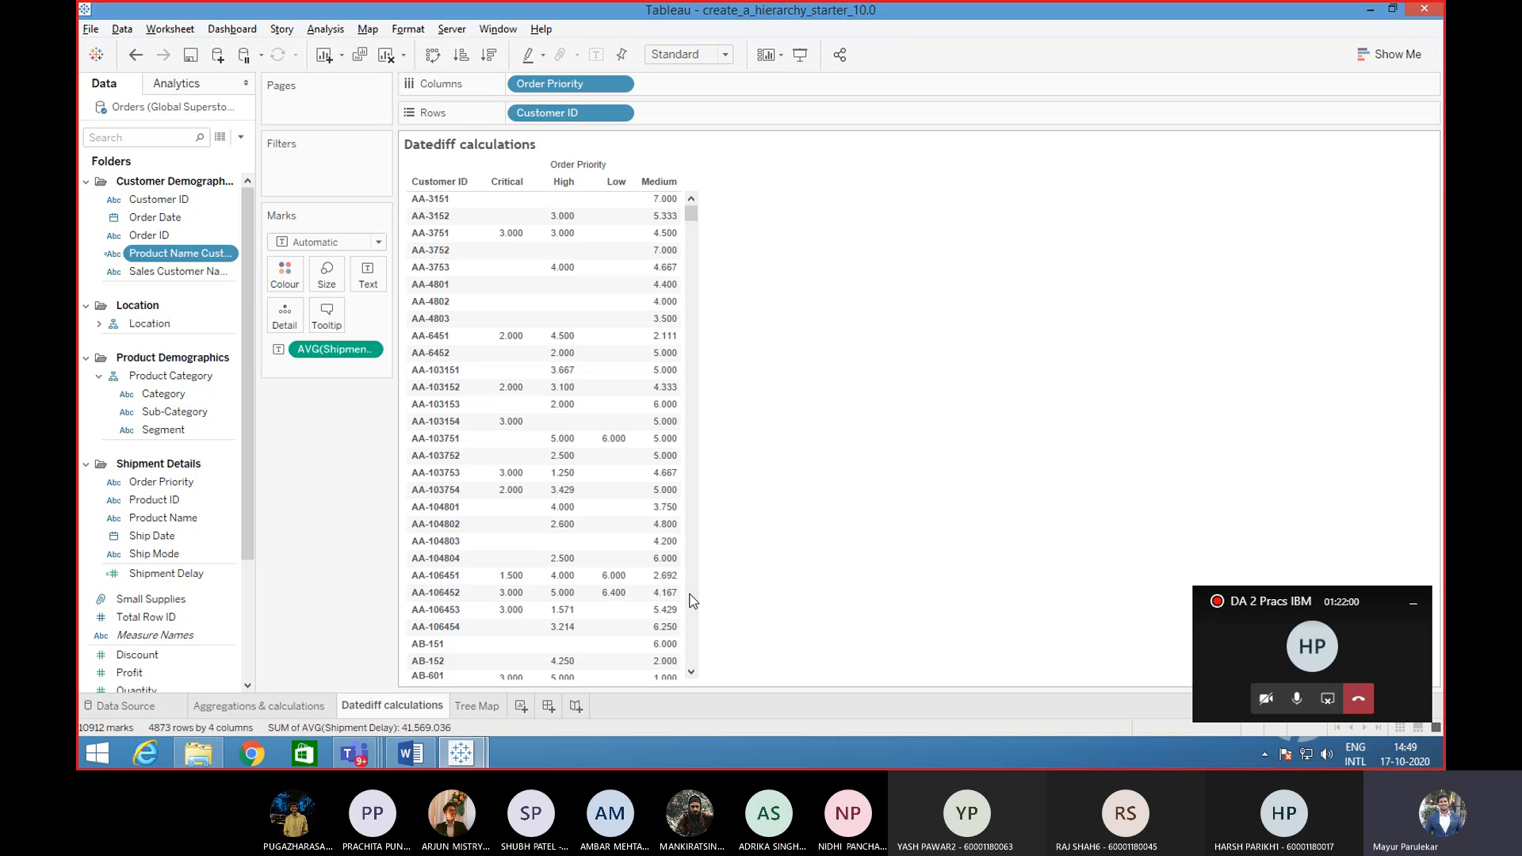
pyautogui.moveTo(463, 757)
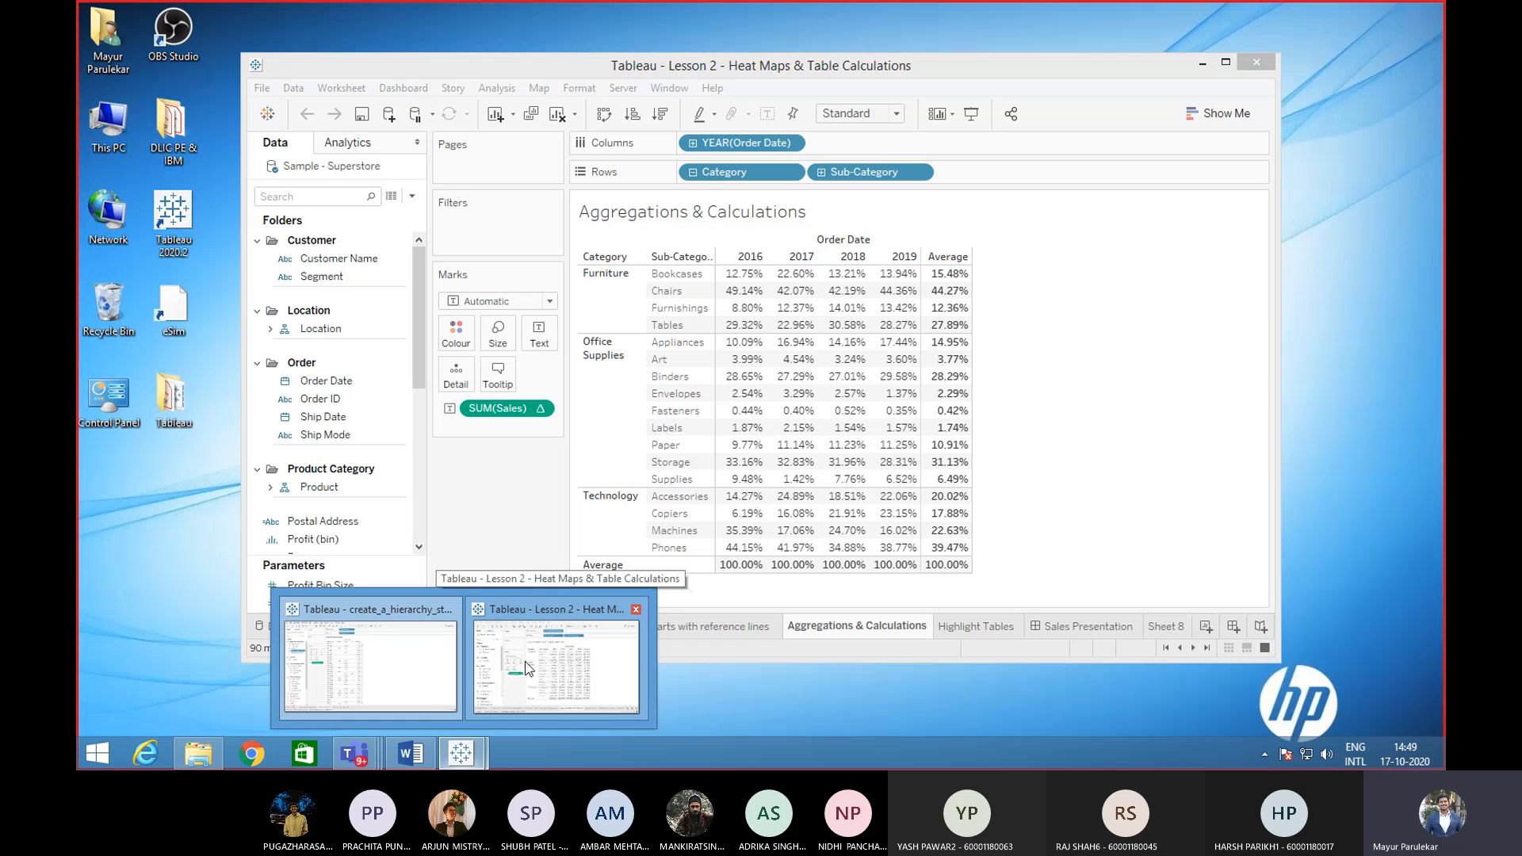
pyautogui.click(512, 672)
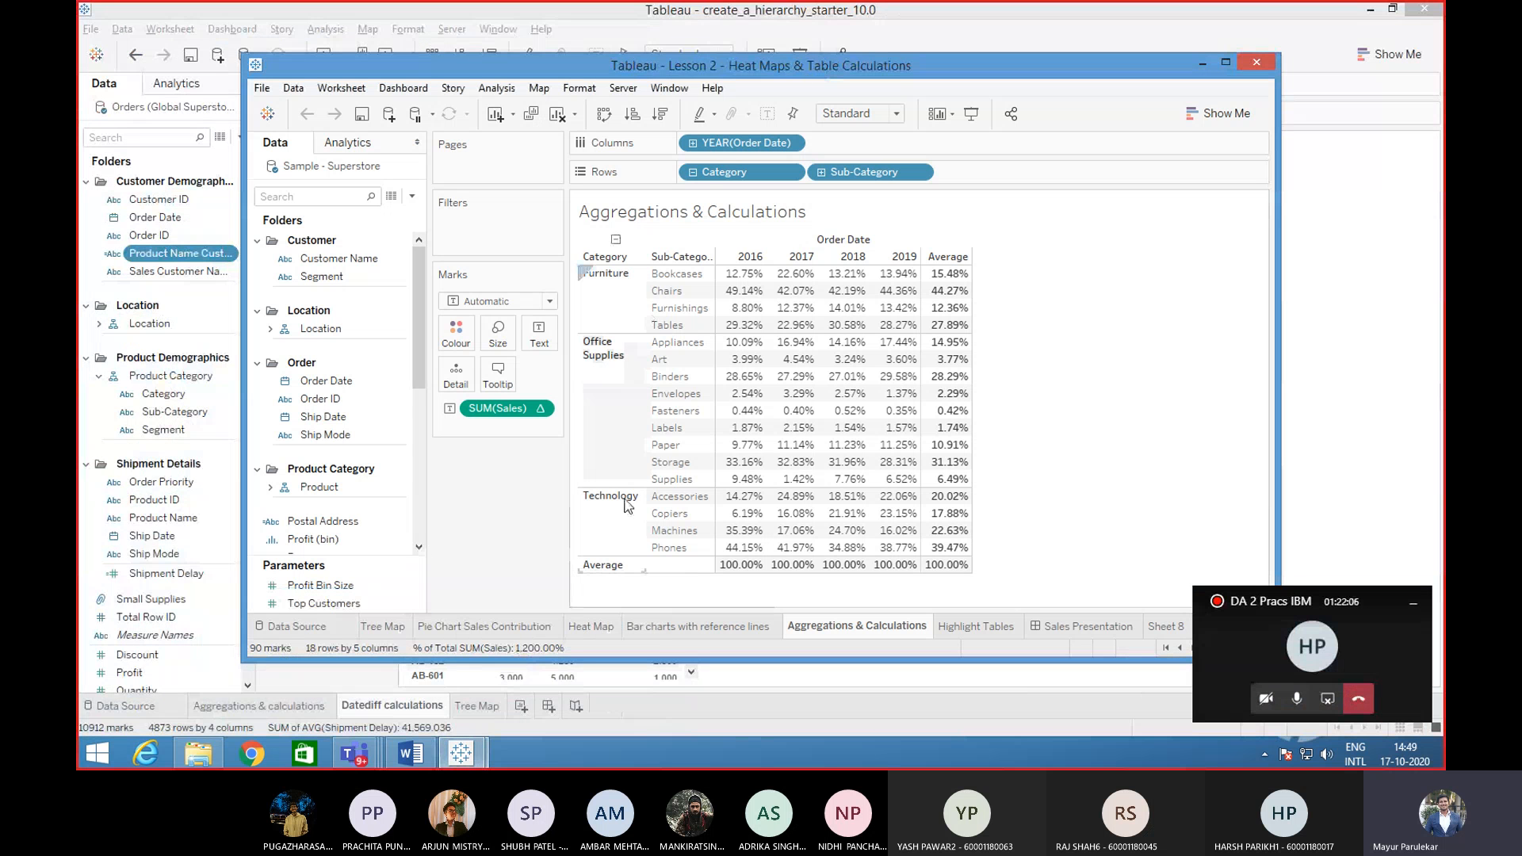
pyautogui.moveTo(463, 757)
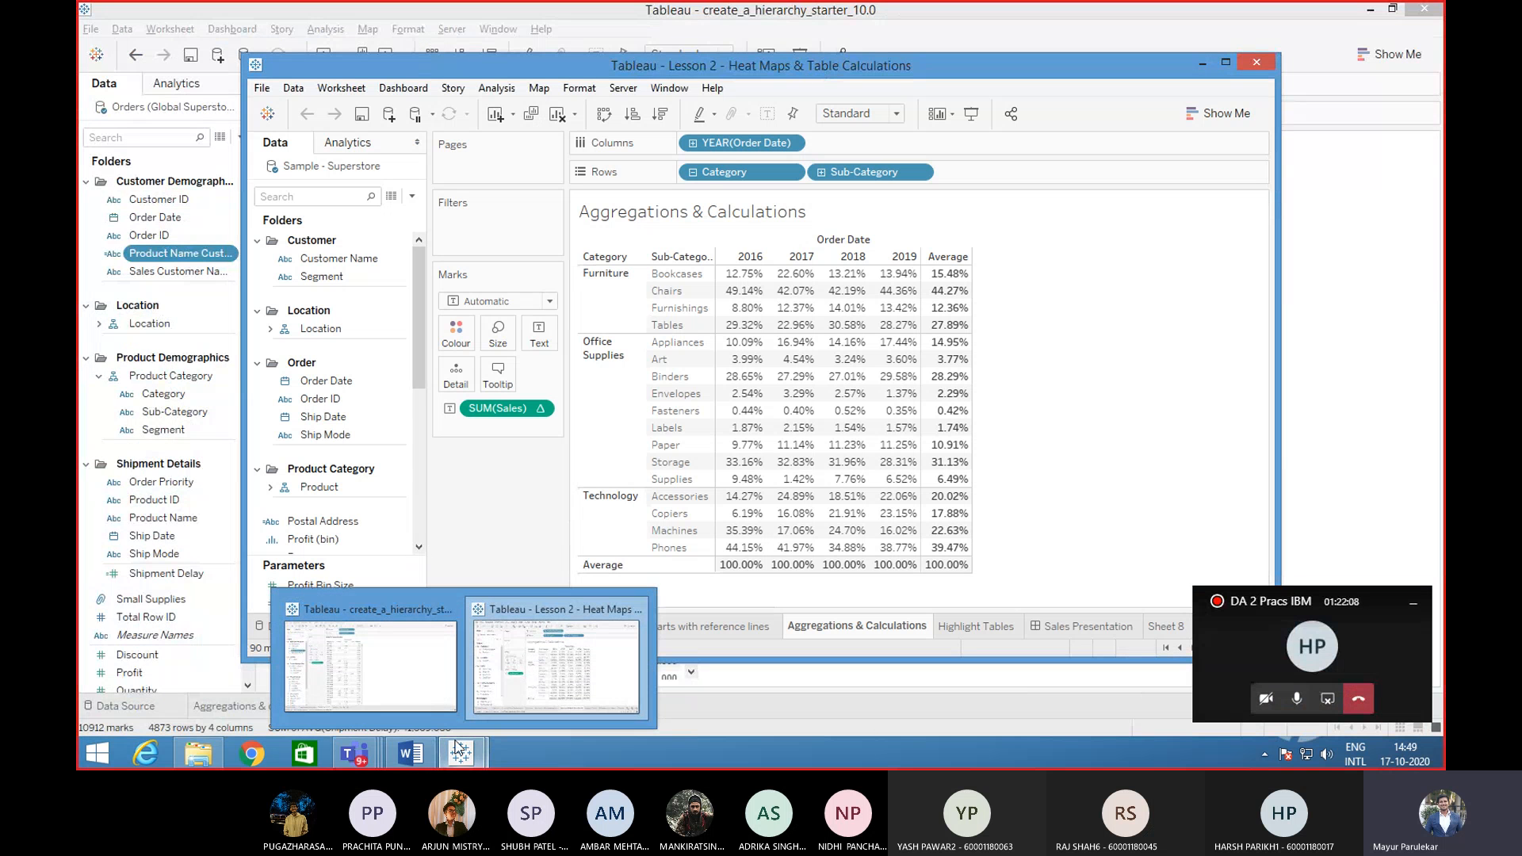
pyautogui.click(393, 662)
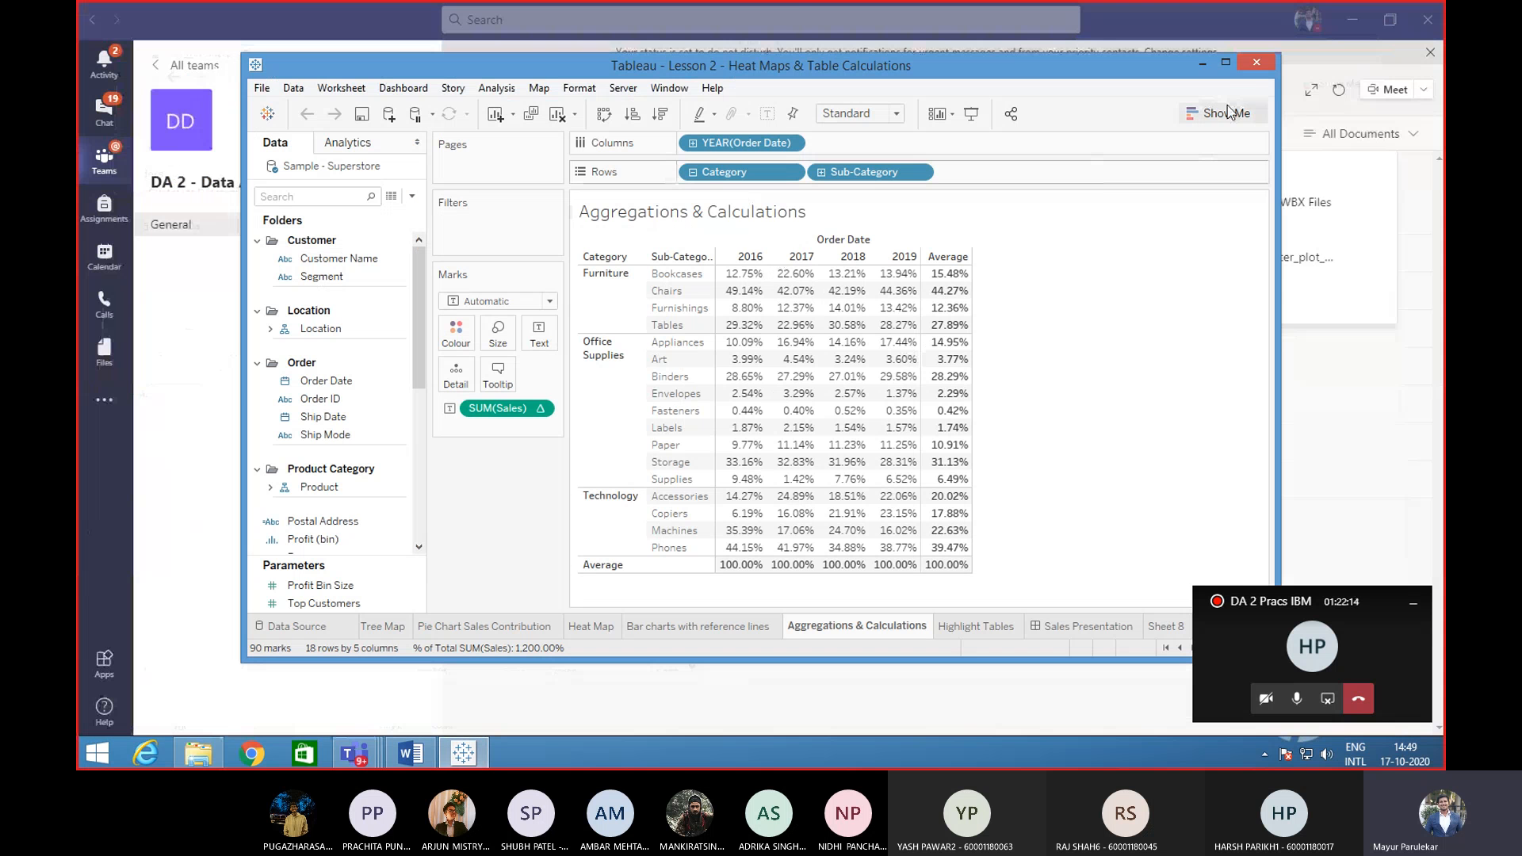
pyautogui.click(1225, 62)
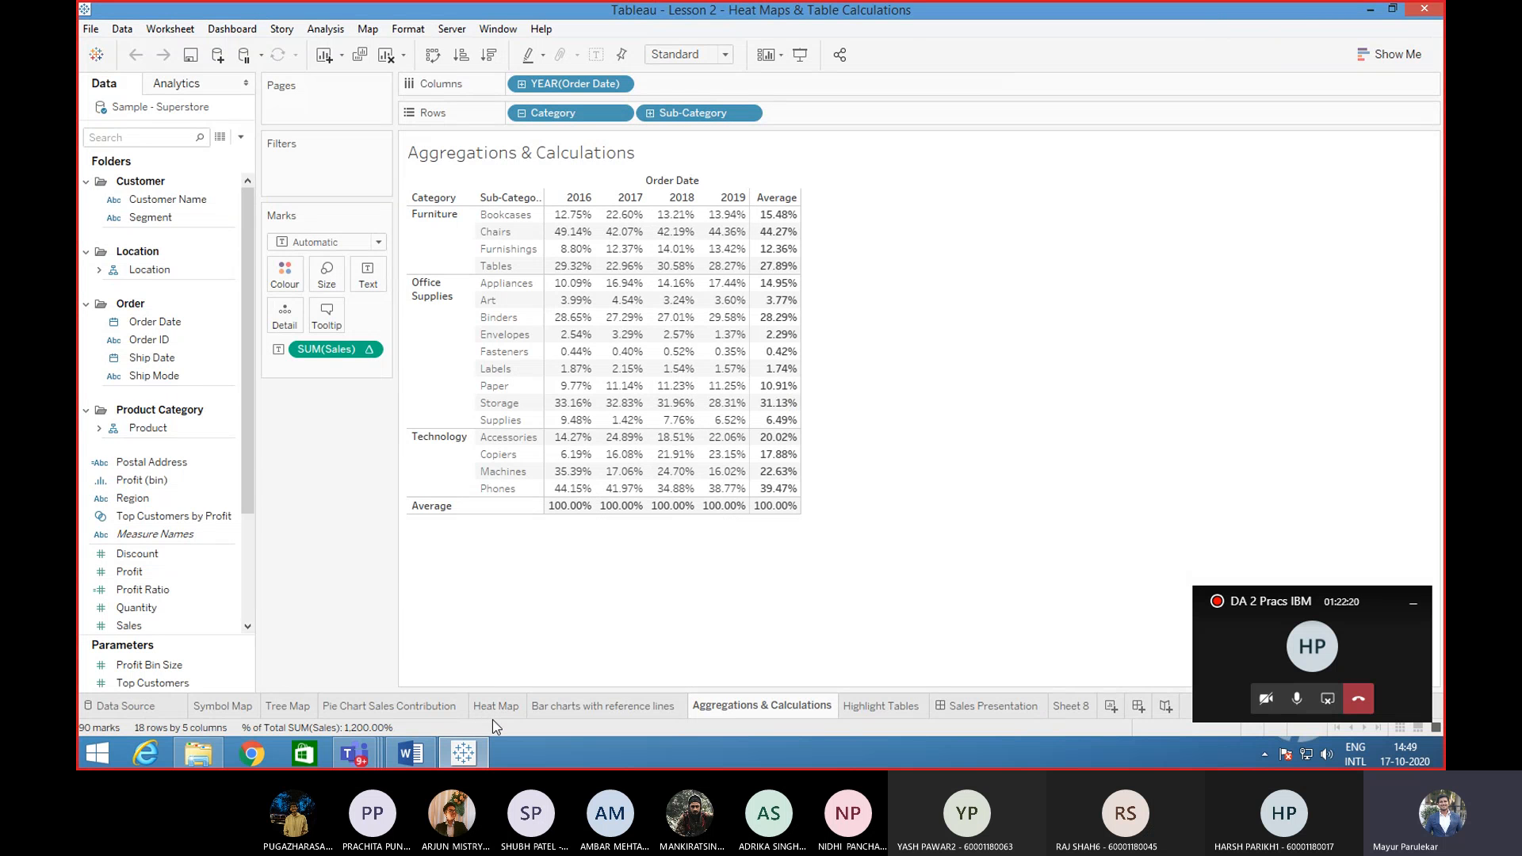
# - Expand the Location hierarchy and open Sheet 8 to compare the City and Postal Code fields with the Postal Address list
pyautogui.moveTo(573, 707)
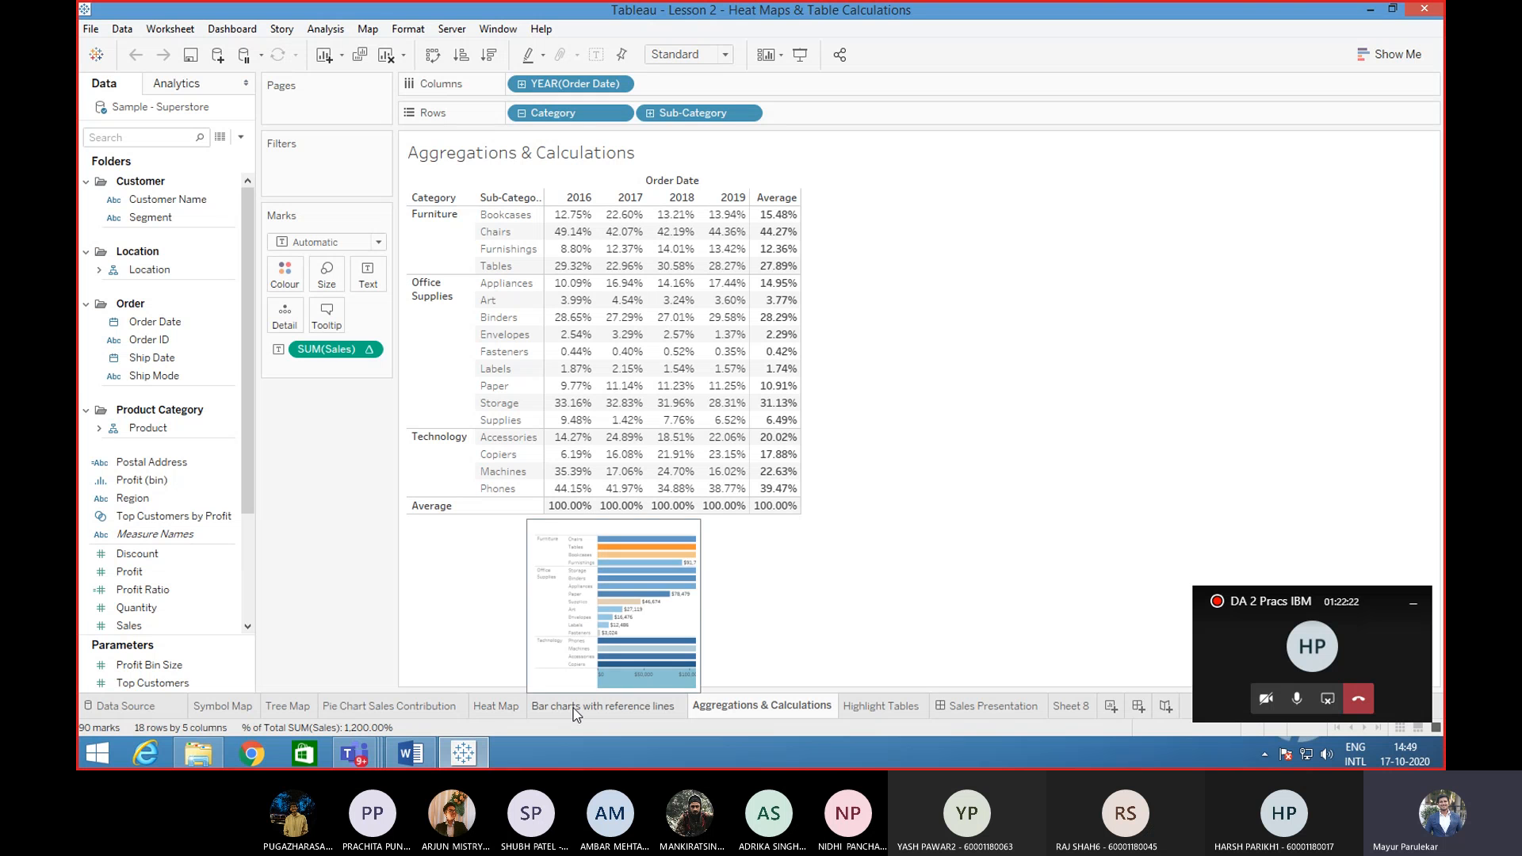
pyautogui.moveTo(741, 709)
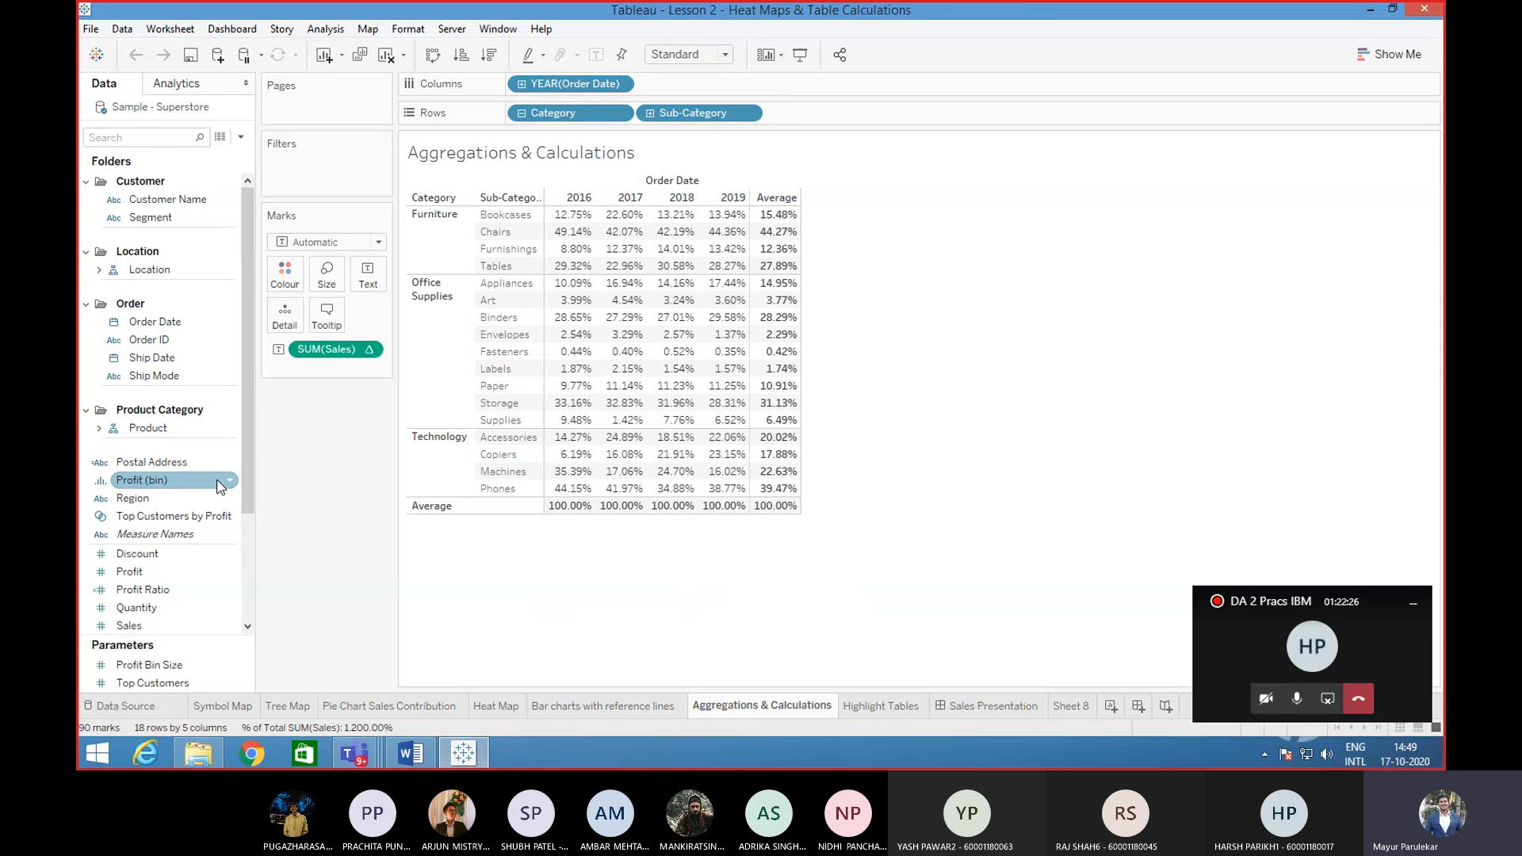
pyautogui.click(98, 270)
pyautogui.click(156, 346)
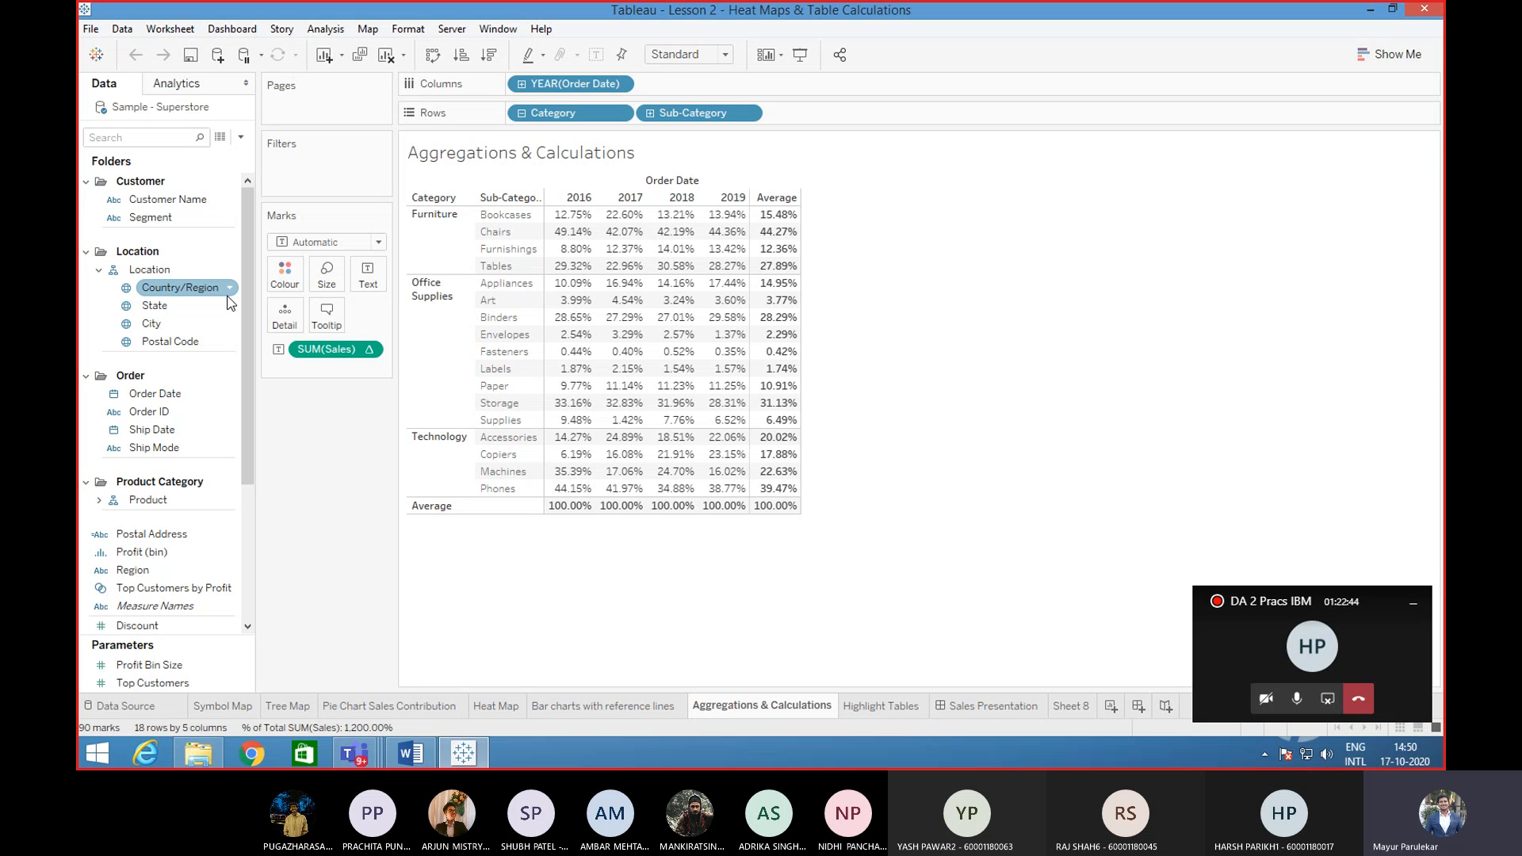
pyautogui.click(1070, 705)
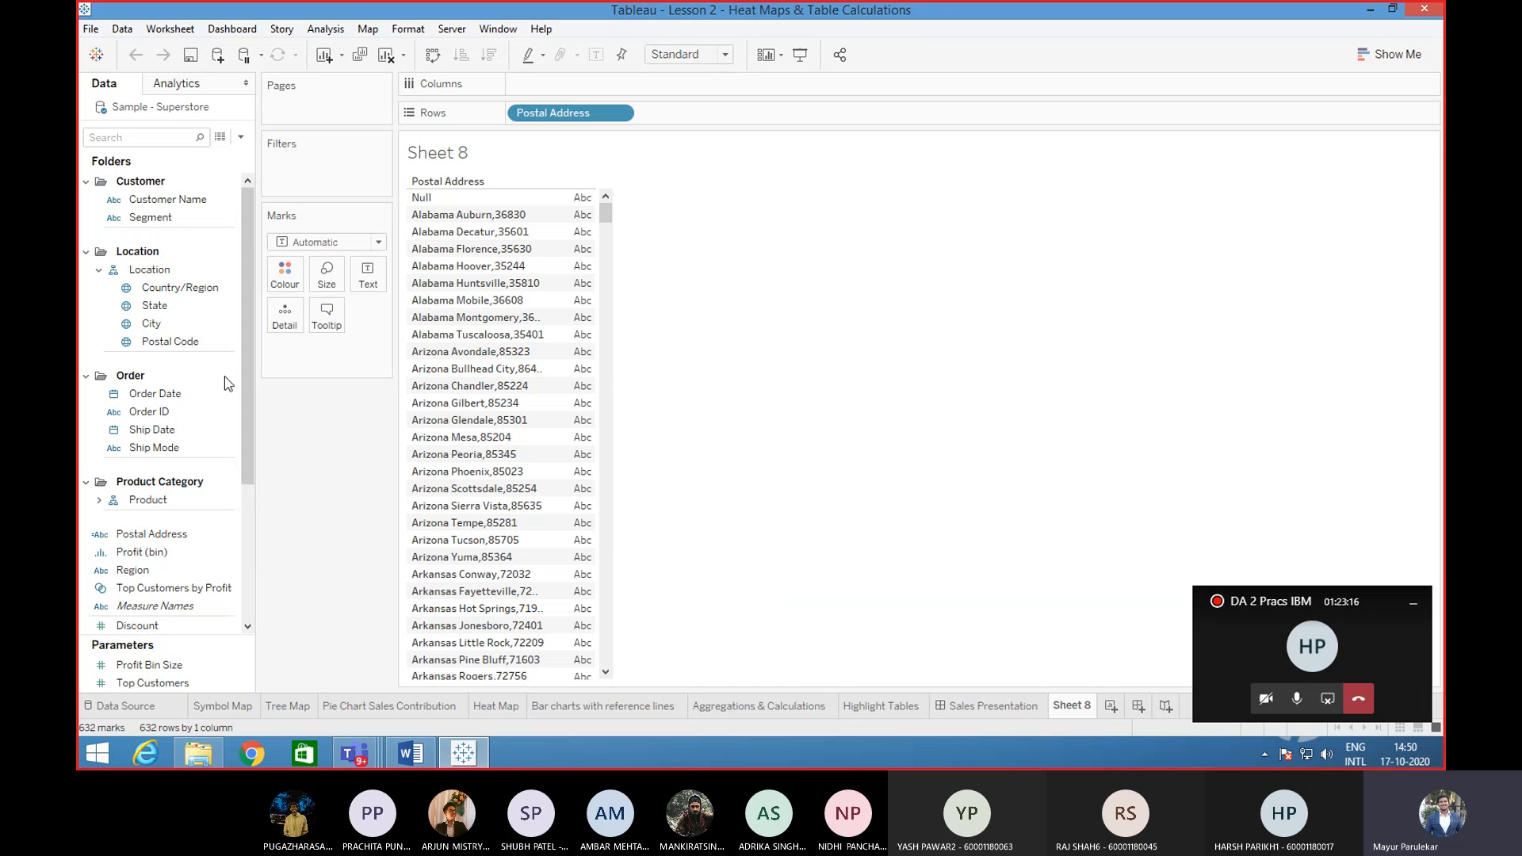
pyautogui.click(160, 321)
pyautogui.click(165, 341)
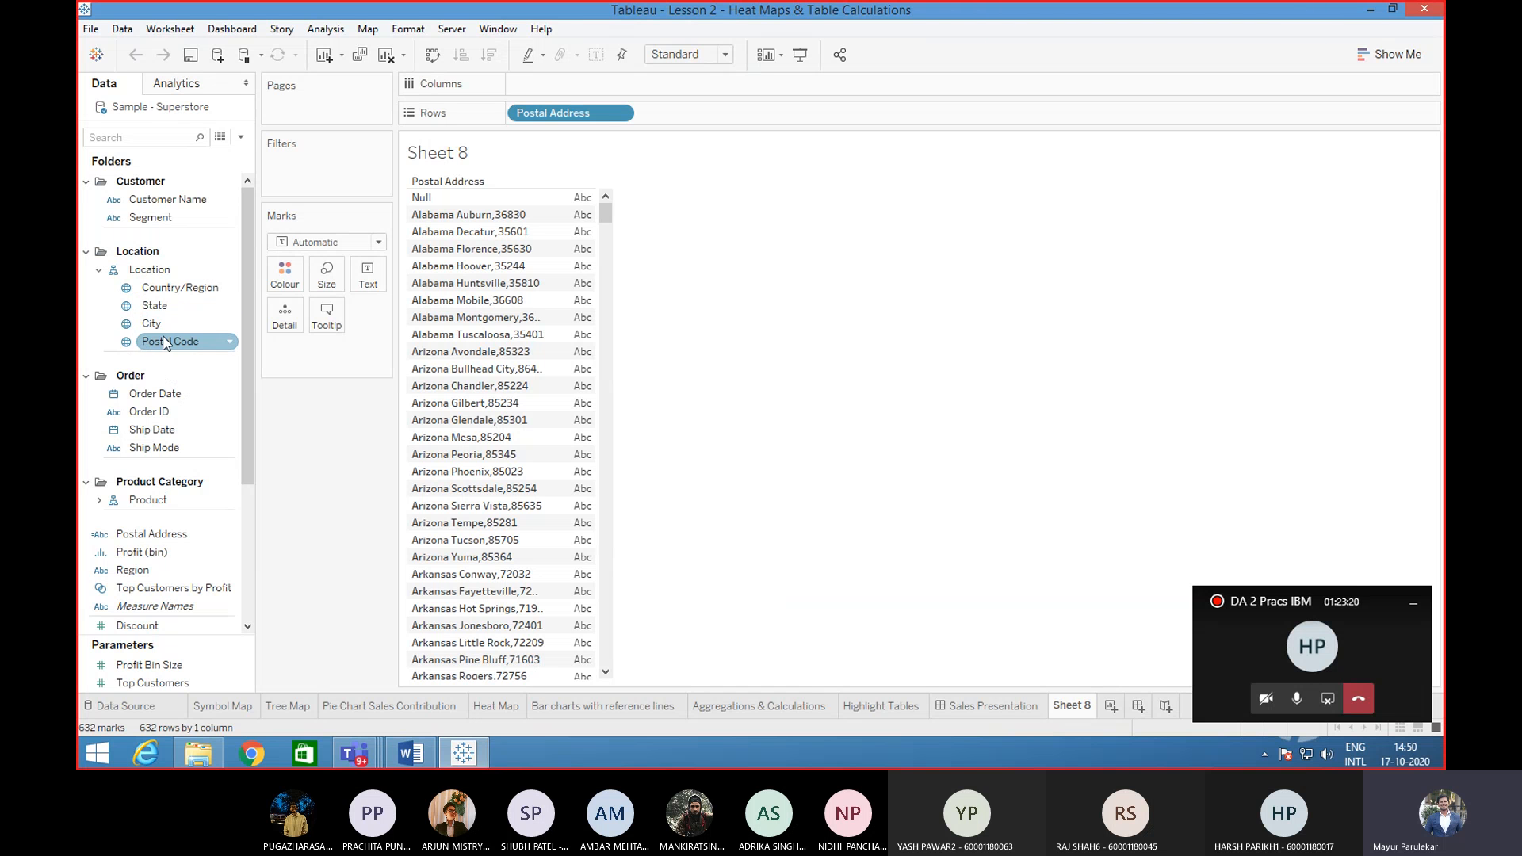
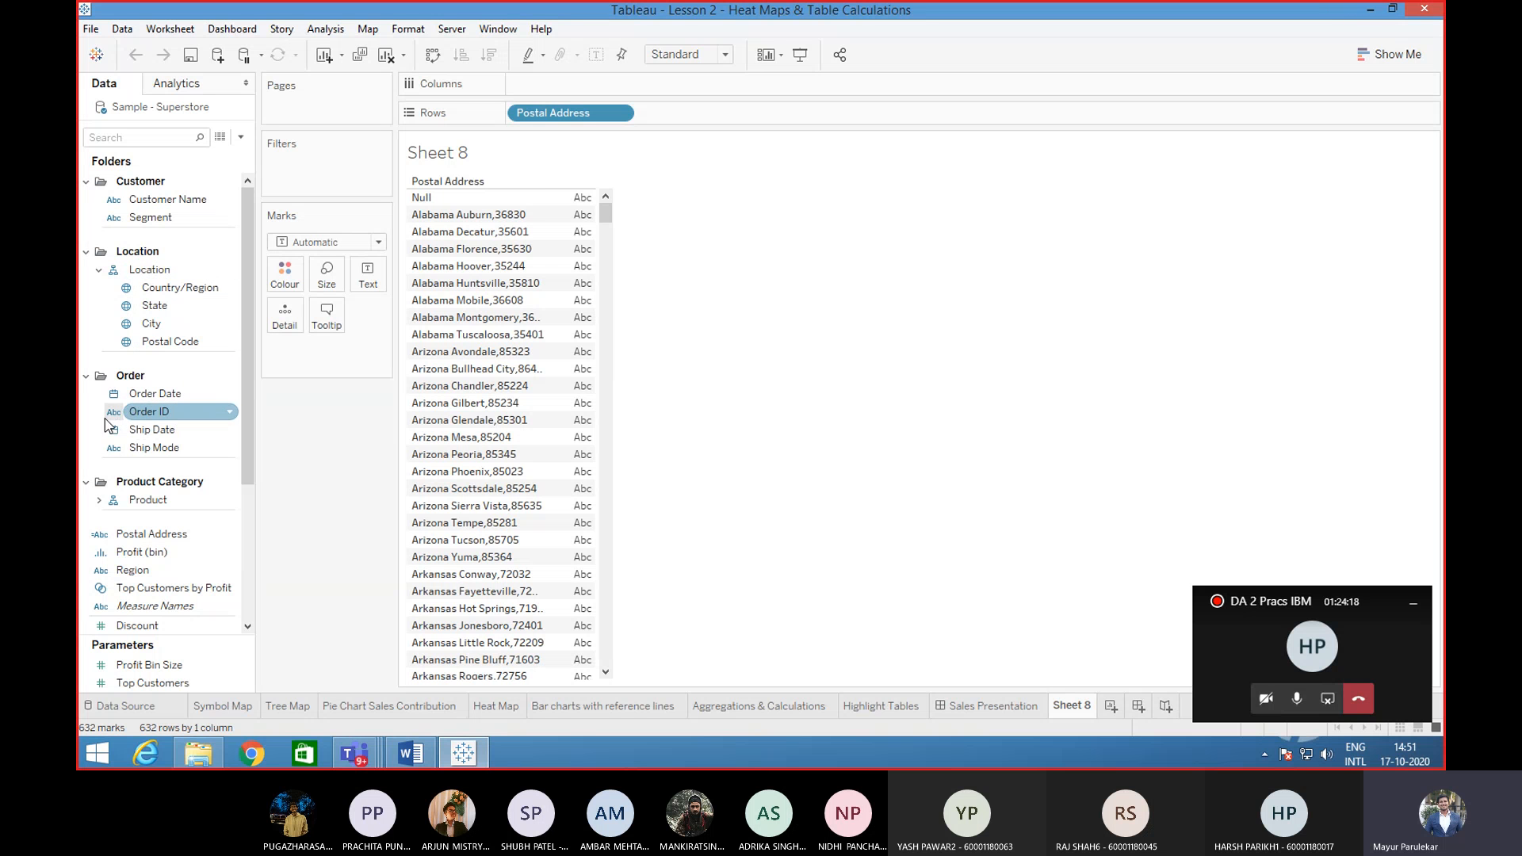
# - Create a new calculated field named "Customer Address" in the Sample - Superstore data source
pyautogui.click(242, 140)
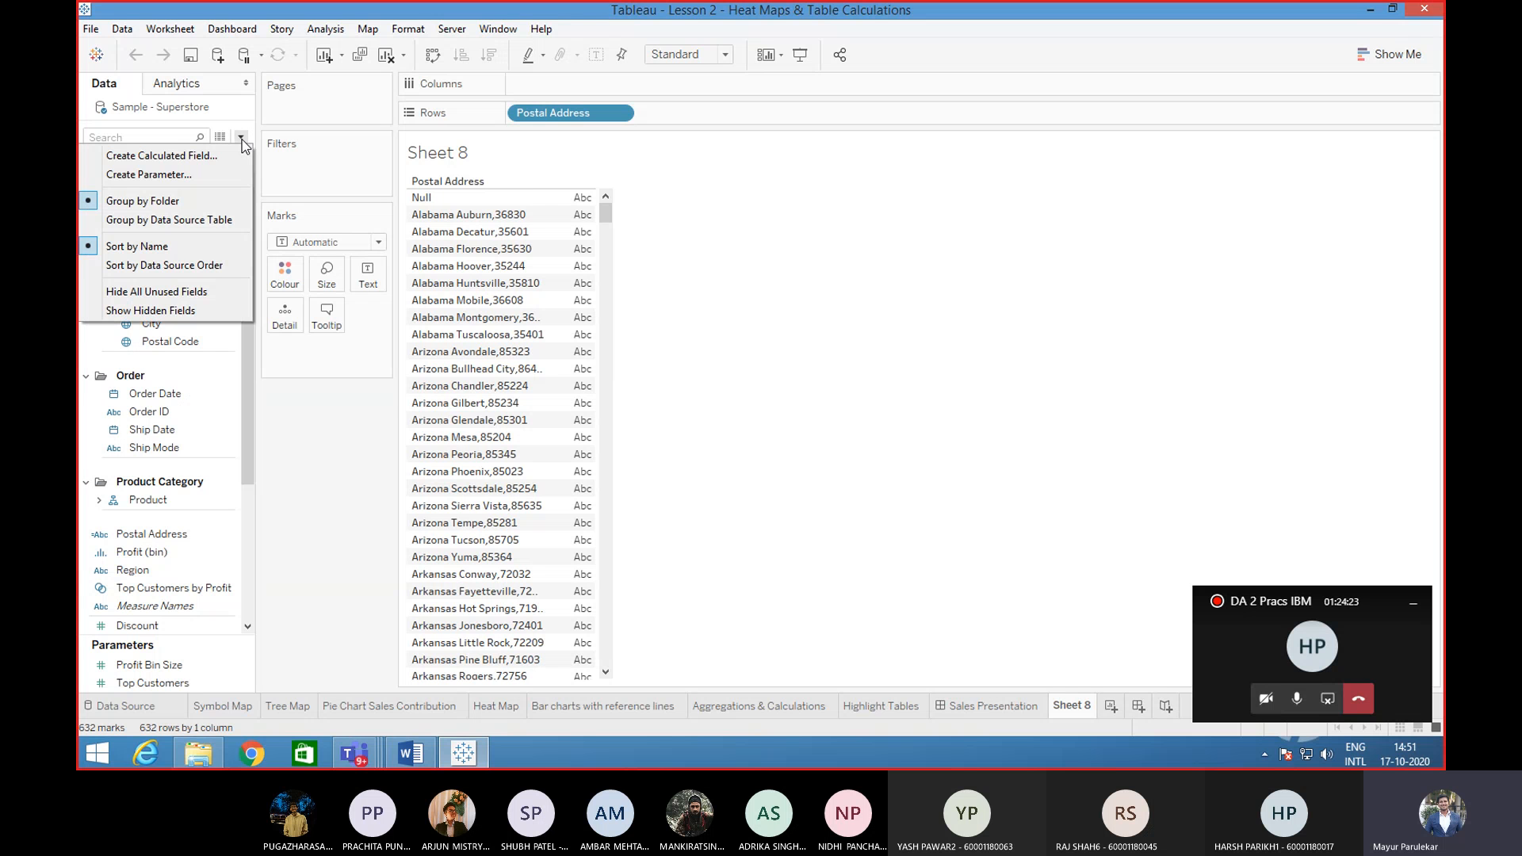
pyautogui.click(157, 152)
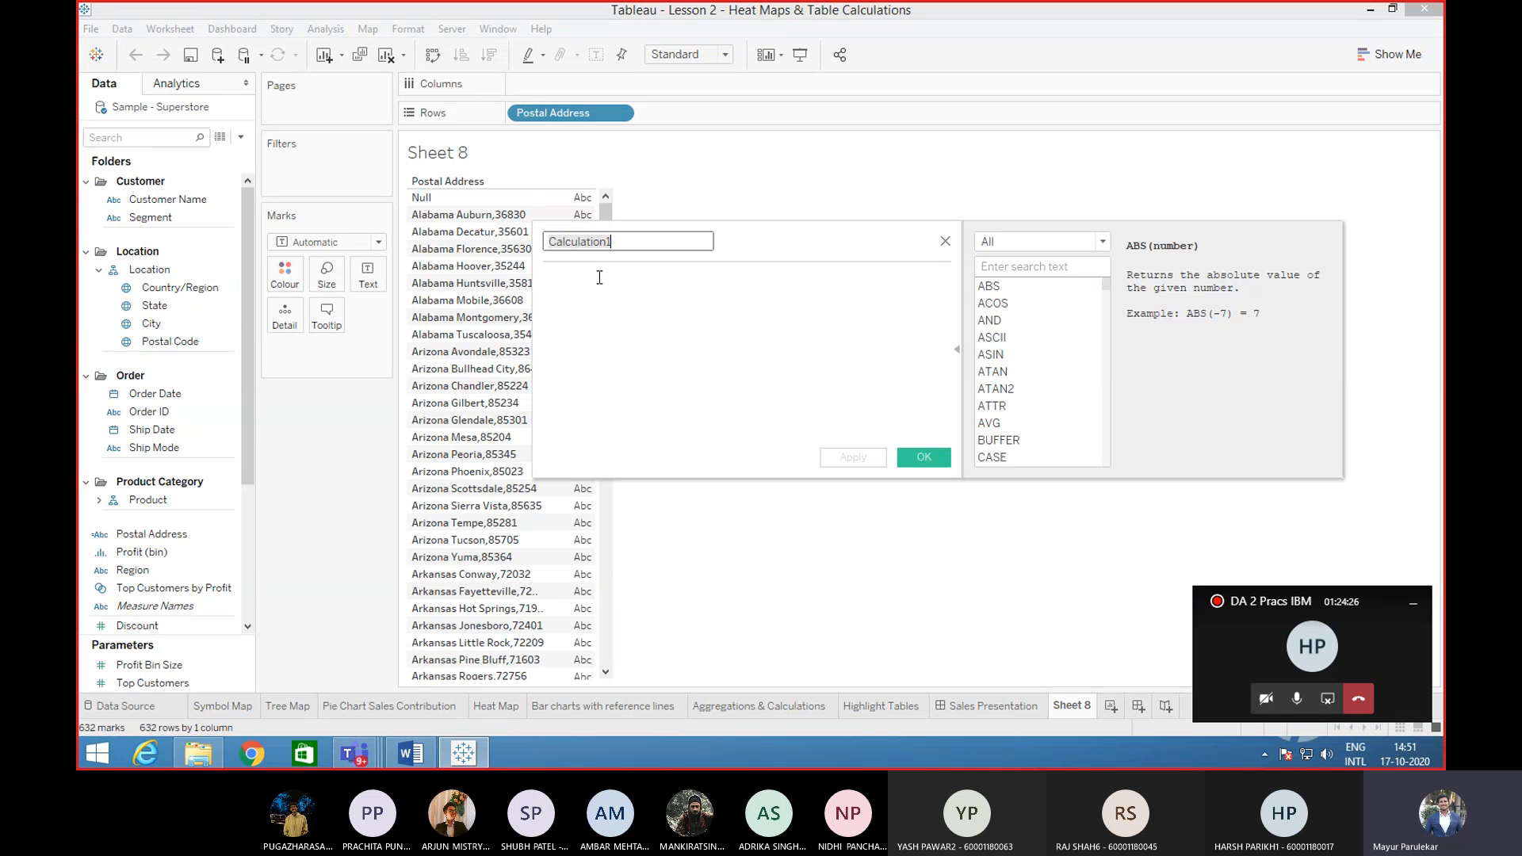
pyautogui.press('BackSpace')
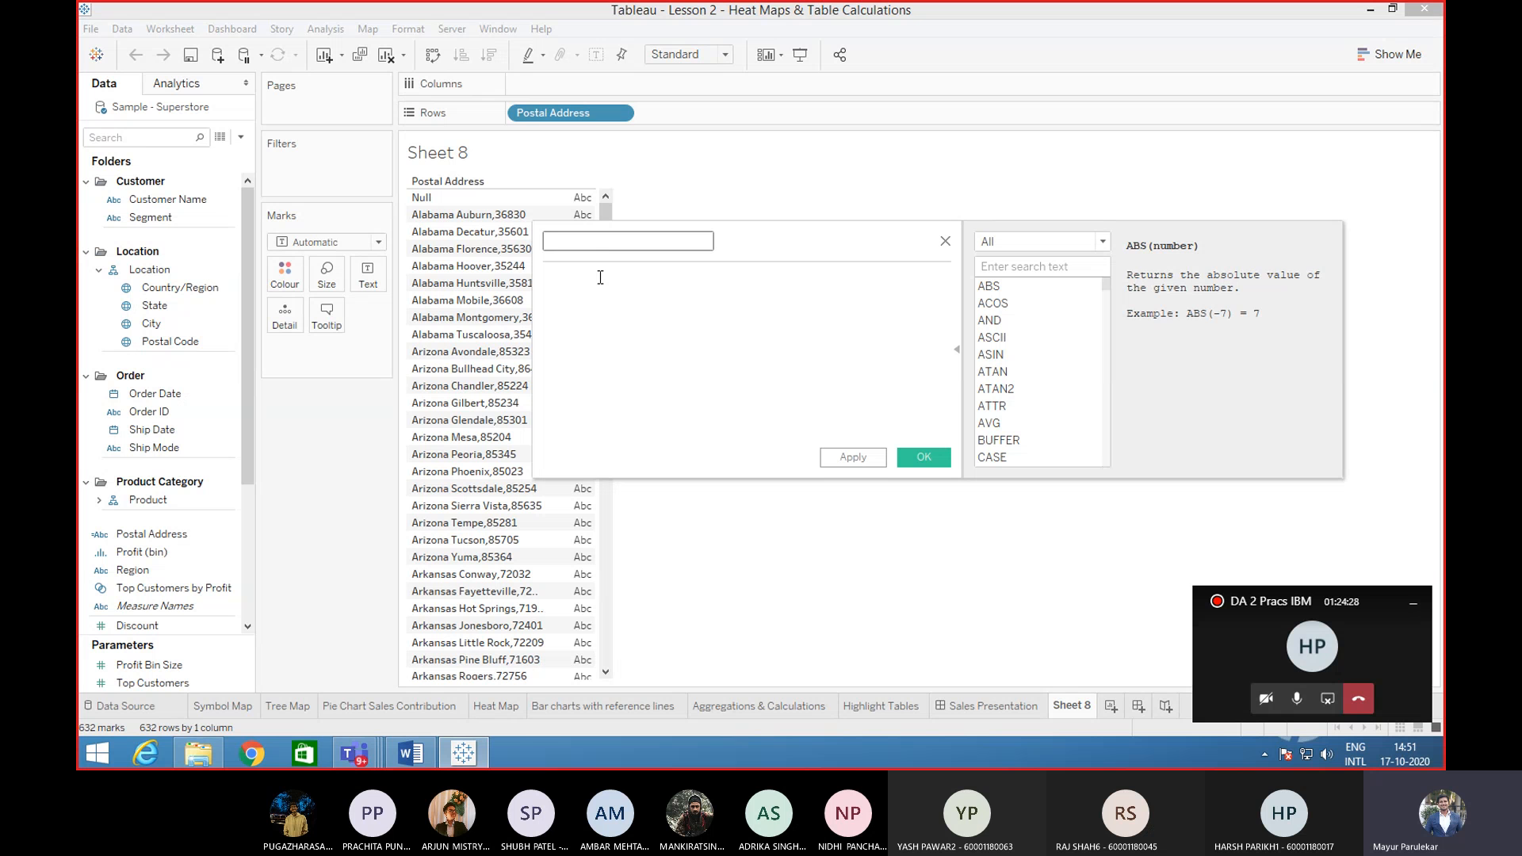
pyautogui.write('Customer ADD')
pyautogui.press('BackSpace')
pyautogui.press('BackSpace')
pyautogui.write('ddress')
# - Review the location and customer name fields, and begin the Customer Address formula with [Customer Name] + [State]
pyautogui.click(157, 290)
pyautogui.click(168, 307)
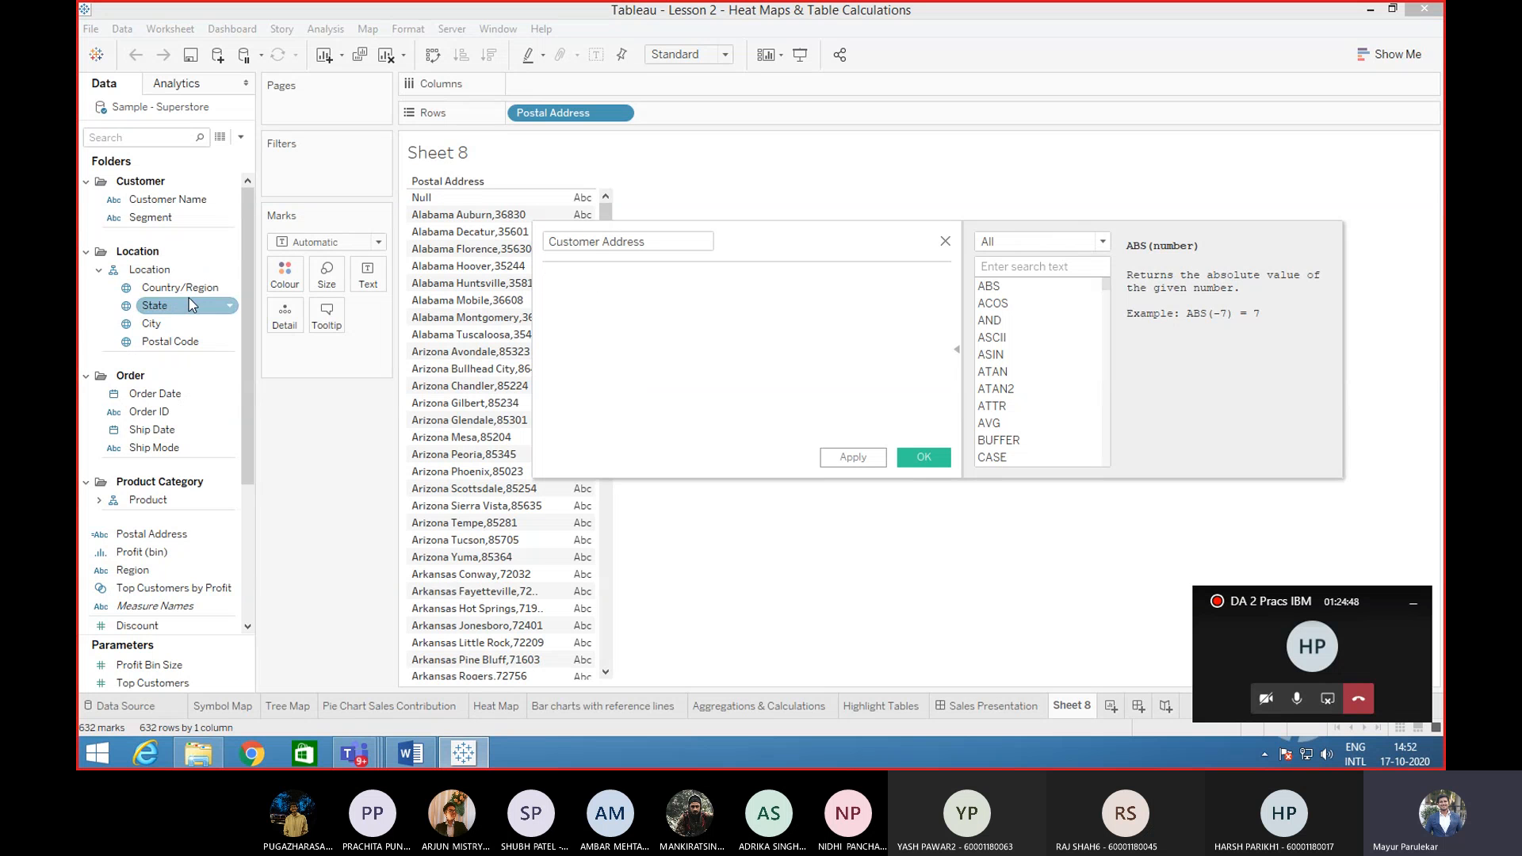
pyautogui.click(167, 325)
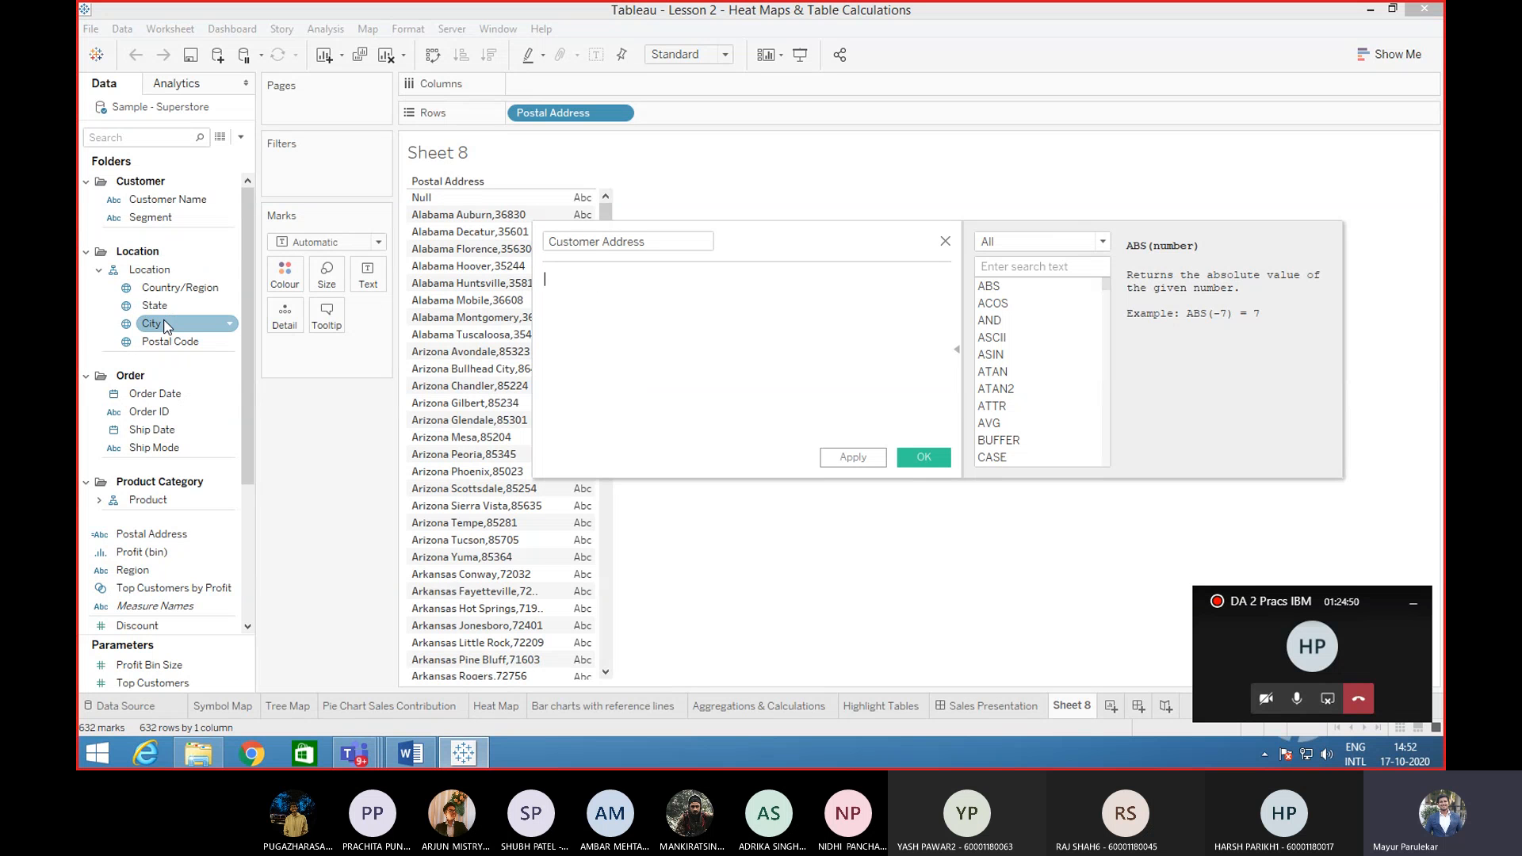
pyautogui.click(166, 342)
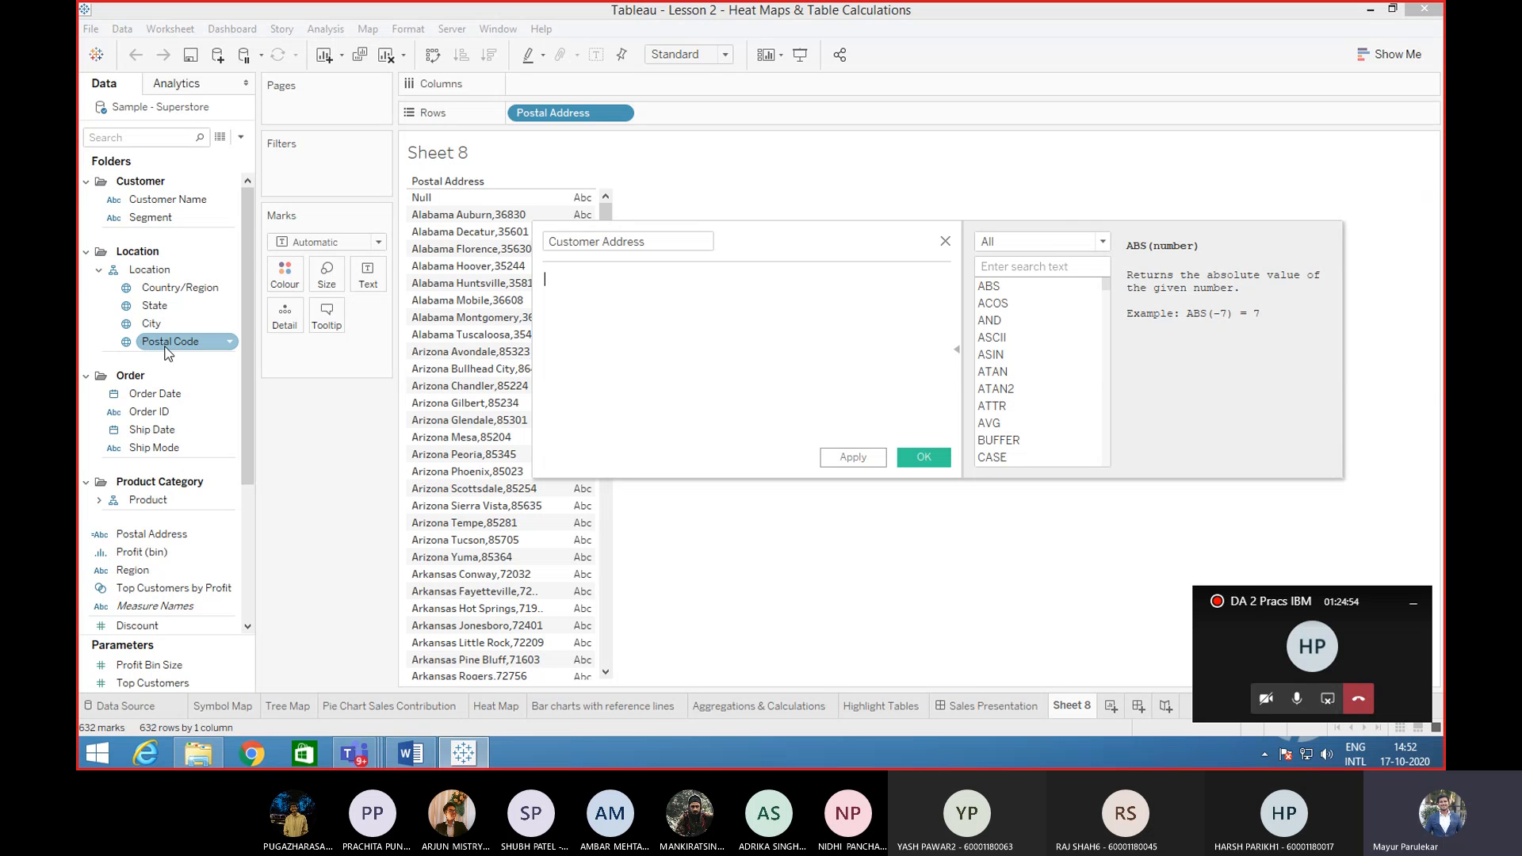
pyautogui.click(158, 201)
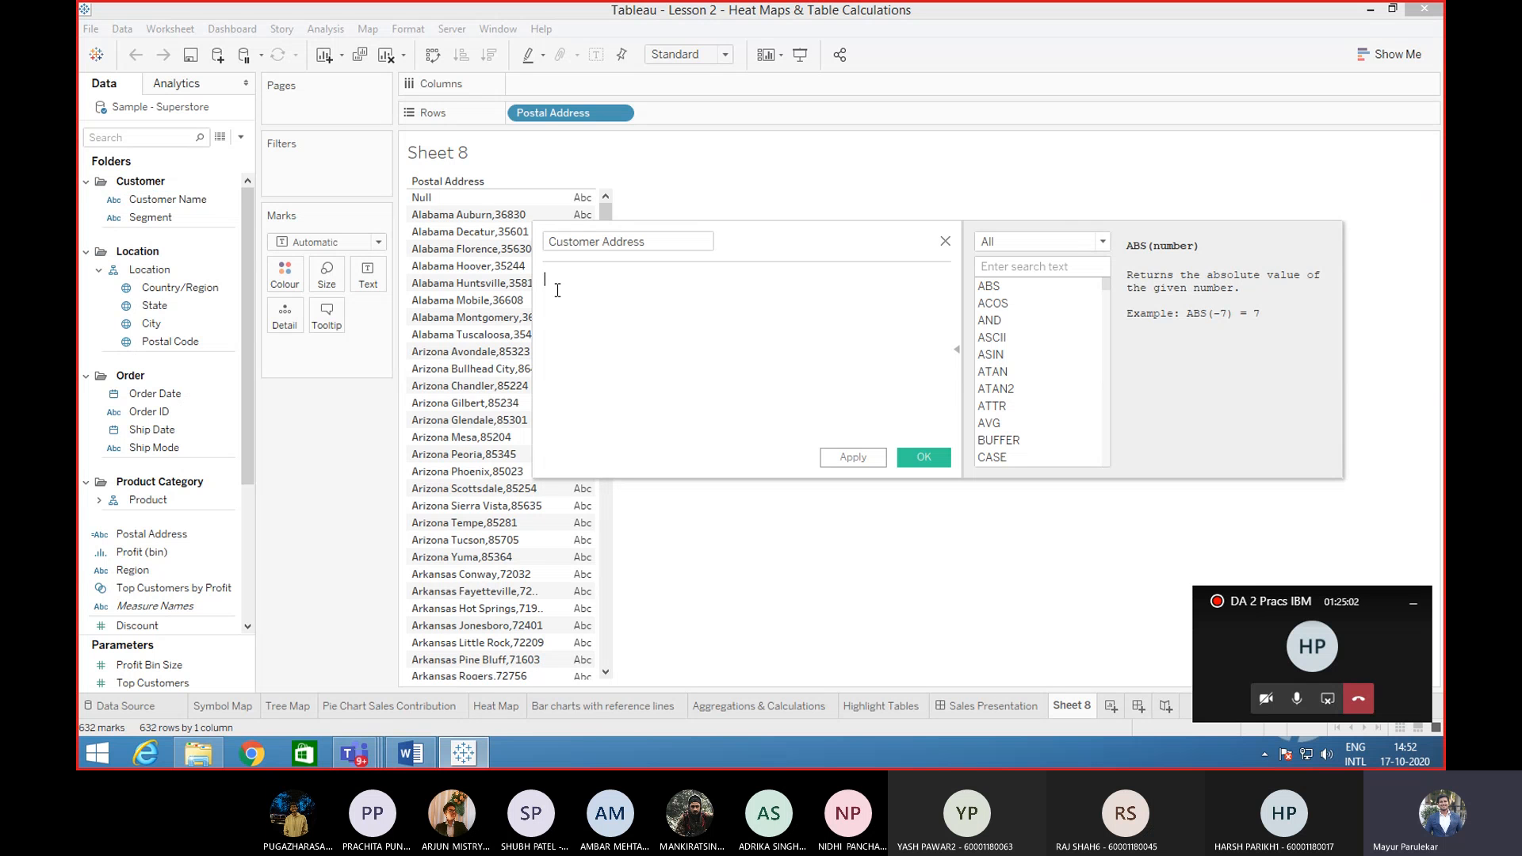
pyautogui.write('cu')
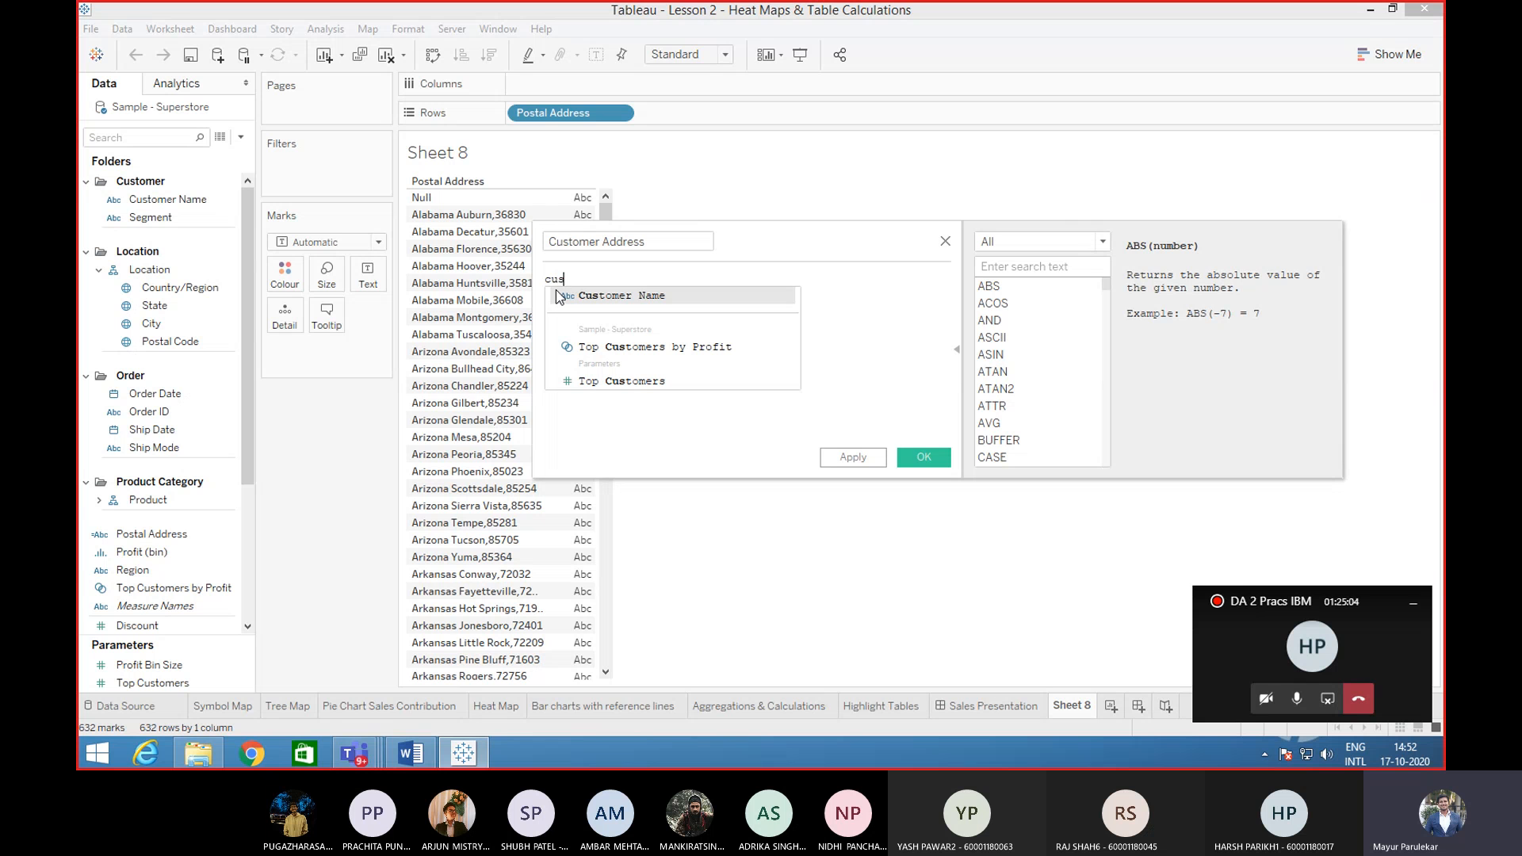
pyautogui.write('s')
pyautogui.click(602, 300)
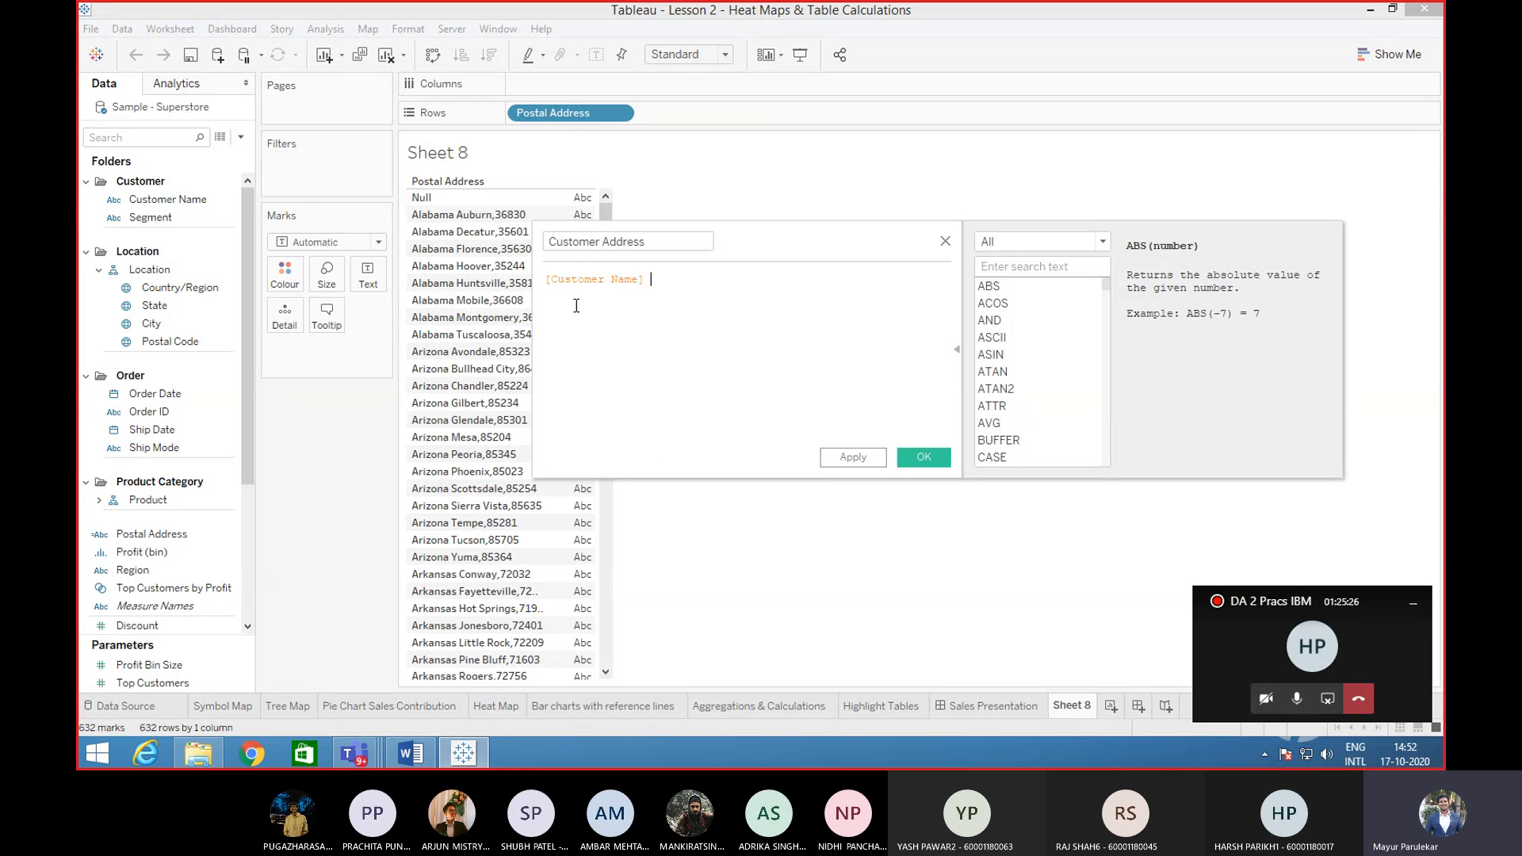
pyautogui.write('+')
pyautogui.write('stat')
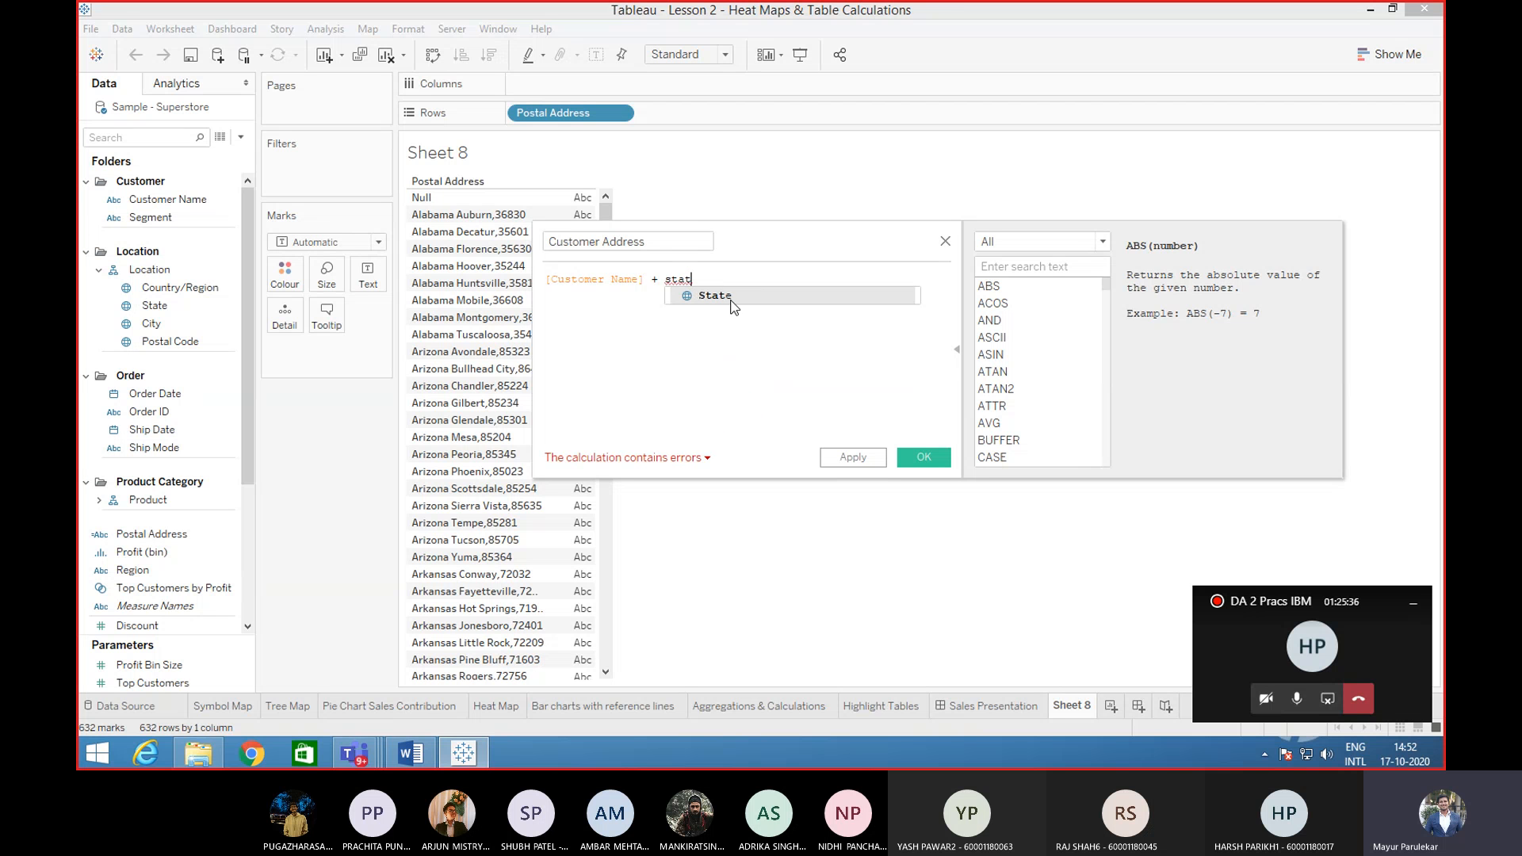
pyautogui.click(731, 296)
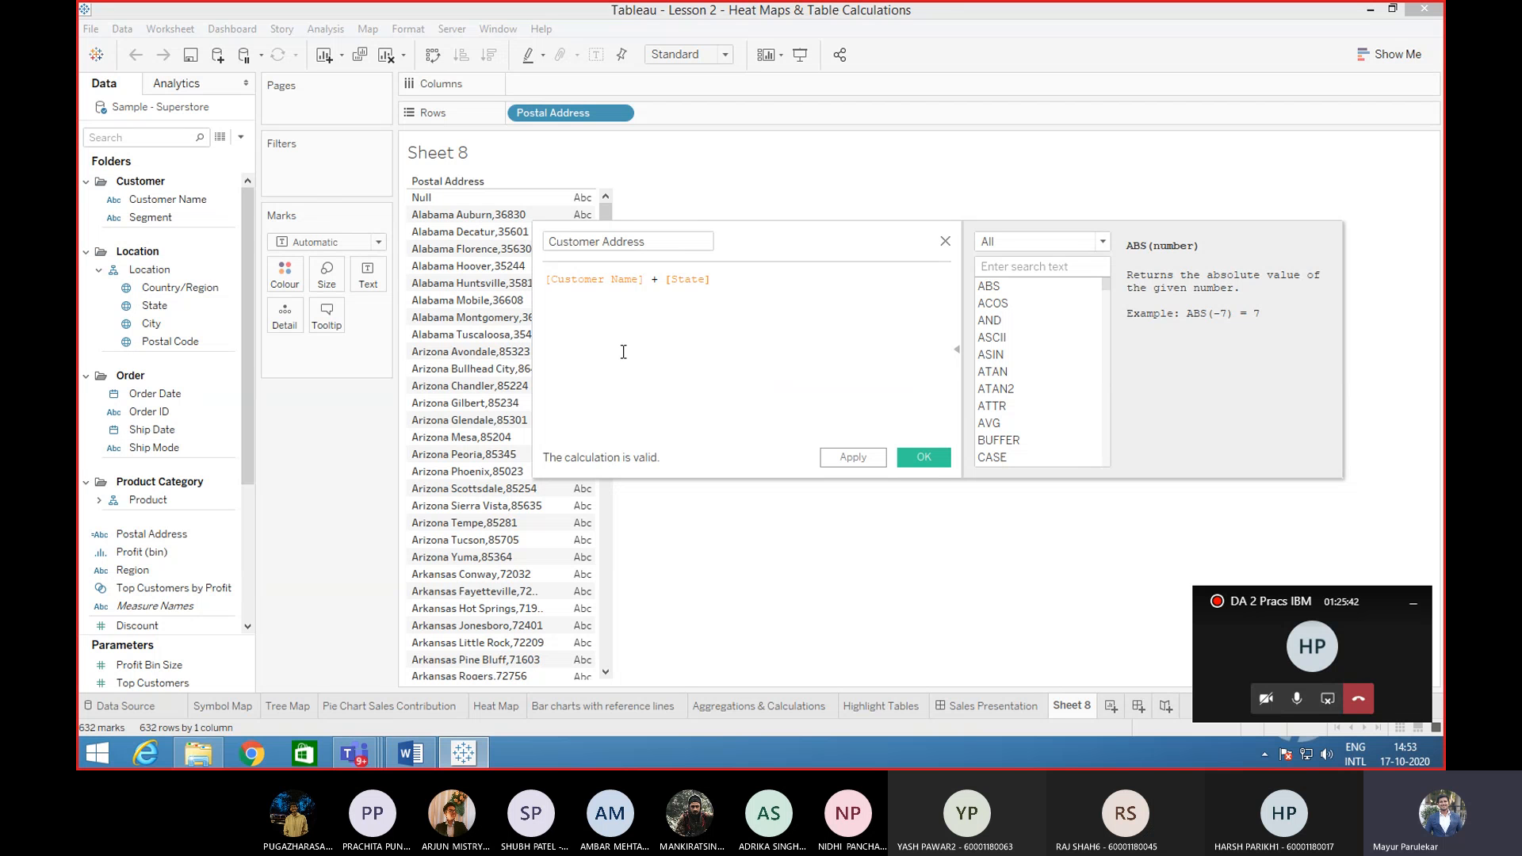
# - Extend the Customer Address formula with + [City] + [Postal Code]
pyautogui.write('+ city')
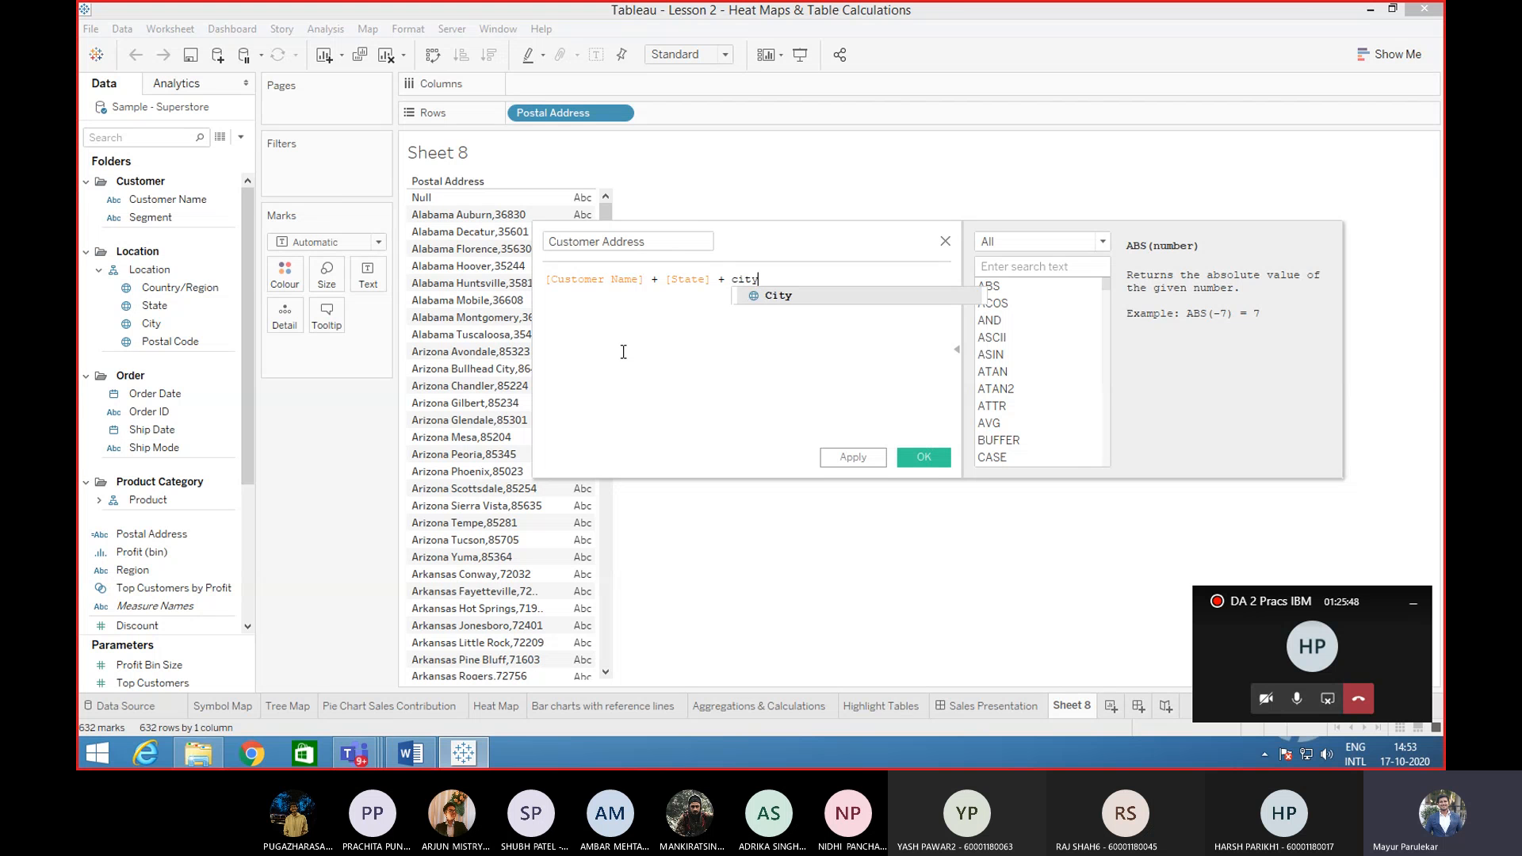
pyautogui.click(805, 294)
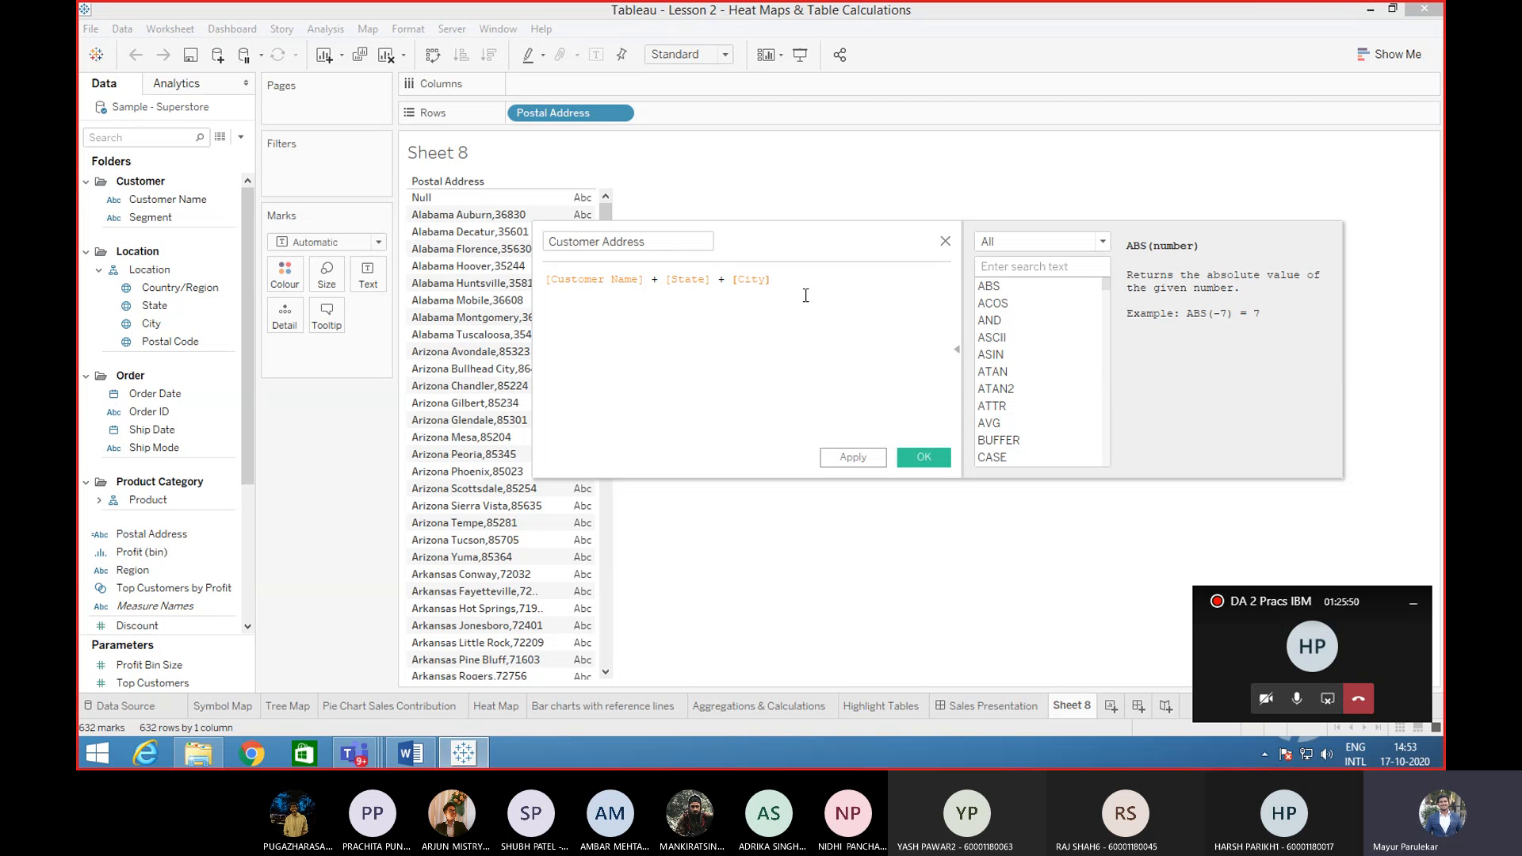
pyautogui.write('+ po')
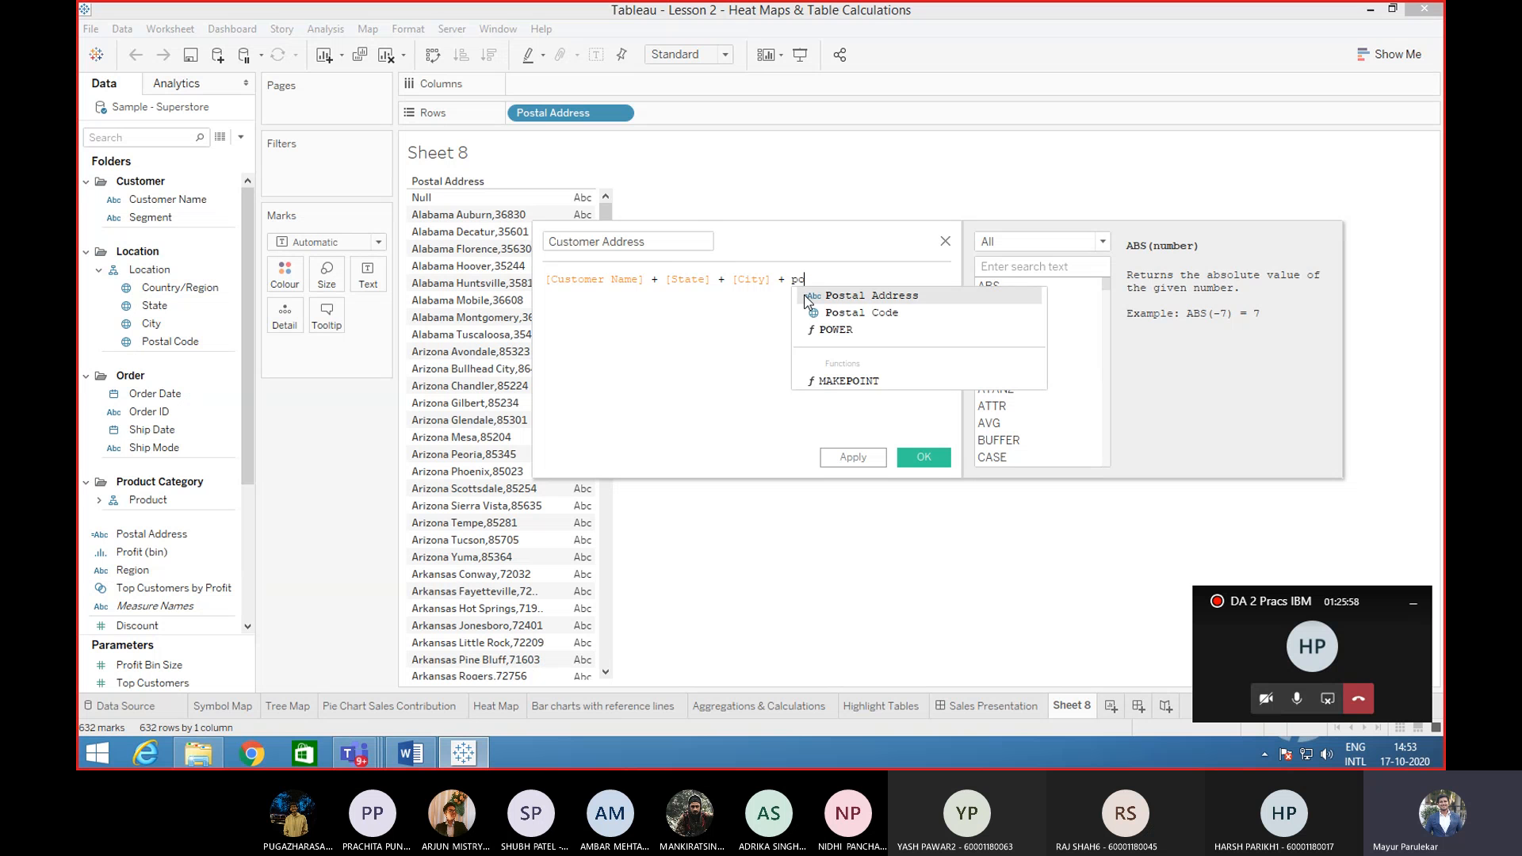
pyautogui.doubleClick(864, 312)
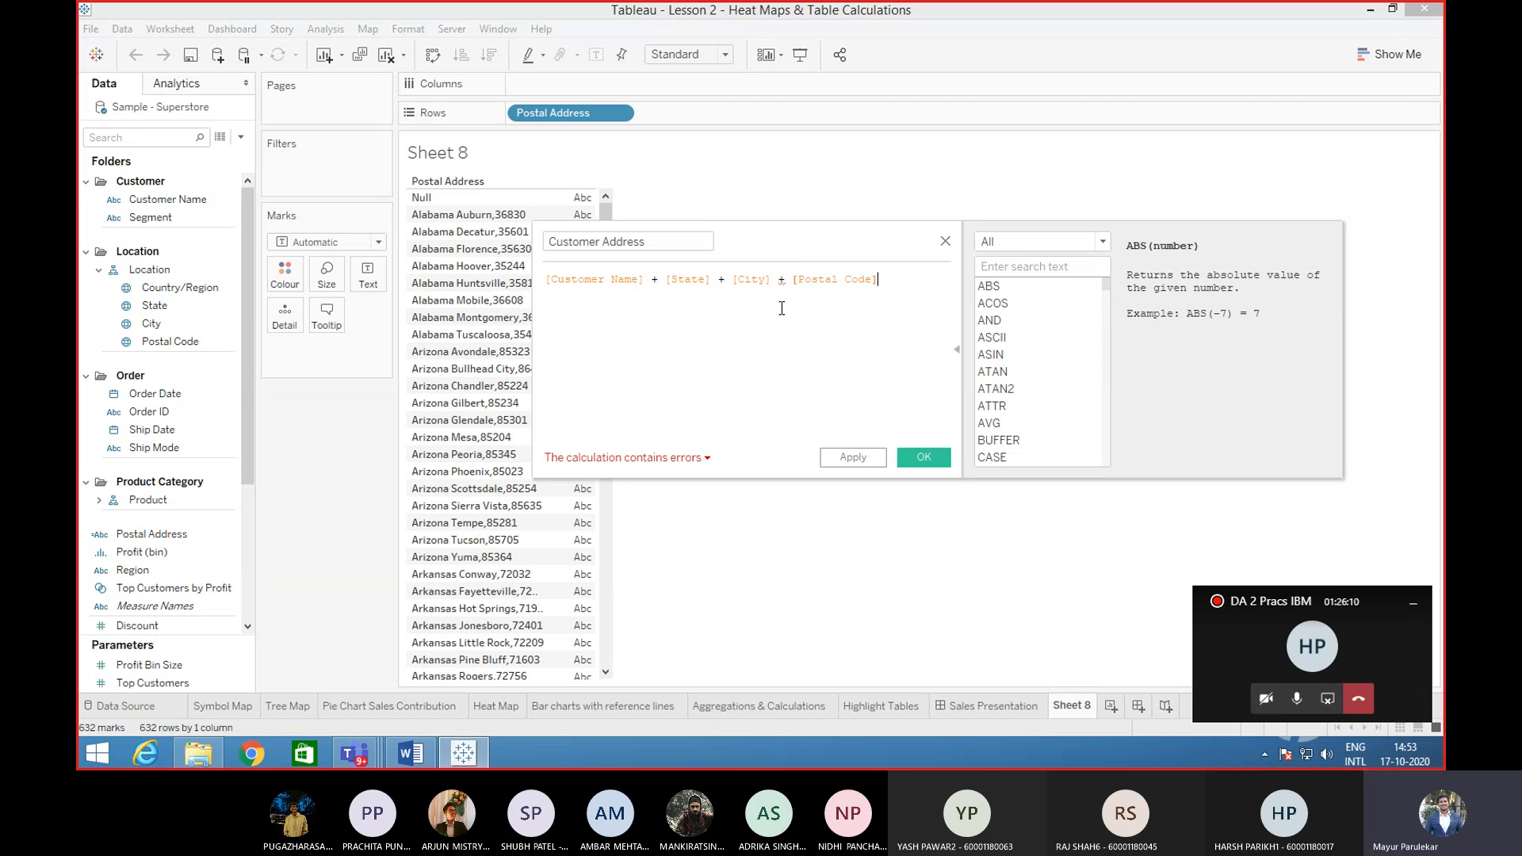
# - Check the formula's error, find STR among the Type Conversion functions and insert it directly before [Postal Code]
pyautogui.moveTo(787, 281); pyautogui.dragTo(777, 281)
pyautogui.click(707, 459)
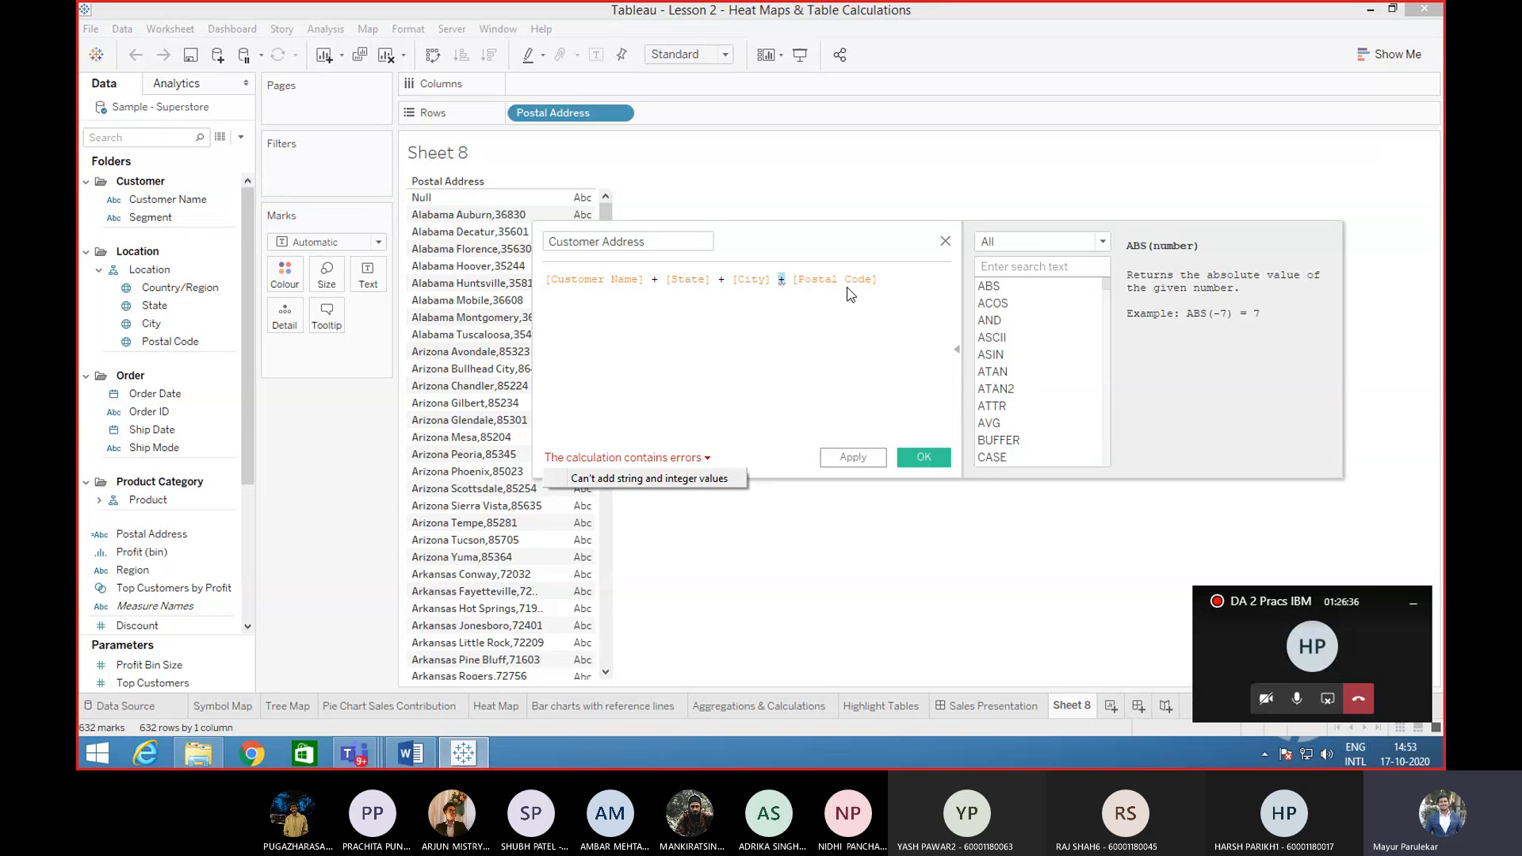
pyautogui.click(1021, 251)
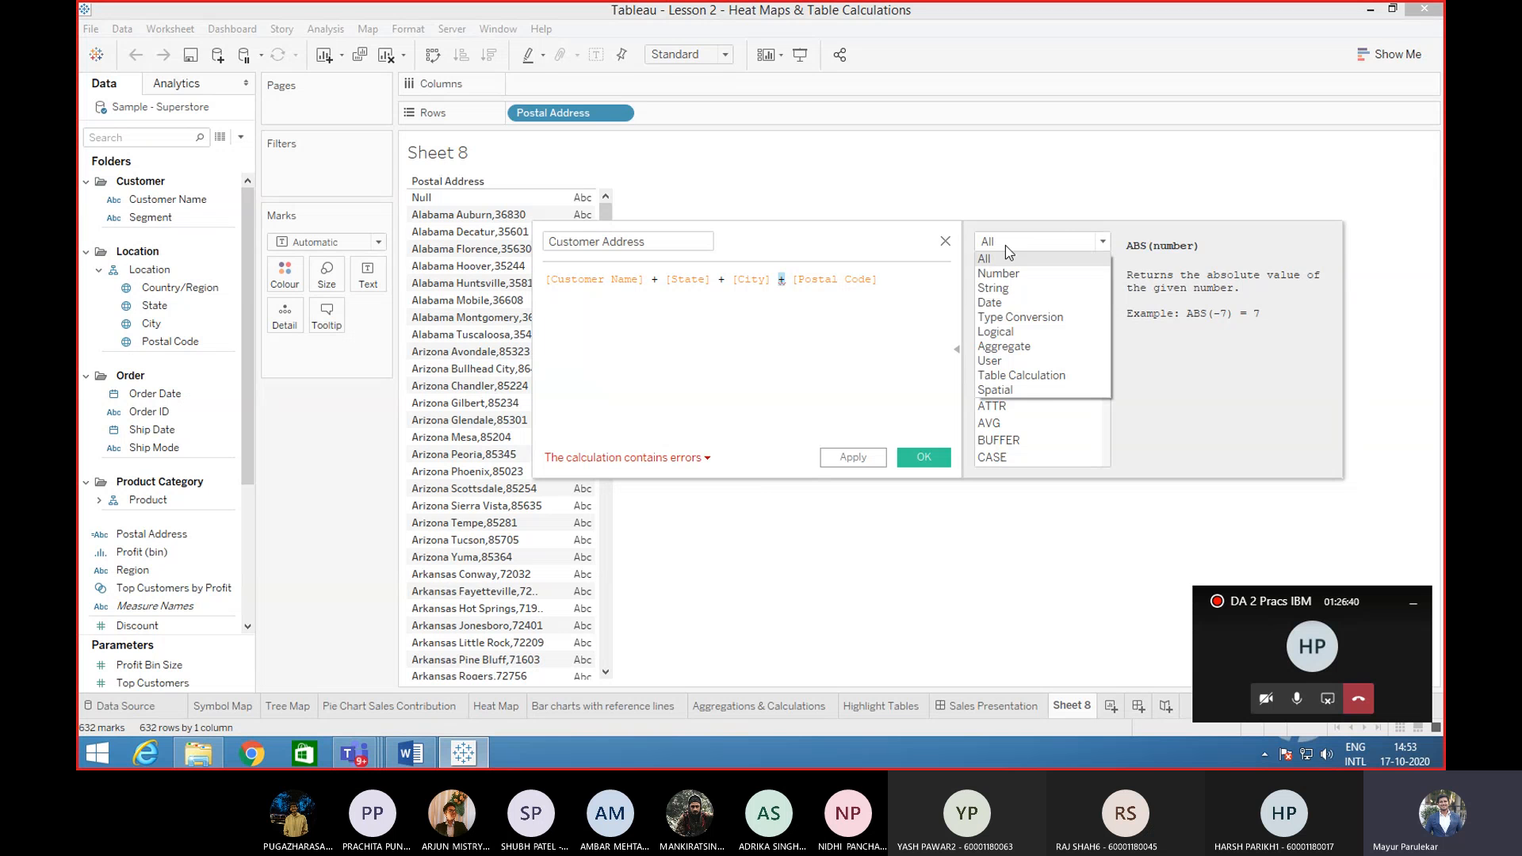
pyautogui.click(1012, 318)
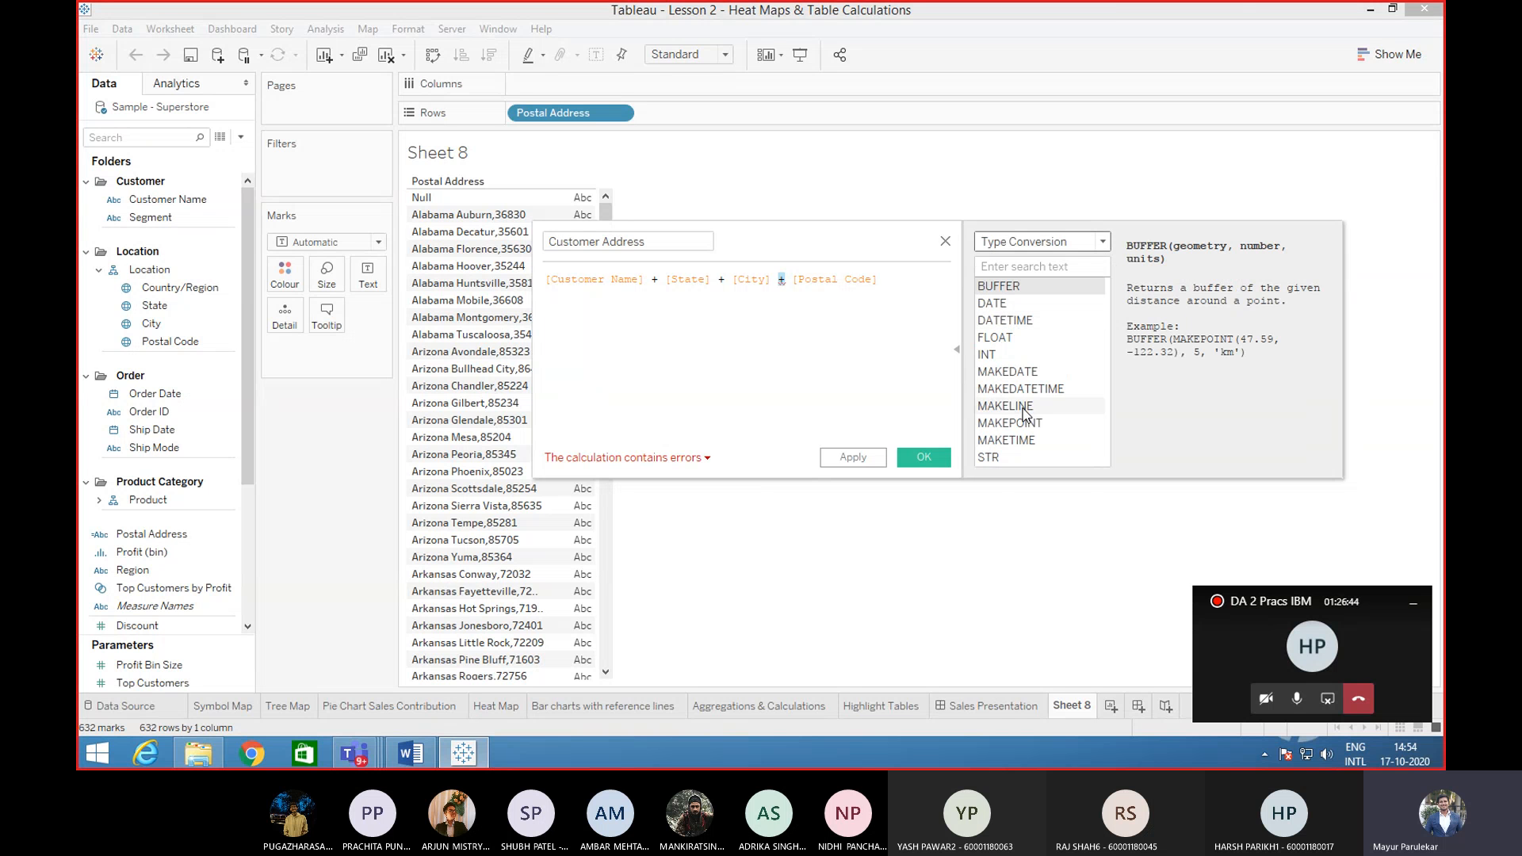
pyautogui.click(993, 458)
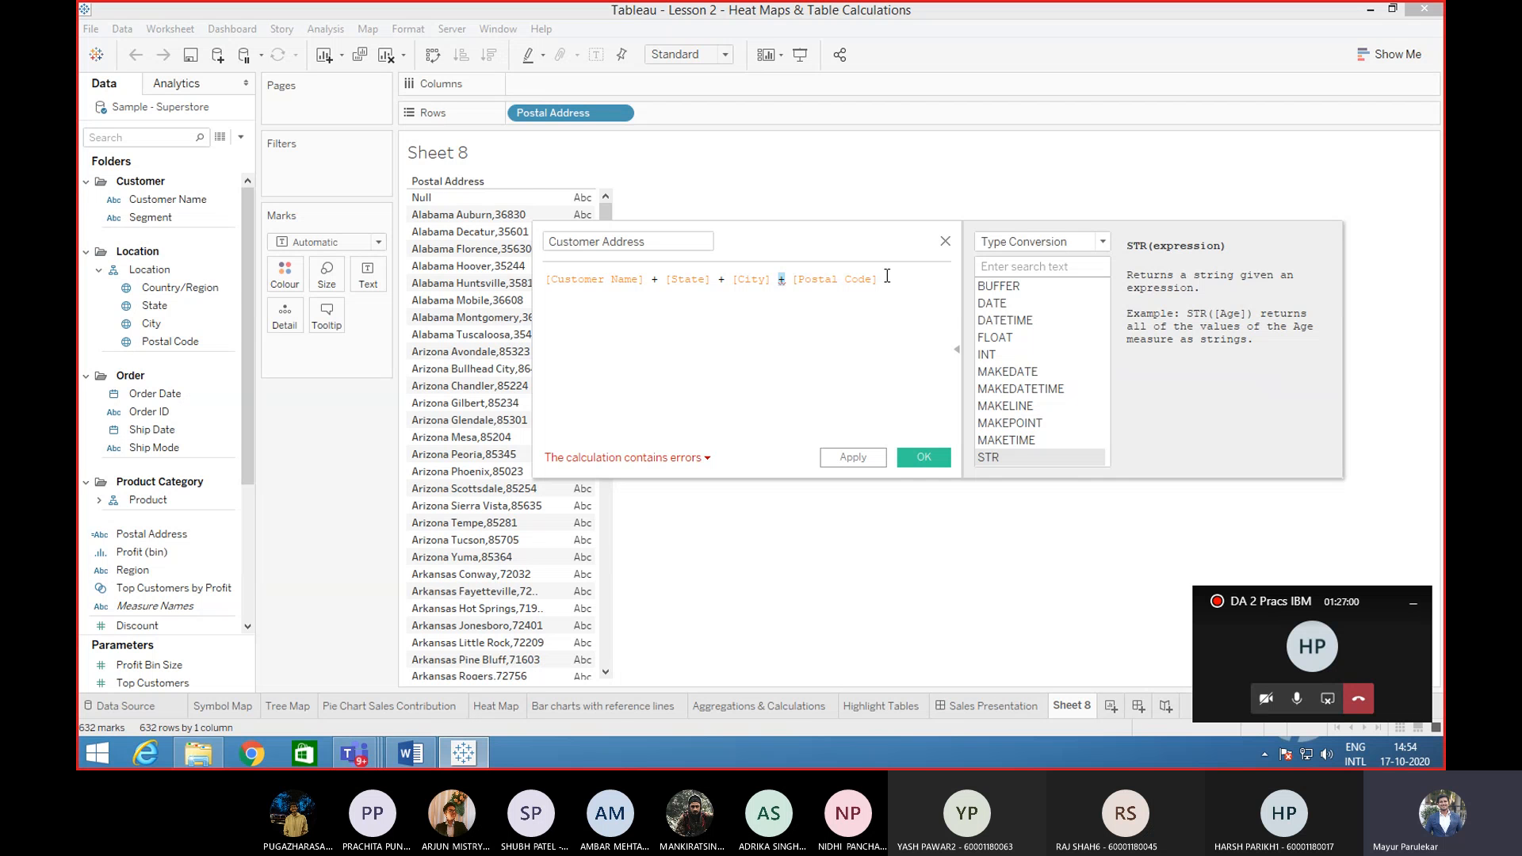
pyautogui.click(791, 279)
pyautogui.doubleClick(988, 457)
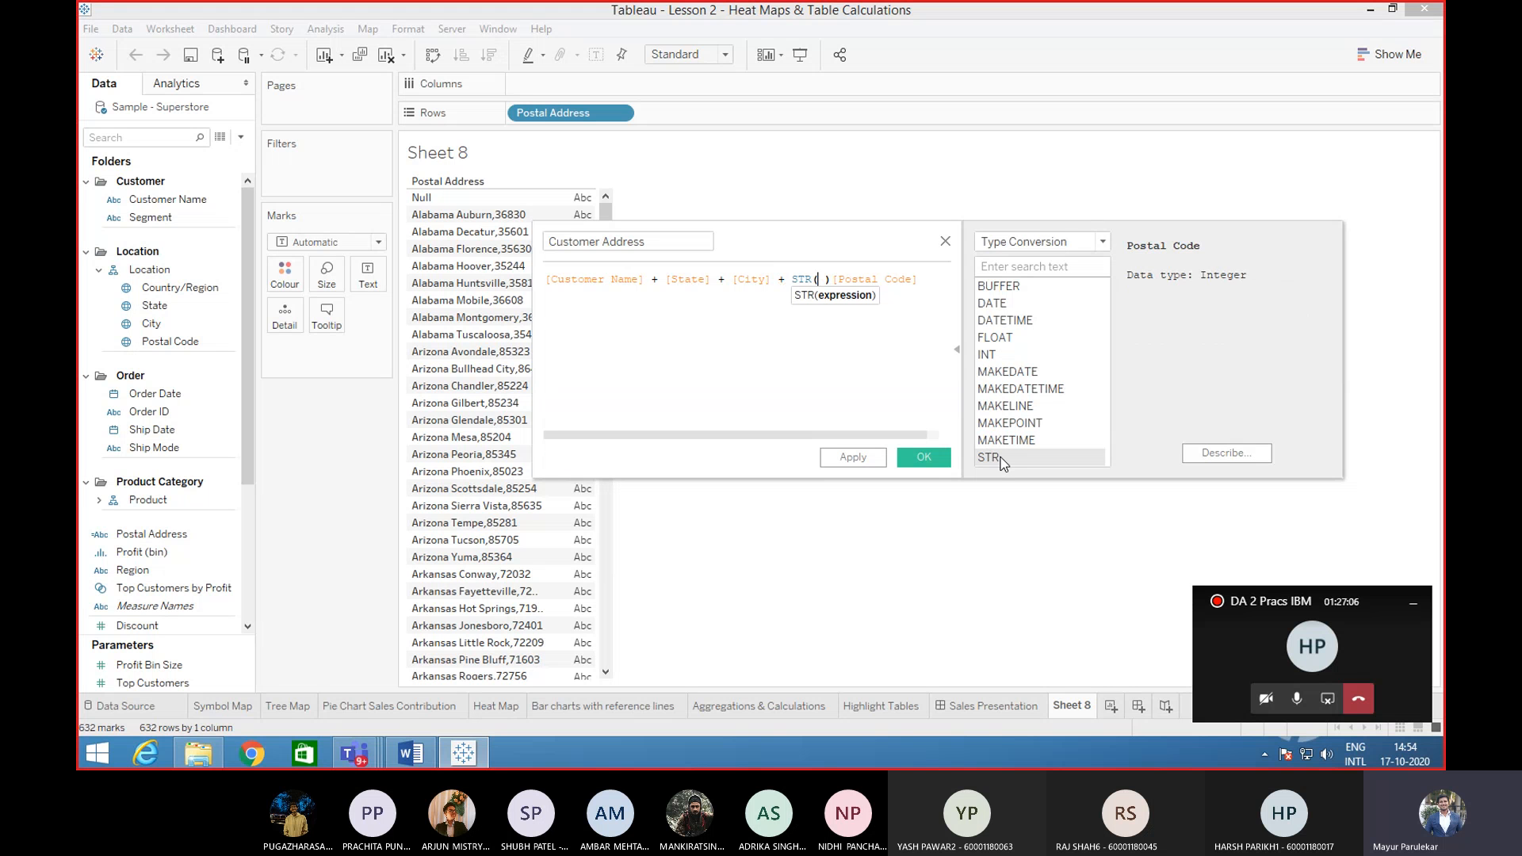
# - Move [Postal Code] inside the STR parentheses and save the Customer Address calculated field
pyautogui.click(917, 279)
pyautogui.moveTo(917, 279); pyautogui.dragTo(832, 279)
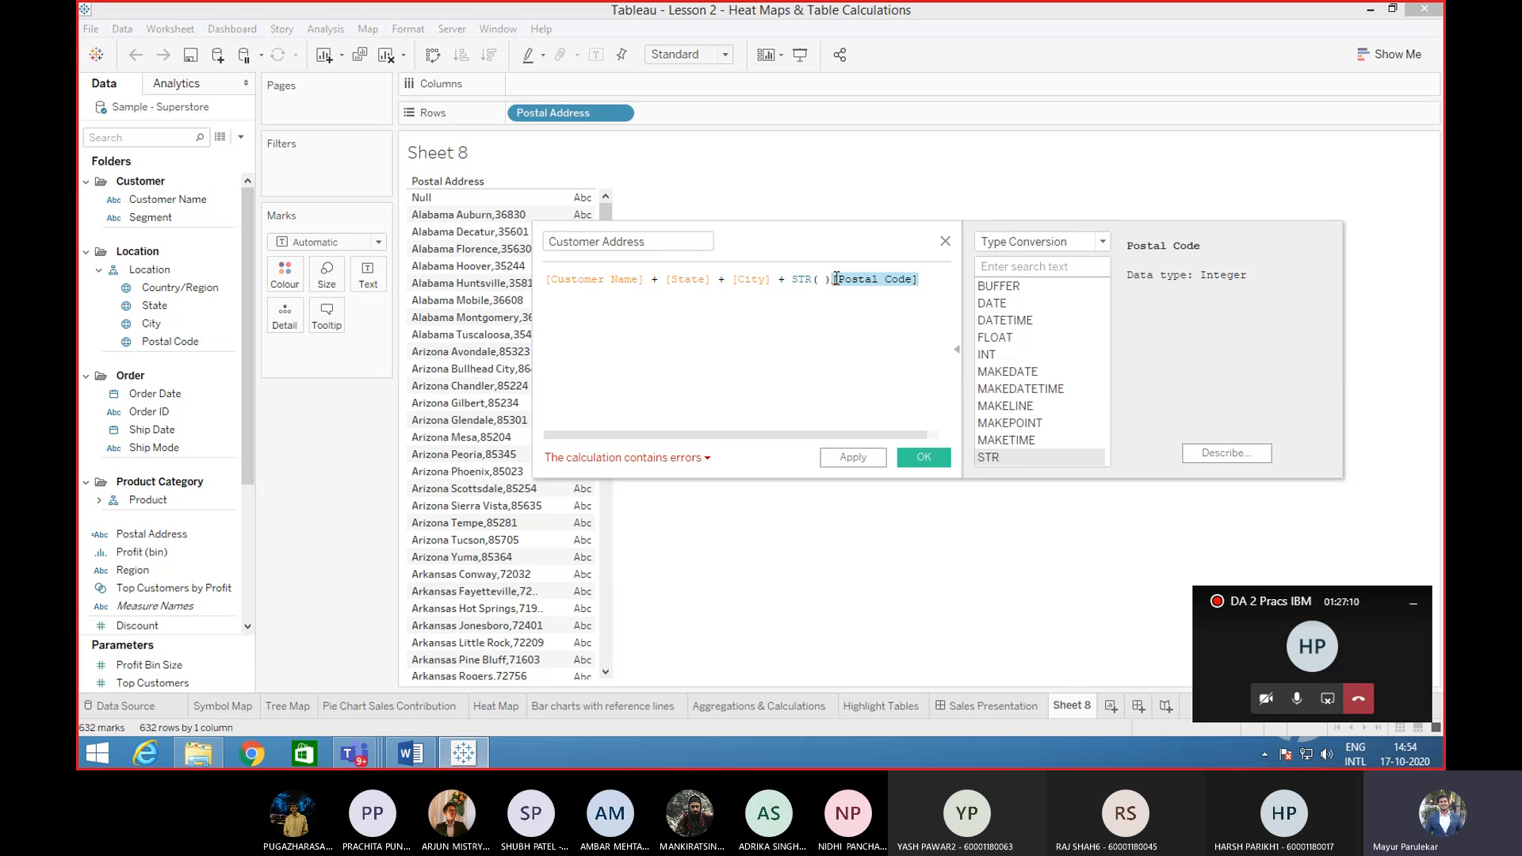
pyautogui.hotkey('ctrl', 'x')
pyautogui.click(820, 279)
pyautogui.hotkey('ctrl', 'v')
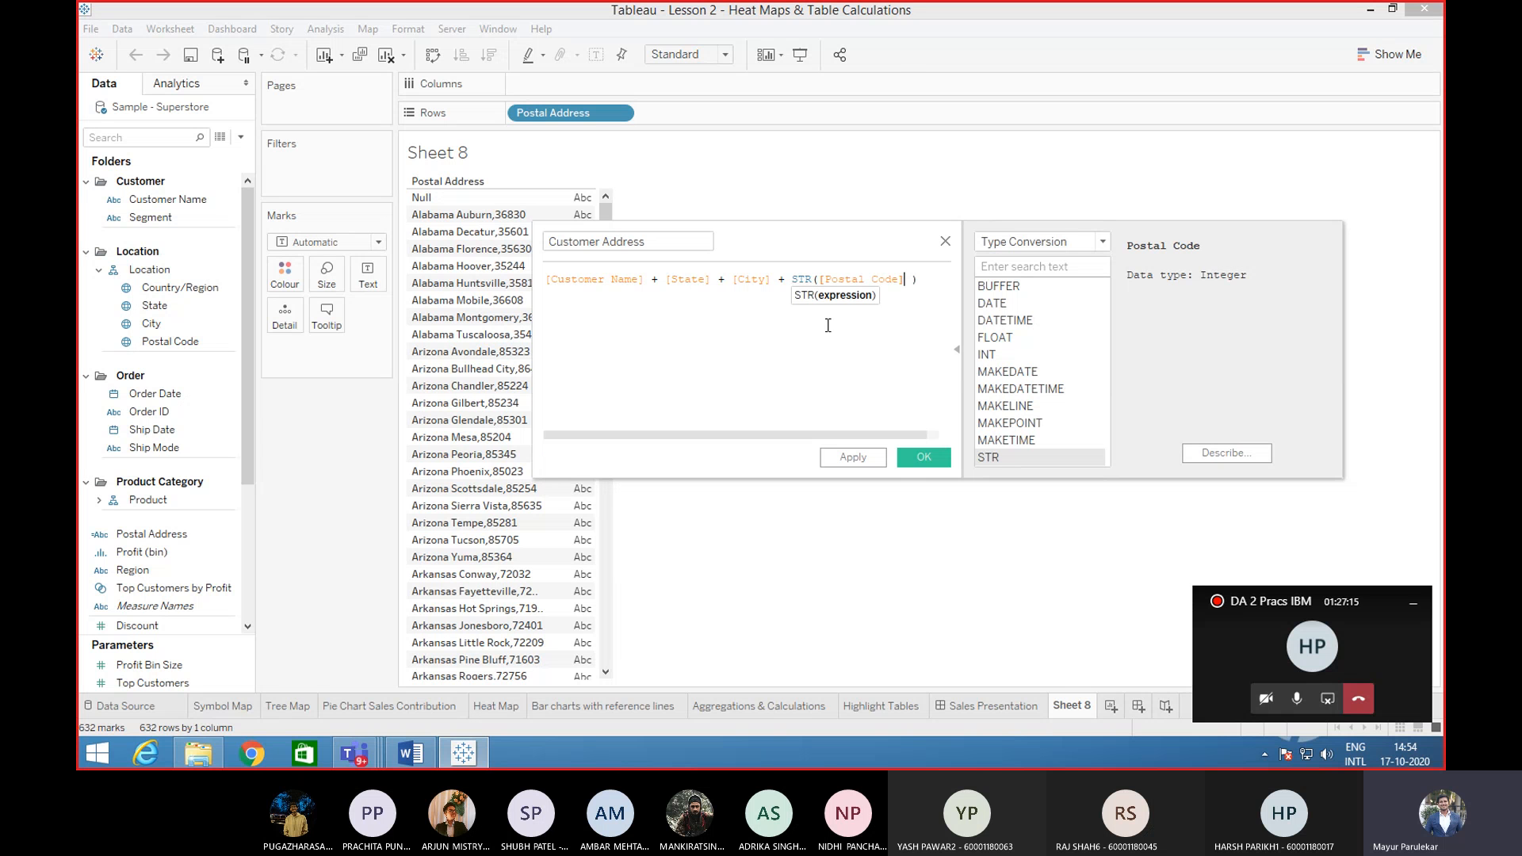
pyautogui.press('Delete')
pyautogui.click(924, 465)
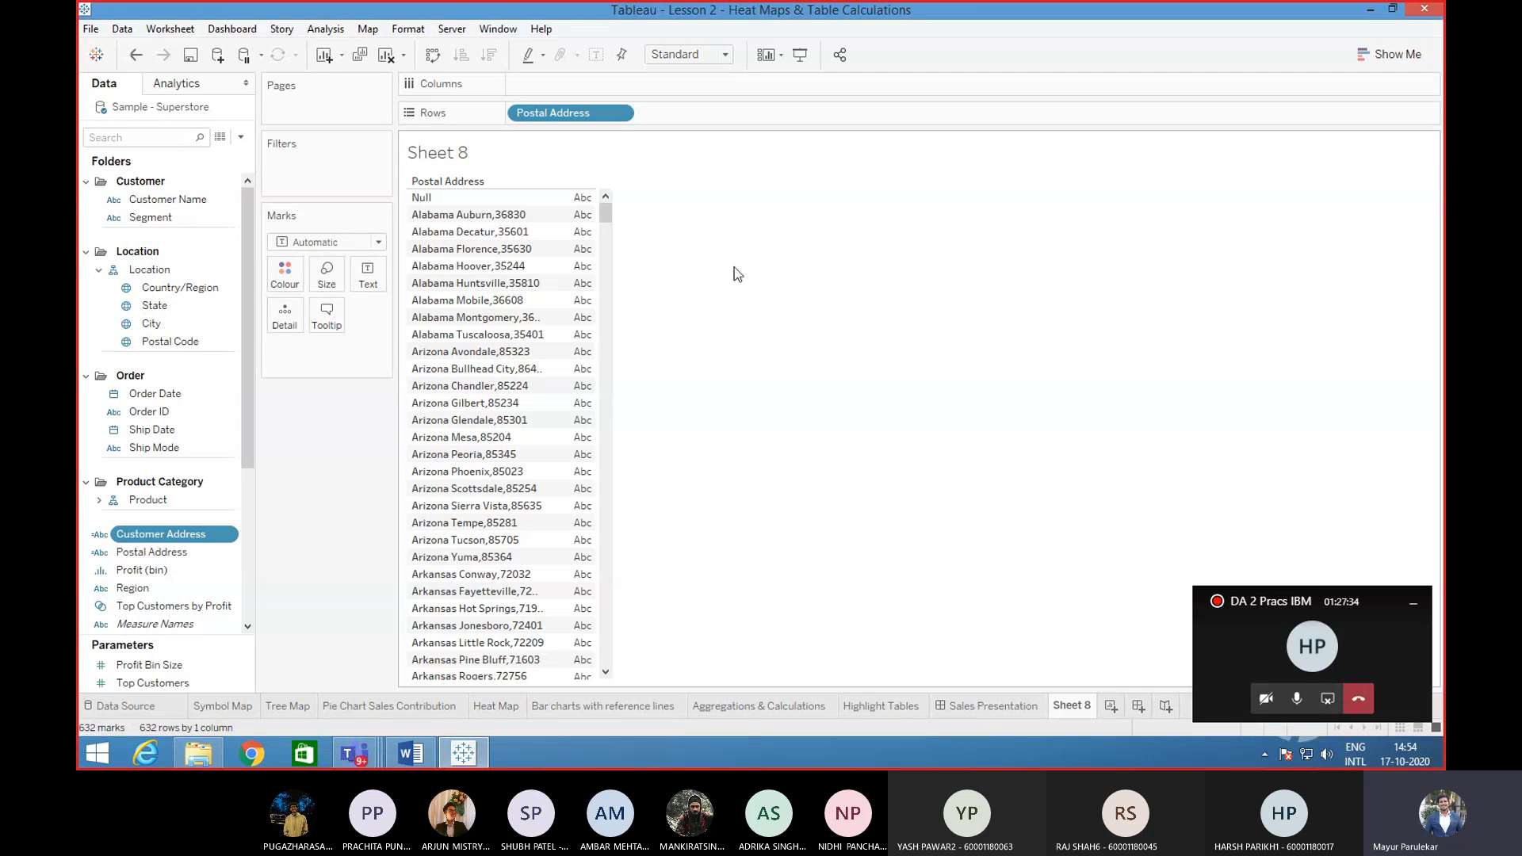
# - Replace Postal Address with Customer Address on the rows of Sheet 8 and widen its column to fit the full addresses
pyautogui.moveTo(580, 119); pyautogui.dragTo(321, 444)
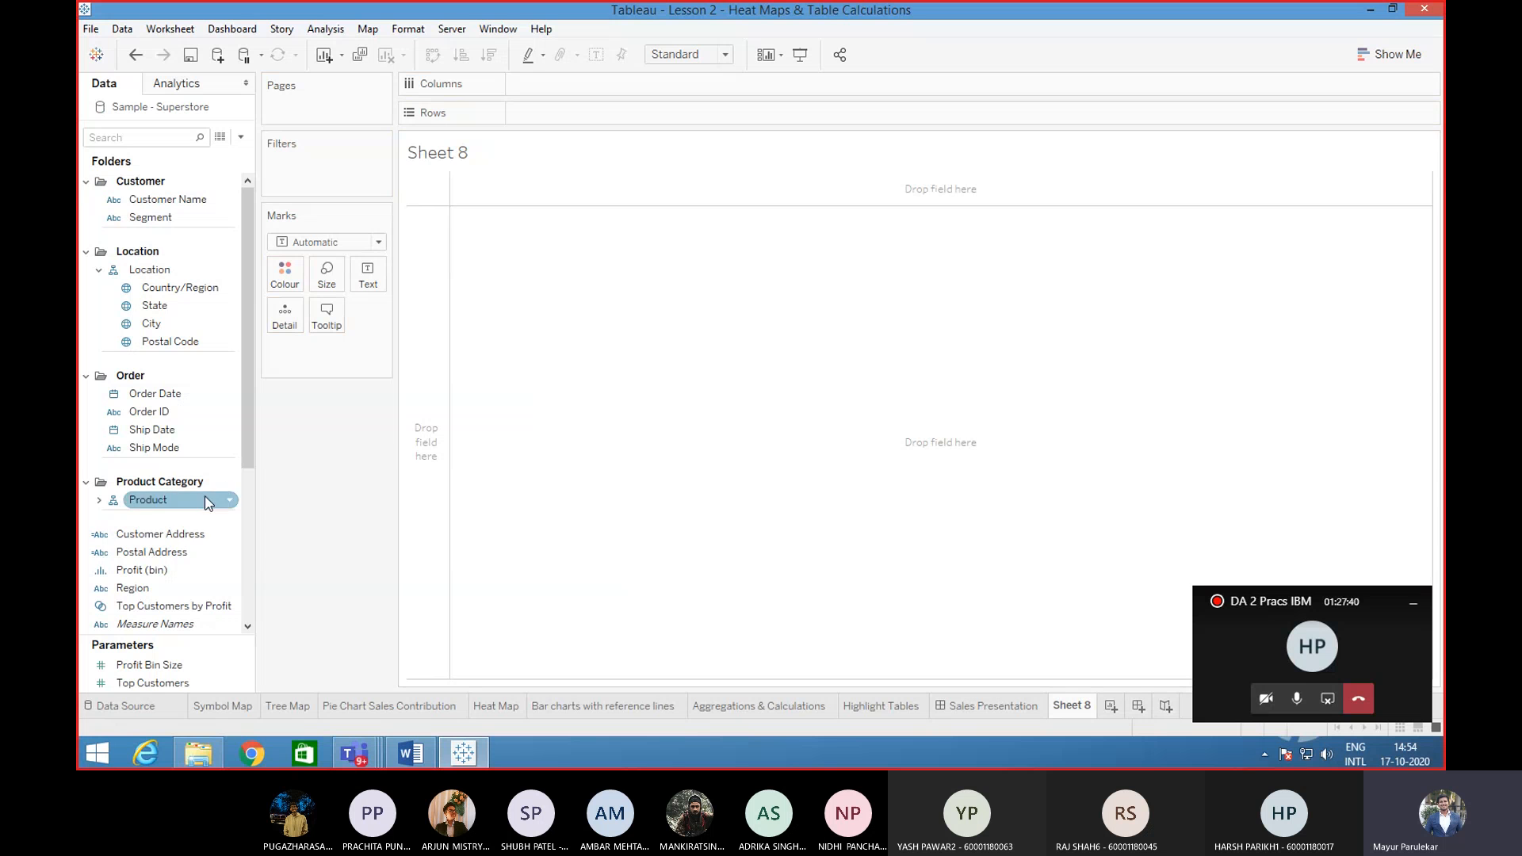
pyautogui.moveTo(146, 537); pyautogui.dragTo(550, 118)
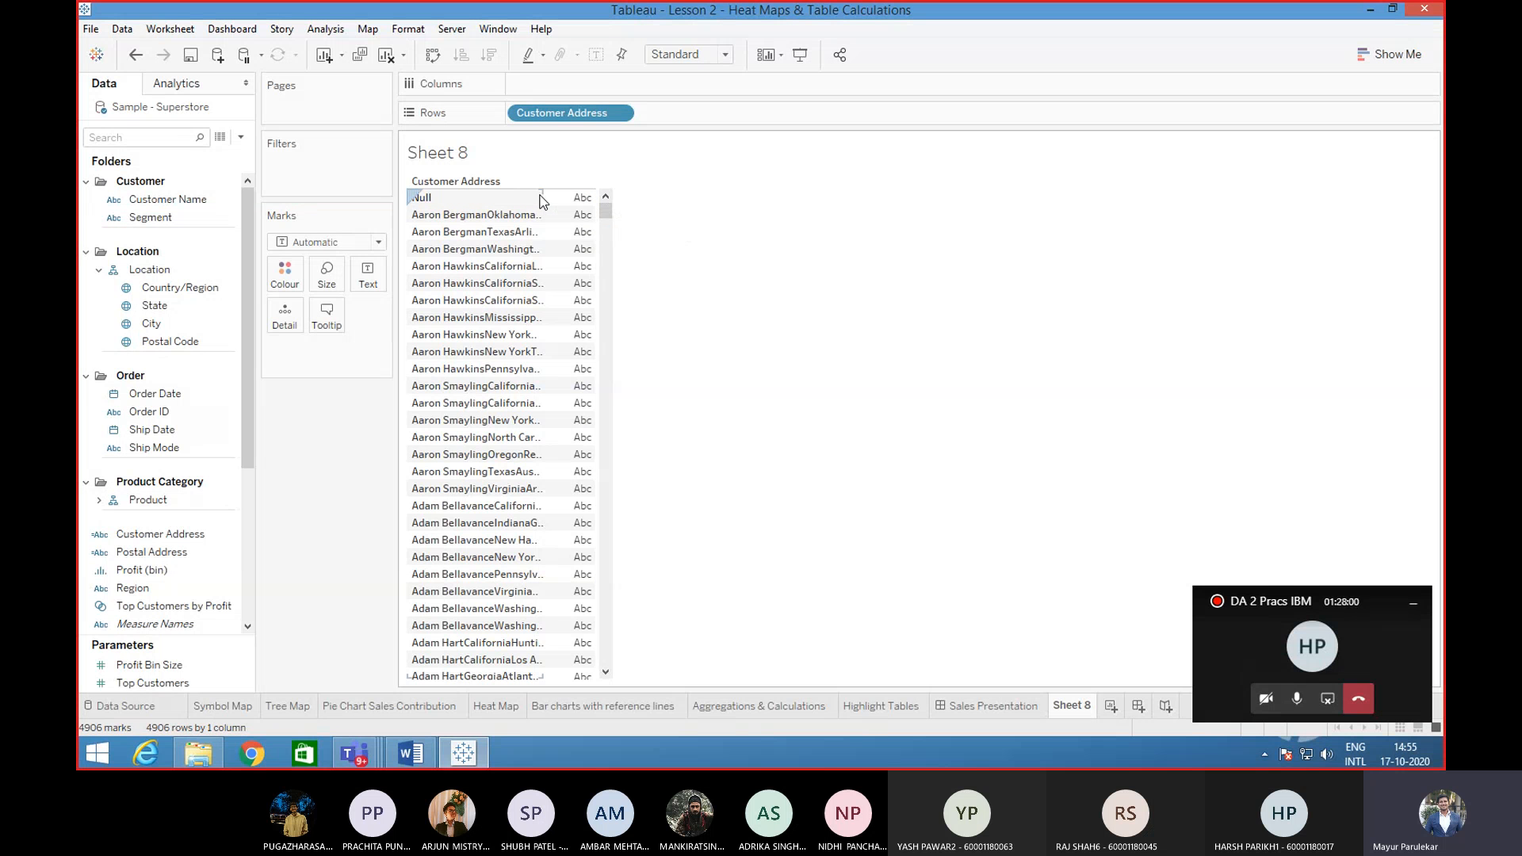
pyautogui.moveTo(542, 196); pyautogui.dragTo(698, 198)
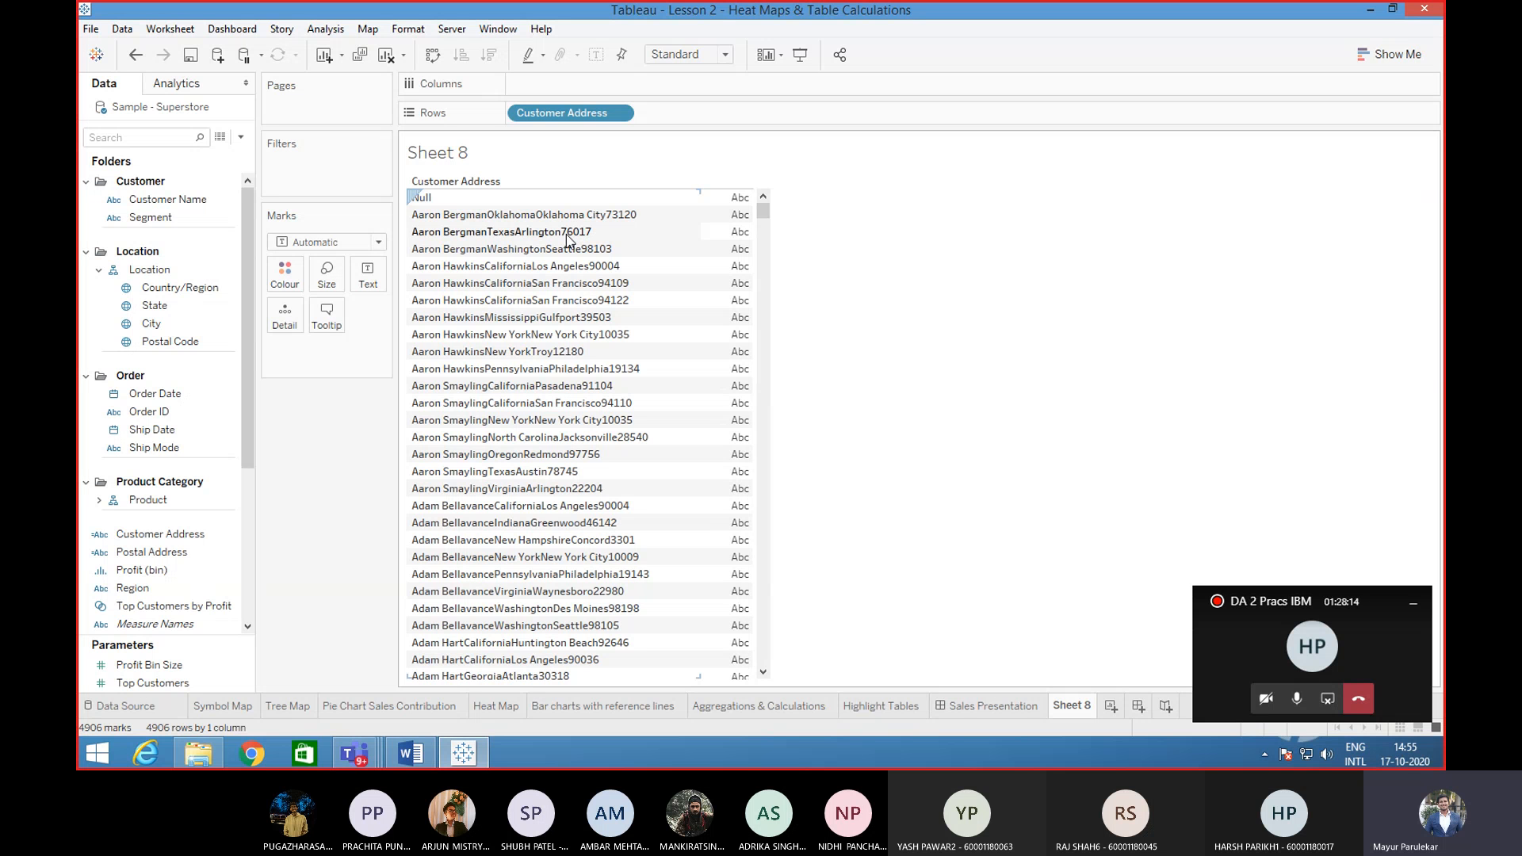
# - Edit the Customer Address formula to add the separator '- ' + between [Customer Name] and [State]
pyautogui.click(152, 537)
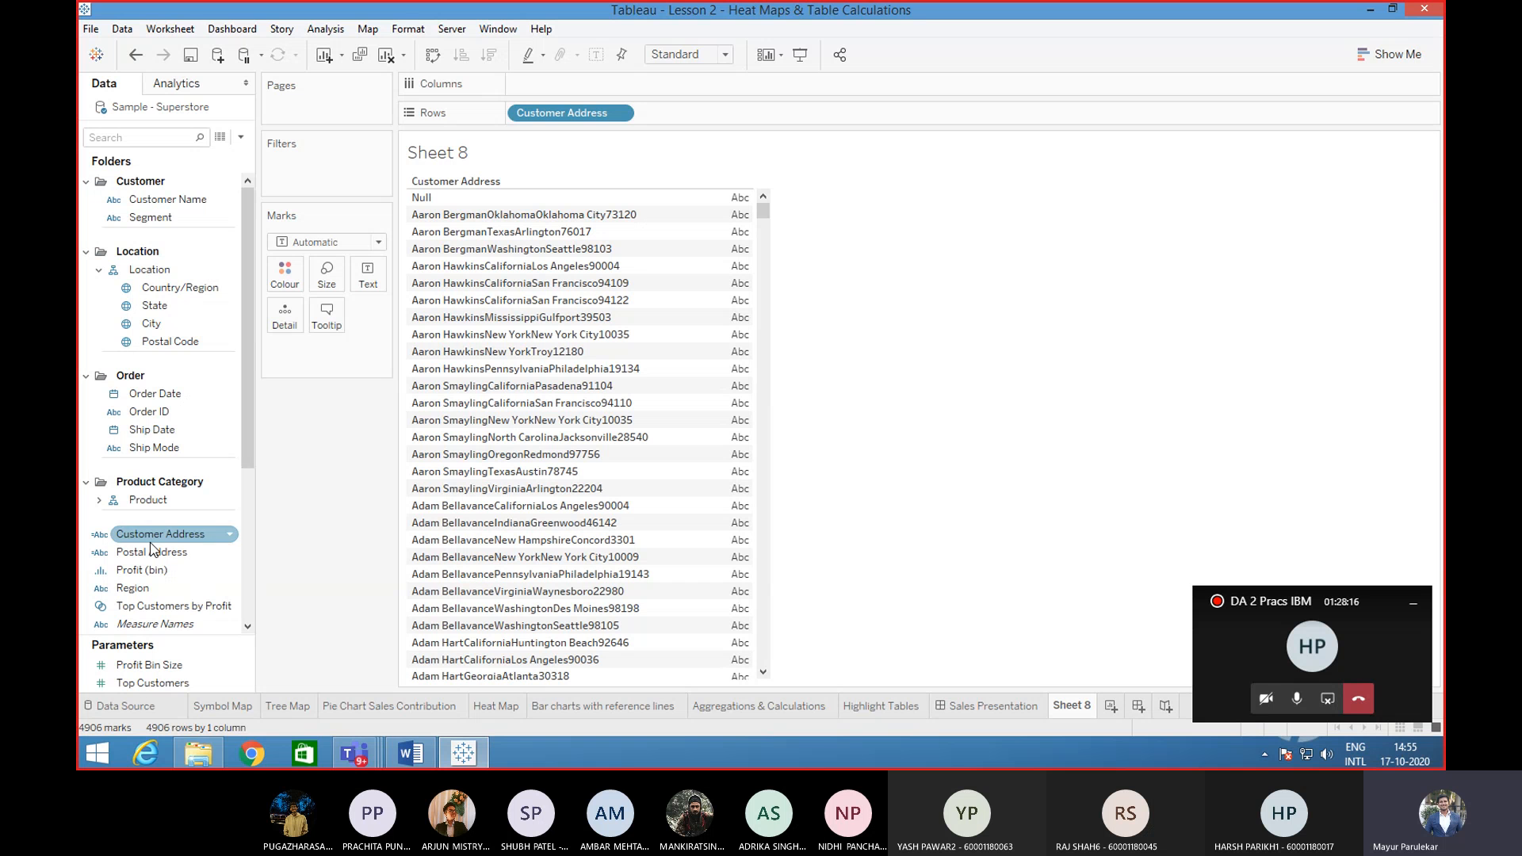
pyautogui.rightClick(157, 538)
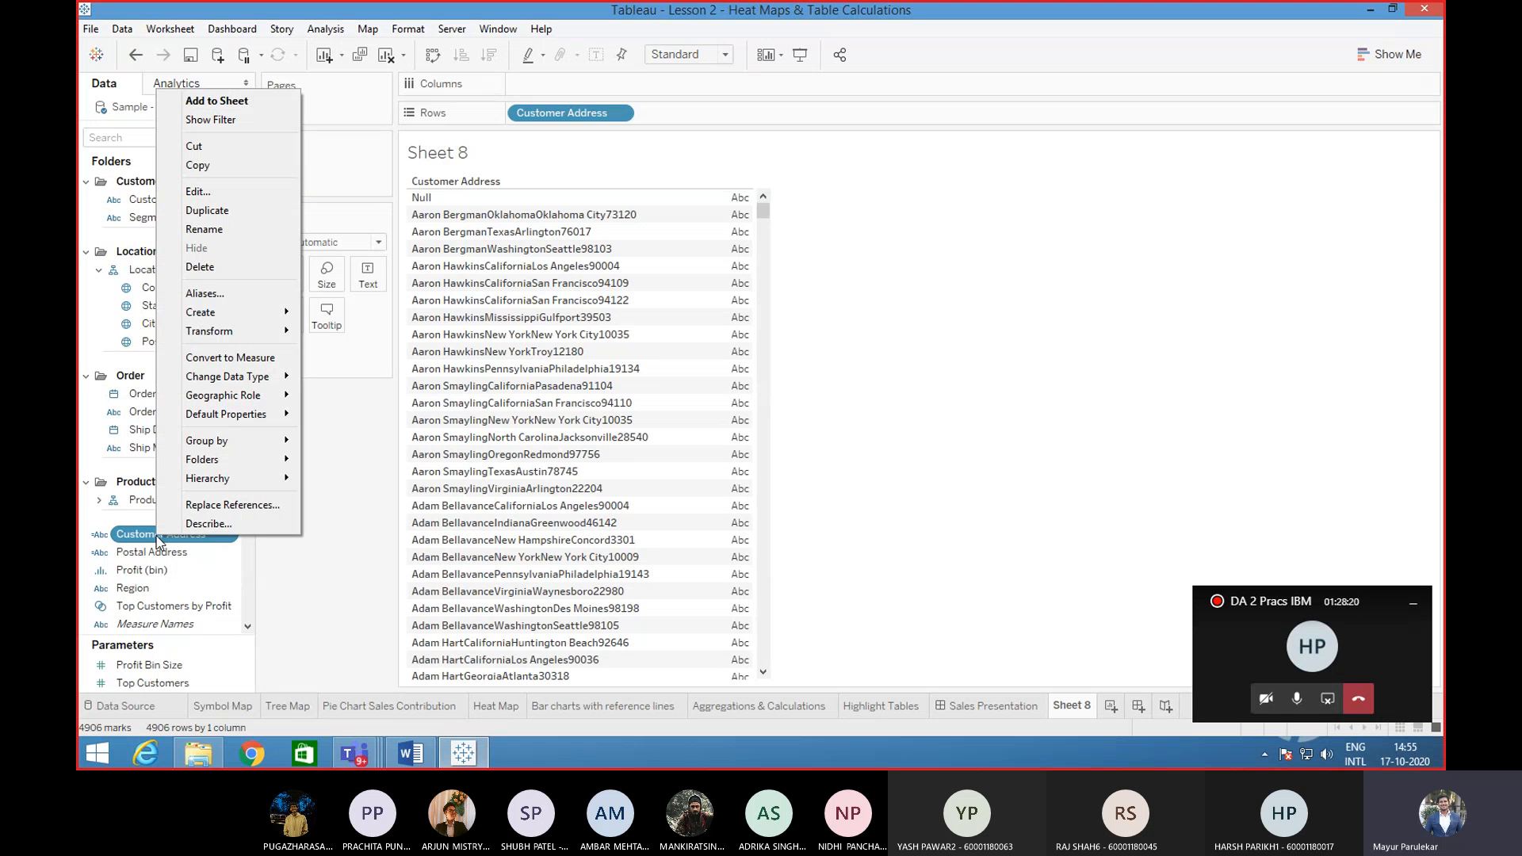
pyautogui.click(199, 193)
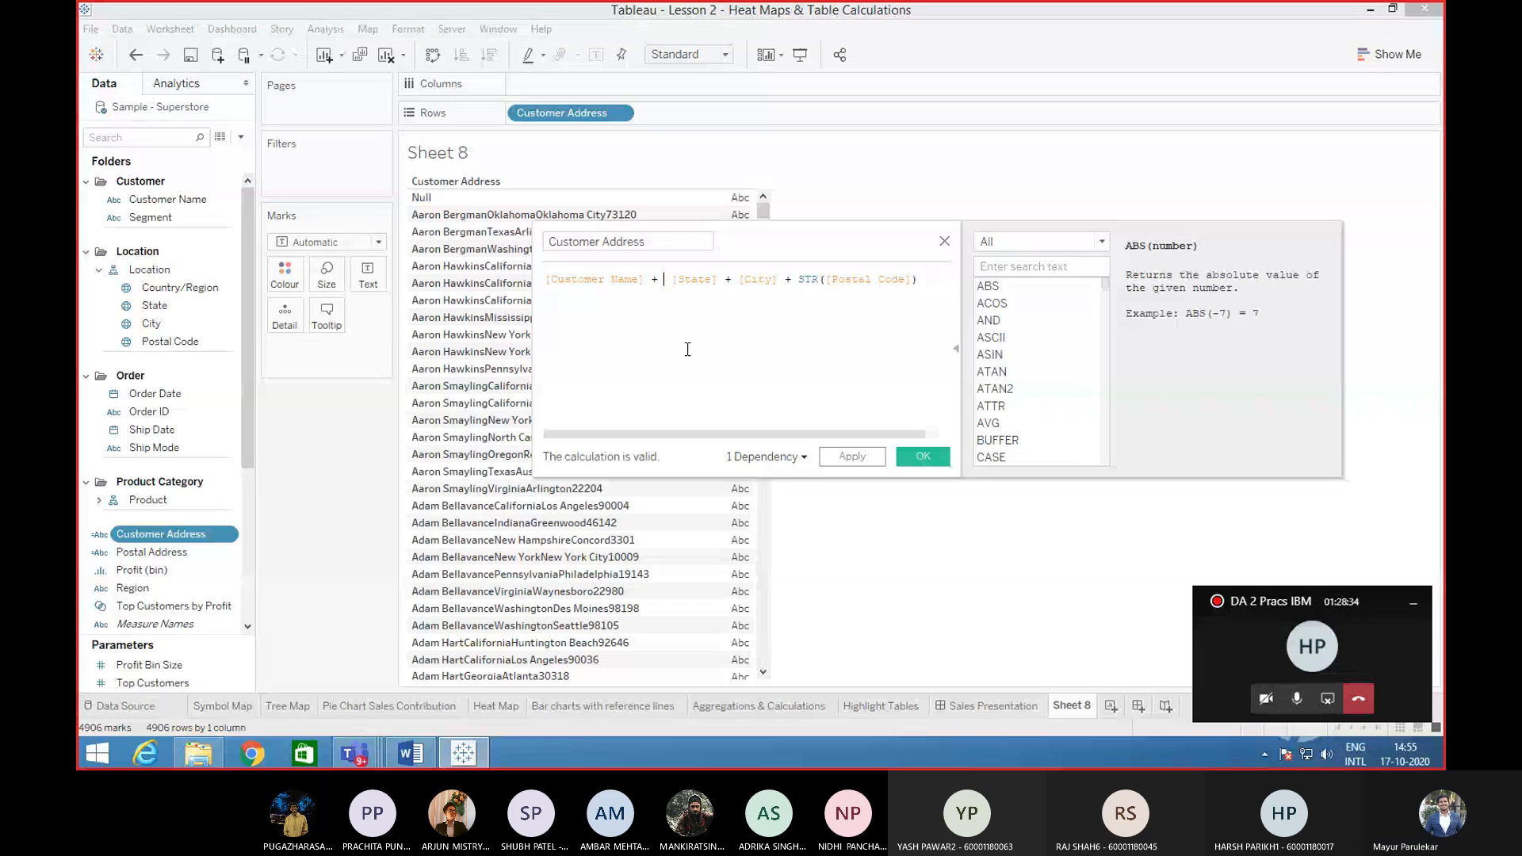
pyautogui.write('""')
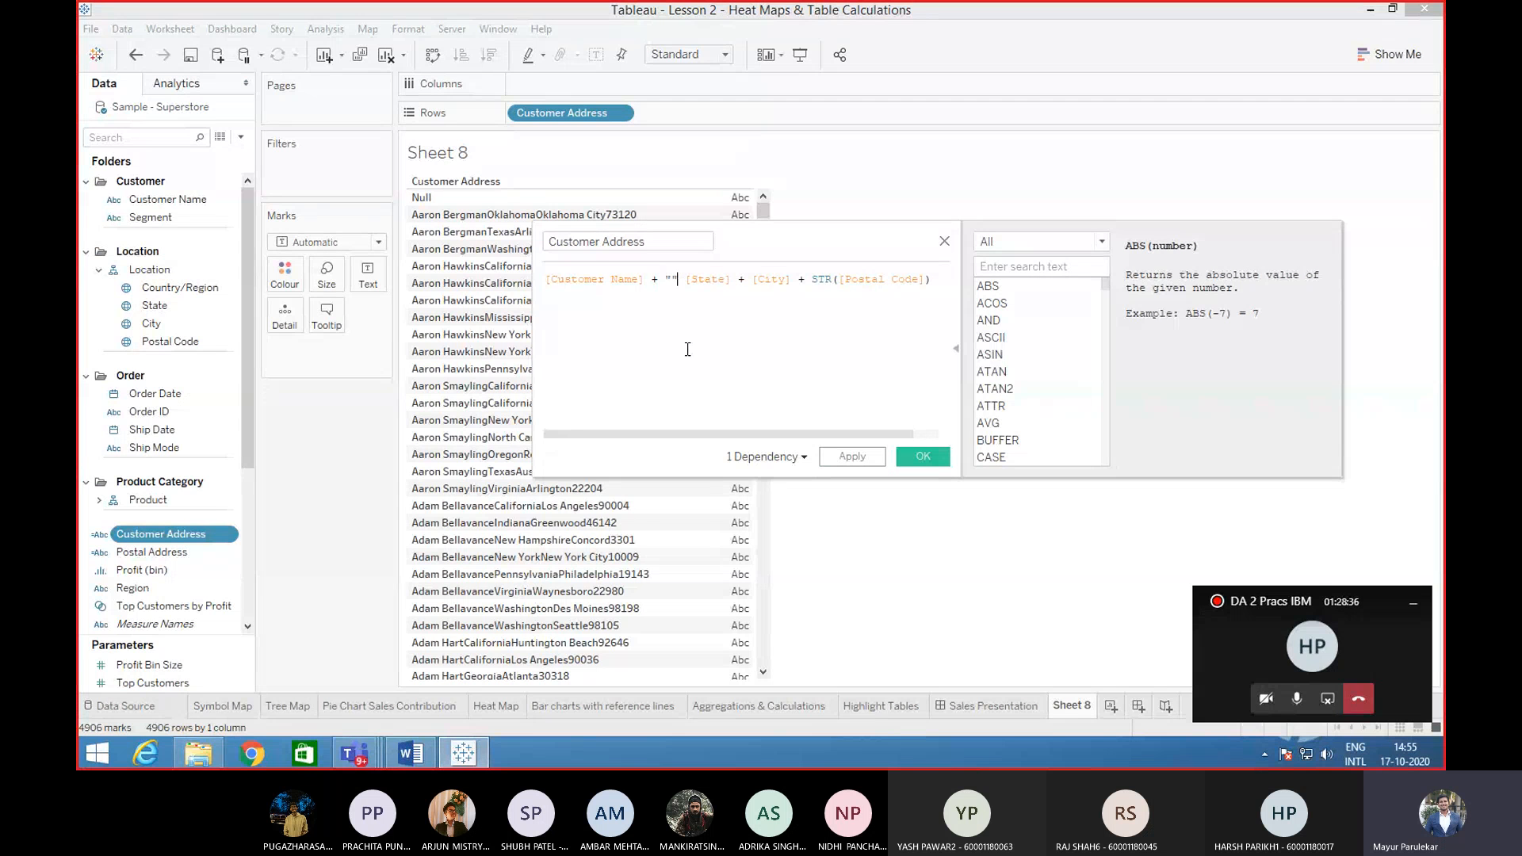
pyautogui.press('BackSpace')
pyautogui.press('BackSpace')
pyautogui.write("'")
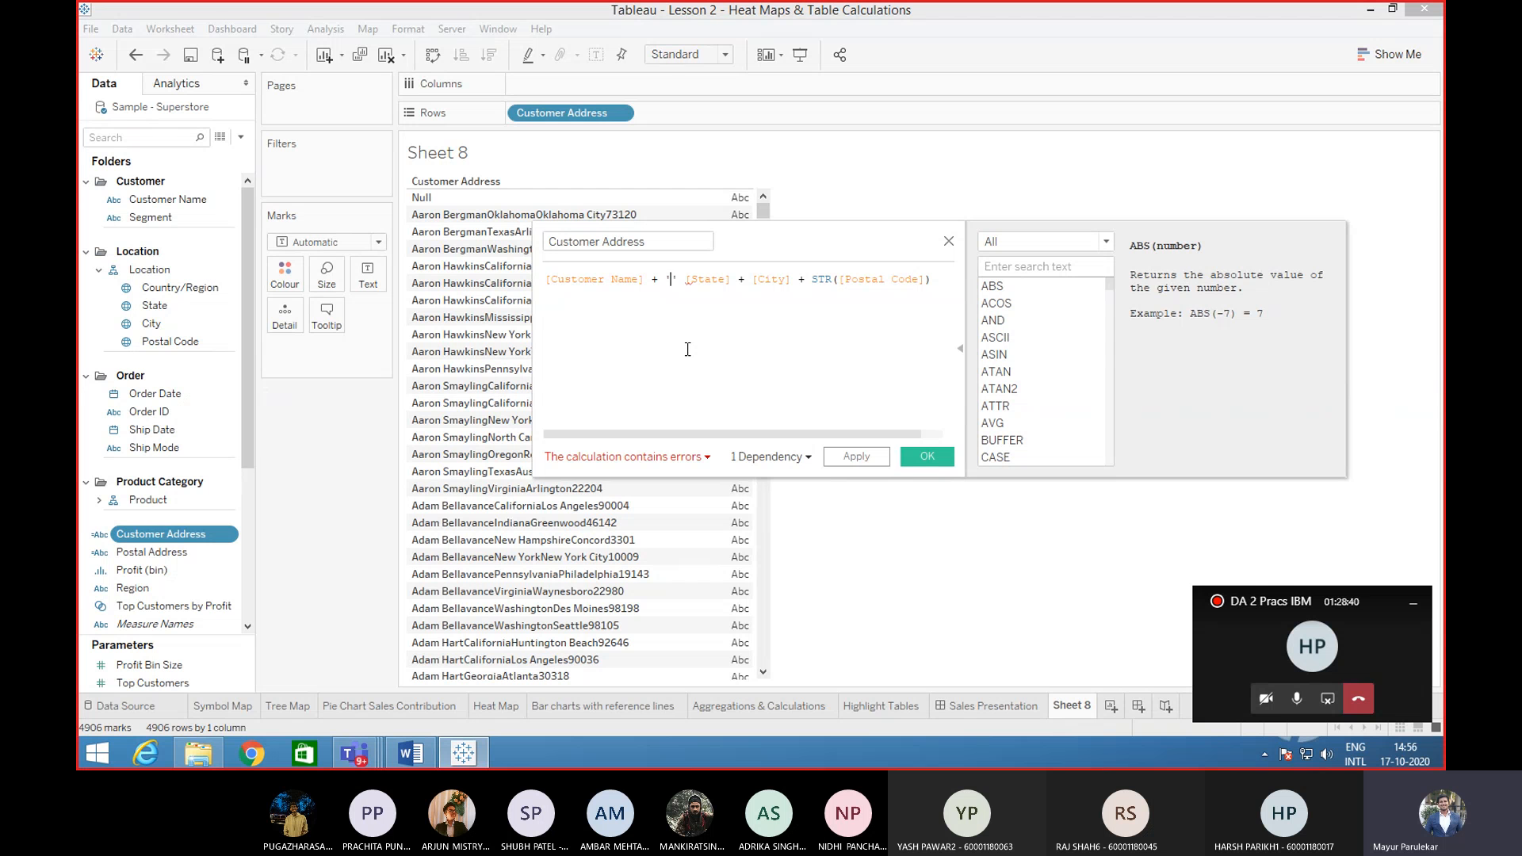
pyautogui.write('-')
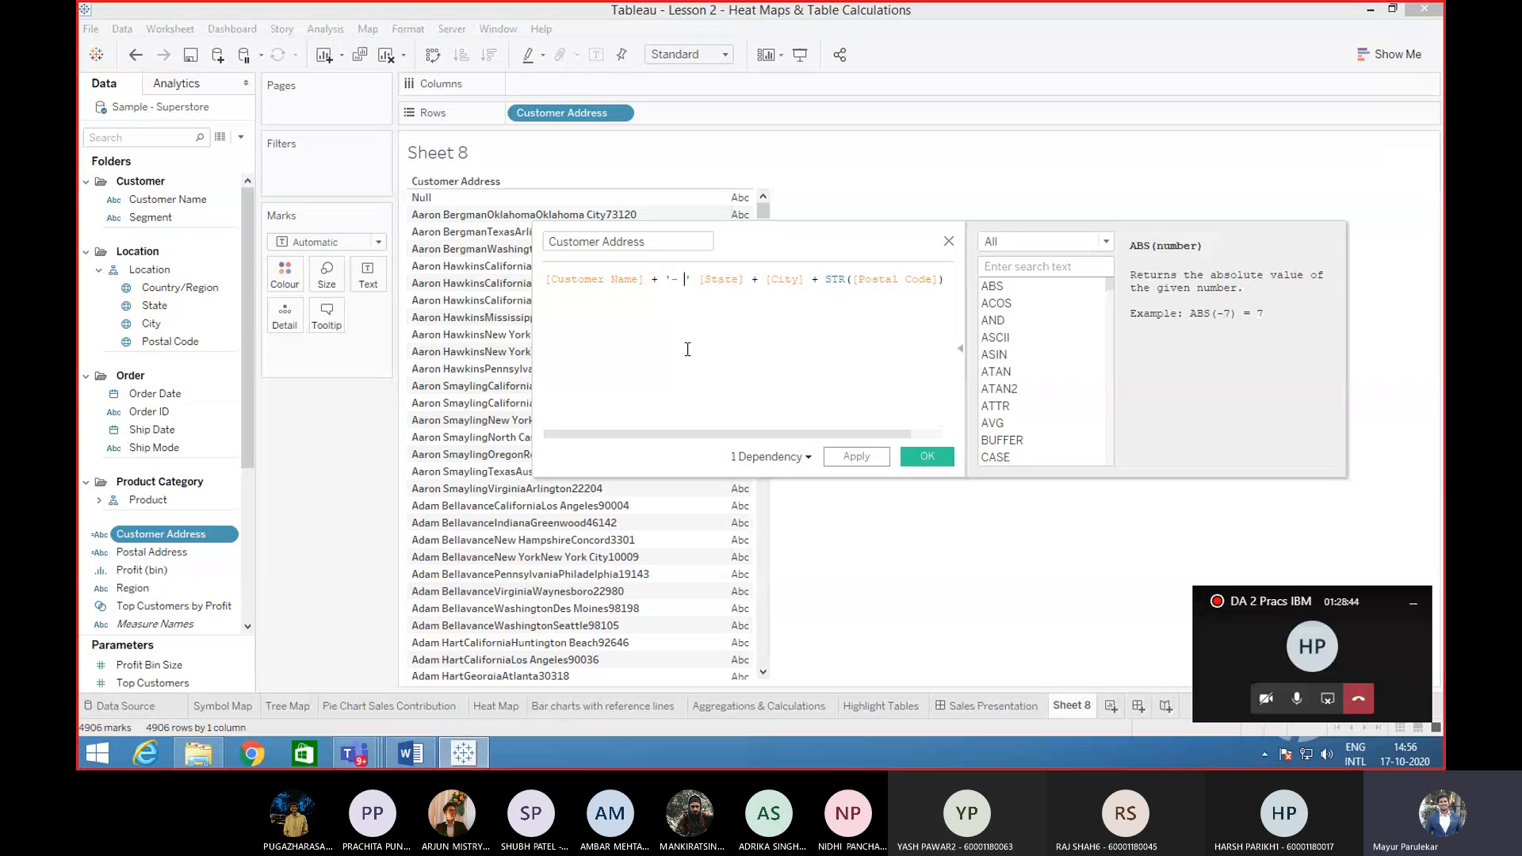
pyautogui.press('Right')
pyautogui.press('Right')
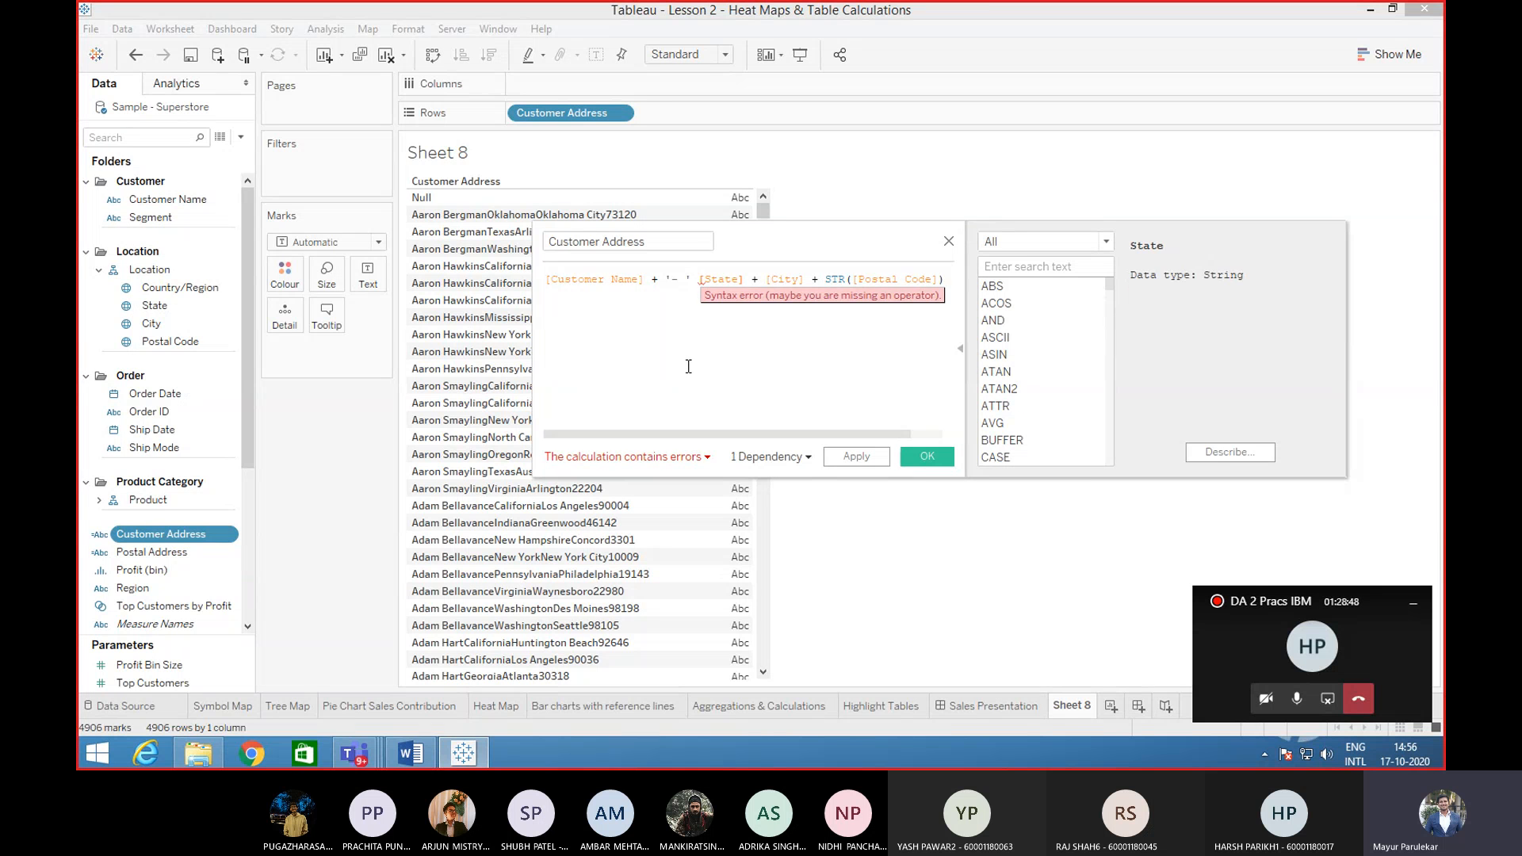
pyautogui.write('+')
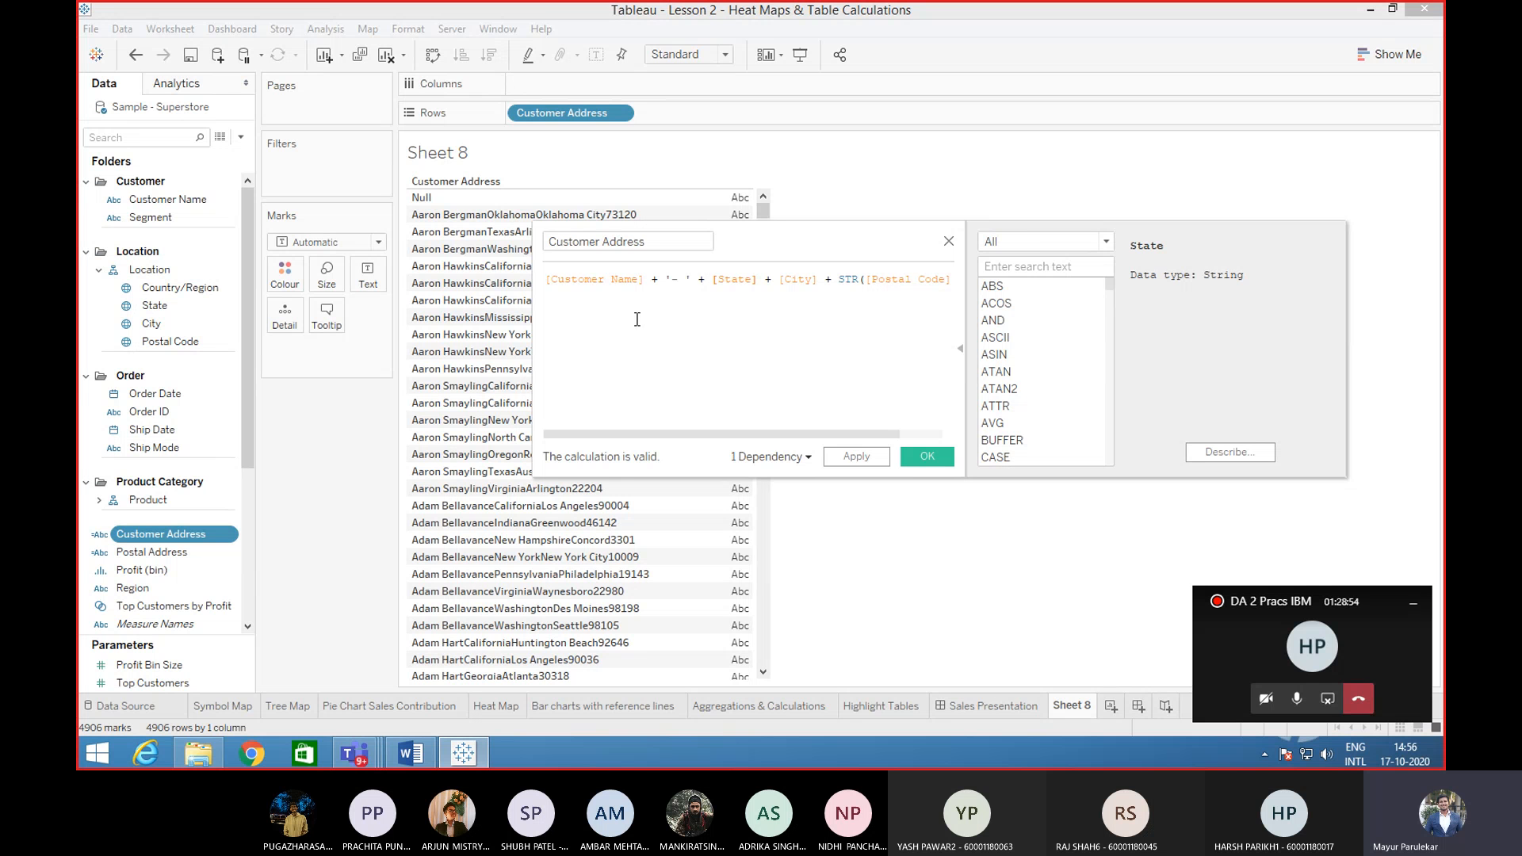
# - Insert the separator ', ' between [State] + and [City] in the Customer Address formula
pyautogui.click(768, 282)
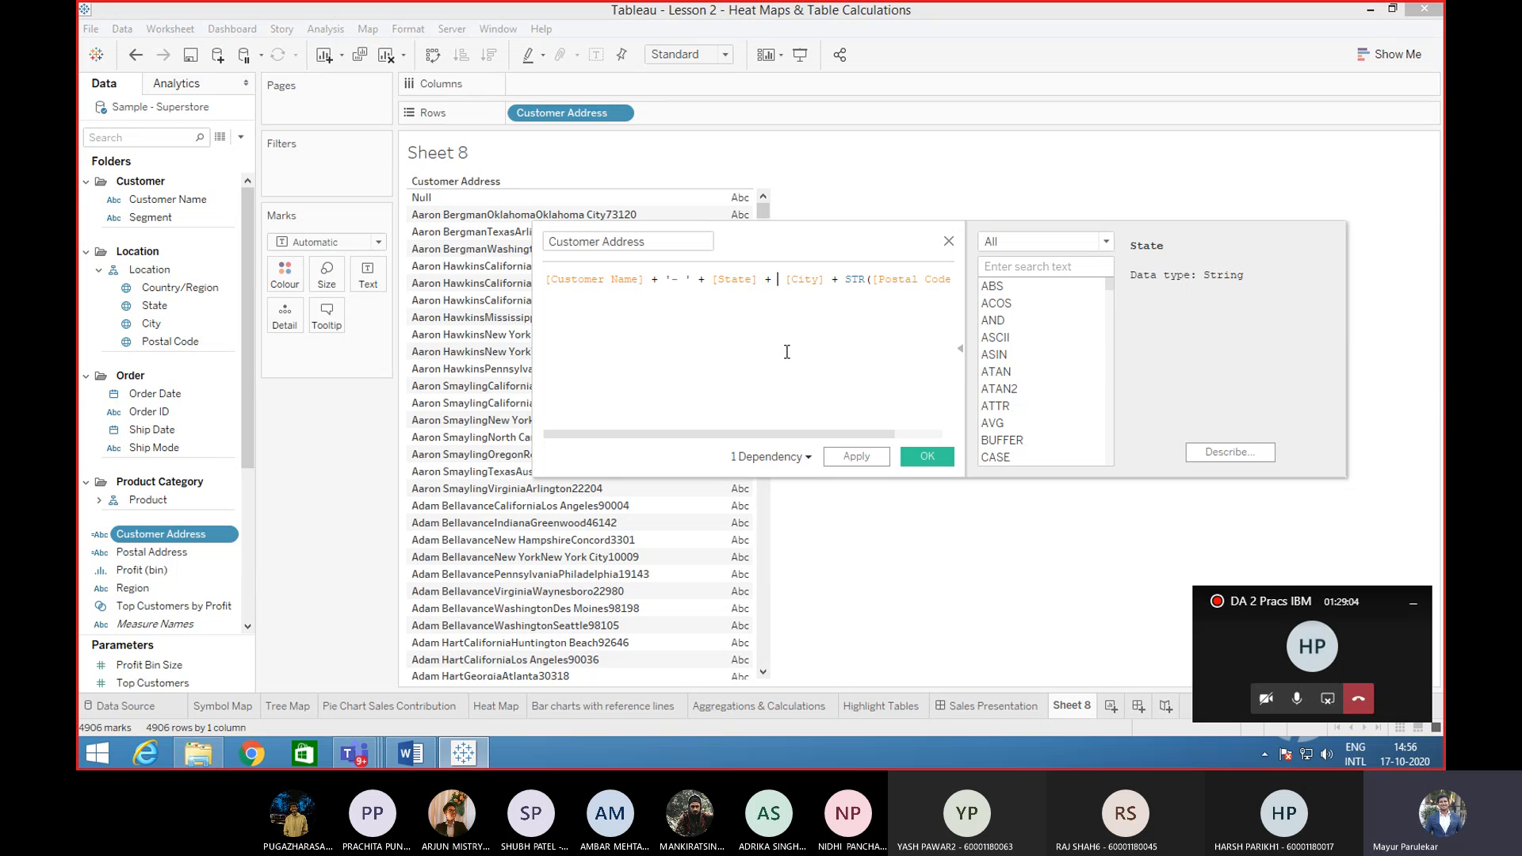
pyautogui.write('"\'')
pyautogui.press('BackSpace')
pyautogui.press('BackSpace')
pyautogui.write("''")
pyautogui.press('Left')
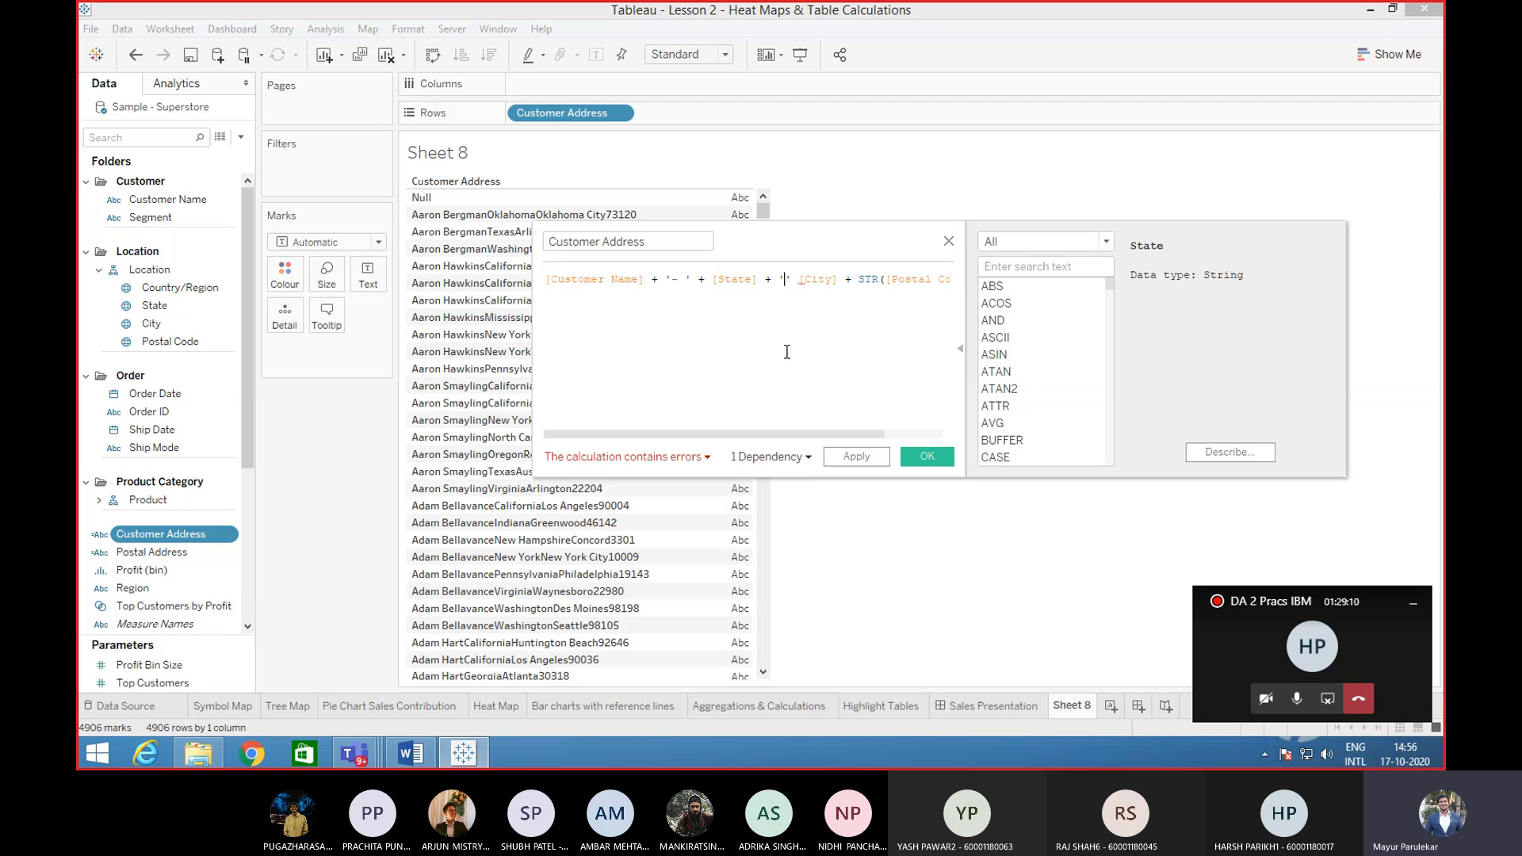
pyautogui.write(',')
# - Add +', ' directly after [City] in the Customer Address formula
pyautogui.click(853, 281)
pyautogui.write('+')
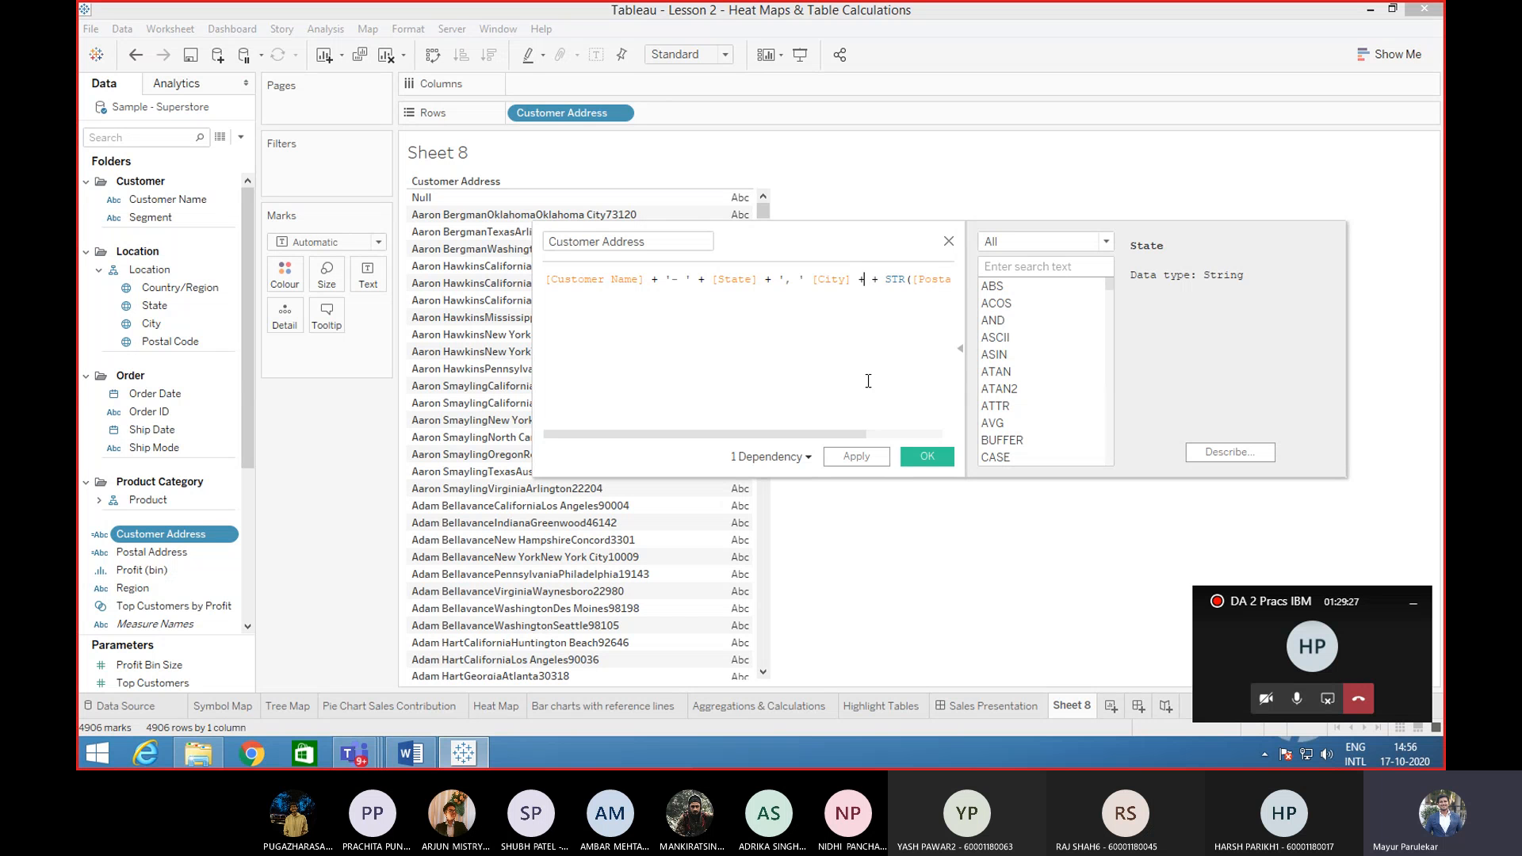
pyautogui.write("'")
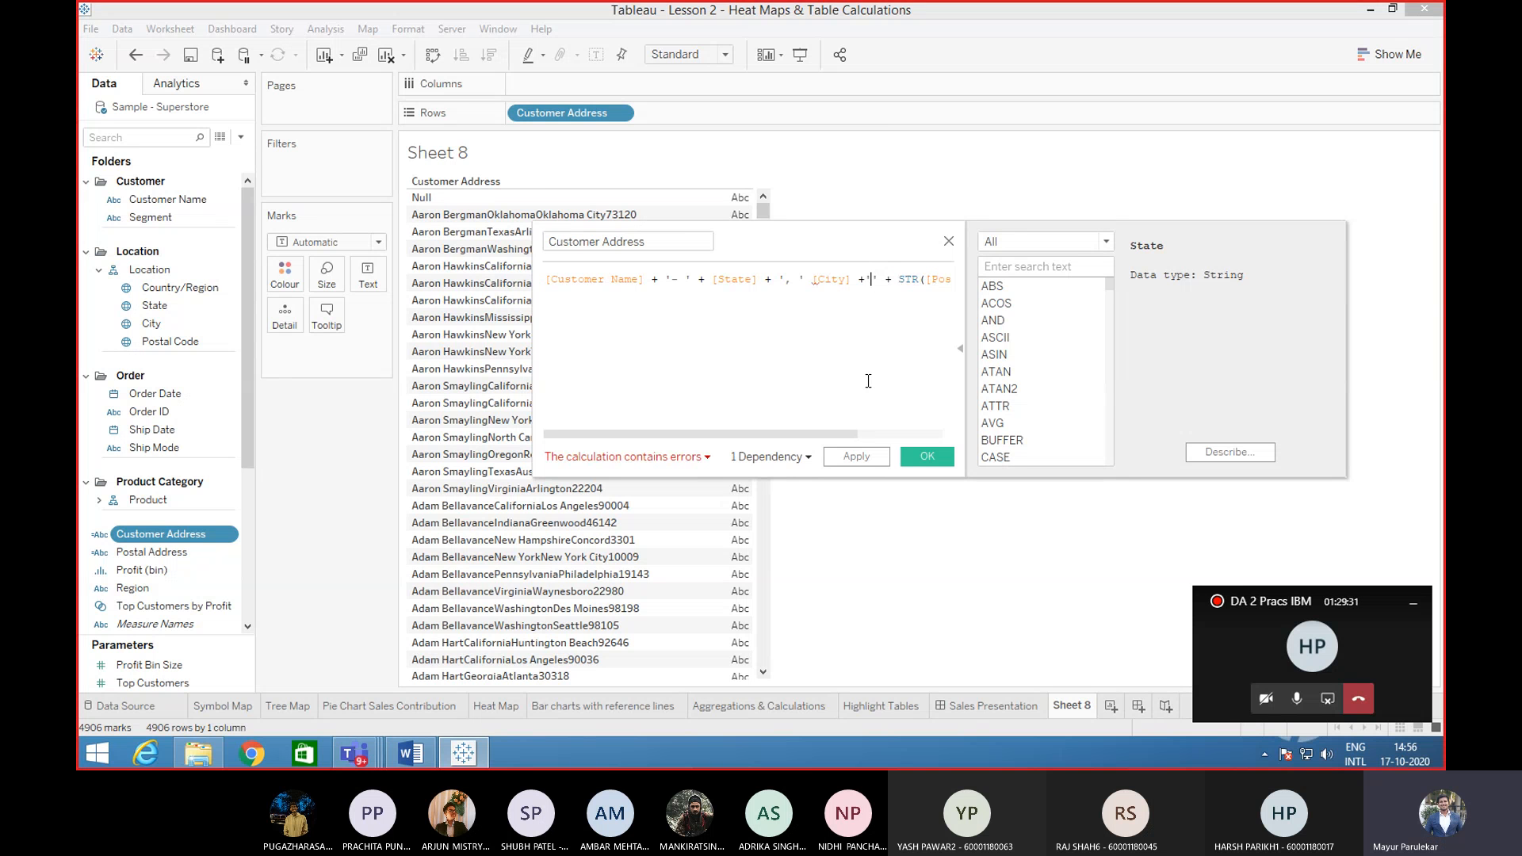
pyautogui.write(',')
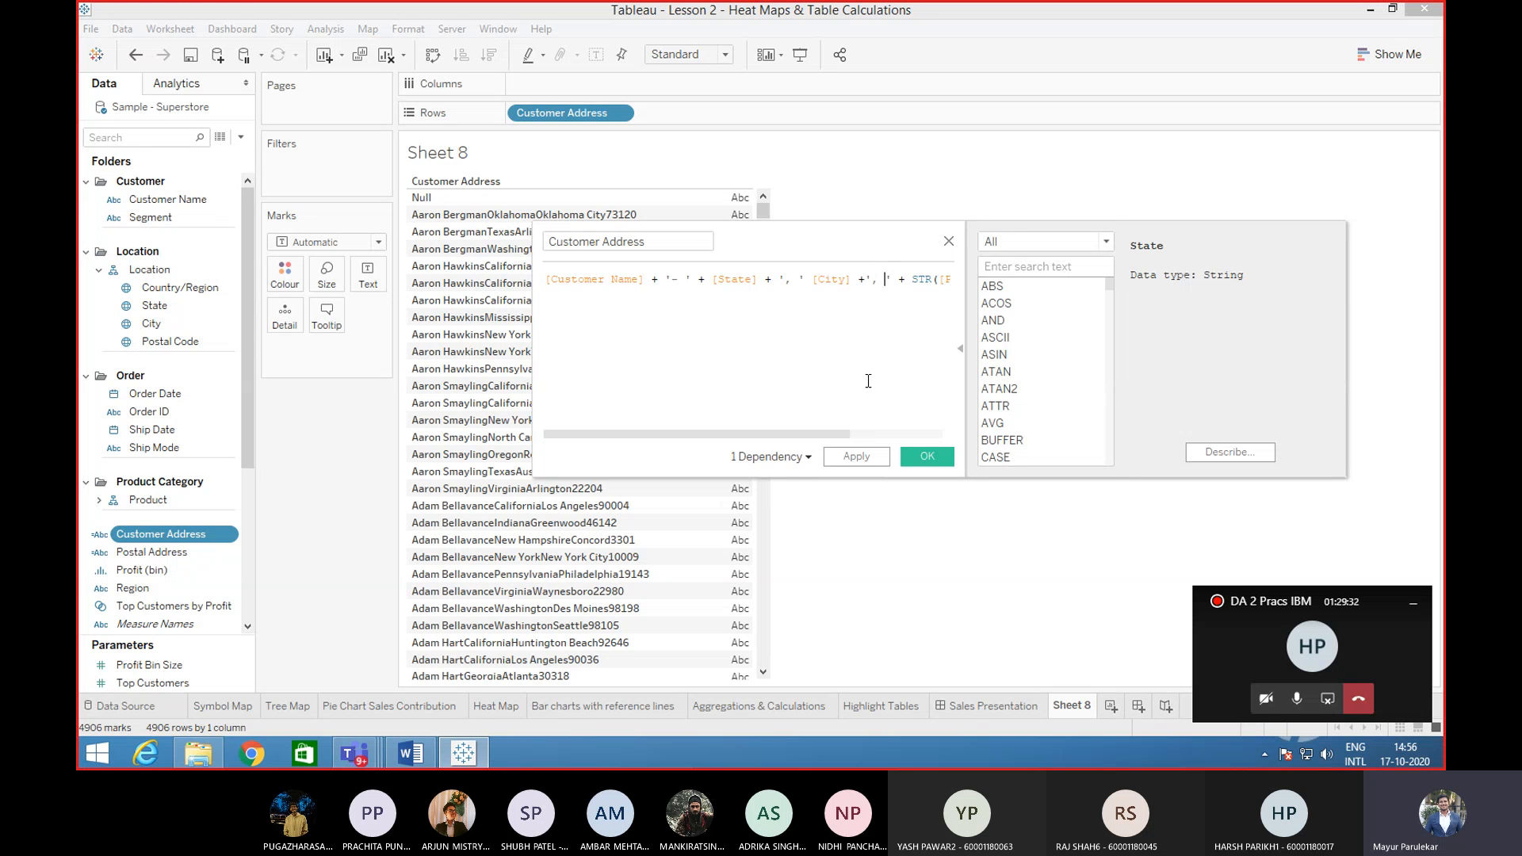
# - Add the separator ': ' followed by + directly before STR([Postal Code]) in the formula
pyautogui.click(913, 279)
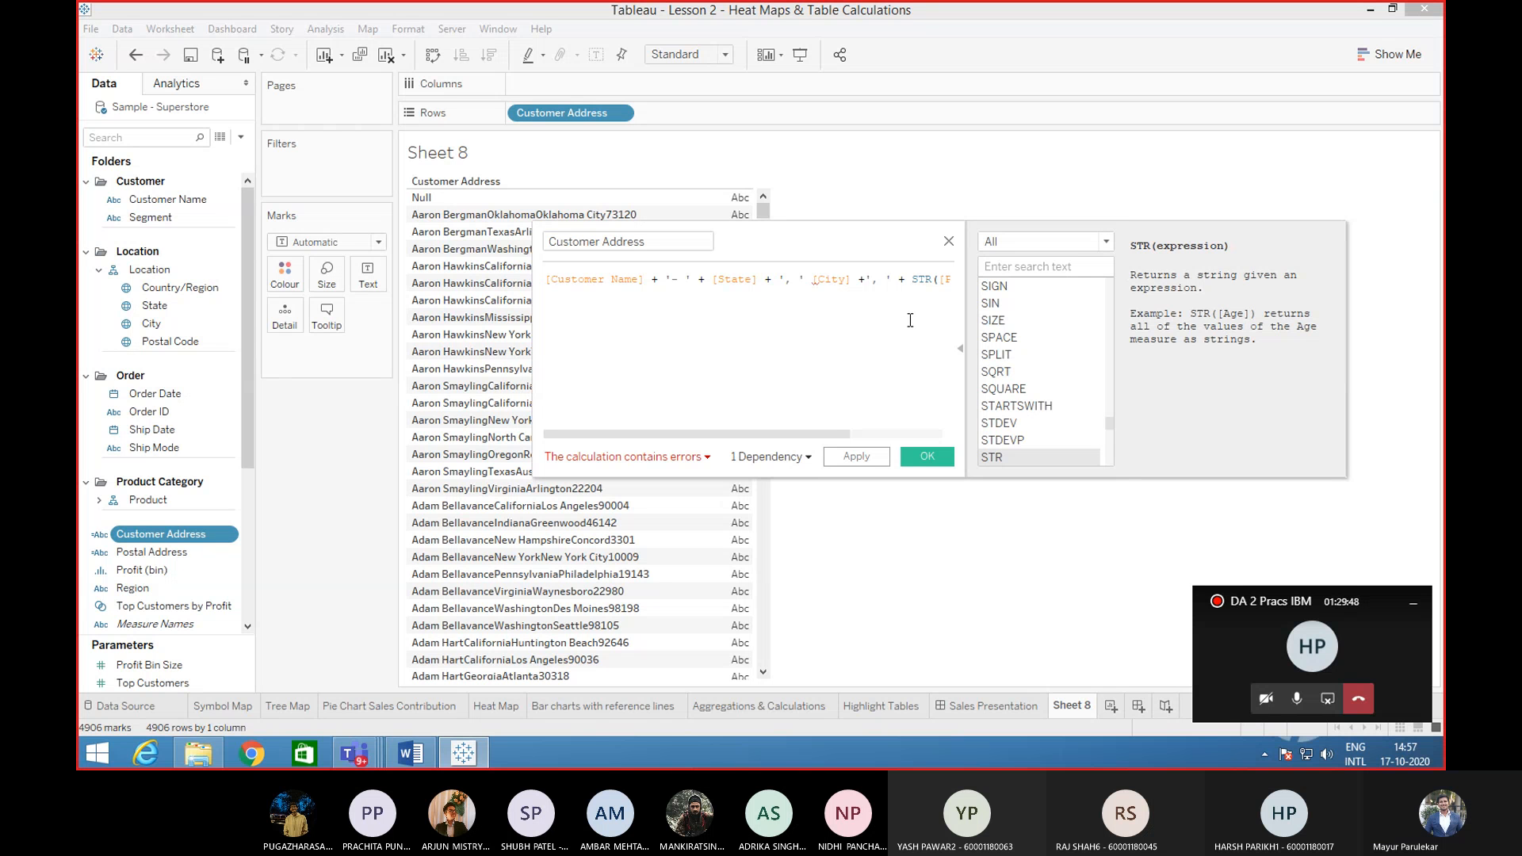
pyautogui.write("+', ")
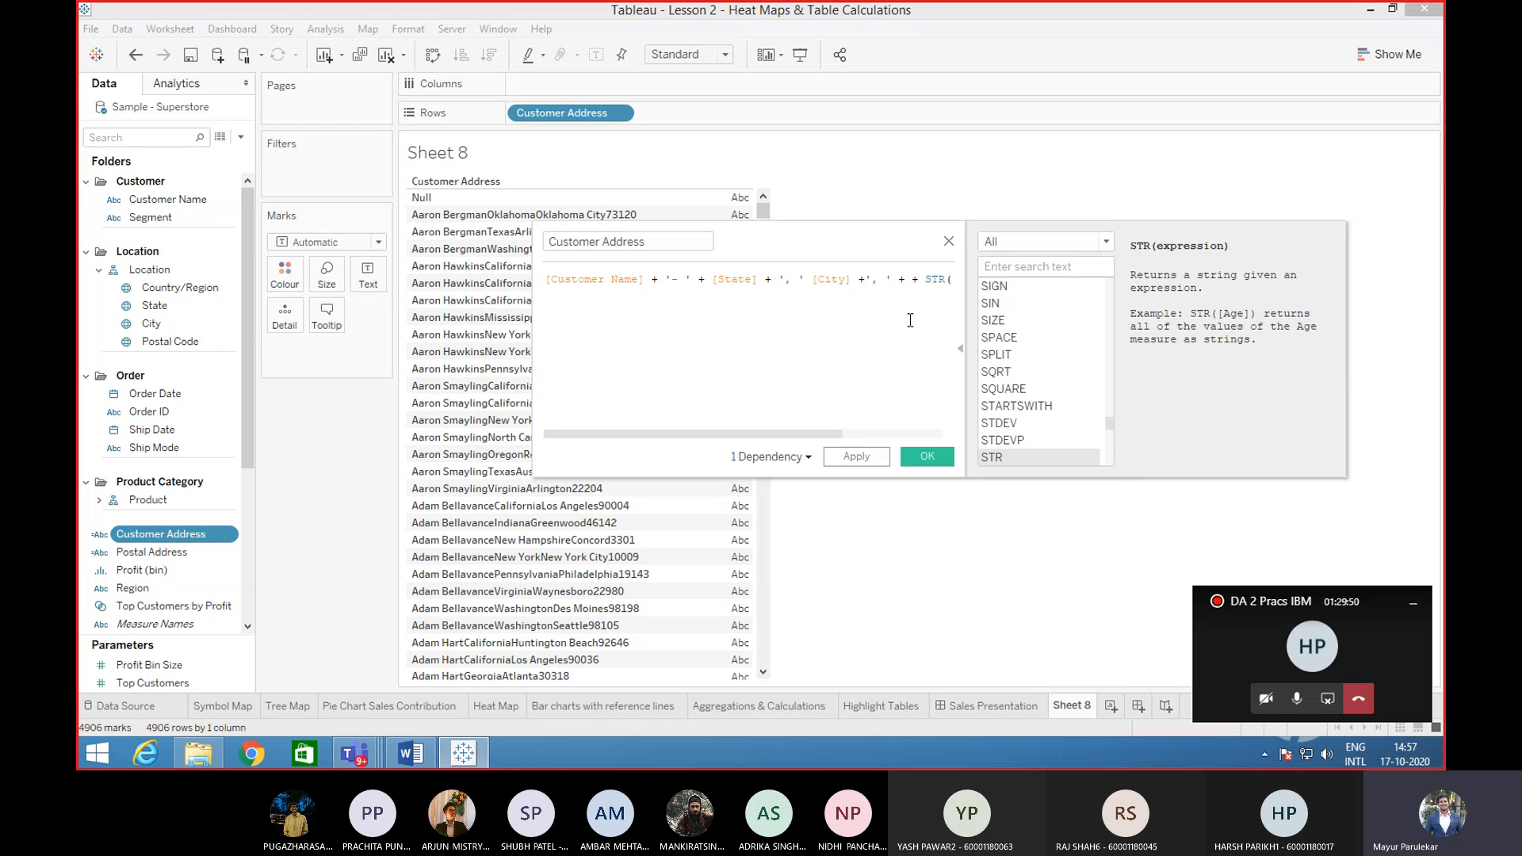
pyautogui.write("' + '")
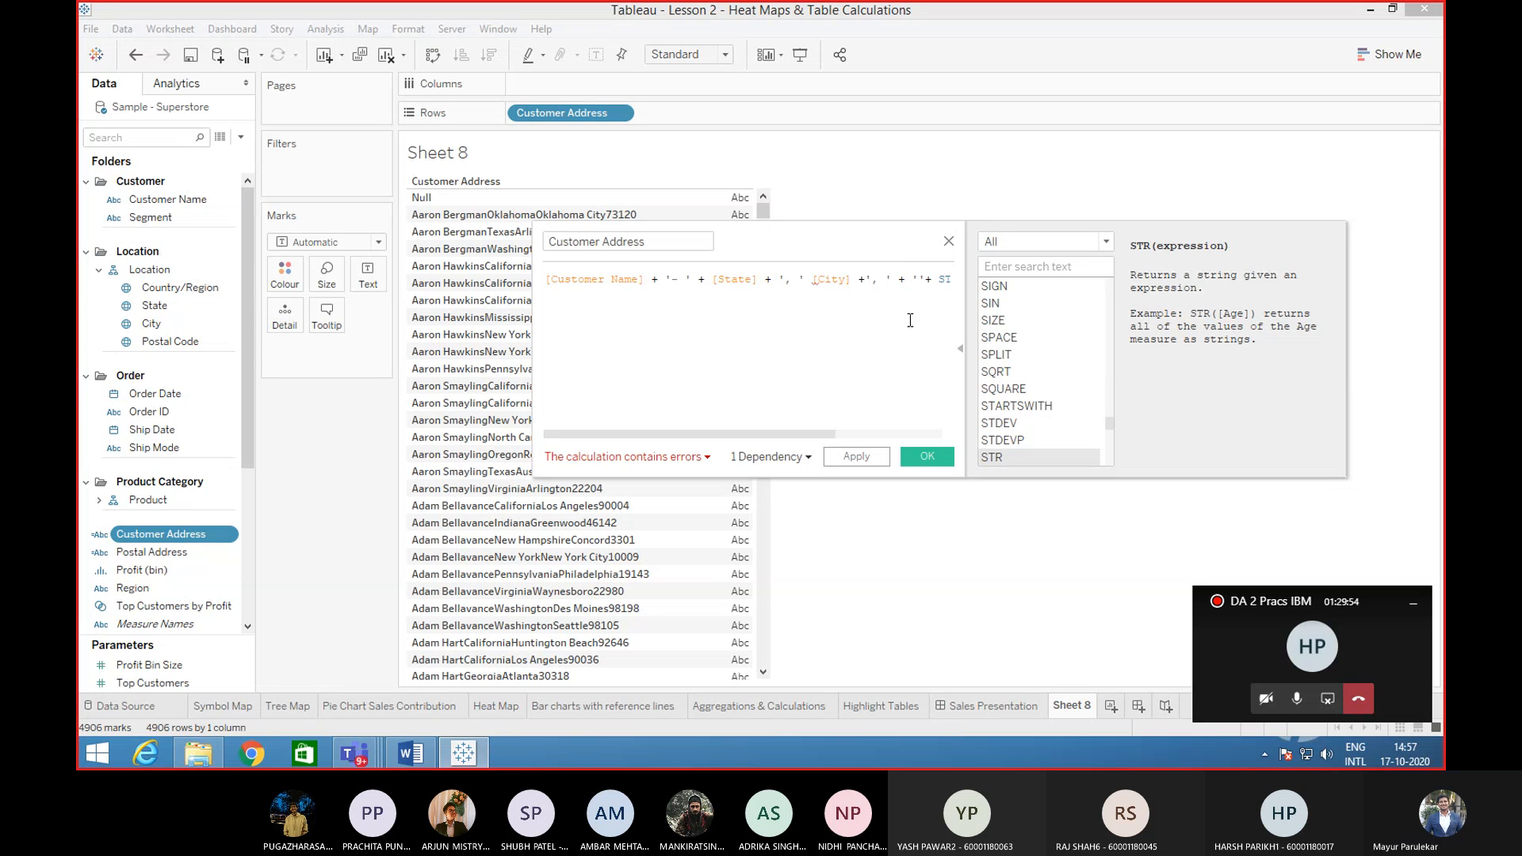
pyautogui.write(':')
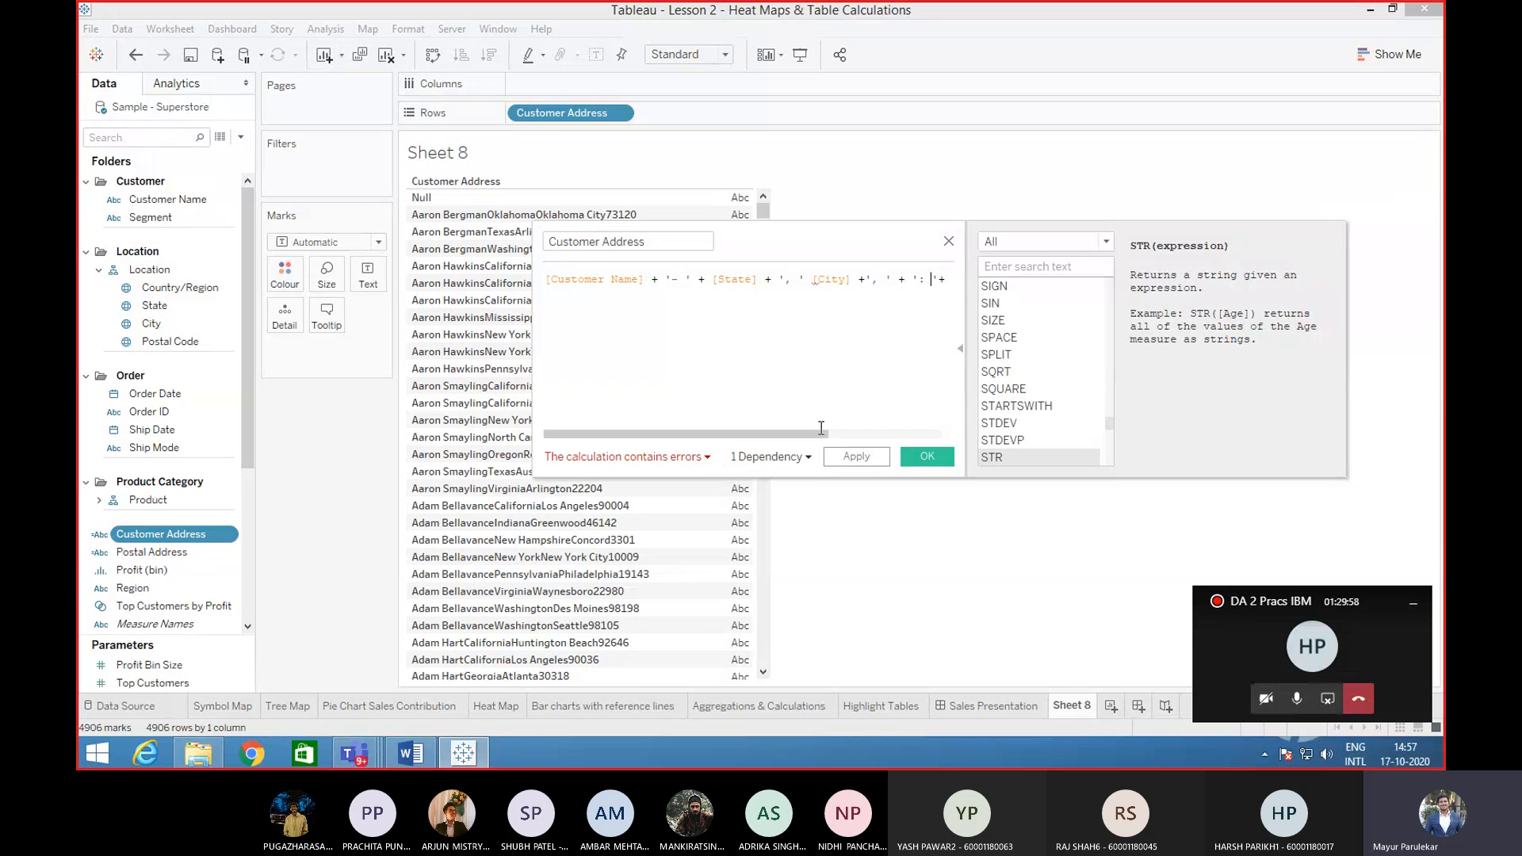
# - Add the missing + operator before [City] and save the Customer Address calculated field
pyautogui.click(813, 281)
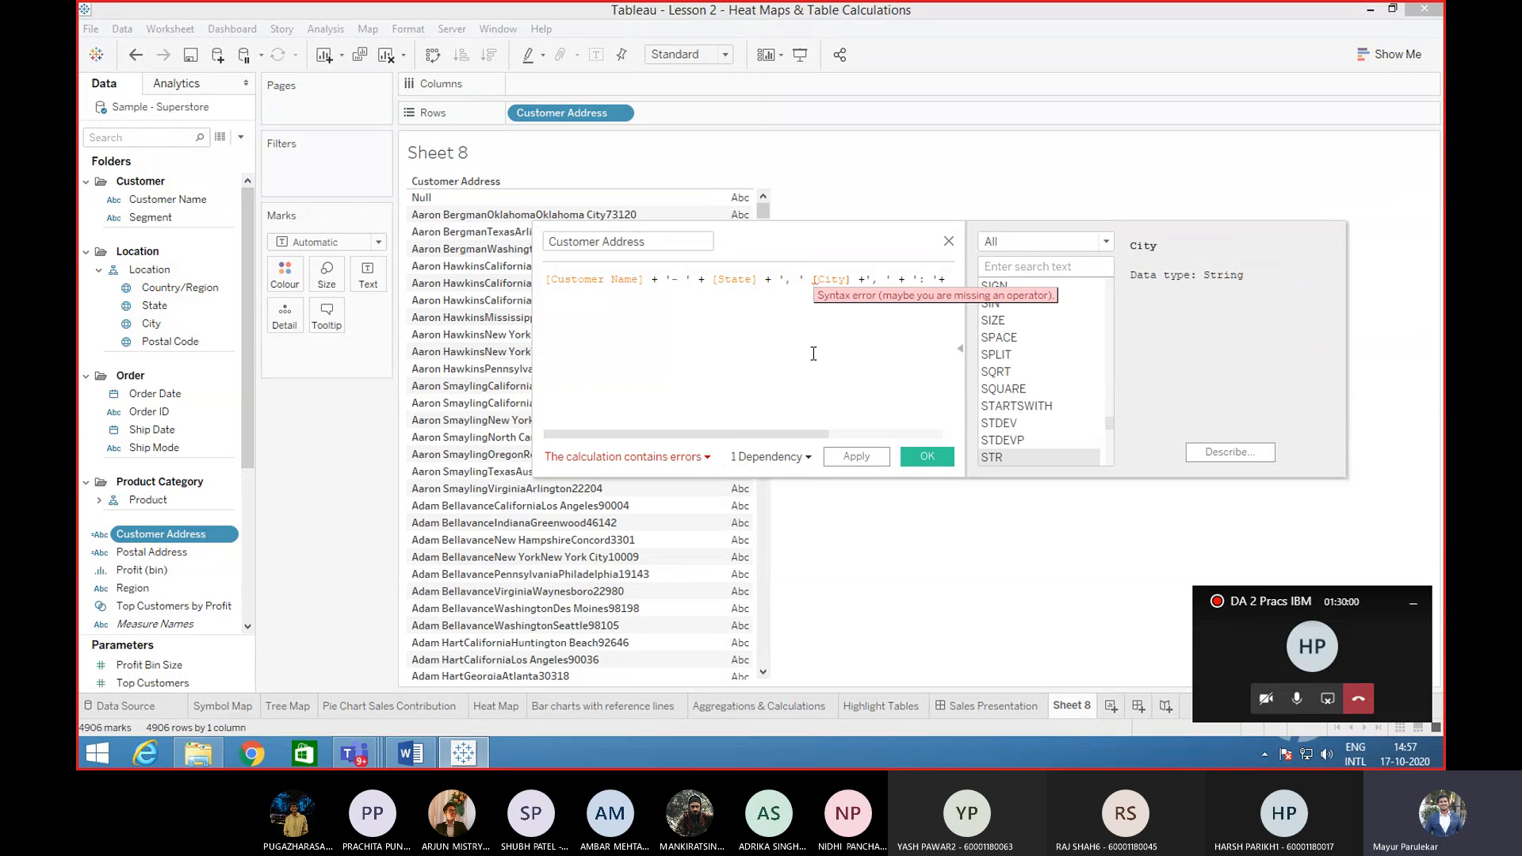
pyautogui.write('+')
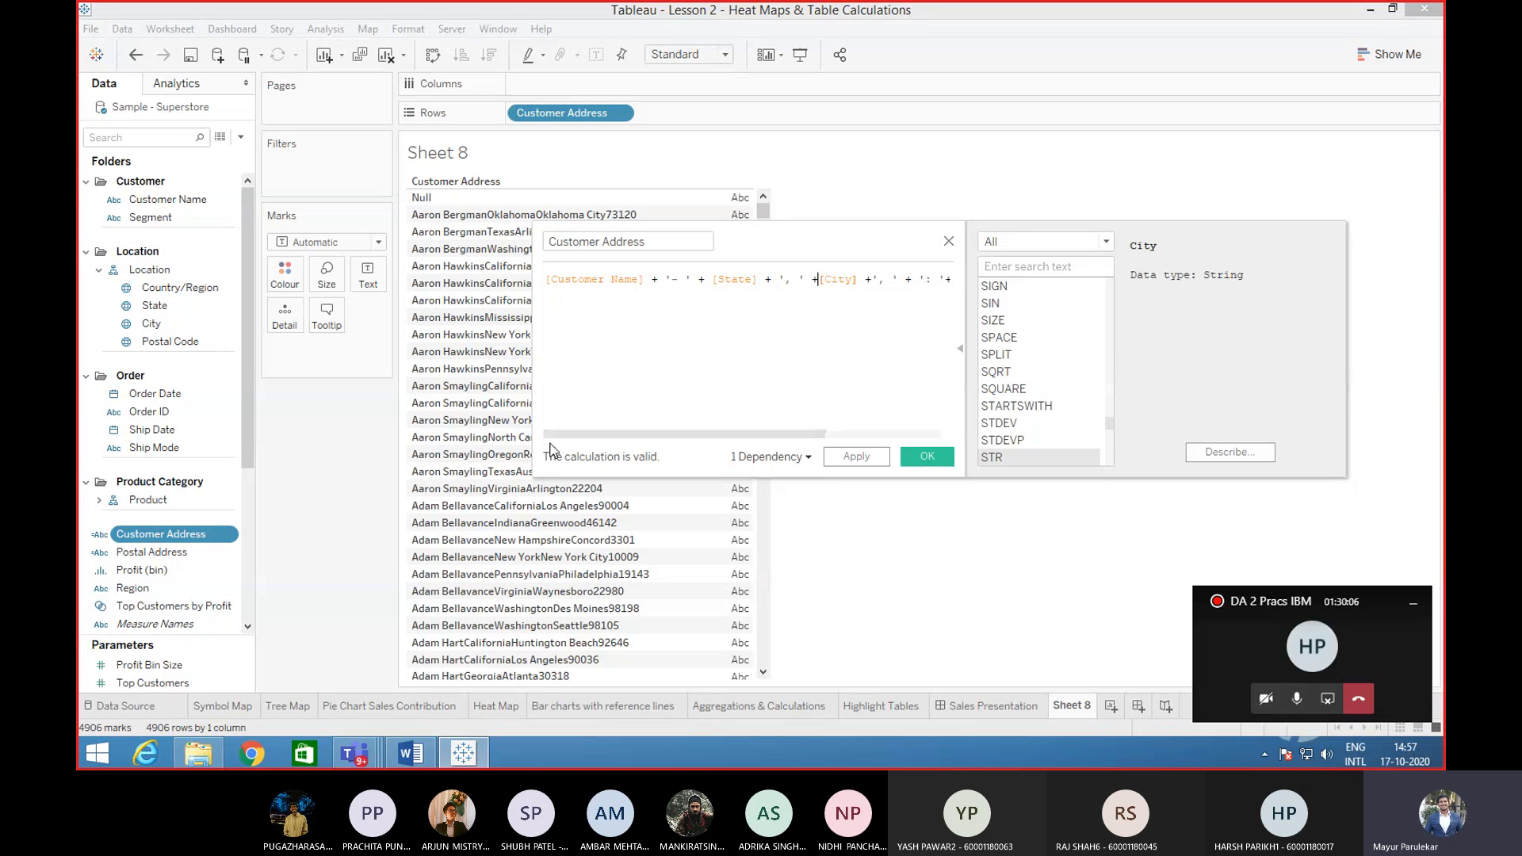
pyautogui.click(940, 458)
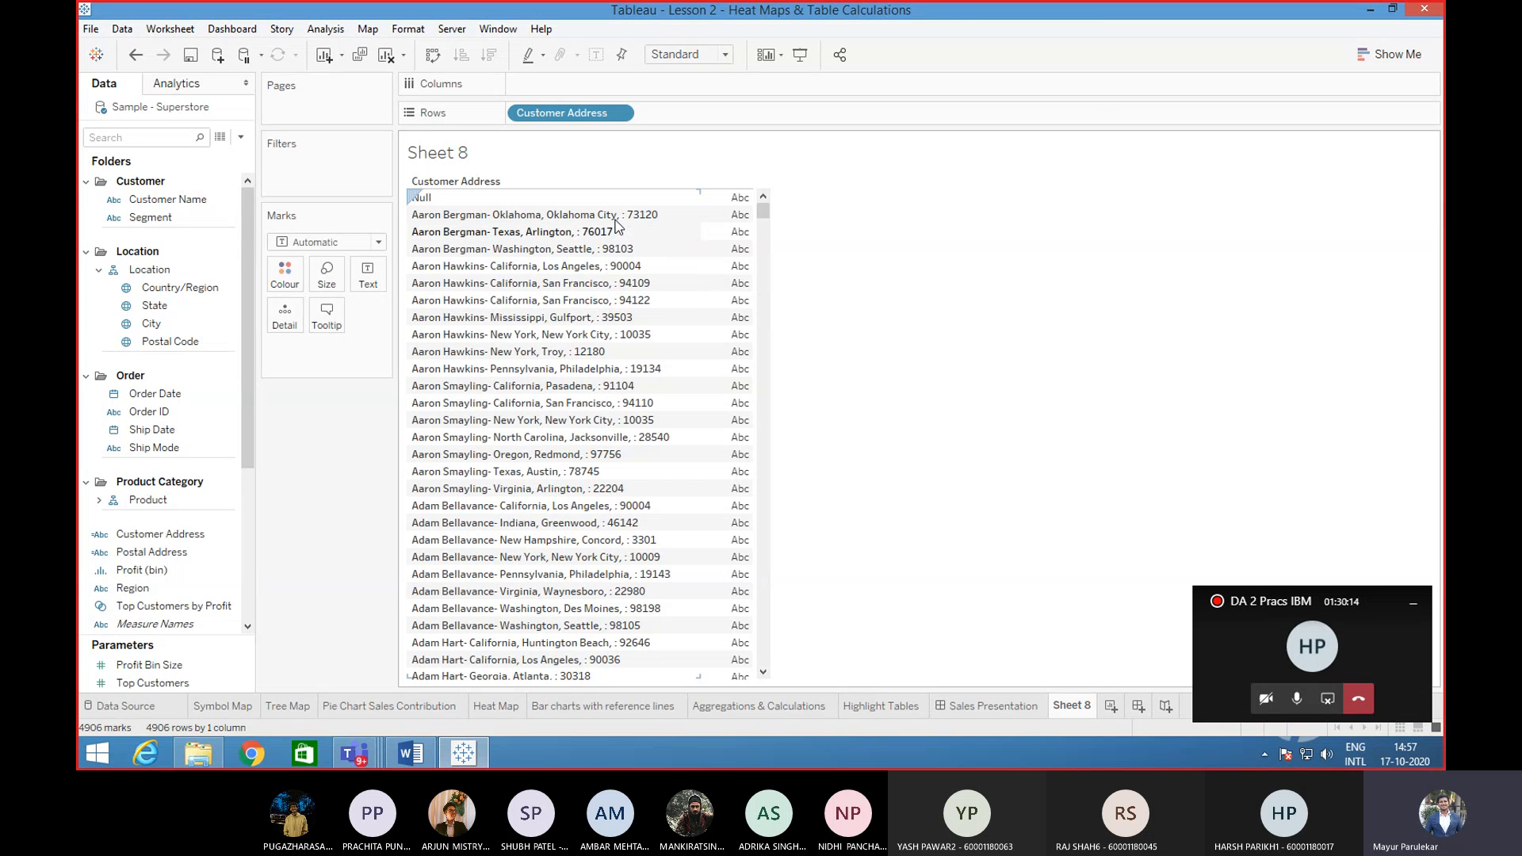
# - Reopen the Customer Address formula, remove the comma from the separator after [City], leaving ' ', and save it
pyautogui.rightClick(167, 540)
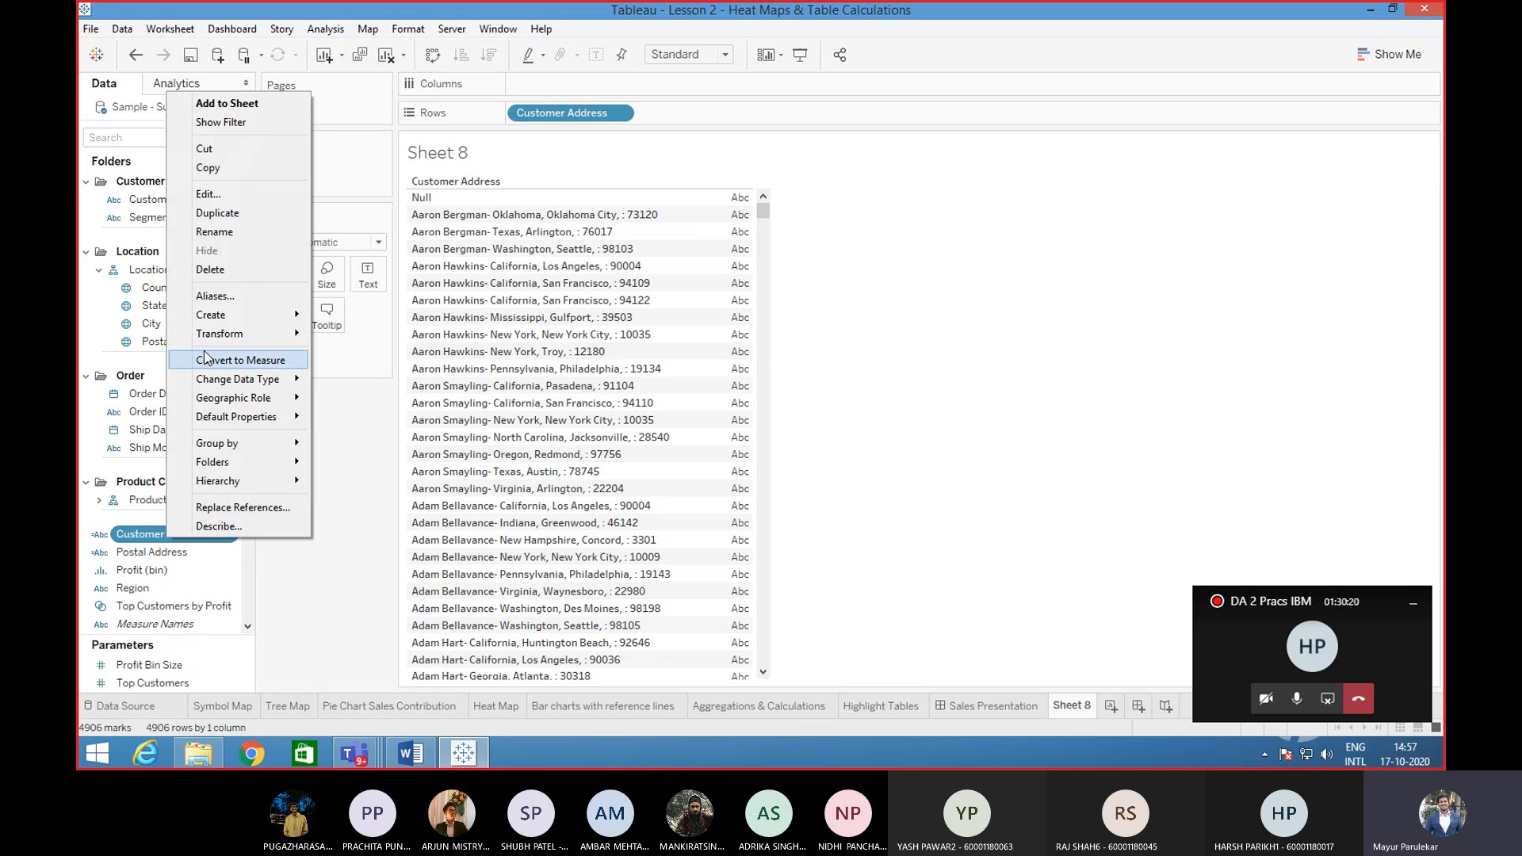
pyautogui.click(216, 194)
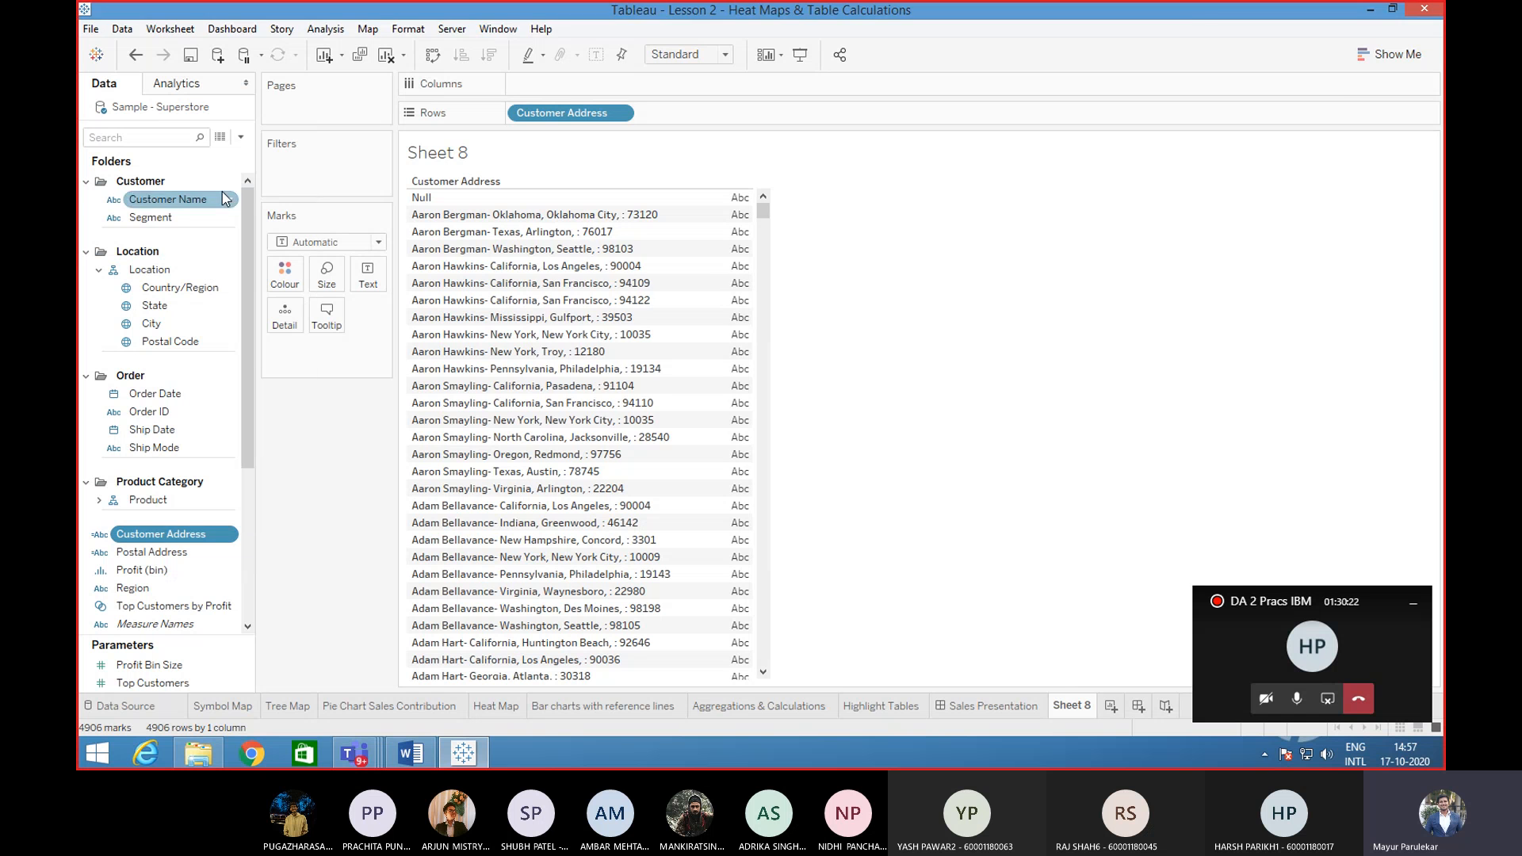
pyautogui.click(772, 284)
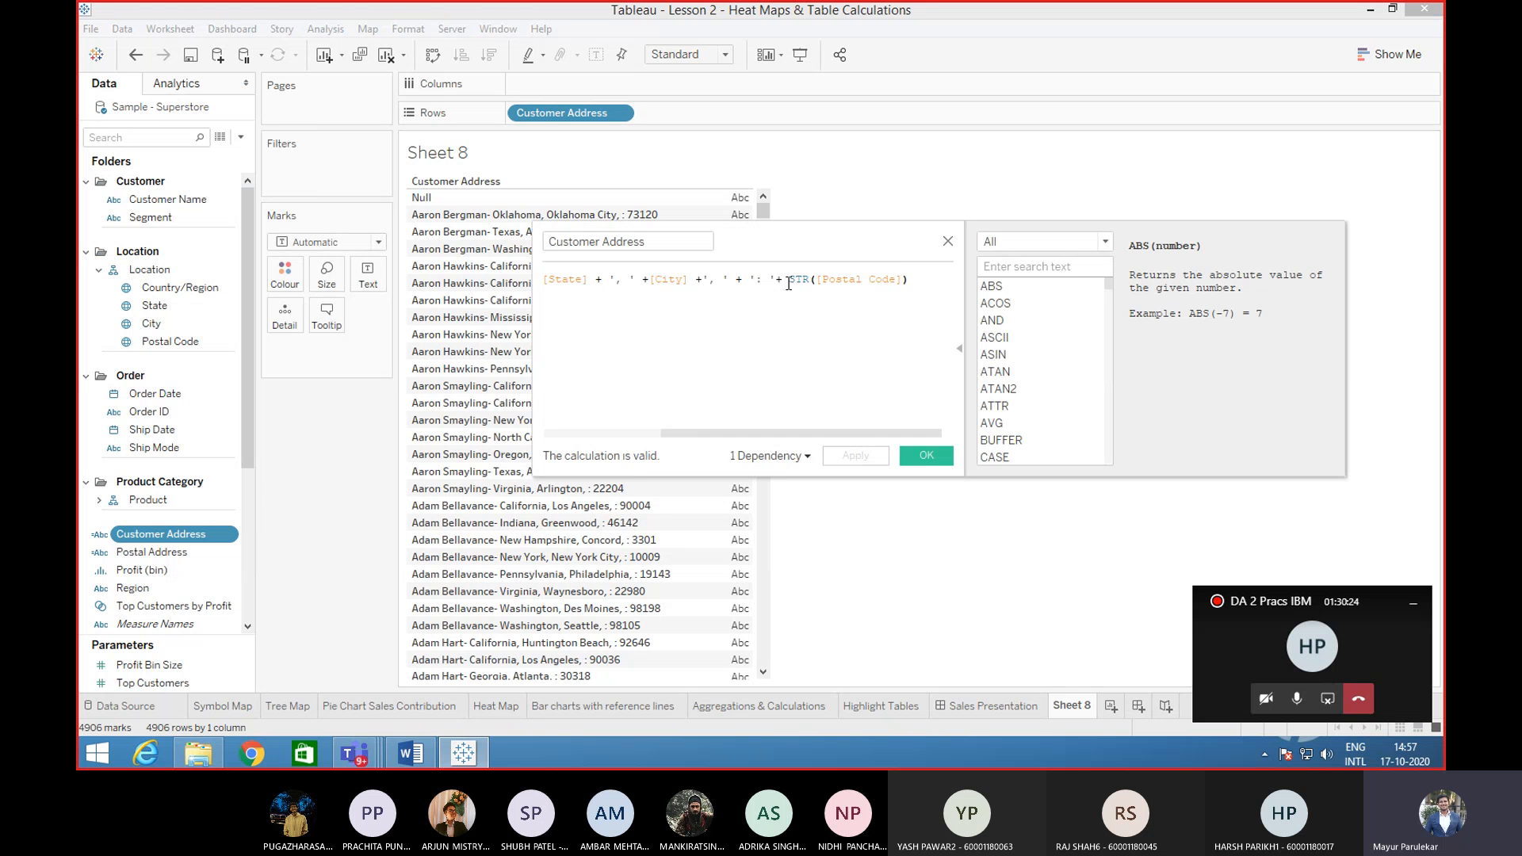
pyautogui.press('End')
pyautogui.click(730, 283)
pyautogui.press('BackSpace')
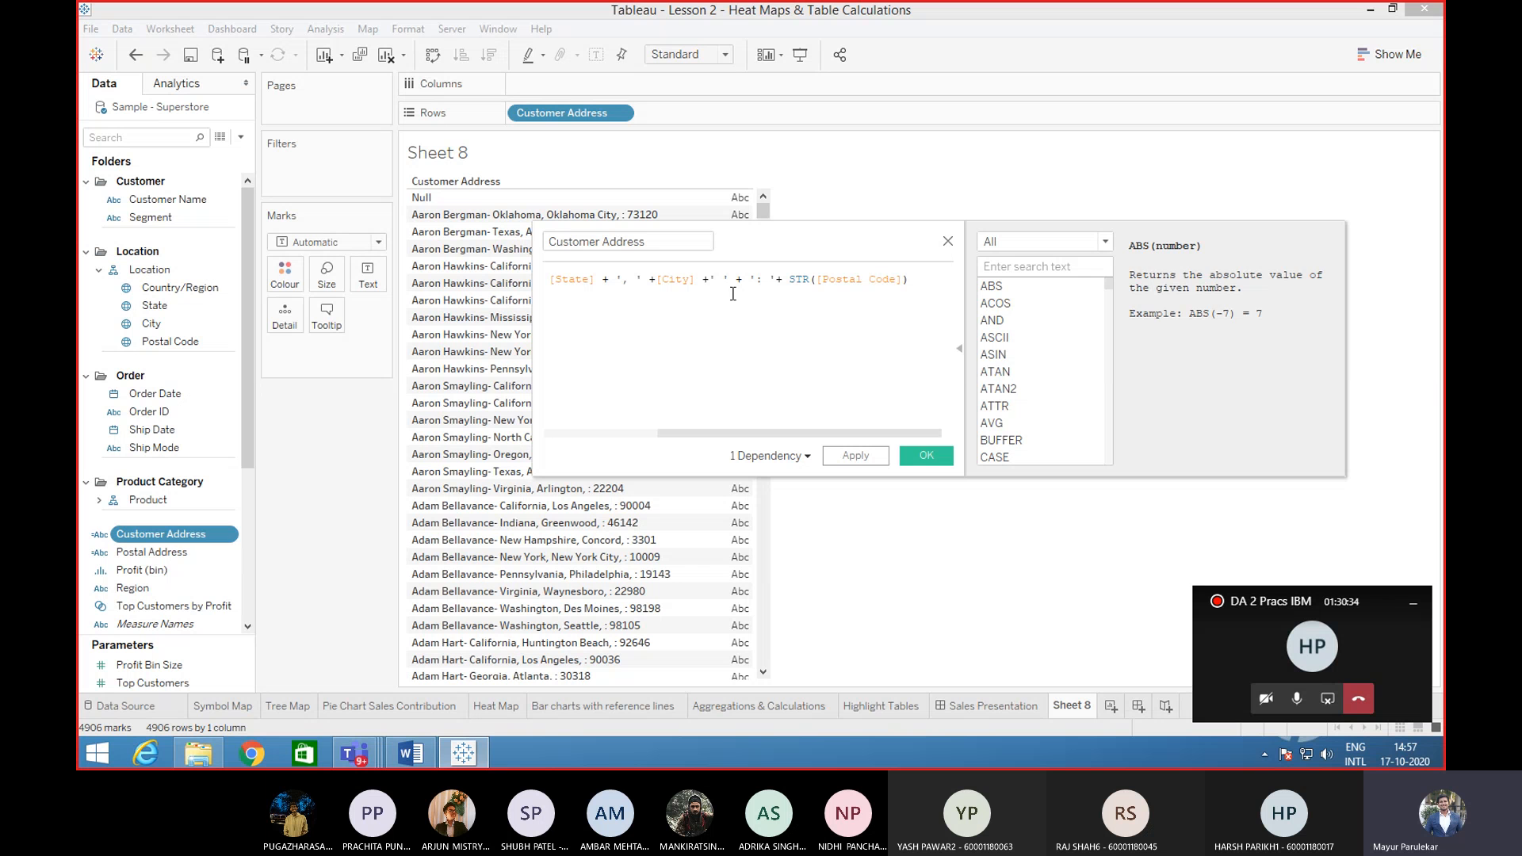
pyautogui.click(923, 458)
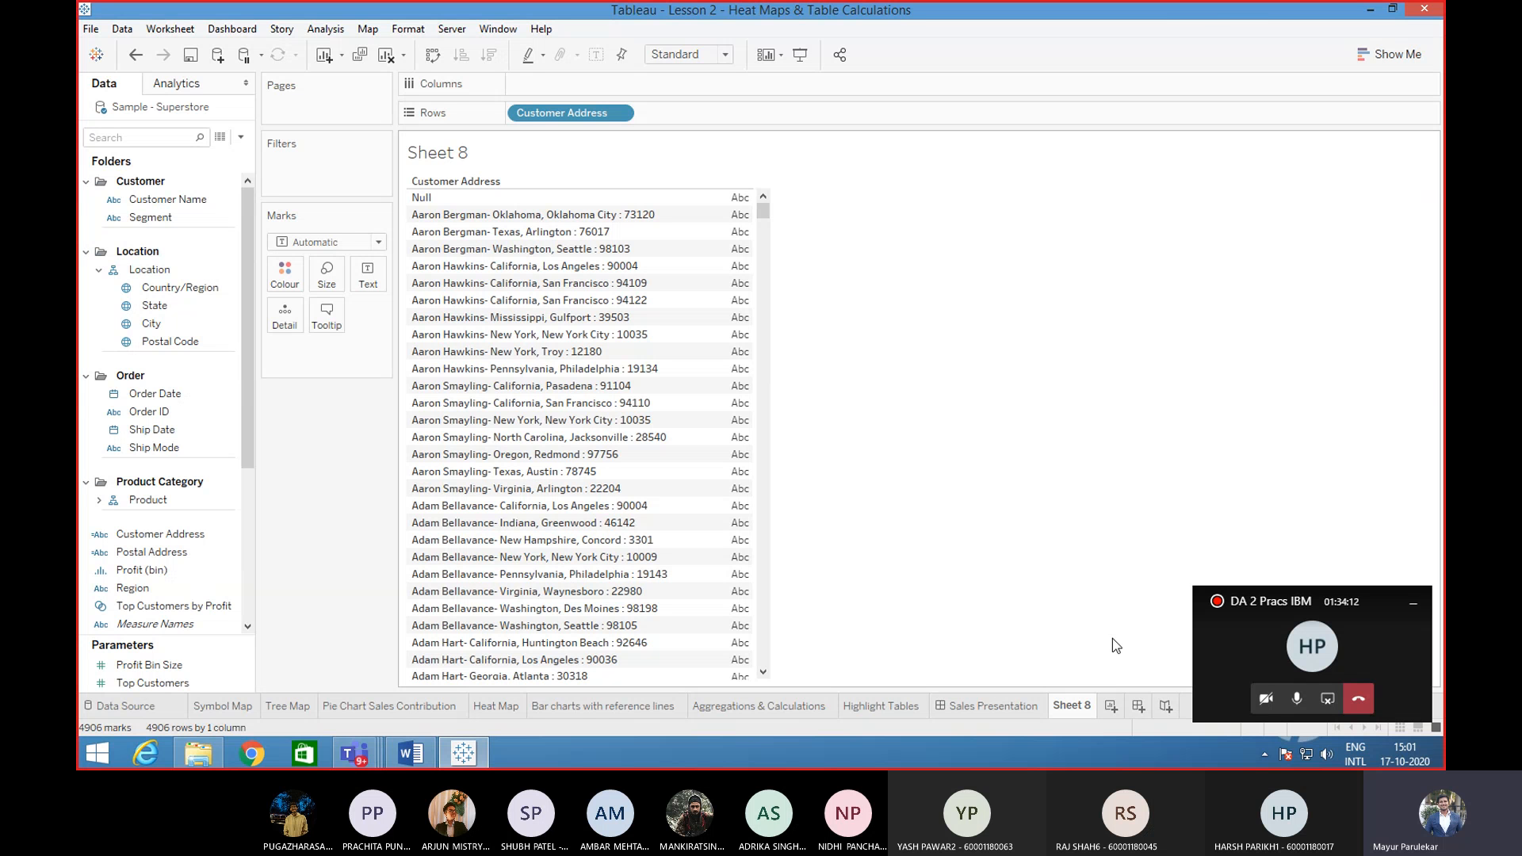
# - Switch to the Teams meeting window and look through the participants list for raised hands
pyautogui.click(1233, 627)
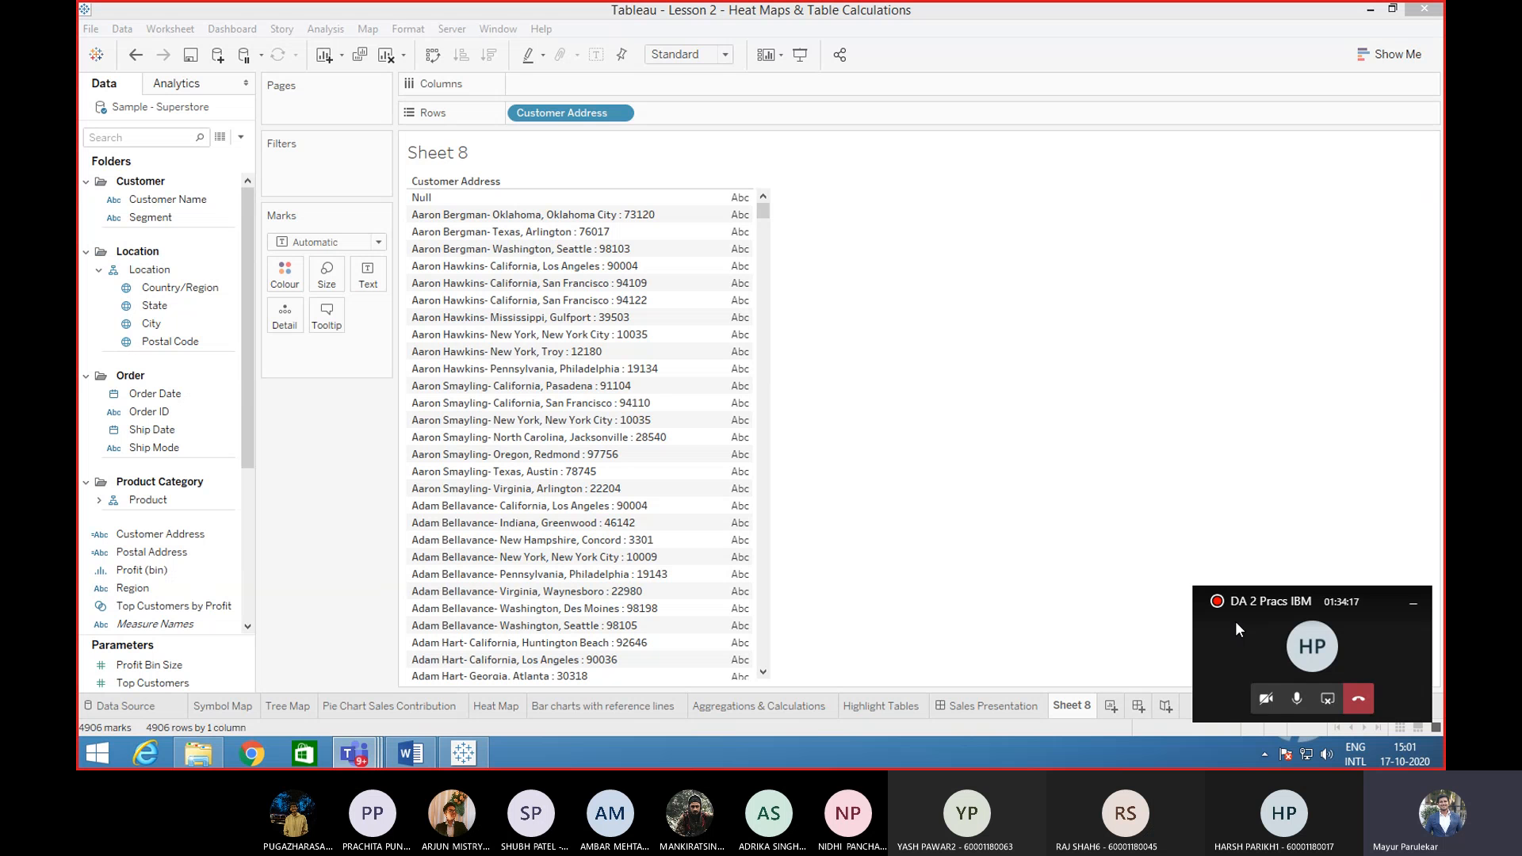
pyautogui.click(1238, 647)
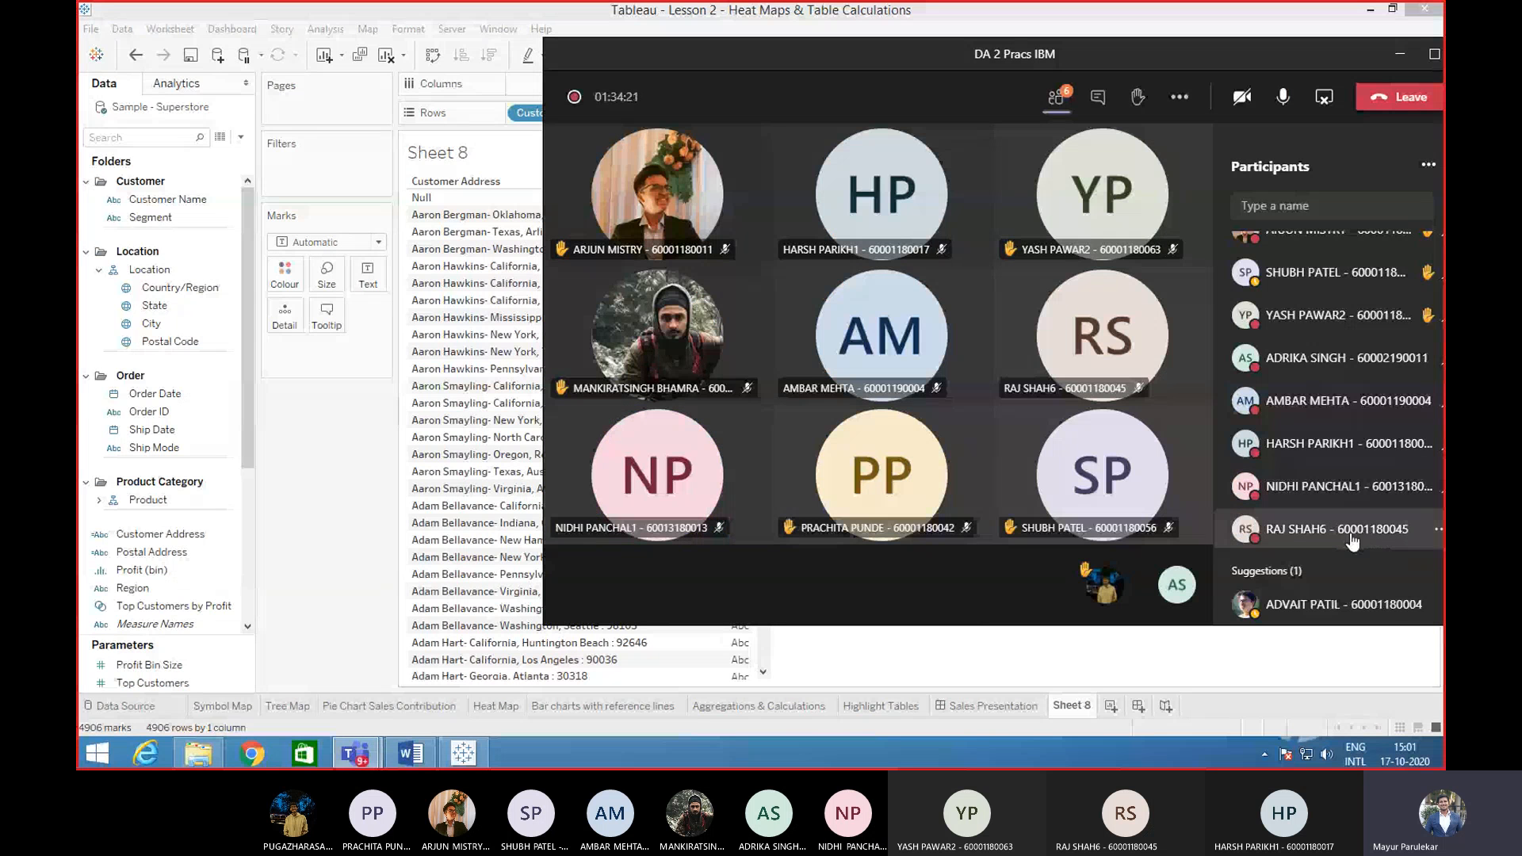
pyautogui.scroll(3, 1351, 547)
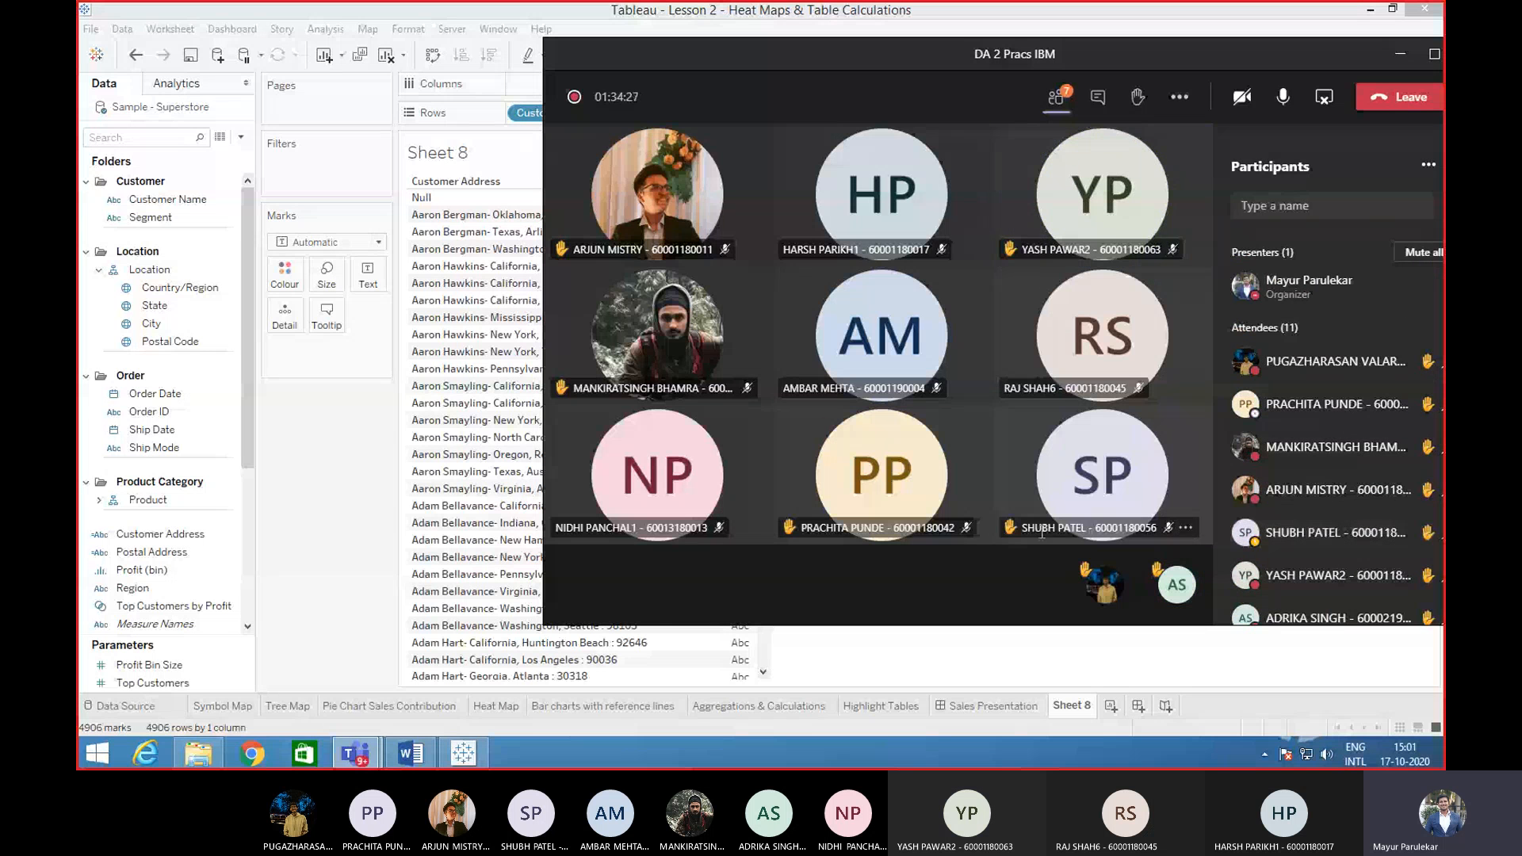
# - Return to Tableau and remove Customer Address from the rows of Sheet 8
pyautogui.click(306, 518)
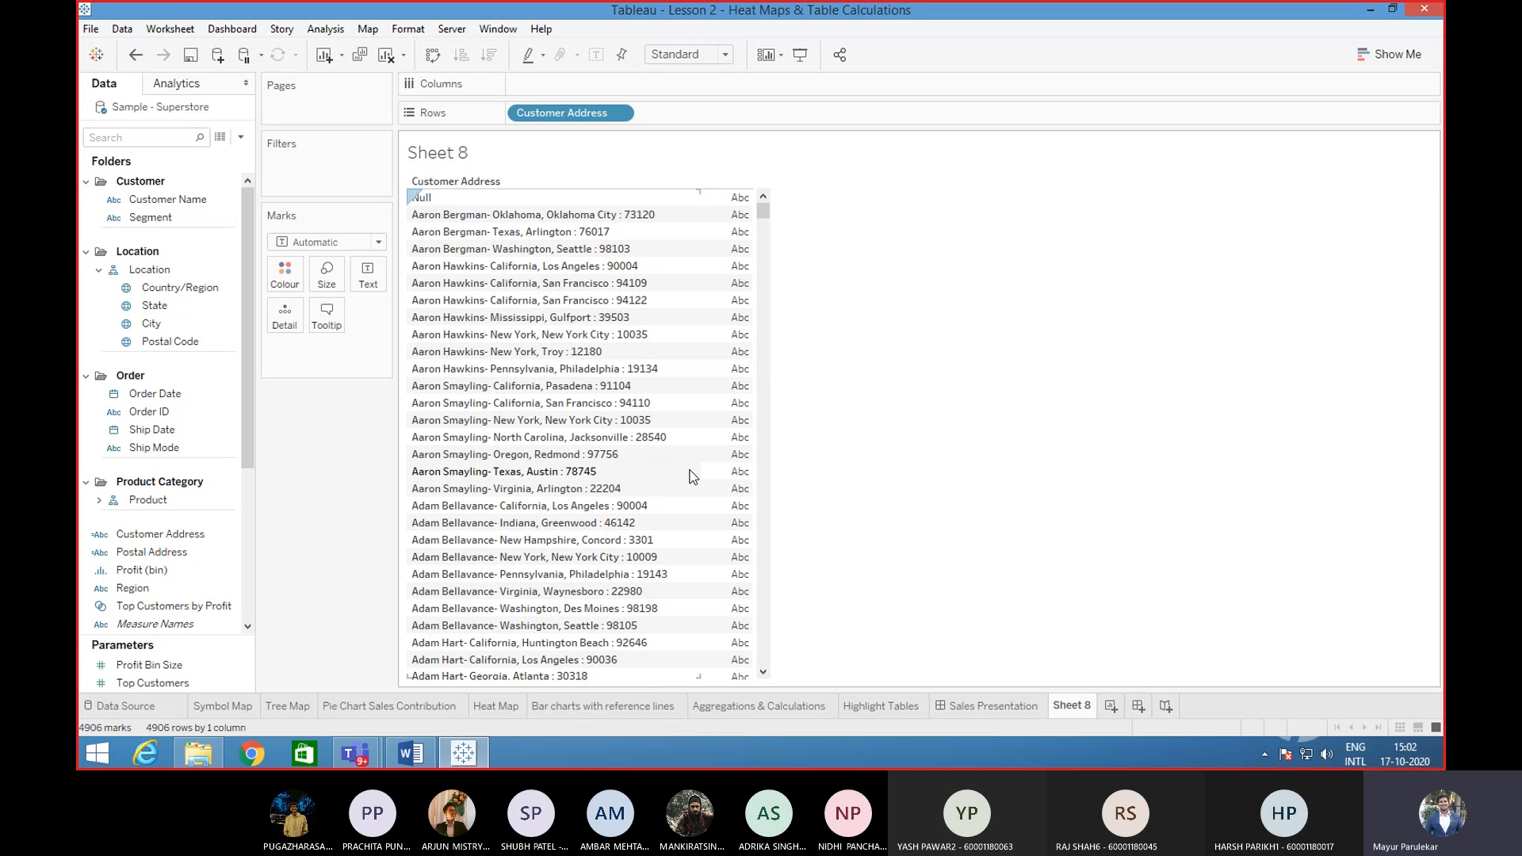
pyautogui.moveTo(561, 112); pyautogui.dragTo(339, 408)
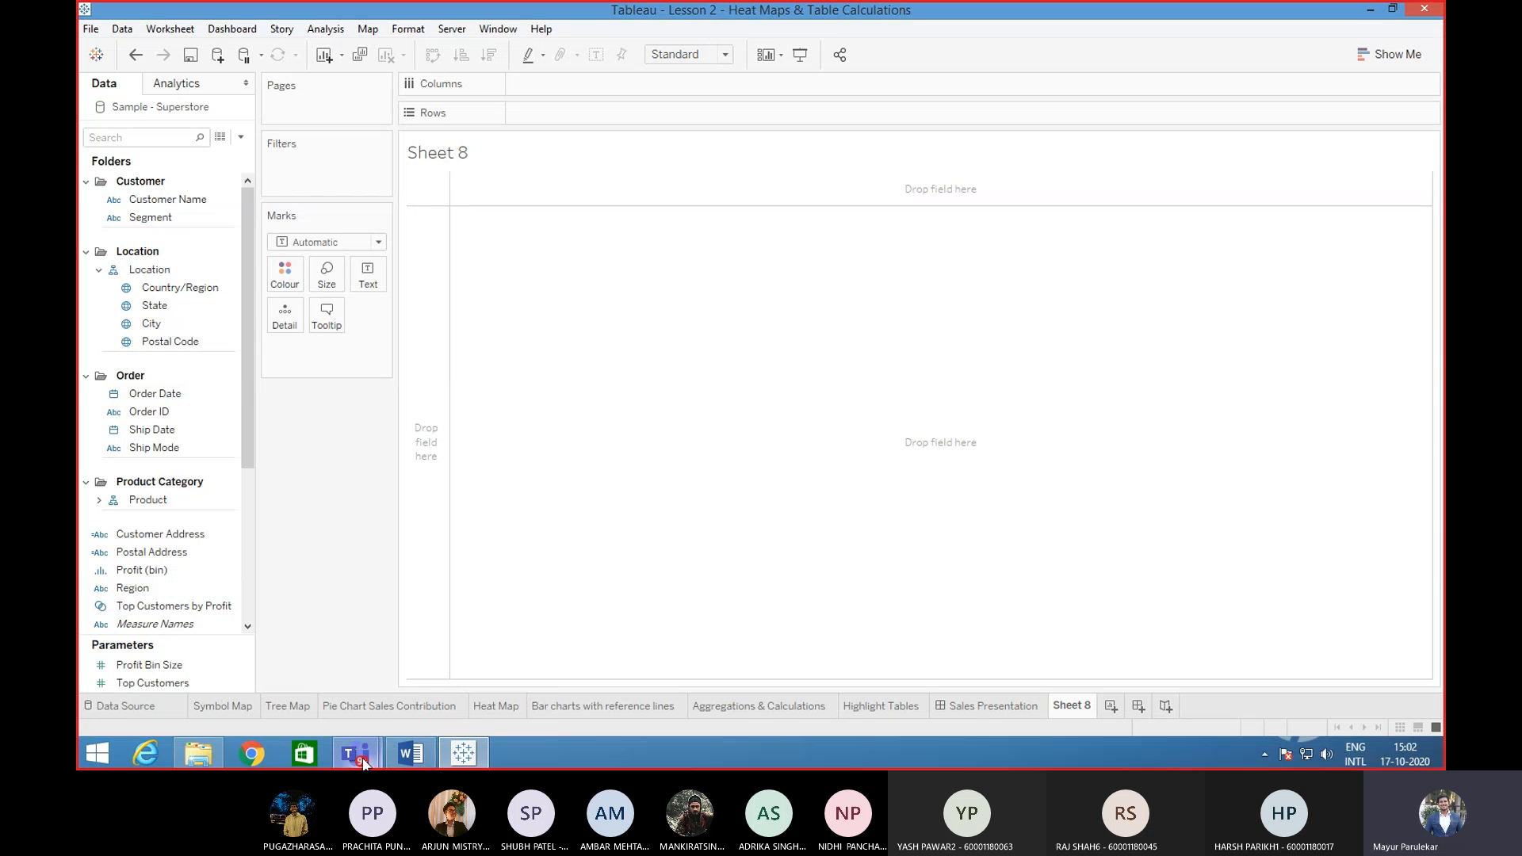
# - Switch to the Teams meeting, bring its window fully into view, check the attendees' raised hands and minimize it
pyautogui.moveTo(363, 761)
pyautogui.click(399, 682)
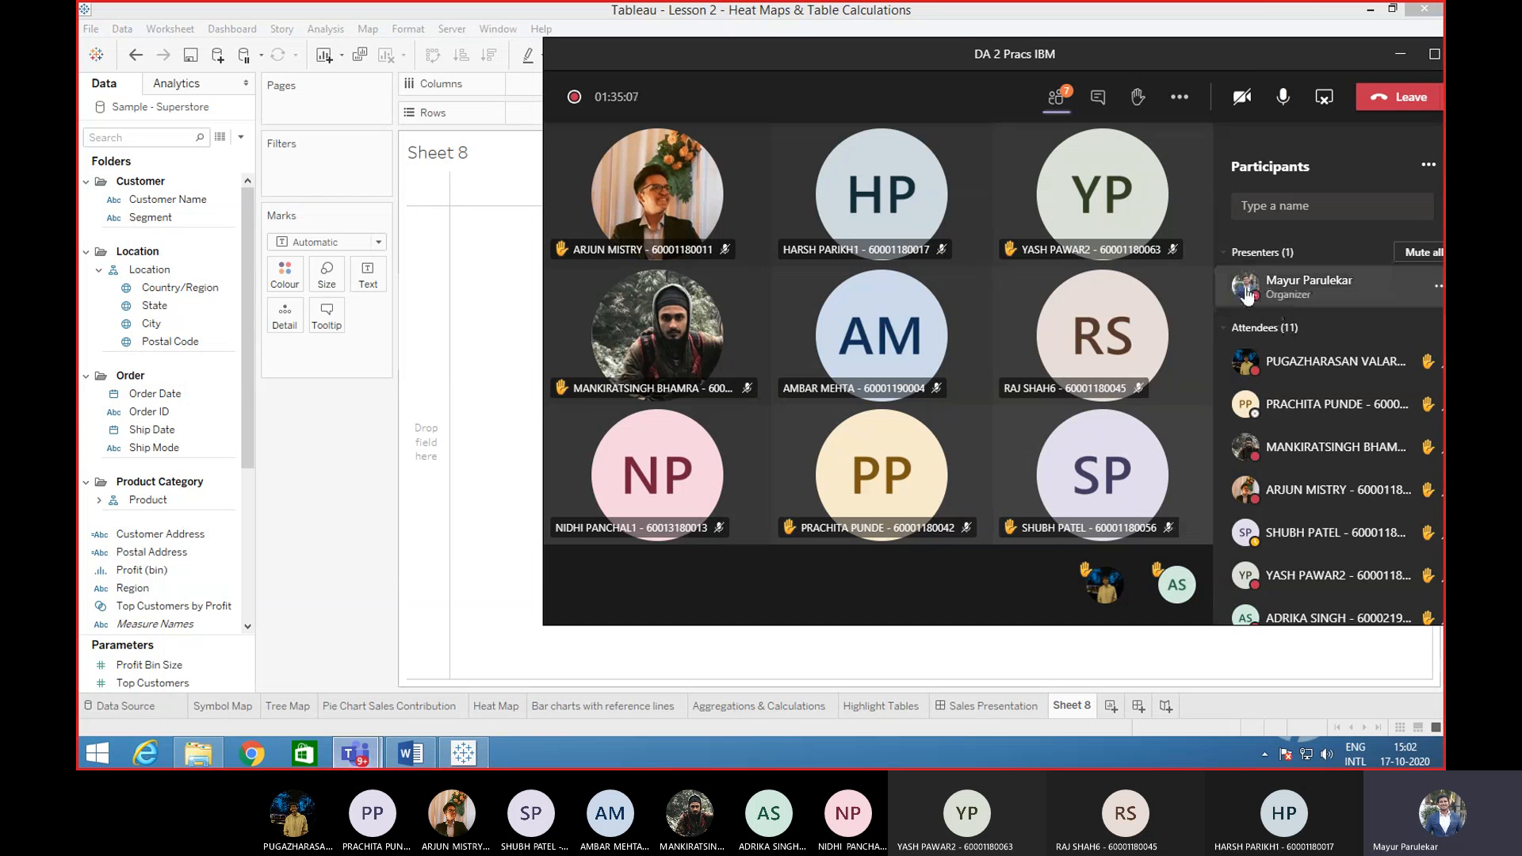
pyautogui.doubleClick(1252, 55)
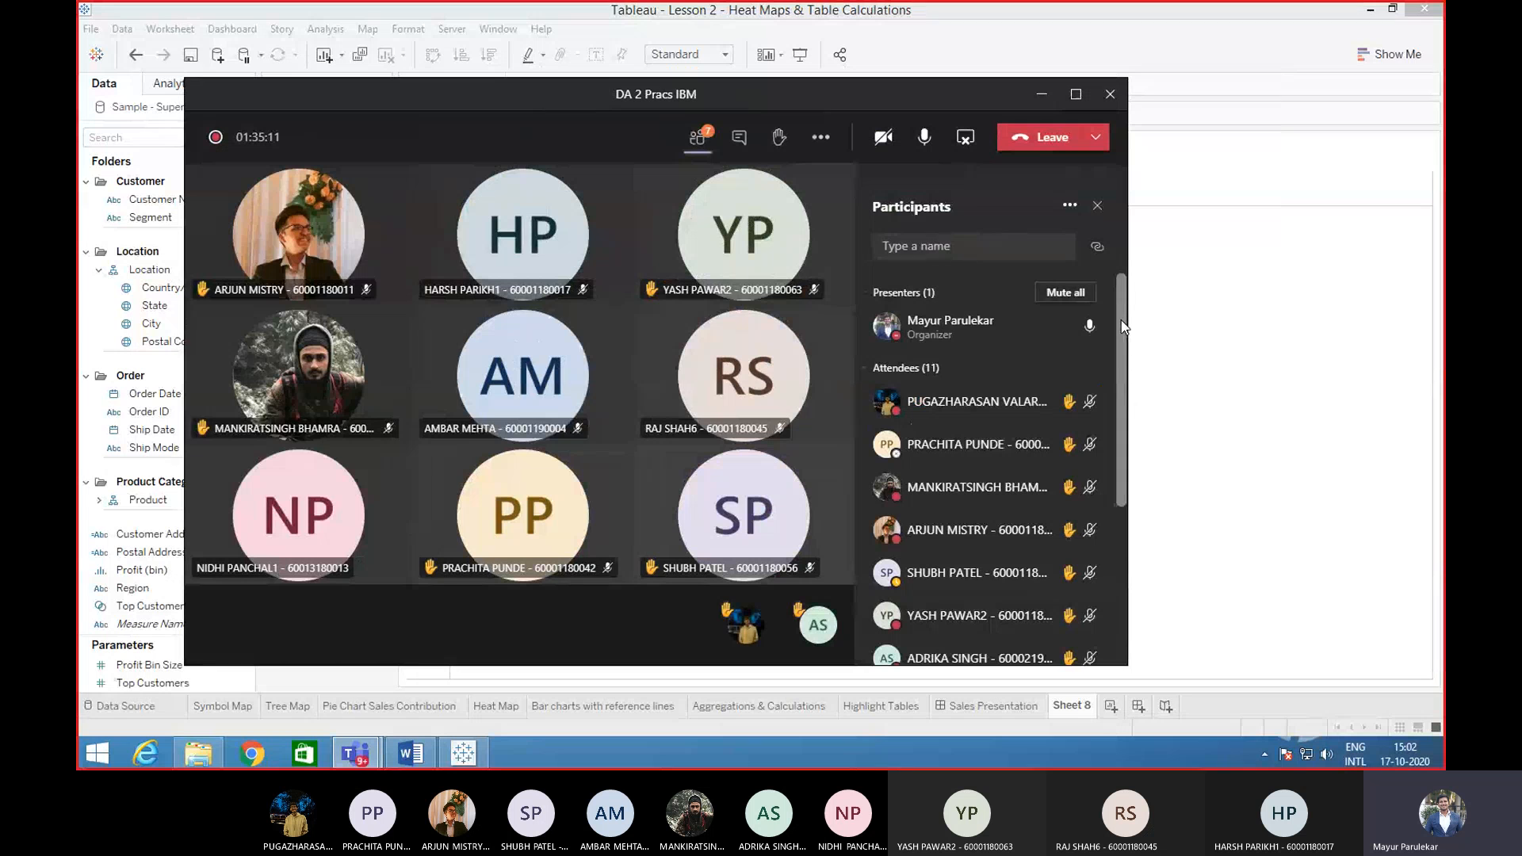
pyautogui.moveTo(1123, 325); pyautogui.dragTo(1121, 364)
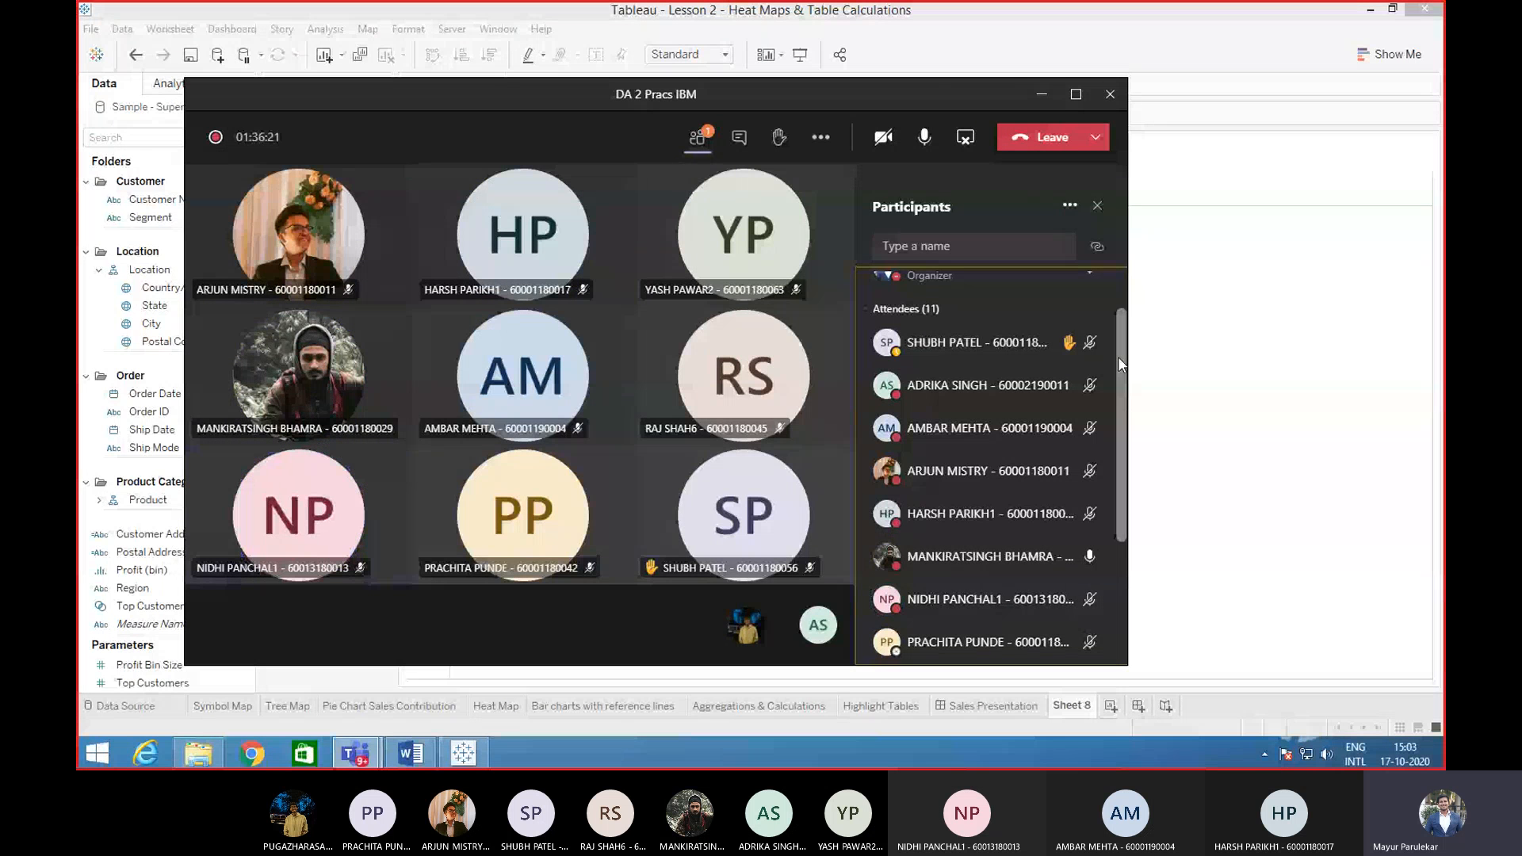
pyautogui.scroll(-1, 1121, 396)
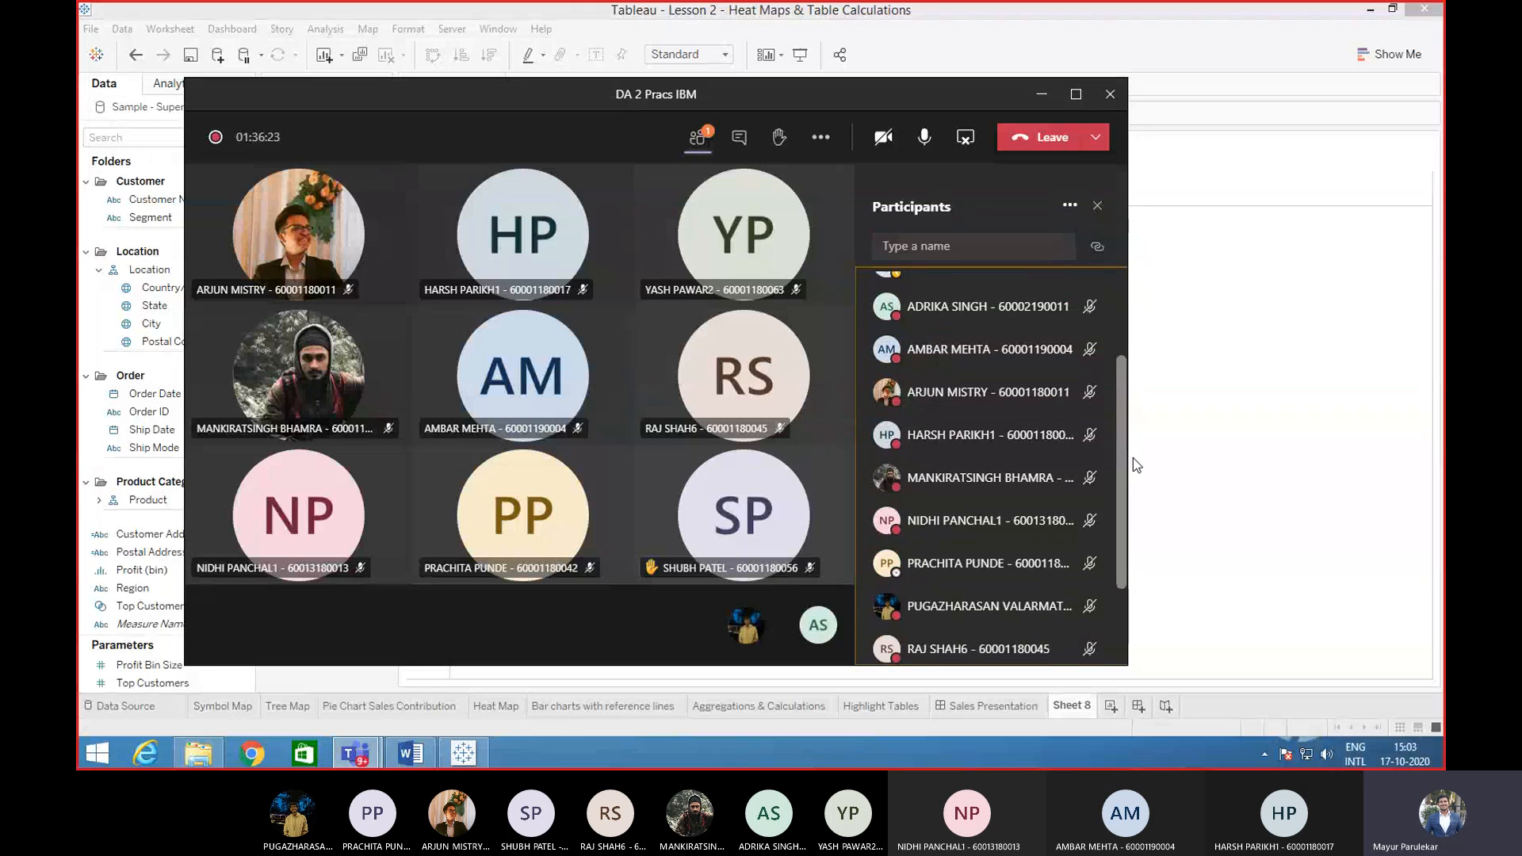
pyautogui.scroll(-1, 1133, 467)
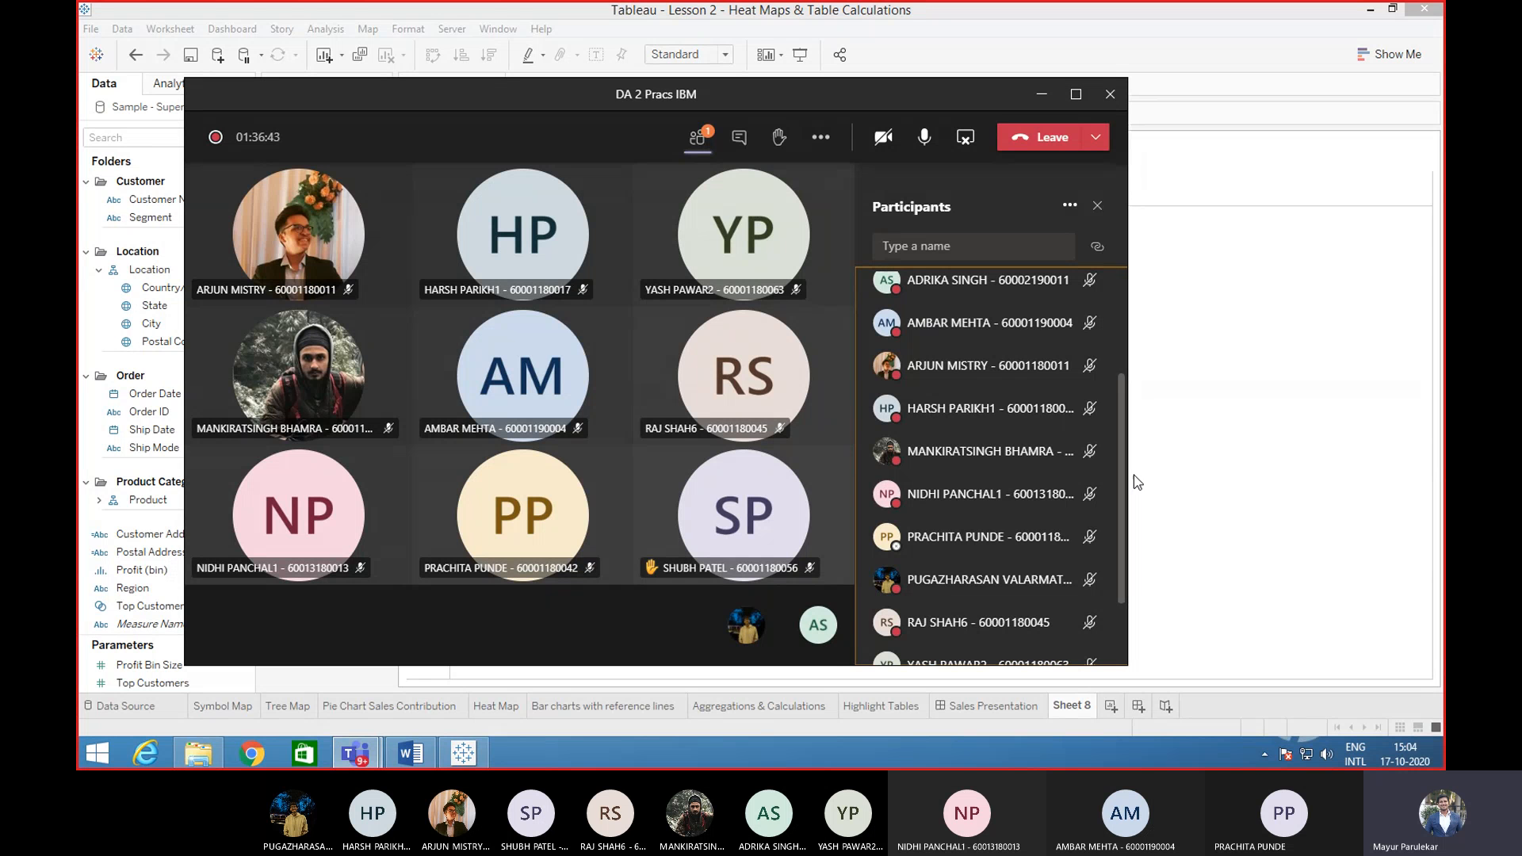
pyautogui.click(1045, 94)
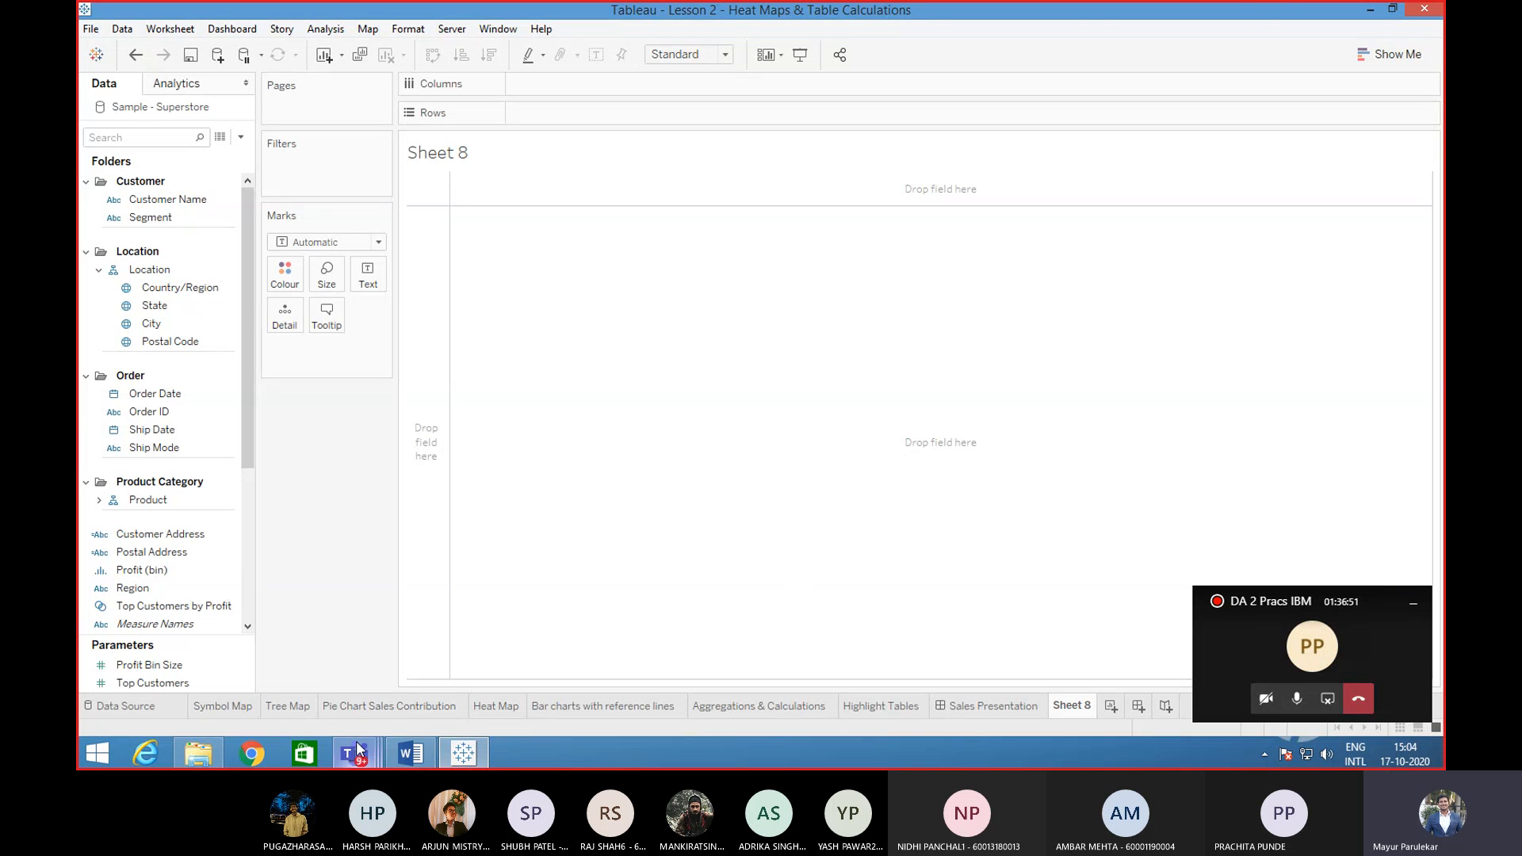
# - Look at the Tree Map sheet briefly and open the Highlight Tables sheet
pyautogui.moveTo(353, 752)
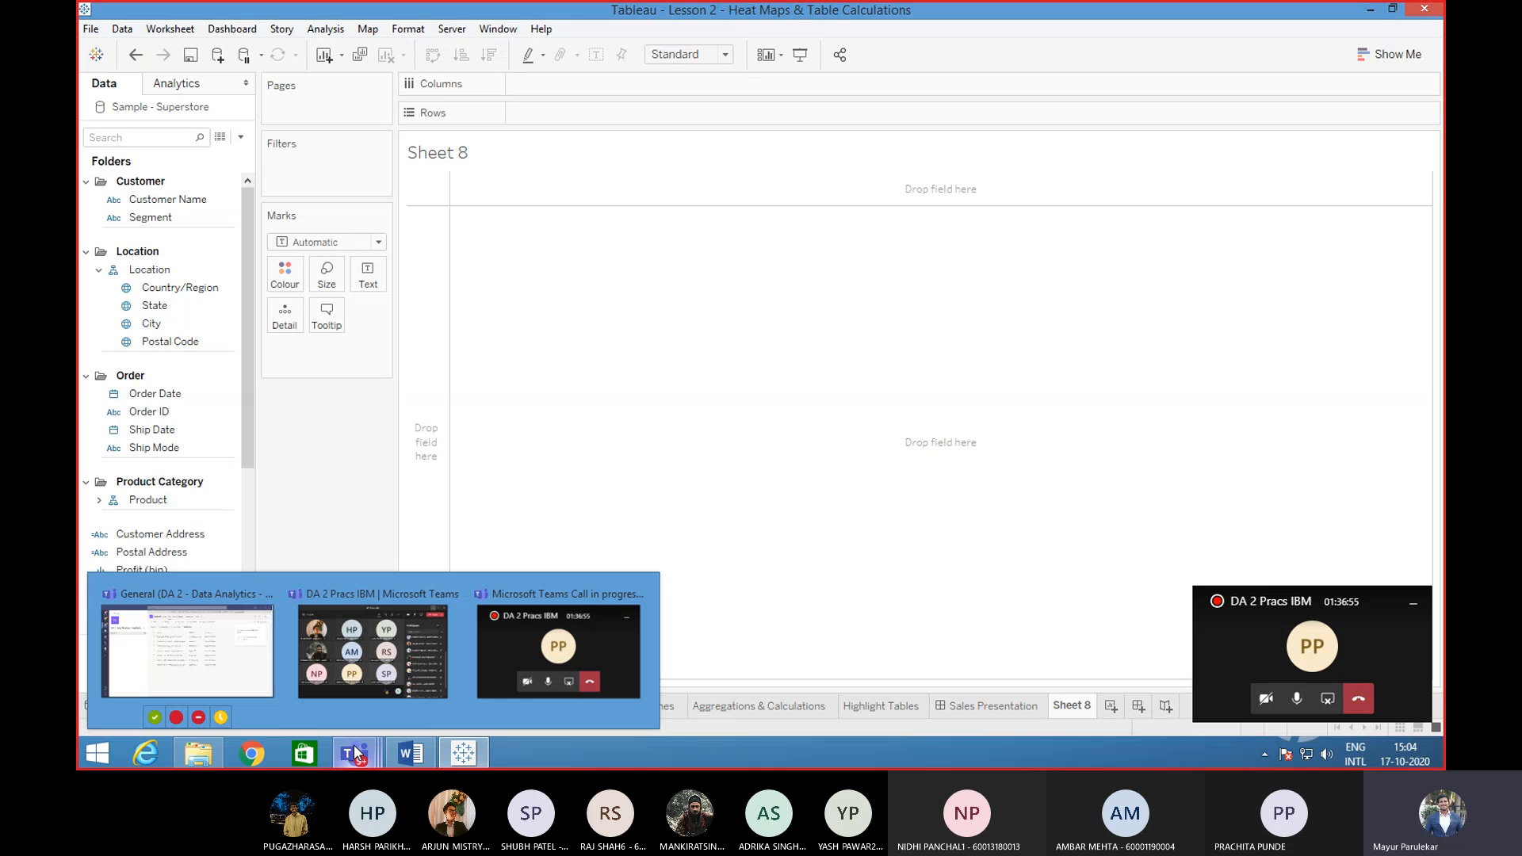
pyautogui.moveTo(411, 752)
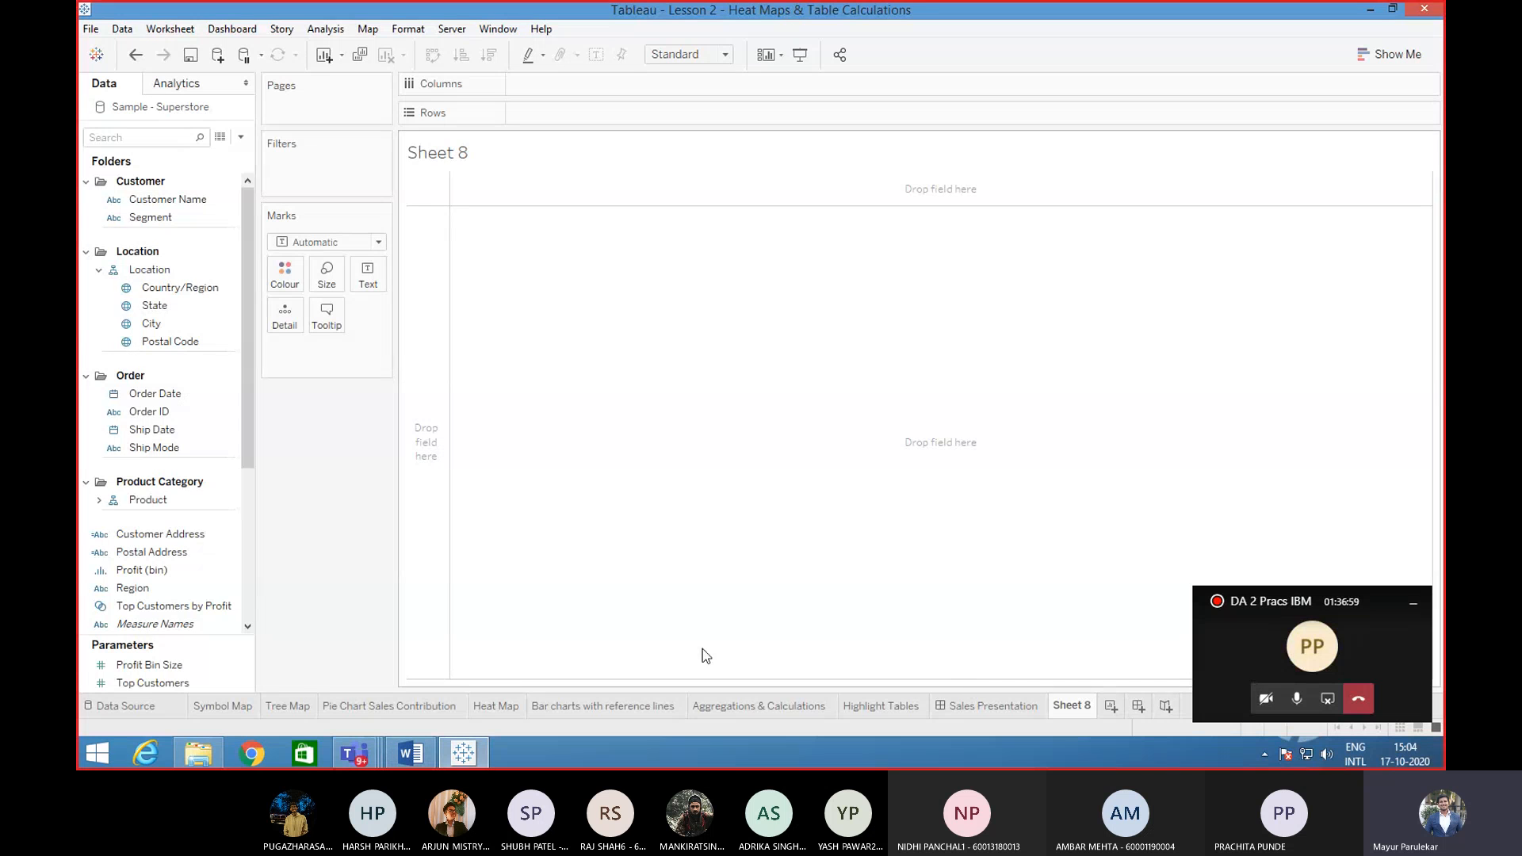
pyautogui.moveTo(487, 719)
pyautogui.moveTo(373, 710)
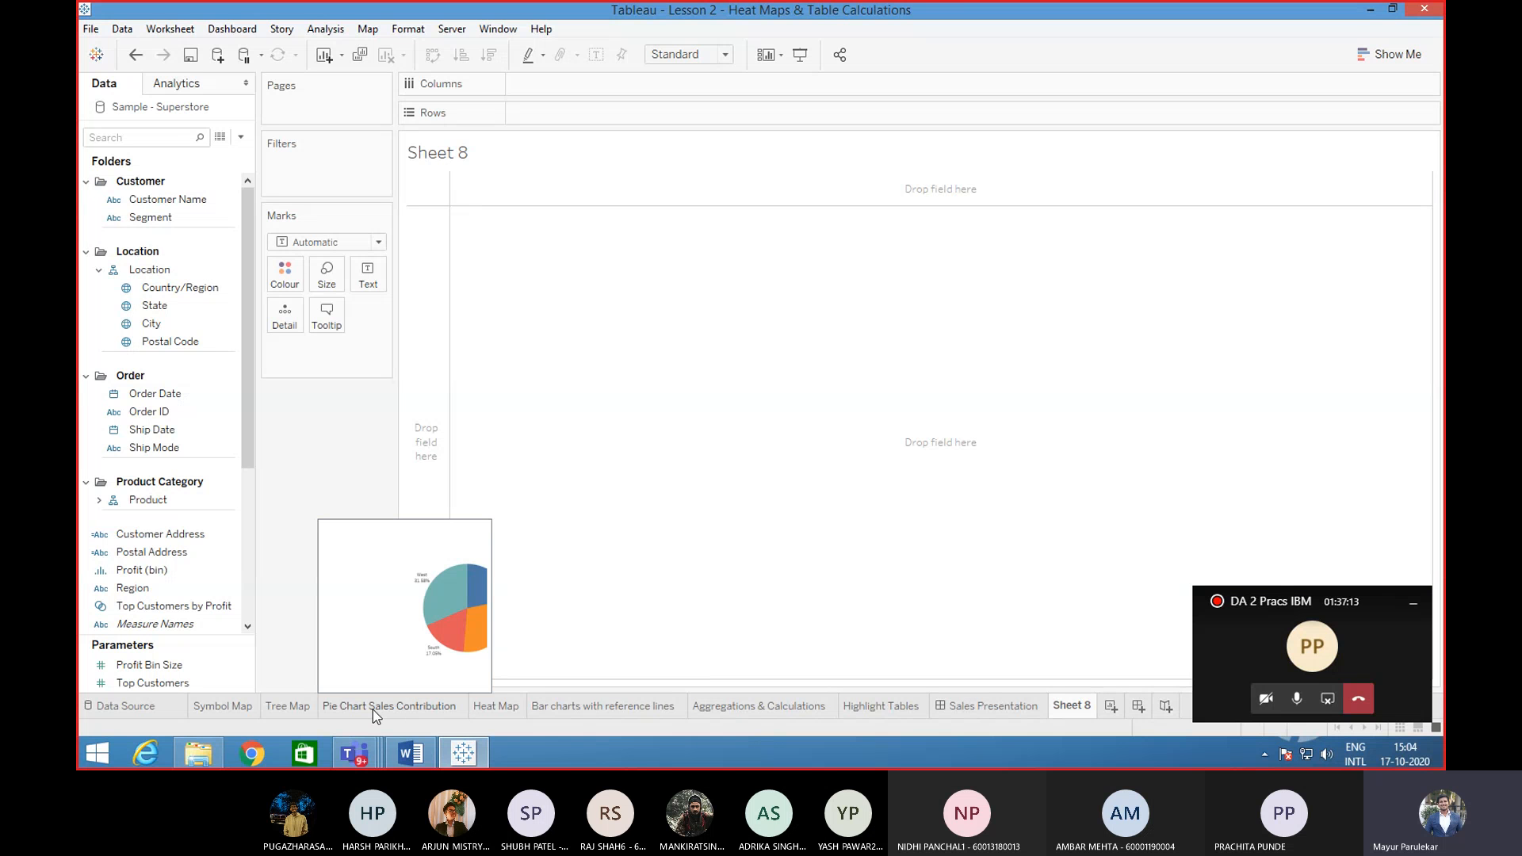
pyautogui.click(289, 706)
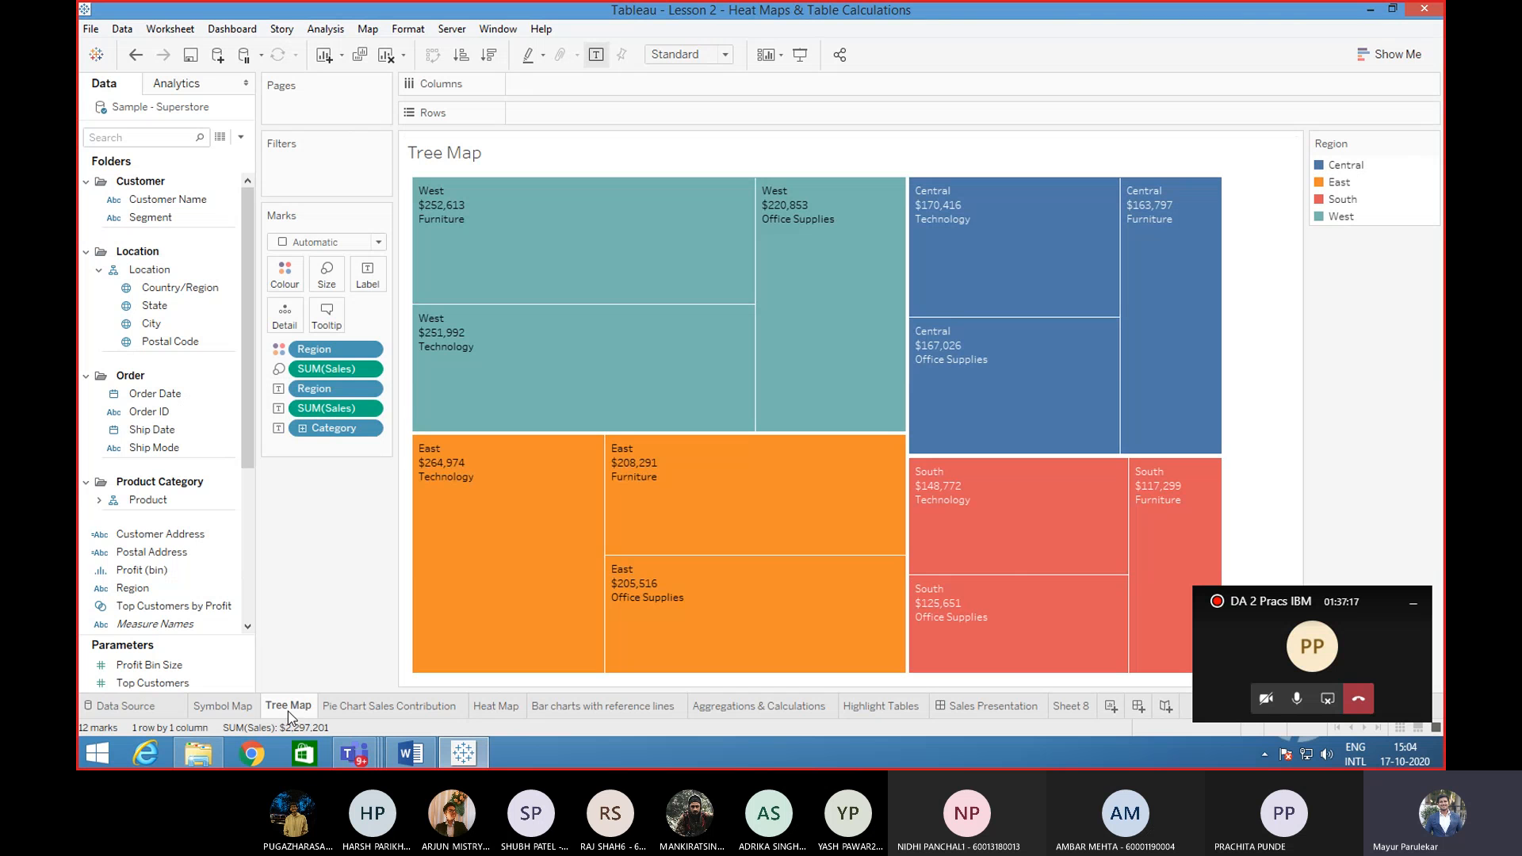
pyautogui.moveTo(862, 703)
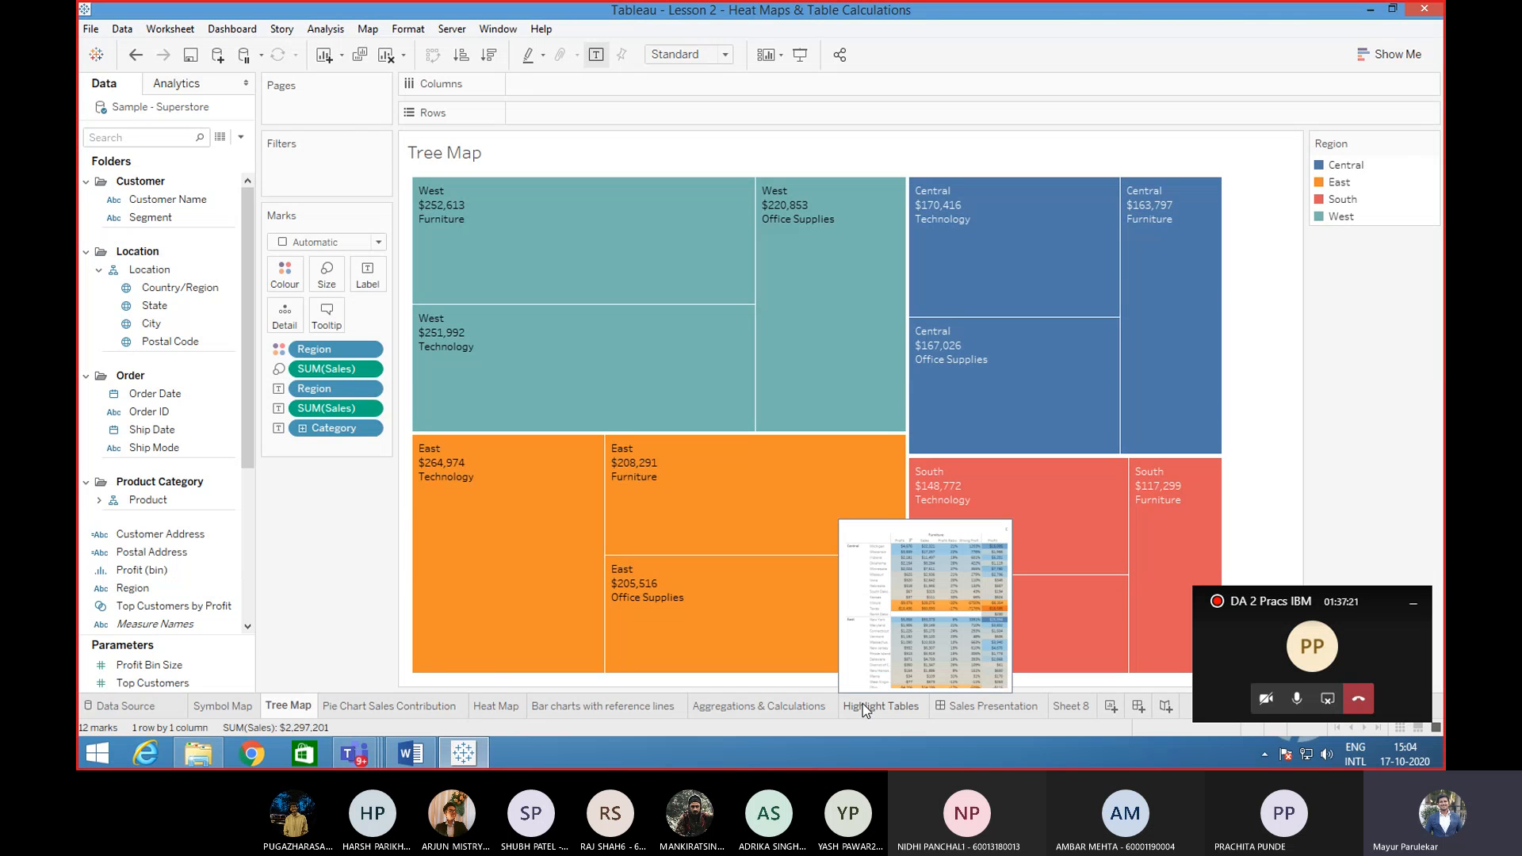
pyautogui.click(863, 702)
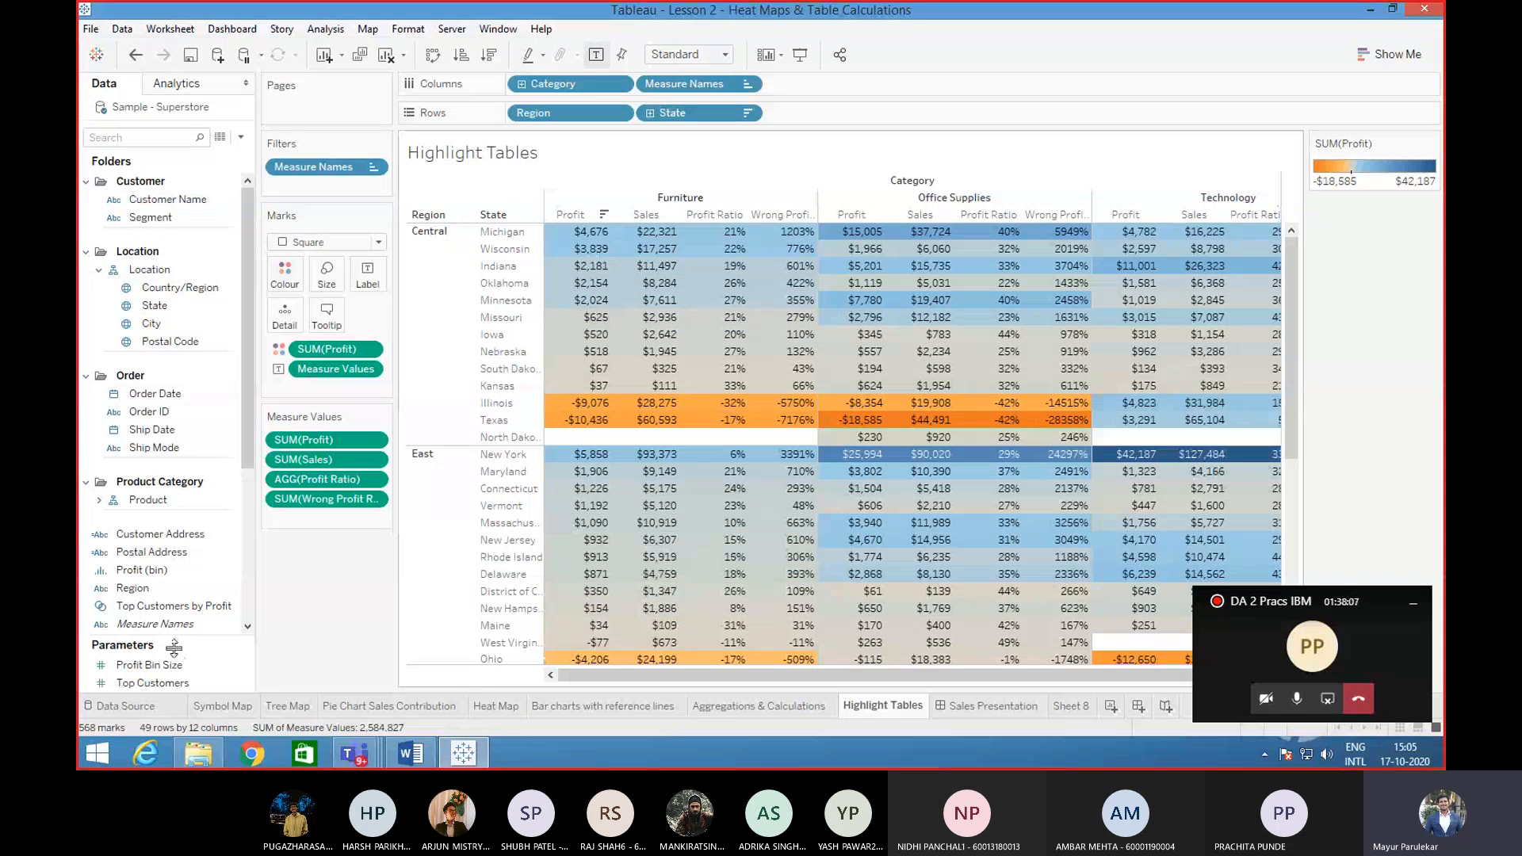
# - Open the Profit Ratio calculated field, review its formula and close the editor without changes
pyautogui.moveTo(246, 463); pyautogui.dragTo(246, 532)
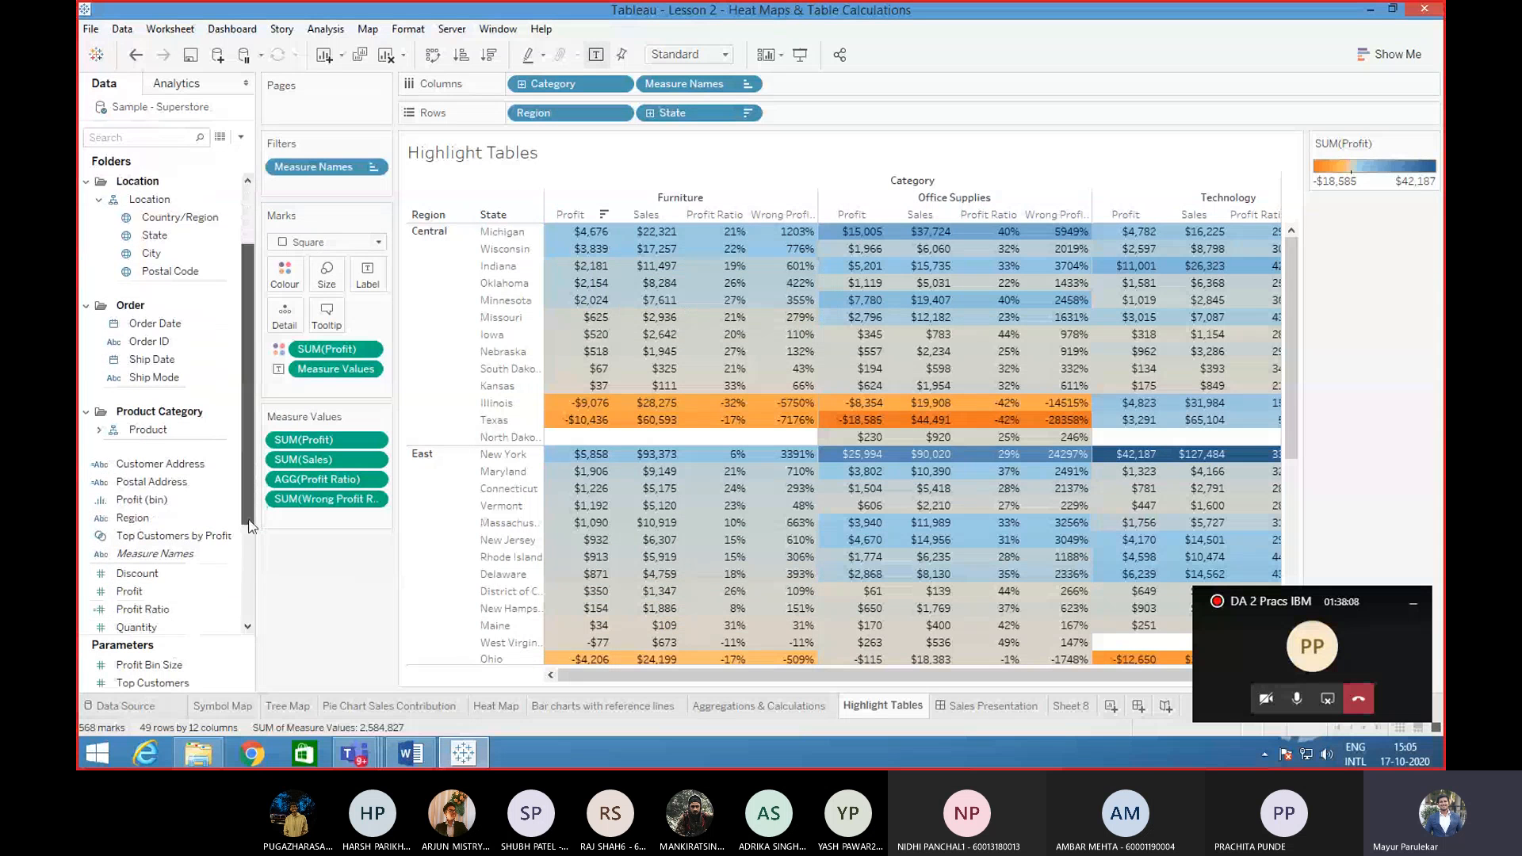
pyautogui.scroll(-2, 221, 542)
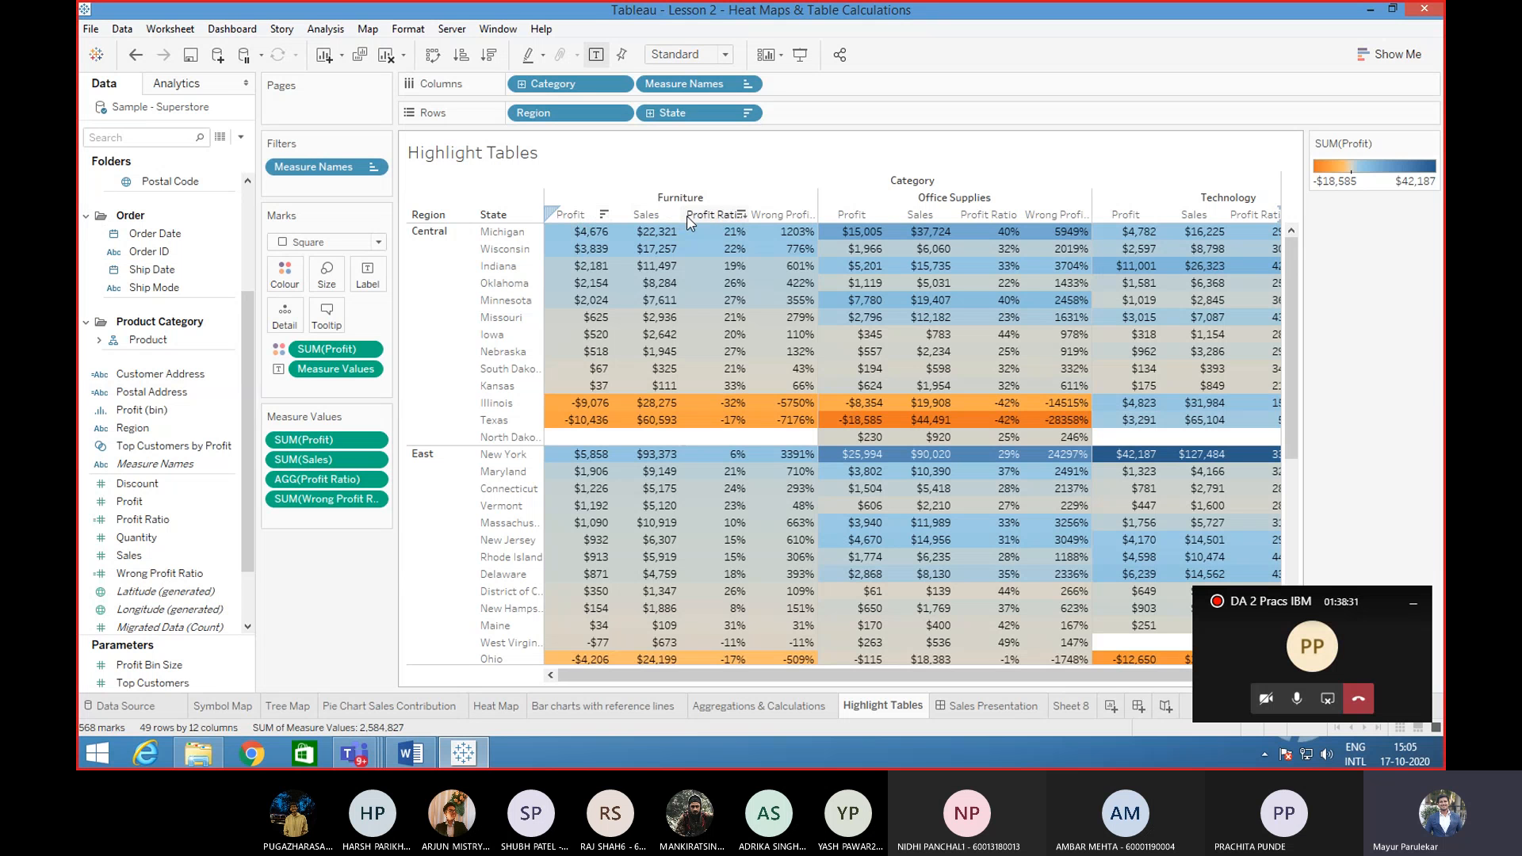
pyautogui.moveTo(739, 239)
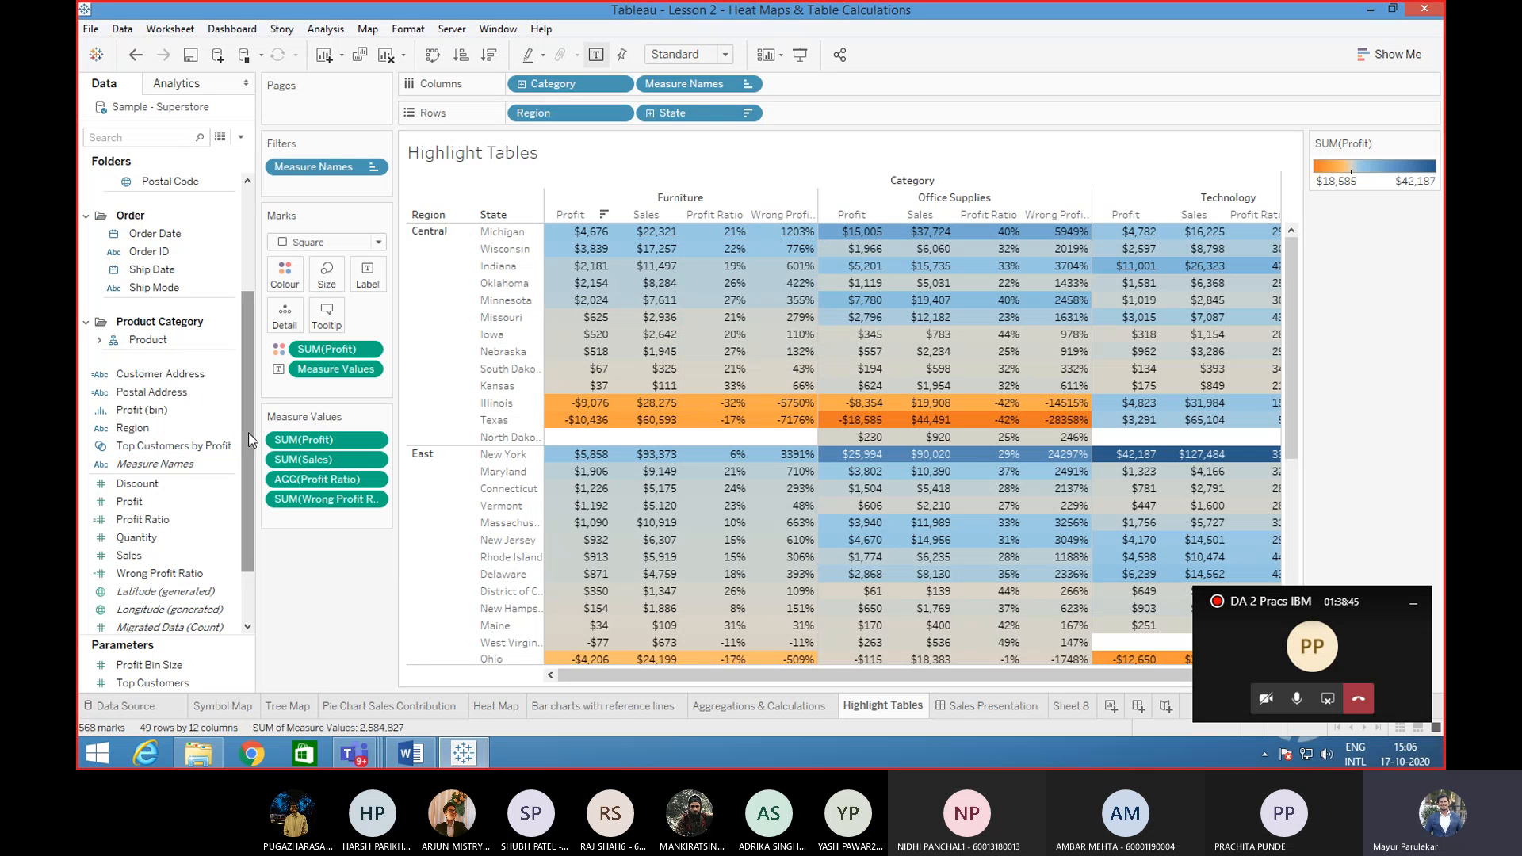
pyautogui.scroll(-1, 251, 451)
pyautogui.moveTo(250, 445); pyautogui.dragTo(250, 454)
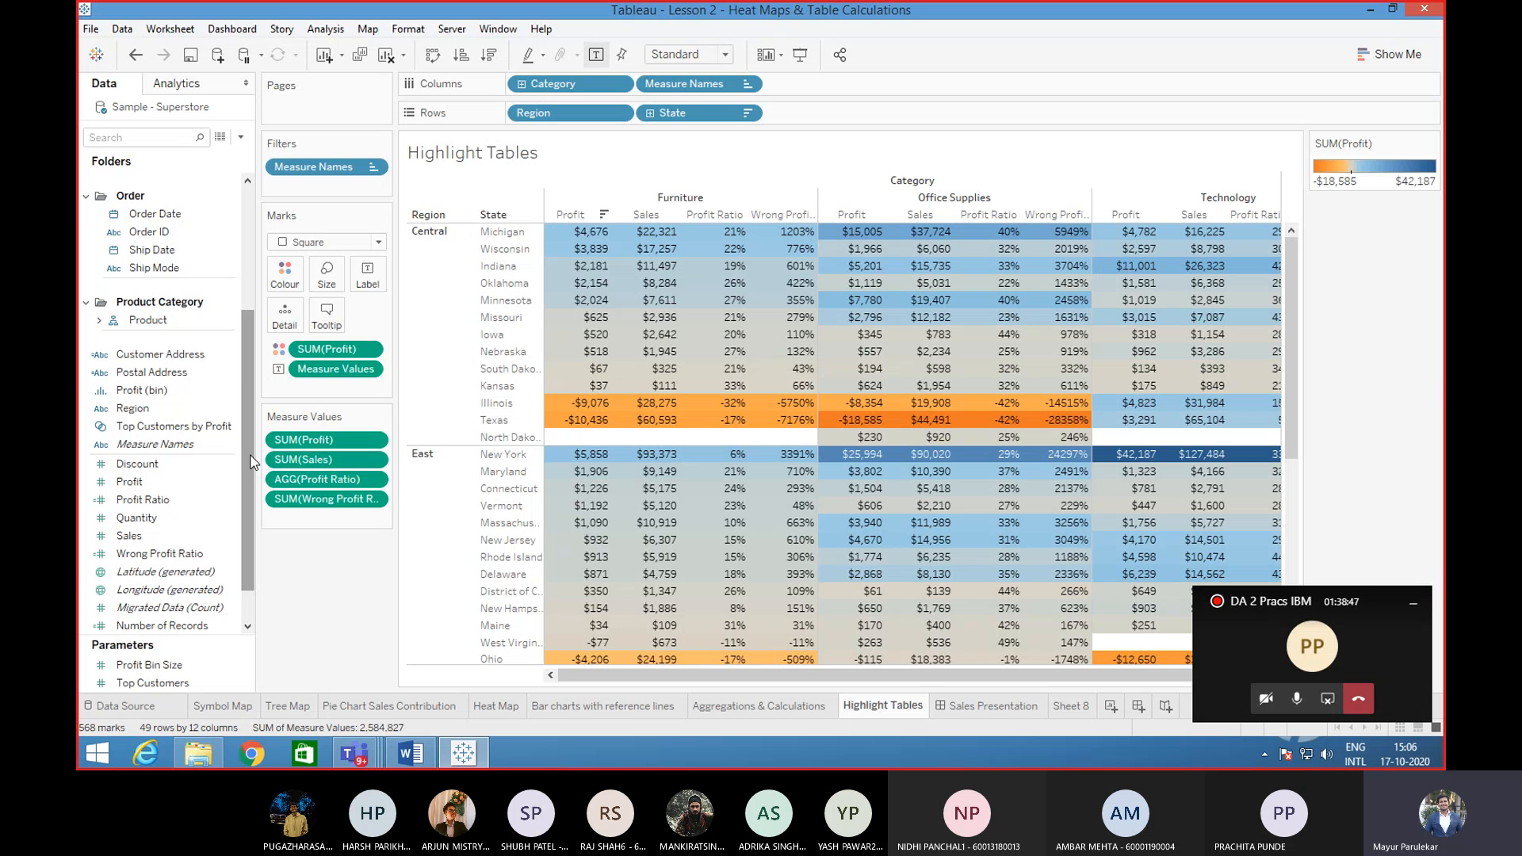
pyautogui.click(161, 499)
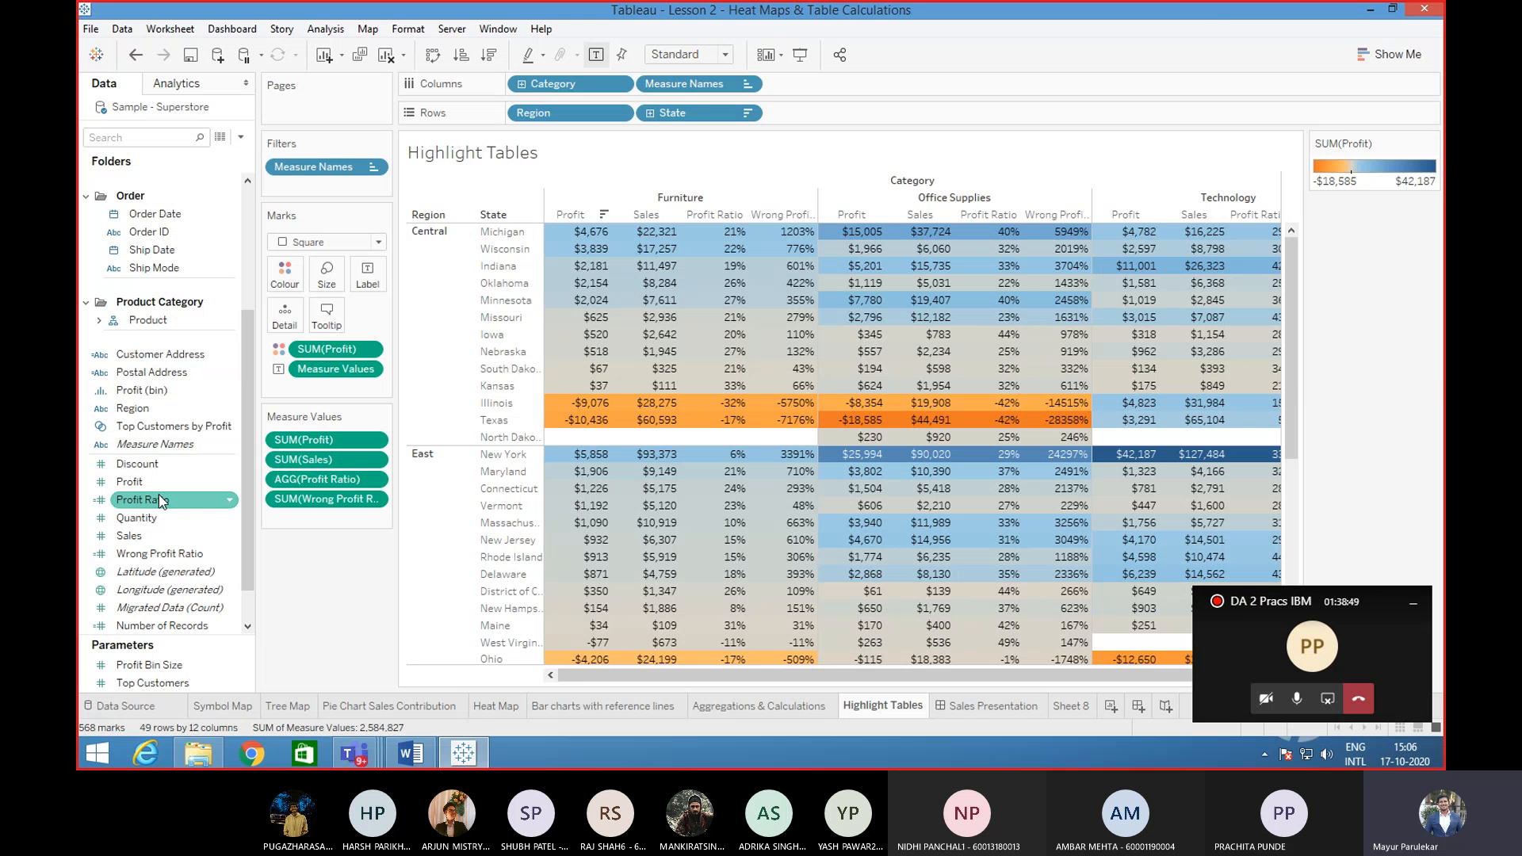
pyautogui.rightClick(161, 499)
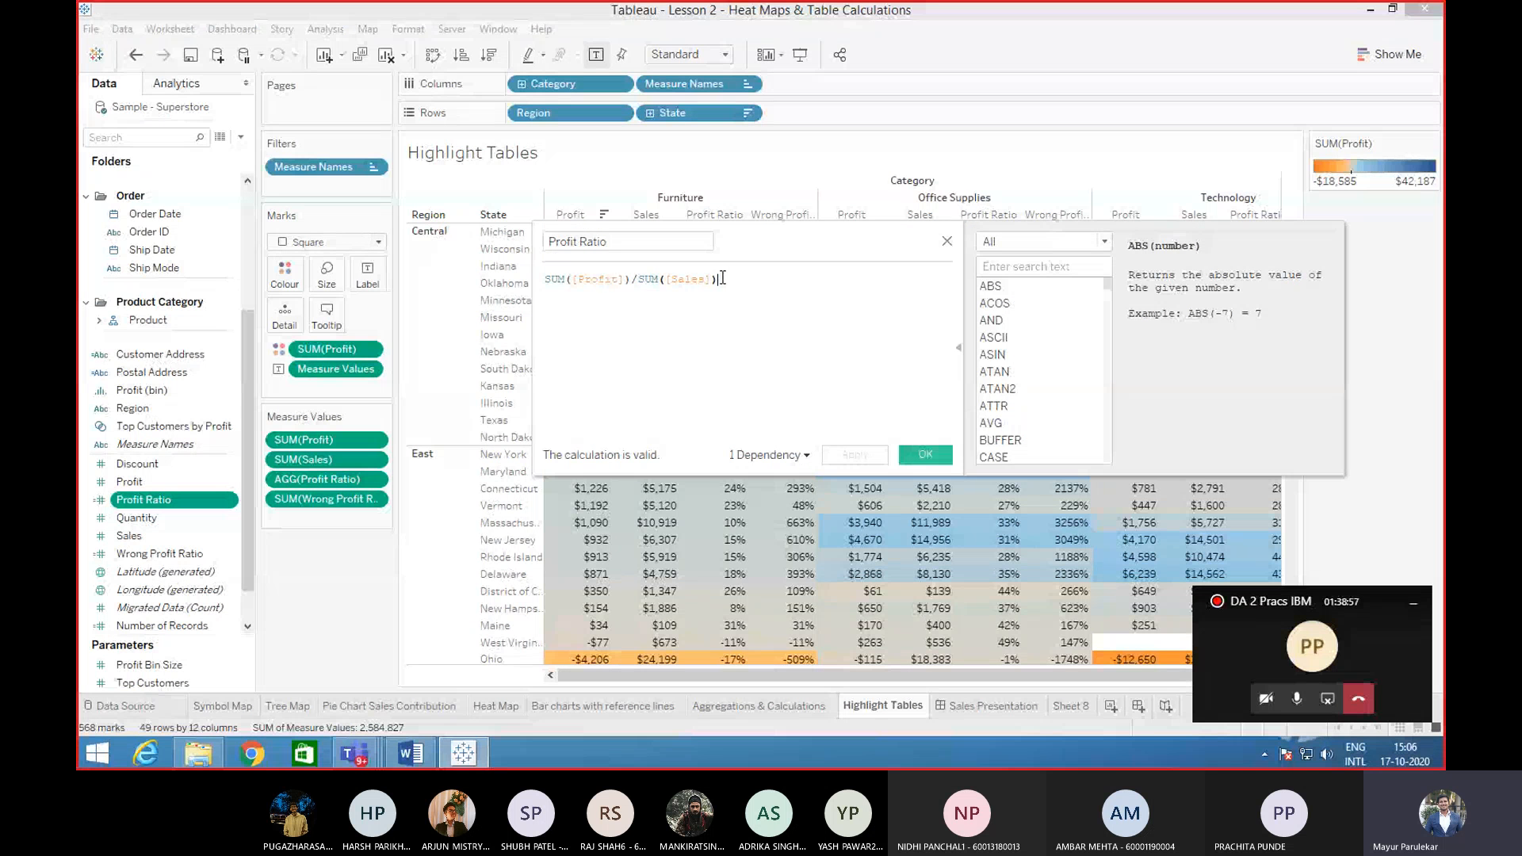
pyautogui.moveTo(722, 277); pyautogui.dragTo(554, 280)
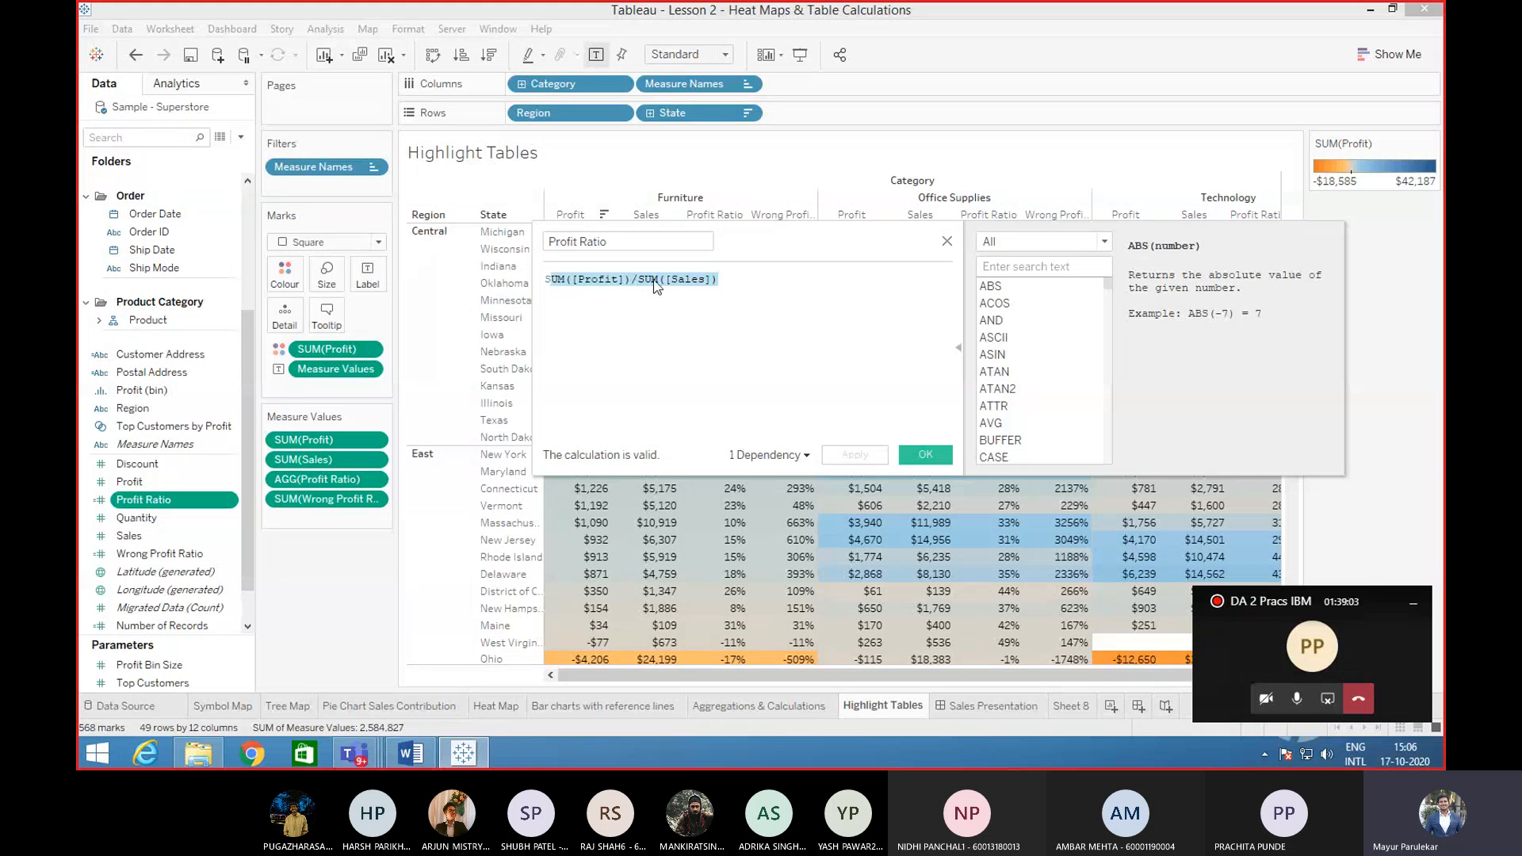
pyautogui.click(947, 242)
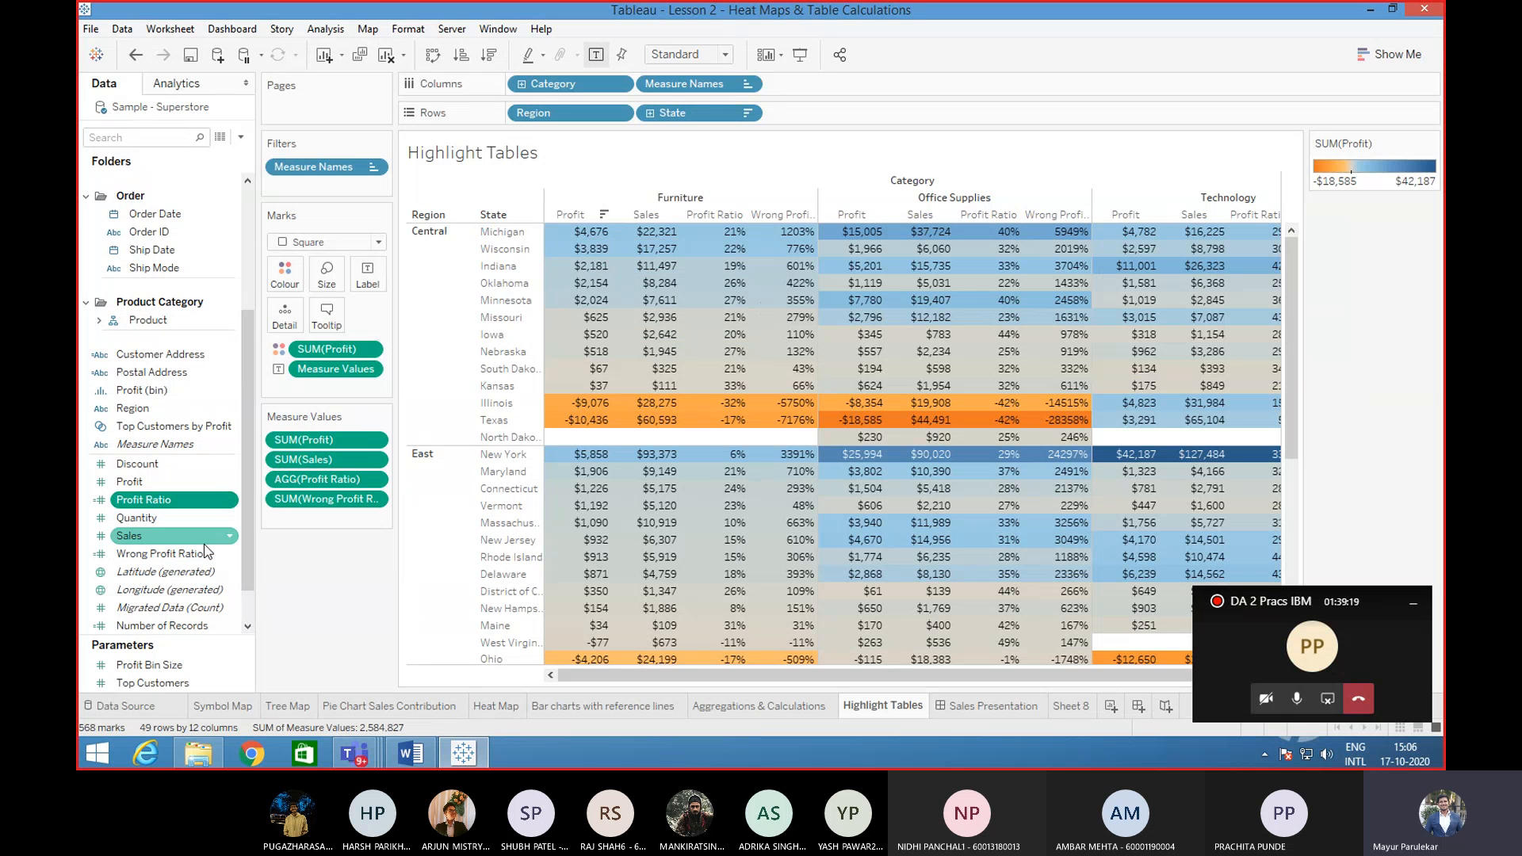
# - Try wrapping the Wrong Profit Ratio formula as Sum ([Profit]/[Sales]) and close the editor without saving
pyautogui.rightClick(159, 555)
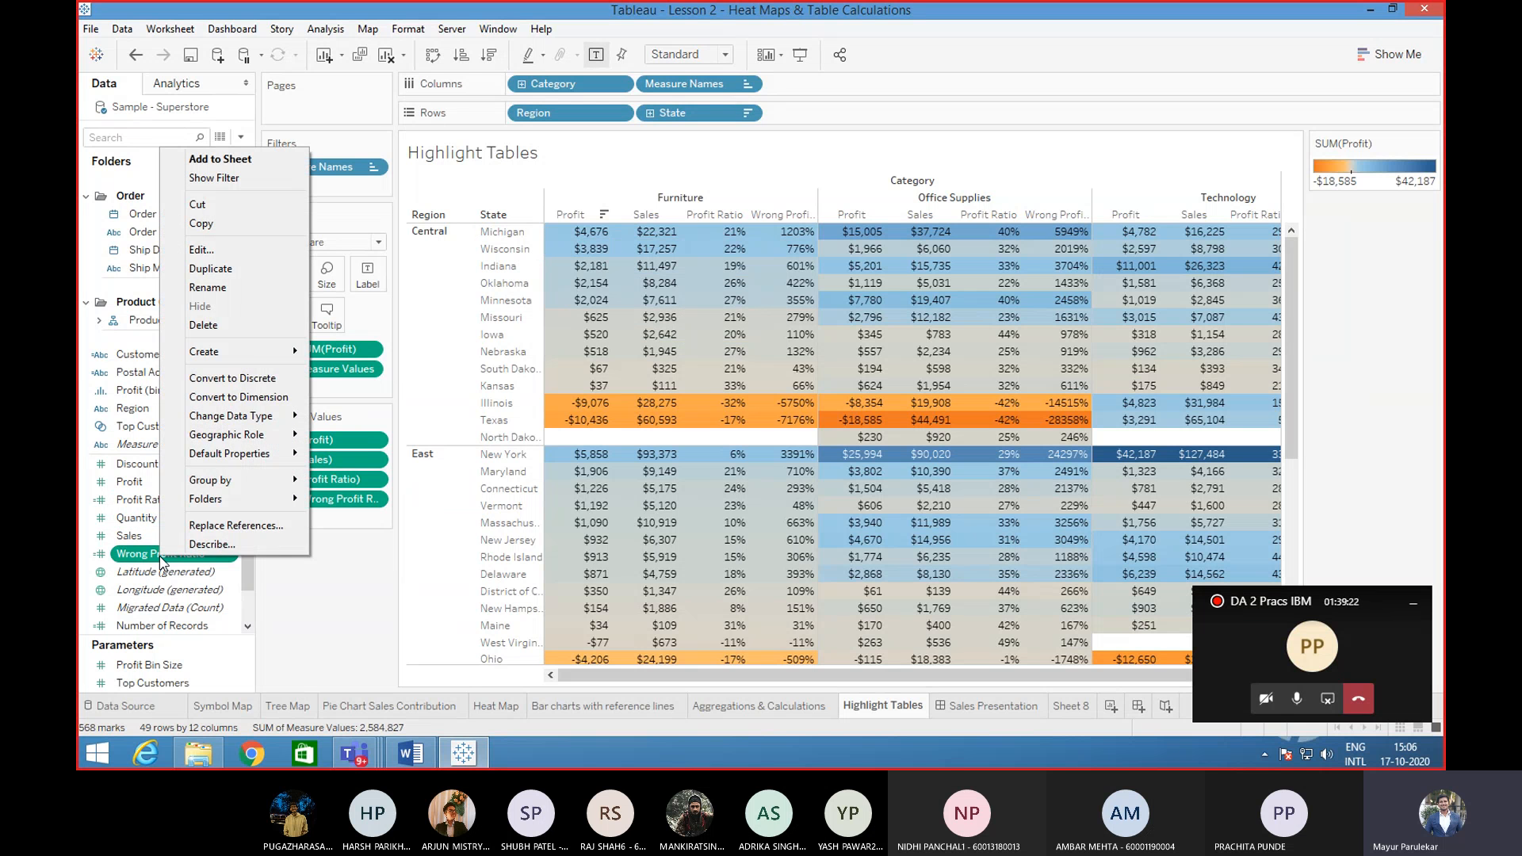
pyautogui.click(219, 258)
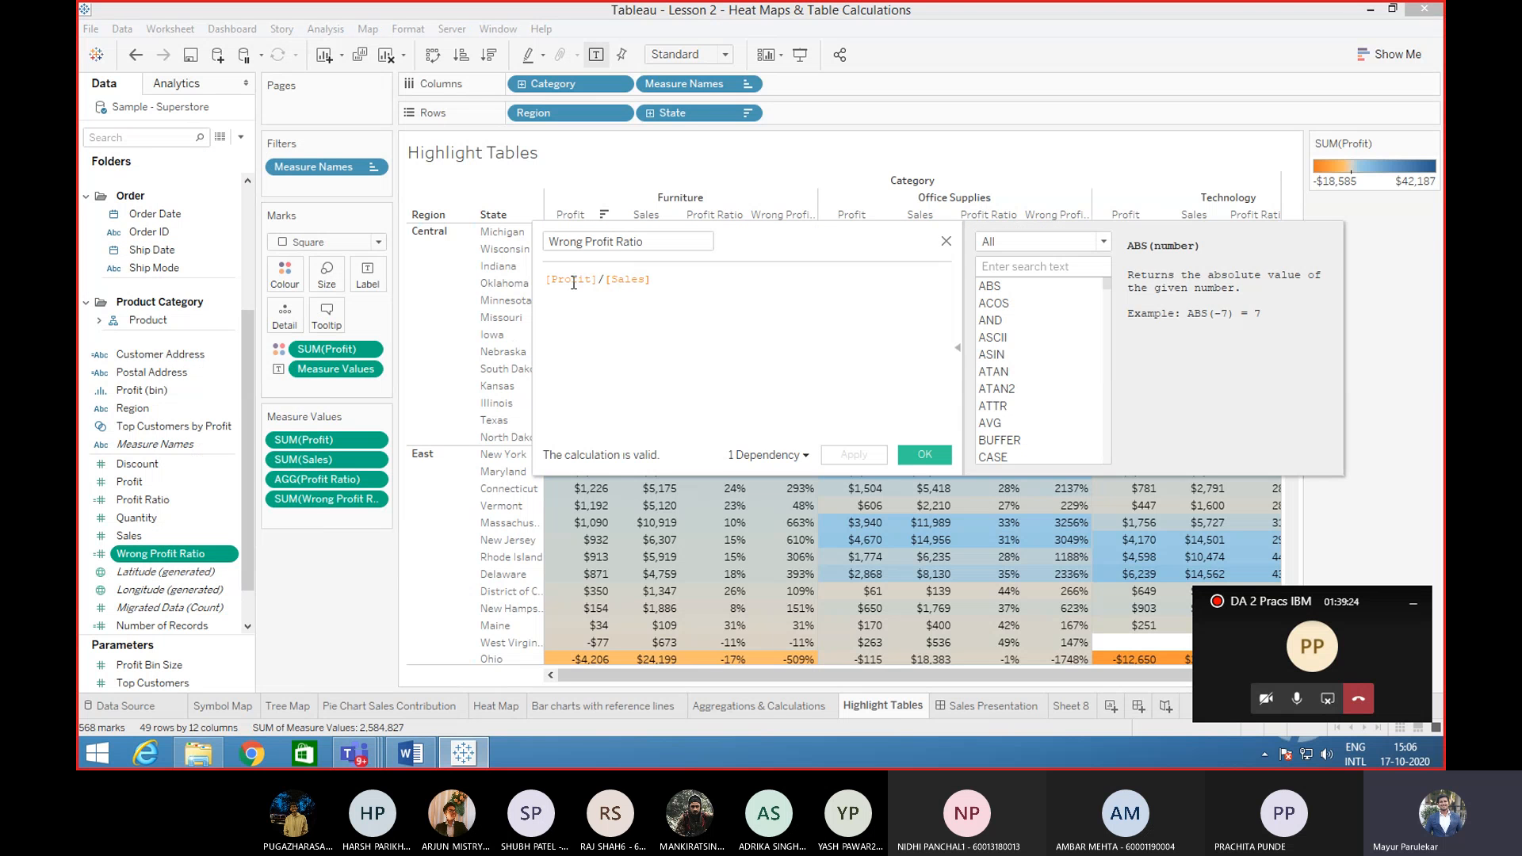
pyautogui.click(546, 278)
pyautogui.write('Sum ')
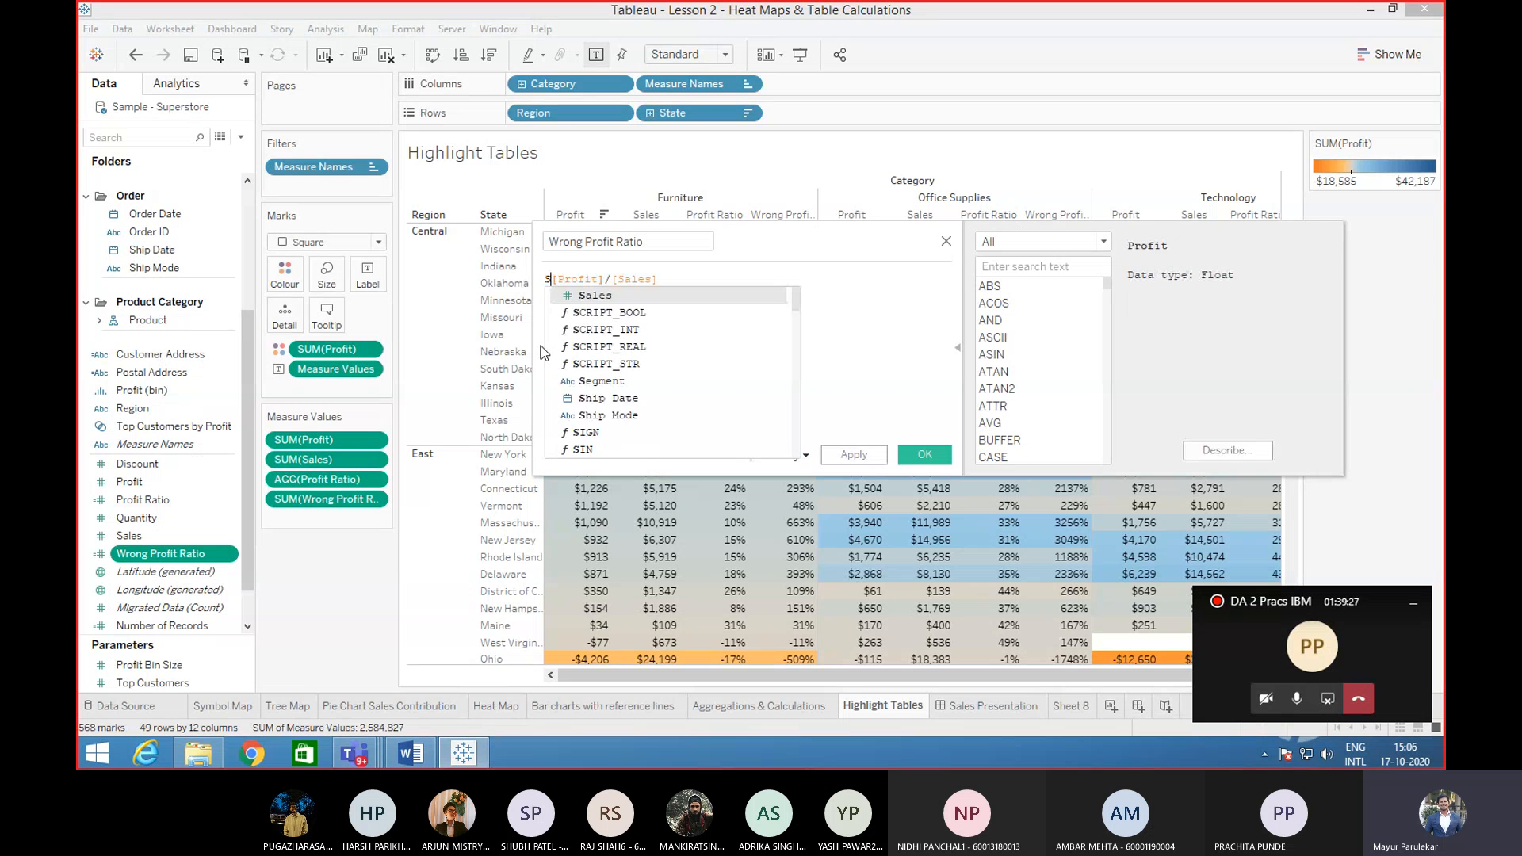
pyautogui.write('(')
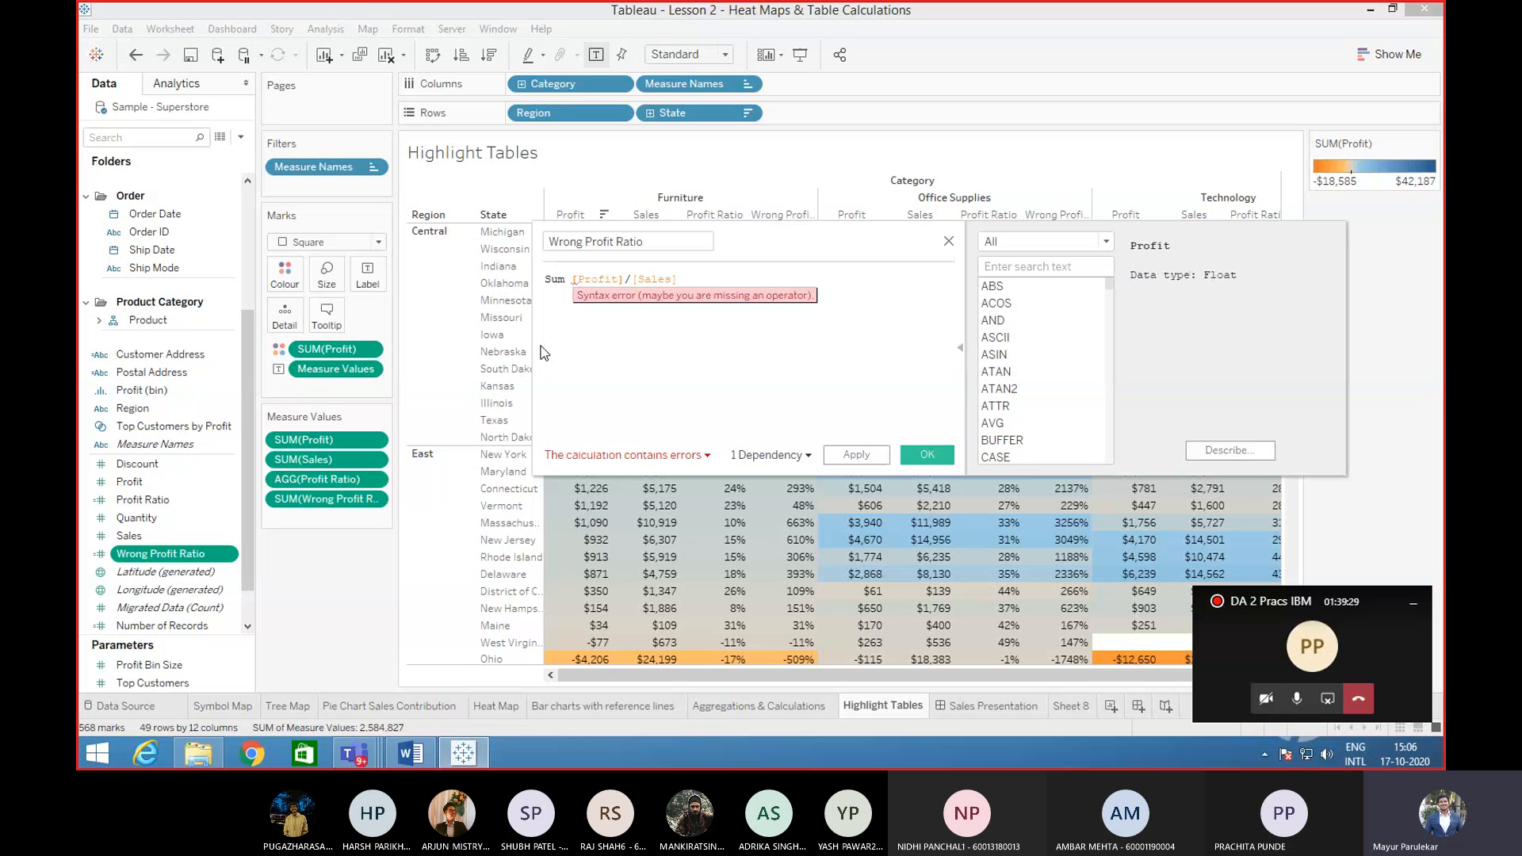
pyautogui.click(689, 279)
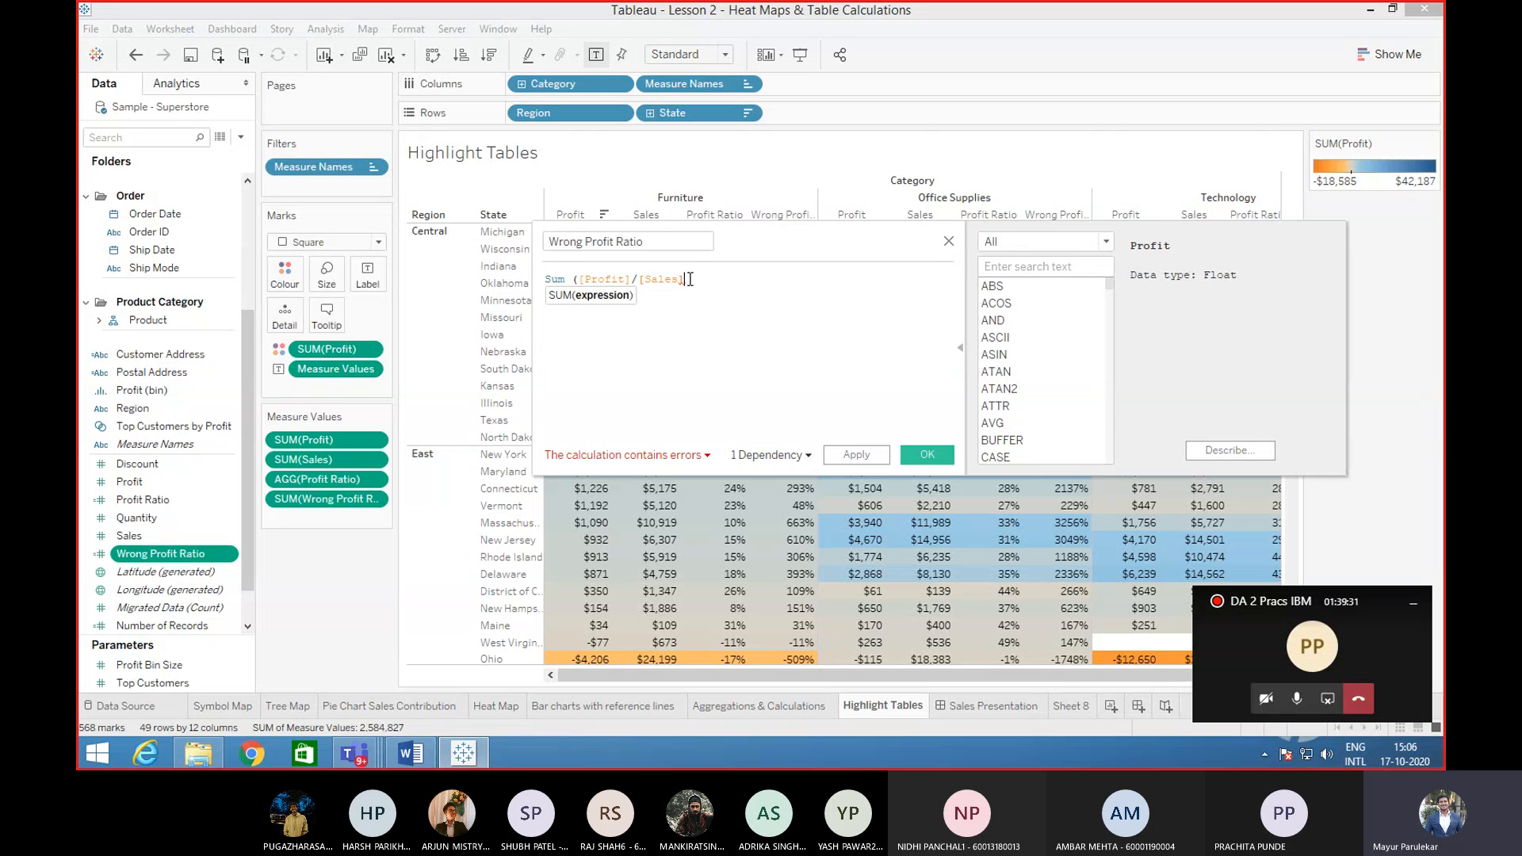
pyautogui.write(')')
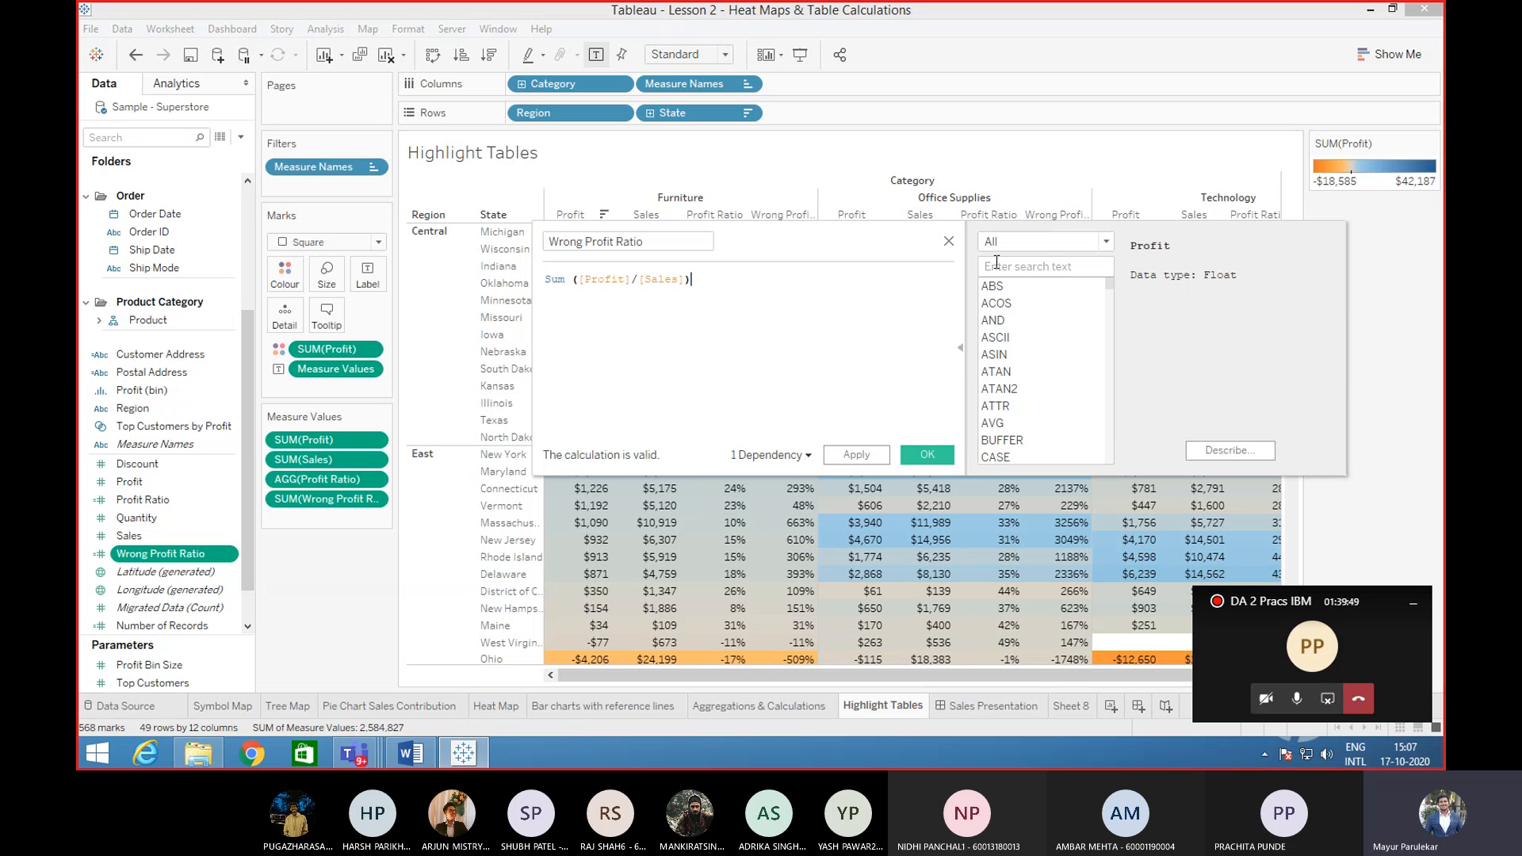
pyautogui.click(948, 241)
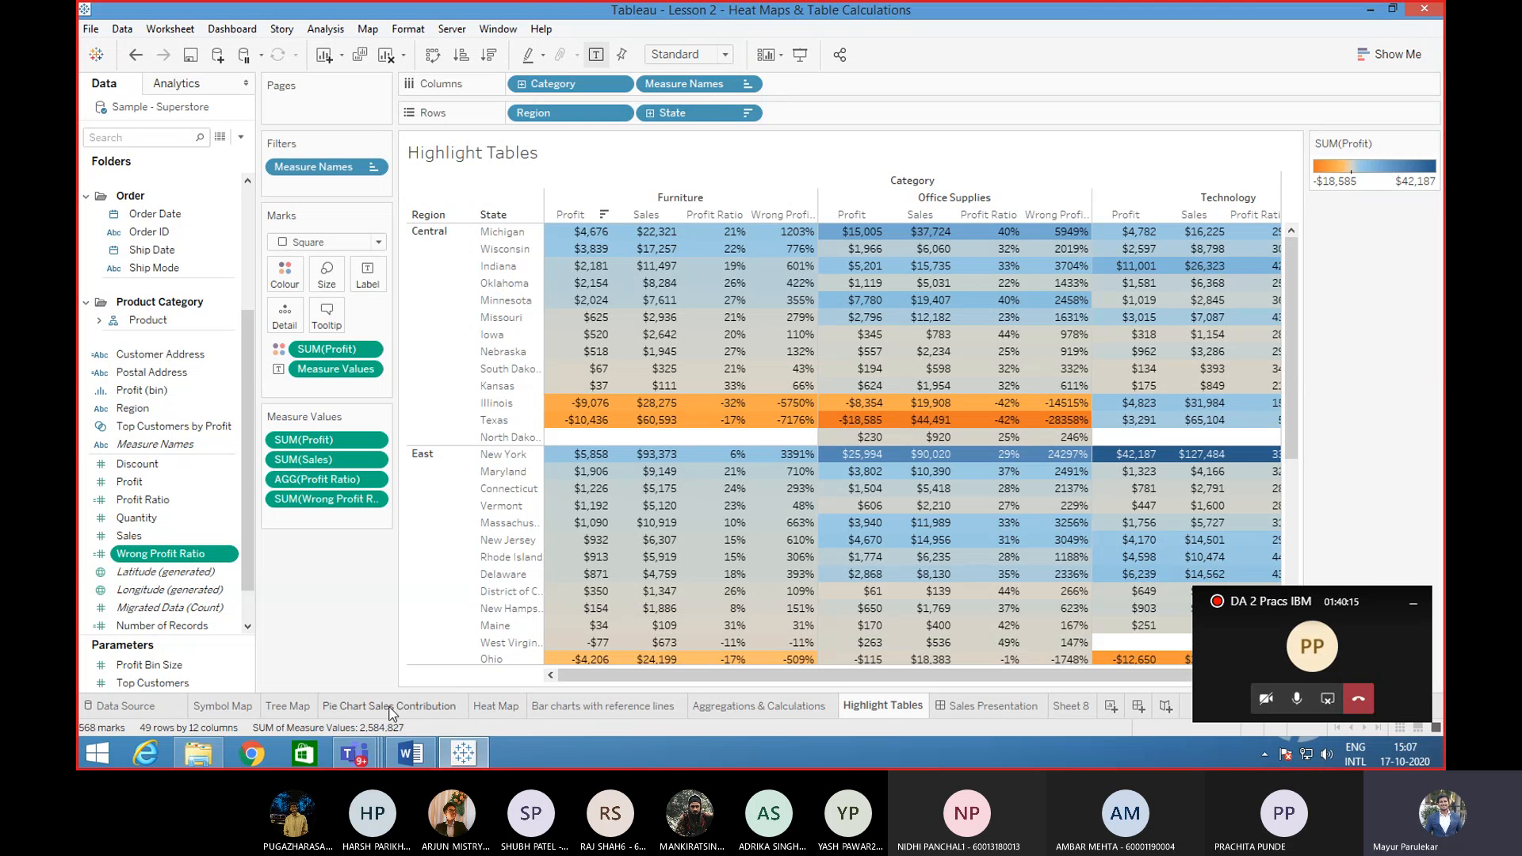
# - Switch to the Teams meeting, download its attendance list, and preview meetingAttendanceList (2).csv in the Downloads folder
pyautogui.click(1282, 653)
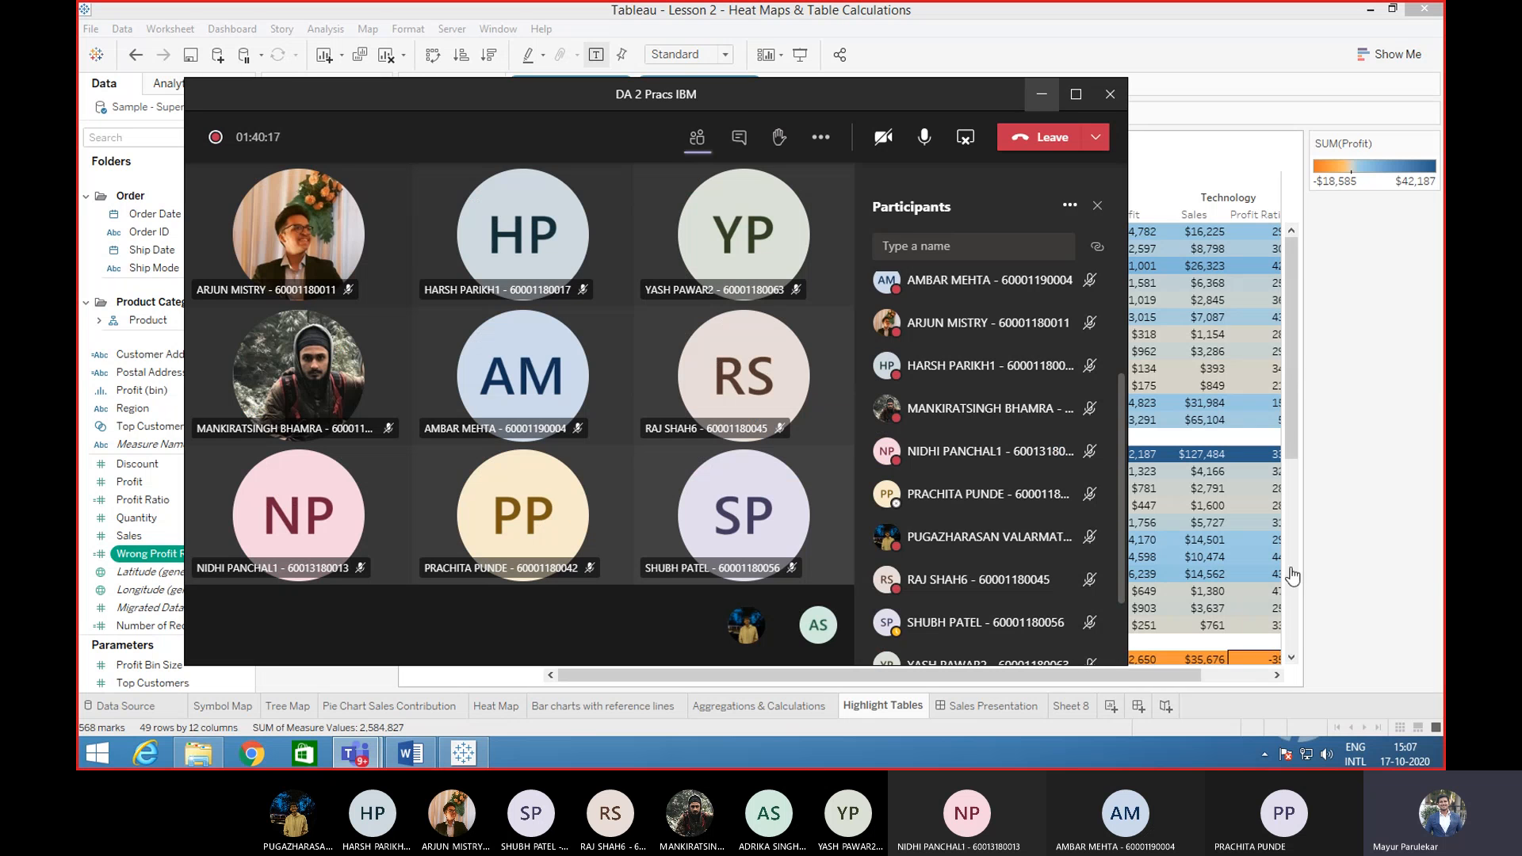
pyautogui.click(1069, 206)
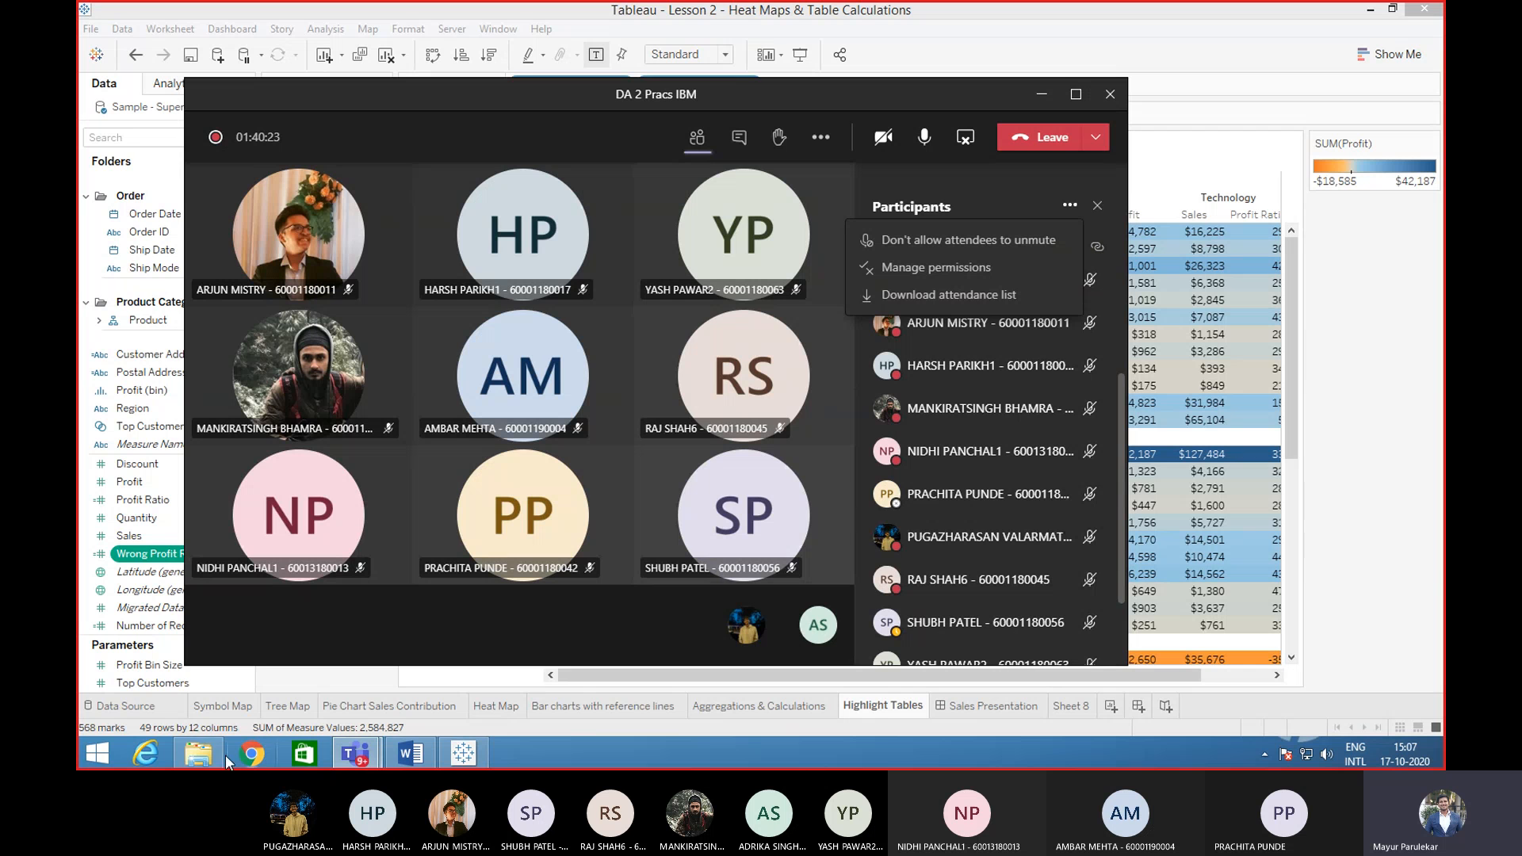
pyautogui.click(194, 674)
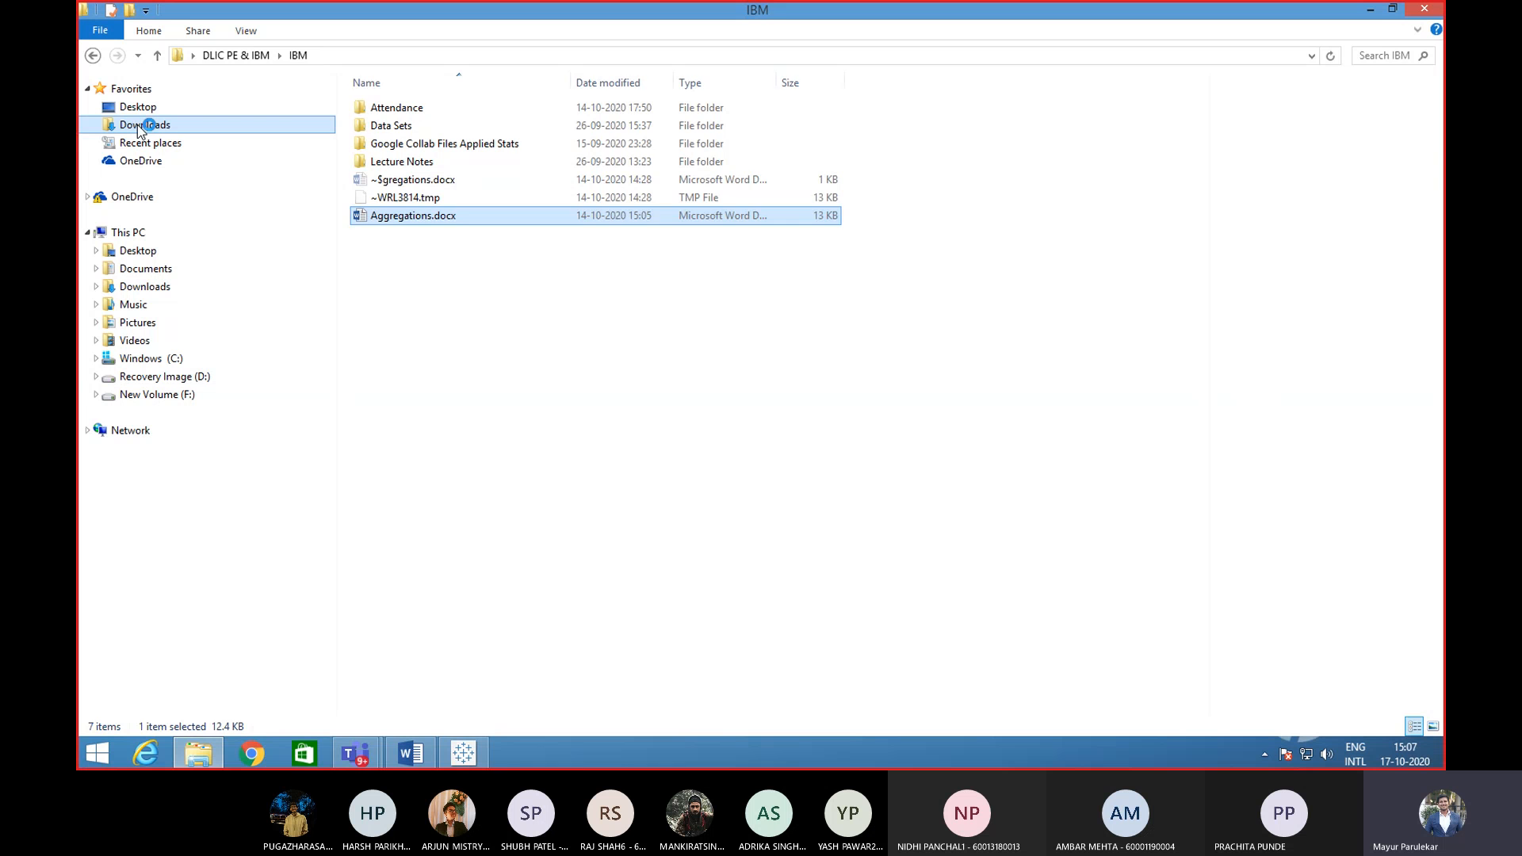
pyautogui.click(141, 126)
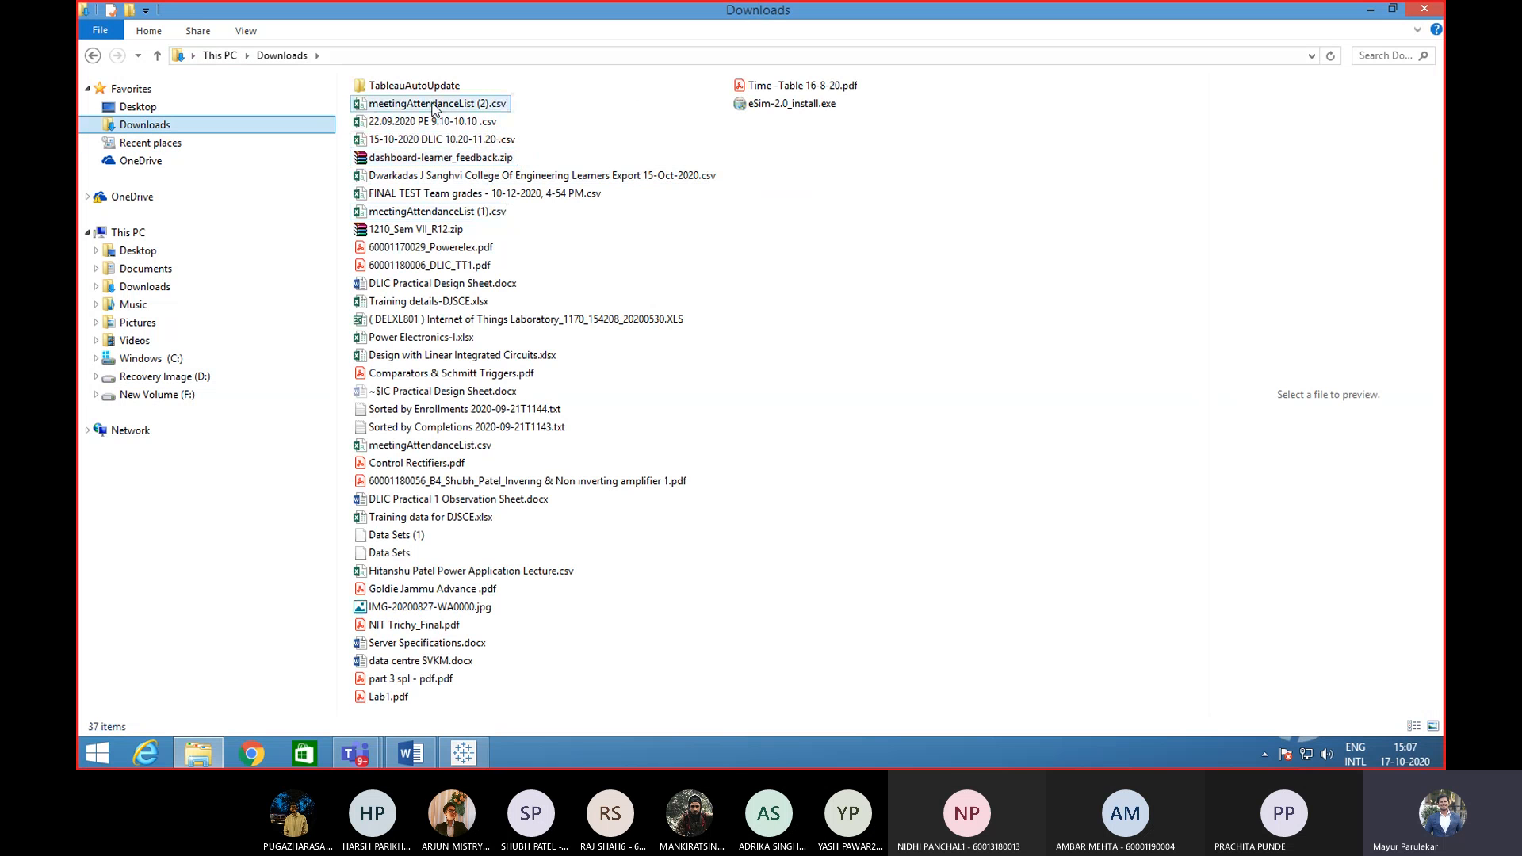
pyautogui.click(432, 108)
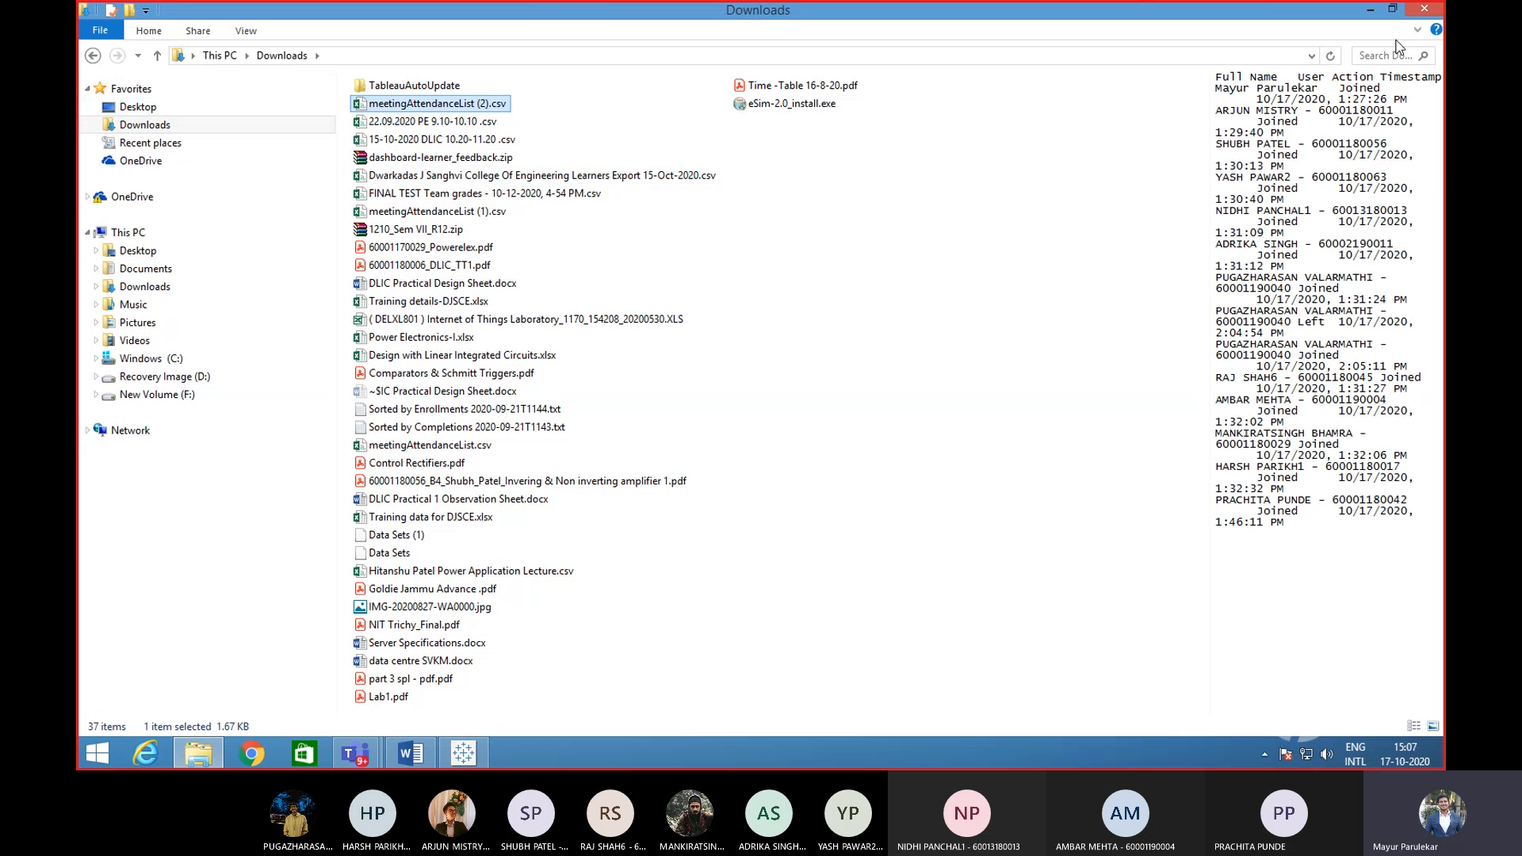
pyautogui.click(1422, 11)
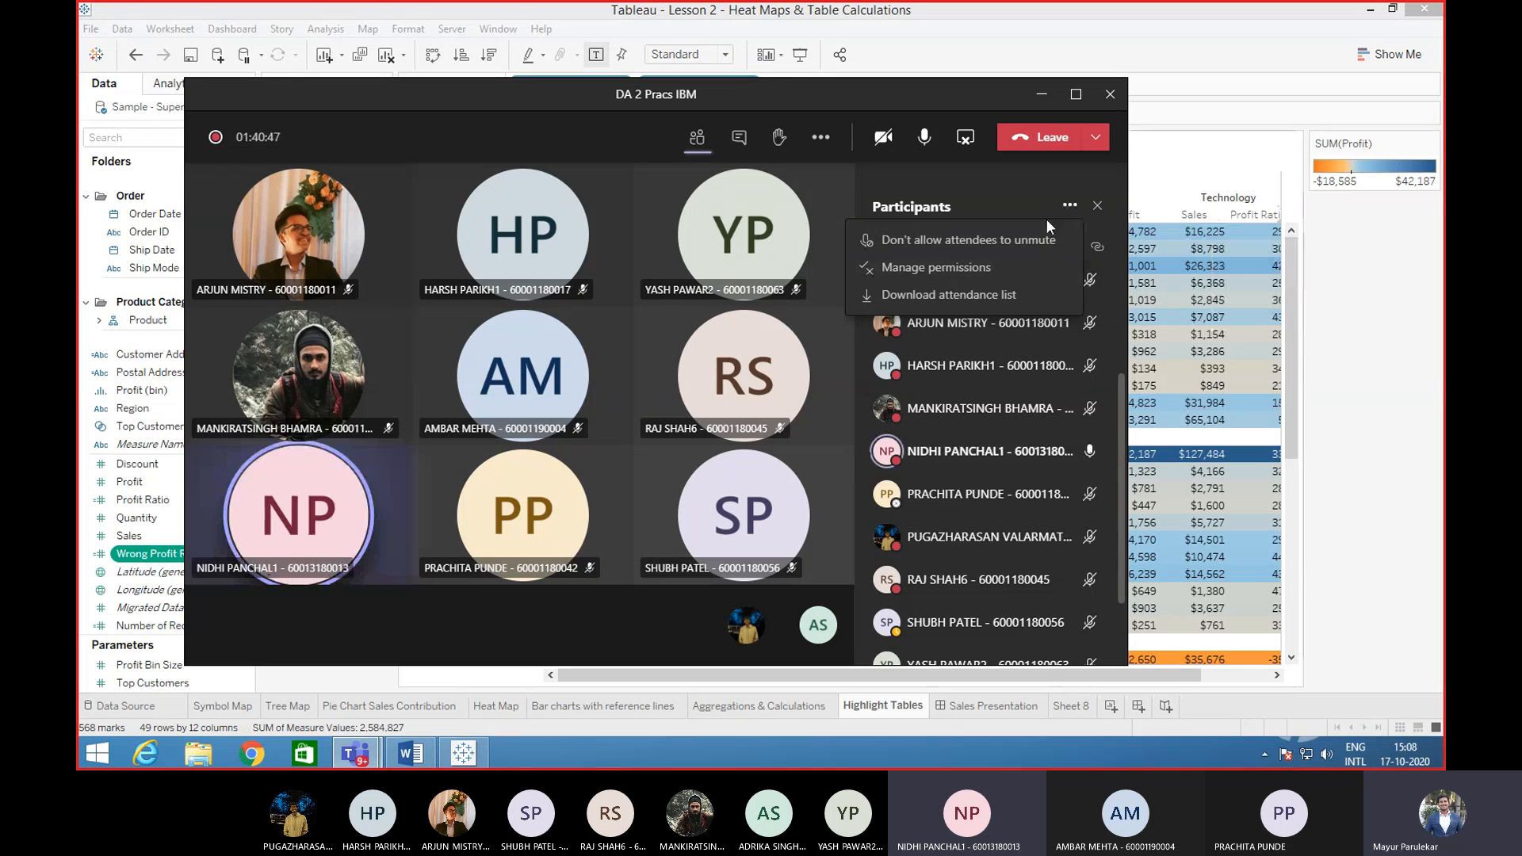
# - Dismiss the participants options in the Teams meeting and stop sharing the screen
pyautogui.click(1024, 186)
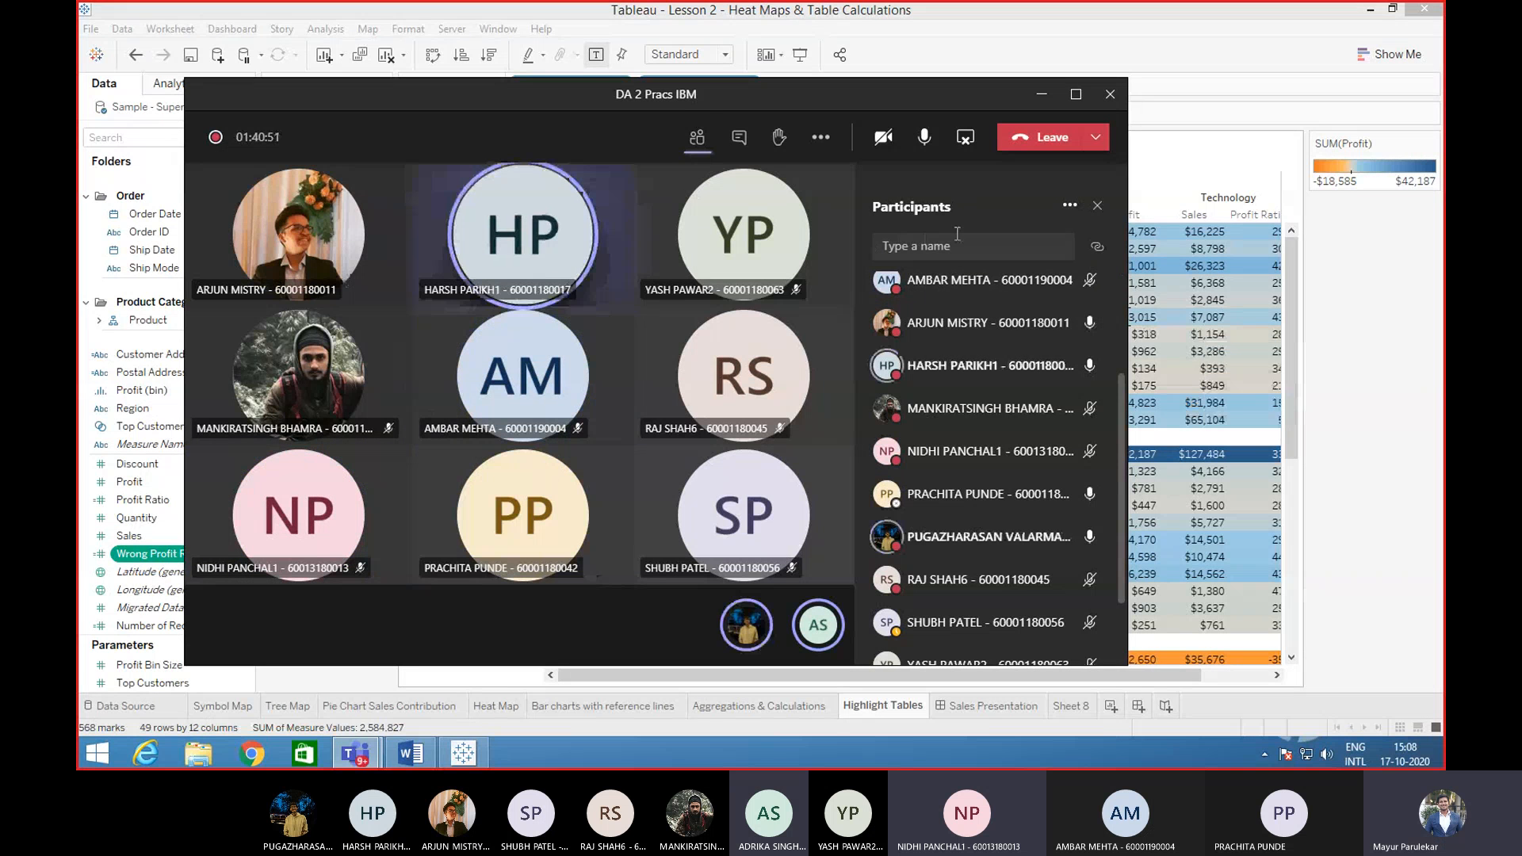
pyautogui.click(924, 138)
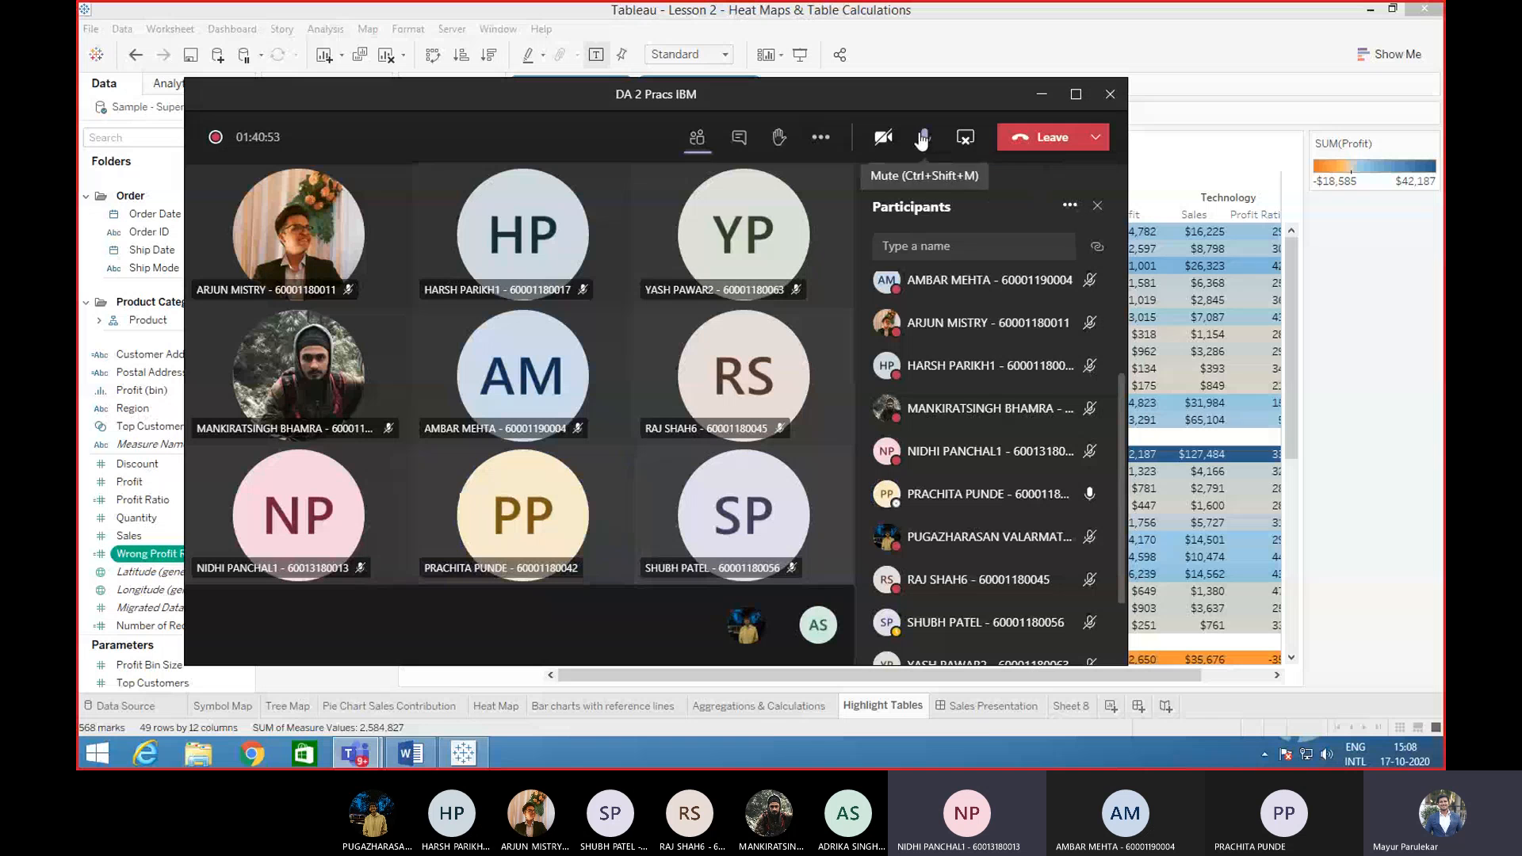
pyautogui.click(967, 139)
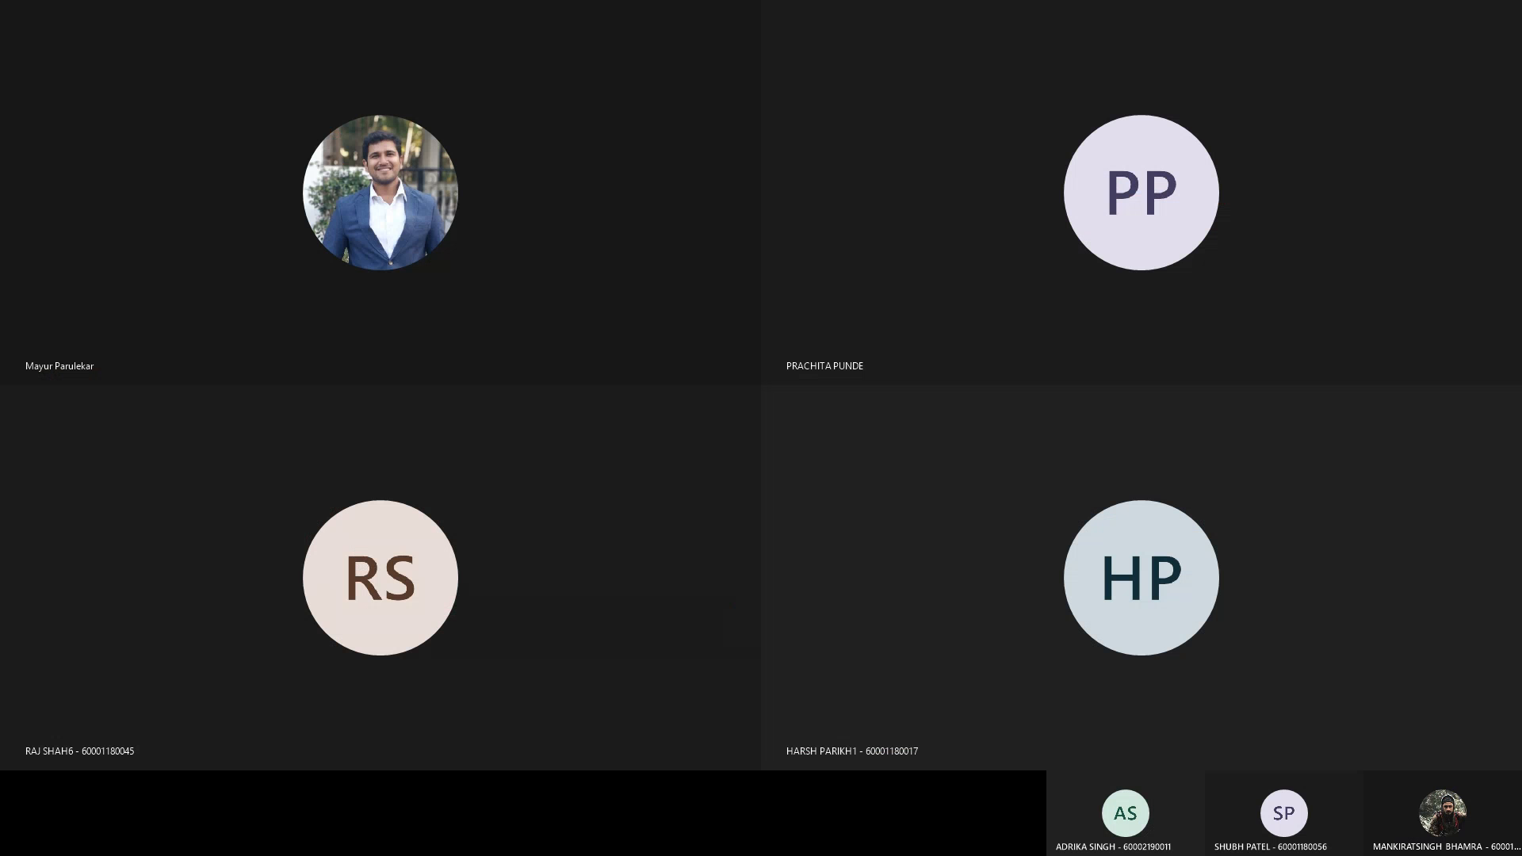